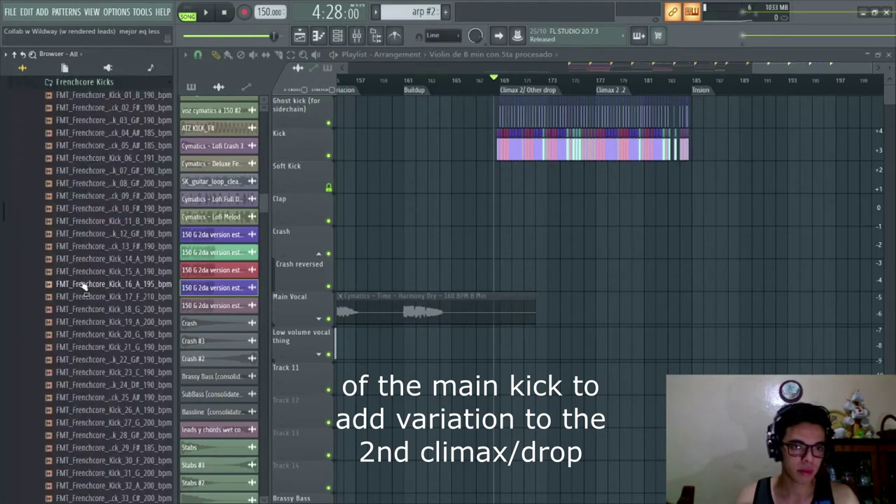
Audition several Frenchcore kick samples in the browser, including kicks 26, 49, 45 and 44.
scroll(108, 259, "down", 3)
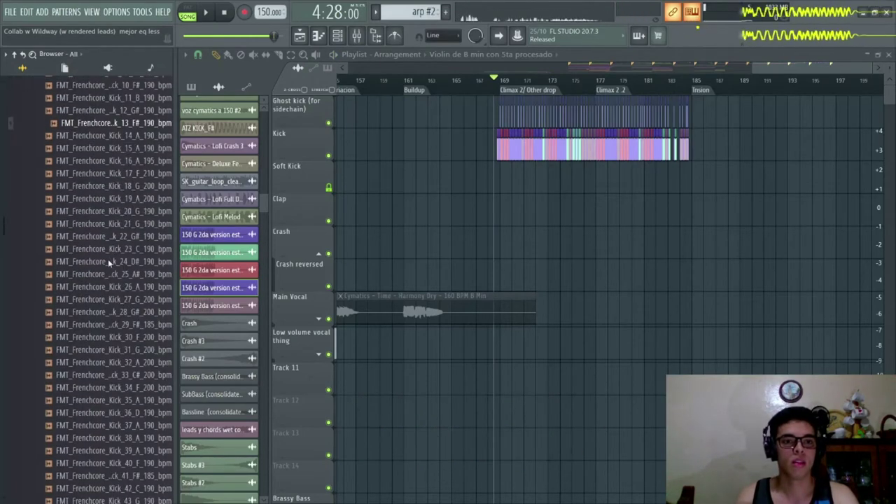
left_click(109, 284)
scroll(111, 301, "down", 6)
left_click(112, 321)
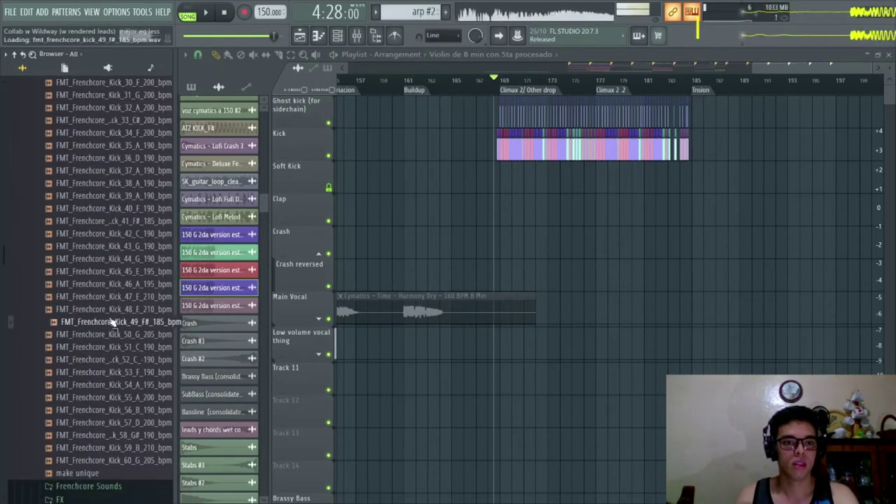
left_click(116, 272)
left_click(120, 258)
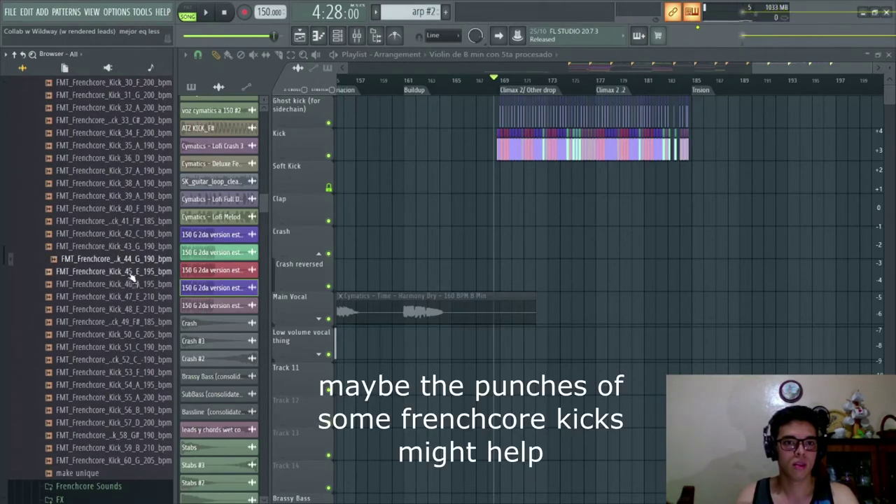
Play the main kick arrangement from the Climax 2/ Other drop marker to hear its punch.
key("alt+F8")
scroll(391, 83, "up", 5)
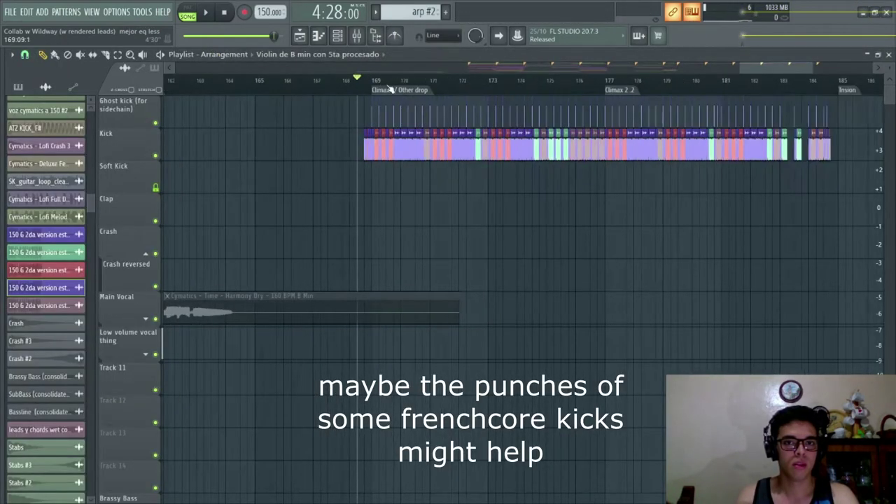
key("space")
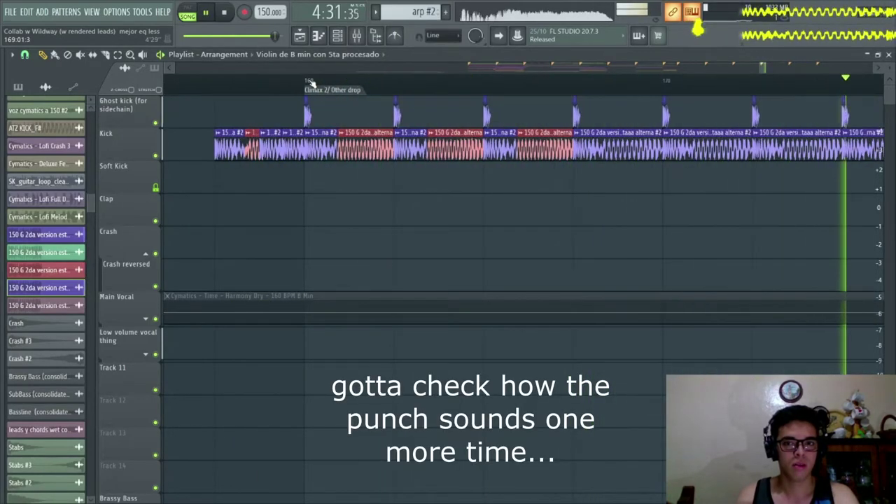
scroll(311, 82, "down", 1)
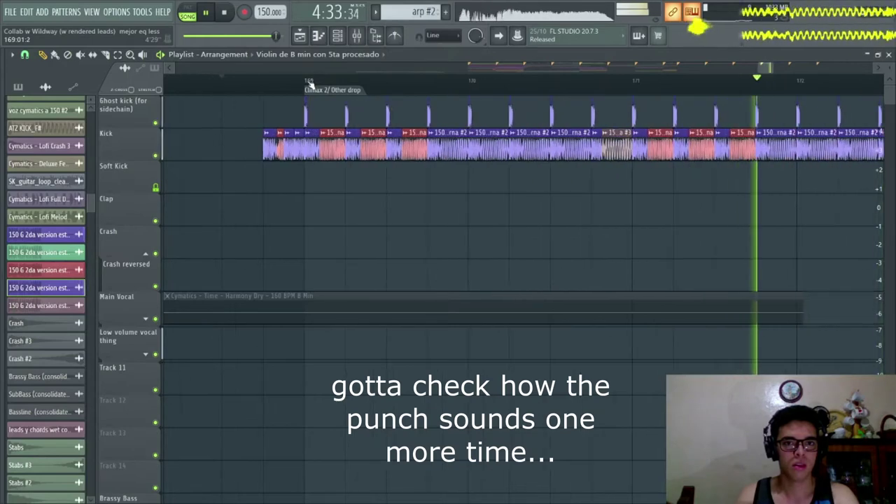
left_click(311, 83)
key("space")
Check the main kick's pitch with GTune on the mixer's master track while the drop plays.
key("F9")
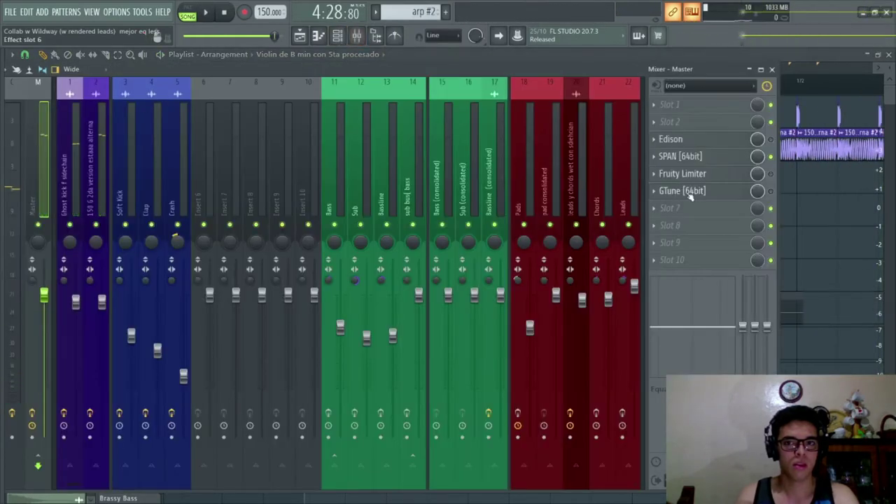
left_click(729, 198)
key("space")
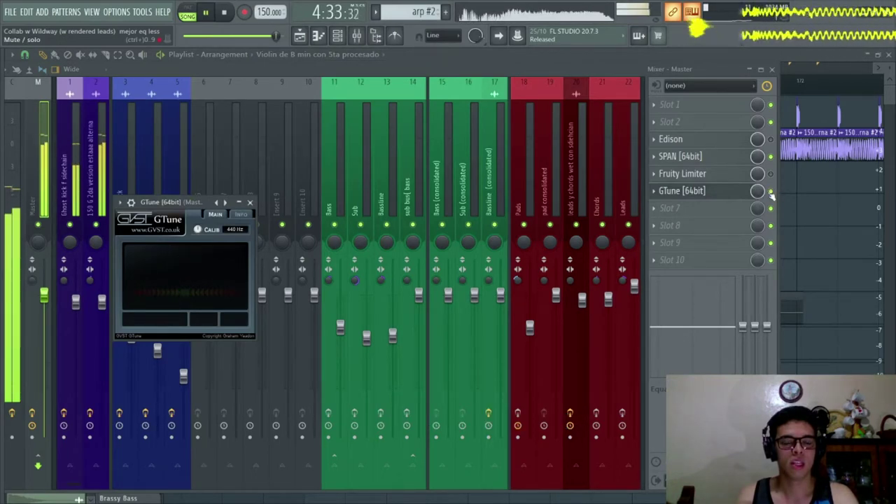
key("F9")
key("space")
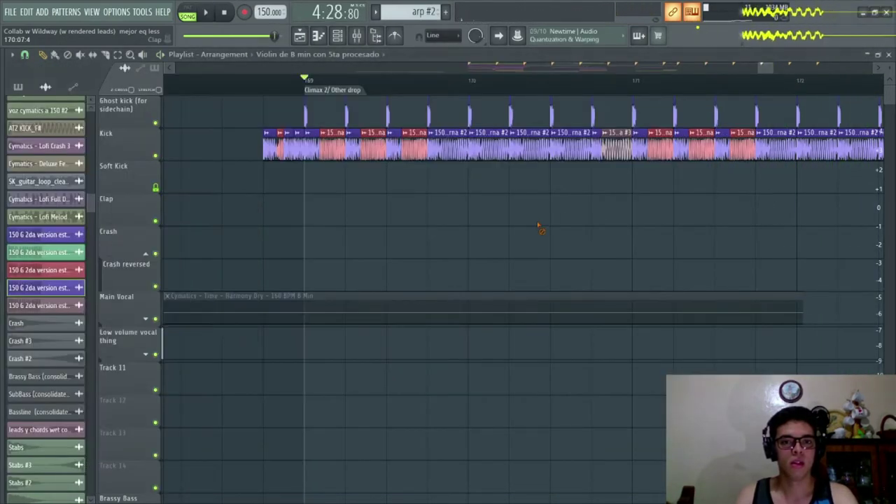
Audition more Frenchcore kicks in the browser, working back from kick 56 through 29, 17 and 13 to kick 09.
key("alt+F8")
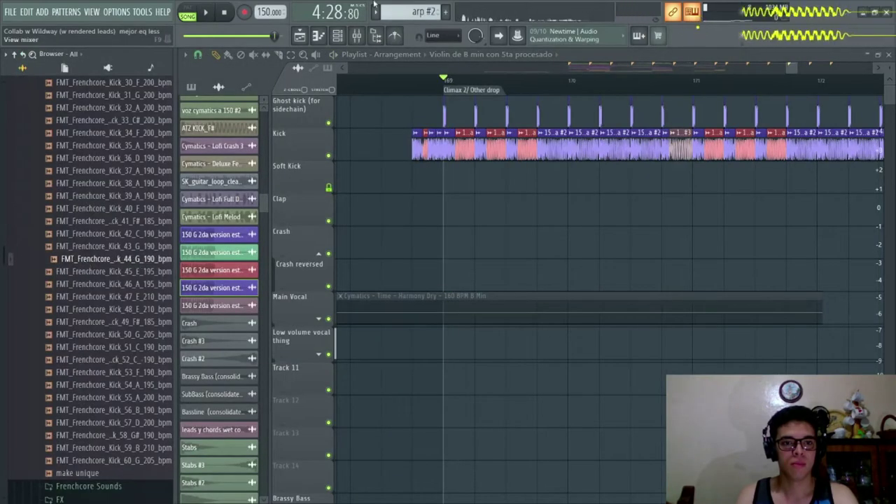
left_click(376, 35)
left_click(320, 36)
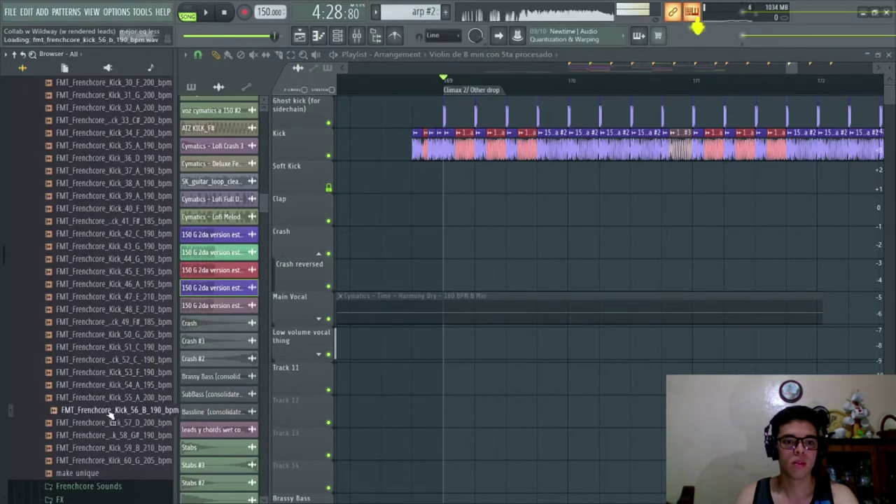
scroll(98, 398, "up", 4)
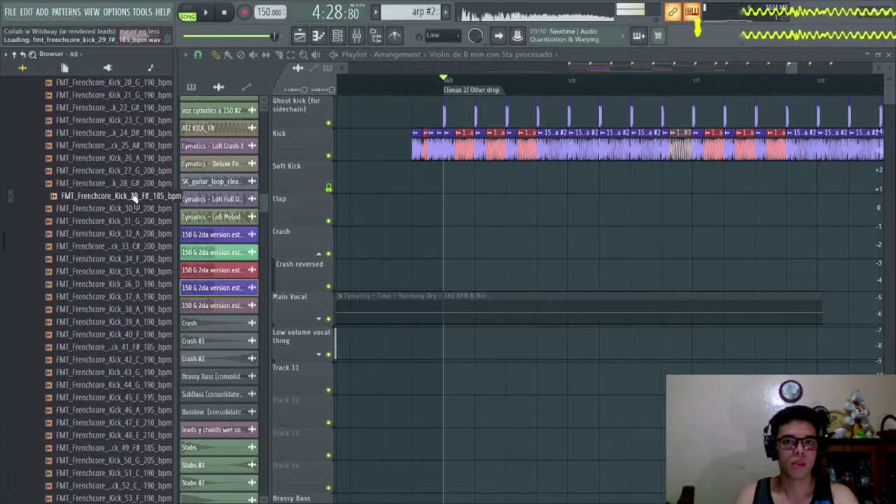
scroll(133, 188, "up", 4)
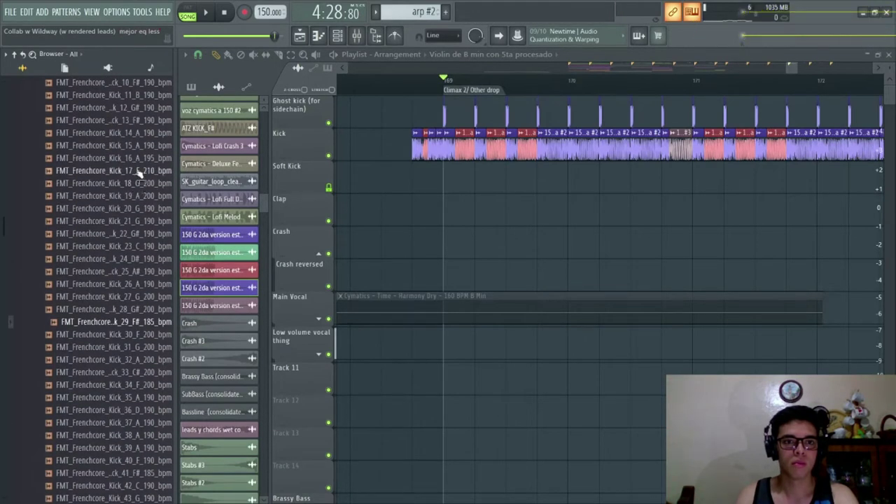
left_click(129, 171)
left_click(145, 121)
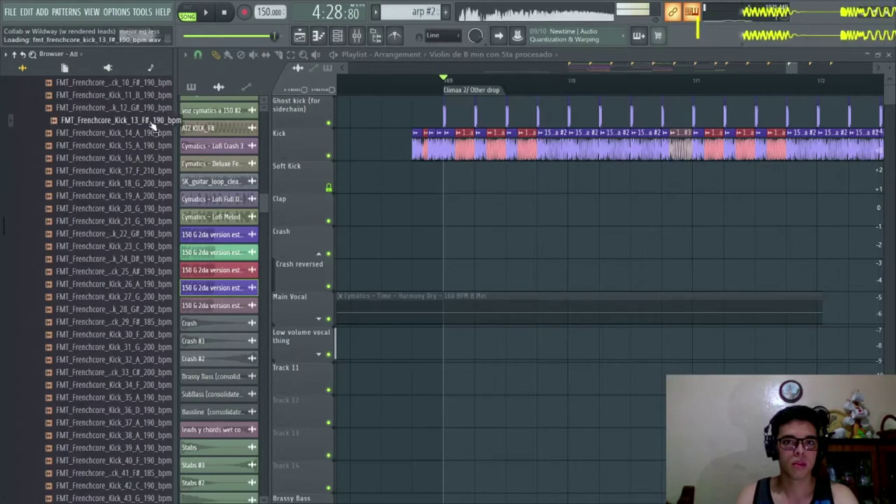
scroll(153, 132, "up", 4)
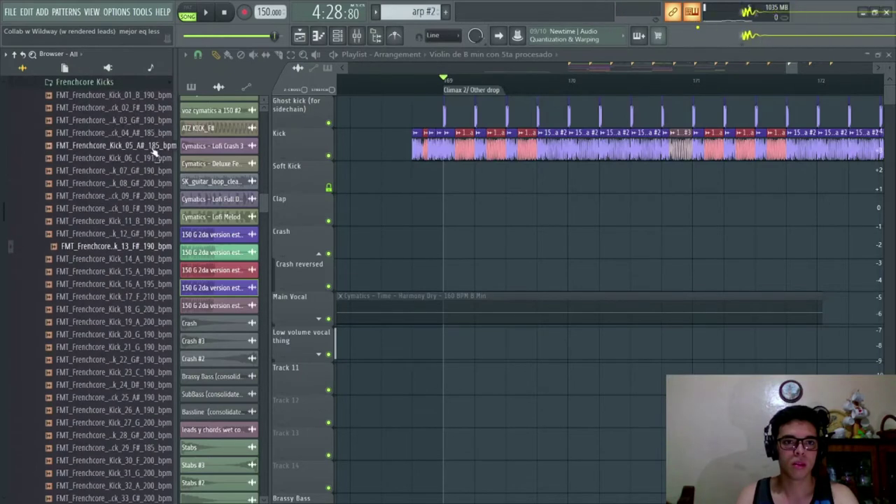
left_click(147, 197)
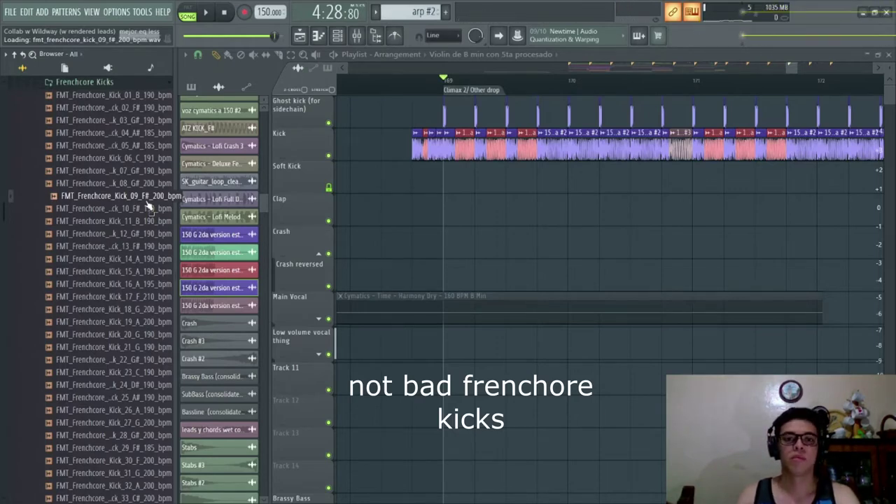
Compare Frenchcore kicks 02, 07 and 09, and place FMT_Frenchcore_Kick_09_F#_200_bpm in the playlist at bar 171.
key("alt+Tab")
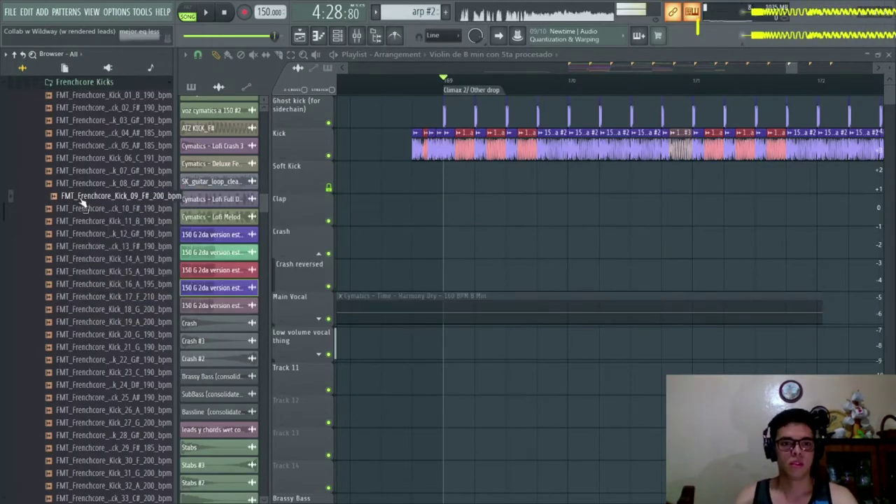
left_click(99, 112)
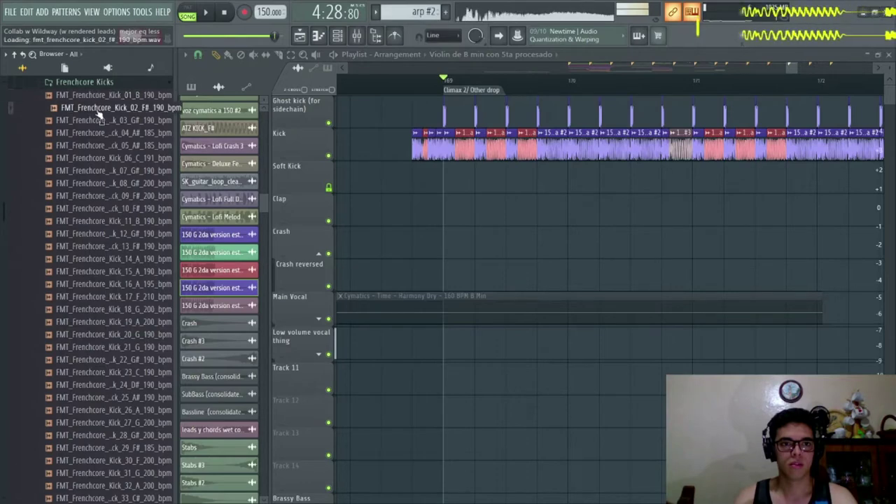
left_click(105, 170)
left_click(118, 198)
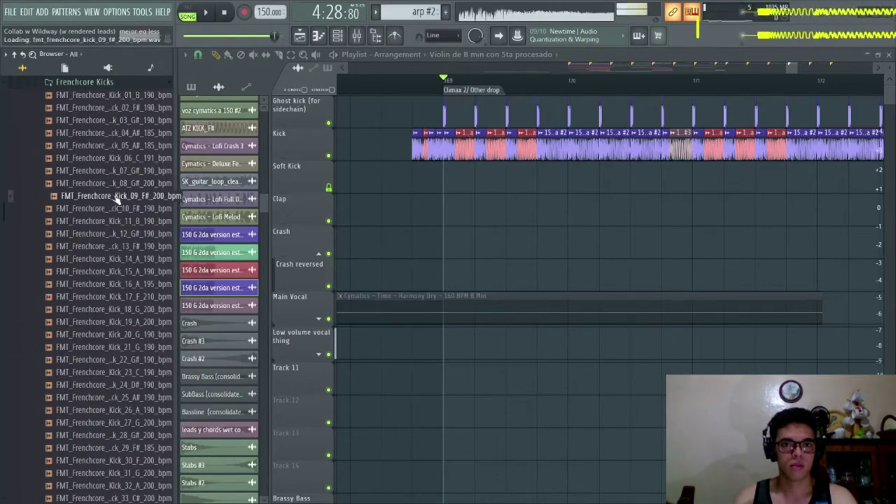
left_click_drag(118, 199, 634, 277)
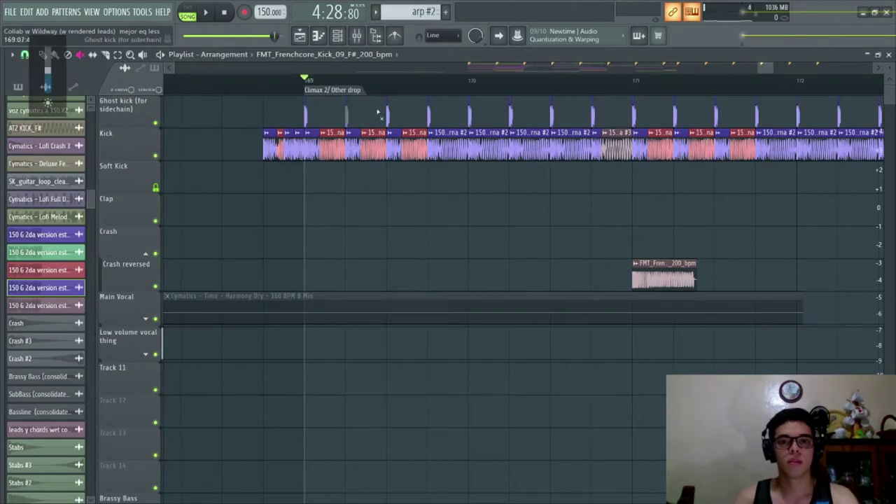
Mute the existing kick clips around the Frenchcore kick, move it to the Crash track at 169:09, and preview it with its channel settings open.
left_click_drag(348, 114, 350, 149)
left_click_drag(656, 273, 412, 241)
left_click(389, 82)
double_click(417, 232)
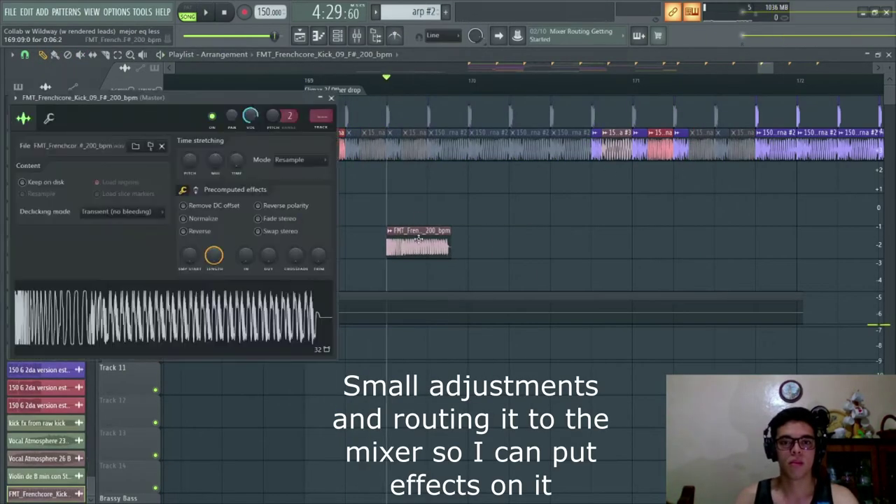
key("space")
key("space")
key("Escape")
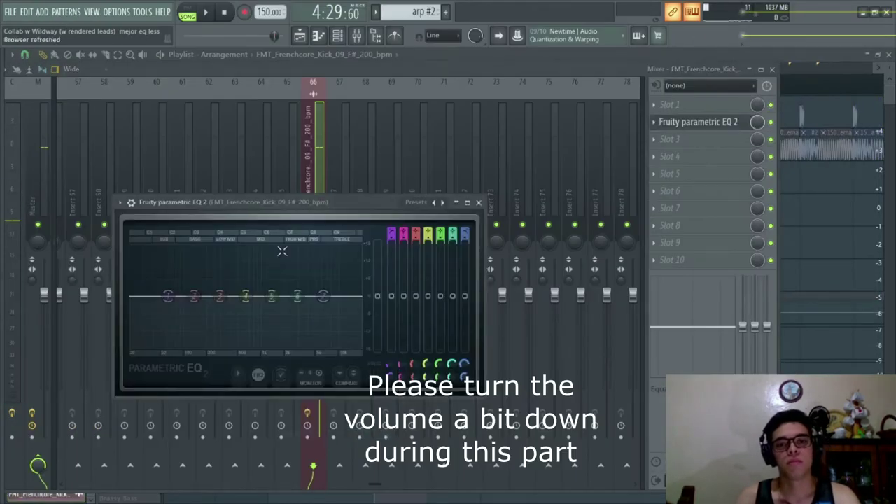
Strongly boost bands 4 and 5 in the mids of the Frenchcore kick's Fruity parametric EQ 2 during playback.
key("space")
left_click_drag(245, 295, 268, 270)
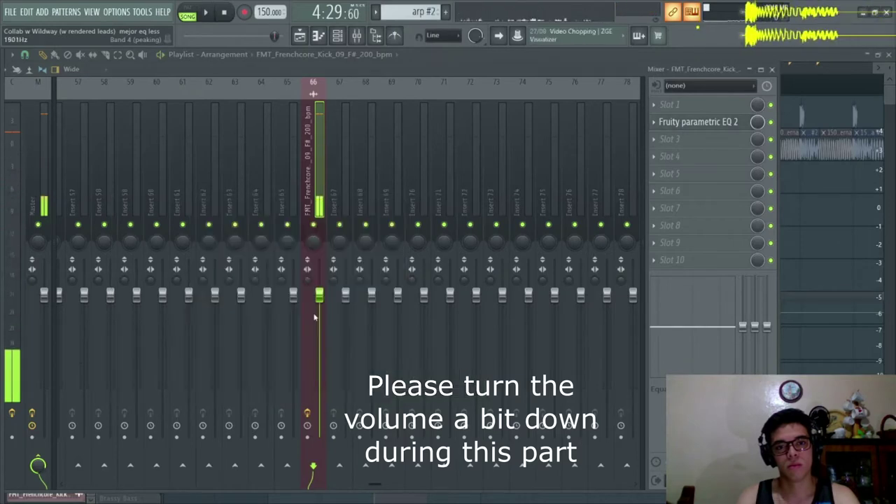
left_click(699, 125)
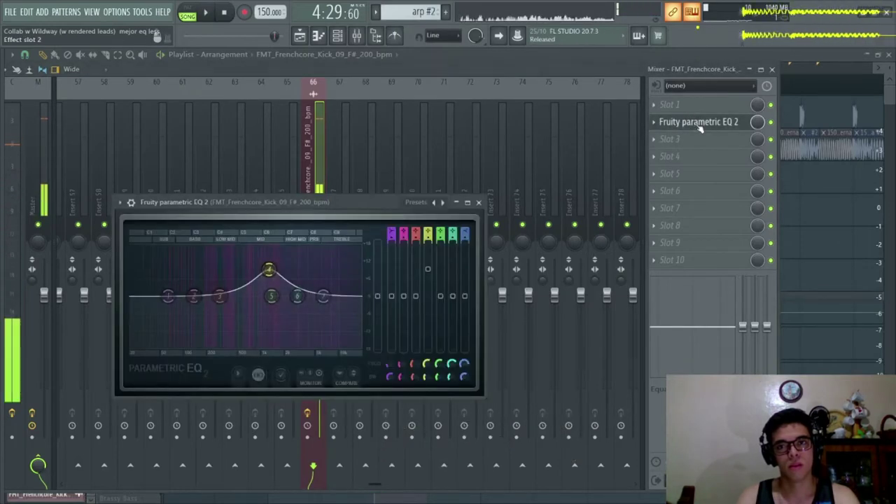
left_click_drag(269, 269, 252, 249)
left_click_drag(271, 296, 268, 250)
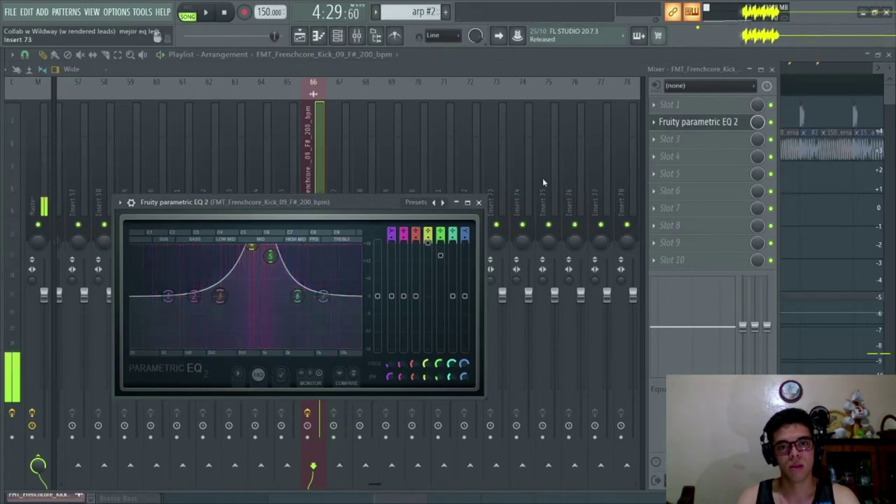
Load Fruity WaveShaper into slot 4 of the Frenchcore kick's mixer track, show its controls, and add a point to its curve.
left_click(695, 156)
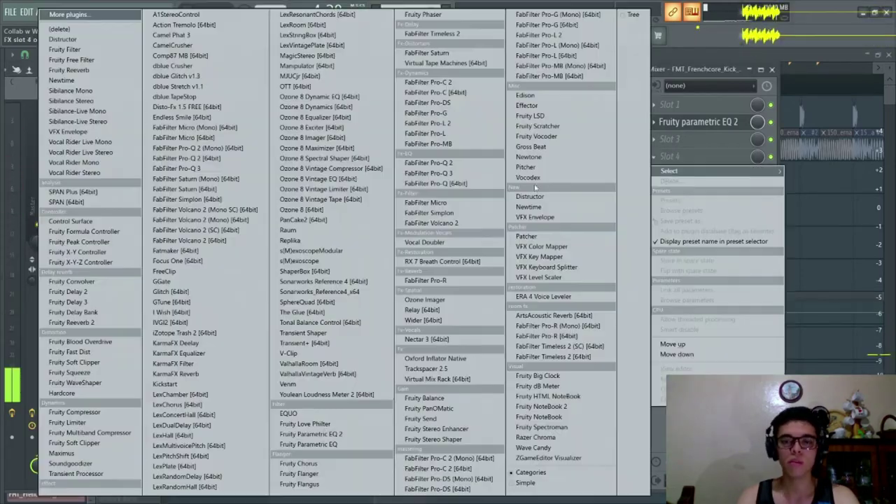
left_click(115, 381)
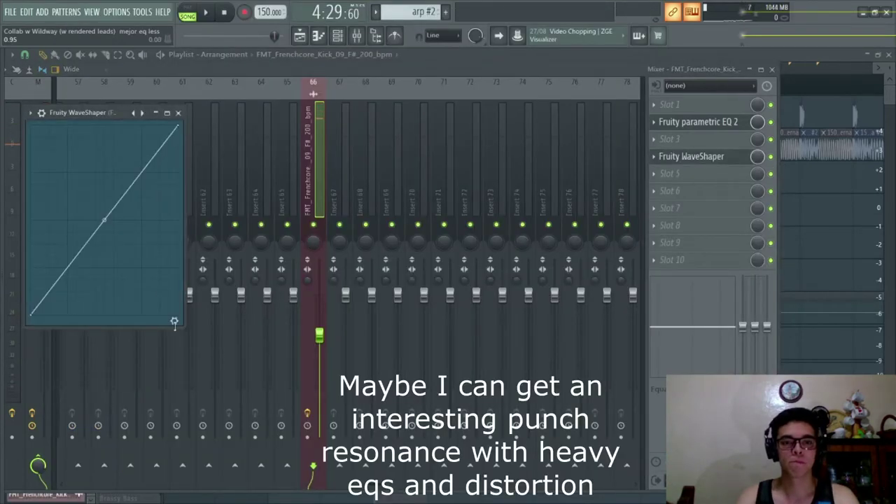
left_click(174, 321)
right_click(109, 164)
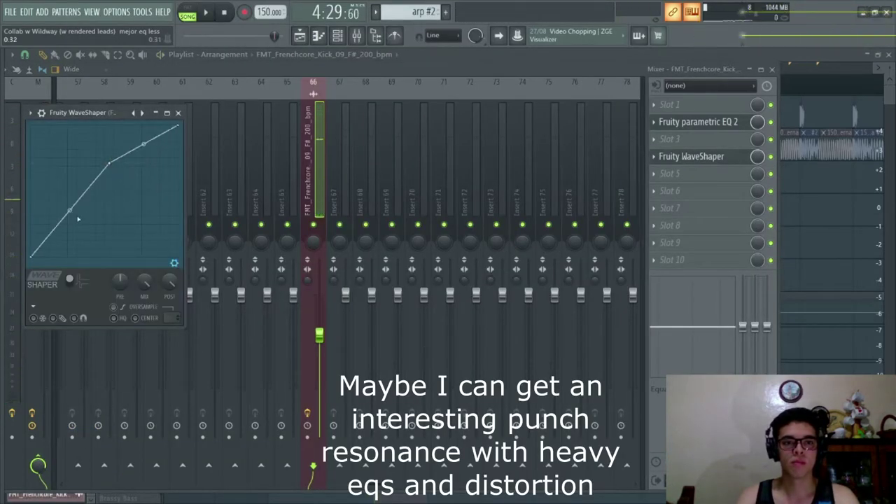
Bend the WaveShaper curve into a steep early rise with a flat top, listening to the heavy distortion.
key("space")
left_click_drag(143, 140, 144, 126)
key("space")
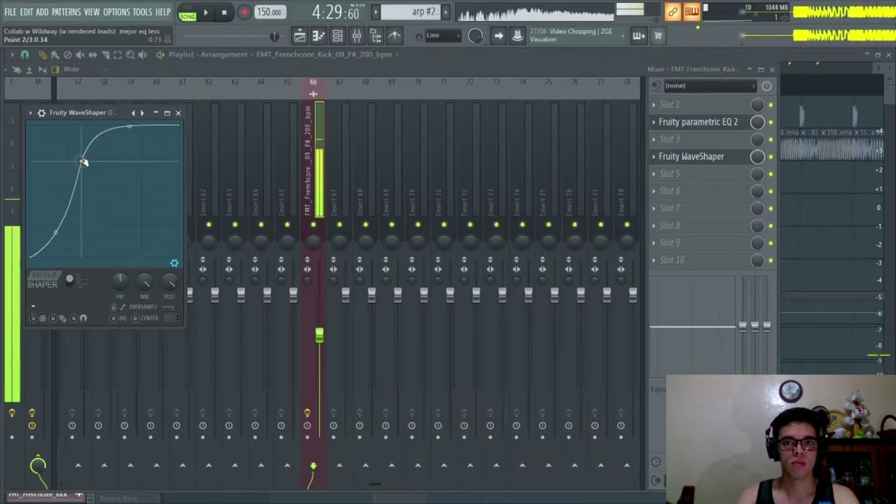
left_click_drag(83, 161, 66, 133)
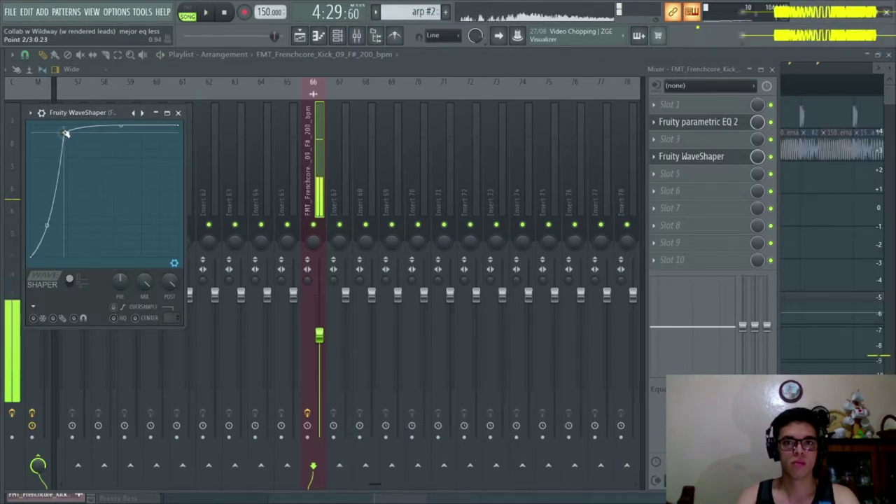
left_click_drag(48, 225, 47, 142)
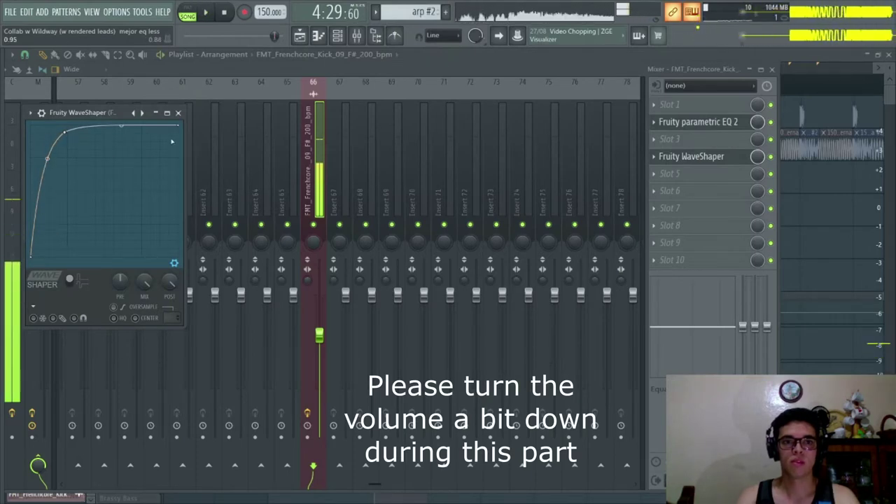
Copy the first Fruity parametric EQ 2 with its settings into slot 5, after the WaveShaper.
left_click(718, 176)
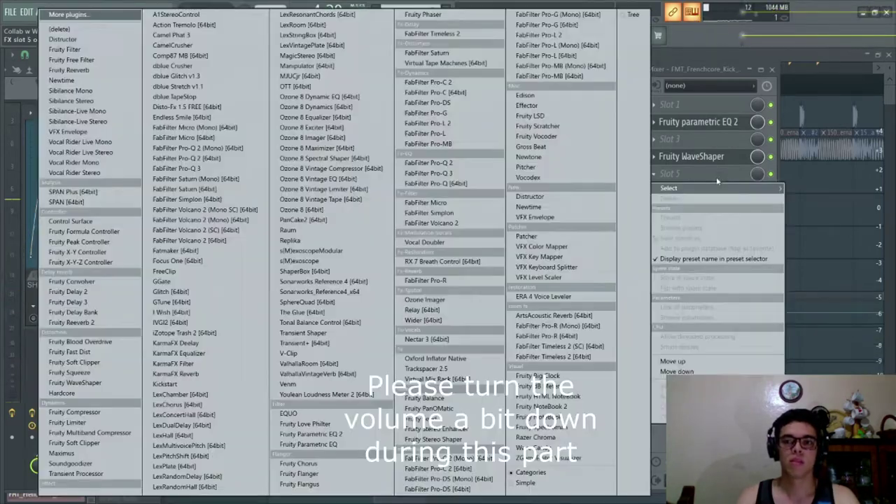
left_click(654, 123)
left_click_drag(677, 186, 673, 163)
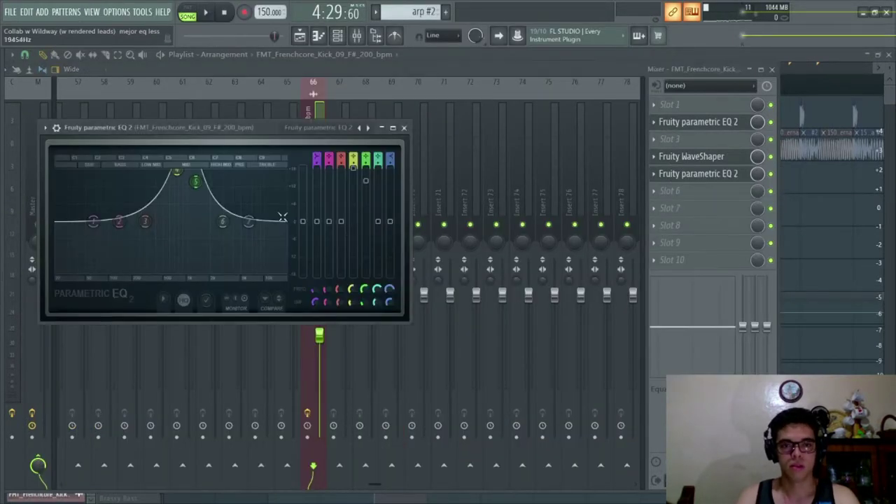
Reshape the second EQ by cutting bands 1 and 7, flattening band 5 and keeping a moderate band 4 mid boost, and preview it.
left_click_drag(250, 221, 252, 269)
mouse_move(196, 183)
left_mouse_down()
mouse_move(192, 222)
mouse_move(175, 189)
mouse_move(194, 176)
mouse_move(189, 184)
left_mouse_up()
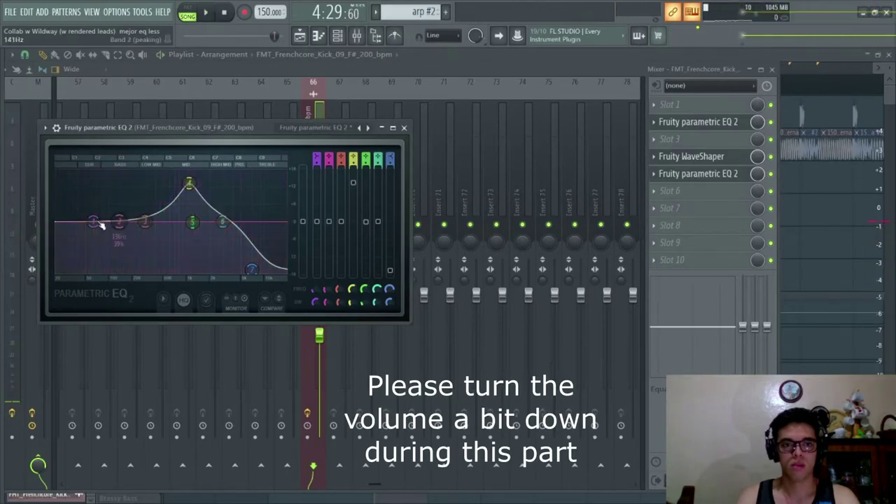
left_click_drag(109, 266, 123, 271)
key("space")
key("space")
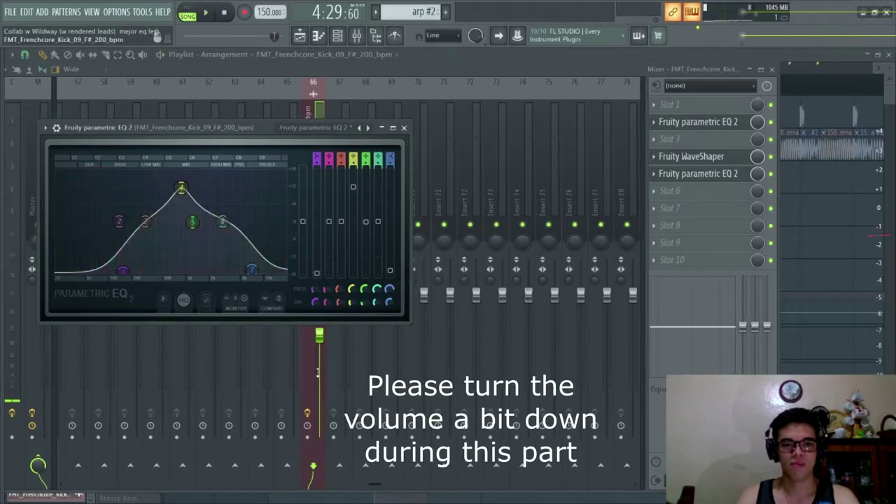
Lower the Frenchcore kick track's volume fader and play the loop to preview the kick at a quieter level.
left_click_drag(317, 373, 318, 418)
key("space")
left_click(729, 175)
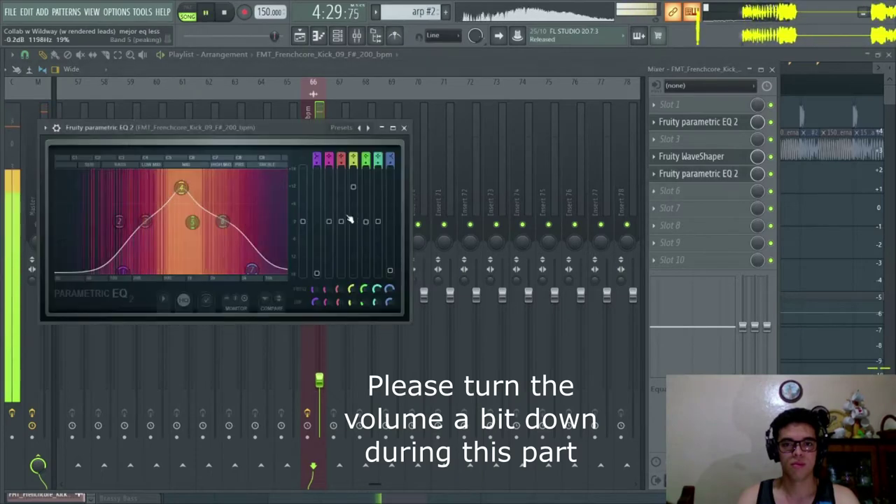
Boost bands 2 to 6 of the second EQ into a broad, high plateau from the bass to the high mids.
left_click_drag(187, 171, 211, 172)
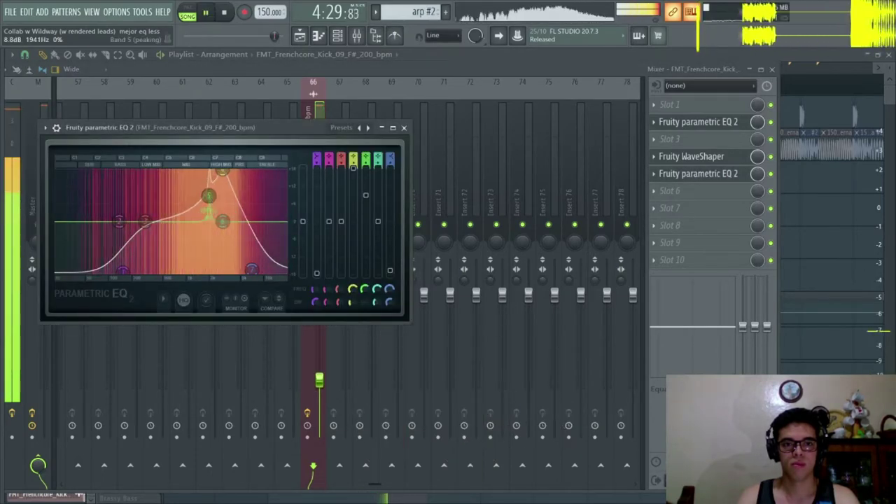
scroll(212, 176, "up", 5)
mouse_move(209, 180)
left_mouse_down()
mouse_move(230, 182)
mouse_move(188, 189)
mouse_move(213, 190)
left_mouse_up()
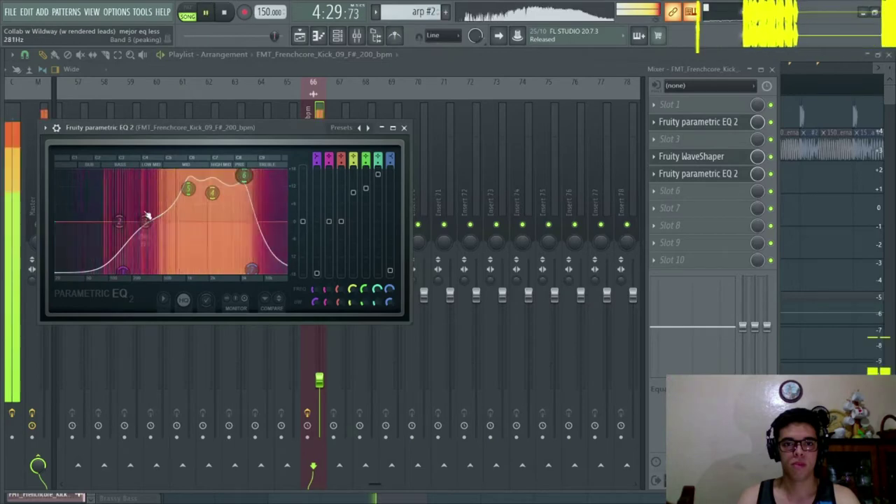
left_click_drag(150, 199, 133, 174)
left_click_drag(119, 221, 156, 192)
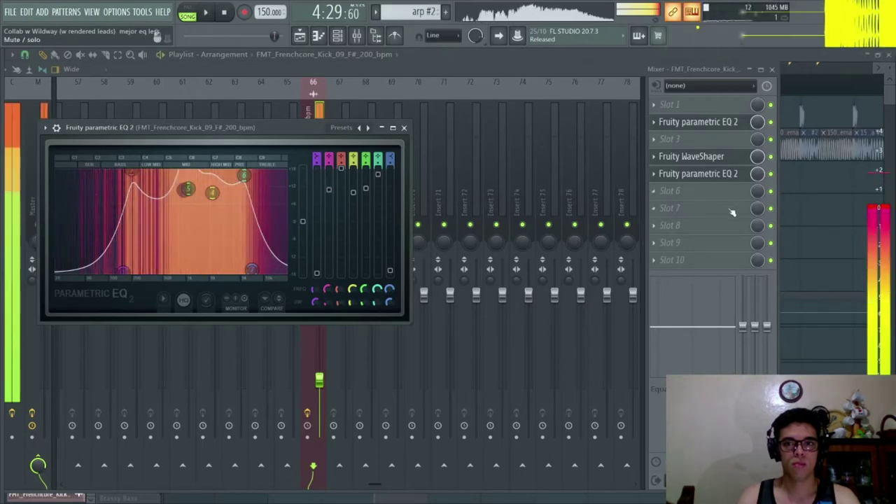
Load a second Fruity WaveShaper into slot 6, after the second EQ.
left_click(658, 173)
left_click(680, 200)
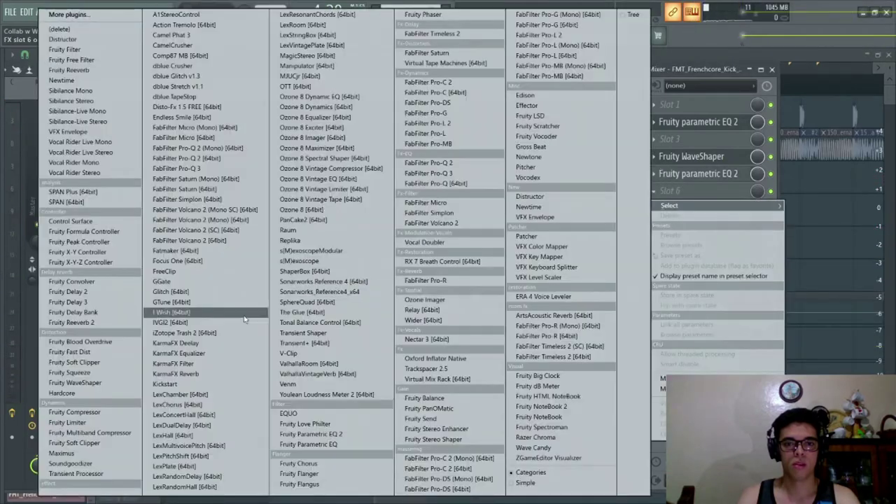
left_click(91, 383)
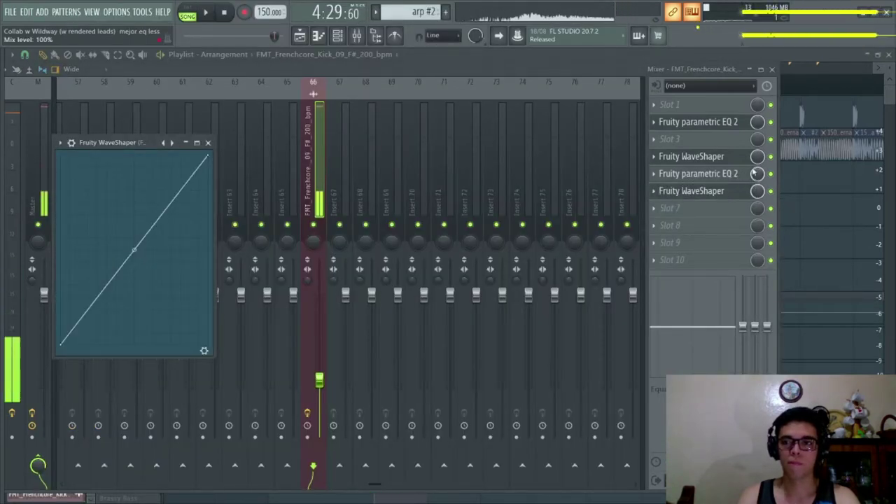
Lower the mix level of the slot 5 EQ, reduce the slot 2 EQ's mix to about 48%, and preview the kick.
left_click_drag(760, 174, 757, 203)
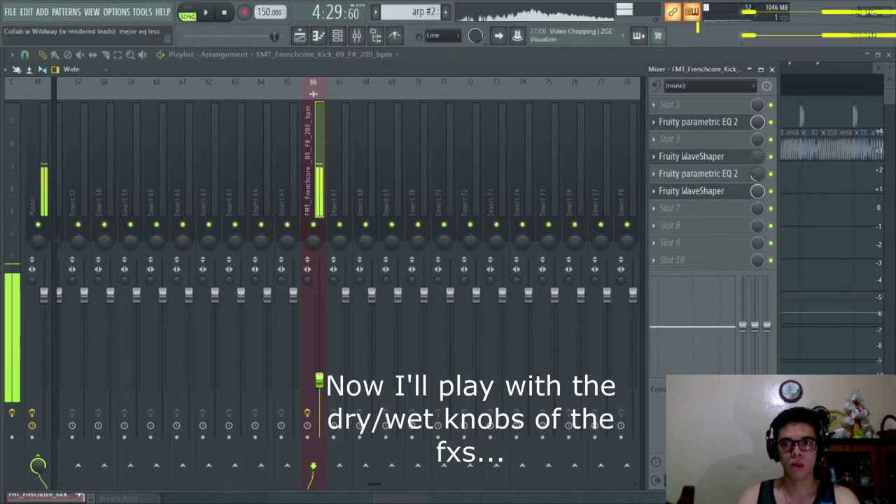
left_click_drag(757, 122, 757, 151)
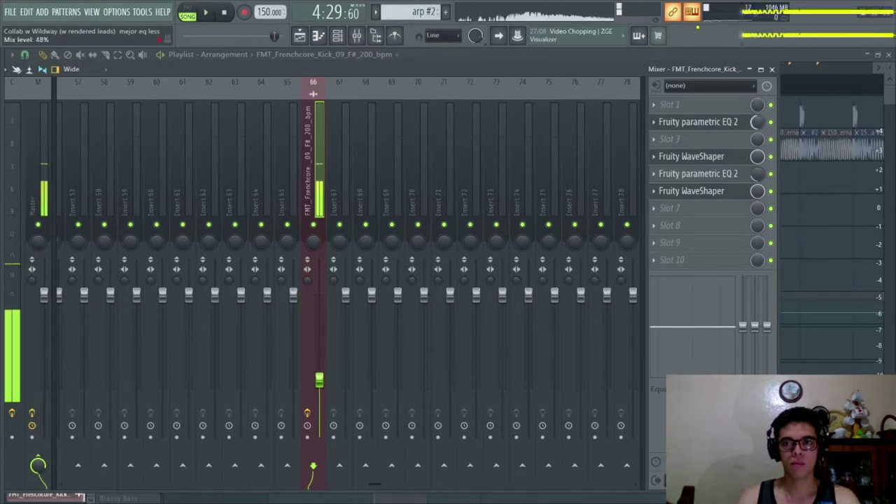
key("space")
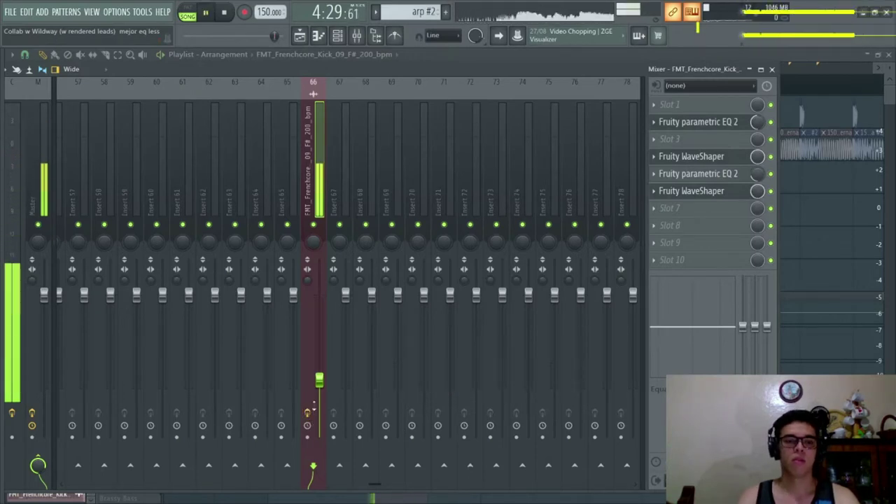
Place copies of the original kick clips on the Soft Kick track at the loop start and play them with the Frenchcore kick.
left_click(693, 210)
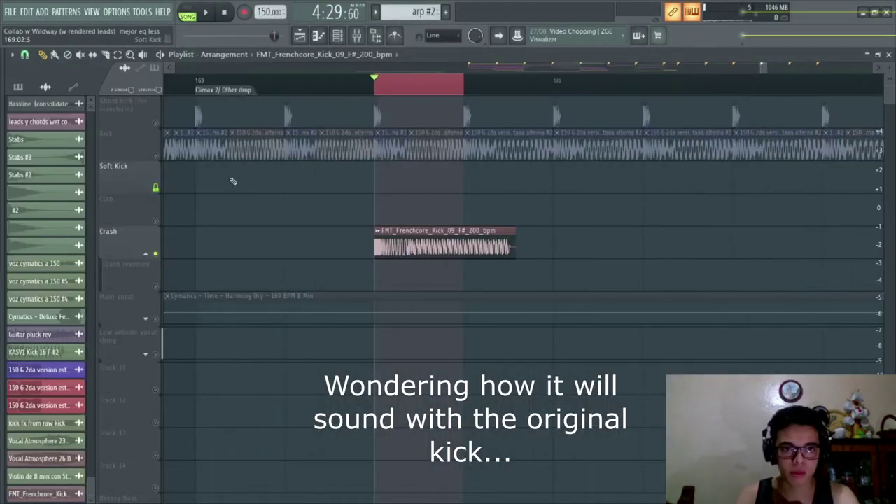
scroll(443, 170, "left", 2)
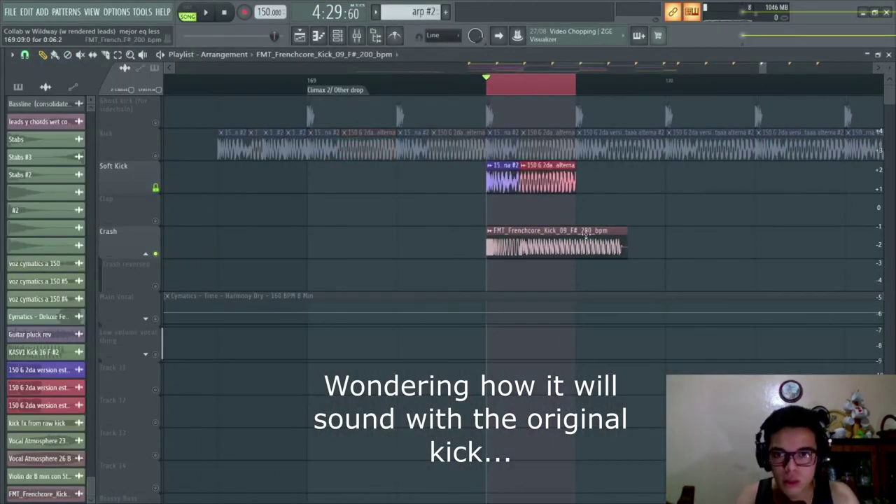
double_click(586, 233)
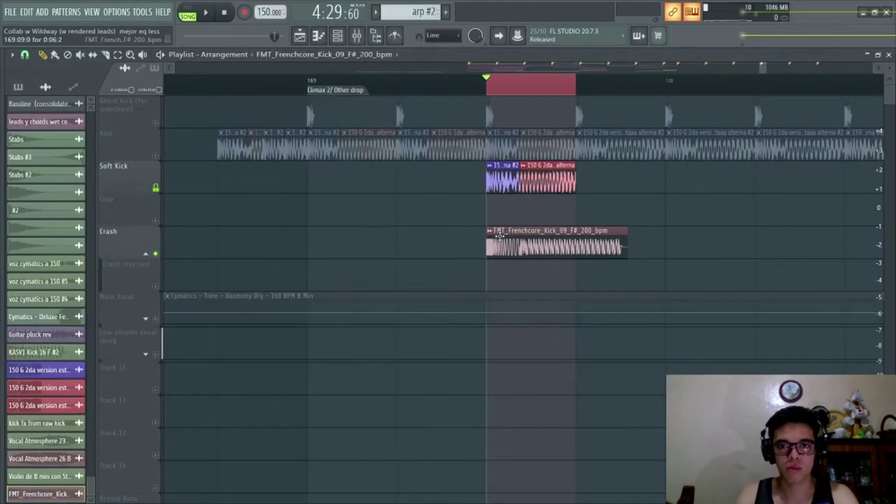
key("space")
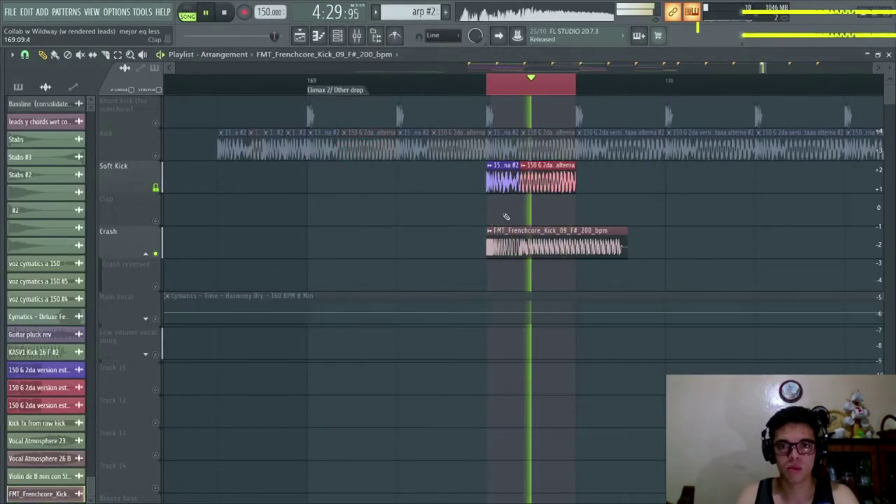
key("space")
Make a separate backup copy of the Frenchcore kick clip on the Clap track at bar 170.
double_click(512, 241)
left_click(331, 98)
left_click_drag(550, 237, 639, 235)
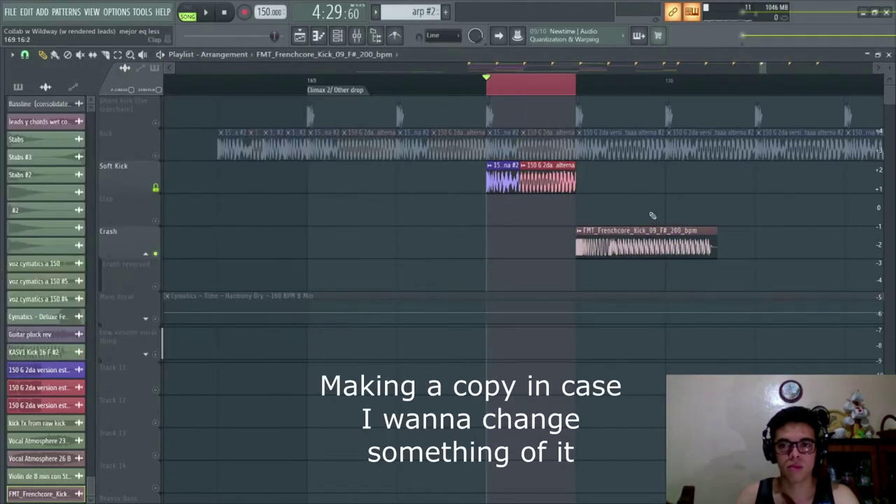
left_click_drag(584, 232, 672, 200)
left_click(670, 198)
left_click(704, 280)
Put the Frenchcore kick clip back at the loop start, shift the Soft Kick clips just past the loop, and play the loop.
left_click_drag(603, 237, 516, 236)
left_click_drag(525, 183, 614, 183)
key("space")
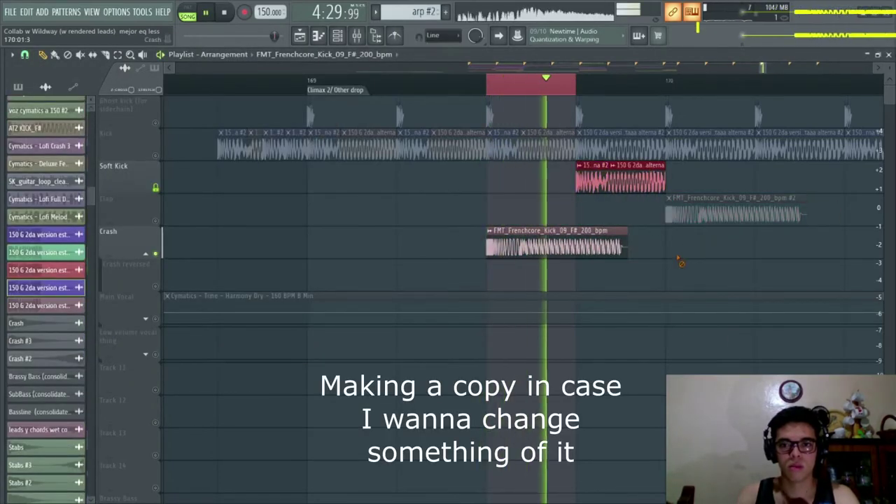
left_click(680, 259, "ctrl")
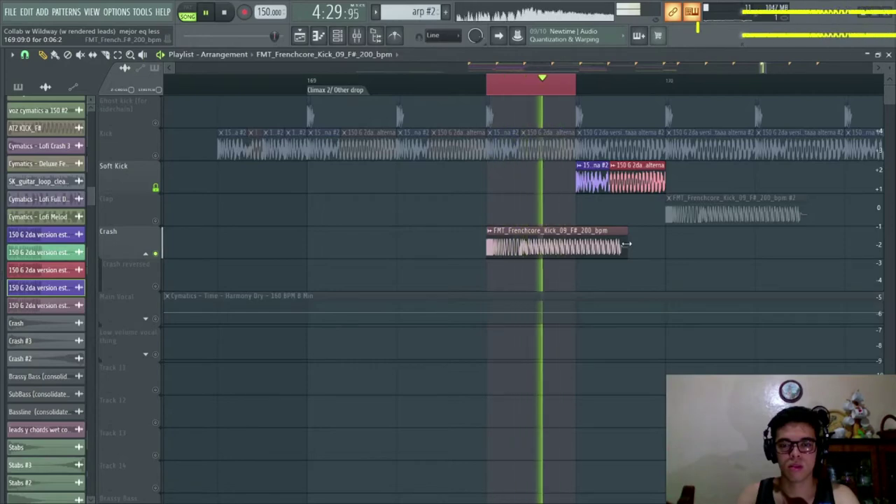
Set the Frenchcore kick's stretch mode to e3 mono and shorten it with time stretching to fit the loop region.
double_click(602, 245)
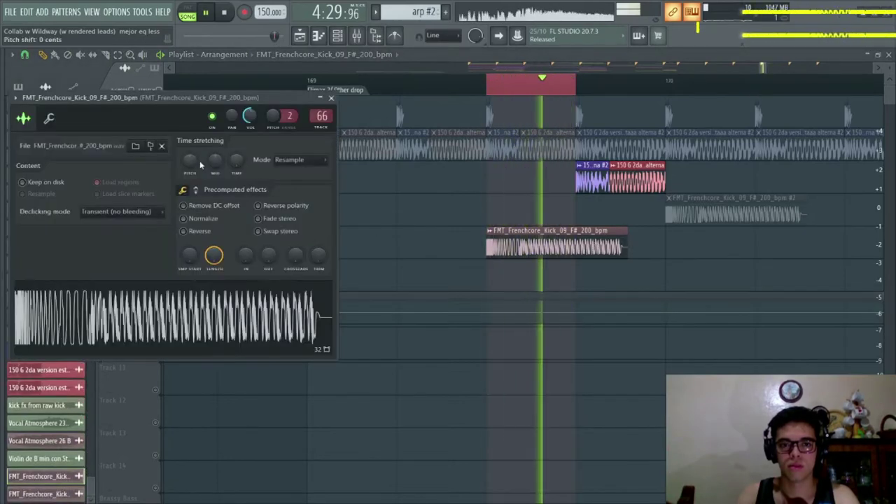
left_click(287, 160)
left_click(296, 223)
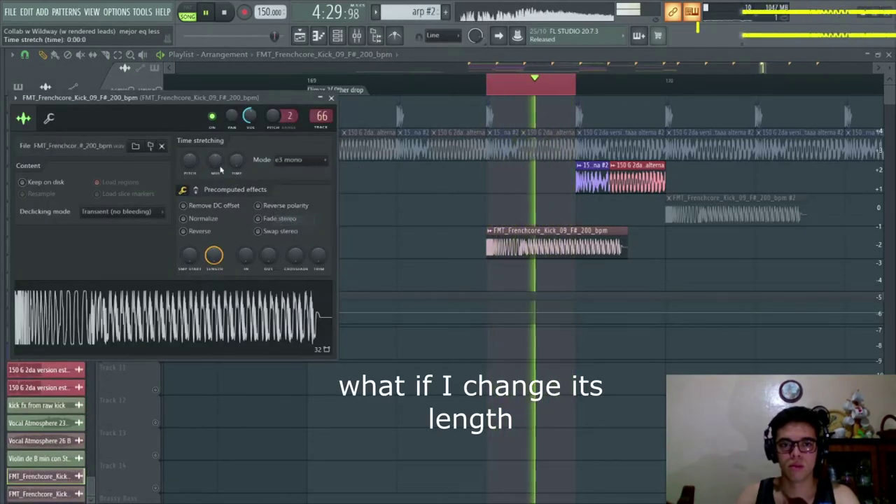
left_click_drag(215, 168, 215, 157)
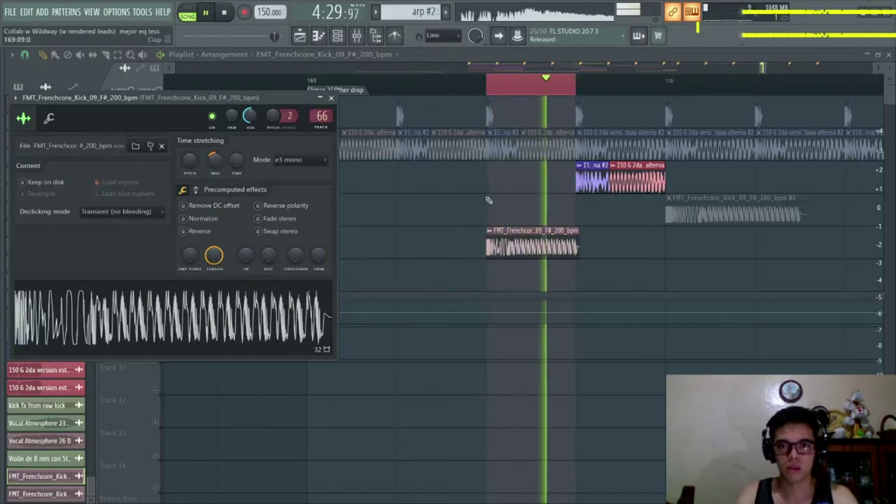
Load a Fruity Parametric EQ 2 into slot 7 of the Frenchcore kick's mixer track.
key("F9")
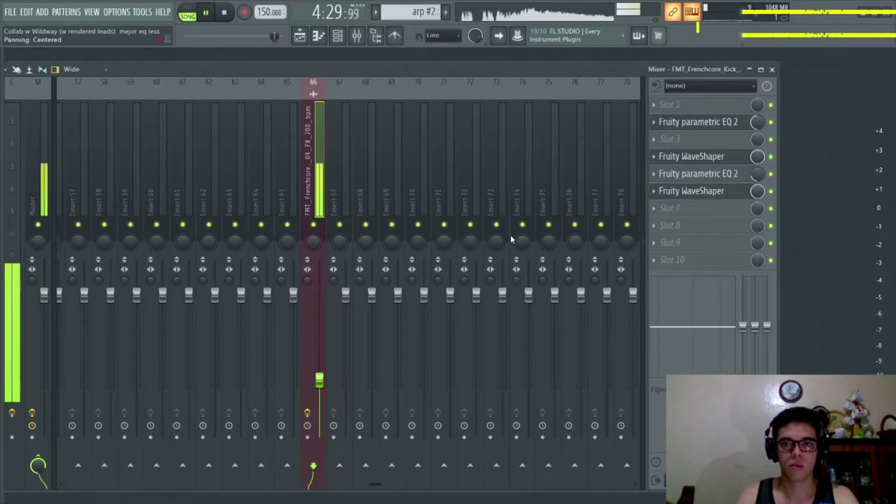
key("space")
left_click(694, 209)
left_click(341, 431)
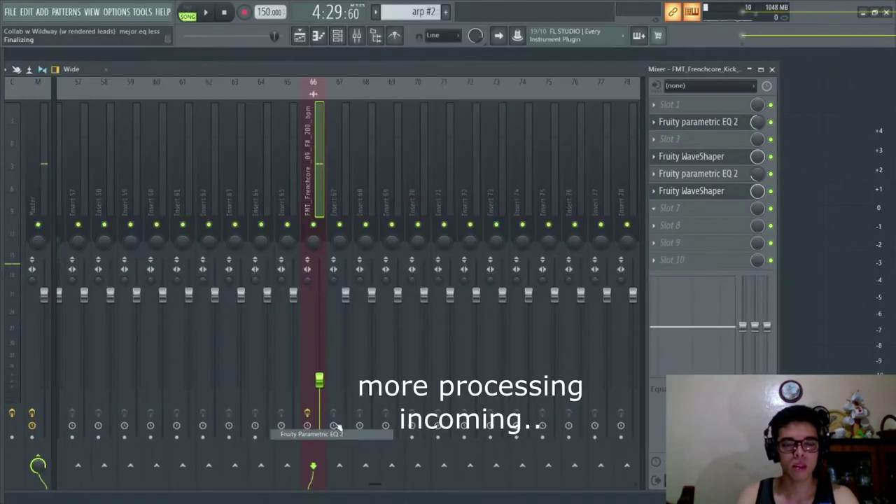
Make band 1 of the slot 7 EQ a high pass and raise its cutoff to about 369 Hz while previewing.
right_click(123, 251)
mouse_move(144, 280)
left_click(182, 312)
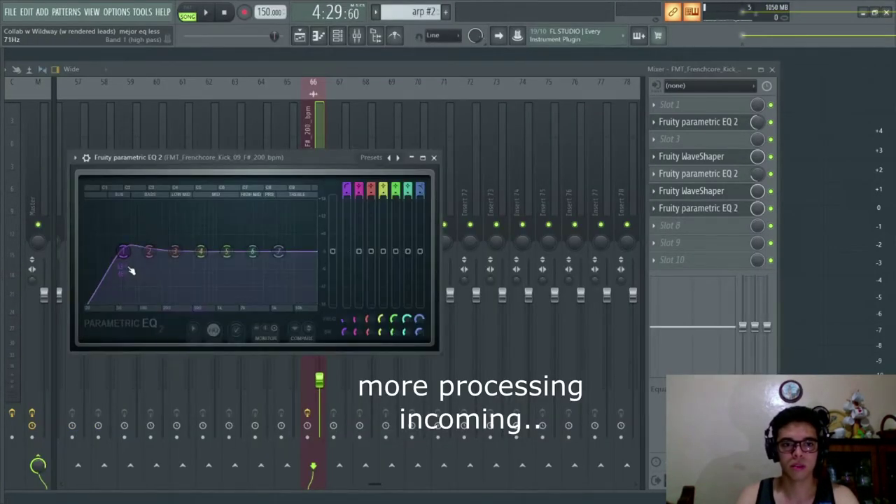
key("space")
left_click_drag(124, 252, 173, 252)
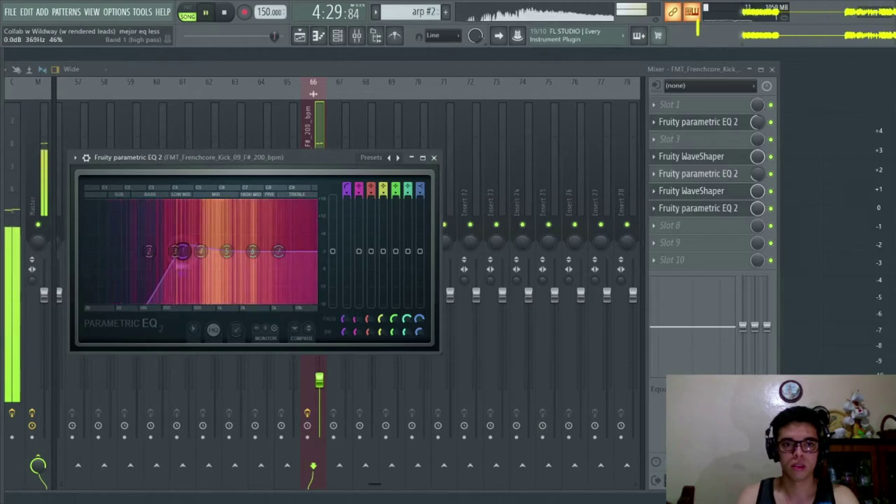
key("space")
Make band 2 of the slot 7 EQ a high pass too and boost band 4 about 8.6 dB near 12.3 kHz.
right_click(148, 253)
mouse_move(164, 282)
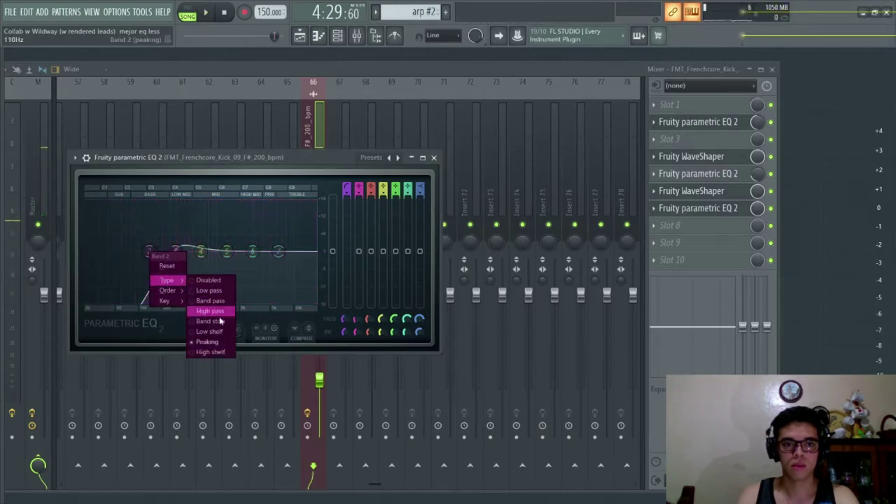
left_click(219, 311)
key("space")
left_click_drag(150, 251, 297, 231)
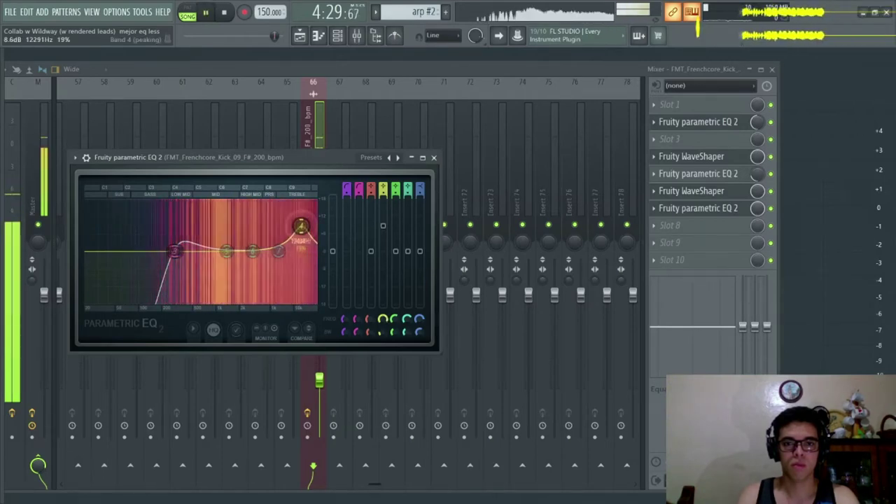
key("Escape")
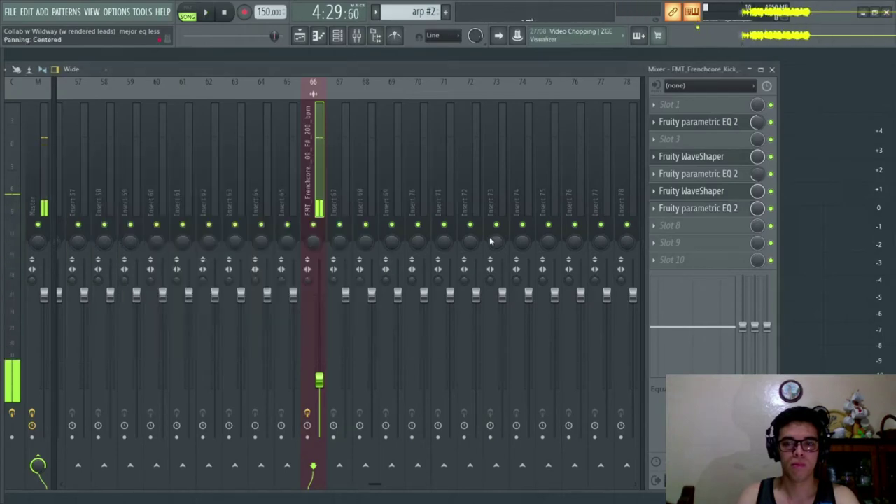
Load Transient Shaper into slot 8, adjust its attack and saturation for more click, and compare it against bypass.
left_click(676, 229)
mouse_move(672, 240)
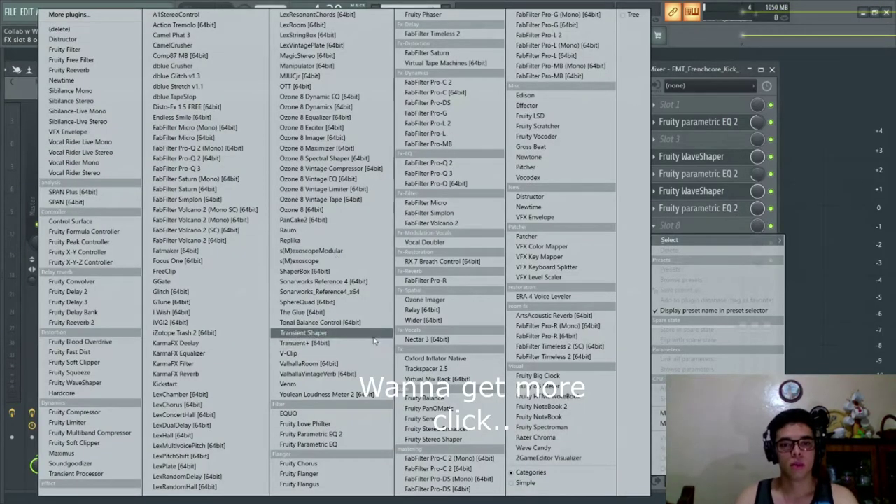
left_click(329, 334)
key("space")
left_click_drag(221, 233, 246, 247)
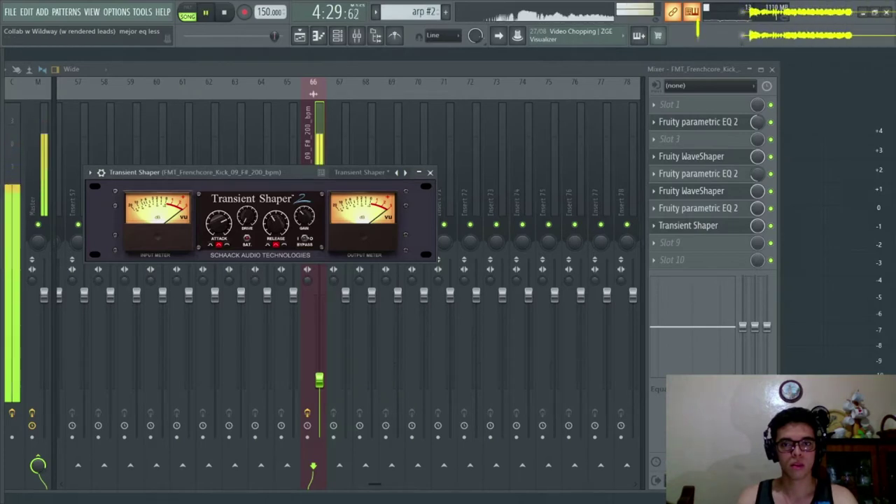
left_click(772, 227)
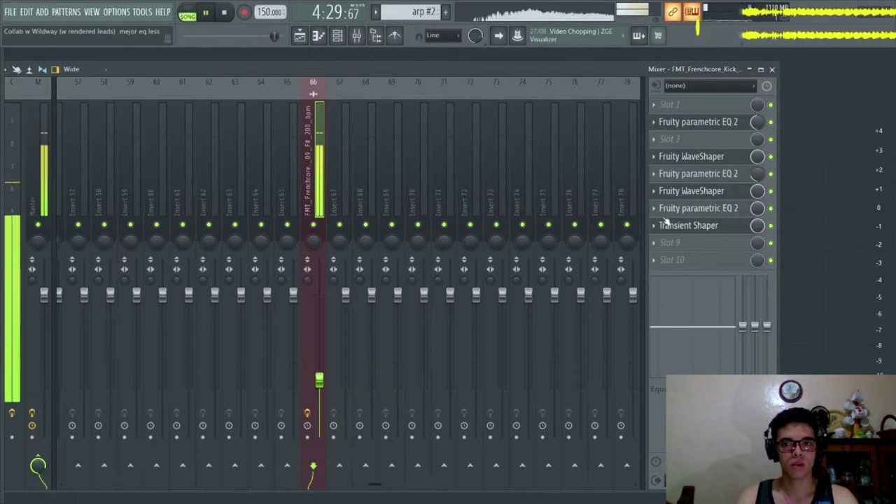
Add a Fruity Parametric EQ 2 in slot 9 with a band 3 low-mid dip, a band 5 boost and a slight band 2 treble cut.
left_click(679, 243)
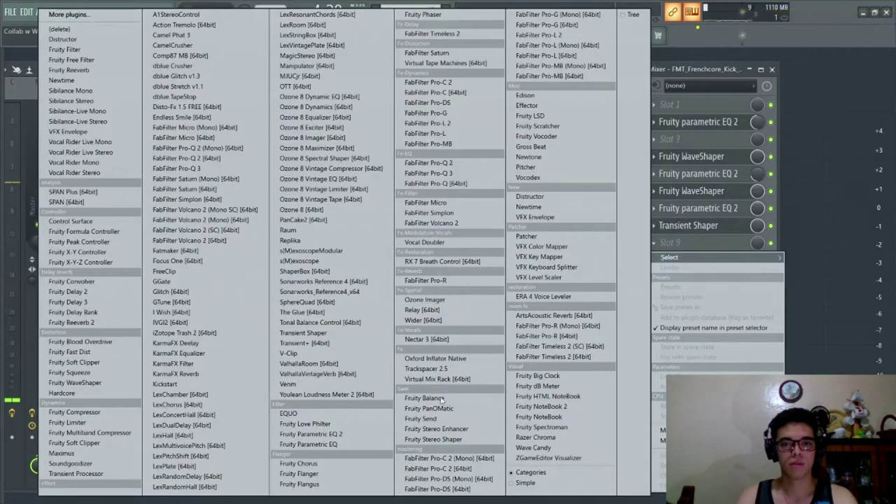
left_click(373, 435)
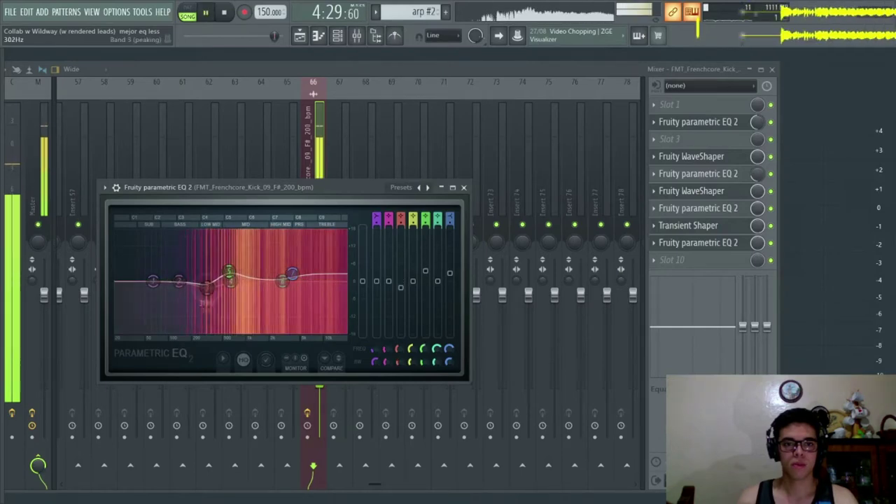
left_click_drag(259, 306, 248, 301)
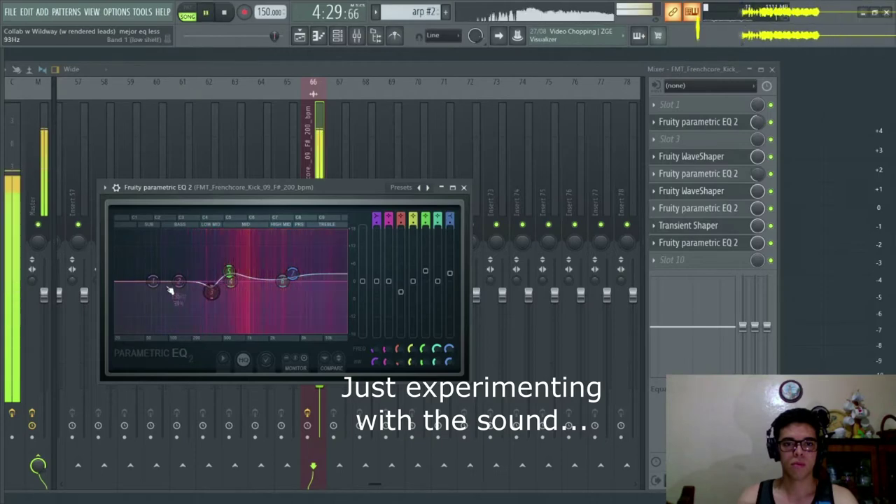
left_click_drag(185, 279, 335, 275)
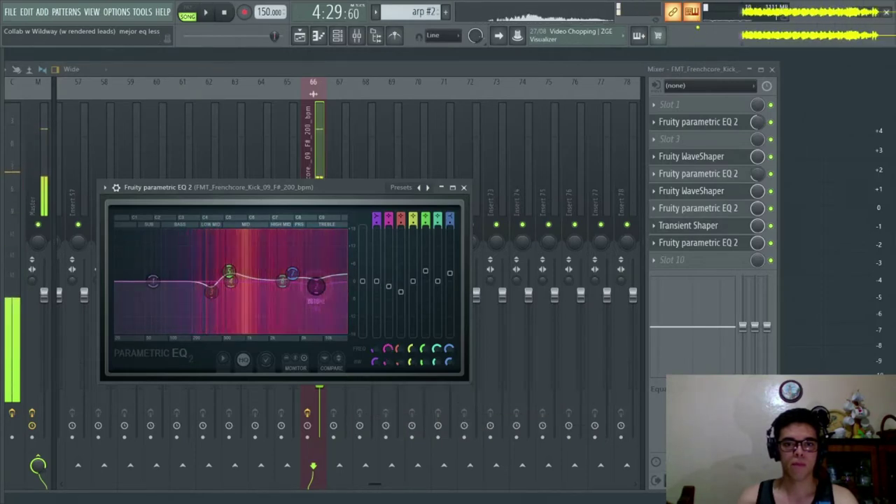
Compare the kick's sound with the slot 9 EQ and the Transient Shaper switched on and off.
key("space")
key("space")
left_click(771, 244)
key("space")
key("space")
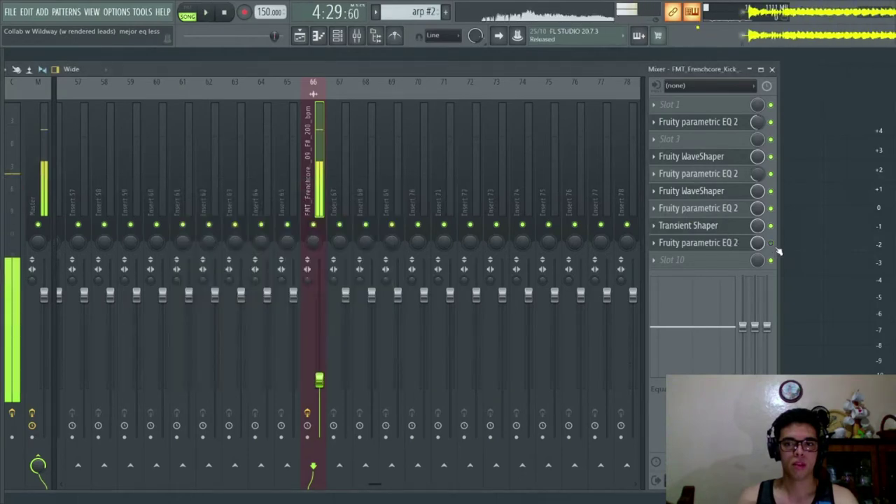
left_click(771, 244)
left_click(771, 226)
key("space")
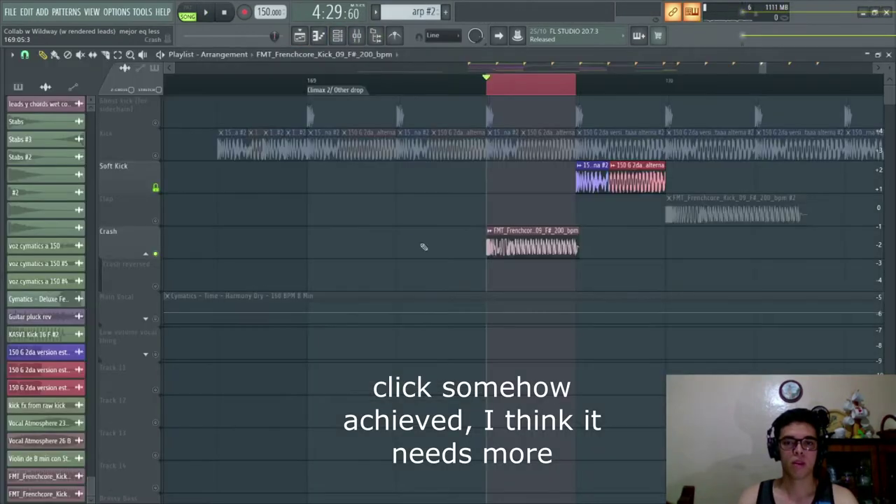
Set the Frenchcore kick's declicking mode to Generic (bleeding) and shorten its Crash track clip to about a third of the loop region.
double_click(498, 245)
left_click(123, 212)
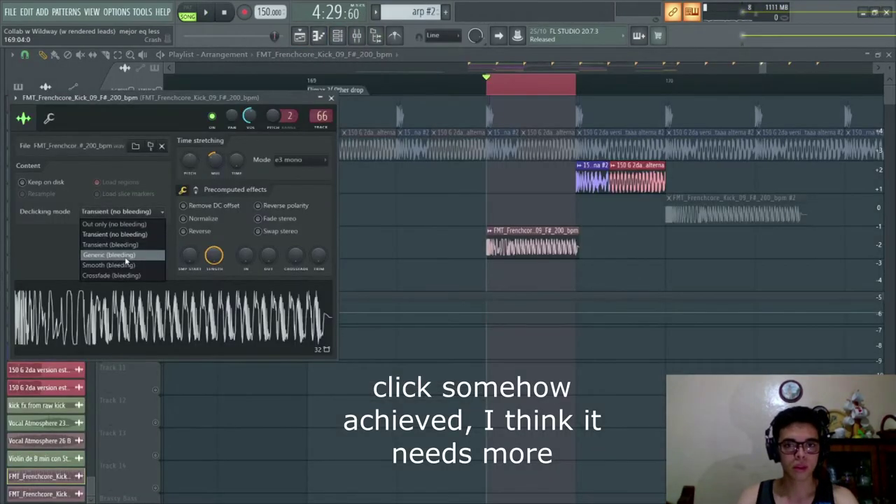
left_click_drag(578, 236, 509, 237)
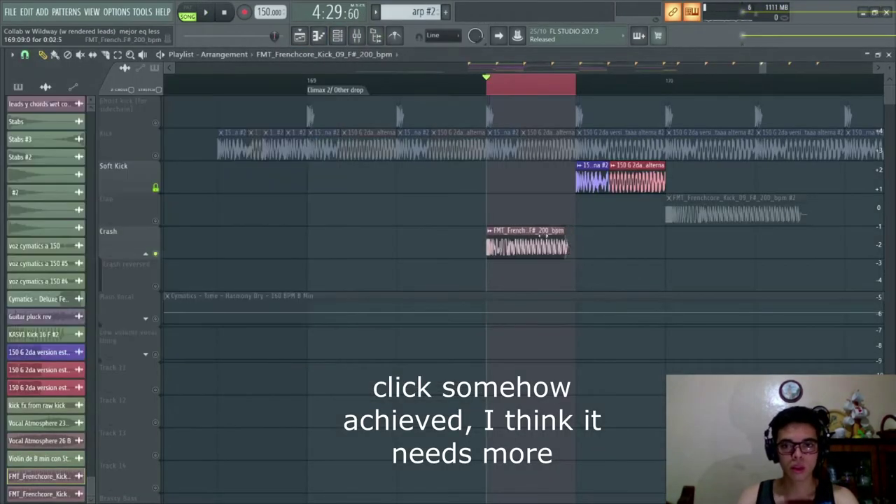
key("space")
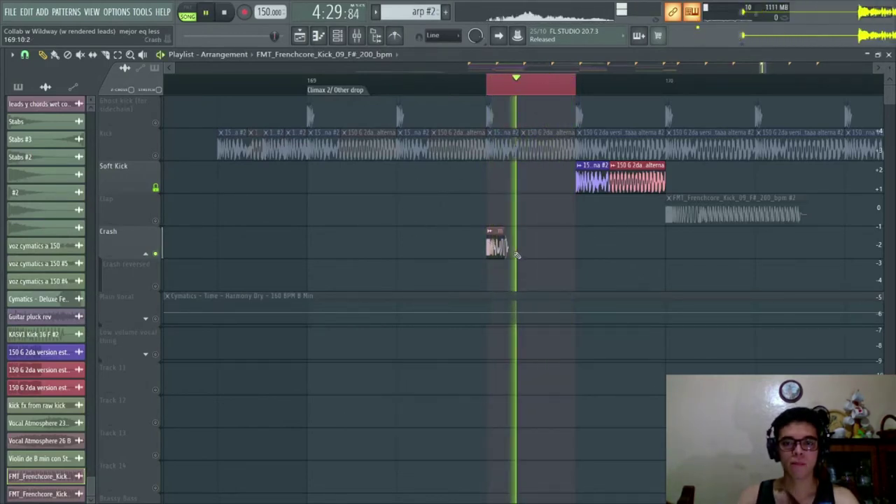
left_click_drag(509, 246, 519, 247)
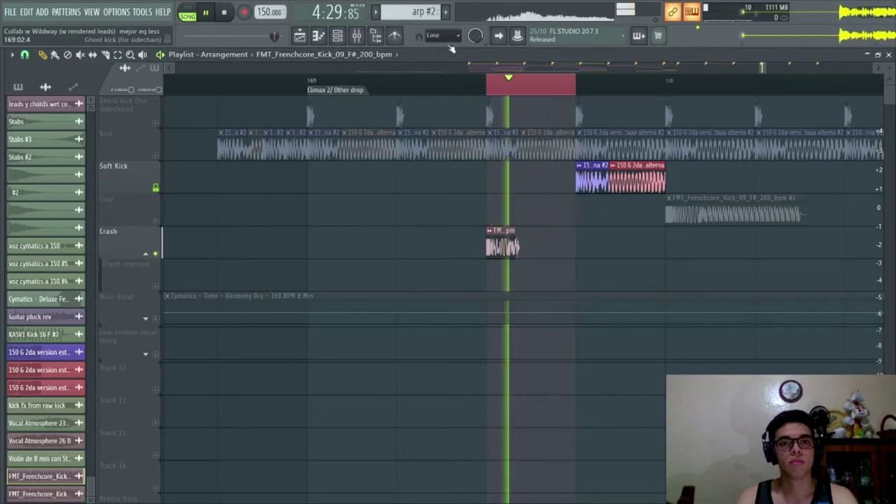
Add a Fruity Parametric EQ 2 in slot 10 of the Frenchcore kick's mixer insert and boost band 5 about 4.1 dB near 4315 Hz.
mouse_move(10, 120)
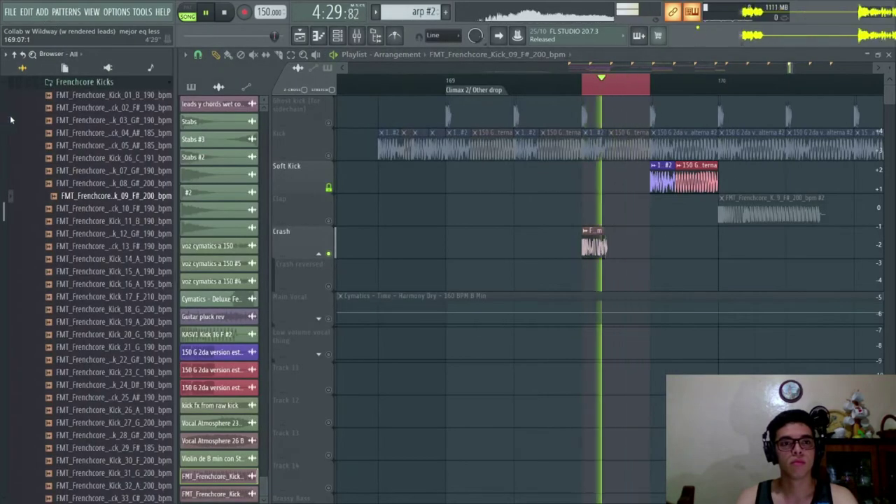
key("alt+F8")
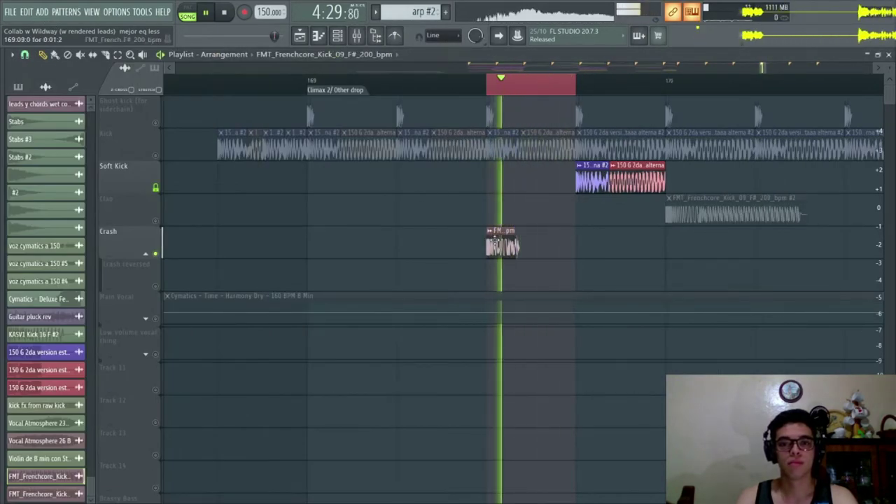
double_click(494, 242)
key("F9")
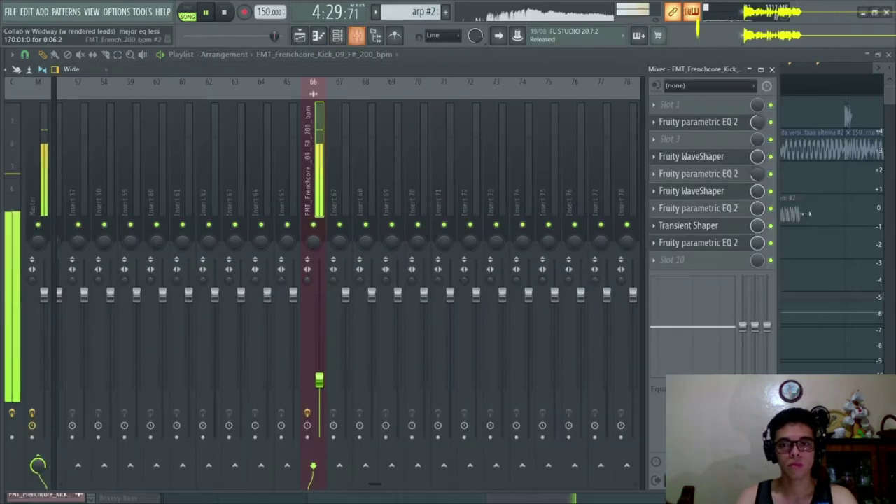
left_click(733, 251)
left_click(466, 188)
left_click(698, 259)
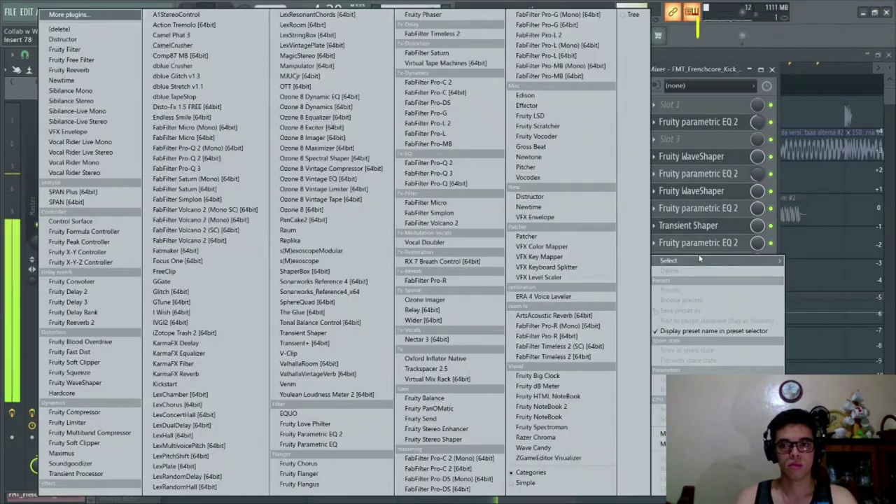
left_click(336, 433)
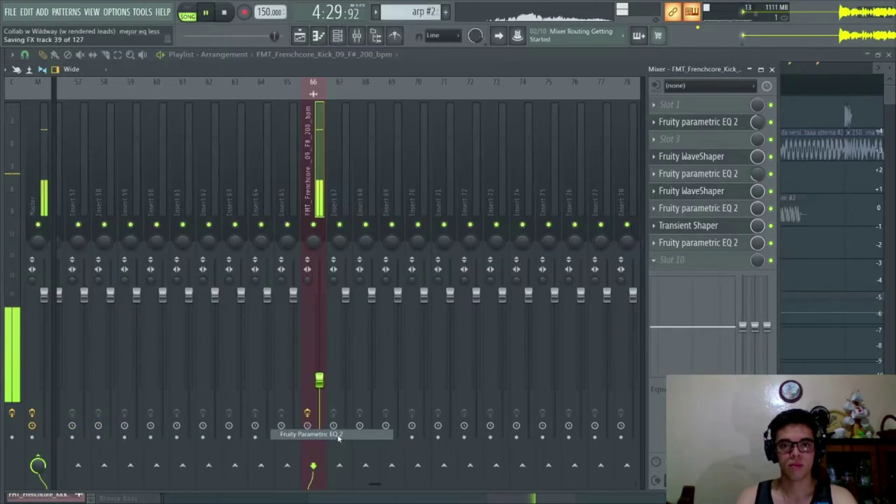
left_click_drag(272, 296, 309, 284)
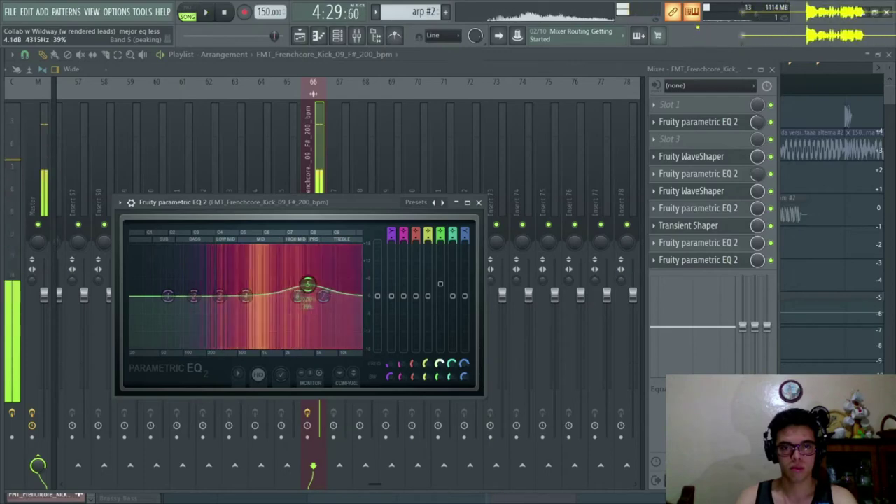
Create an automation clip for the slot 10 EQ's band 5 frequency, shape it as a falling curve over the short kick, and listen.
left_click_drag(440, 363, 440, 367)
right_click(441, 364)
left_click(477, 409)
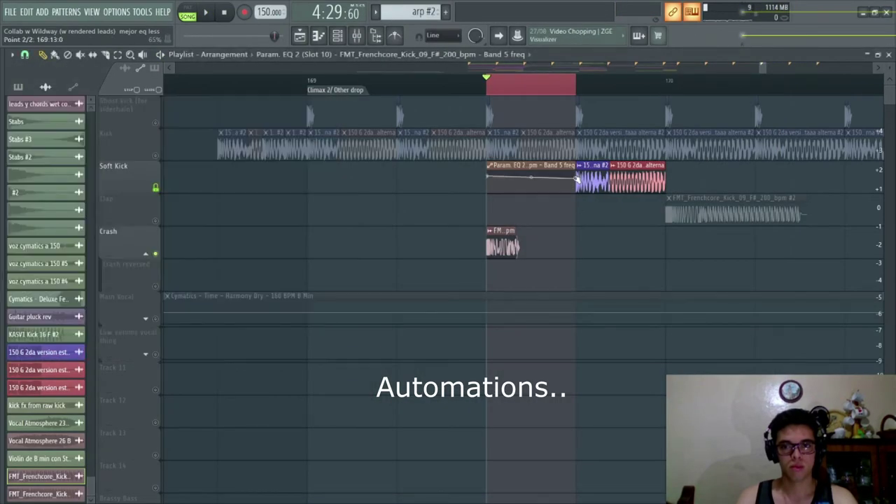
key("space")
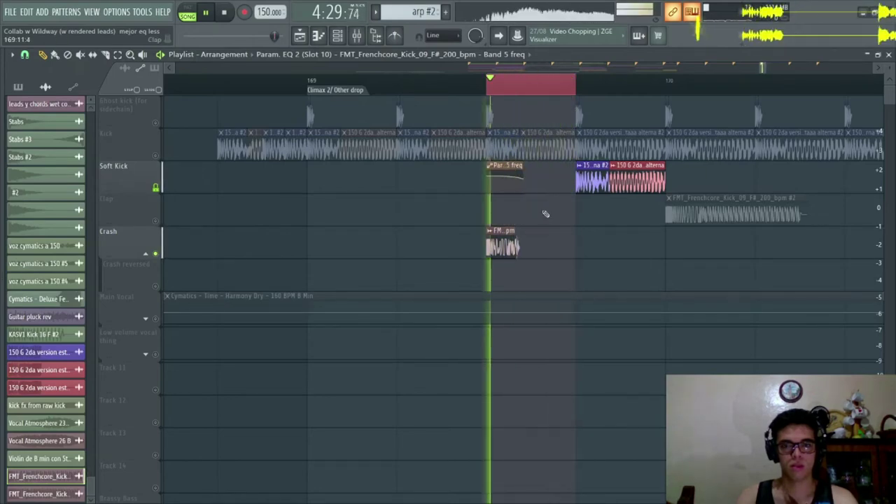
key("F6")
key("F6")
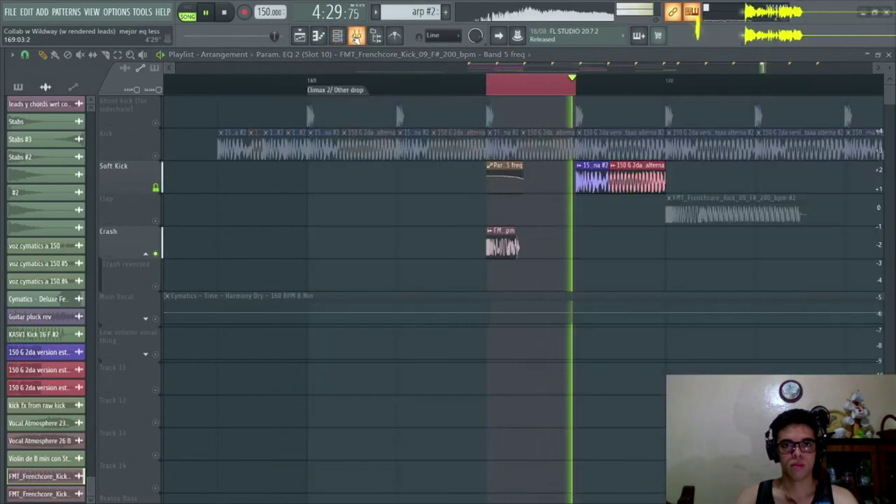
key("F9")
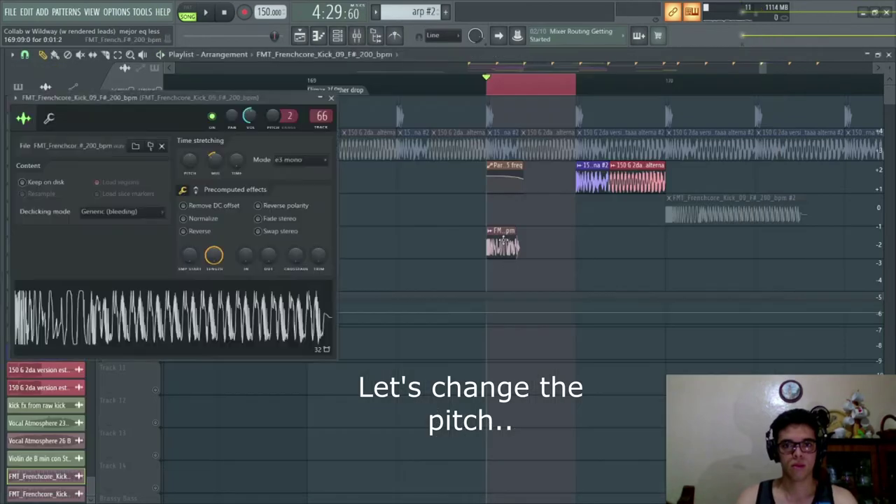
Raise the Frenchcore kick's channel pitch, widening the pitch range to 6 and finally to 12, and adjust the time stretch multiplier.
left_click(287, 159)
left_click(287, 216)
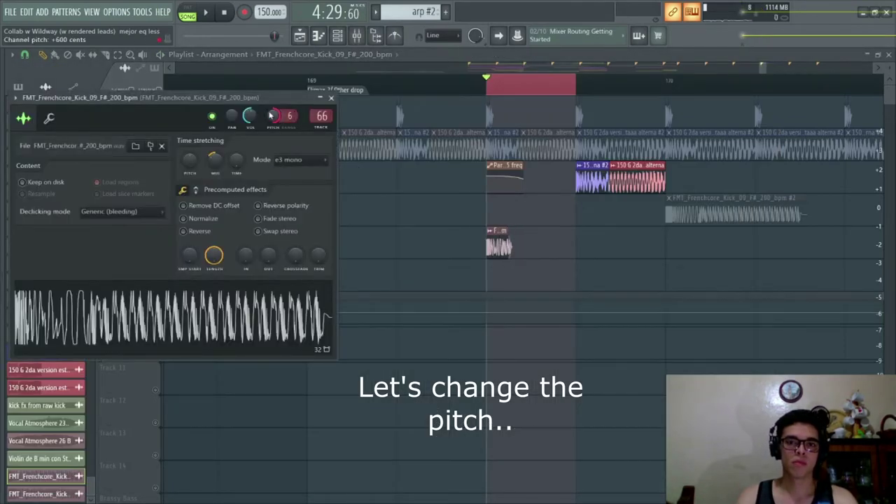
left_click_drag(214, 165, 221, 162)
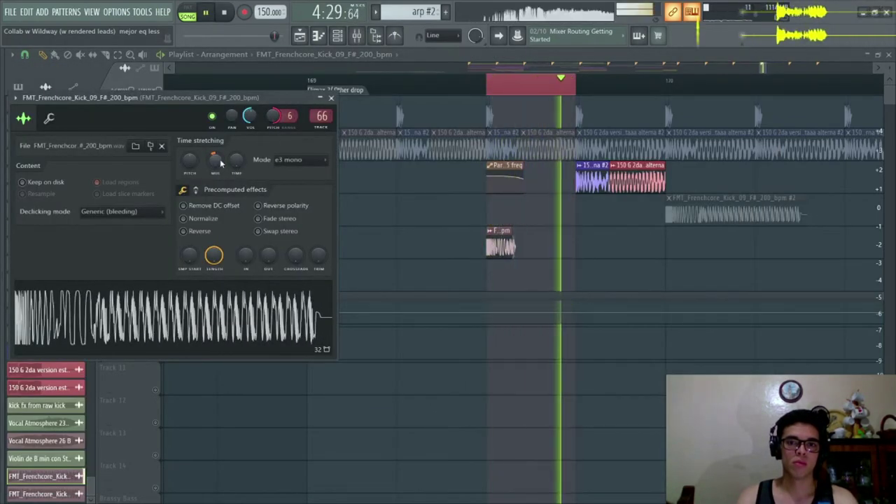
right_click(268, 120)
left_click(287, 126)
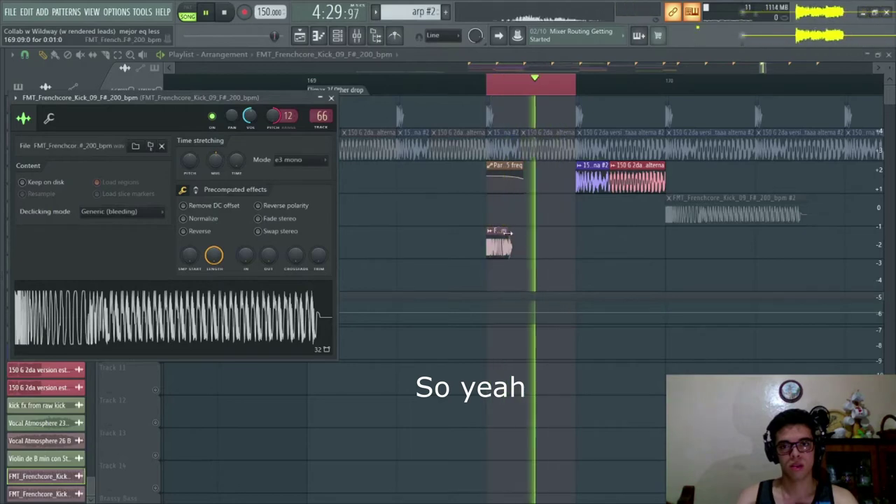
Fine-tune the pitched kick's time stretch multiplier and trim its clip to about a quarter of the loop region.
left_click_drag(509, 231, 524, 235)
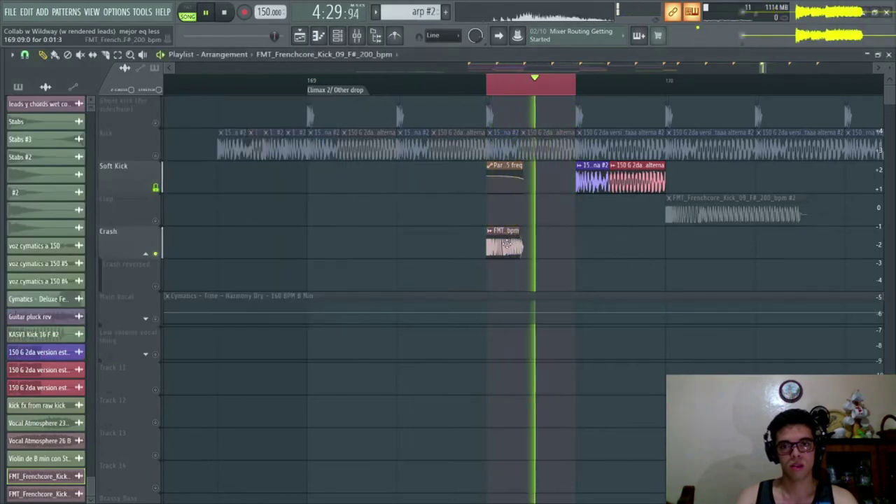
double_click(505, 242)
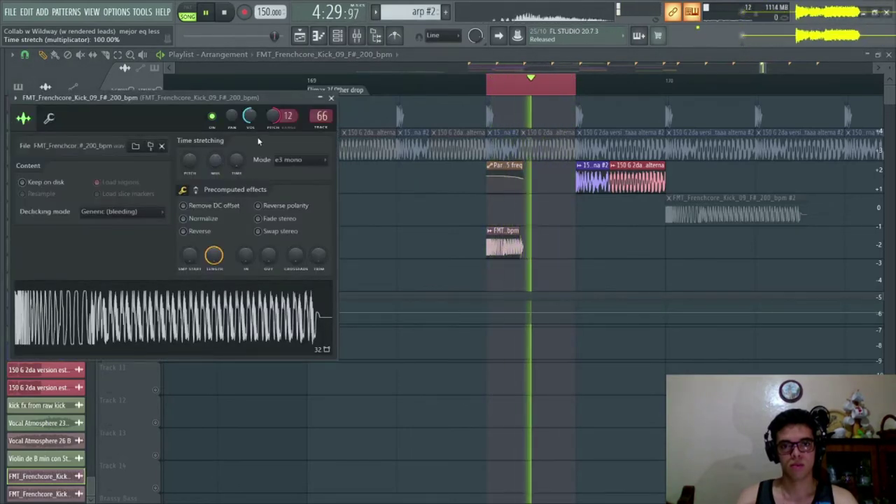
left_click_drag(215, 160, 220, 164)
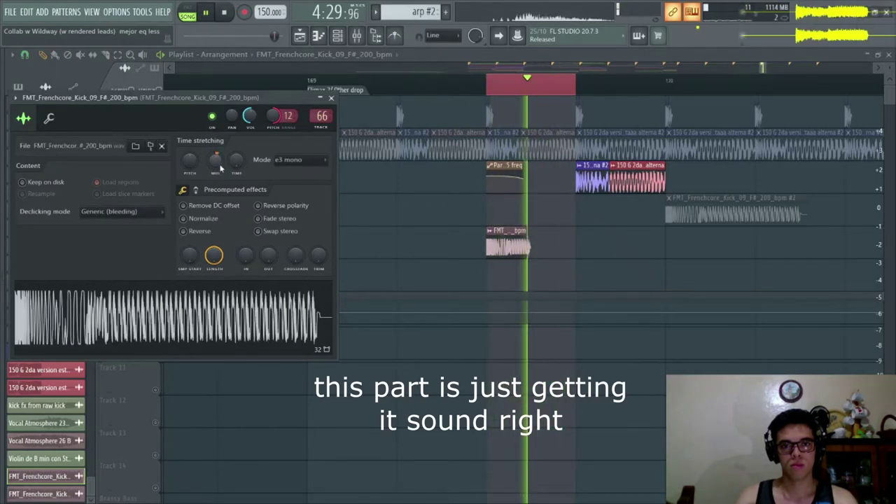
left_click_drag(529, 234, 511, 234)
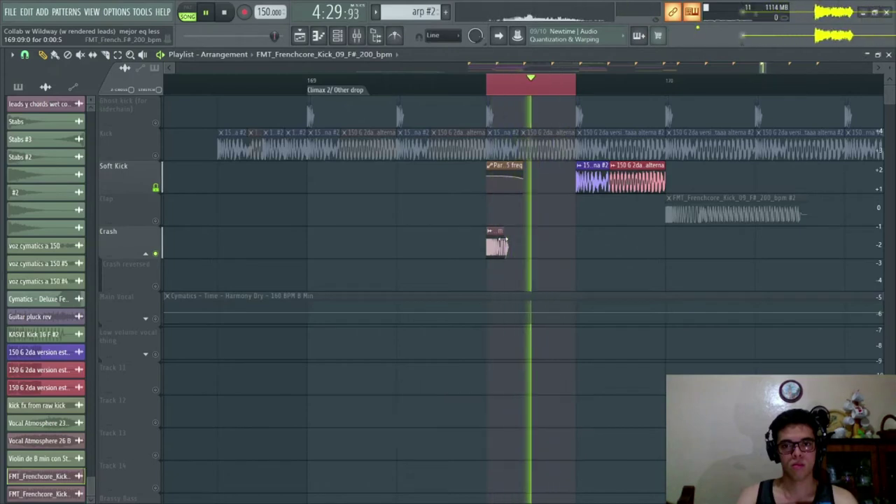
double_click(499, 240)
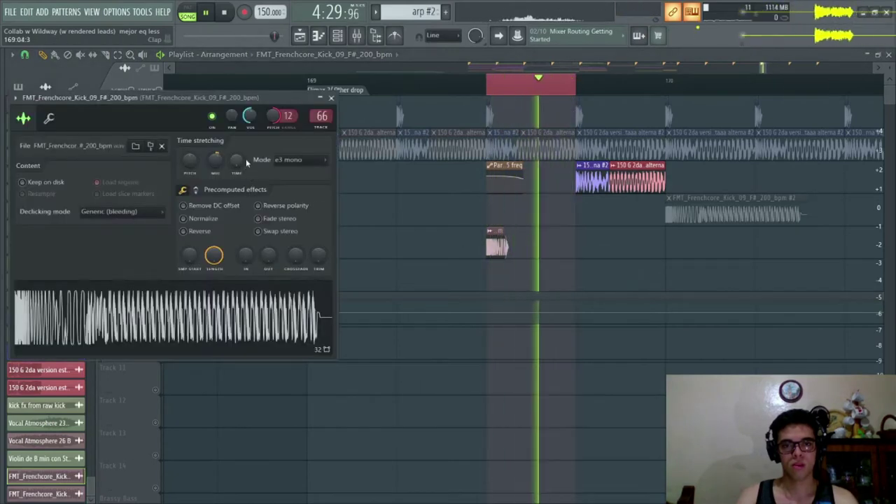
right_click(426, 202)
Unmute the Kick track, move the two 150 G clips from Soft Kick to the Clap track directly above the Frenchcore punch, and play them together.
left_click(155, 156)
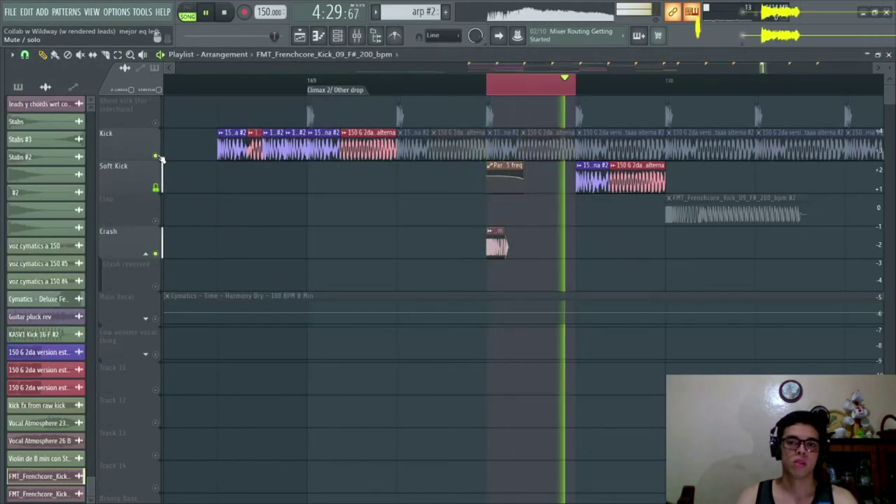
key("space")
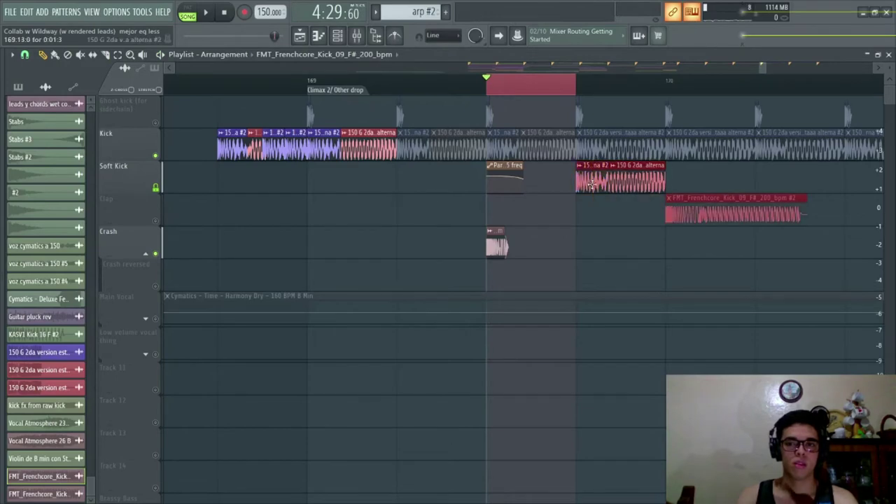
left_click_drag(593, 184, 505, 216)
key("space")
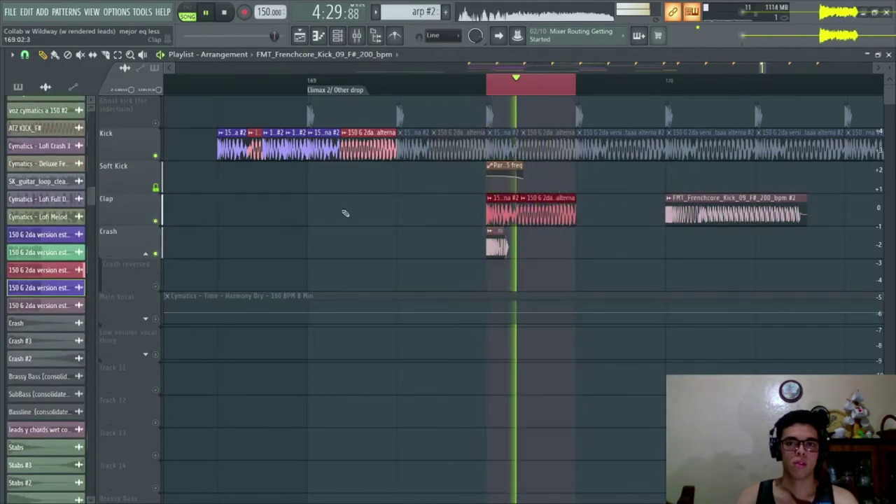
Try trimming the start of the blue 150 G kick clip on the Clap track while listening to it with the Frenchcore punch.
key("space")
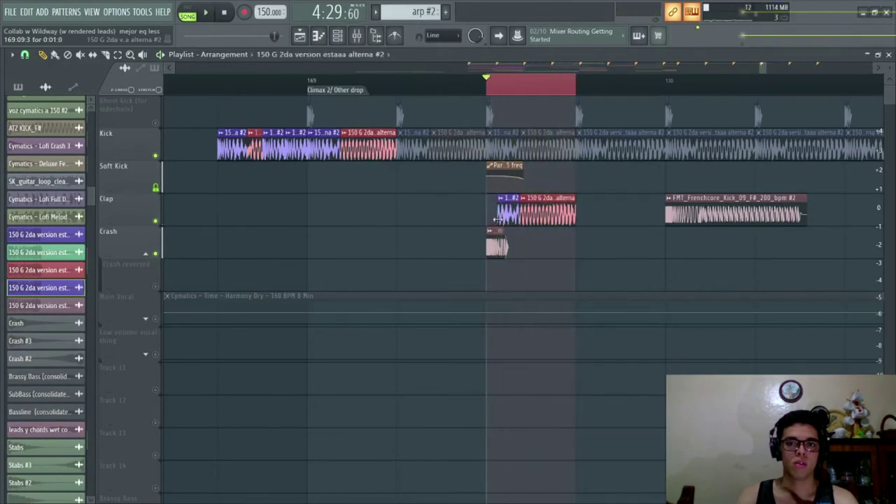
key("space")
left_click_drag(495, 219, 488, 216)
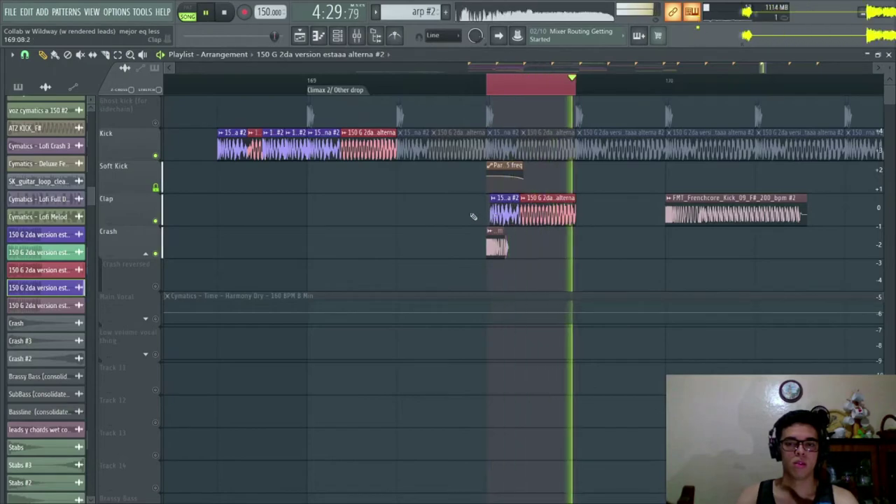
key("space")
Route the blue 150 G kick clip to mixer insert 67 and mute the Frenchcore kick's insert 66 to hear it alone.
left_click(495, 245)
left_click(356, 36)
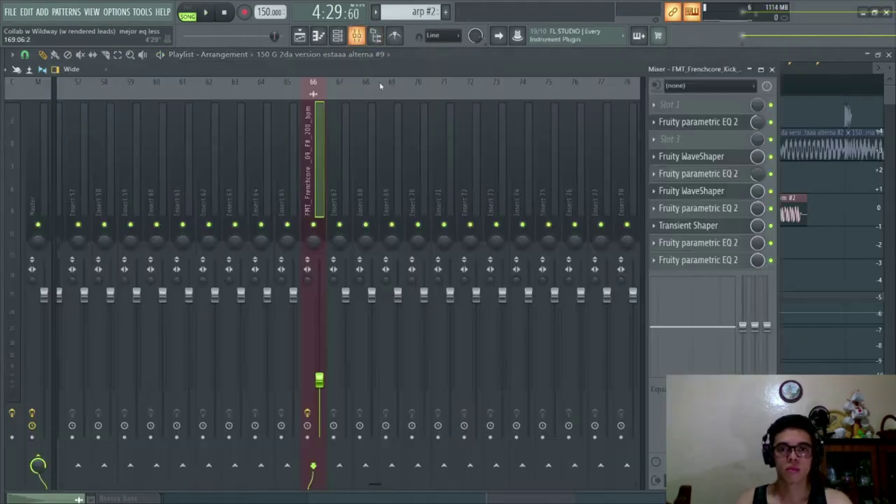
left_click(340, 189)
key("ctrl+l")
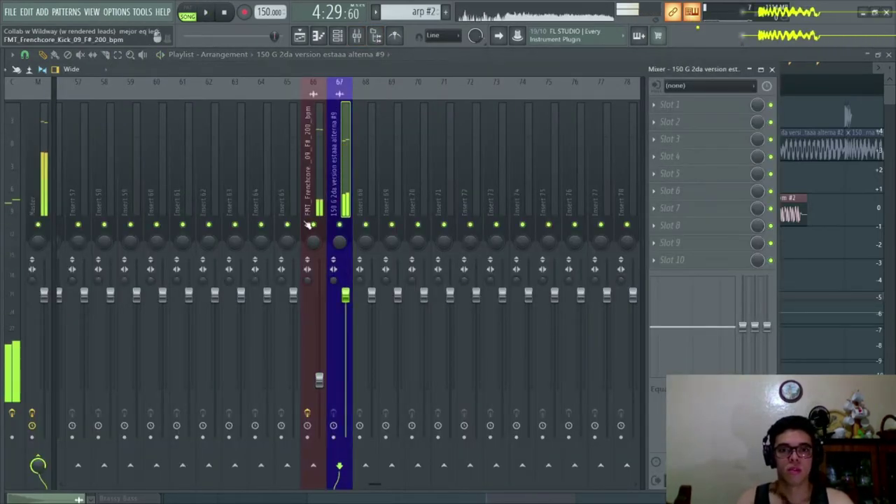
key("space")
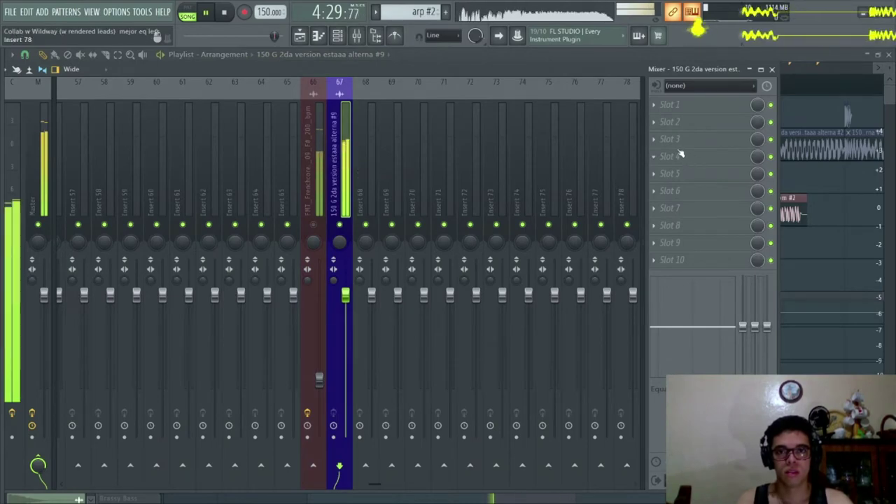
Mute the red 150 G tail clip on the Clap track with the Mute tool.
key("F9")
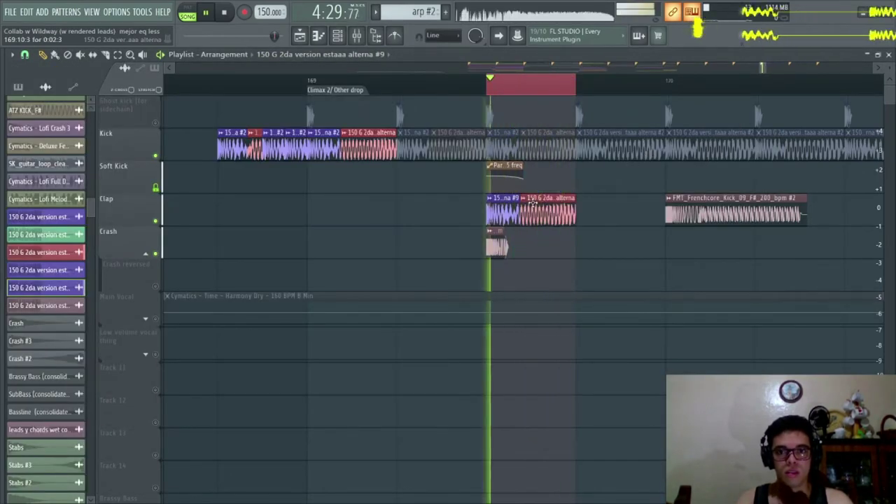
left_click(80, 55)
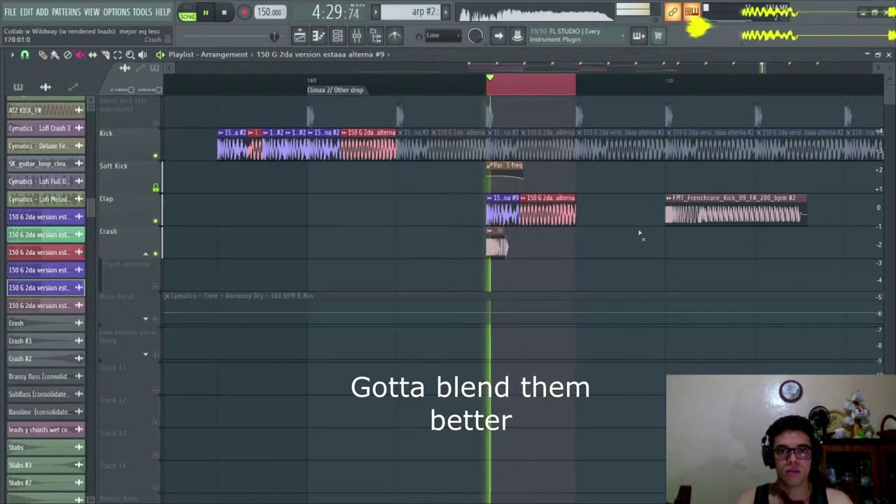
left_click(547, 218)
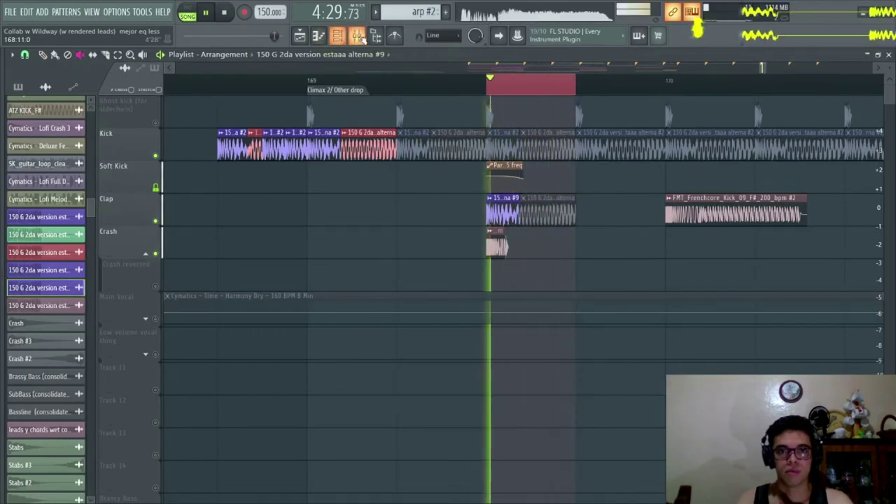
Load a Fruity Parametric EQ 2 into slot 2 of insert 67, cutting band 4 deeply in the mids and band 6 slightly near 3.4 kHz.
key("F9")
left_click(670, 121)
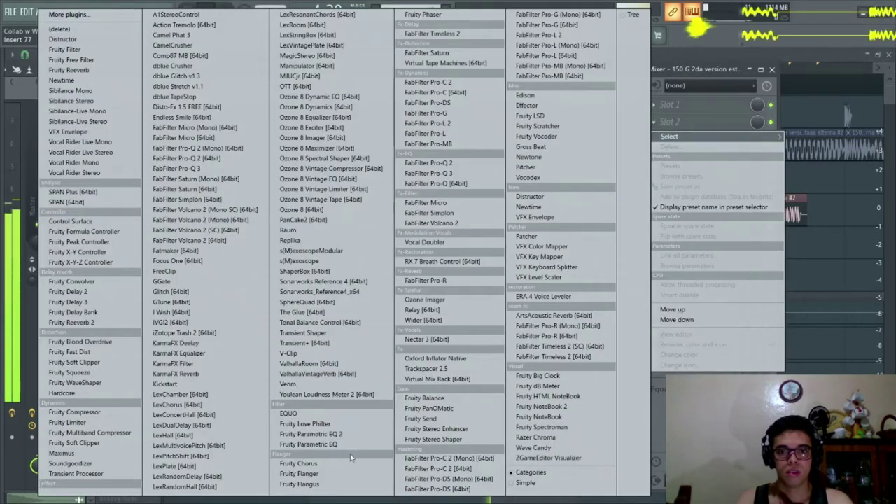
left_click(352, 434)
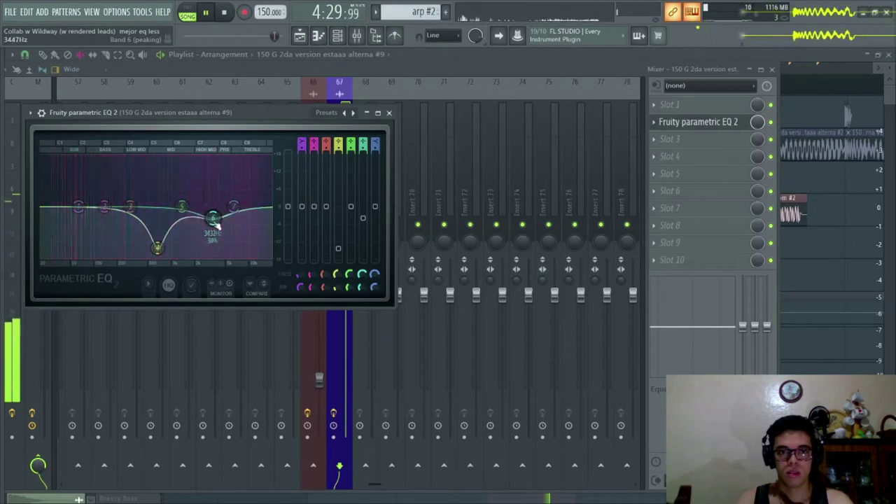
In insert 67's EQ, cut band 7 by 5.7 dB at 7670 Hz and band 5 near 1.4 kHz, and boost band 3 by 3.8 dB at 378 Hz.
left_click_drag(233, 207, 236, 255)
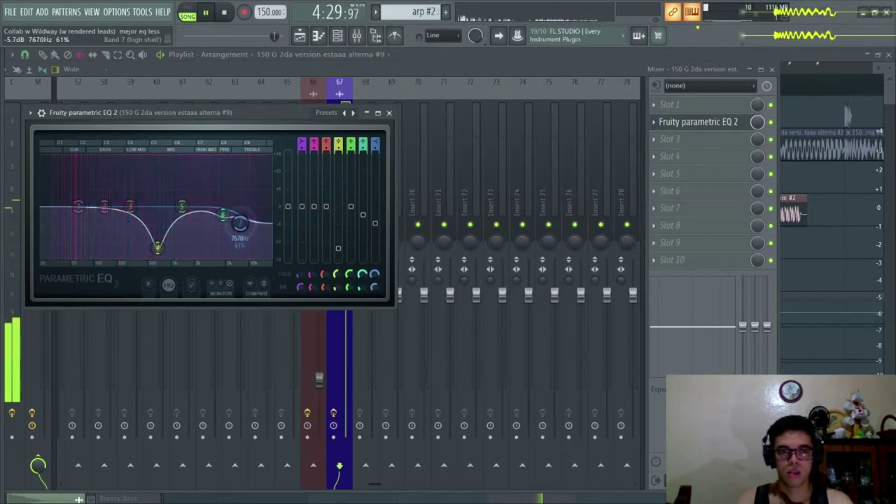
left_click_drag(188, 241, 181, 239)
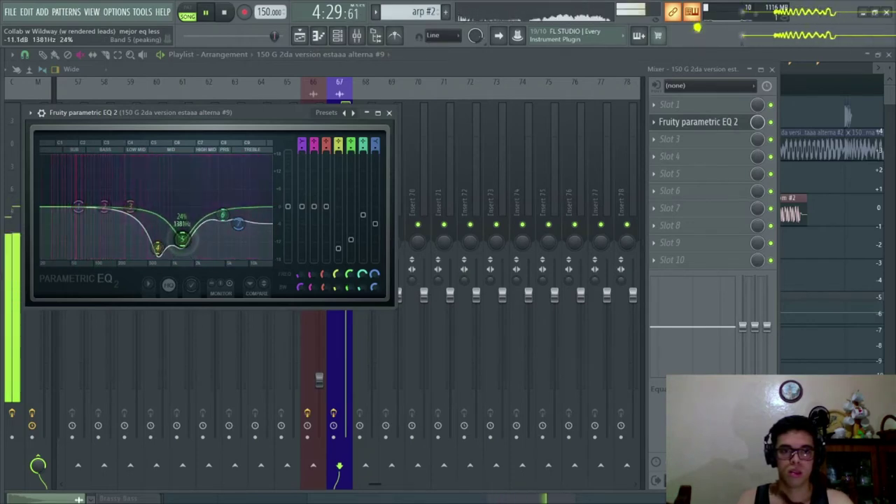
mouse_move(130, 205)
left_mouse_down()
mouse_move(140, 174)
mouse_move(138, 196)
left_mouse_up()
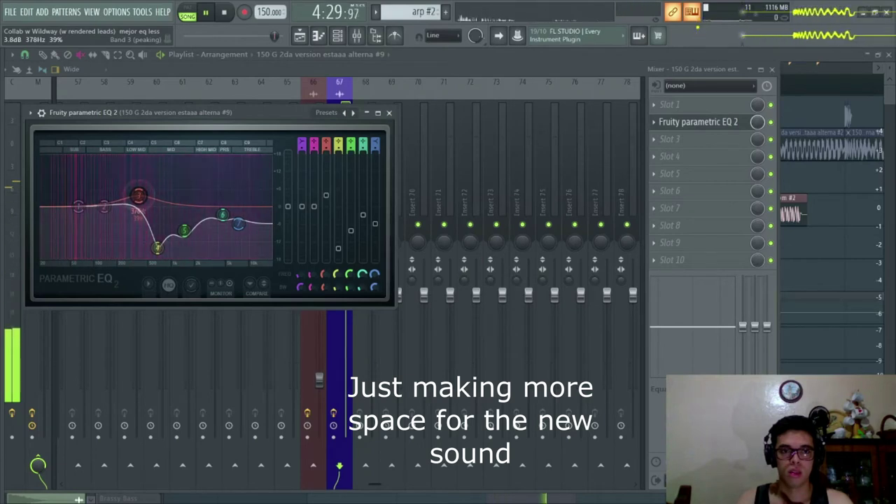
left_click(728, 122)
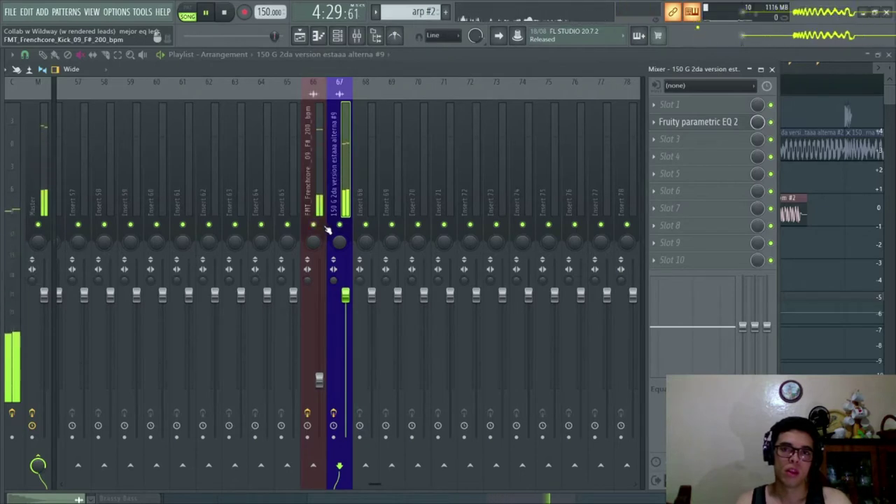
Open the SPAN analyzer on the Master track and move its window clear of inserts 66 and 67.
left_click(39, 170)
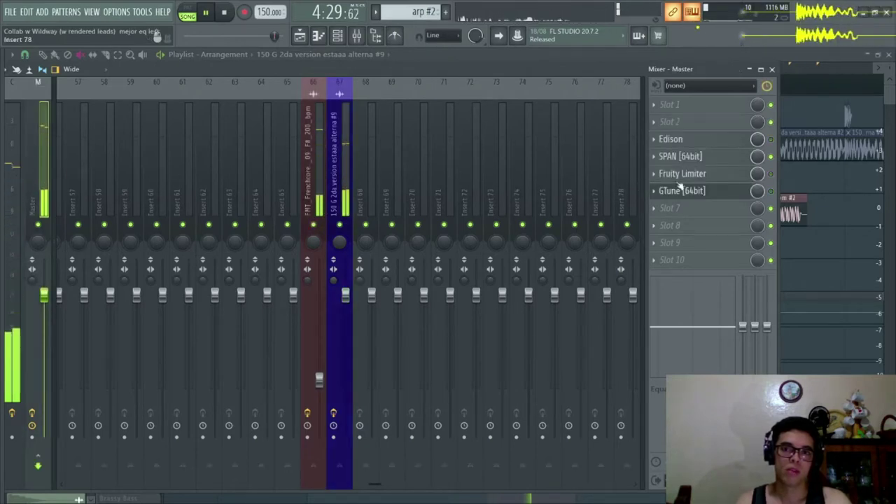
left_click(700, 157)
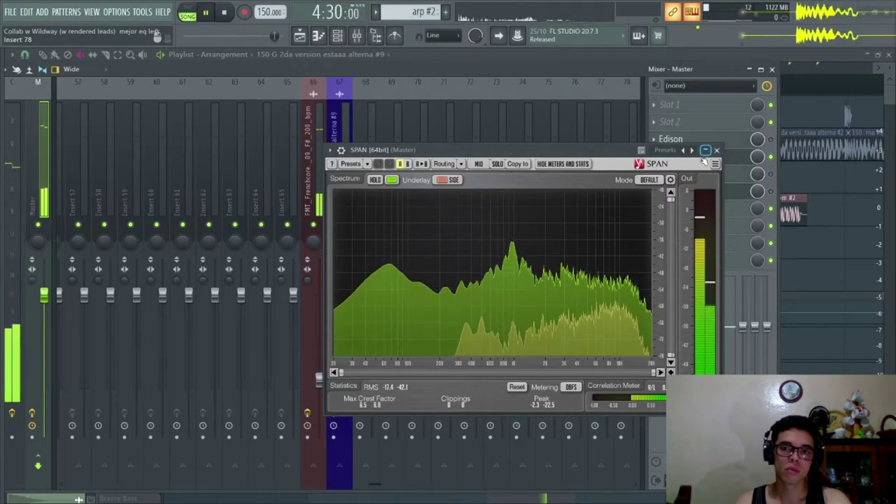
left_click(716, 150)
left_click(703, 157)
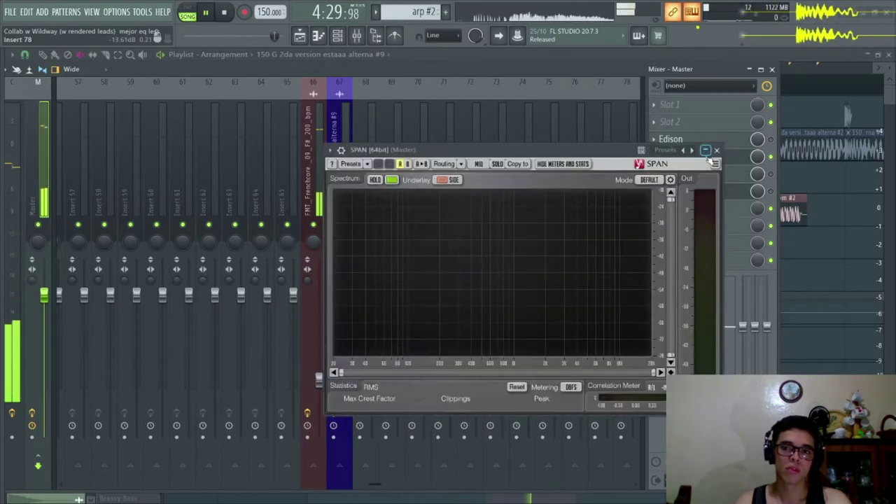
left_click_drag(524, 158, 465, 174)
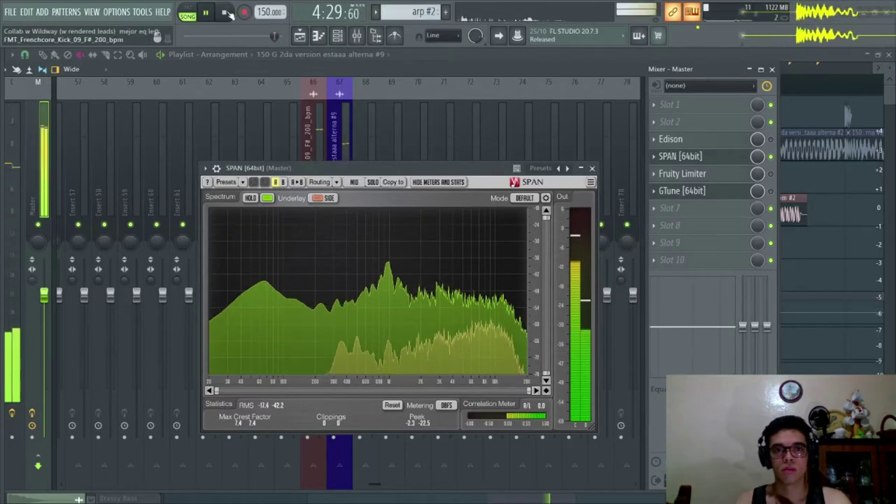
left_click(313, 151)
left_click_drag(310, 170, 512, 271)
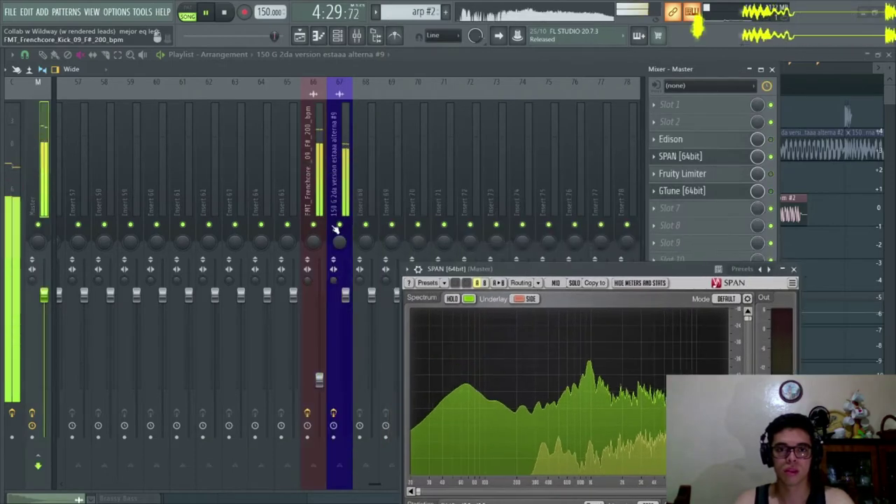
Compare the two kicks' spectra by muting insert 66, and lower the Frenchcore kick's insert 66 volume to 30%.
left_click(287, 224)
left_click(314, 225)
left_click(343, 392)
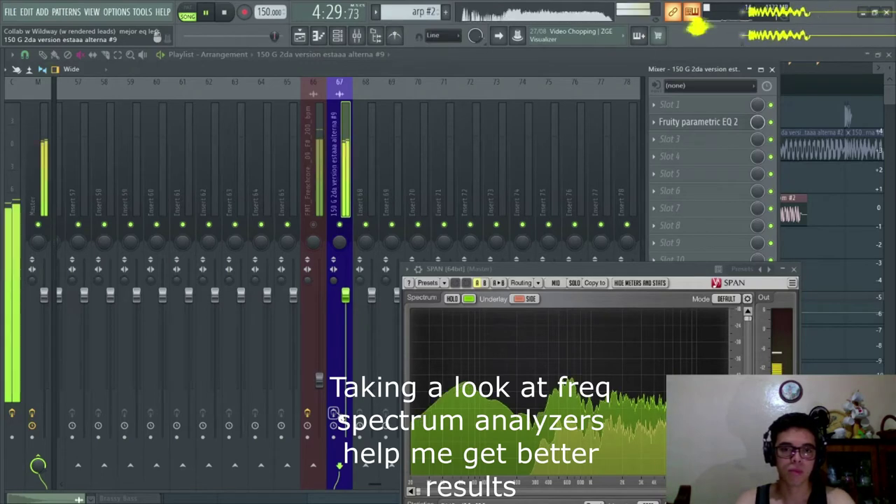
left_click(313, 378)
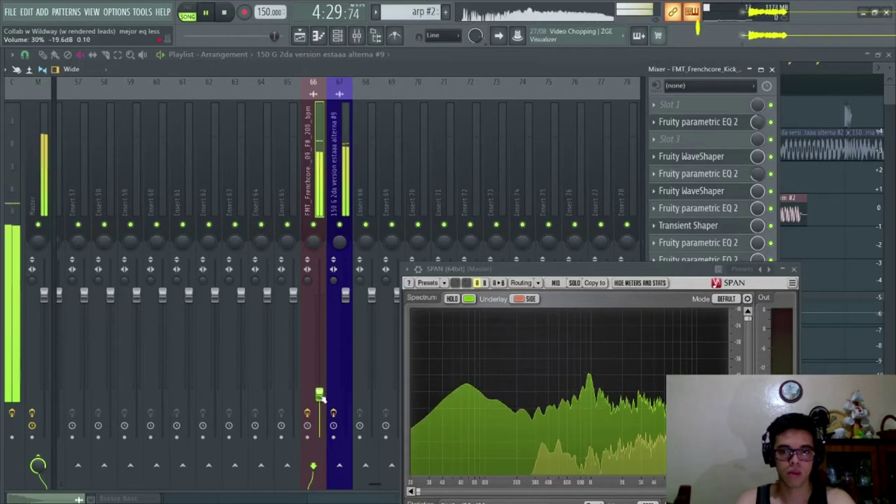
key("space")
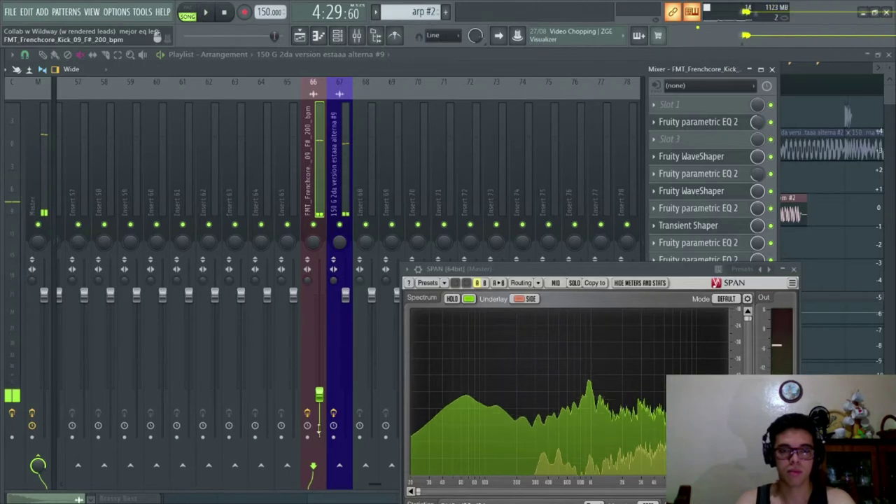
Play the loop again and examine the blended kicks' spectrum in SPAN with insert 67 selected.
left_click(335, 193)
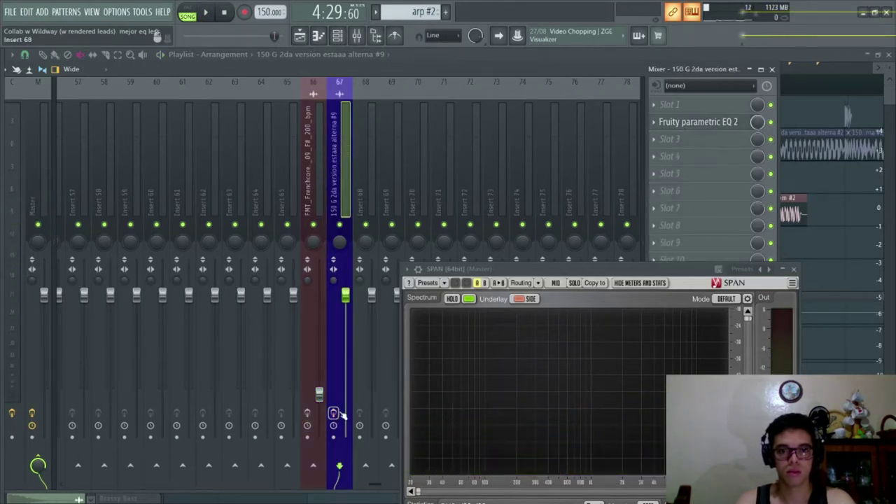
key("space")
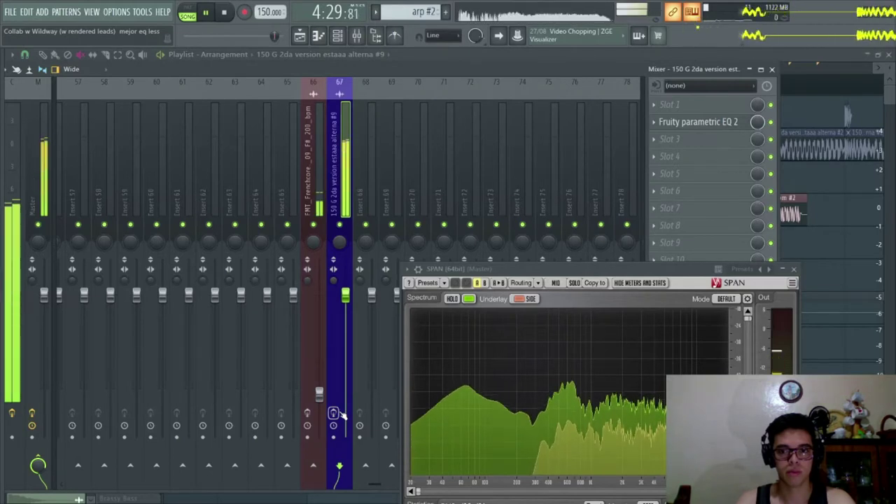
key("space")
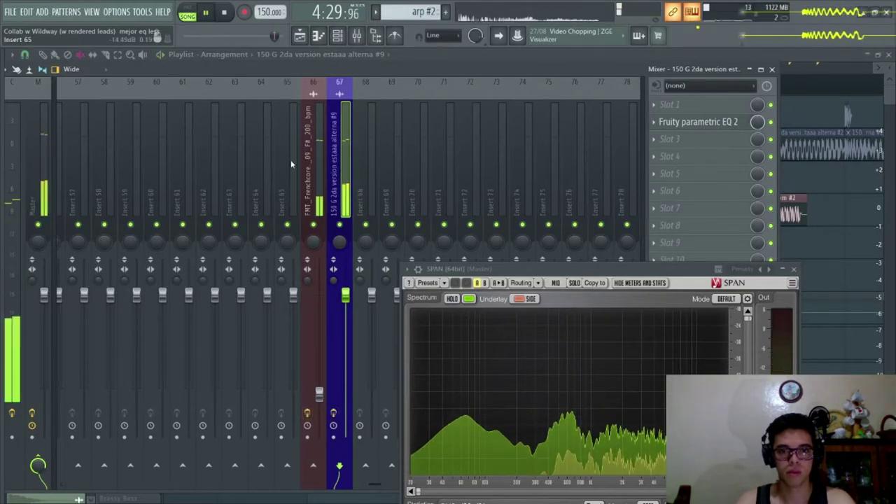
On insert 66, adjust the mix levels of the slot 5 EQ, slot 6 WaveShaper and slot 7 EQ to judge the kick's resonance.
left_click(315, 166)
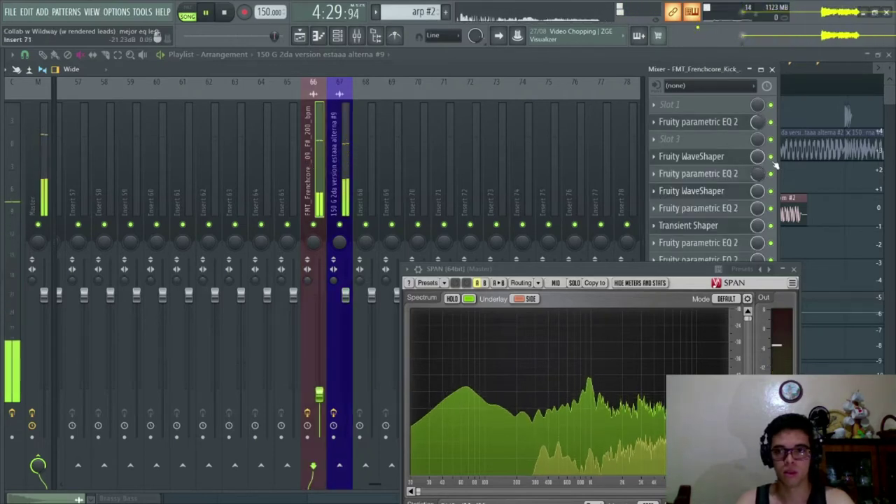
left_click_drag(757, 175, 757, 147)
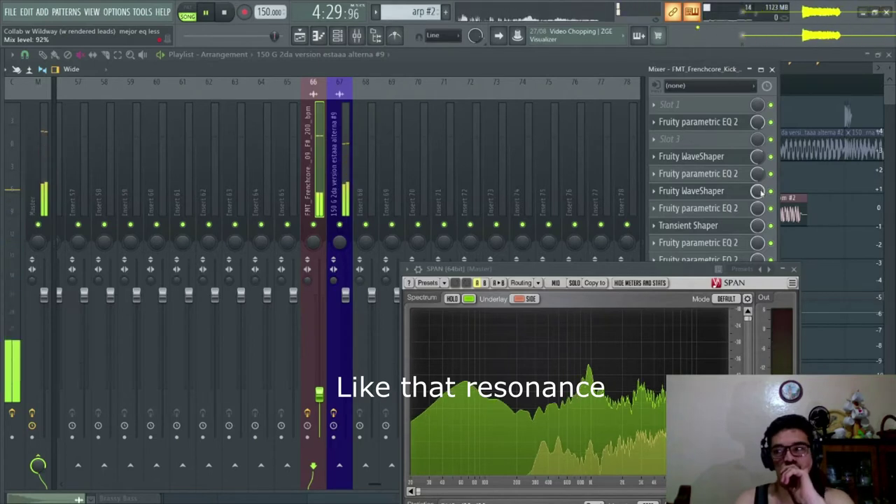
mouse_move(761, 193)
left_mouse_down()
mouse_move(762, 181)
mouse_move(758, 197)
left_mouse_up()
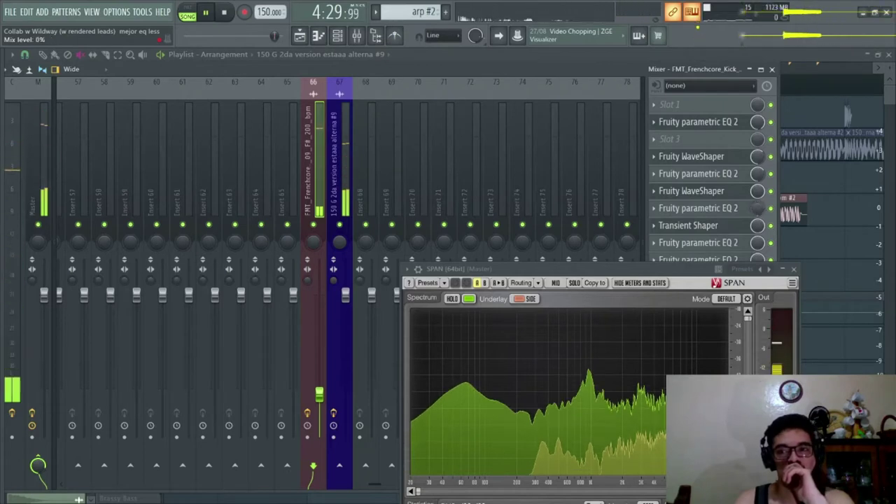
left_click_drag(757, 209, 757, 140)
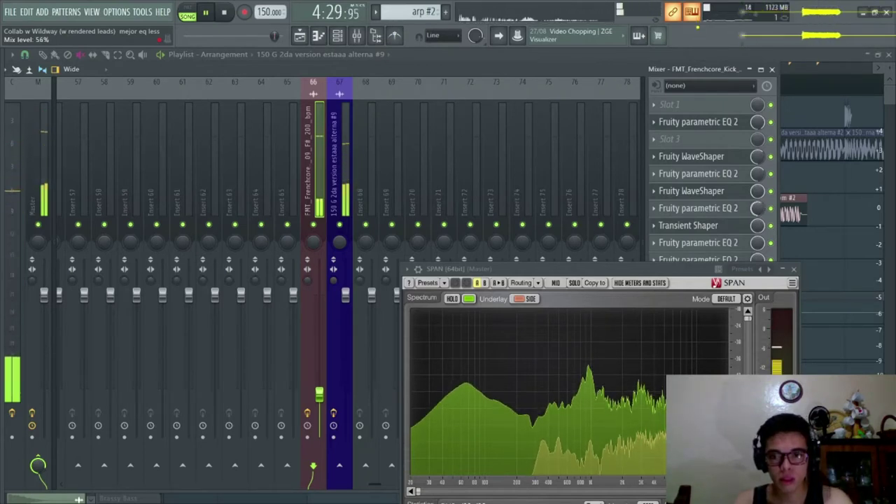
In insert 66's slot 7 EQ, cut band 5 slightly in the low mids and boost band 7 by 6.9 dB at 4280 Hz.
left_click(725, 214)
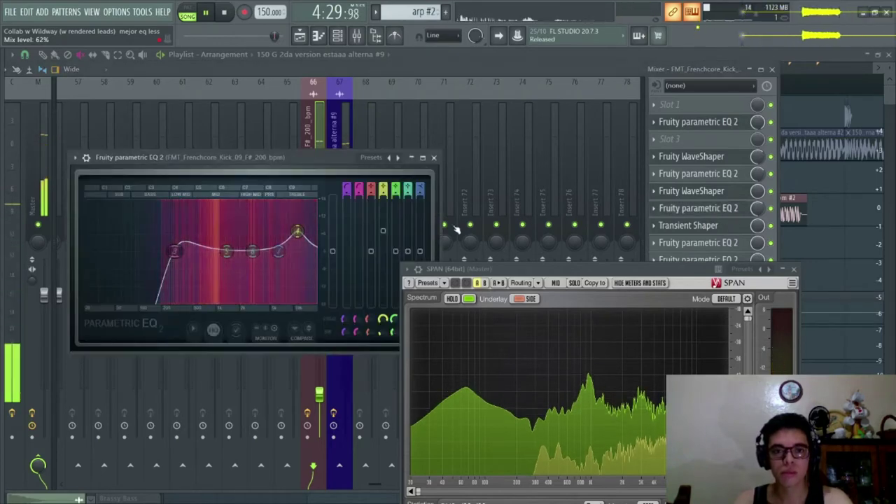
left_click_drag(224, 254, 205, 261)
left_click_drag(278, 252, 264, 231)
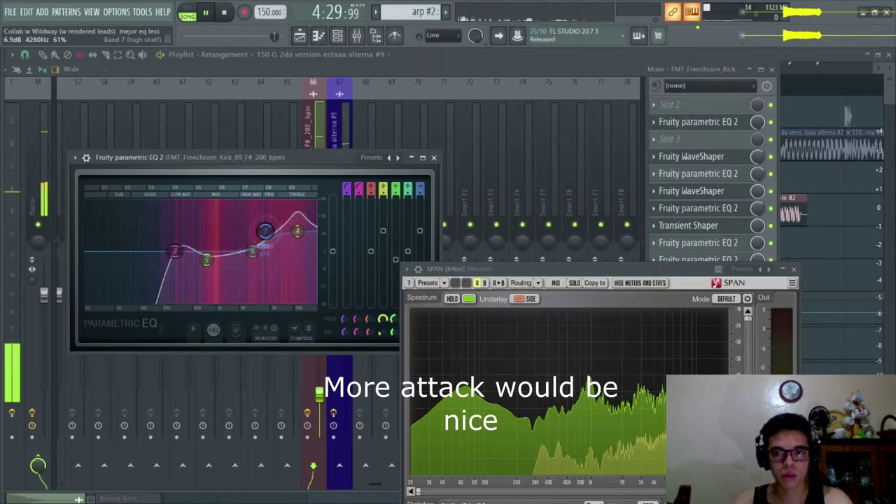
left_click(725, 208)
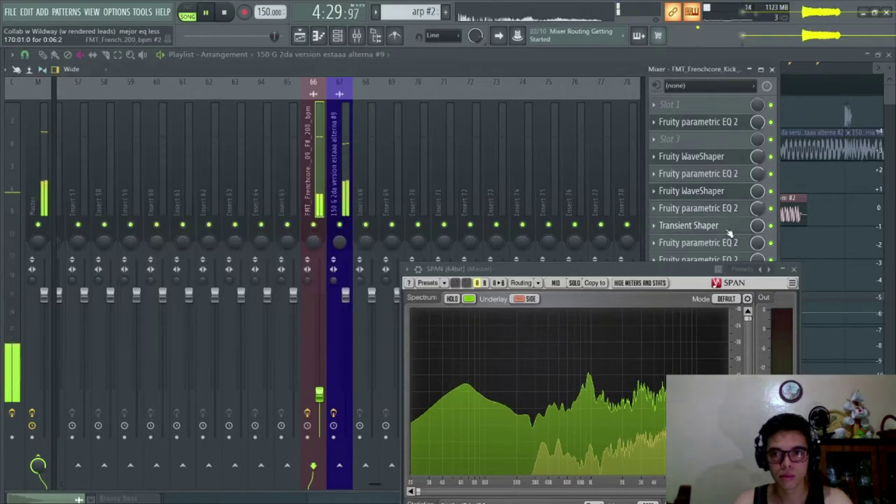
Check the Transient Shaper in slot 8 of insert 66 and compare the kick with it bypassed.
left_click(727, 230)
left_click(727, 230)
left_click(771, 226)
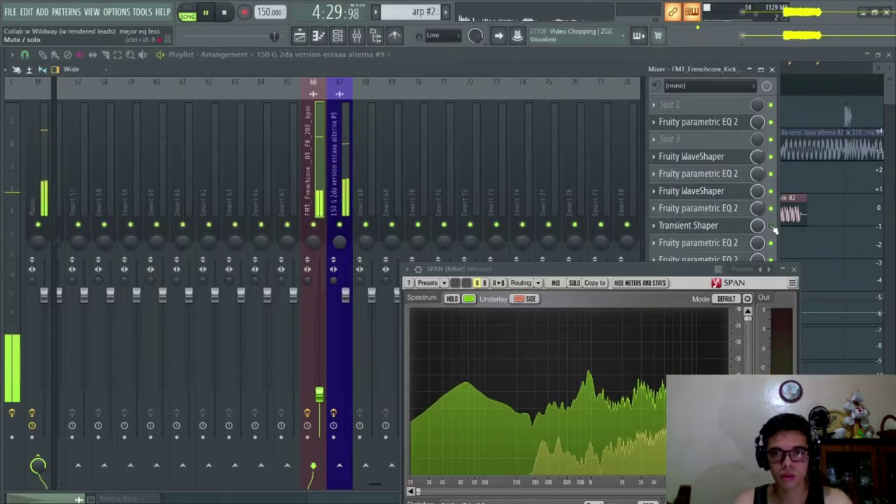
In insert 66's slot 9 EQ, sweep band 5 through the mids and up to 20000 Hz, and compare the kick with the EQ bypassed.
left_click(731, 245)
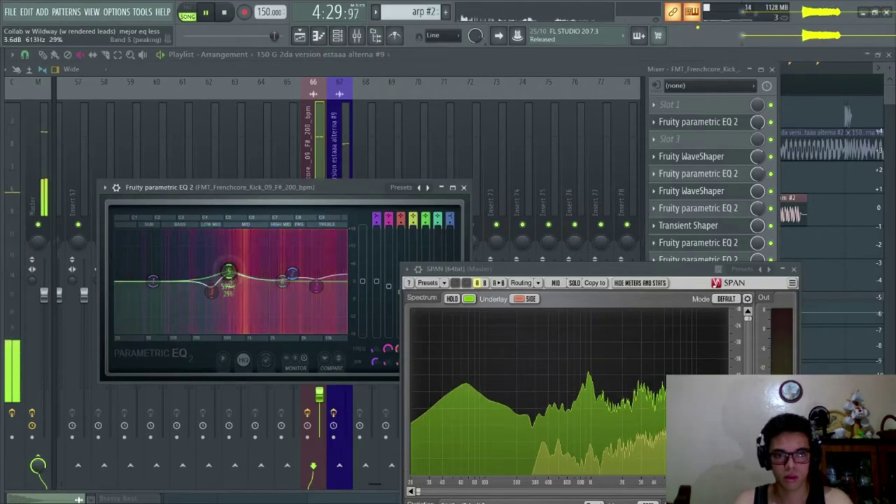
left_click_drag(277, 266, 343, 295)
left_click(696, 242)
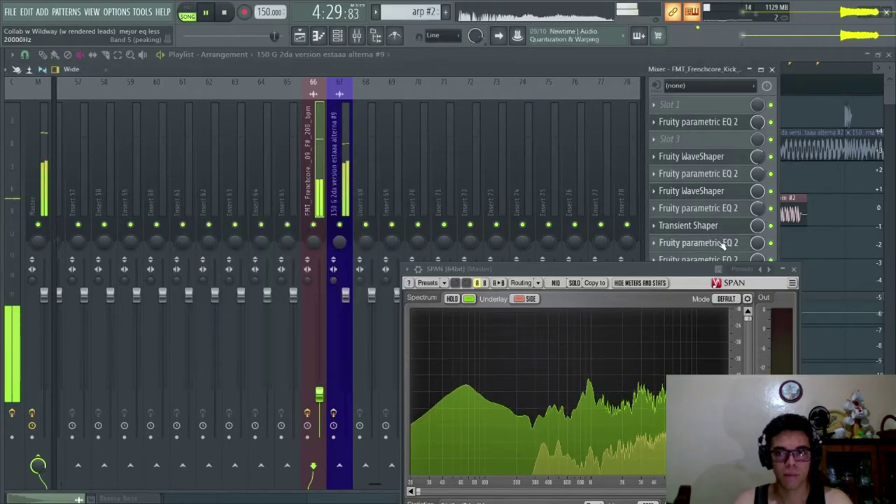
left_click(723, 243)
left_click(723, 243)
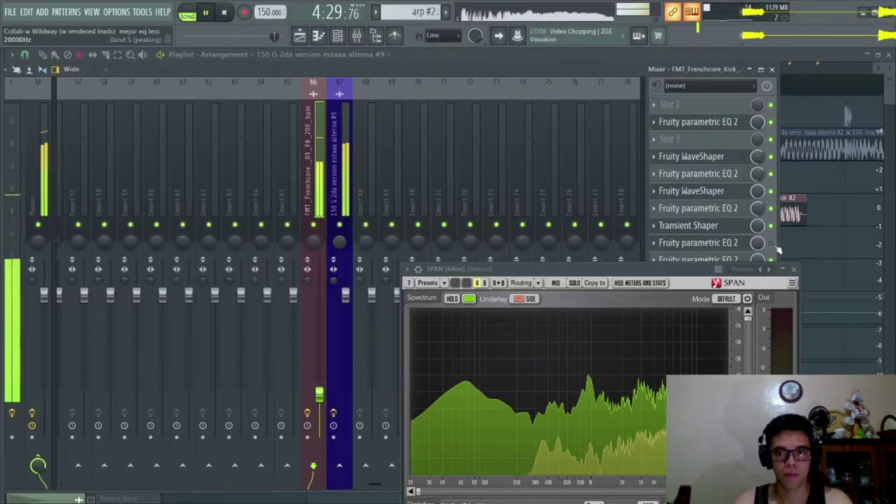
In insert 66's slot 10 EQ, change band 1 to a steeper high pass filter at about 195 Hz.
left_click(735, 263)
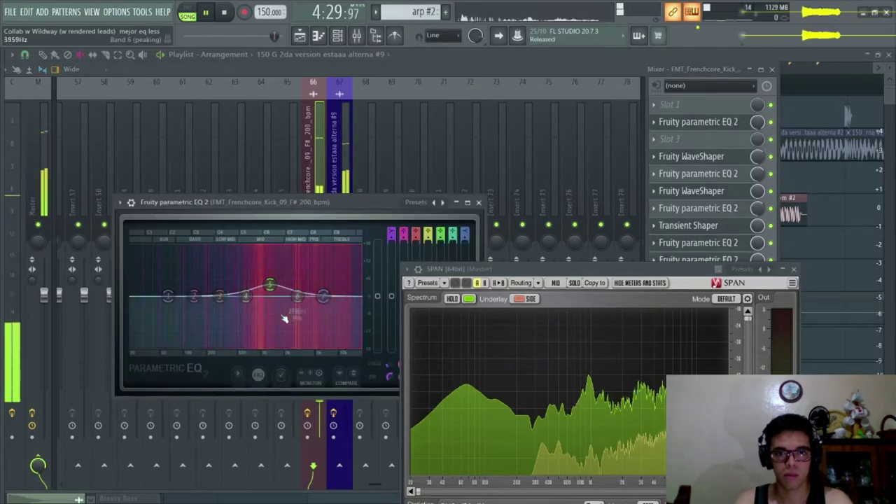
key("Escape")
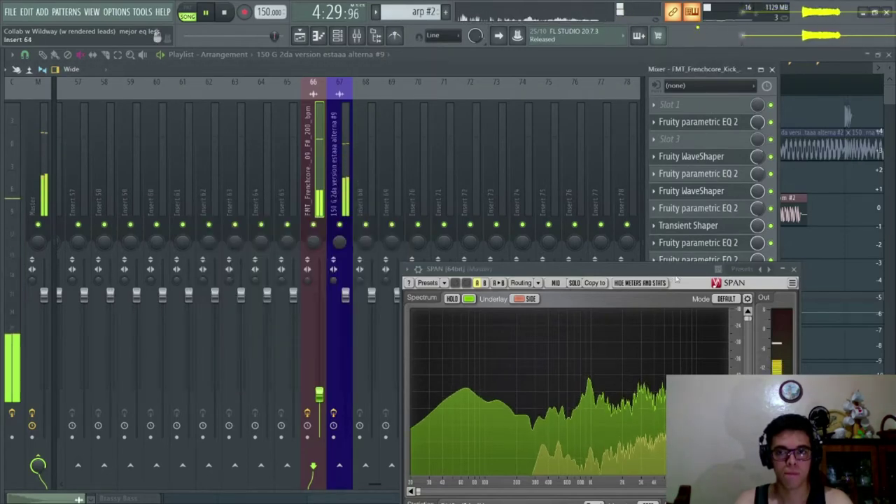
left_click(702, 259)
right_click(167, 295)
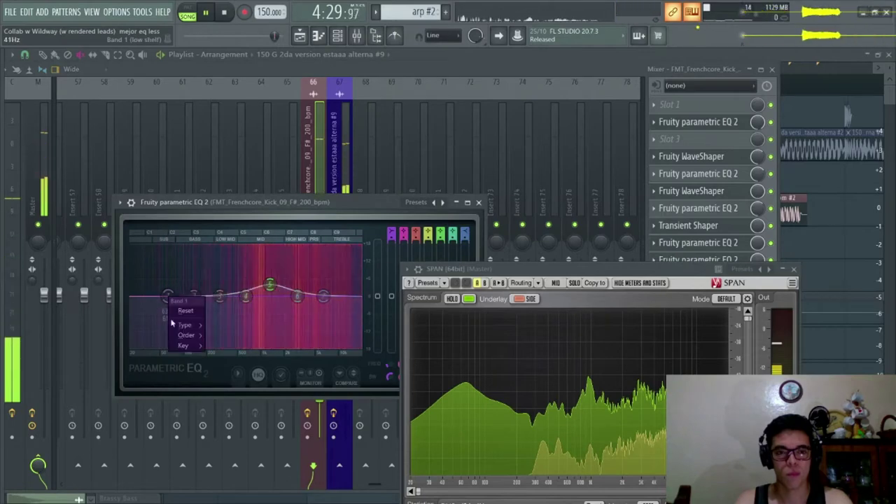
mouse_move(186, 325)
left_click(228, 355)
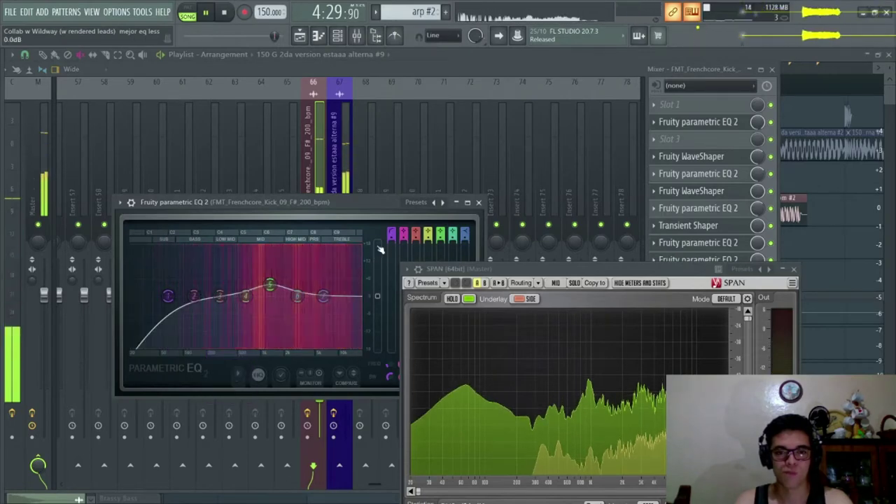
scroll(167, 297, "up", 3)
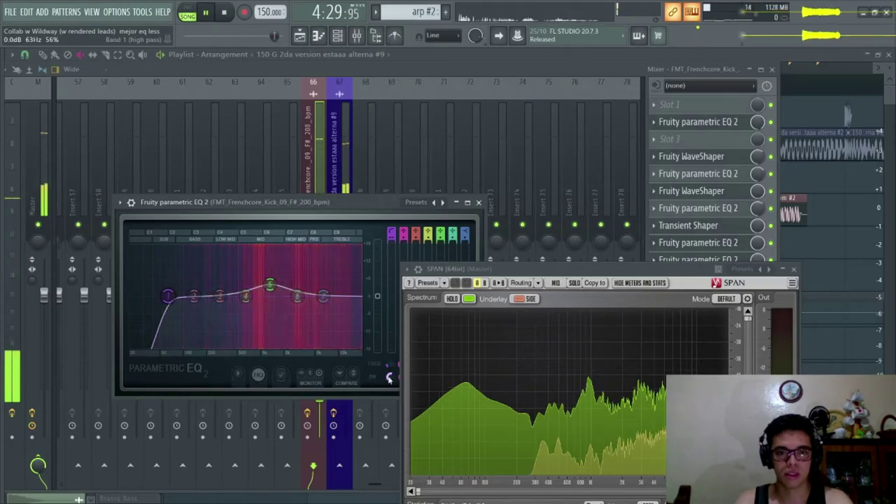
left_click_drag(168, 295, 221, 295)
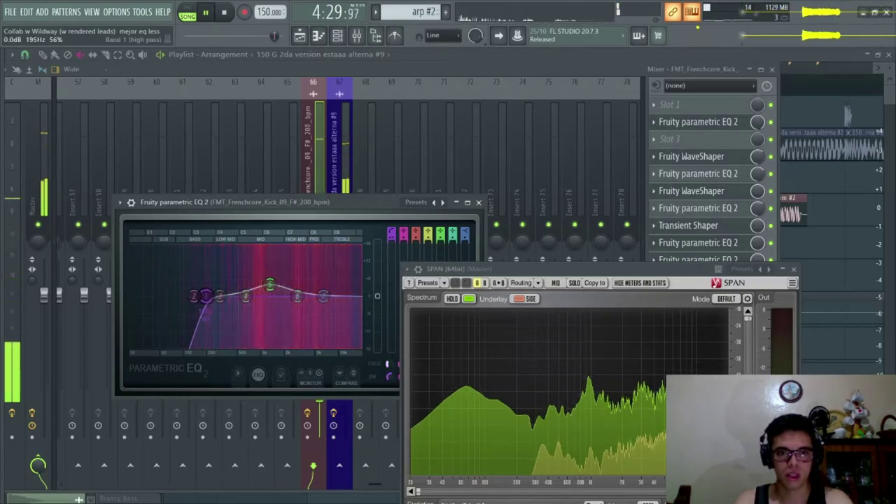
key("Escape")
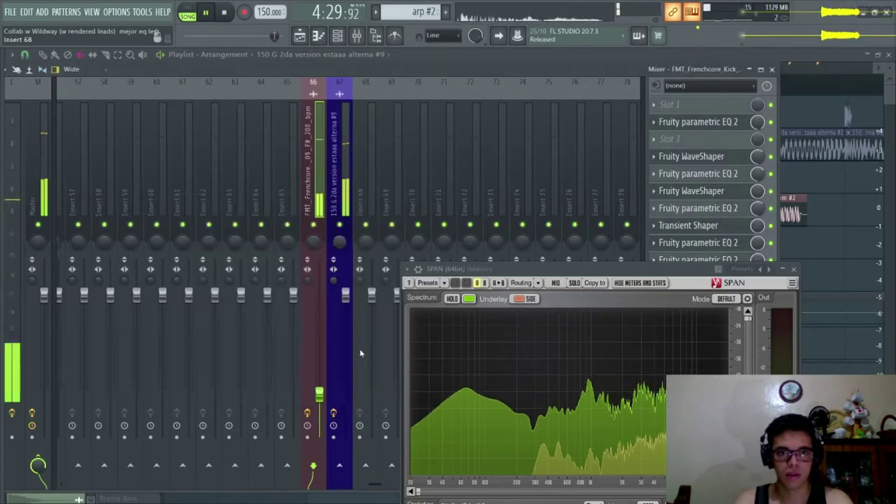
Compare the Frenchcore kick on insert 66 and the original kick on insert 67 by toggling their mutes.
left_click(340, 225)
left_click(313, 225)
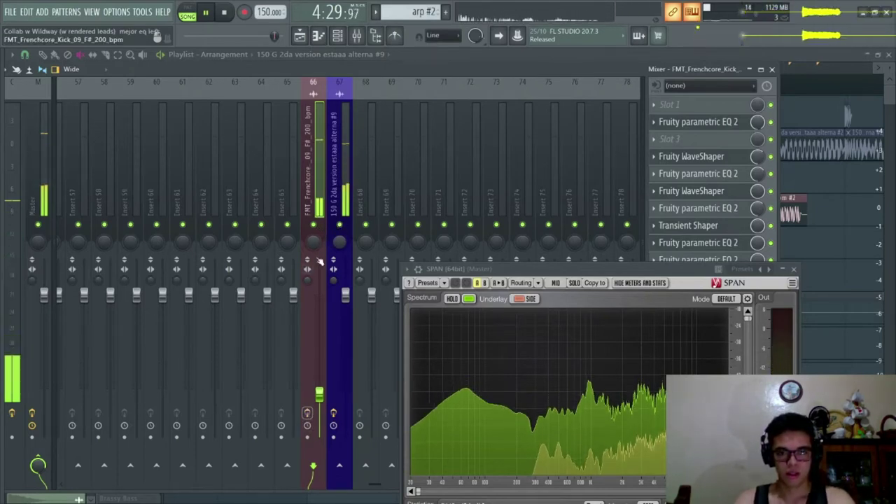
left_click(336, 371)
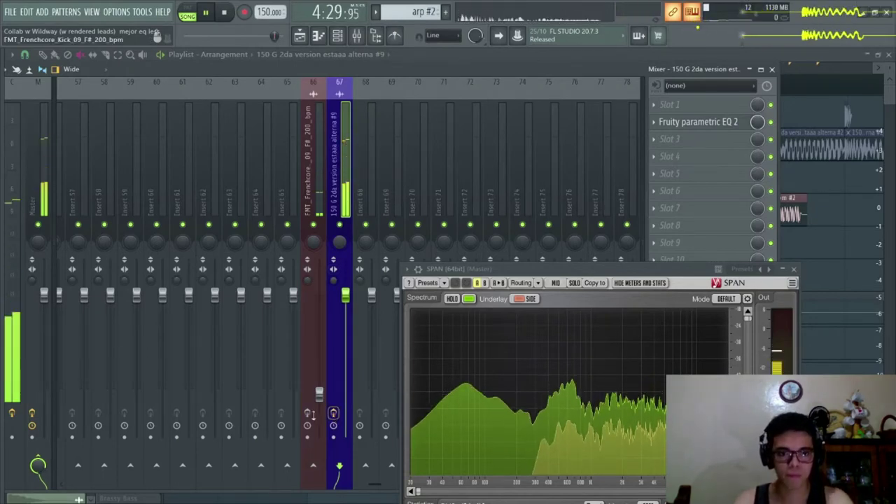
Select insert 66 and move its effects up into the empty slots 1, 3 and 4 through 9, freeing slot 10.
left_click(312, 373)
left_click_drag(691, 275, 697, 322)
left_click(314, 199)
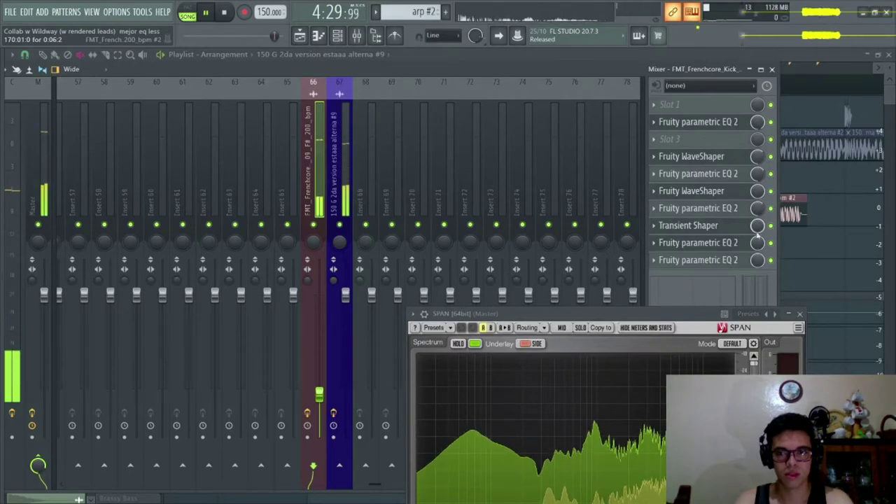
left_click(733, 245)
left_click(733, 247)
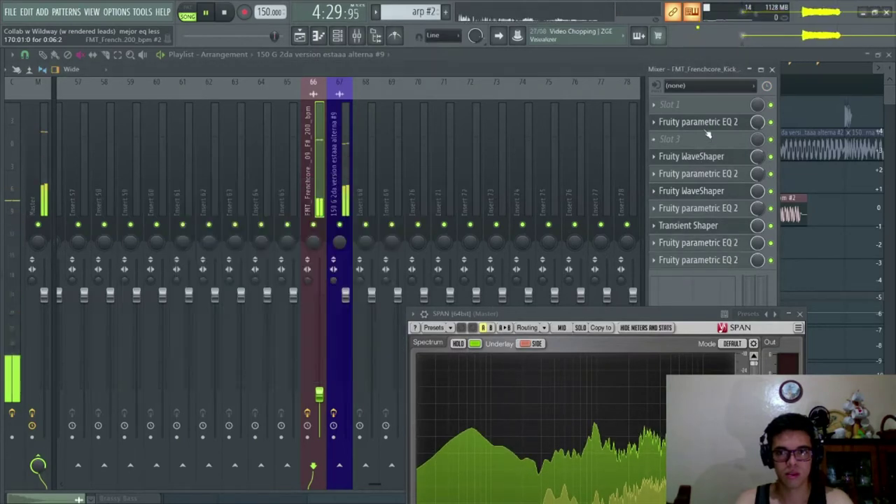
left_click_drag(710, 123, 710, 106)
left_click_drag(716, 156, 715, 139)
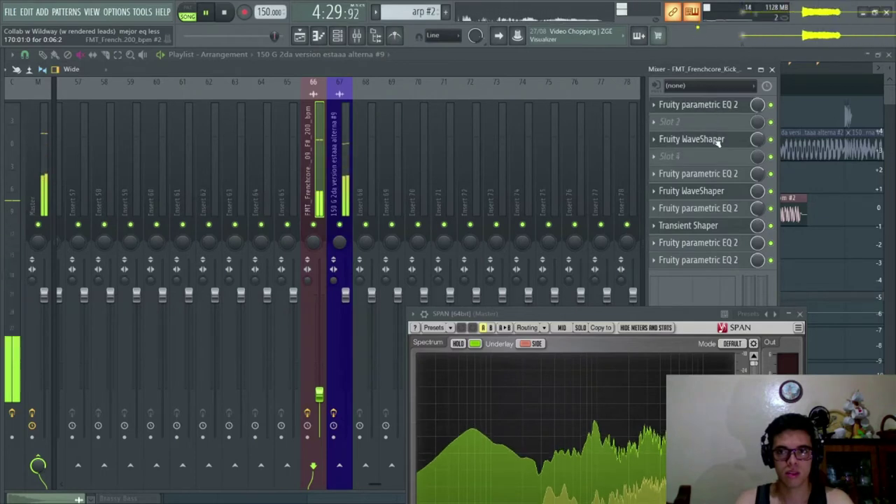
left_click_drag(715, 175, 715, 158)
mouse_move(715, 190)
left_mouse_down()
mouse_move(715, 178)
mouse_move(707, 190)
left_mouse_up()
left_click_drag(719, 224, 716, 208)
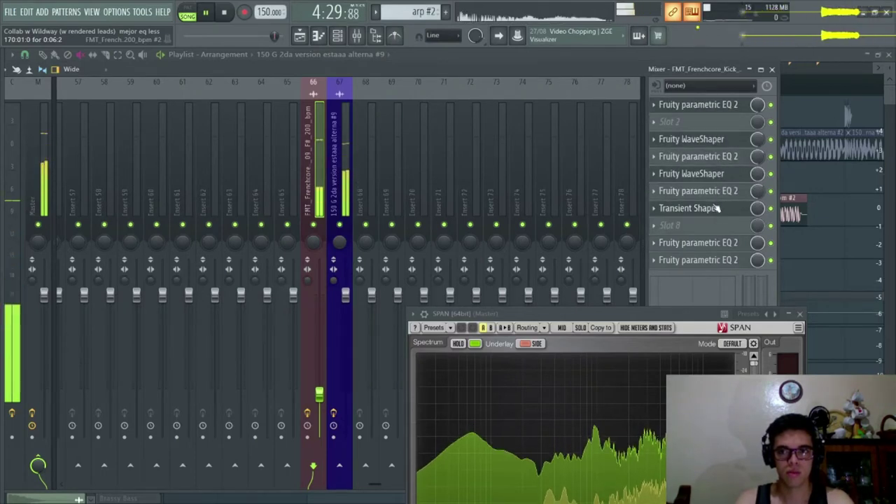
mouse_move(737, 256)
left_mouse_down()
mouse_move(737, 228)
mouse_move(733, 243)
left_mouse_up()
Load Maximus in insert 66's slot 10 and step through its bands to the HIGH band.
left_click(731, 262)
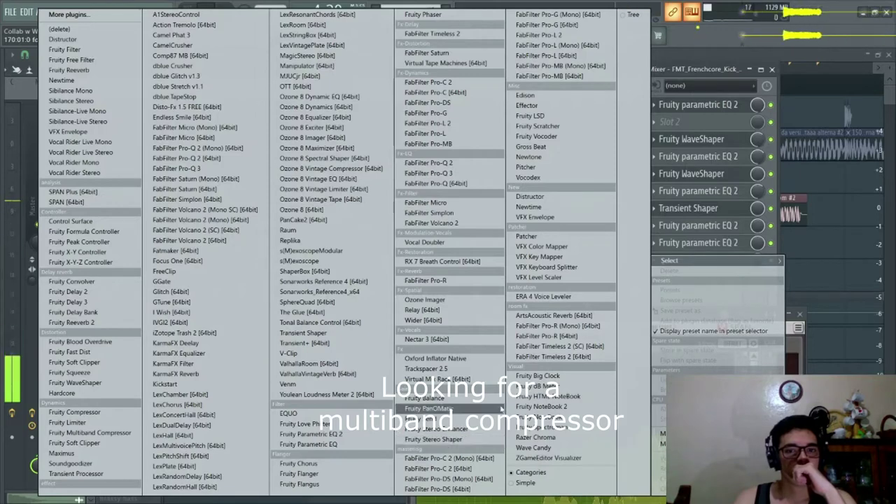
left_click(70, 453)
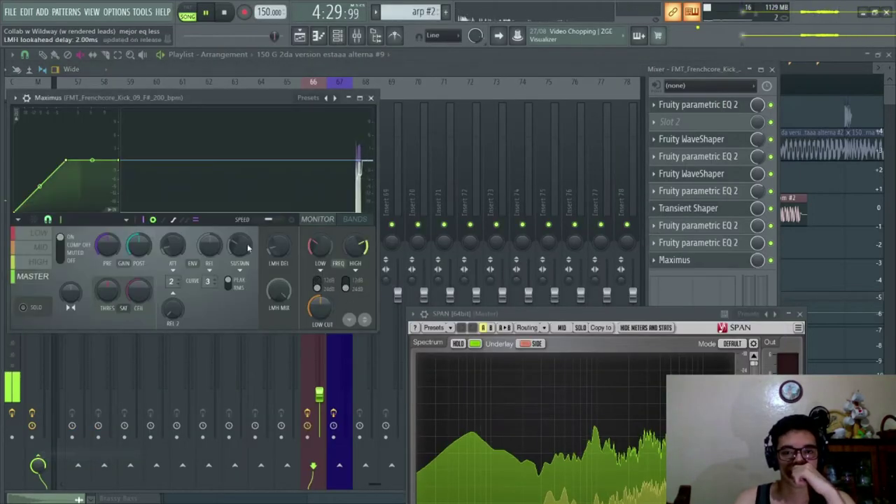
left_click(55, 235)
left_click(46, 248)
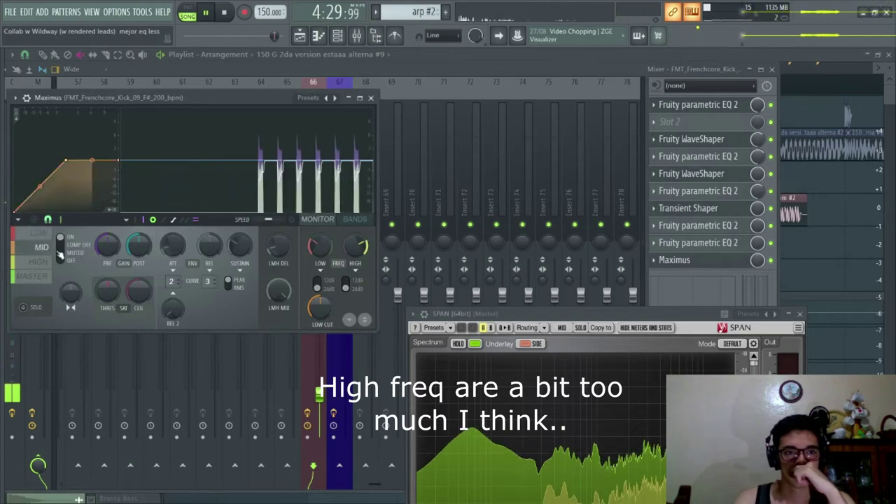
left_click(77, 248)
left_click(46, 262)
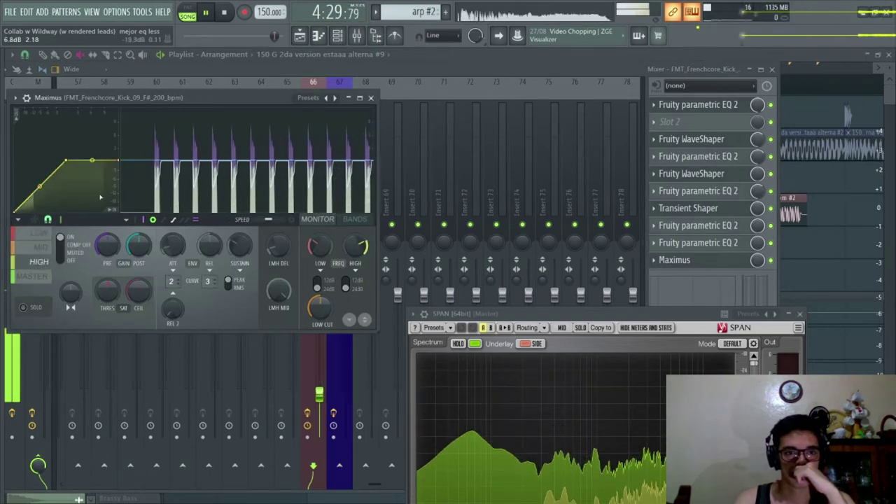
In Maximus's HIGH band, raise the end of the compression curve, set the pre gain to about -2.9 dB and compare with Maximus bypassed.
left_click_drag(107, 245, 107, 262)
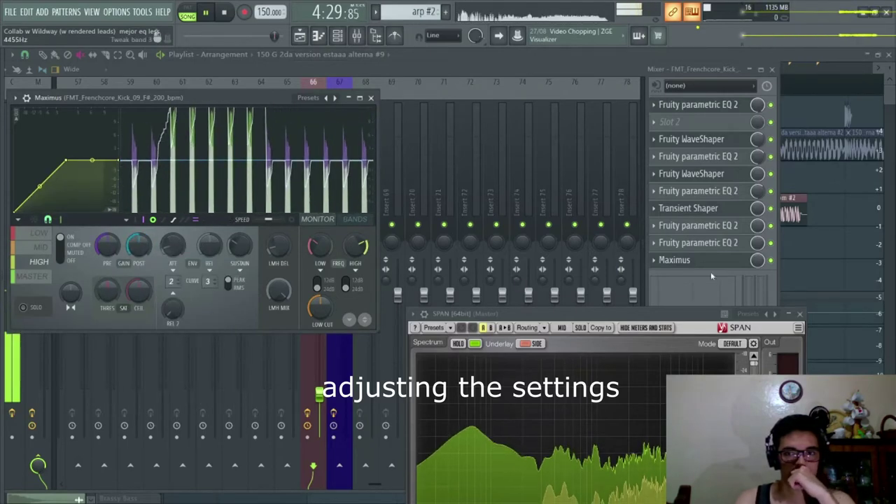
left_click_drag(66, 160, 78, 146)
left_click(772, 260)
left_click_drag(107, 244, 133, 238)
left_click(707, 261)
left_click_drag(96, 142, 114, 142)
left_click(724, 264)
left_click(724, 264)
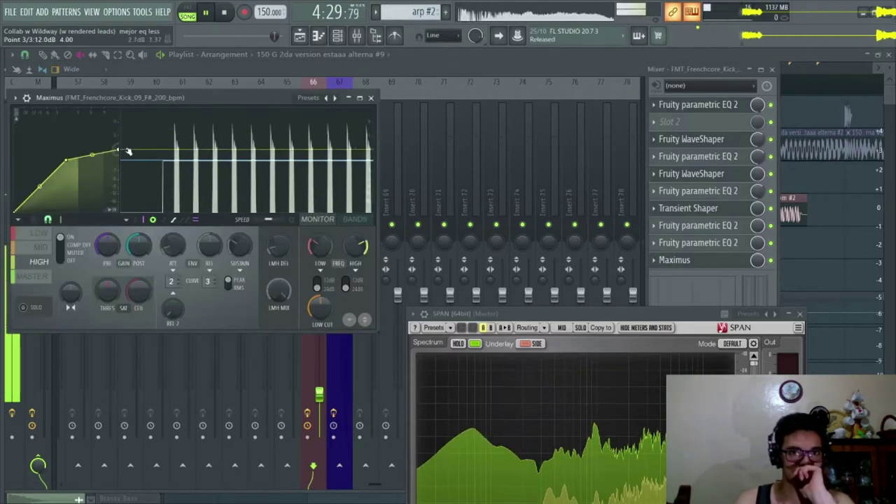
left_click_drag(107, 245, 107, 253)
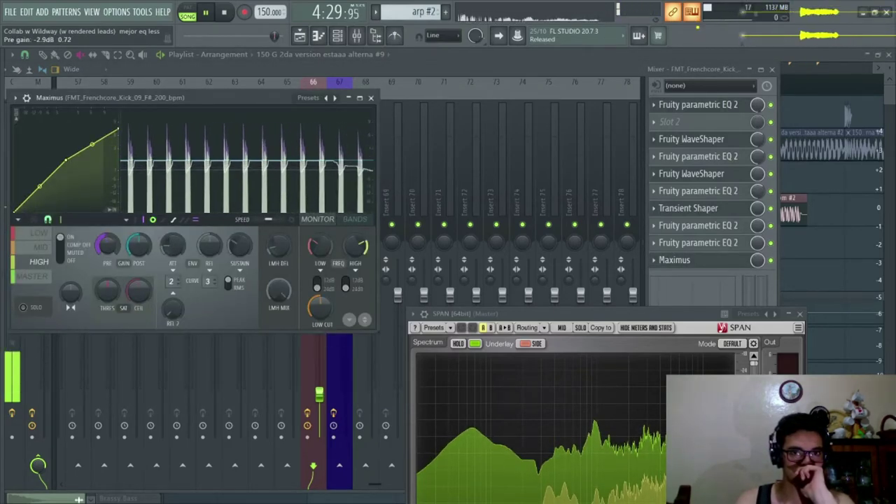
left_click(773, 261)
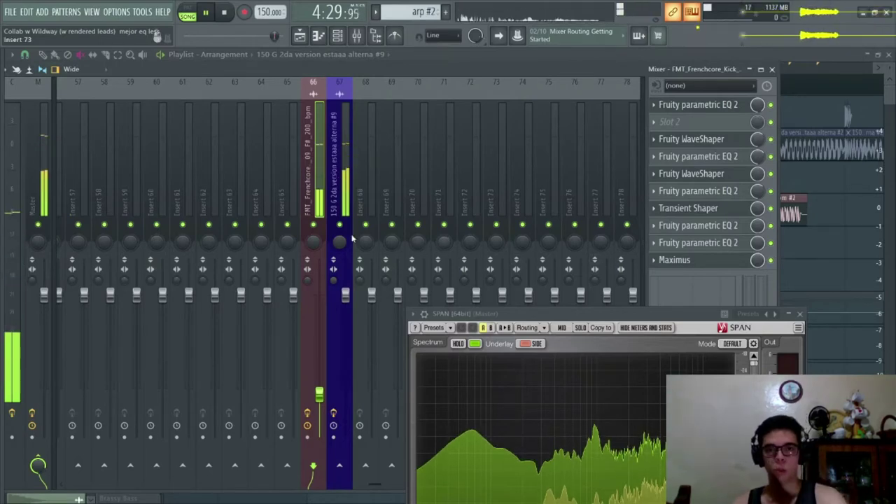
Adjust a band in insert 67's slot 2 parametric EQ and return to insert 66 to listen.
left_click(342, 183)
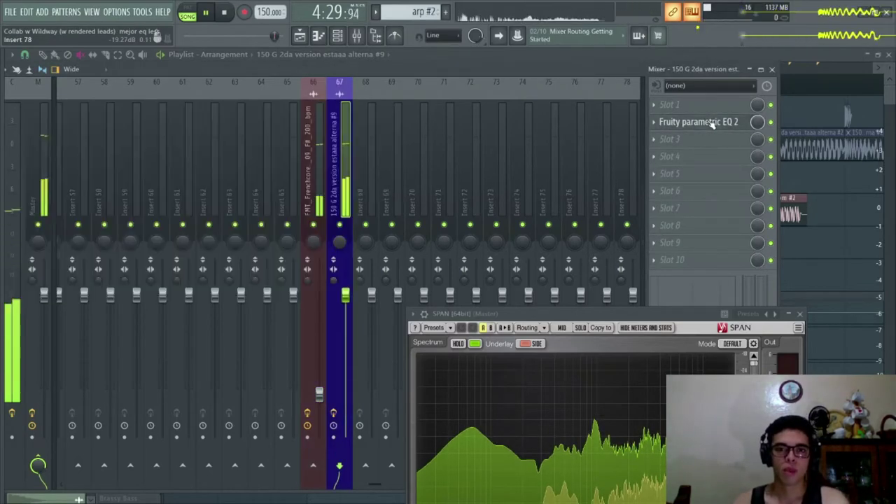
left_click(698, 122)
left_click_drag(222, 214, 241, 219)
key("Escape")
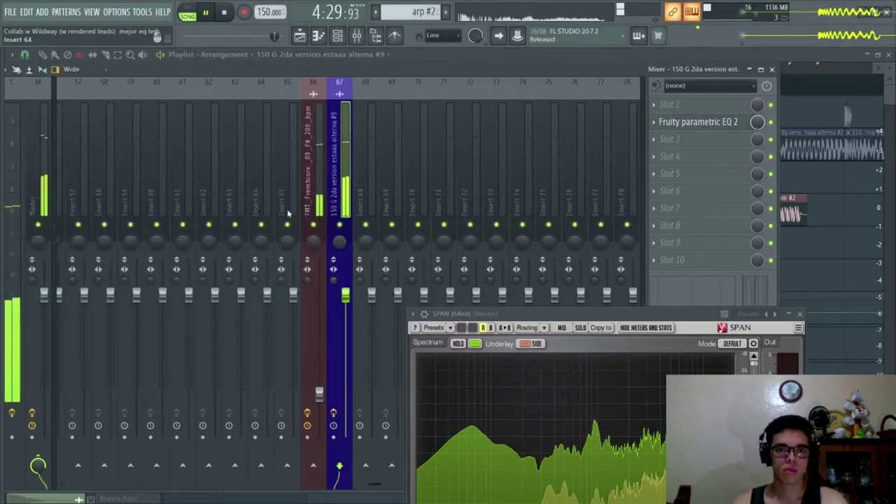
left_click(319, 201)
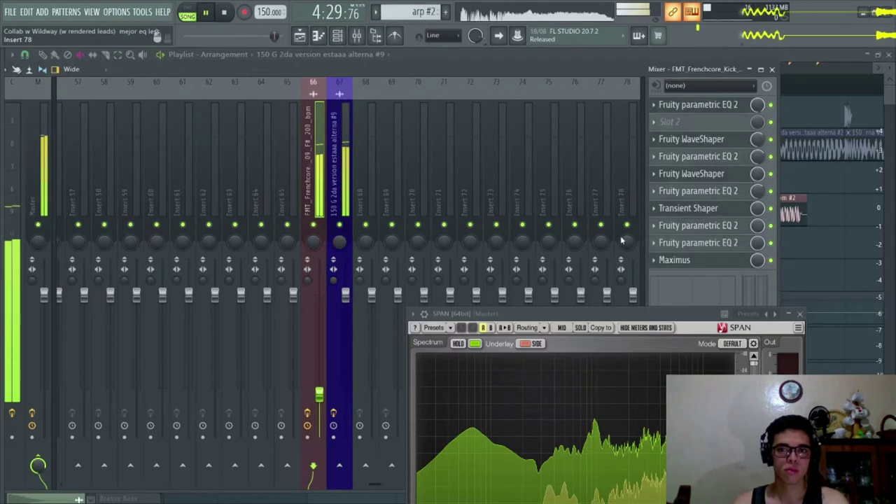
left_click(308, 414)
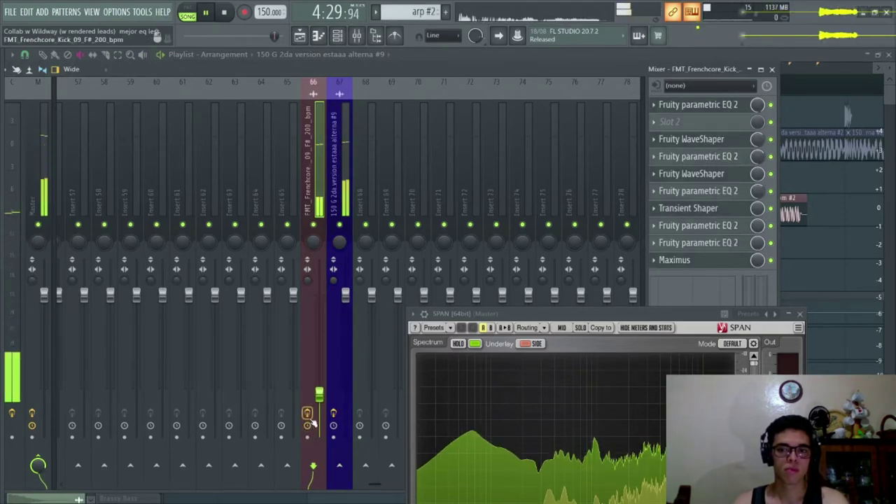
Unmute the second kick clip on the playlist's Clap track and play the loop to hear the punch with its tail.
key("space")
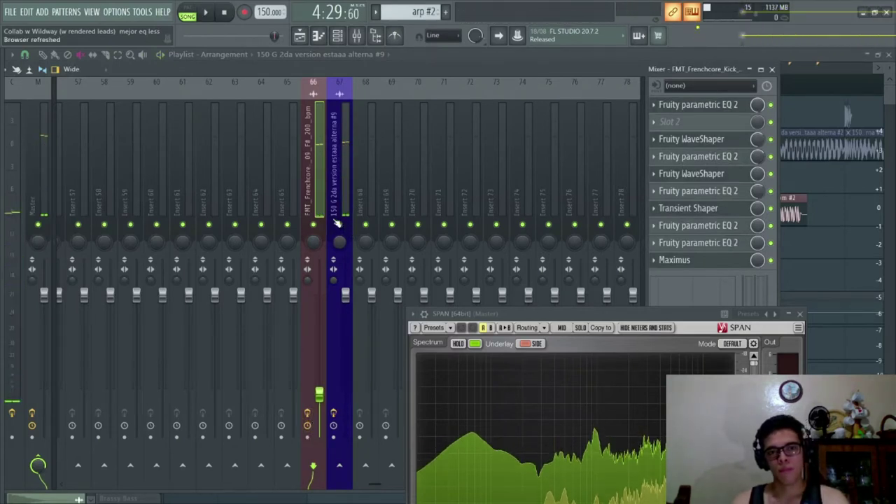
key("F12")
key("Escape")
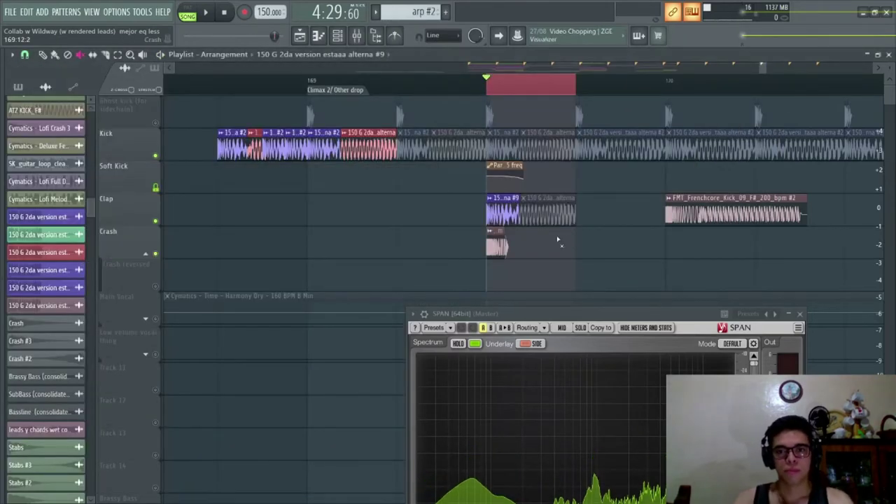
left_click(542, 213)
key("space")
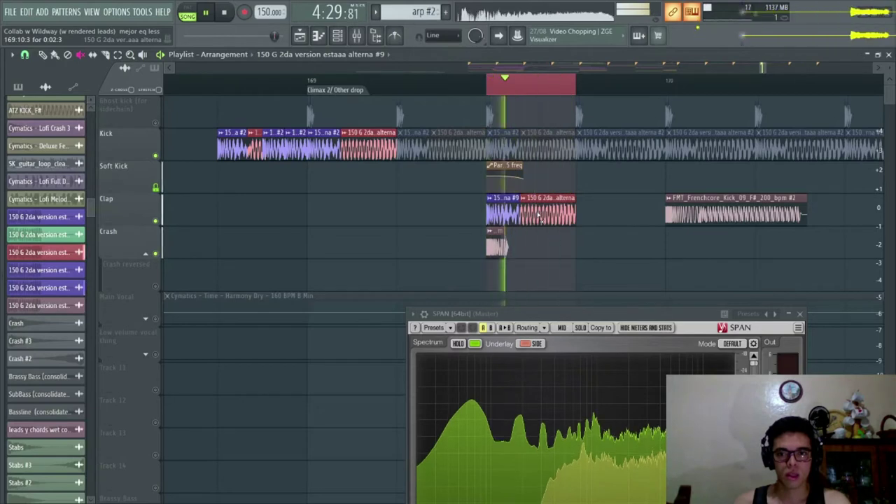
key("XF86AudioRaiseVolume")
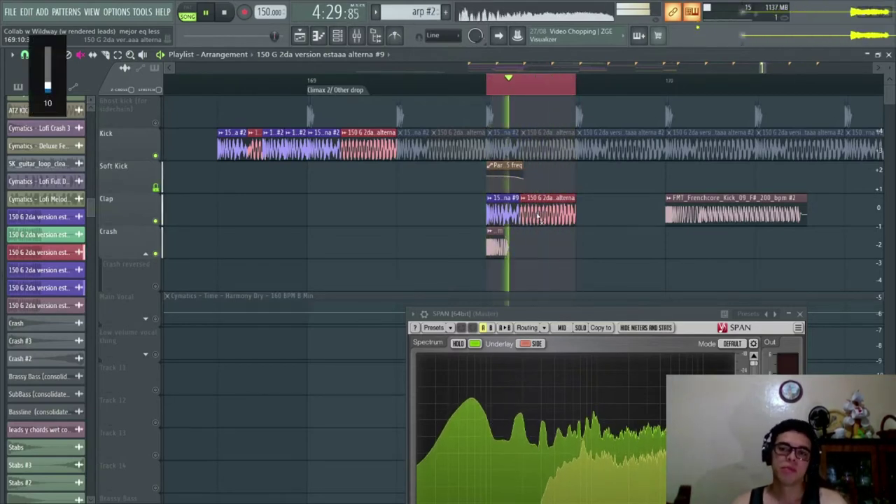
key("XF86AudioLowerVolume")
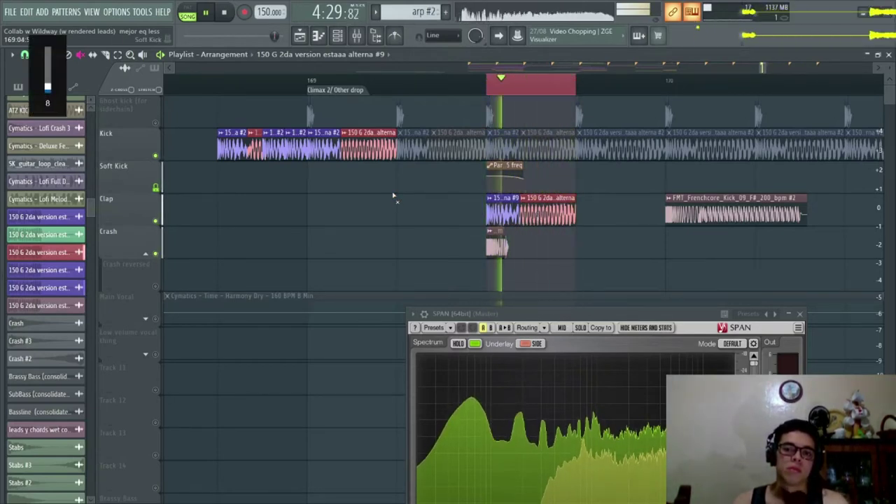
Set the volume of insert 66 to about 32% (-18.6 dB) while the loop plays.
left_click(356, 35)
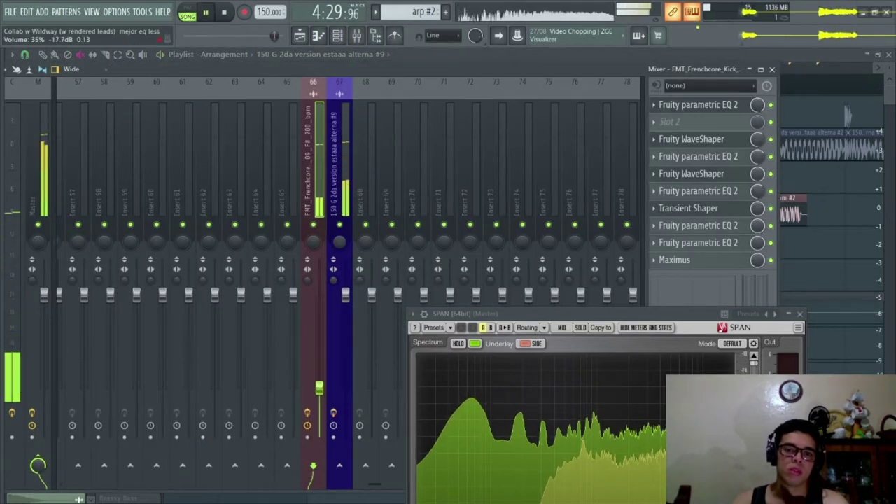
mouse_move(318, 397)
left_mouse_down()
mouse_move(319, 412)
mouse_move(321, 394)
left_mouse_up()
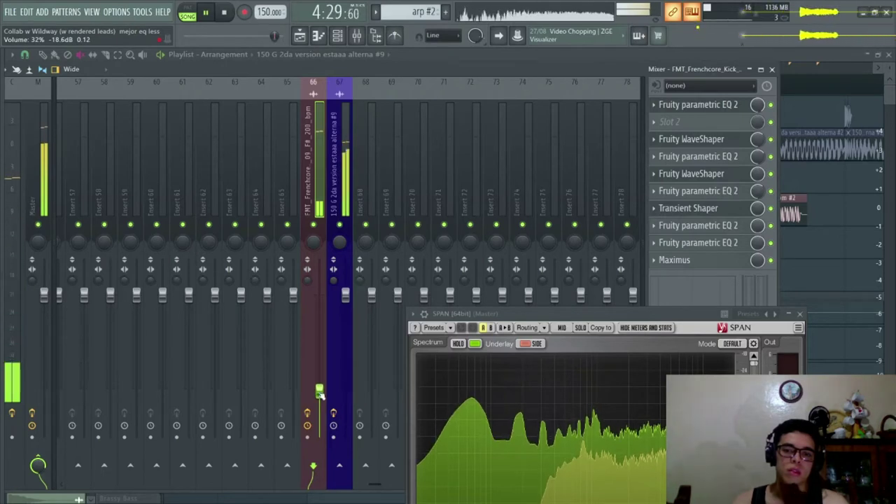
key("ctrl+z")
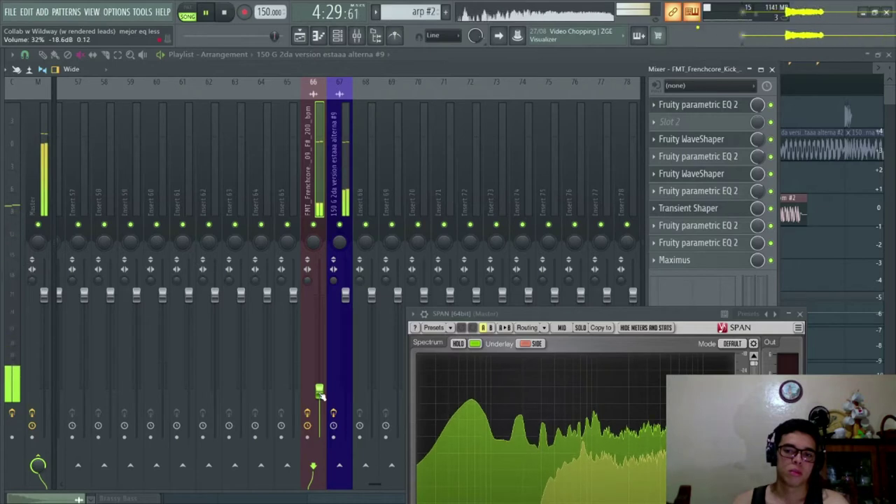
right_click(324, 224)
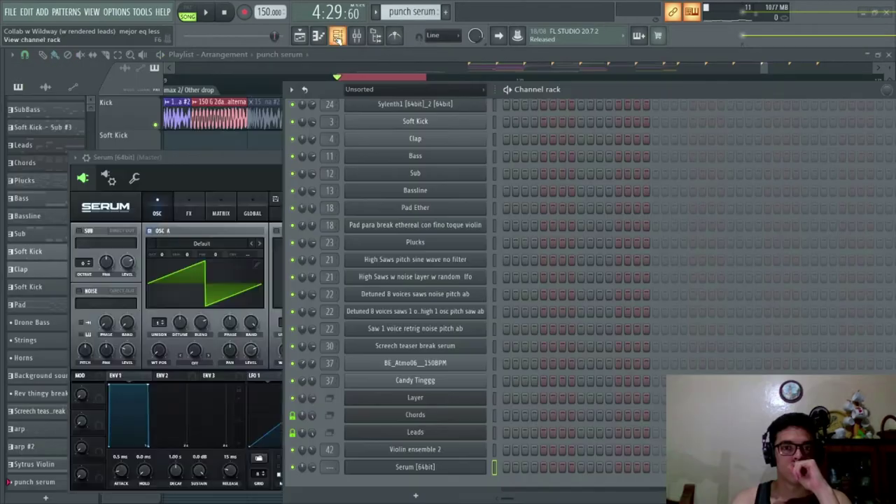
Hide the channel rack and move the Serum window aside to uncover the playlist.
left_click(336, 36)
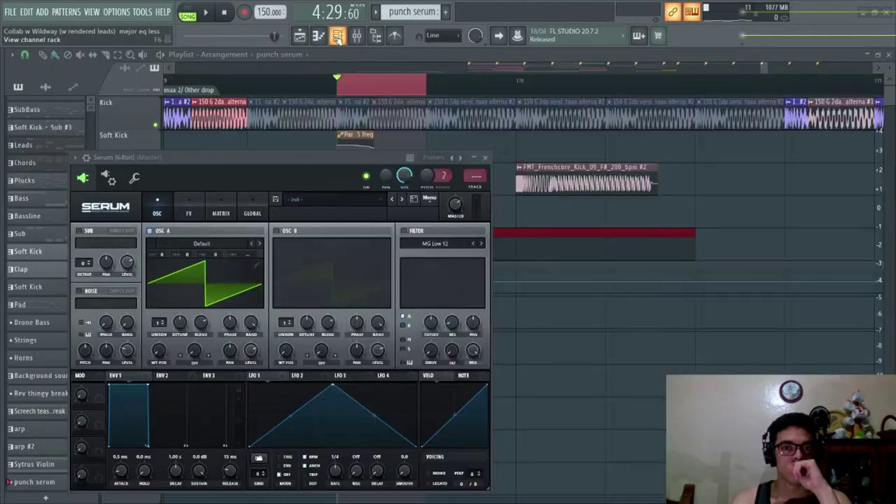
left_click_drag(341, 157, 645, 148)
left_click_drag(644, 148, 656, 148)
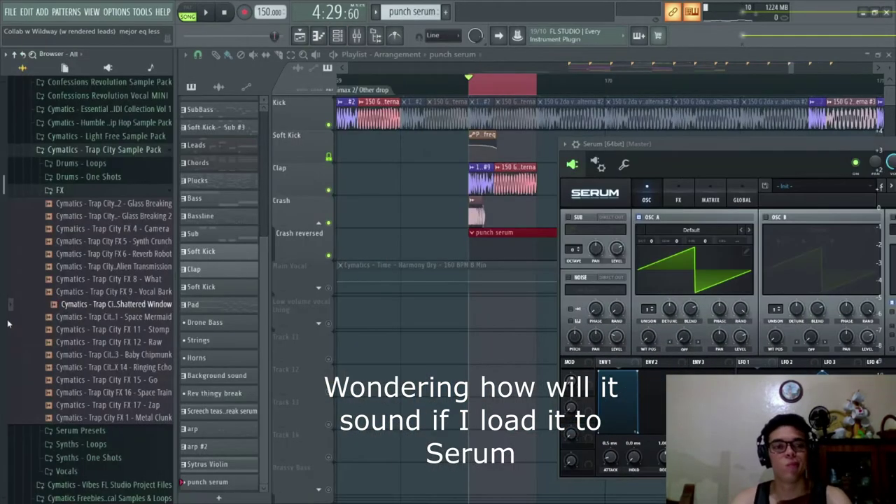
Find the sample "kick punch destroyed from frenchcore kick" in the Kicks folder under Samples Creados.
left_click_drag(76, 305, 107, 200)
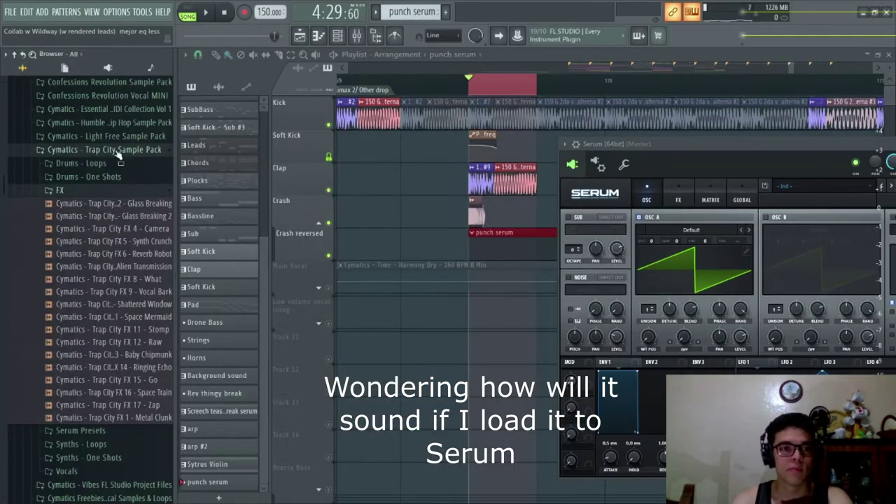
left_click(116, 150)
scroll(101, 252, "down", 10)
scroll(98, 269, "down", 7)
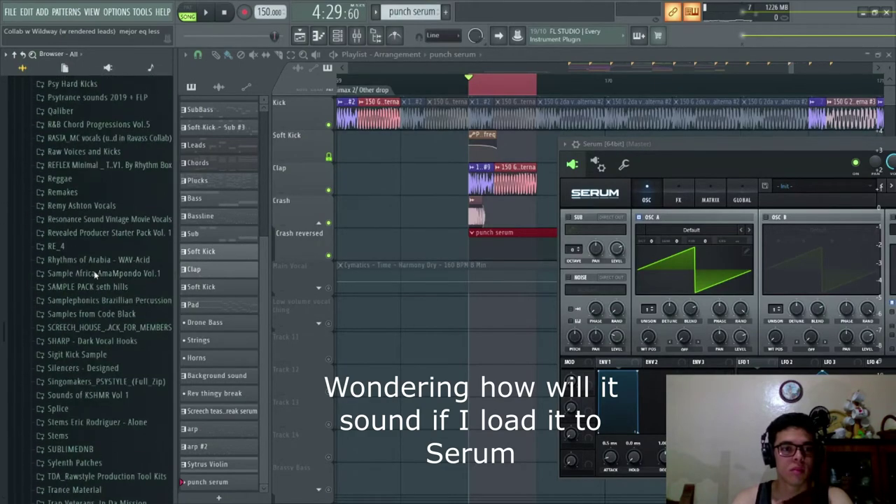
scroll(91, 301, "up", 15)
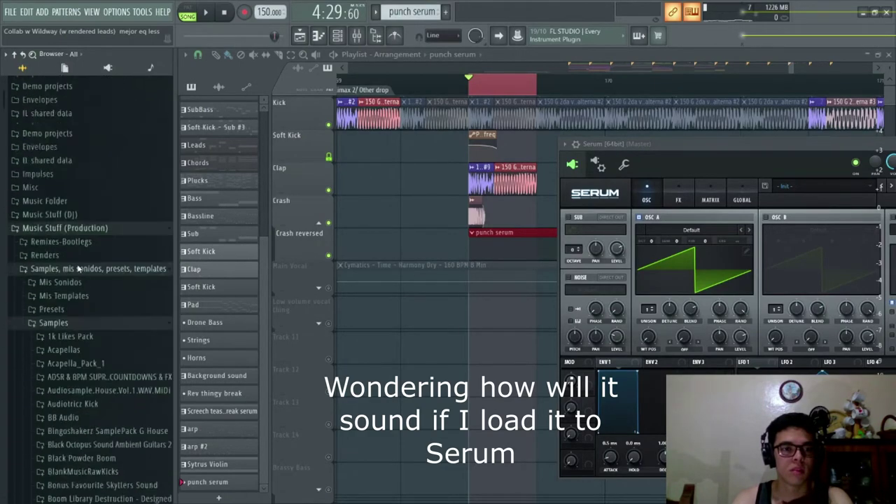
left_click(89, 368)
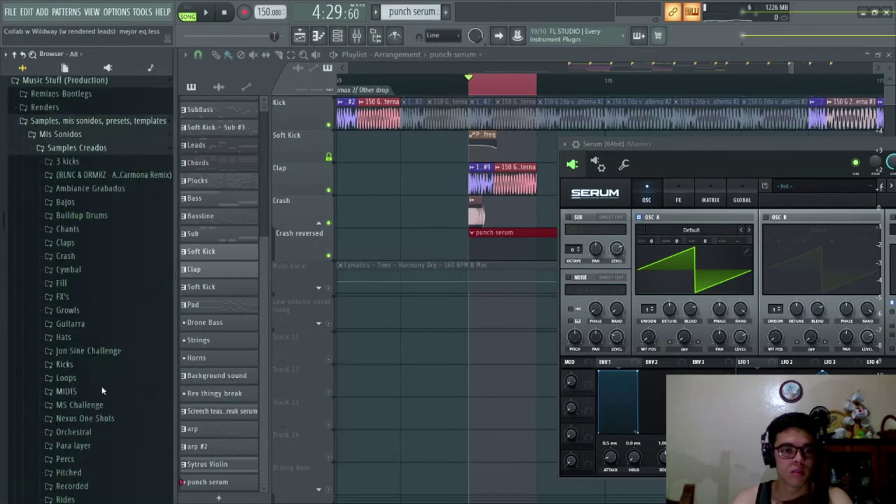
scroll(105, 336, "down", 15)
left_click(126, 346)
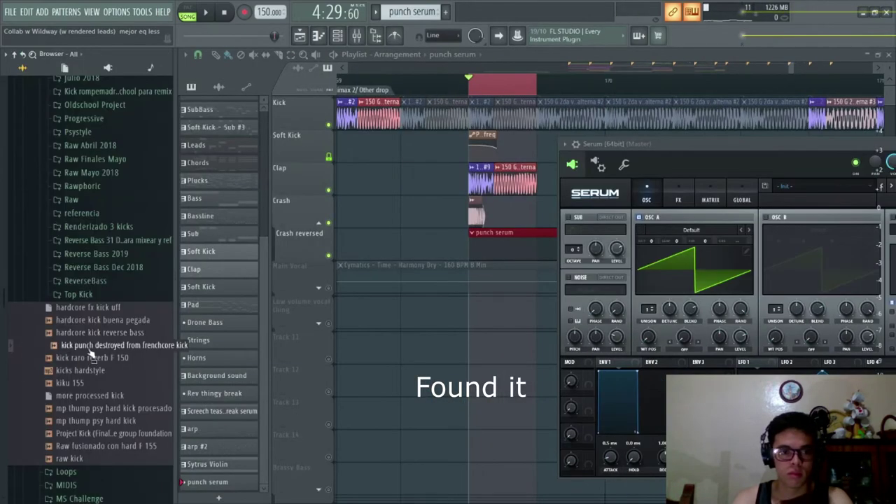
Load "kick punch destroyed from frenchcore kick" into Serum's oscillator A, test a note and lower its octave to -1.
left_click_drag(90, 354, 551, 289)
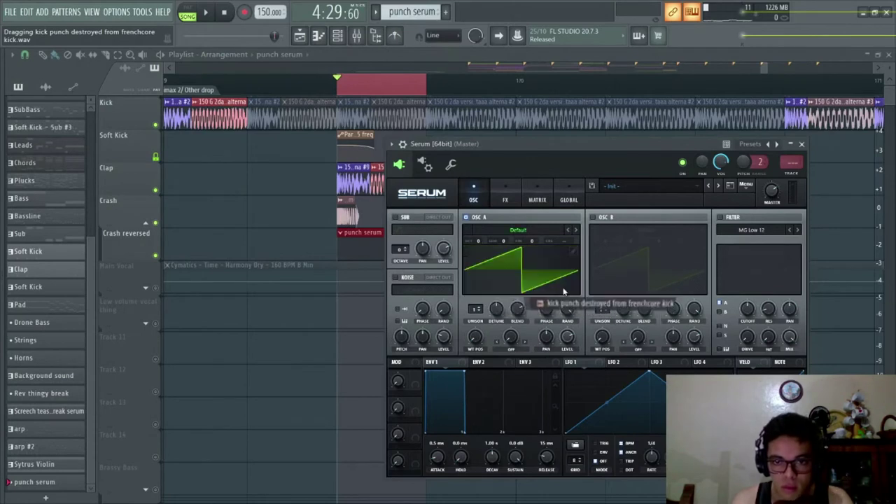
left_click_drag(546, 146, 534, 151)
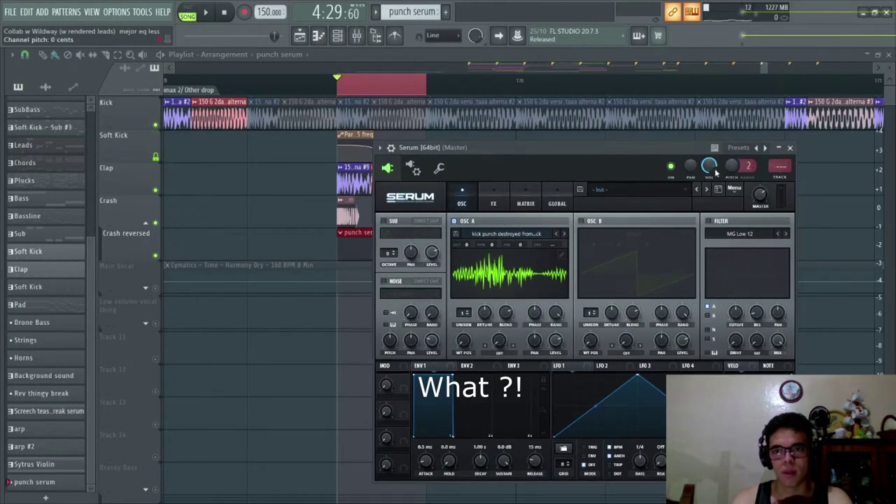
key("q")
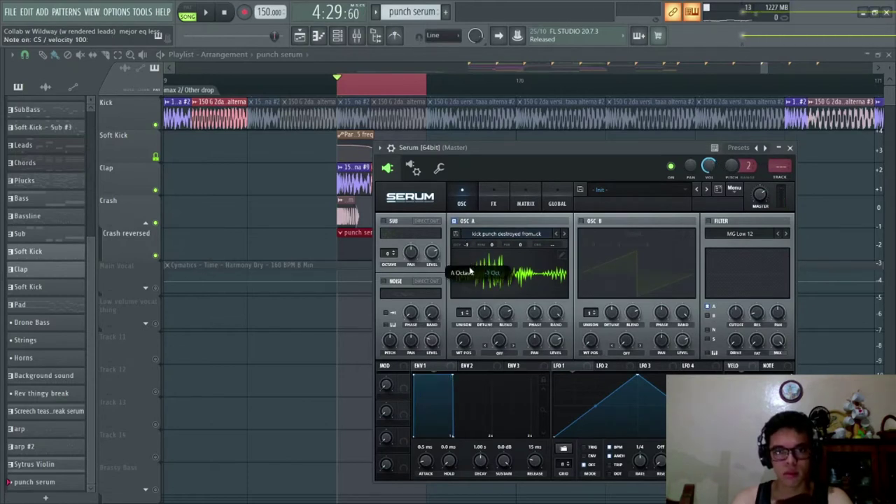
Audition oscillator A at different octaves and wavetable positions with test notes, ending with its octave at -2.
left_click_drag(471, 244, 472, 234)
key("q")
key("q")
left_click_drag(462, 342, 471, 301)
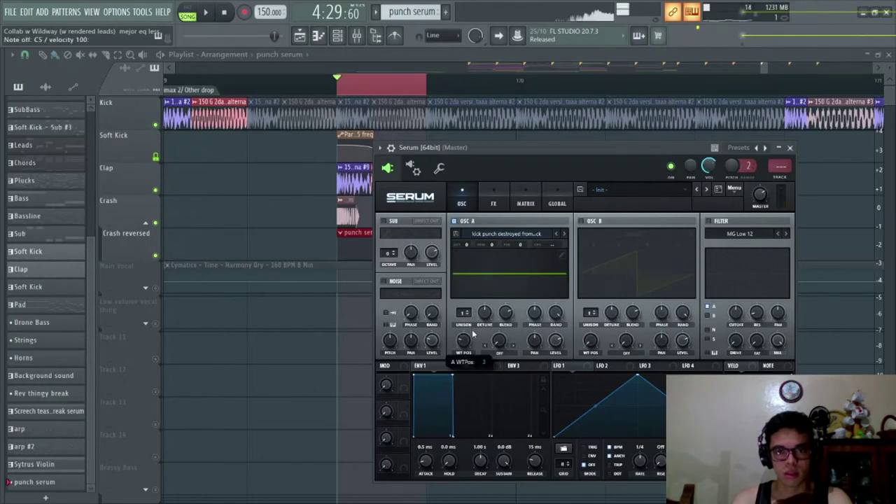
left_click_drag(473, 336, 470, 355)
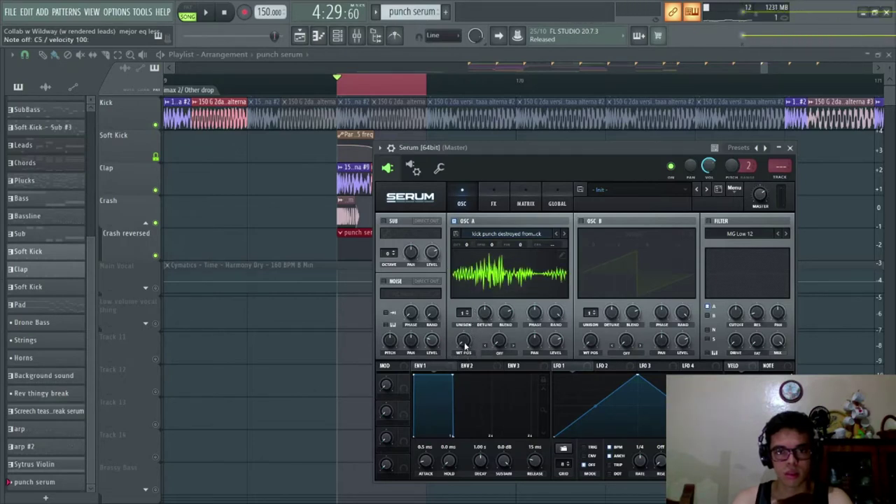
left_click_drag(467, 248, 464, 270)
key("z")
key("z")
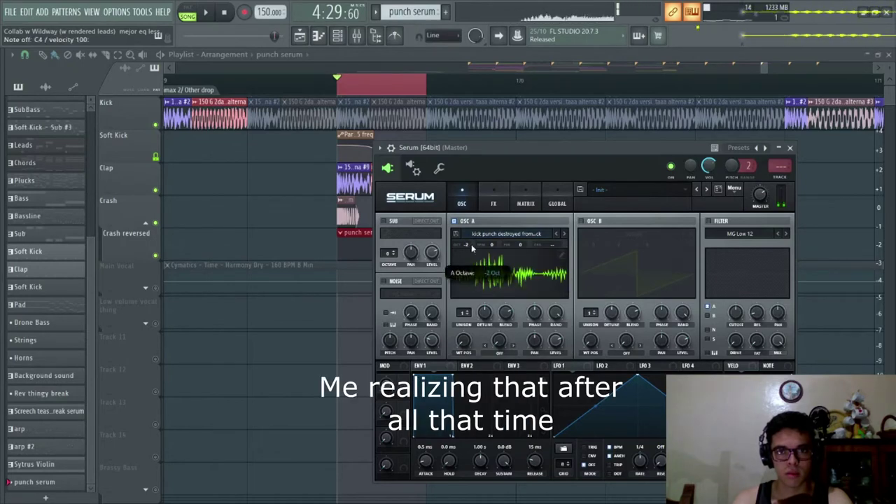
Raise oscillator A's unison to 4 voices and apply Set Spectra from other osc in its wavetable editor.
left_click(466, 314)
left_click(467, 311)
left_click(562, 256)
left_click(448, 291)
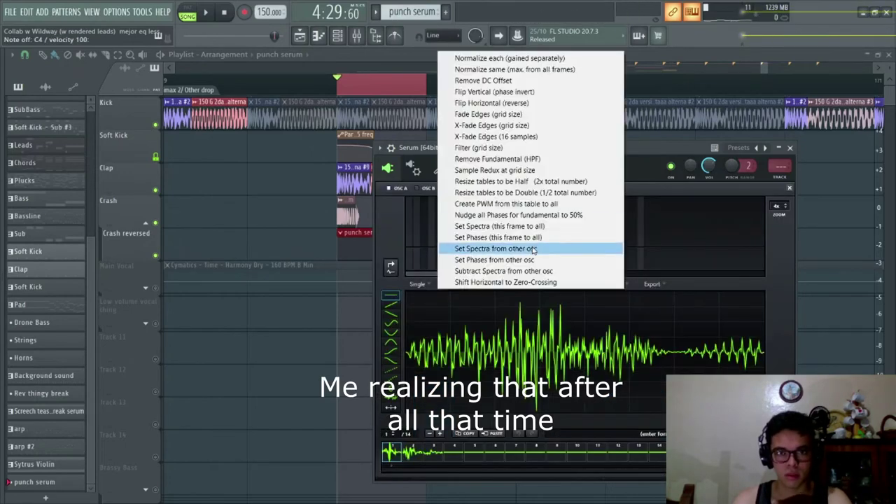
left_click(534, 250)
Turn on oscillator B and process oscillator A's wavetable again from the other oscillator, returning to the oscillator view.
left_click(461, 201)
left_click(581, 221)
left_click(562, 255)
left_click(462, 286)
left_click(490, 260)
left_click(466, 197)
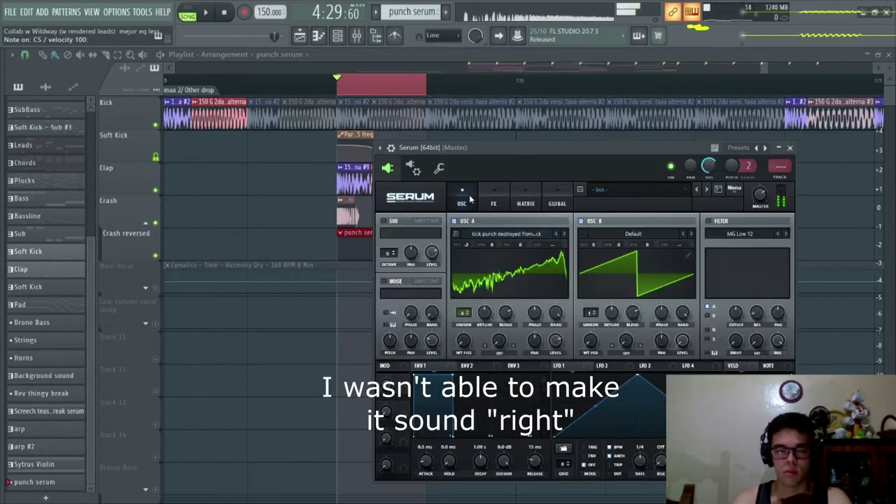
Set oscillator A to one unison voice and octave -1, and try other wavetables such as Basic Mini in oscillator B.
left_click_drag(464, 313, 464, 333)
left_click_drag(467, 245, 476, 236)
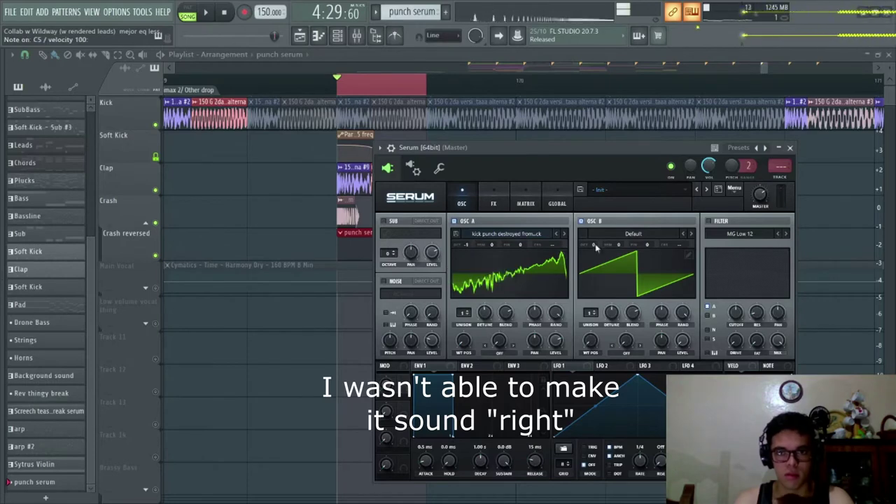
left_click(691, 234)
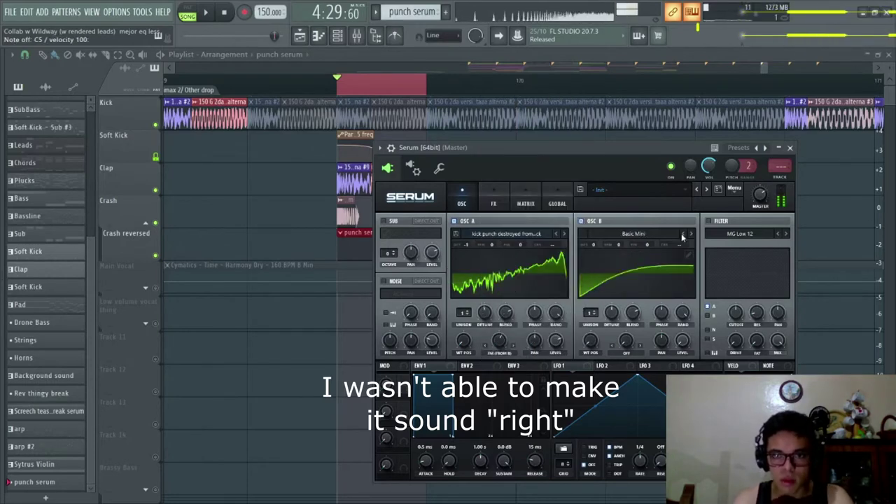
left_click(673, 235)
mouse_move(672, 246)
left_click(791, 301)
Adjust both wavetable positions, then turn off oscillator B and lower oscillator A's octave to -2.
left_click_drag(591, 340, 591, 336)
left_click_drag(463, 341, 475, 297)
left_click(581, 221)
left_click(525, 198)
left_click(462, 197)
left_click_drag(469, 245, 477, 266)
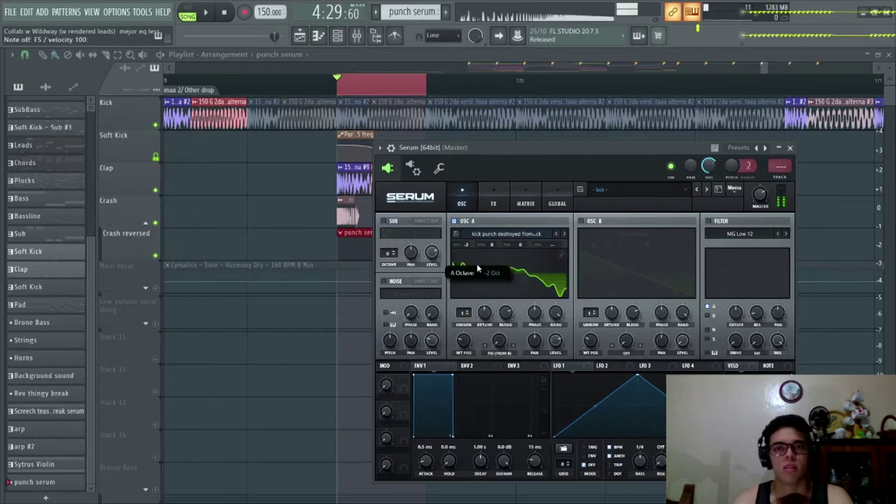
Try an effect in Serum's effects rack and readjust oscillator A's wavetable position.
left_click(494, 197)
left_click(387, 236)
left_click(579, 240)
left_click(462, 197)
mouse_move(464, 341)
left_mouse_down()
mouse_move(465, 324)
mouse_move(461, 336)
left_mouse_up()
Reprocess oscillator A's frames in the wavetable editor, then move the Serum window up and adjust the wavetable position.
left_click(561, 247)
left_click(463, 285)
left_click(569, 70)
left_click(509, 285)
left_click(501, 297)
left_click(535, 284)
left_click(789, 188)
left_click_drag(504, 148, 502, 104)
left_click_drag(462, 301, 455, 310)
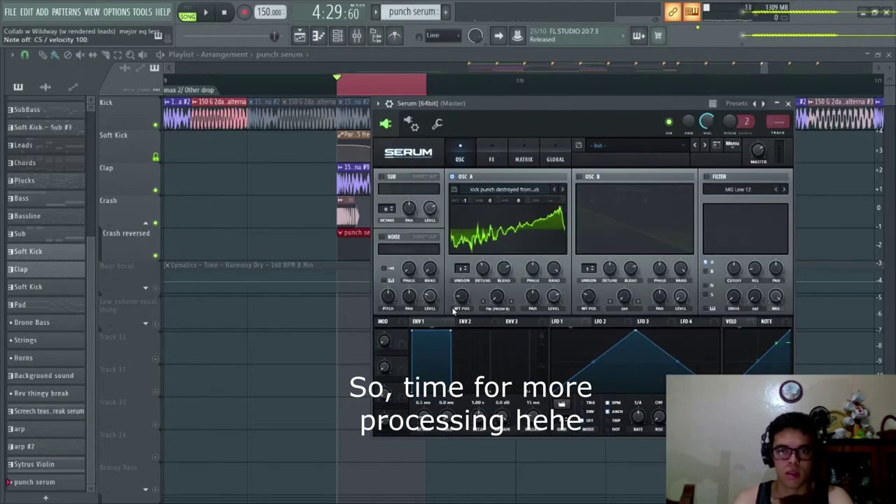
Unmute the Frenchcore kick's insert 66 in the mixer while the loop plays and route it to insert 69.
key("space")
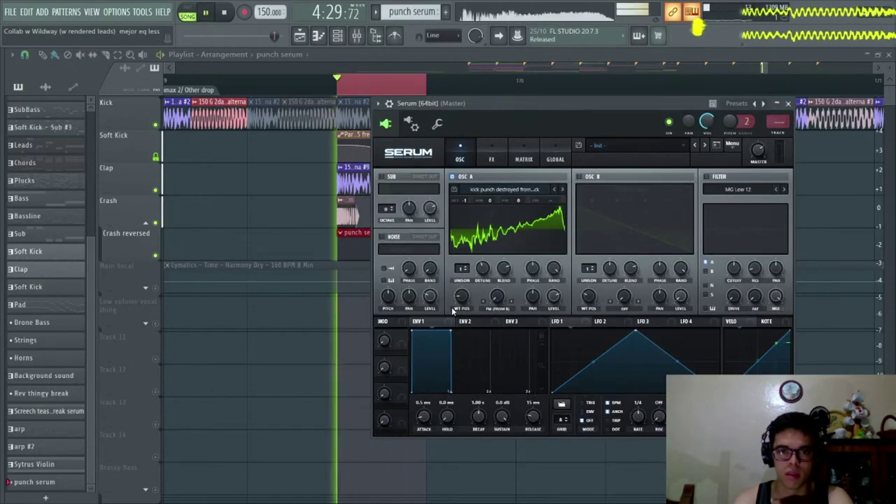
key("F9")
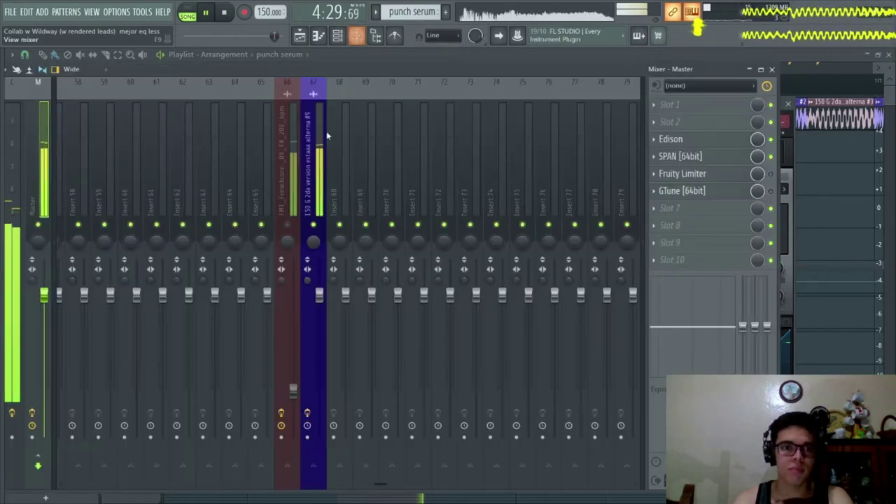
left_click(287, 217)
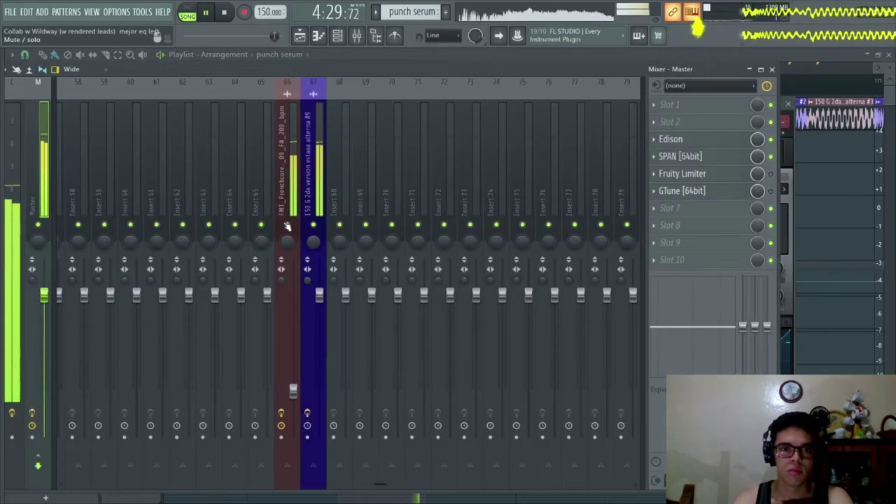
left_click(365, 465)
key("space")
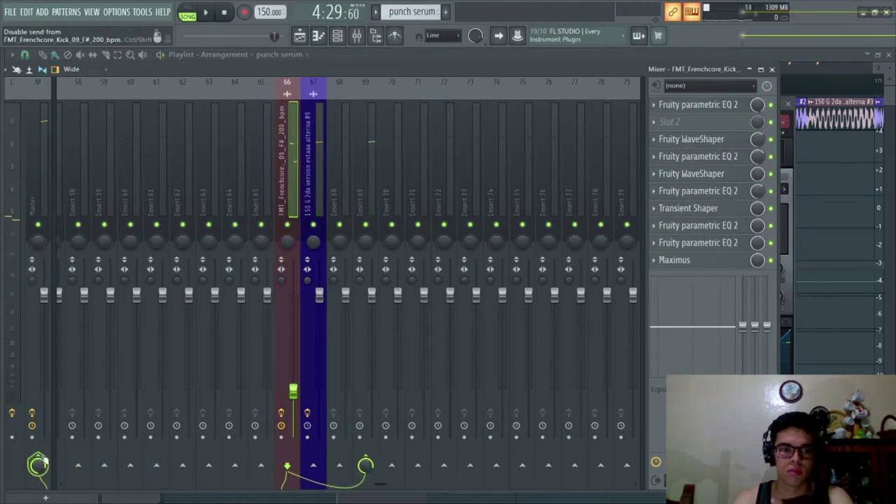
Select insert 69 and lower its volume slightly while playing the loop.
left_click(365, 476)
key("space")
left_click_drag(373, 307, 373, 324)
key("space")
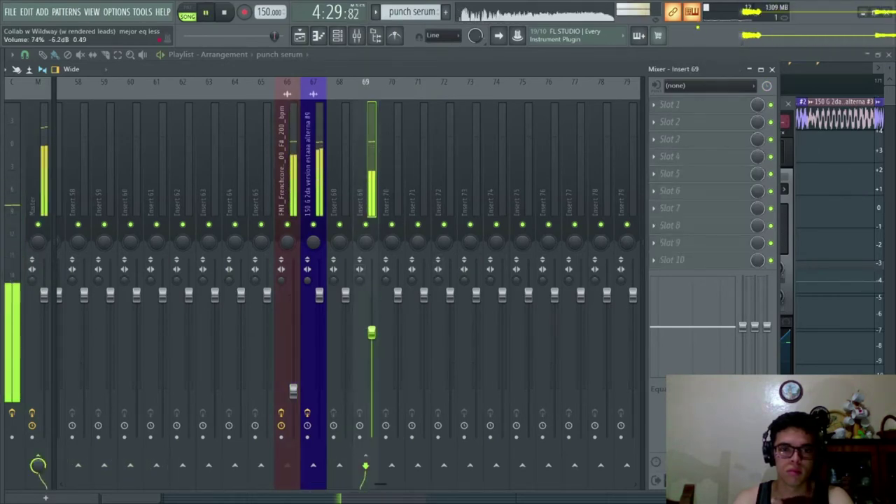
Copy the Fruity Reeverb effect from another mixer insert onto insert 69 with the loop playing.
left_click(698, 137)
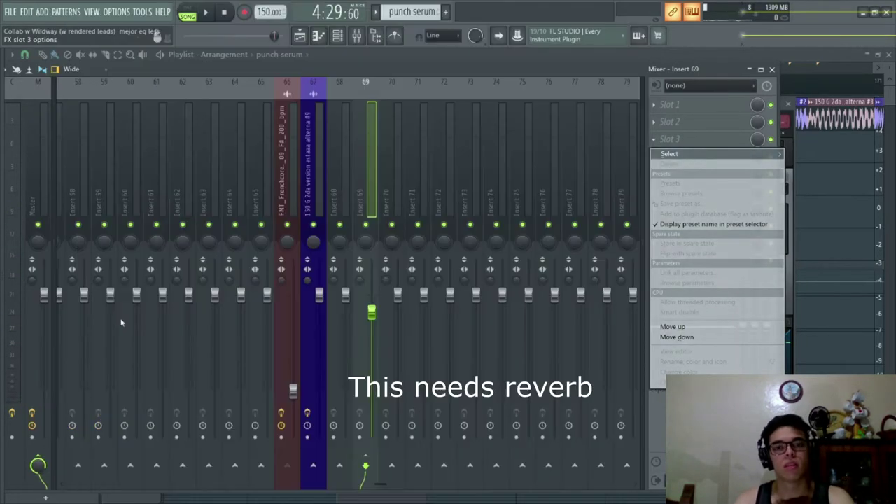
left_click(121, 323)
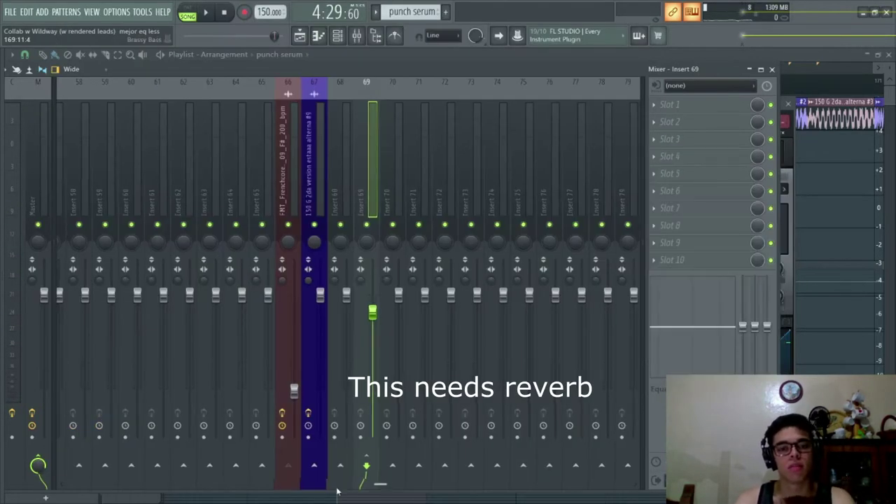
mouse_move(380, 485)
left_mouse_down()
mouse_move(116, 484)
mouse_move(363, 484)
left_mouse_up()
left_click(246, 180)
left_click(486, 180)
left_click(461, 180)
key("space")
left_click(653, 209)
left_click_drag(706, 274, 453, 175)
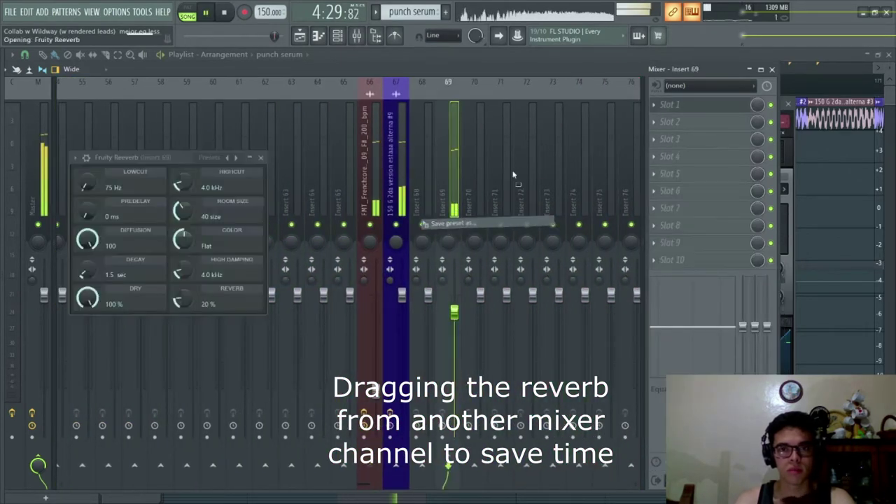
Mute insert 67 and set insert 69's Fruity Reeverb to 33 ms predelay, 238 Hz low cut and 4.6 kHz high cut.
left_click(395, 224)
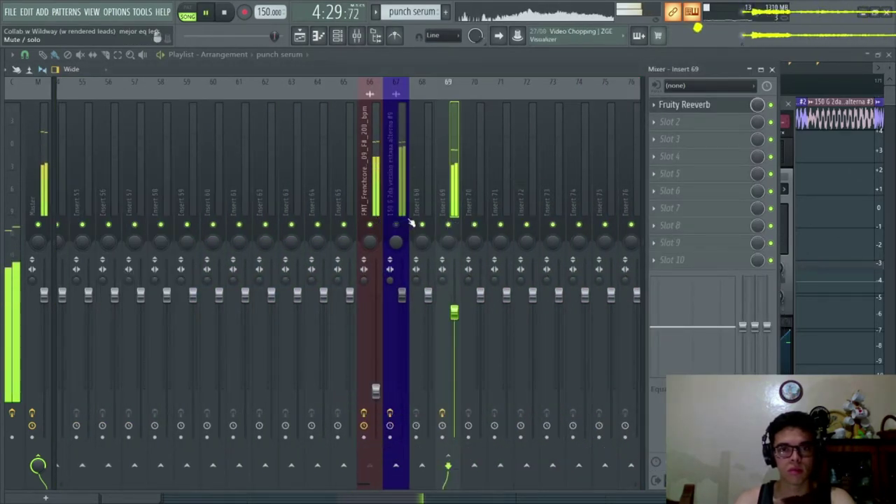
left_click(684, 105)
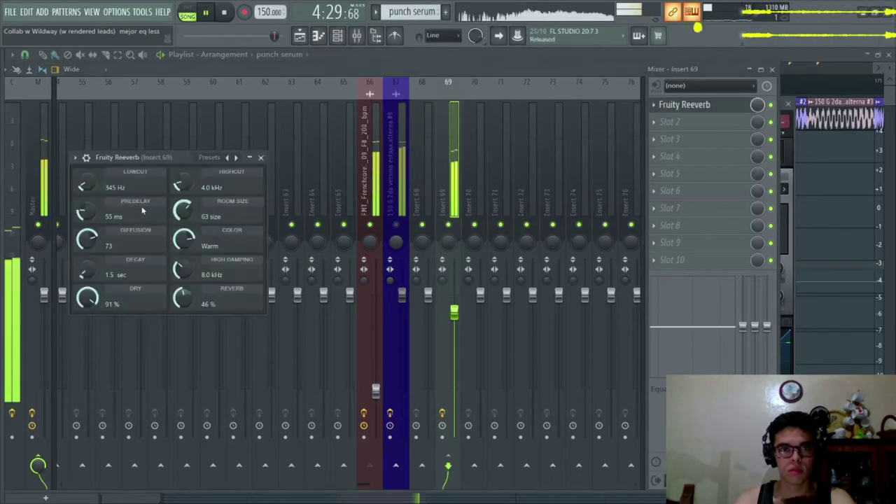
left_click_drag(102, 205, 102, 174)
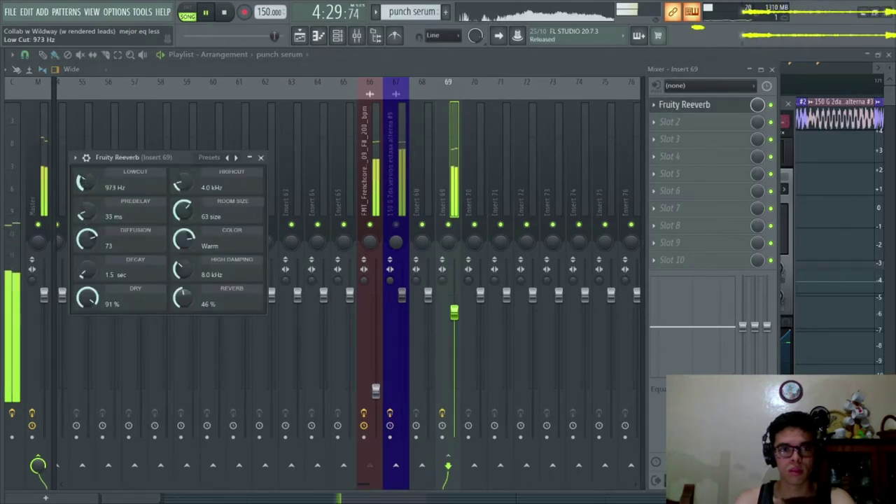
left_click_drag(86, 183, 87, 185)
left_click_drag(183, 182, 183, 211)
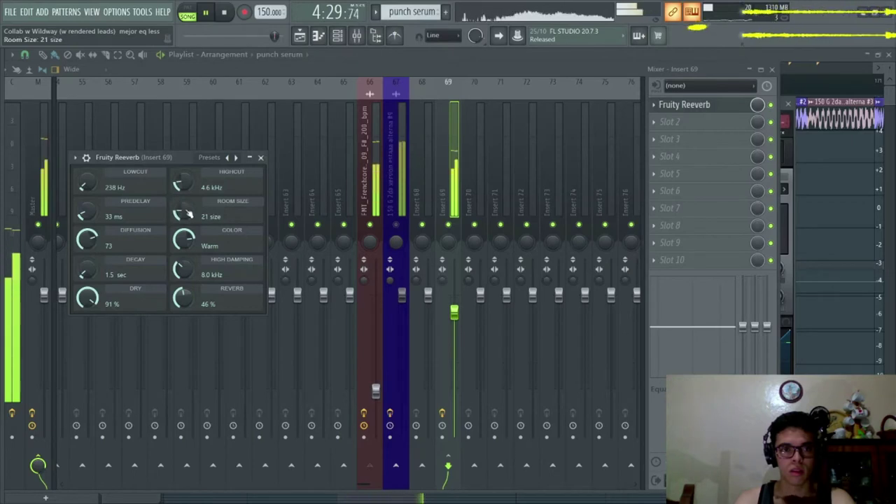
Set the Reeverb's room size to 28, diffusion 58, decay 0.8 sec, color Flat, reverb 21% and dry 100%, then stop playback.
left_click_drag(191, 219, 190, 209)
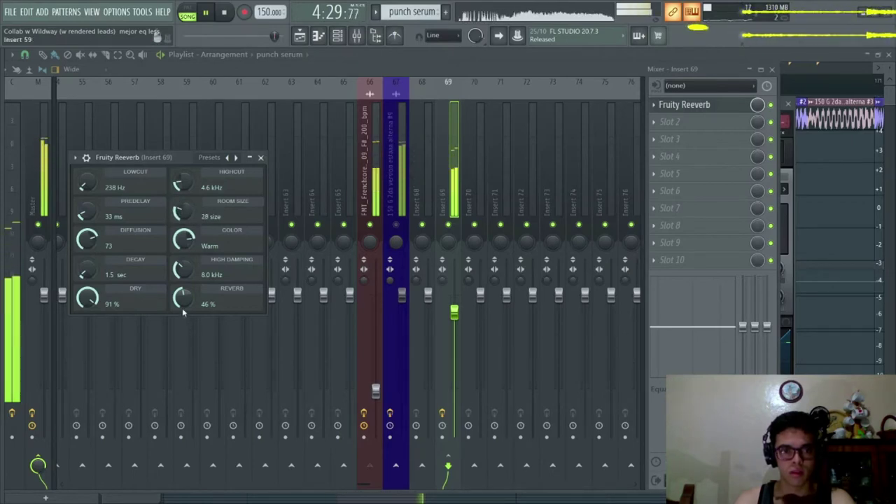
left_click_drag(180, 298, 179, 308)
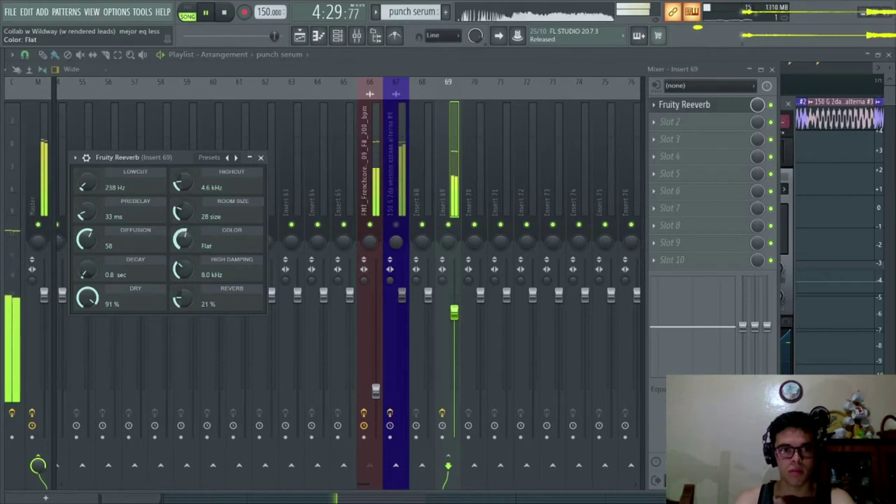
left_click_drag(87, 297, 87, 270)
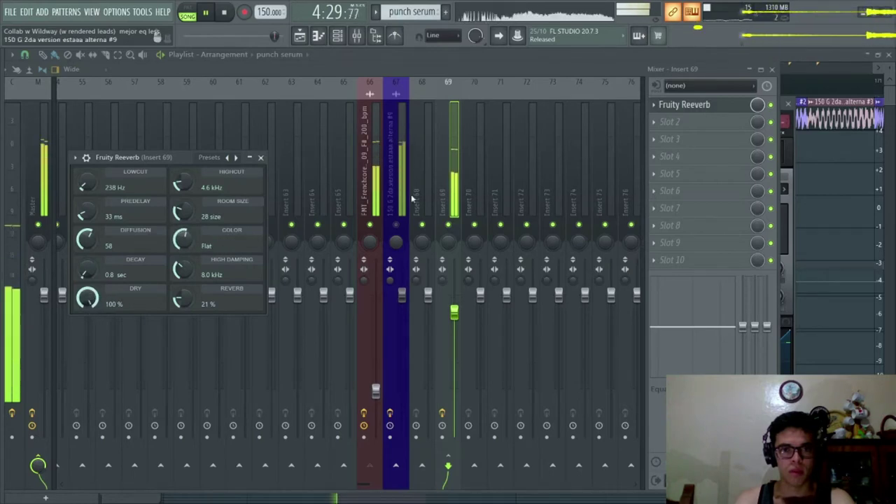
key("Escape")
key("space")
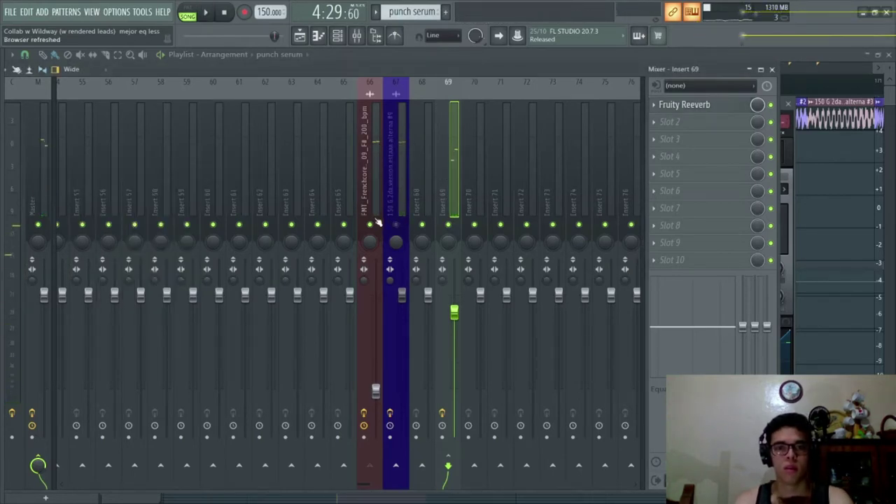
Unmute insert 67 and audition the loop at a lower system volume, saving the project.
key("space")
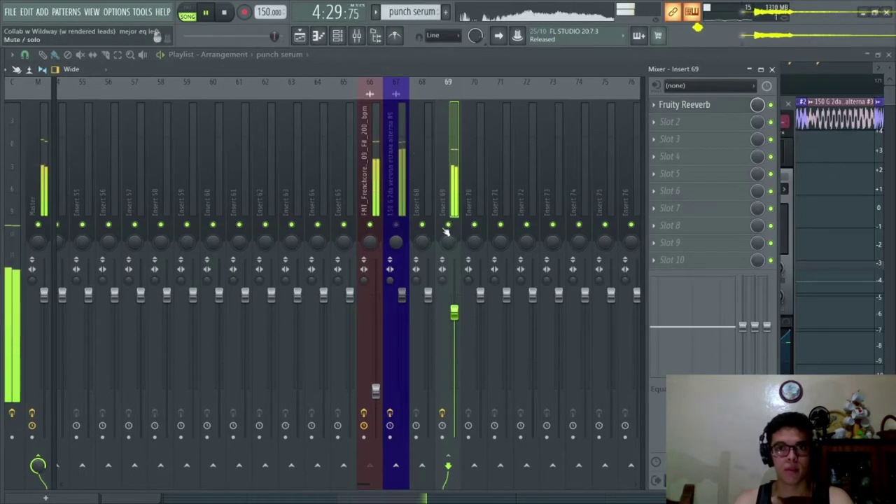
key("space")
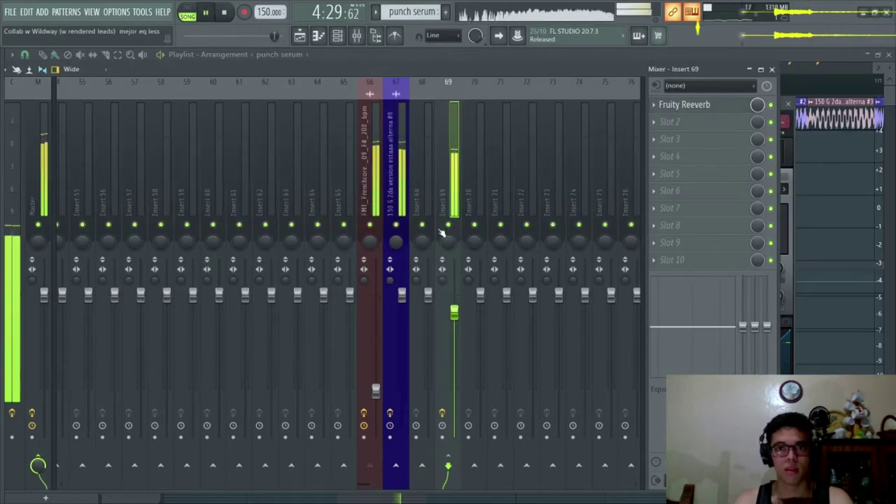
key("XF86AudioLowerVolume")
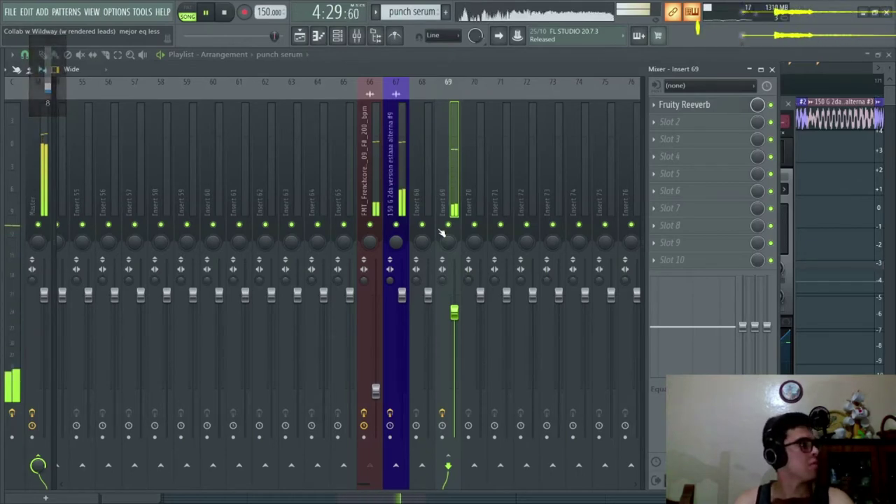
key("ctrl+s")
key("XF86AudioLowerVolume")
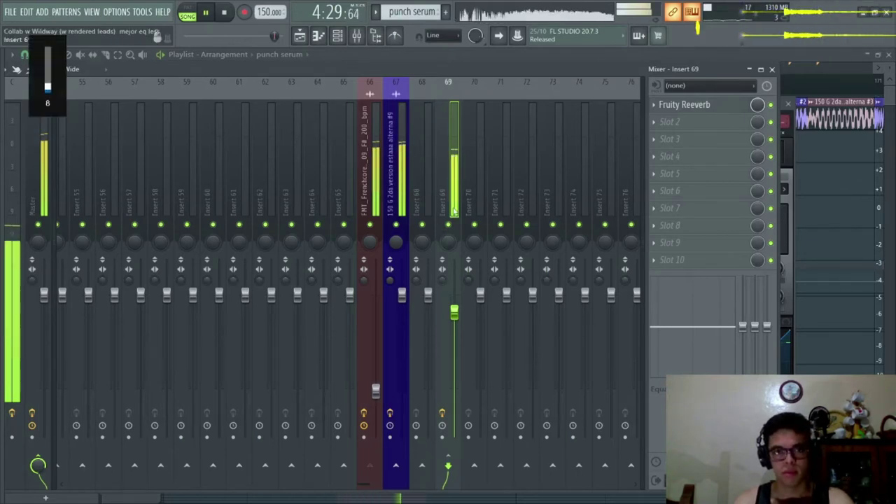
key("space")
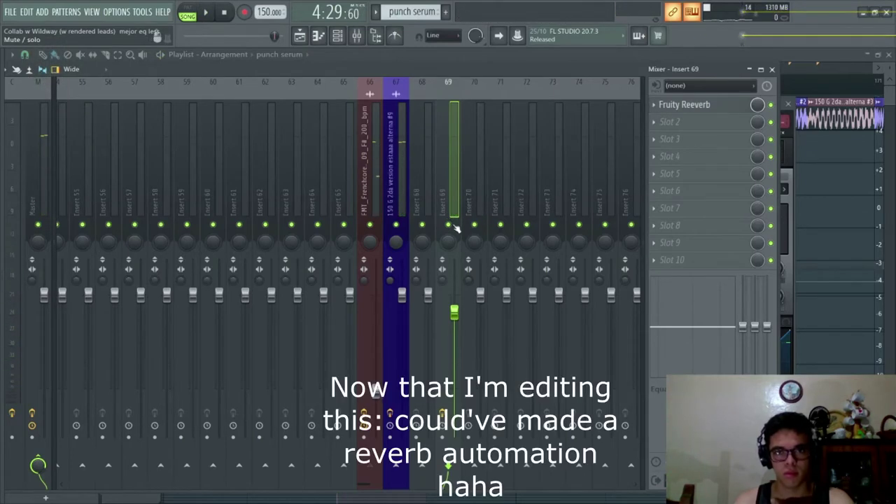
Solo insert 66 with its reverb insert and set the Reeverb's reverb level to 14% and room size to 41 during playback.
key("space")
left_click(735, 105)
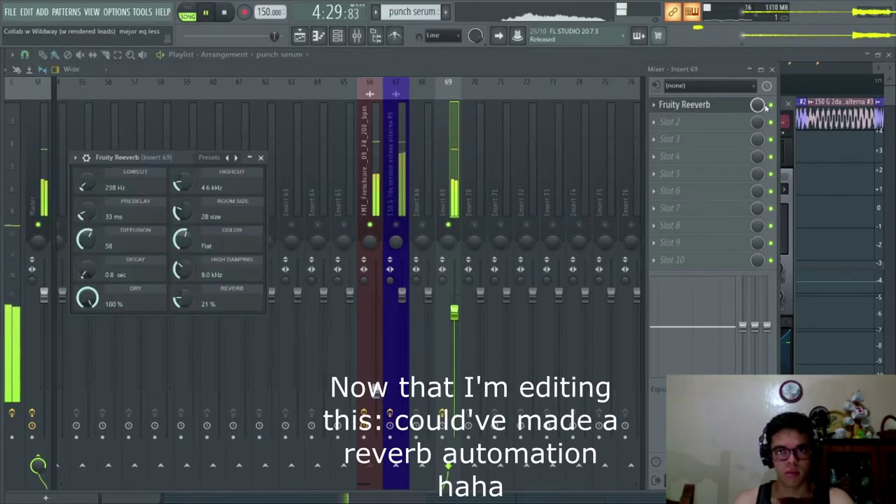
left_click(766, 106)
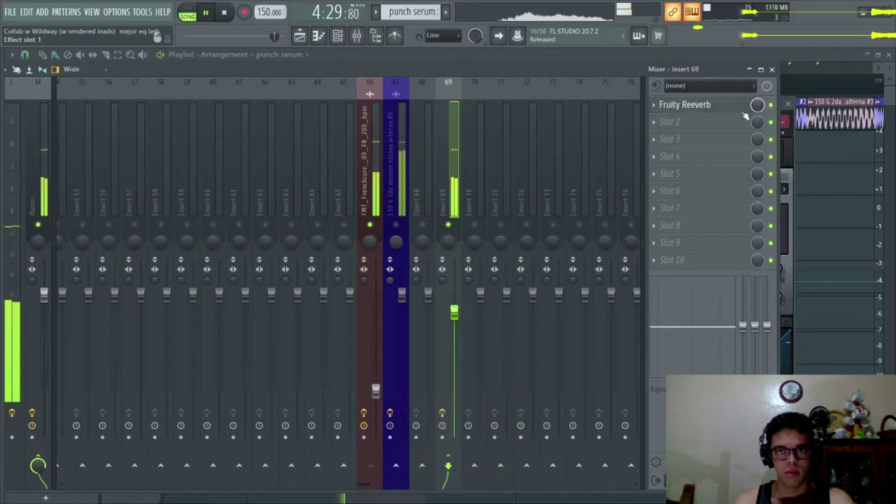
left_click(742, 107)
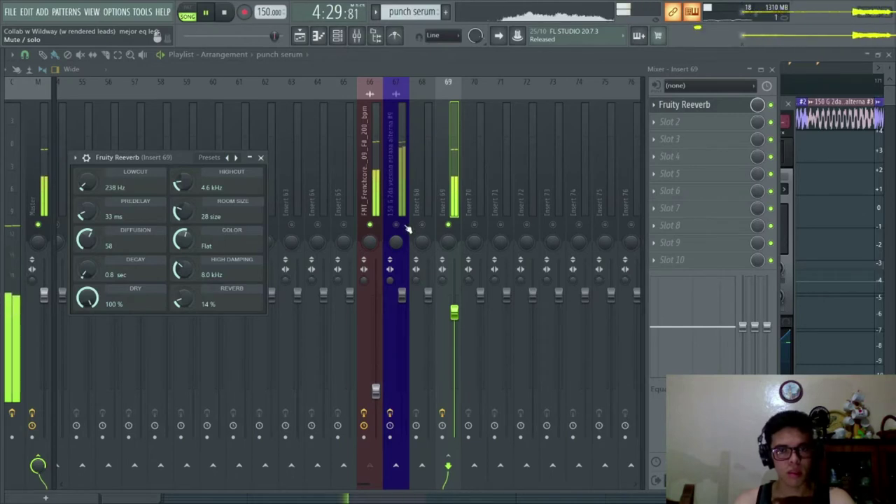
left_click(771, 105)
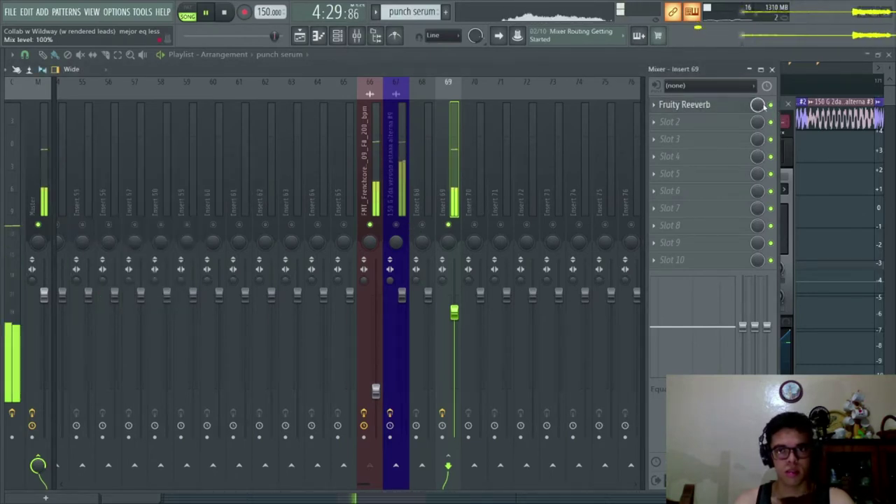
left_click(726, 110)
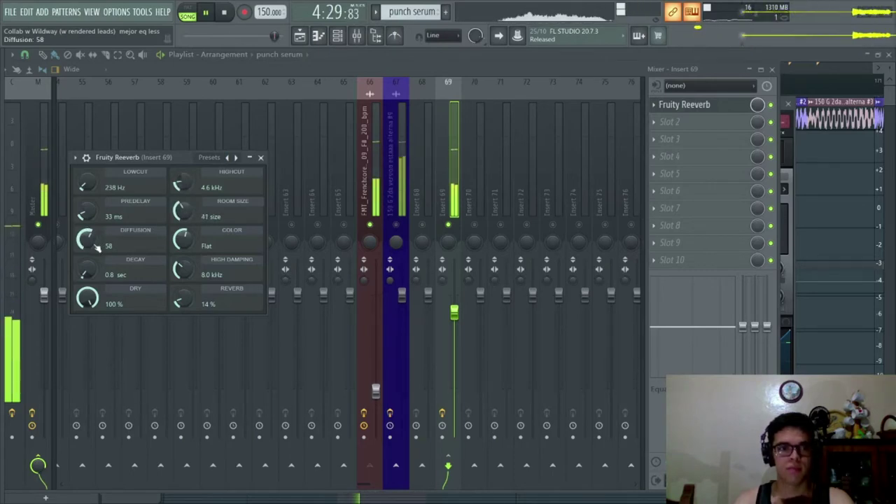
Set insert 69's Fruity Reeverb to diffusion 57, decay 1.1 sec and high damping 7.6 kHz, comparing with the effect bypassed.
left_click_drag(94, 245, 95, 246)
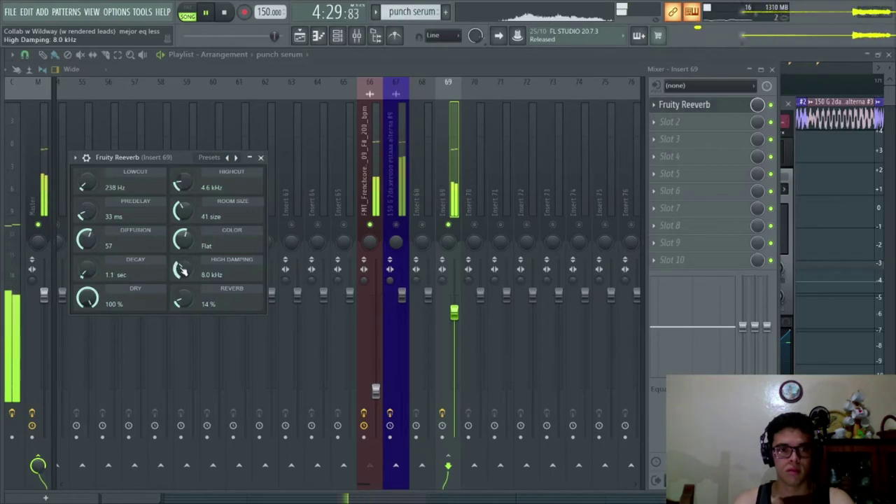
left_click_drag(189, 270, 189, 241)
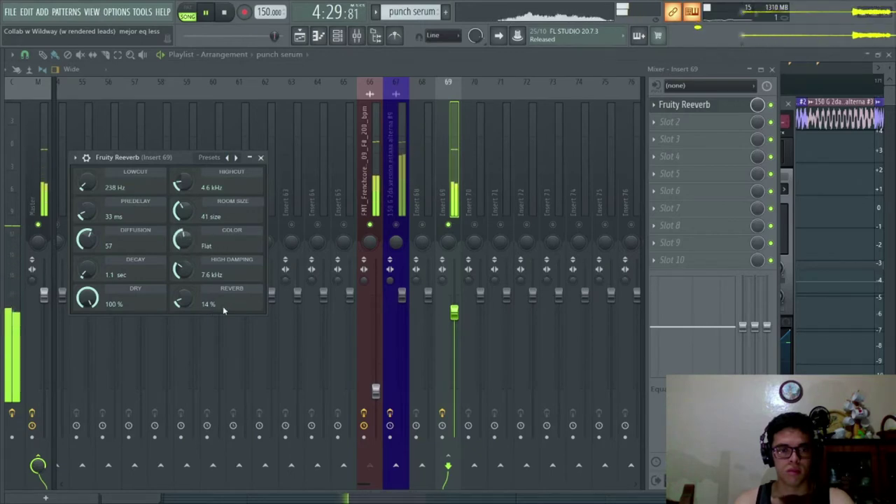
left_click(771, 106)
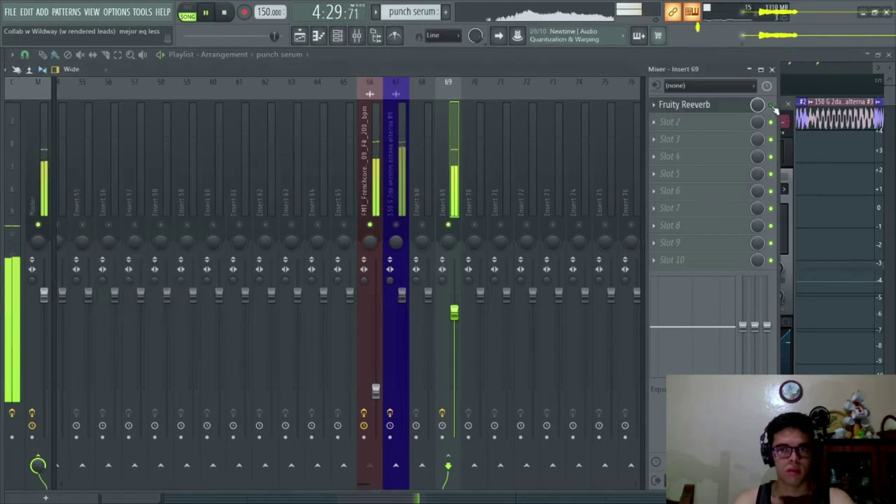
Unmute all mixer tracks, raise insert 69's level slightly and audition the punch blended with the kick.
left_click(370, 225)
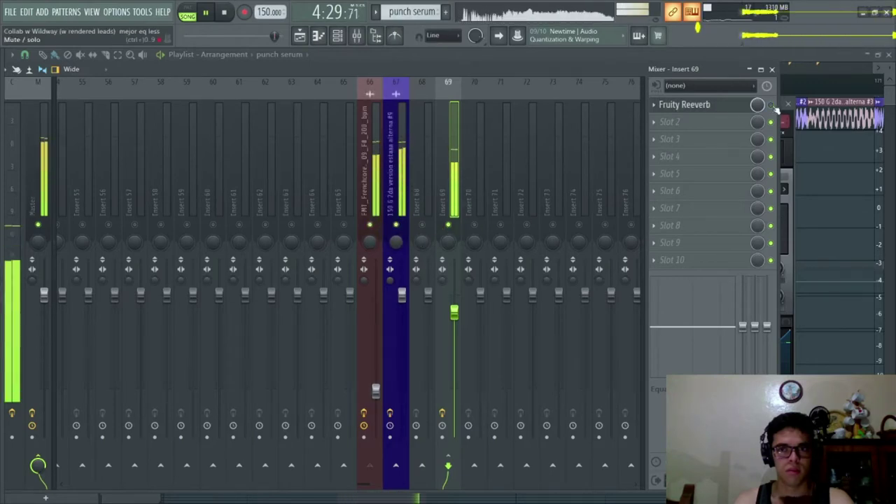
right_click(403, 224)
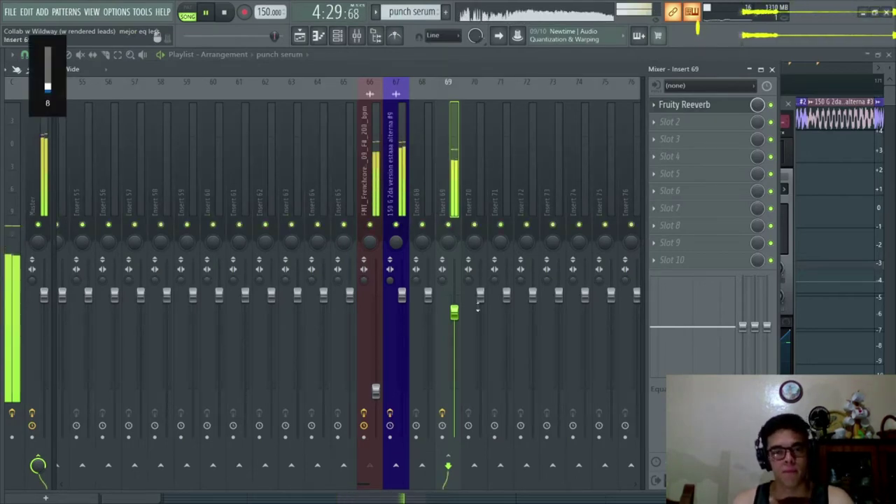
mouse_move(455, 313)
left_mouse_down()
mouse_move(455, 299)
mouse_move(454, 362)
mouse_move(454, 298)
left_mouse_up()
key("space")
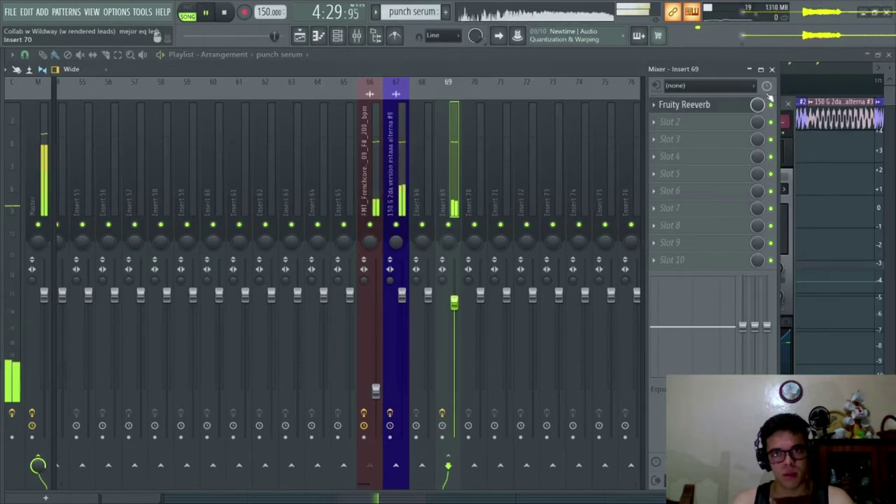
Add a Fruity parametric EQ 2 after the Reeverb on insert 69 and pull band 6 down near 2.7 kHz.
left_click(670, 122)
left_click(364, 436)
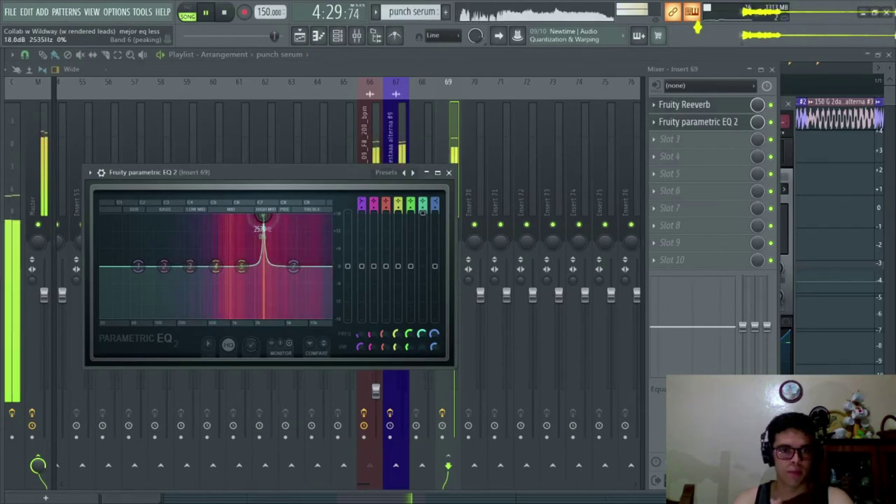
key("space")
left_click_drag(420, 219, 422, 271)
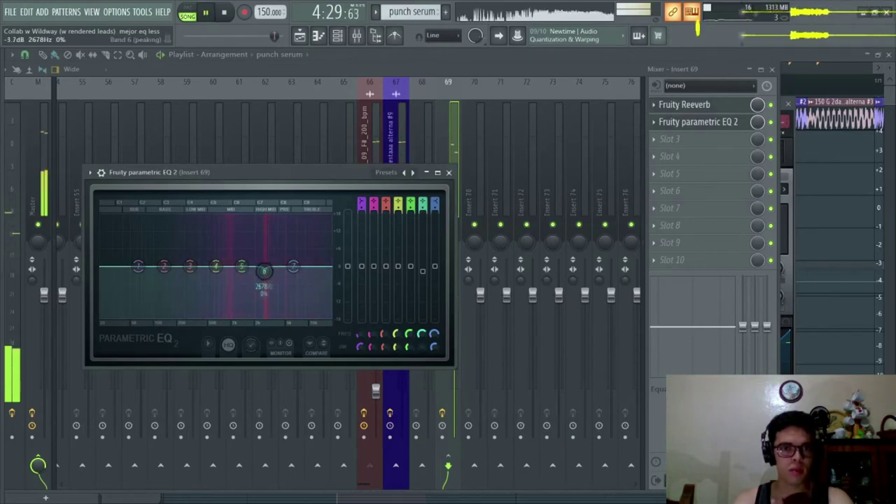
Boost band 3 by 3.6 dB at 756 Hz with band 4 beside it, and cut the lows with band 1 at 156 Hz.
left_click_drag(422, 306, 396, 287)
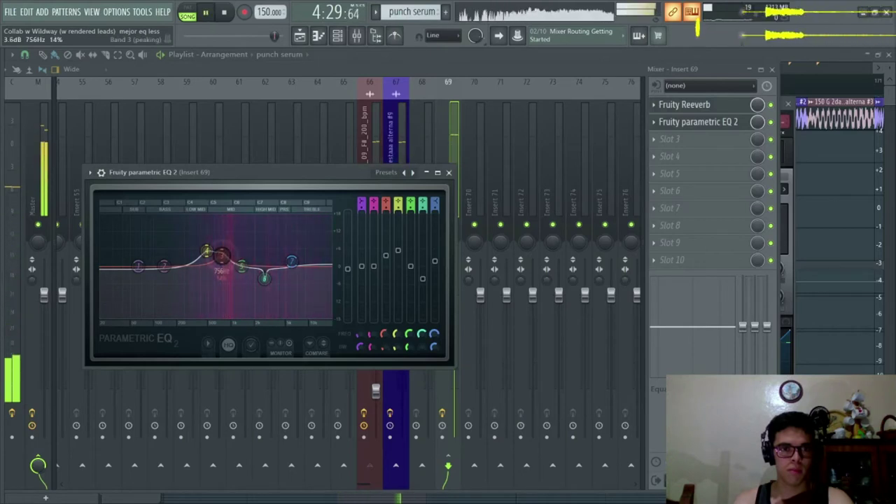
left_click_drag(140, 269, 168, 314)
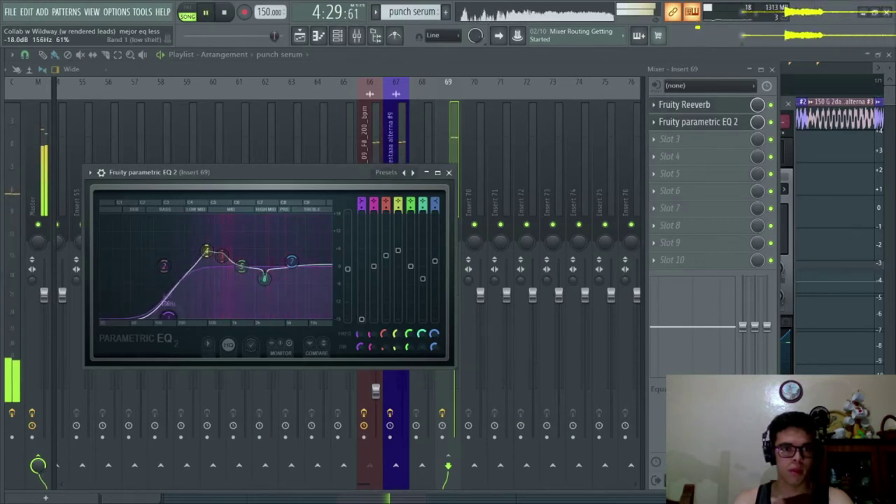
key("space")
left_click(449, 173)
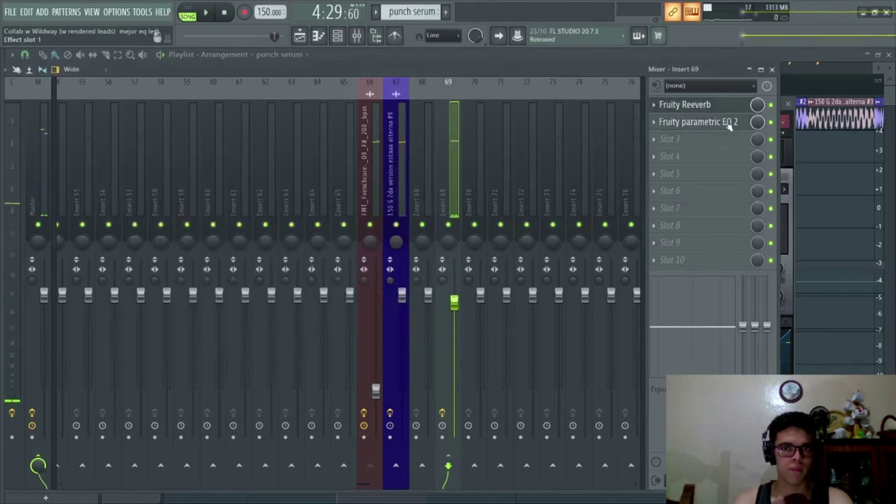
Move the parametric EQ 2 ahead of the Fruity Reeverb on insert 69 and set the reverb level to 12%.
key("alt+Up")
key("space")
key("alt+Up")
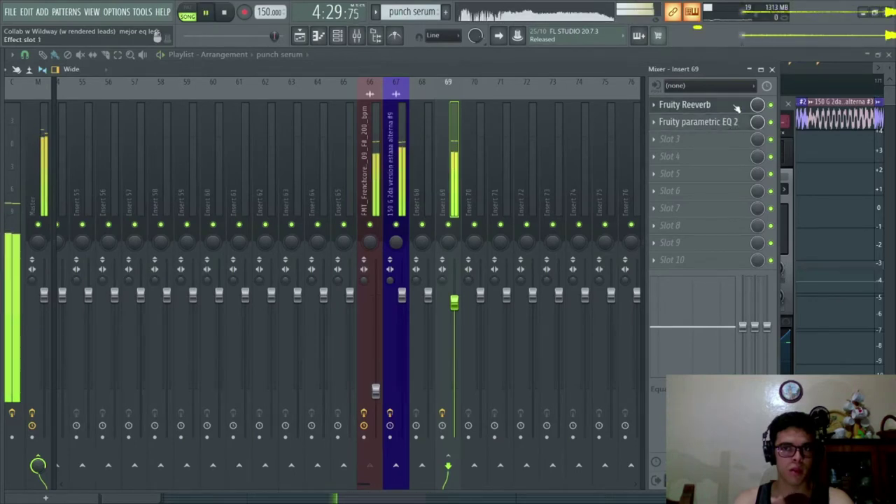
key("alt+Up")
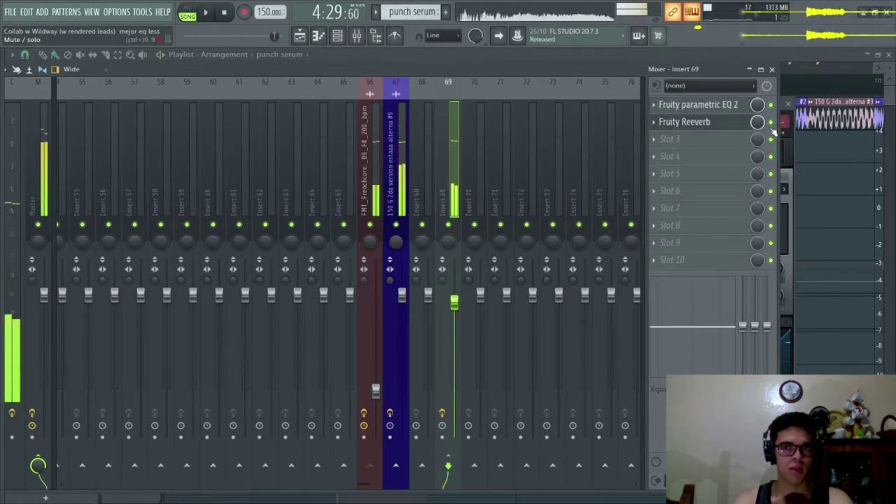
left_click(728, 126)
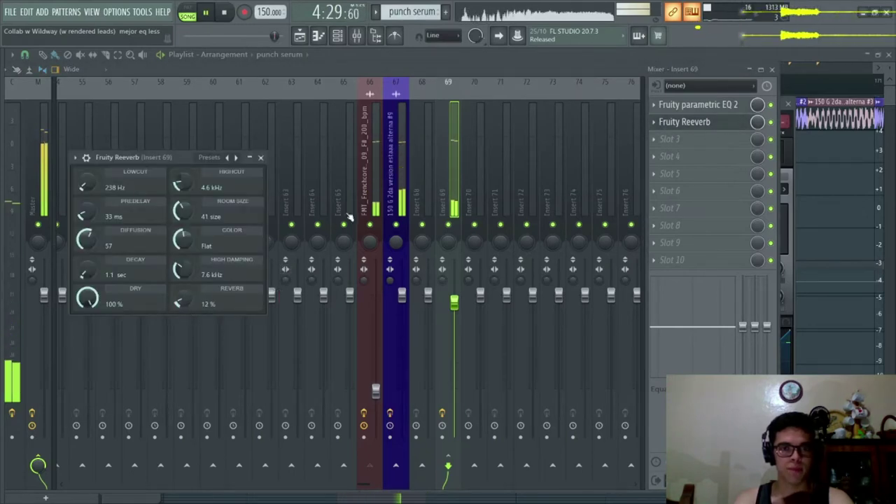
key("Escape")
Examine the blended kick's spectrum in the master track's SPAN analyzer during playback.
left_click(396, 164)
left_click(372, 176)
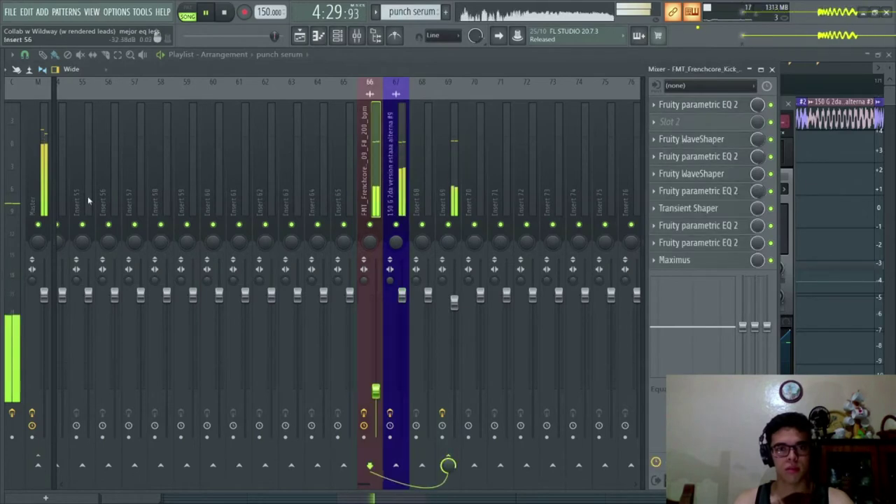
left_click(33, 177)
left_click(703, 158)
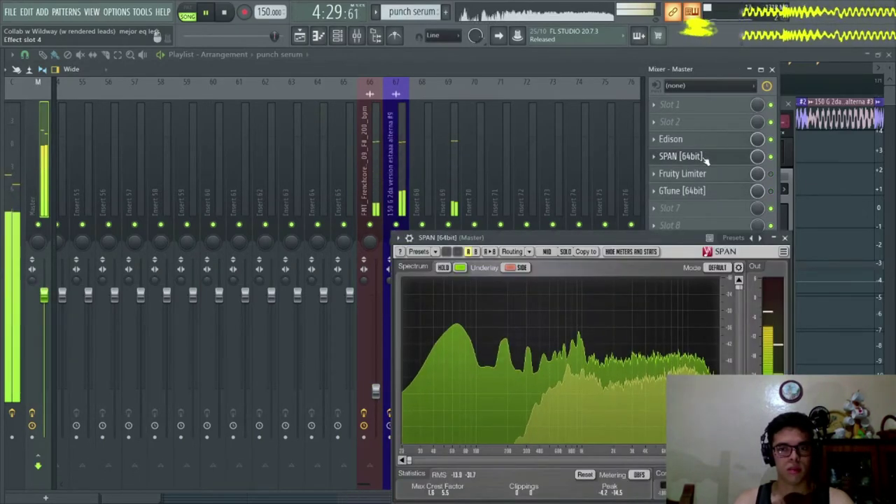
key("space")
key("Escape")
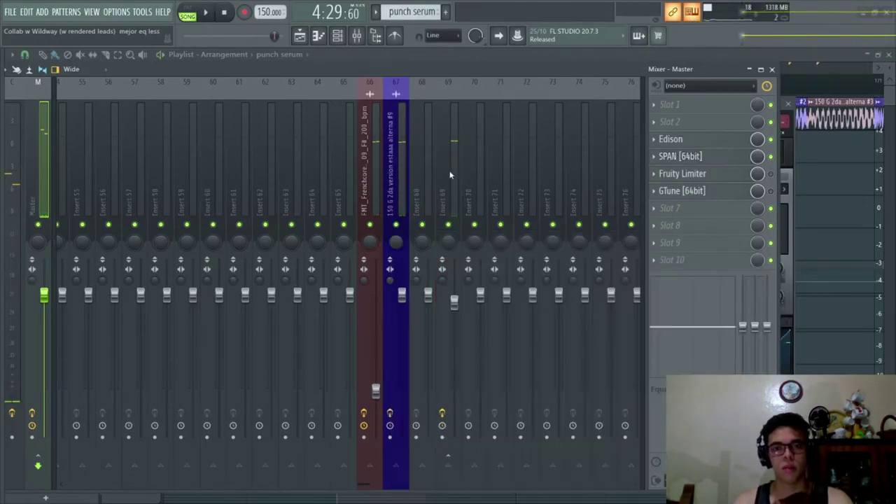
Save the project and shorten the Band 5 frequency automation clip in the playlist while the loop plays.
key("F9")
key("space")
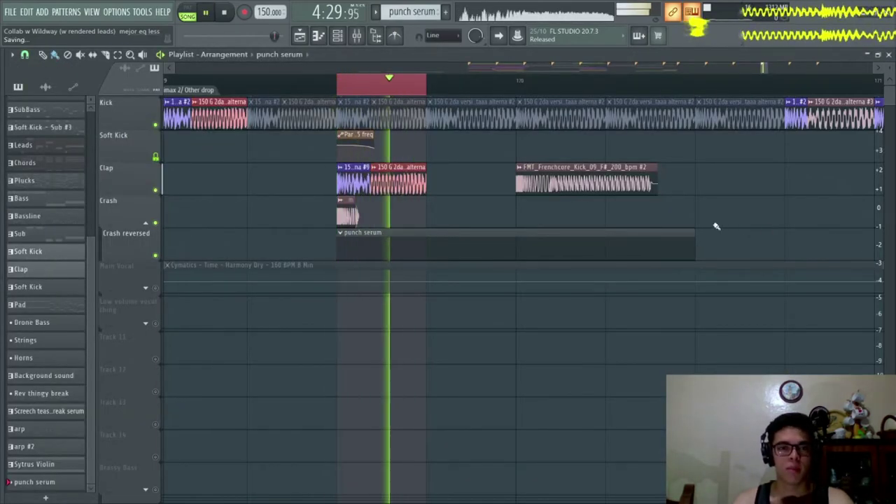
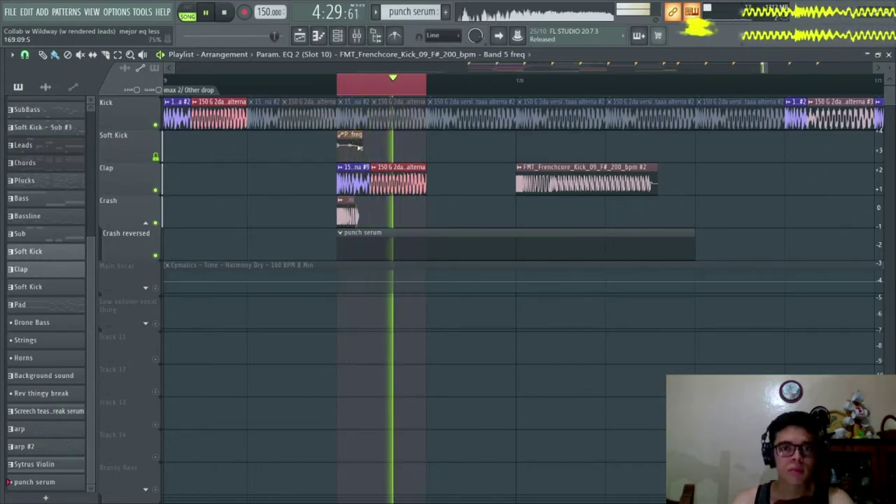
key("space")
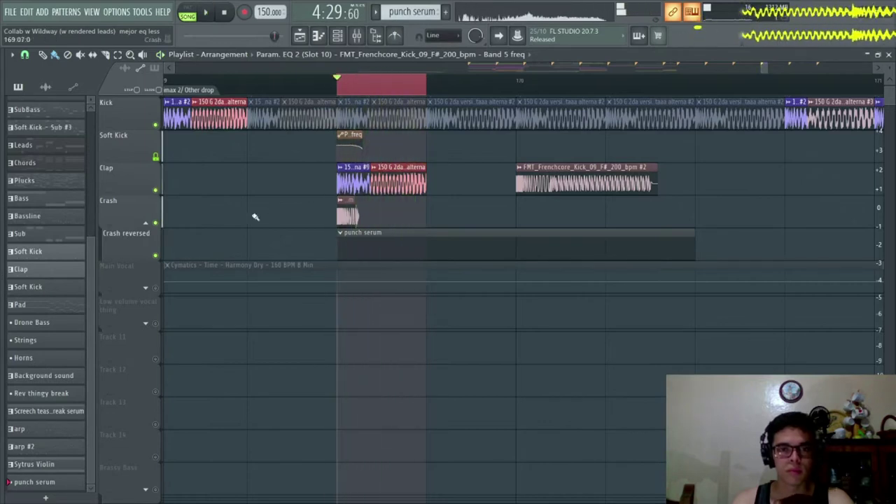
Audition the punch alone by temporarily muting the Clap track's kick, with the track unmuted again at the end.
left_click(156, 190)
key("space")
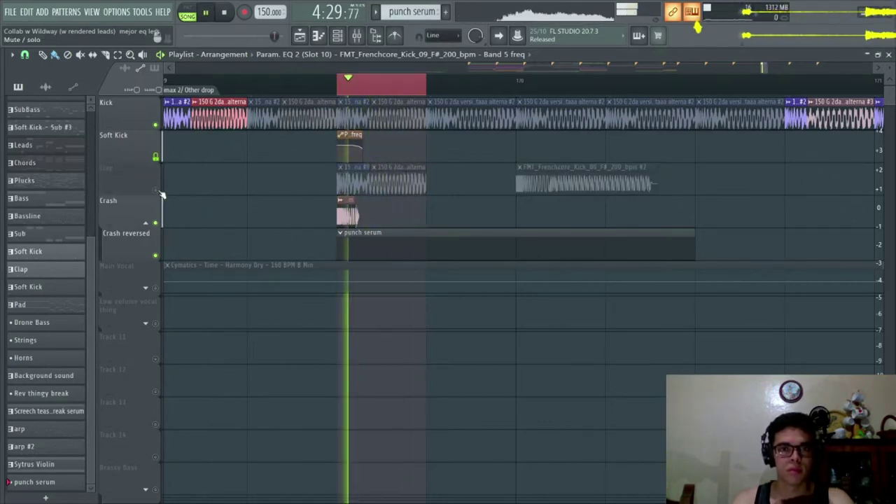
left_click(156, 190)
key("space")
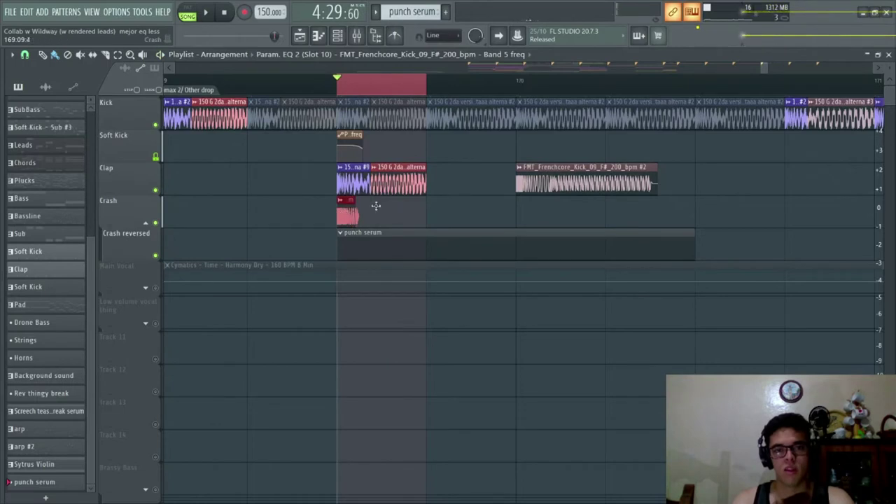
Place a copy of the Frenchcore punch clip right after the kick on the Crash track and make it unique.
left_click(444, 199)
left_click(431, 201)
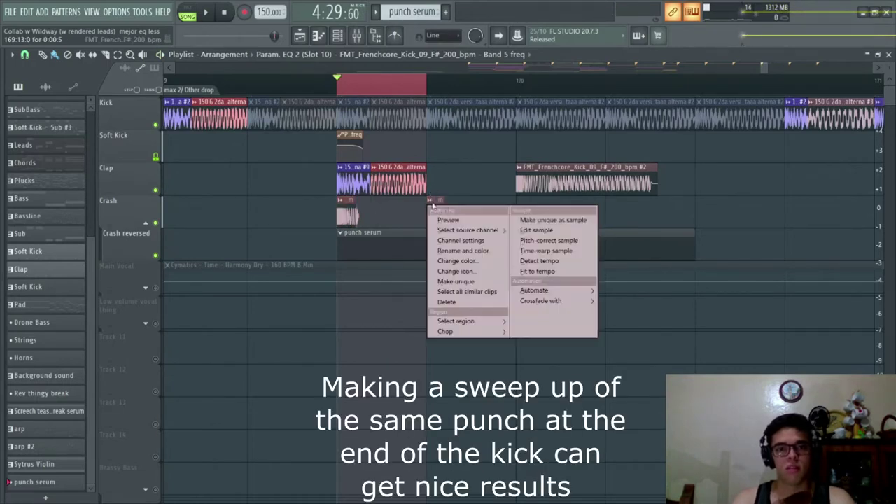
left_click(456, 281)
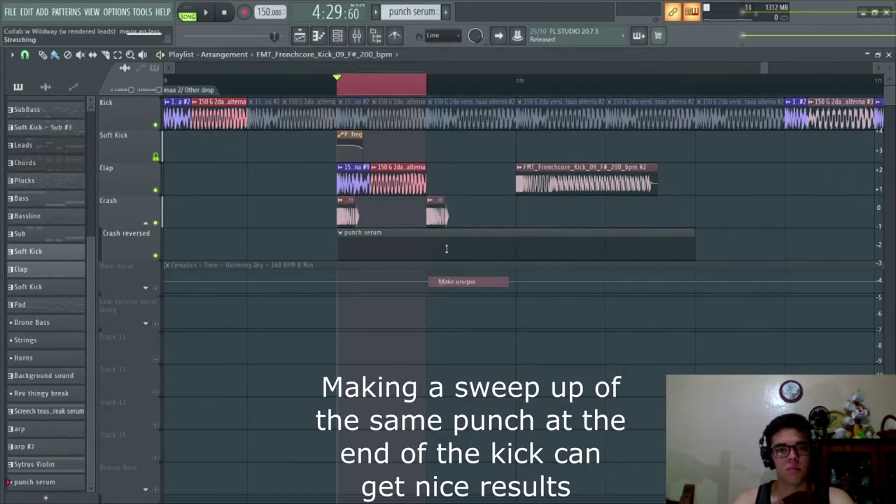
Reverse the unique punch copy's sample in its channel settings.
double_click(431, 211)
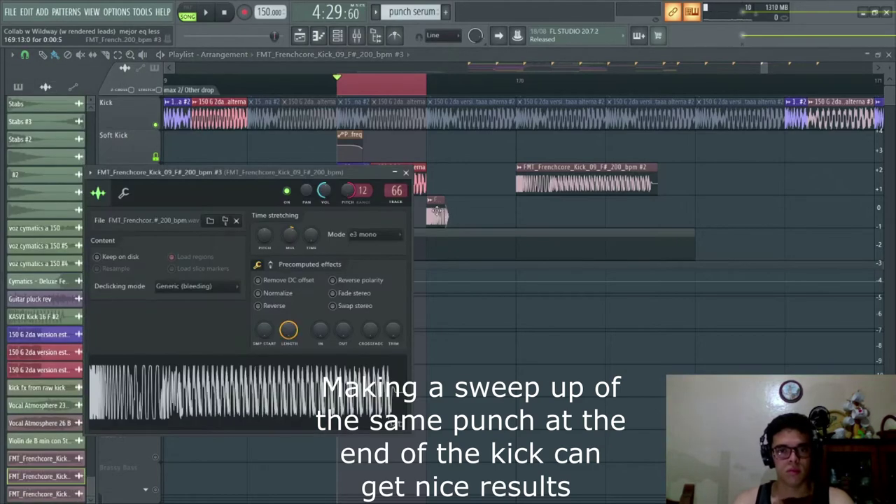
right_click(438, 212)
double_click(435, 210)
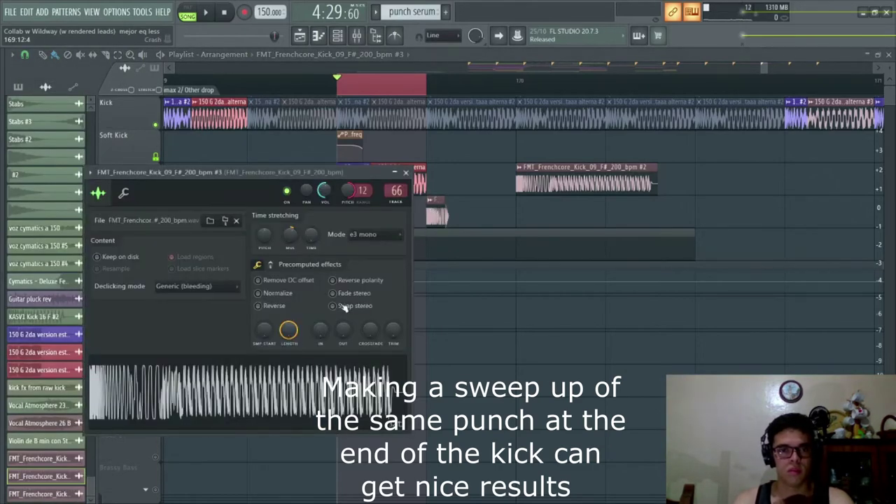
left_click(279, 307)
key("space")
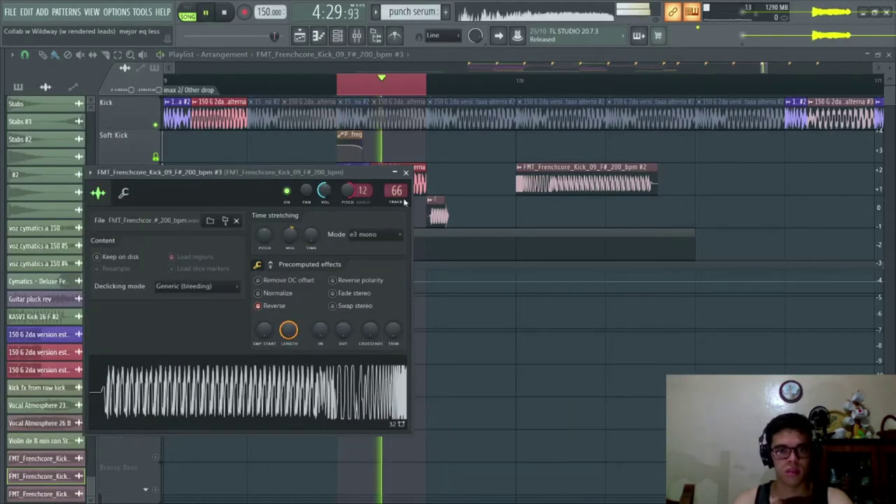
left_click(405, 172)
Move the original punch clip to 169:01:0, and place the reversed copy under the kick, extended to its full sweep and shifted slightly later.
left_click_drag(350, 212, 222, 208)
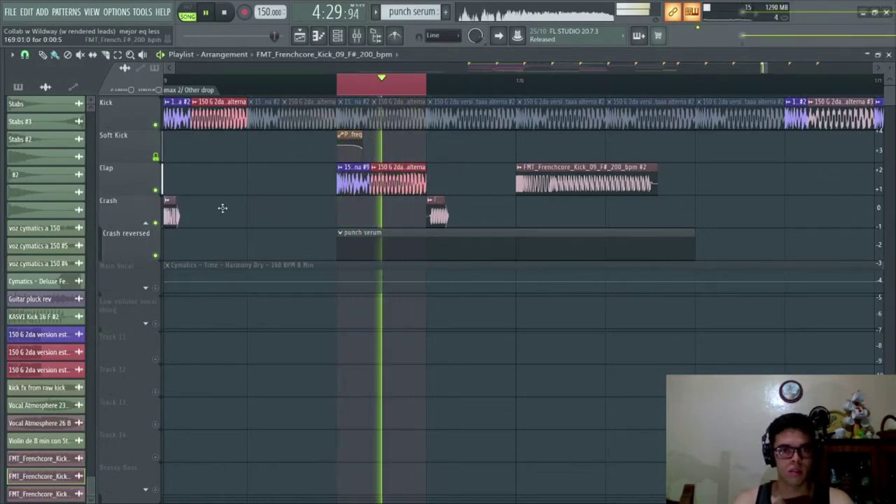
left_click_drag(438, 214, 394, 215)
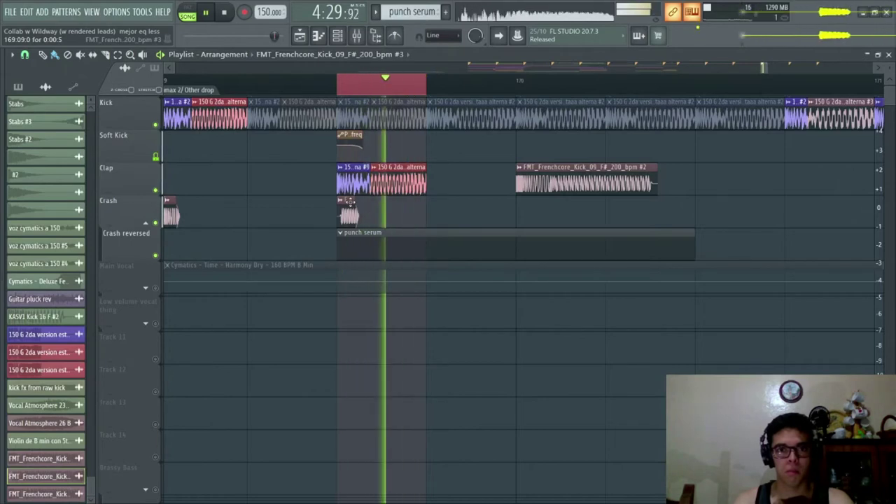
left_click_drag(359, 210, 430, 214)
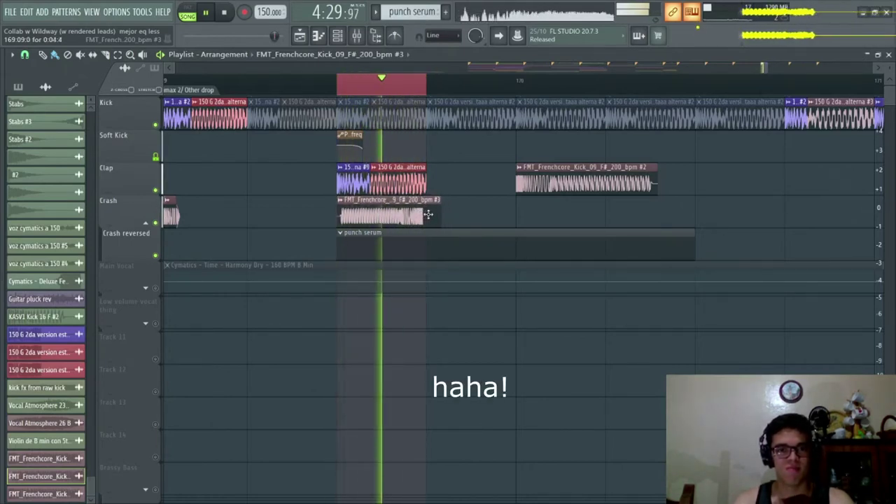
key("space")
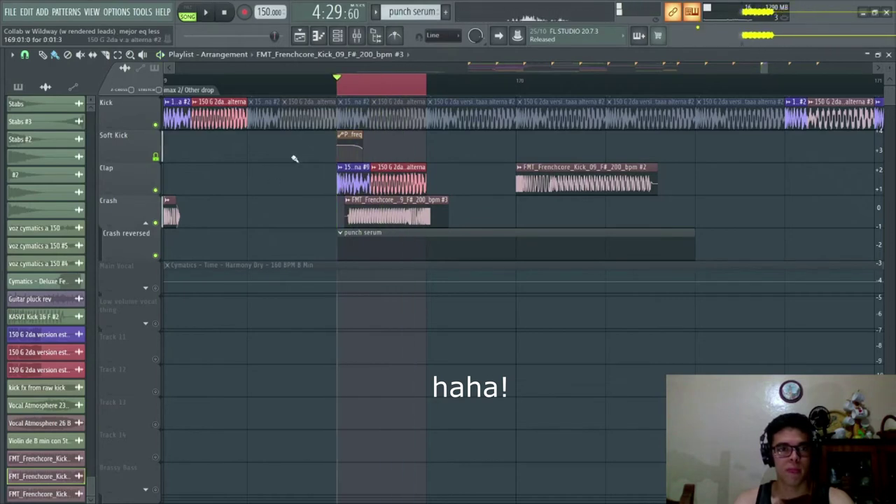
Check the reversed punch's volume setting in its channel settings and audition the loop.
double_click(401, 208)
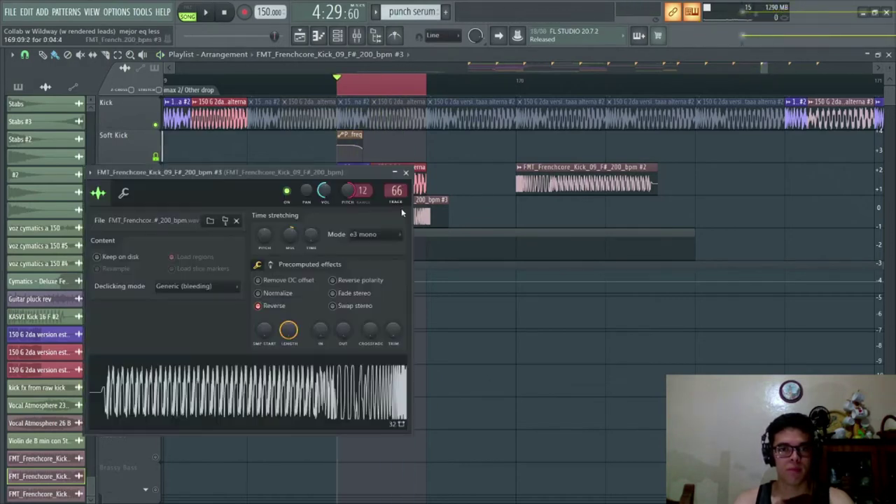
right_click(329, 190)
left_click(326, 189)
left_click(405, 172)
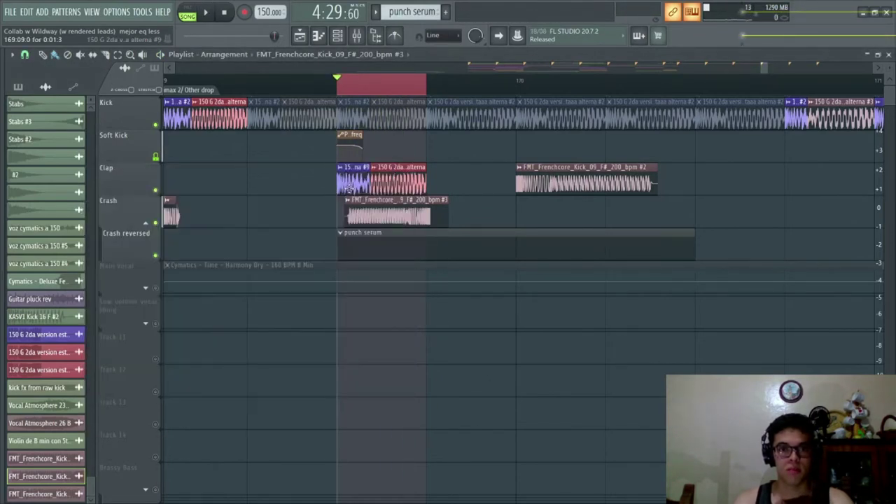
key("space")
key("space")
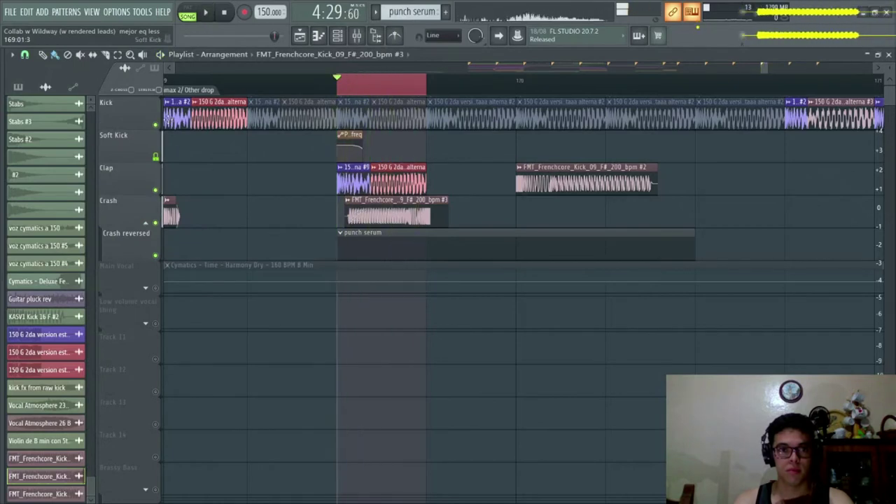
Check the declicking modes available for the reversed punch sample in its channel settings.
double_click(427, 211)
left_click(217, 286)
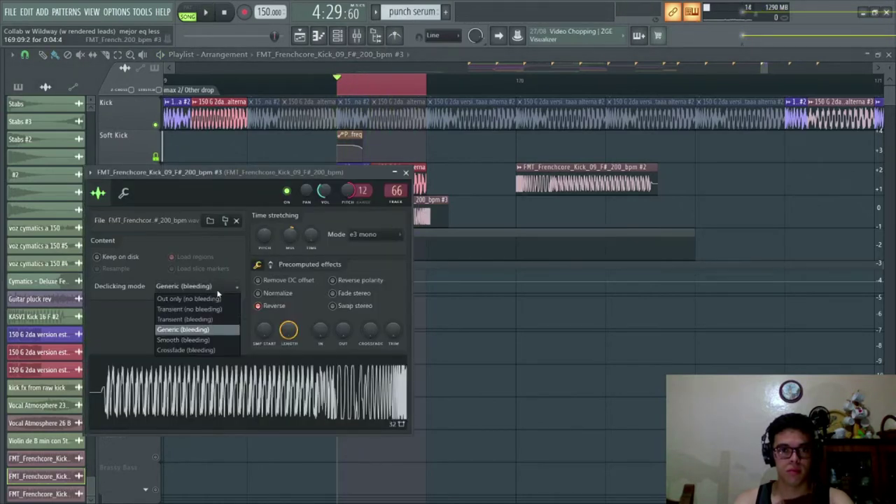
left_click(207, 338)
key("Escape")
Trim the reversed punch clip on the Crash track to a short fragment ending with the kick, auditioning the loop.
key("space")
left_click_drag(394, 221, 425, 205)
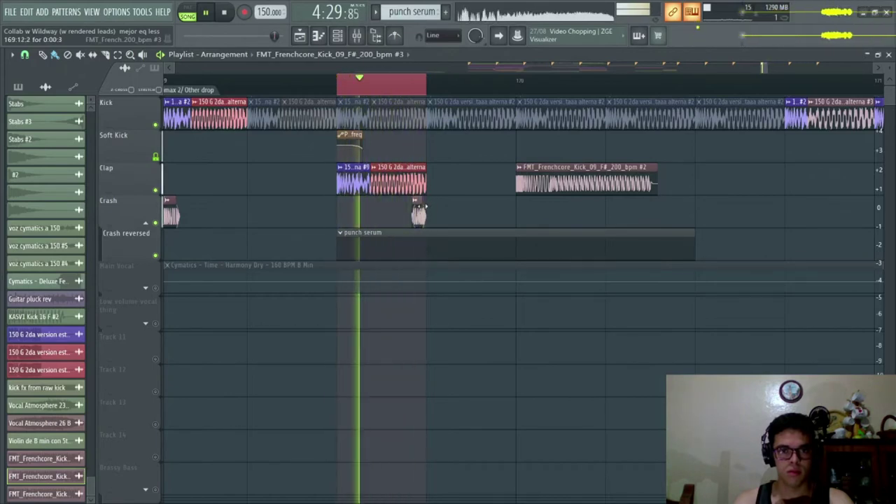
key("space")
Add ring modulation to the reversed punch sample and set its channel pitch to -1200 cents.
right_click(415, 208)
left_click(432, 244)
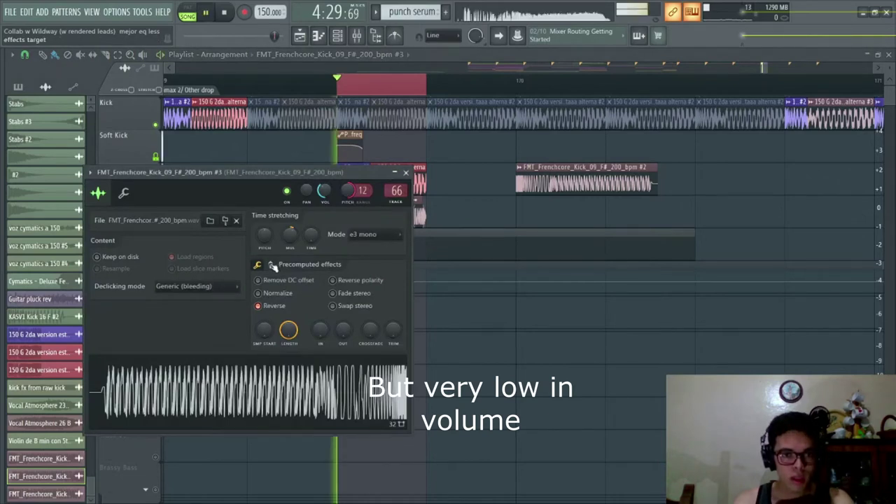
left_click(272, 265)
left_click_drag(318, 293, 336, 292)
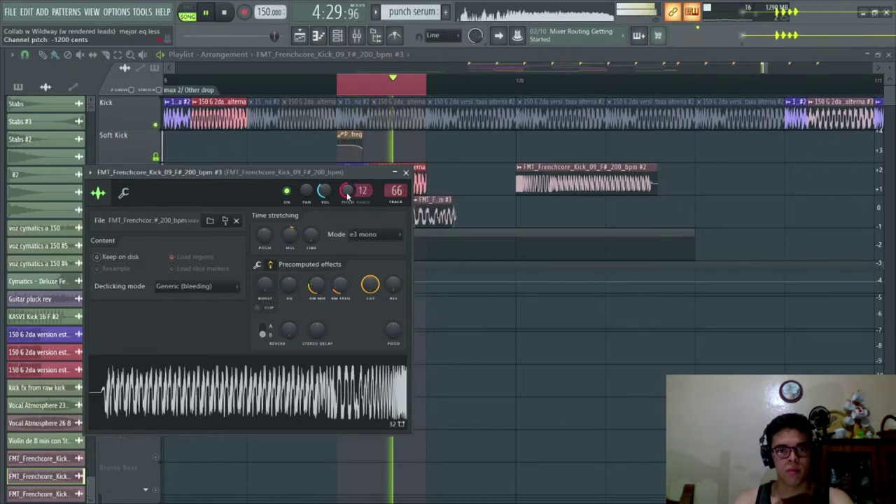
key("Escape")
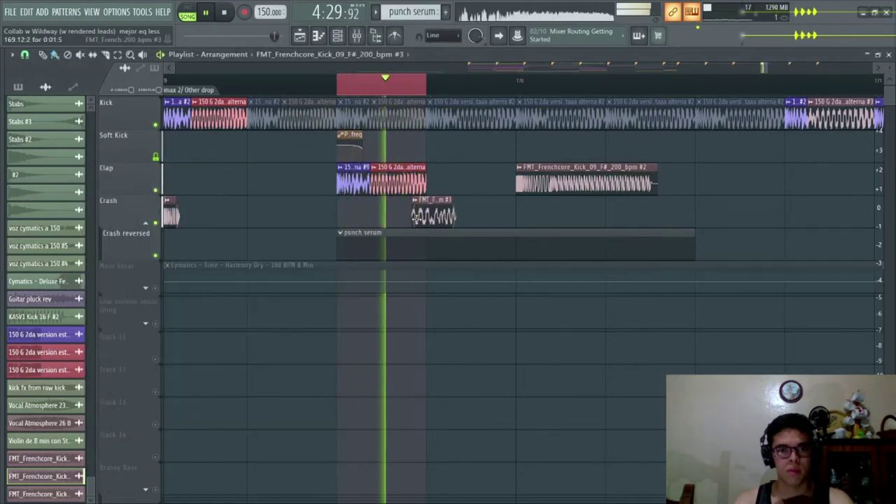
Extend the reversed punch clip on both sides to its full sweep and slide it so the sweep ends near the kick's end.
key("space")
left_click_drag(411, 213, 296, 213)
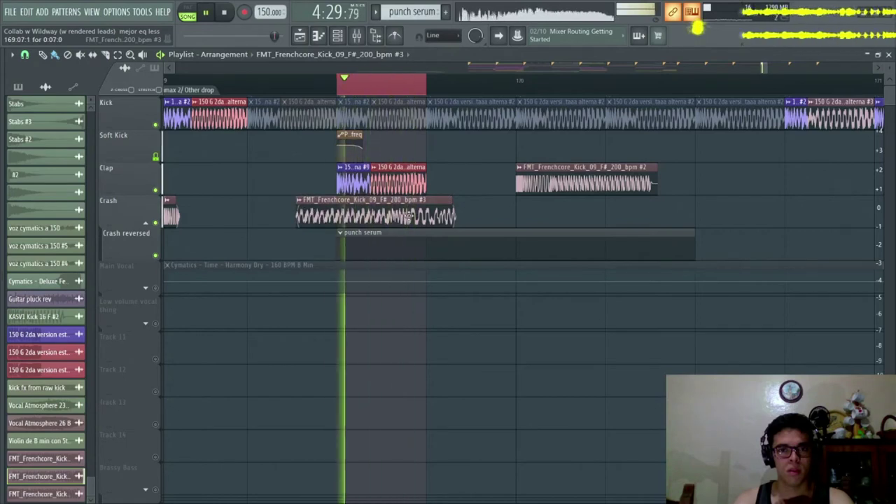
left_click_drag(405, 213, 361, 214)
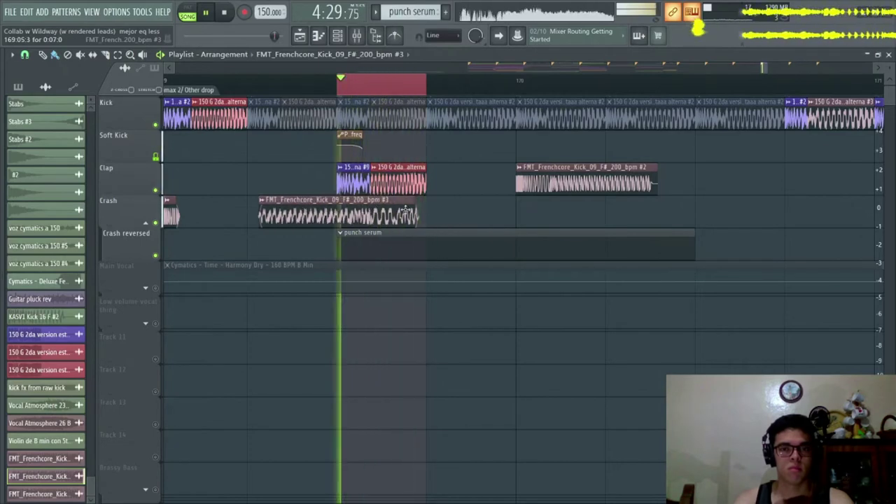
left_click_drag(418, 214, 518, 219)
key("space")
key("space")
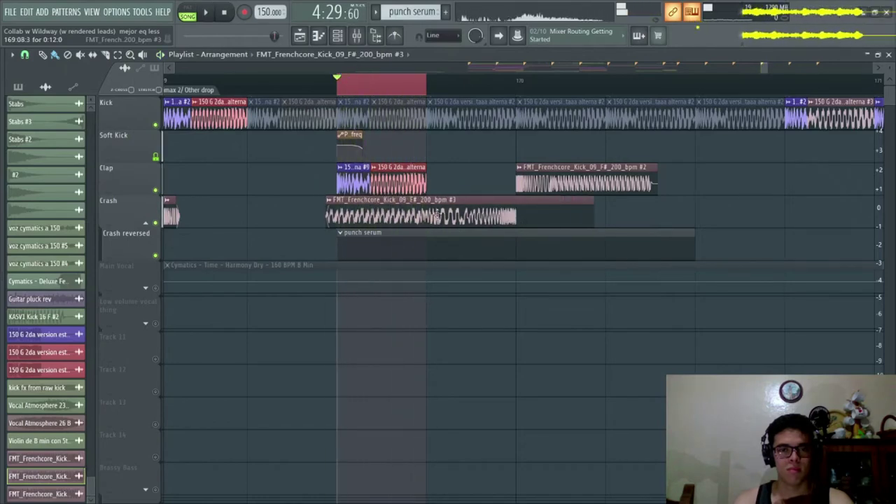
left_click_drag(438, 217, 355, 208)
Shorten the reversed punch sample with its time-stretch multiplier and realign the clip with the kick's end.
double_click(371, 209)
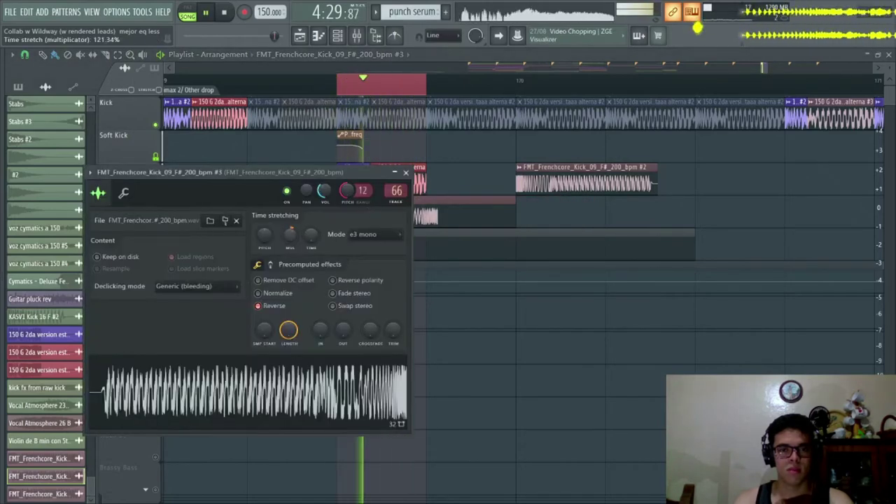
key("Escape")
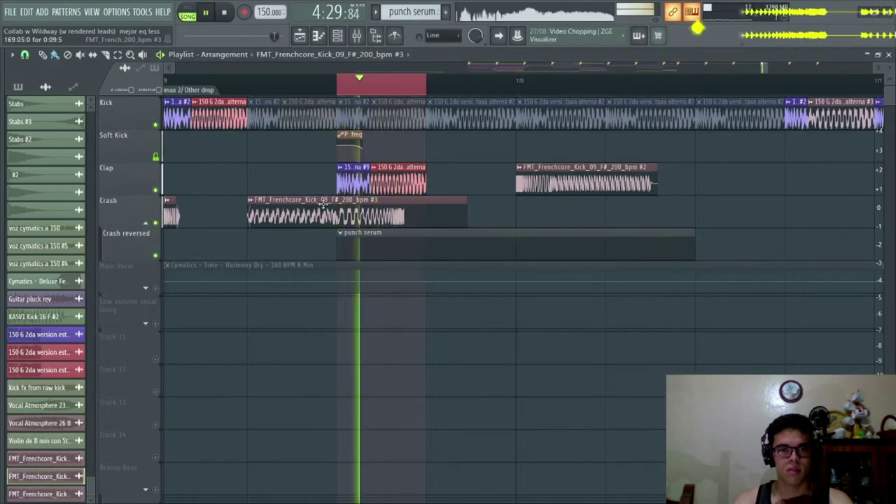
left_click_drag(324, 205, 351, 211)
double_click(351, 216)
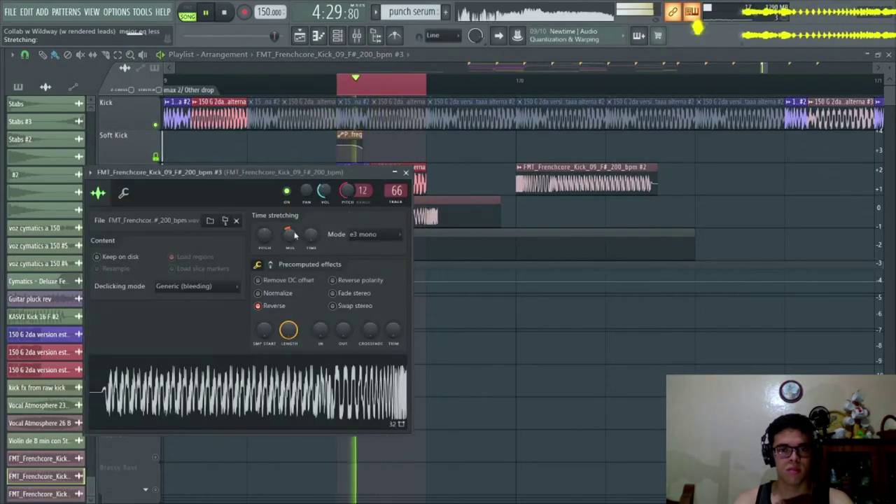
key("Escape")
Trim the stretched reversed punch clip on both sides to a brief sweep just before the kick's end.
left_click_drag(329, 210, 422, 208)
key("space")
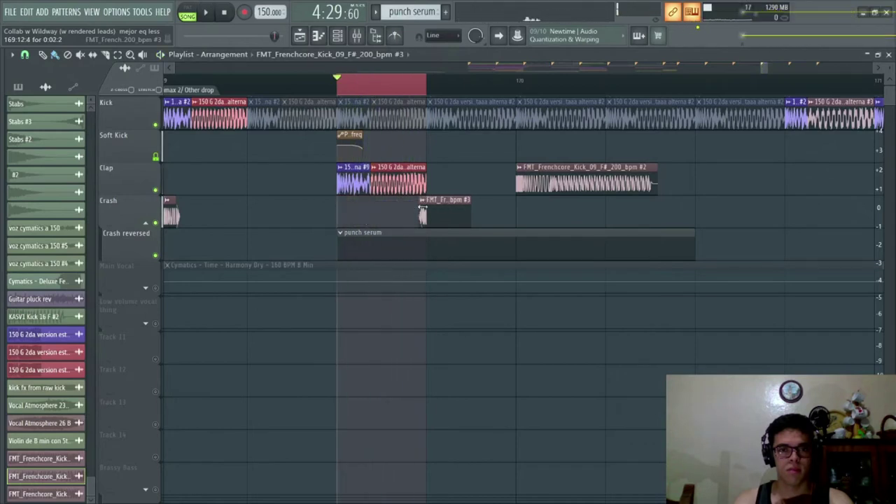
key("space")
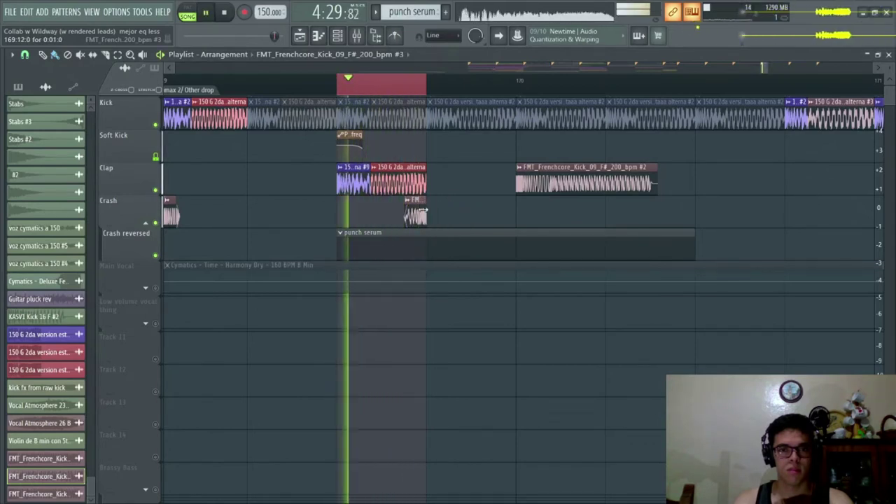
mouse_move(407, 209)
left_mouse_down()
mouse_move(395, 209)
mouse_move(408, 202)
mouse_move(417, 212)
left_mouse_up()
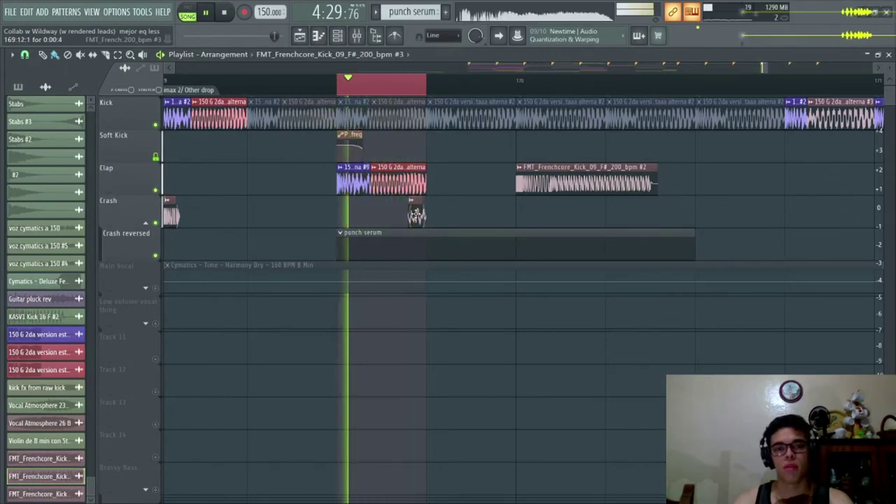
Try a channel volume of 28% on the reversed punch and compare the loop with its clip removed and restored.
double_click(417, 212)
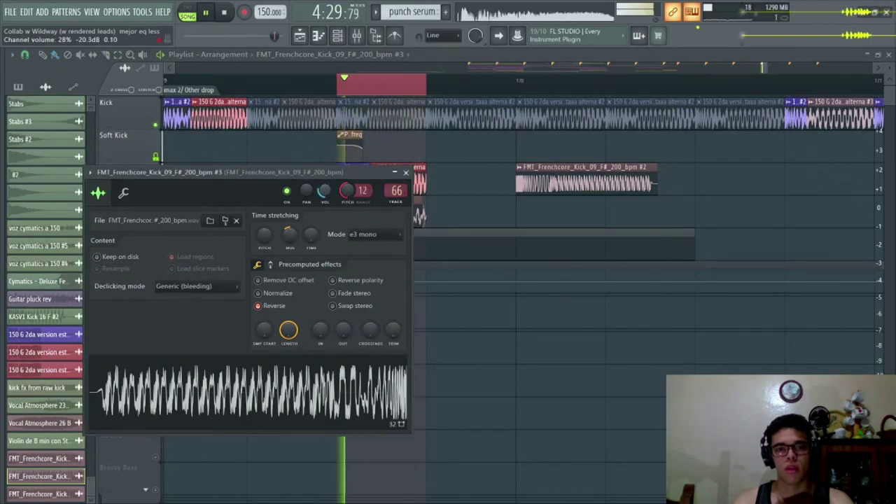
left_click(406, 172)
right_click(415, 213)
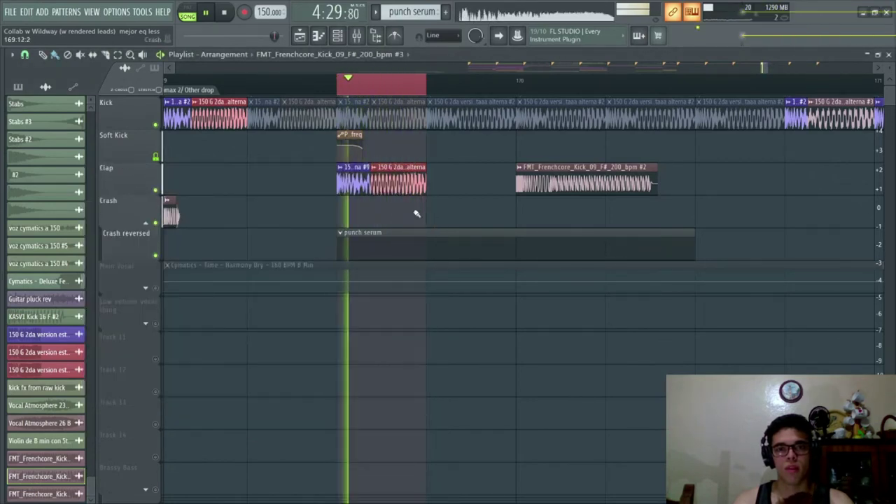
key("ctrl+z")
Move the original punch clip from bar 169 to the loop start under the kick, and set the reversed punch's channel volume to 9%.
scroll(242, 221, "left", 1)
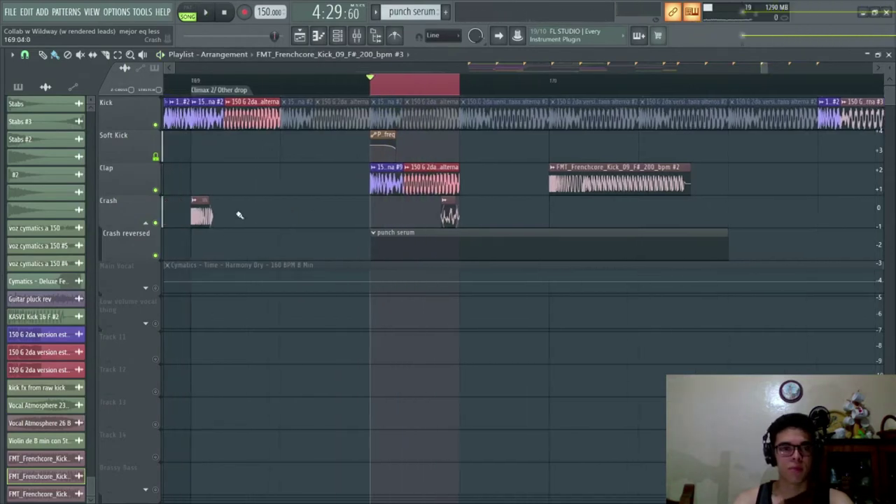
left_click_drag(213, 239, 196, 206)
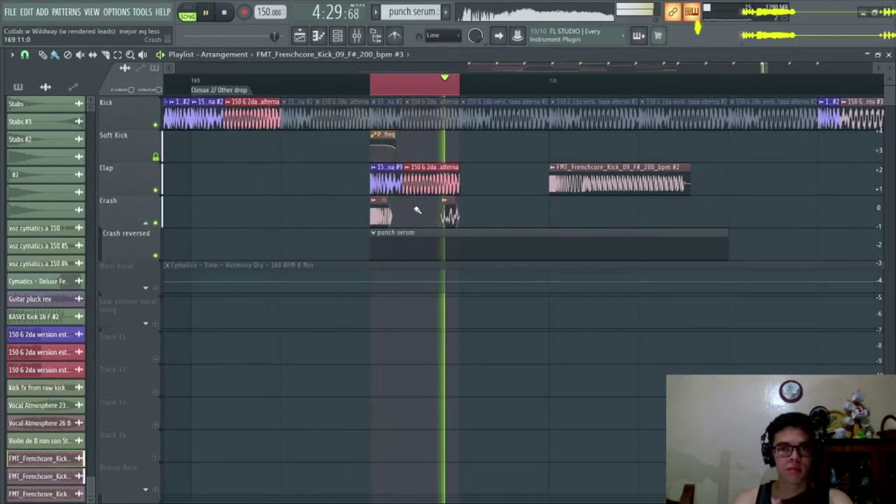
left_click(442, 210)
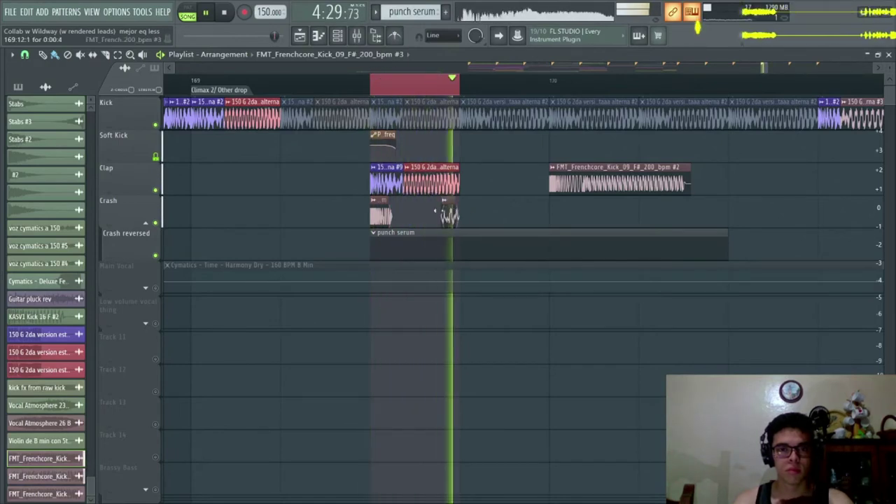
double_click(446, 210)
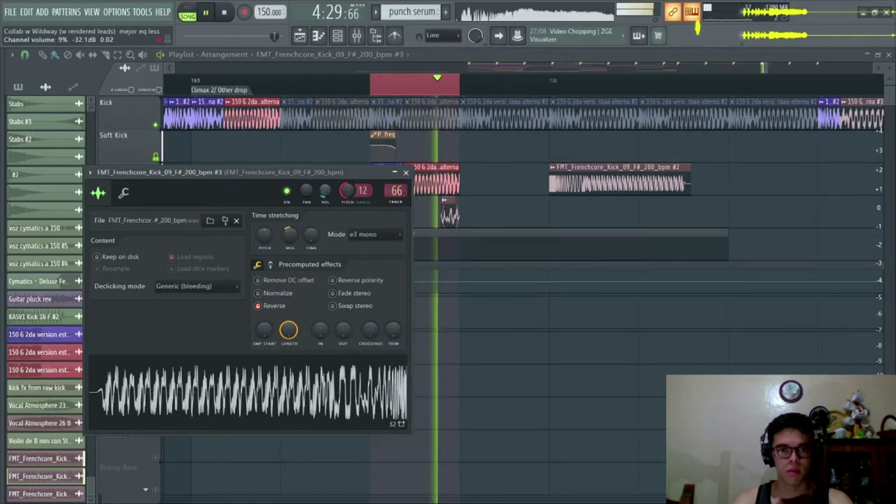
key("Escape")
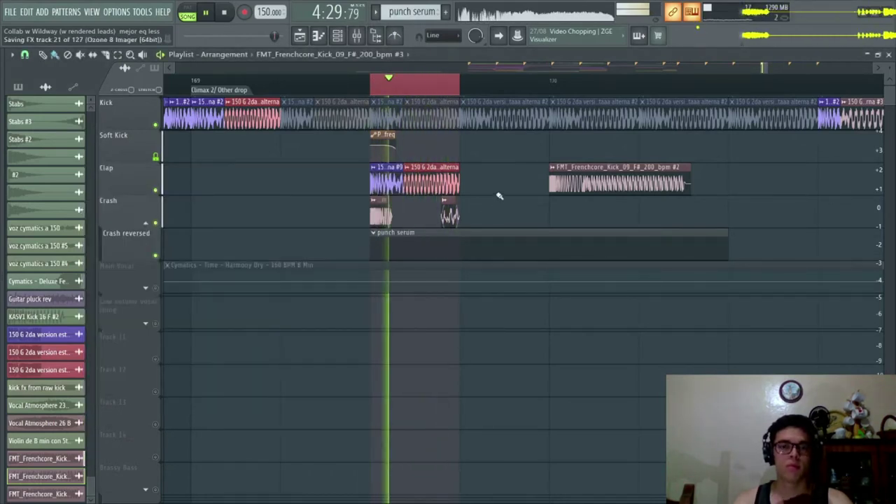
Move the FMT_Frenchcore_Kick #2 clip from the Clap track to the Crash track about a quarter bar after bar 171, and audition the kick.
scroll(498, 90, "down", 3)
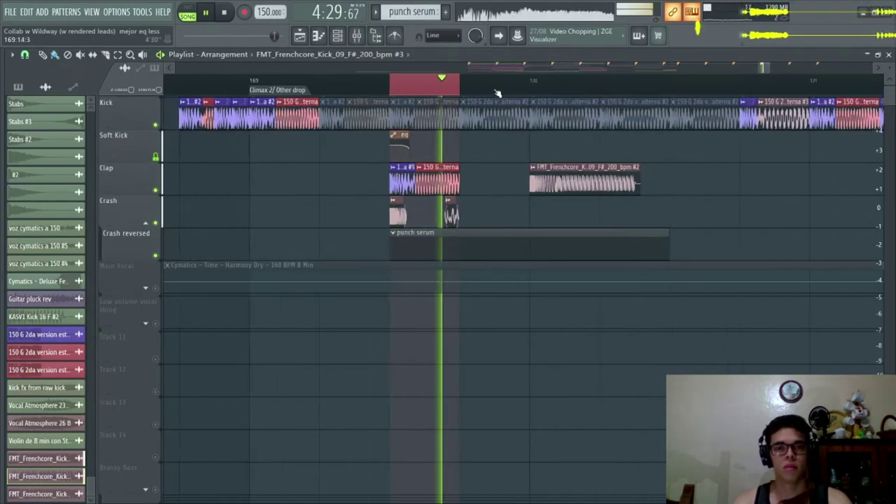
key("space")
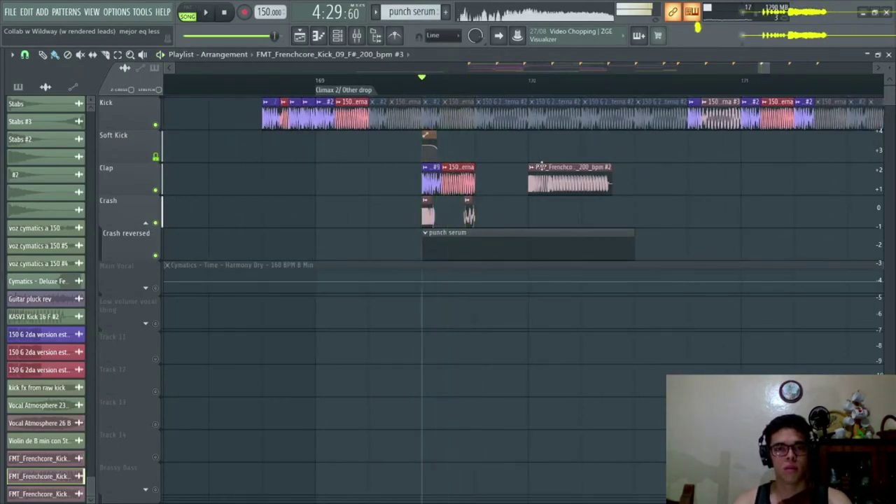
left_click_drag(552, 178, 818, 179)
left_click_drag(817, 212, 817, 203)
key("space")
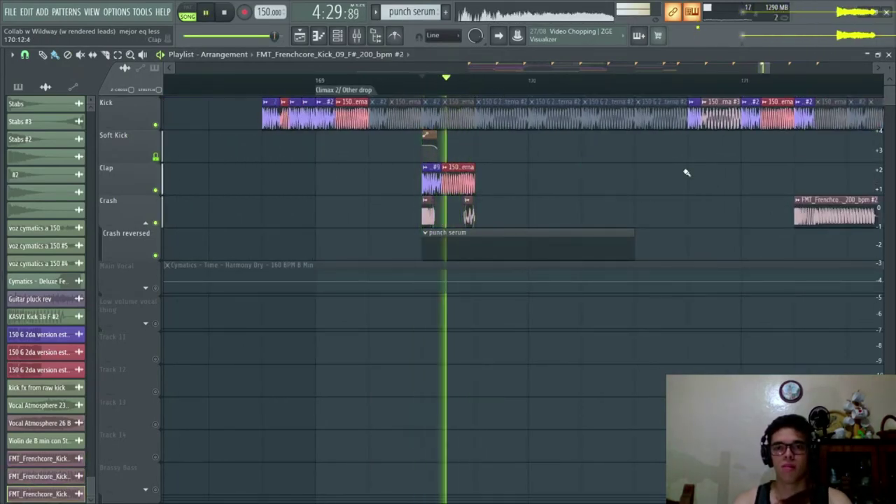
Add Fruity Balance after Fruity Reeverb in slot 3 of mixer Insert 69.
scroll(426, 93, "up", 3)
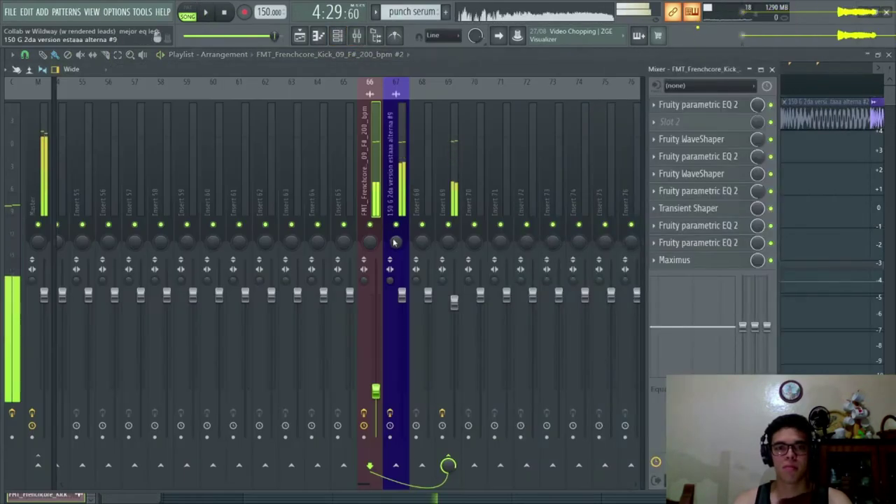
left_click(356, 36)
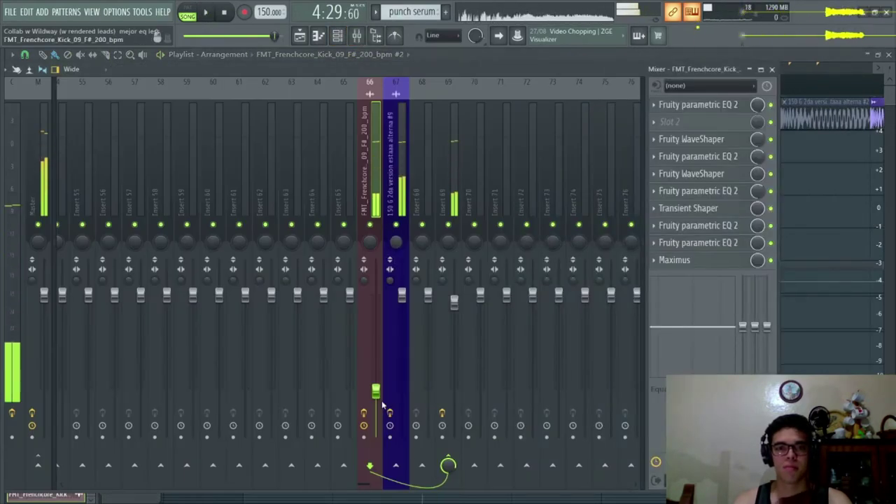
mouse_move(453, 301)
left_mouse_down()
mouse_move(454, 334)
mouse_move(455, 302)
left_mouse_up()
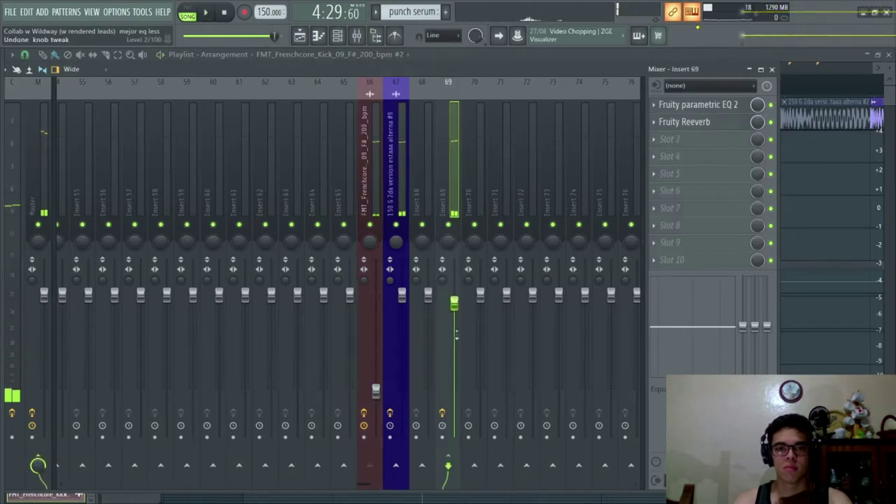
left_click(694, 139)
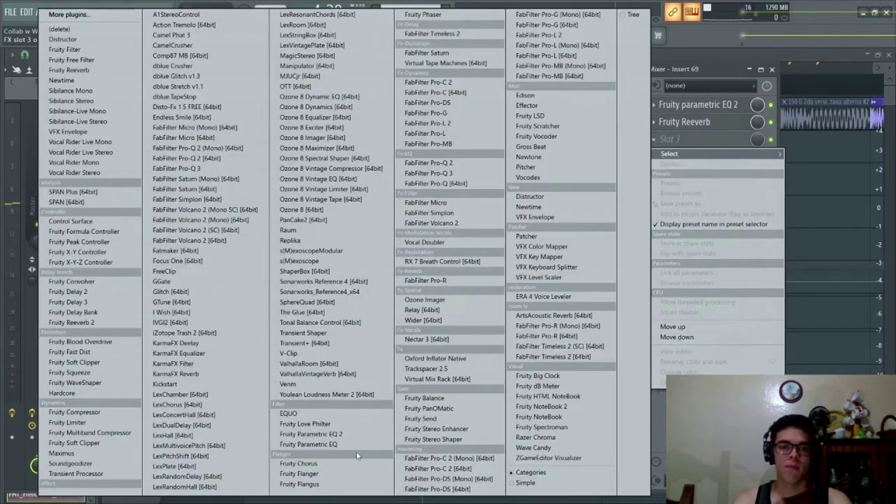
left_click(440, 400)
Adjust the Fruity Balance volume on Insert 69 to around -0.4 dB while auditioning the loop.
key("space")
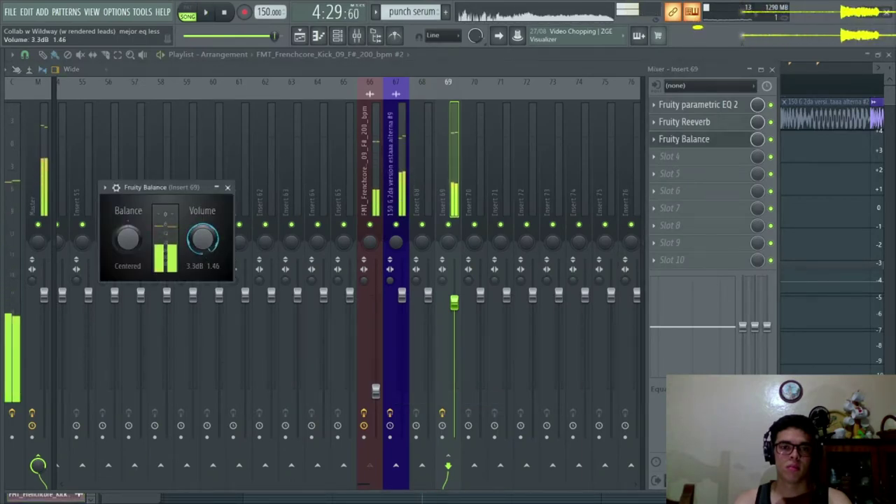
left_click_drag(203, 238, 202, 221)
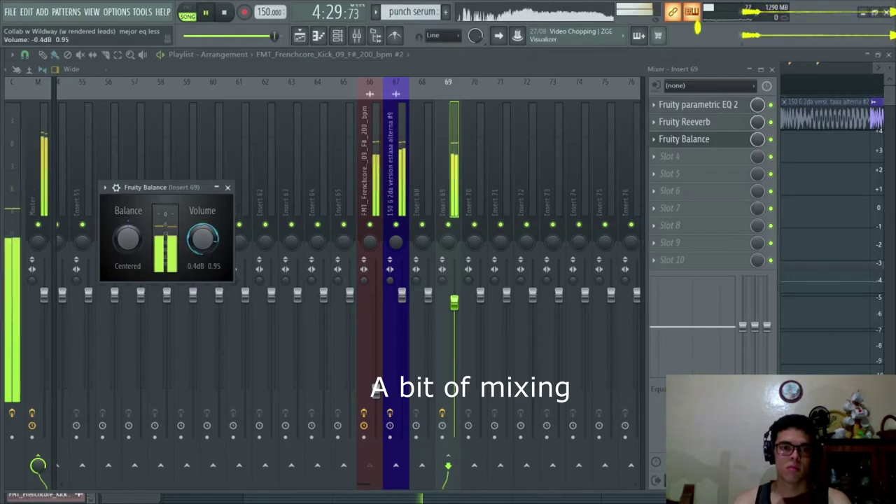
left_click_drag(202, 239, 202, 235)
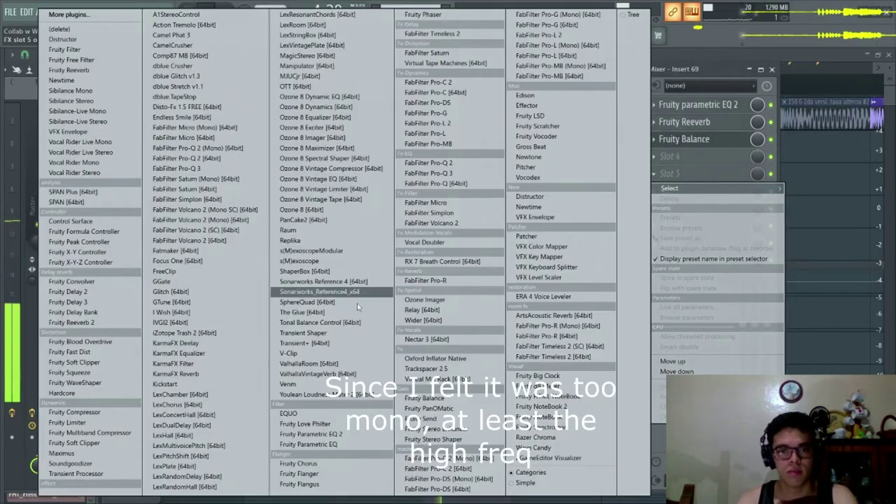
Add Ozone Imager in slot 5 of Insert 69 with a width of 24.5 and Stereoize enabled at amount 8.9.
left_click(424, 299)
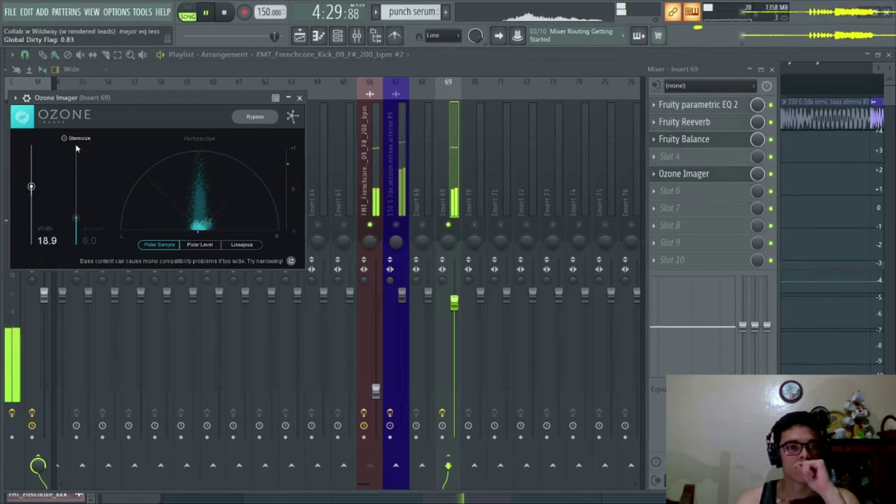
left_click_drag(30, 187, 33, 145)
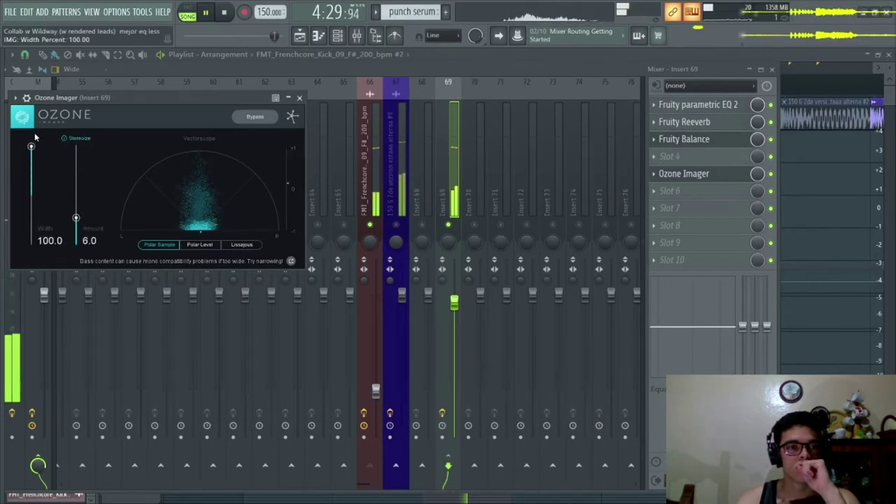
left_click_drag(50, 263, 44, 187)
left_click_drag(77, 223, 86, 240)
mouse_move(30, 190)
left_mouse_down()
mouse_move(31, 173)
mouse_move(31, 184)
left_mouse_up()
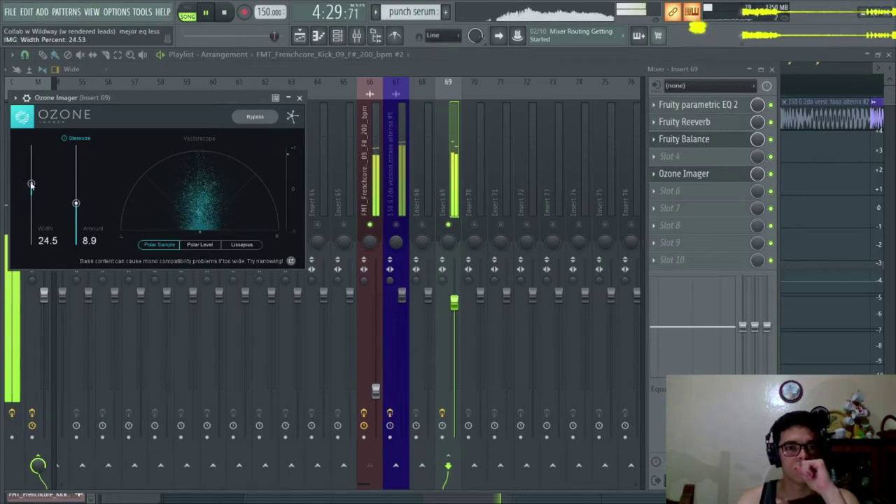
left_click(728, 179)
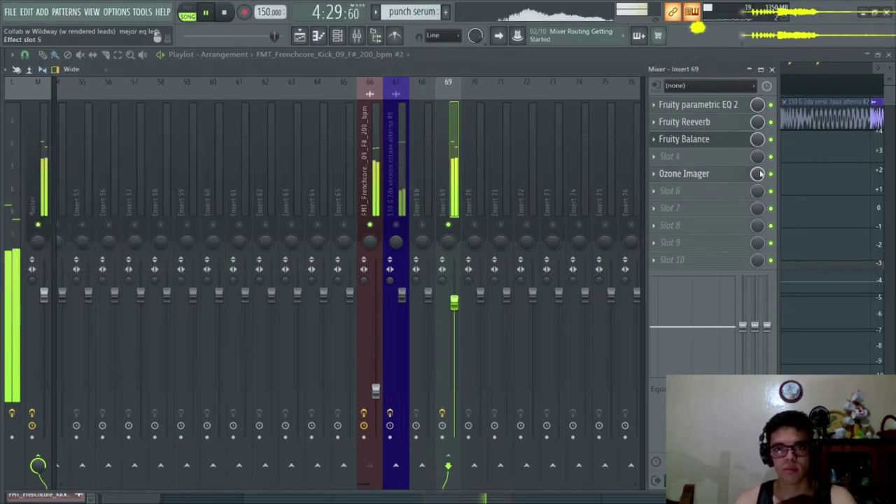
Inspect the looped punch's frequency spectrum with SPAN on the Master track.
left_click(46, 175)
left_click(713, 159)
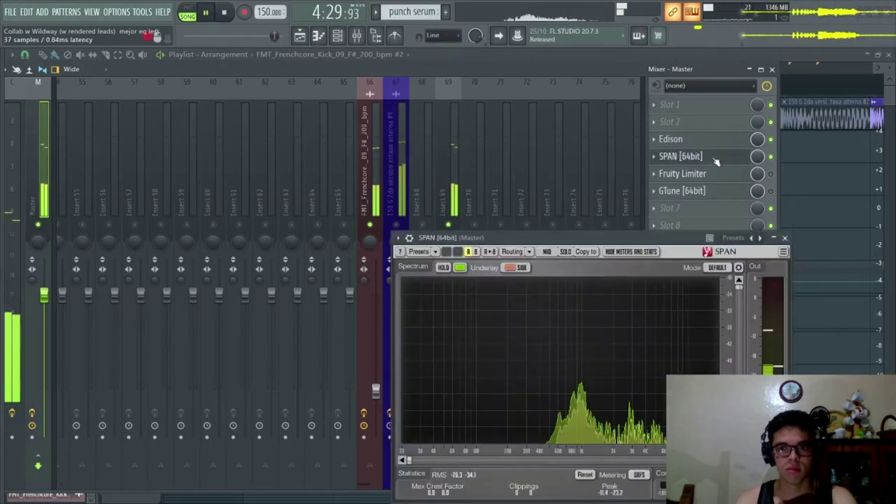
left_click(715, 160)
Toggle the Ozone Imager on Insert 69 and replay the loop to compare the sound, adjusting the listening volume.
left_click(451, 159)
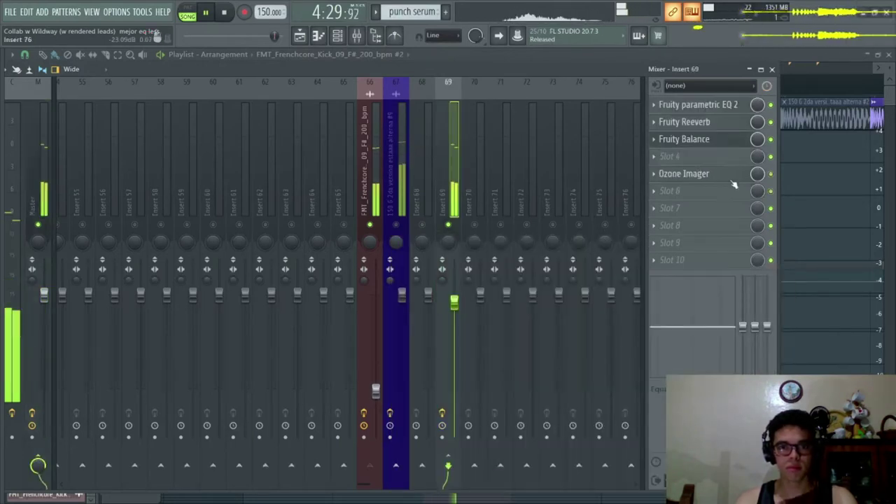
left_click(771, 175)
key("space")
key("space")
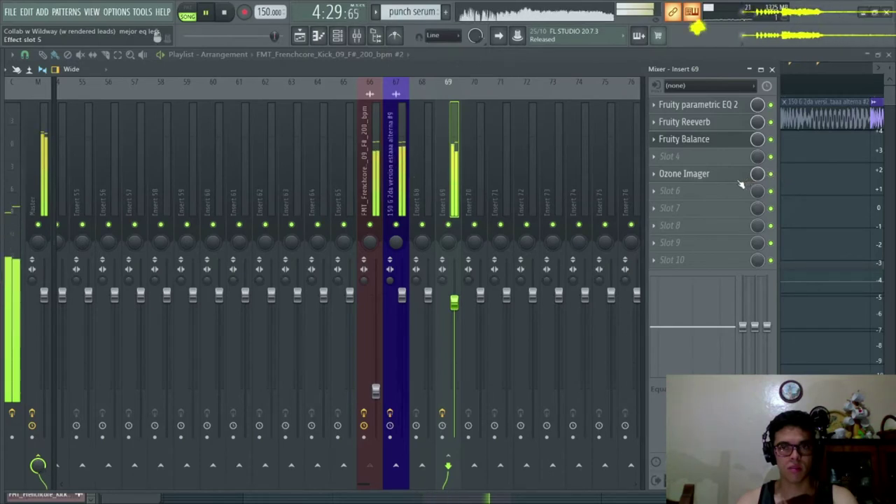
key("XF86AudioLowerVolume")
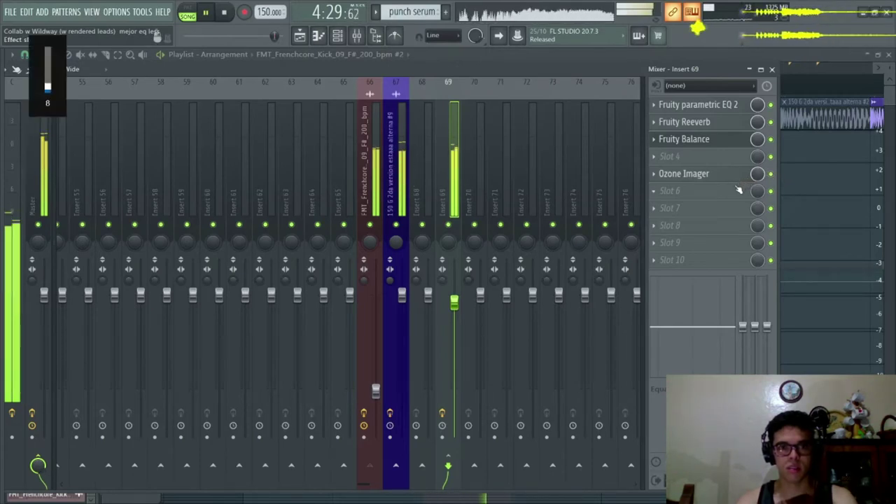
key("XF86AudioRaiseVolume")
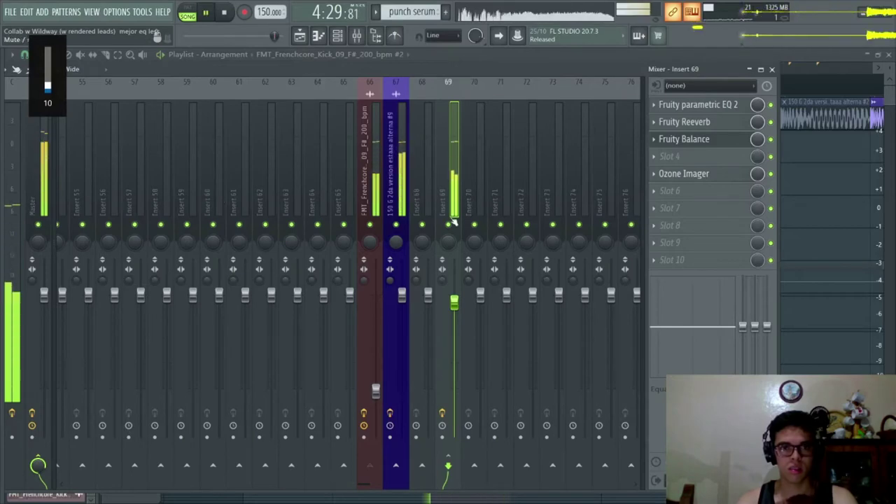
Review the sample settings of the reversed Frenchcore kick clip on the Crash track and the effects on Insert 66.
key("F5")
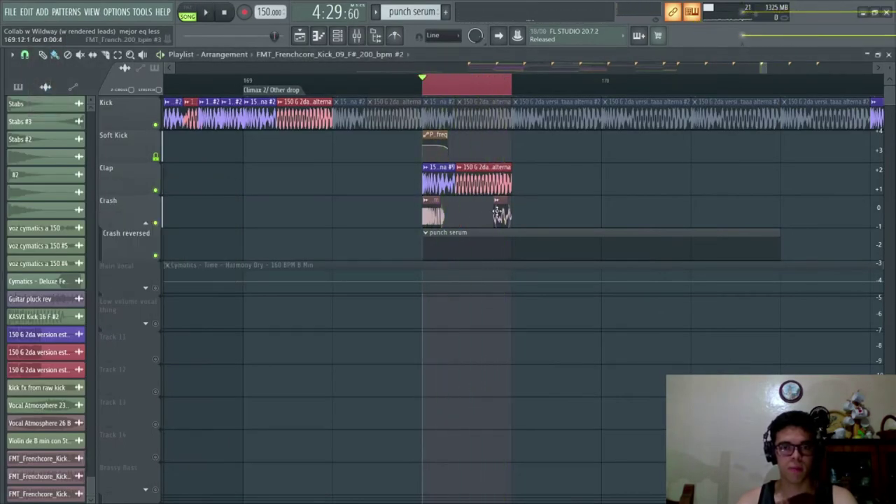
key("F9")
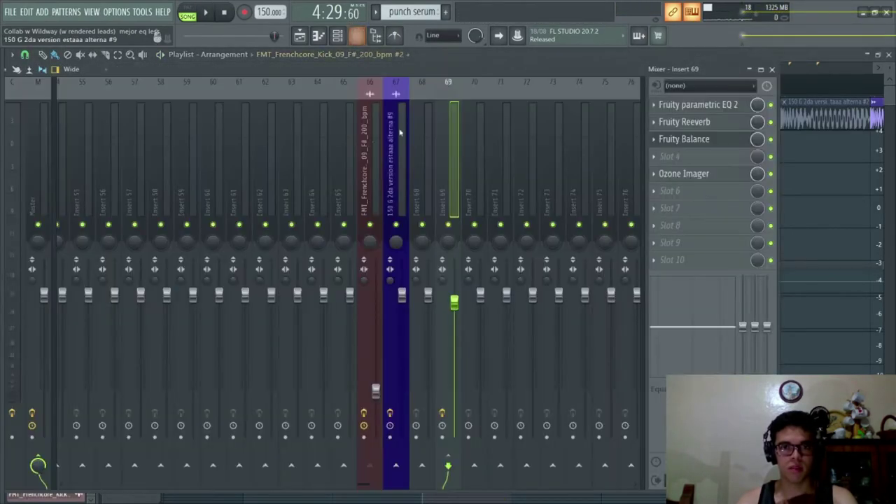
key("space")
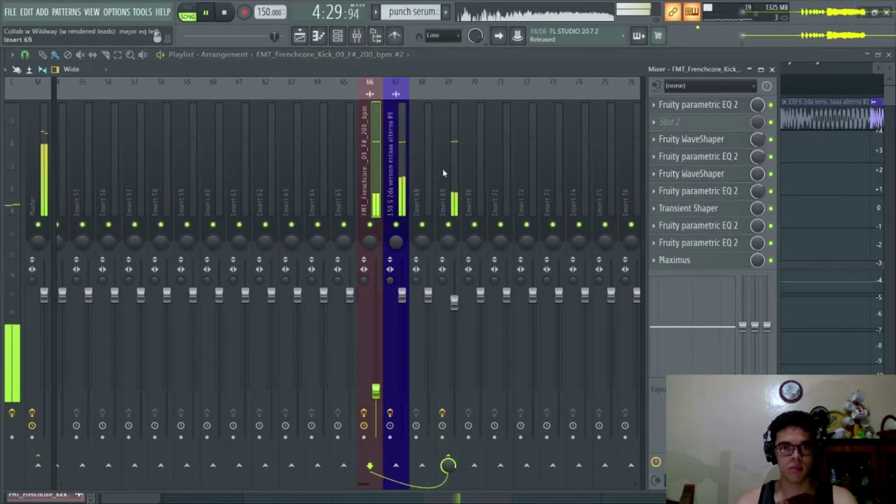
key("F5")
double_click(500, 209)
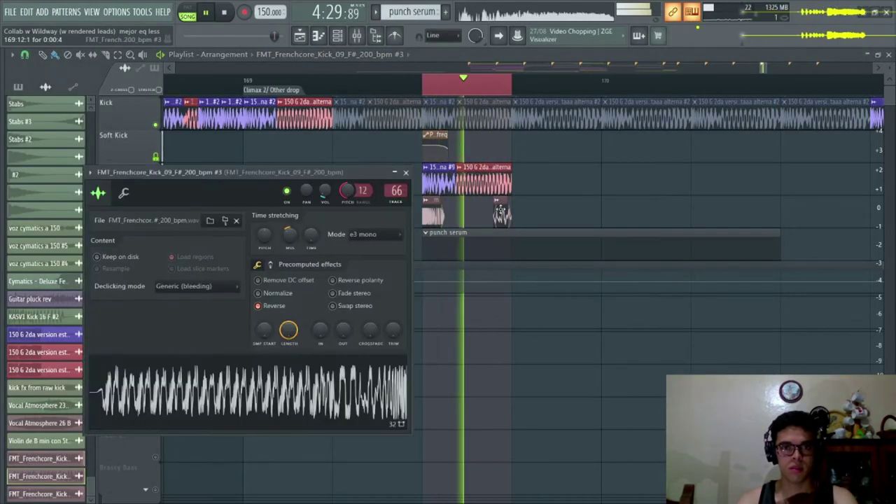
key("Escape")
left_click(362, 38)
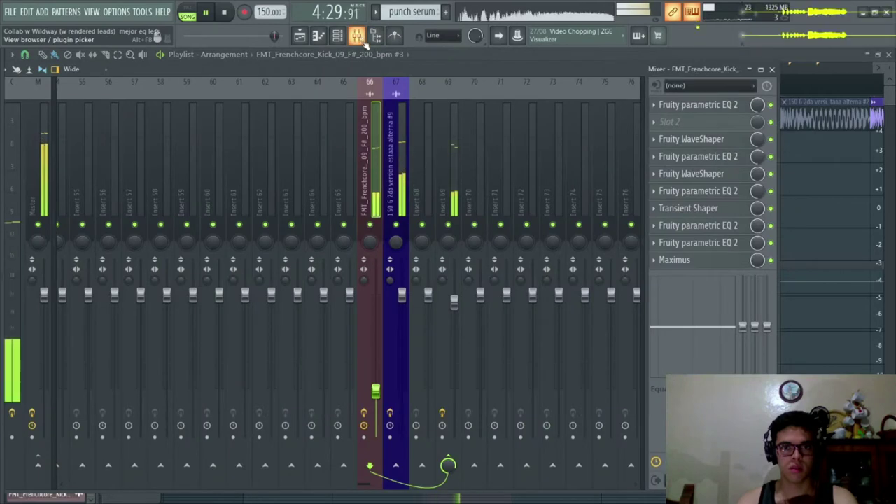
Audition the loop through Insert 69 and review its Ozone Imager settings.
key("space")
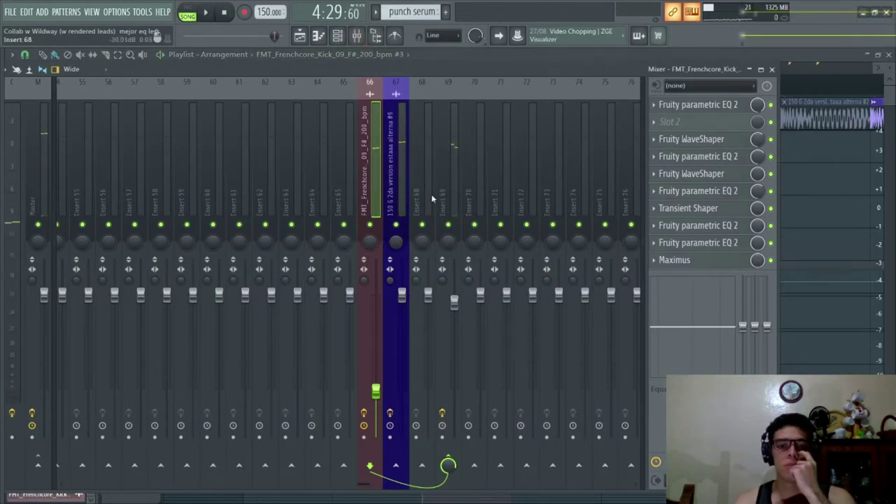
key("space")
left_click(445, 200)
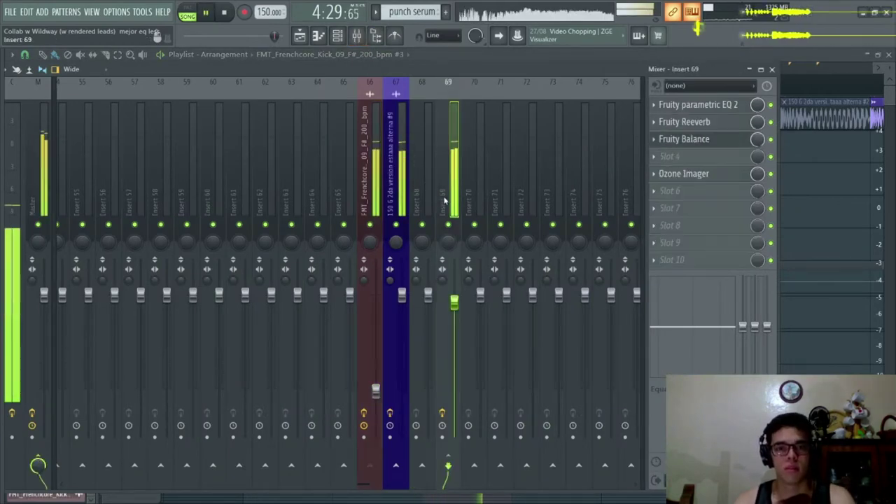
key("space")
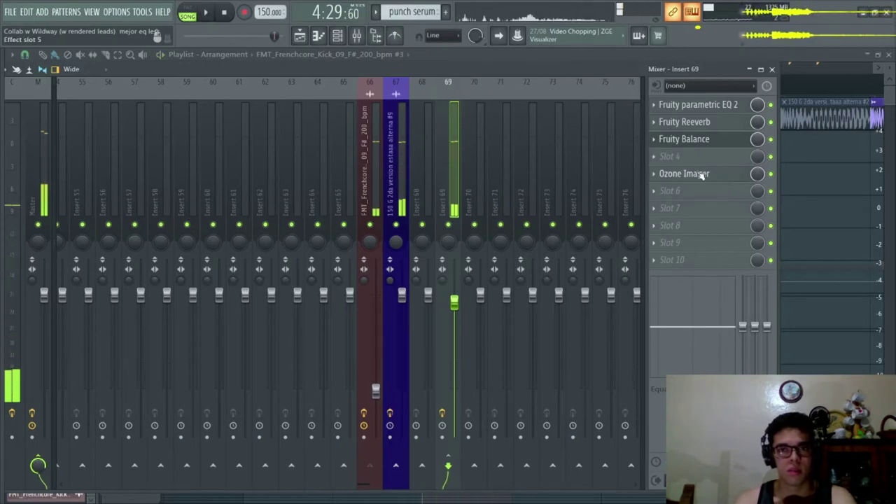
left_click(702, 175)
key("space")
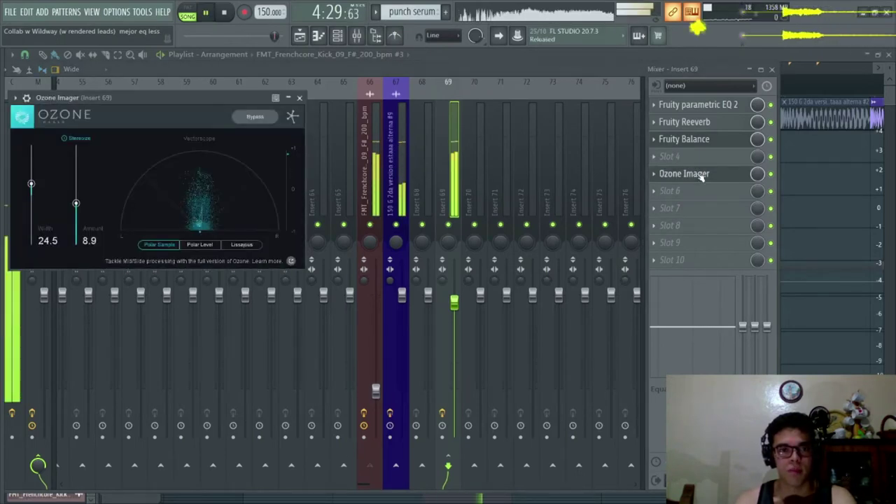
left_click(700, 175)
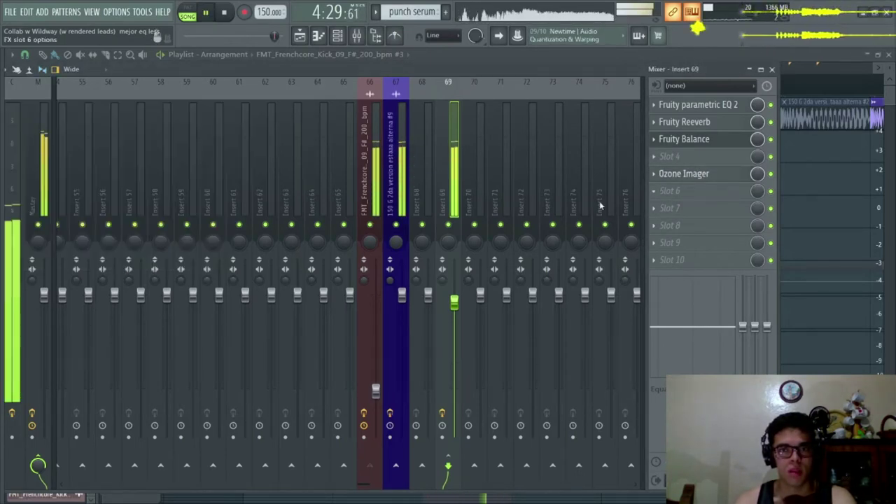
Set the Insert 69 fader to about -1.1 dB and replay the loop.
mouse_move(455, 301)
left_mouse_down()
mouse_move(454, 387)
mouse_move(454, 256)
mouse_move(454, 308)
left_mouse_up()
key("space")
key("space")
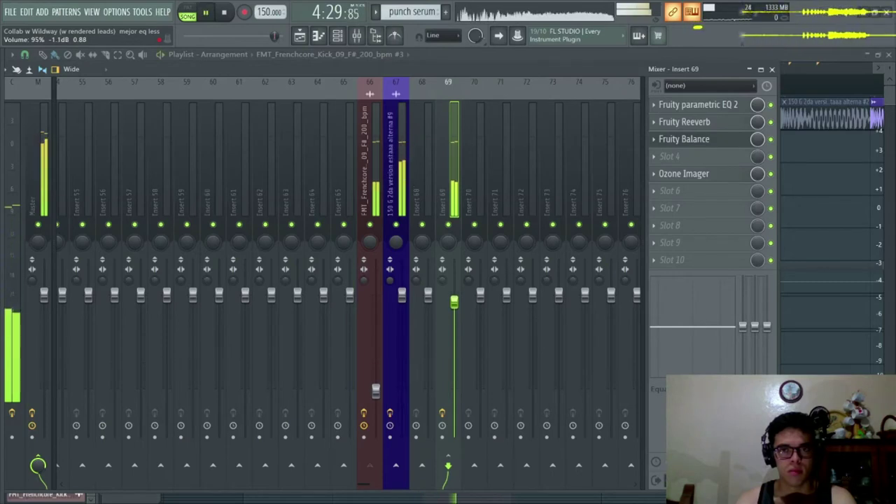
Check the adjusted mix's spectrum with SPAN on the Master track during playback.
left_click(50, 167)
left_click(713, 156)
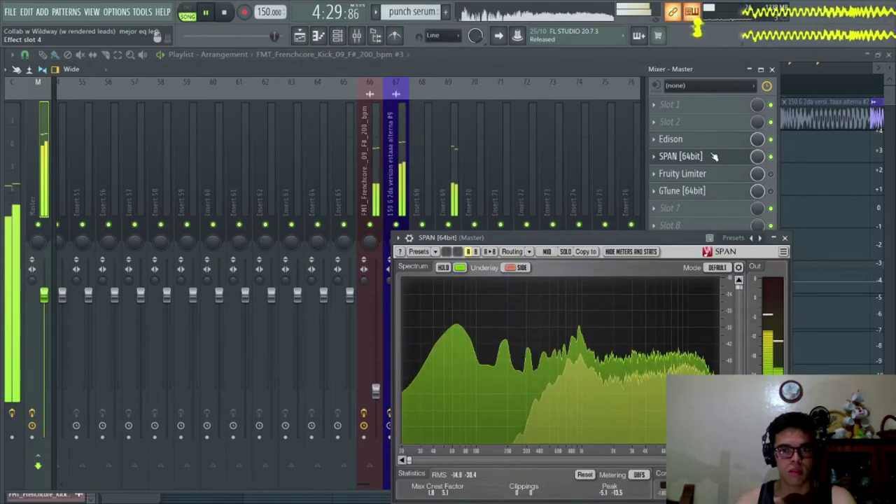
left_click(713, 156)
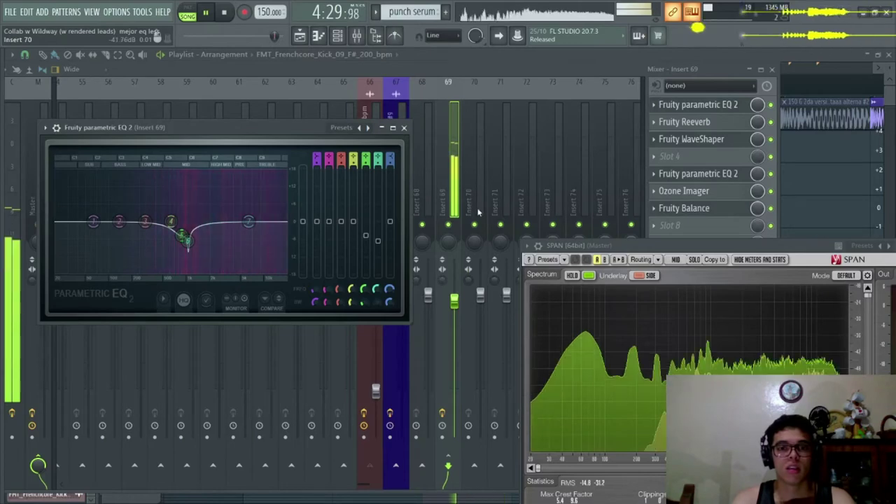
Stop the loop and preview the reference sample KASV1 Kick 18 A# (Victim Of Society) from the browser.
key("space")
mouse_move(41, 255)
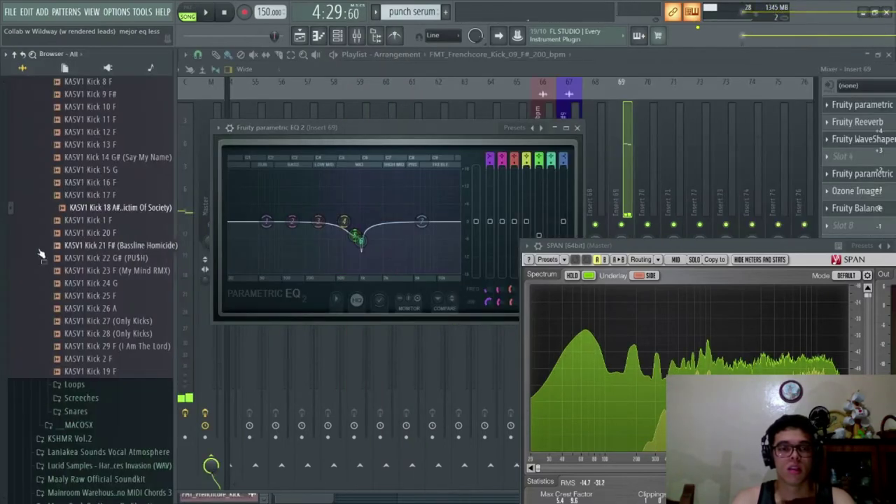
left_click(108, 209)
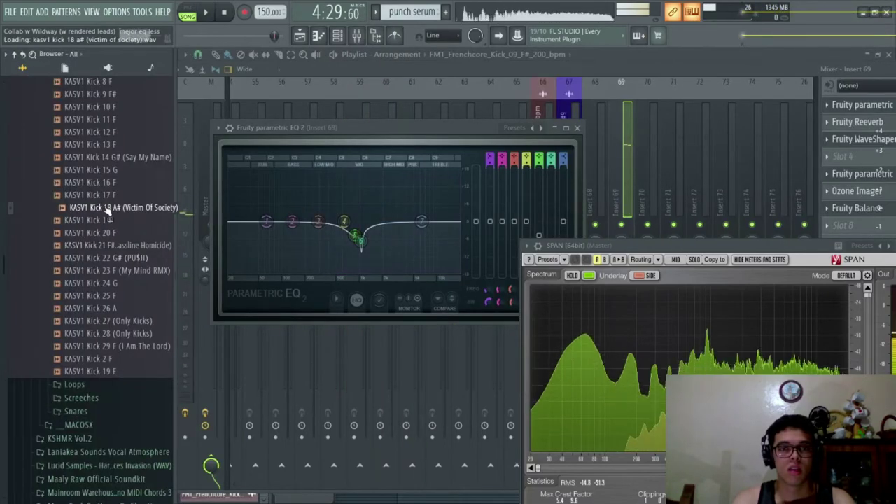
Audition the reference samples KASV1 Kick 17 F, 16 F and 15 G and compare them with the project's kick.
left_click(109, 195)
left_click(115, 182)
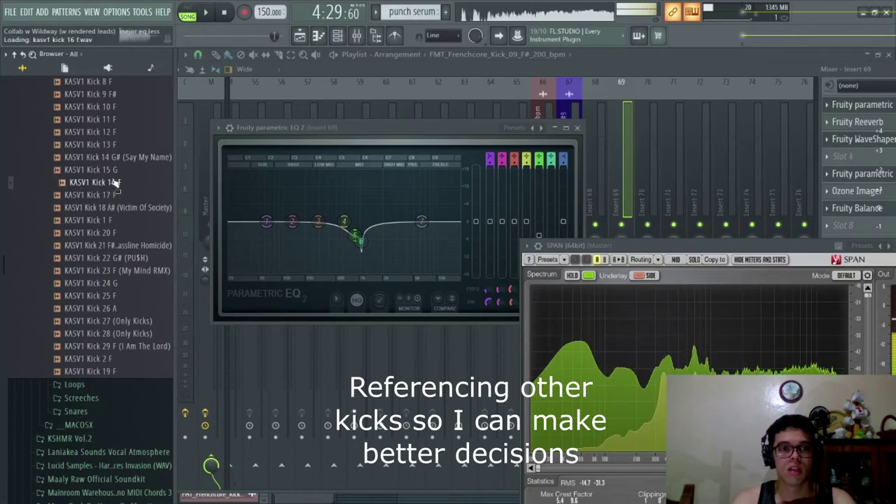
left_click(110, 170)
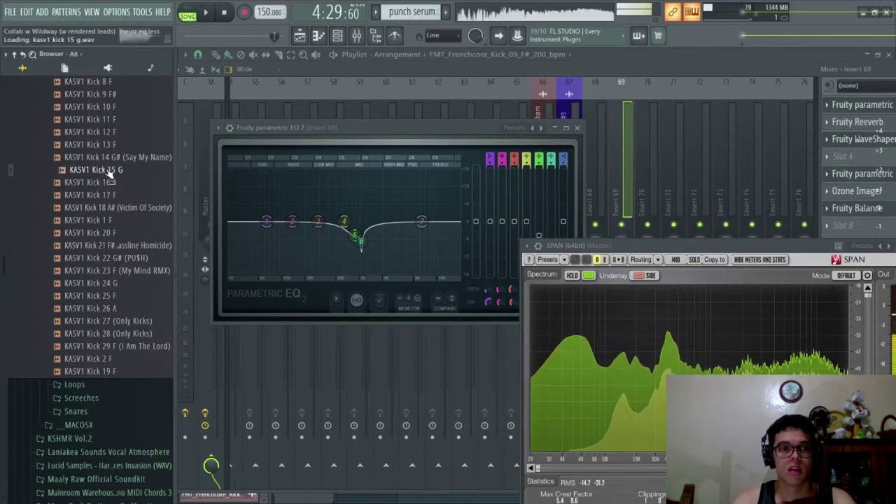
key("space")
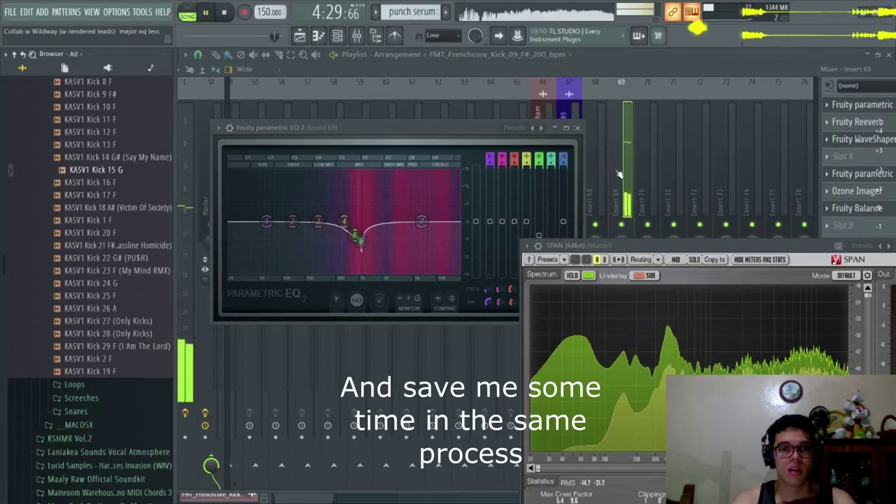
Check the slot 5 Fruity parametric EQ 2 on mixer Insert 69 during playback, and return to the playlist.
key("alt+F8")
left_click(498, 133)
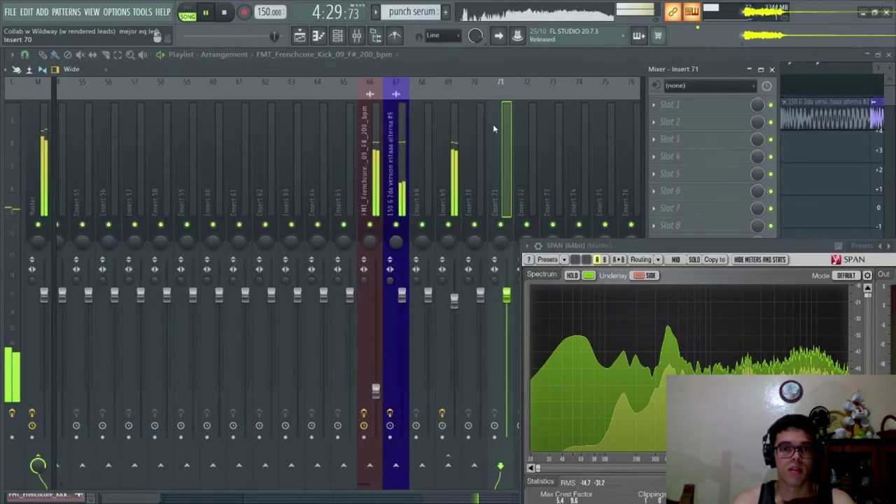
left_click(453, 153)
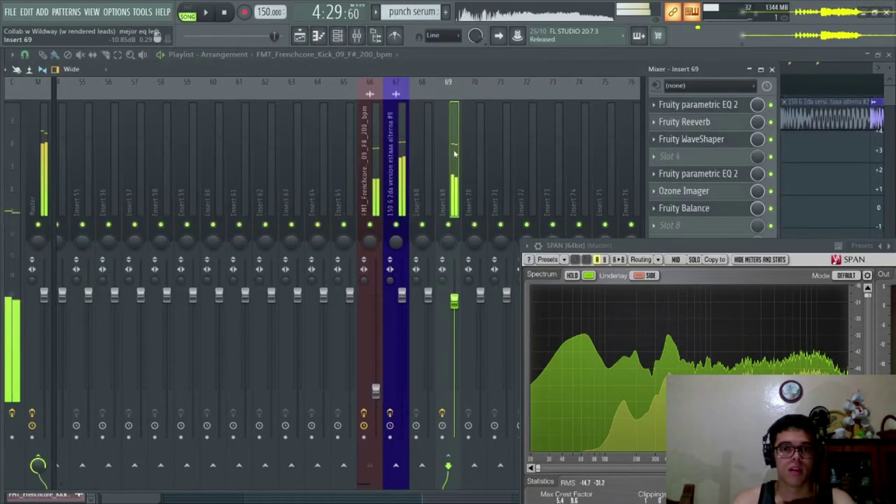
left_click(706, 178)
left_click(836, 182)
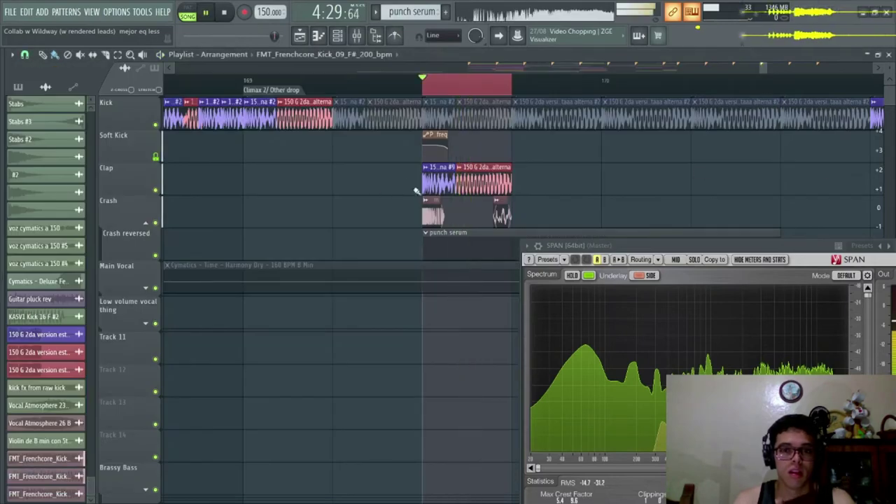
Open the channel settings of the first FMT_Frenchcore_Kick clip on the Crash track and show the second page of precomputed effects.
double_click(433, 205)
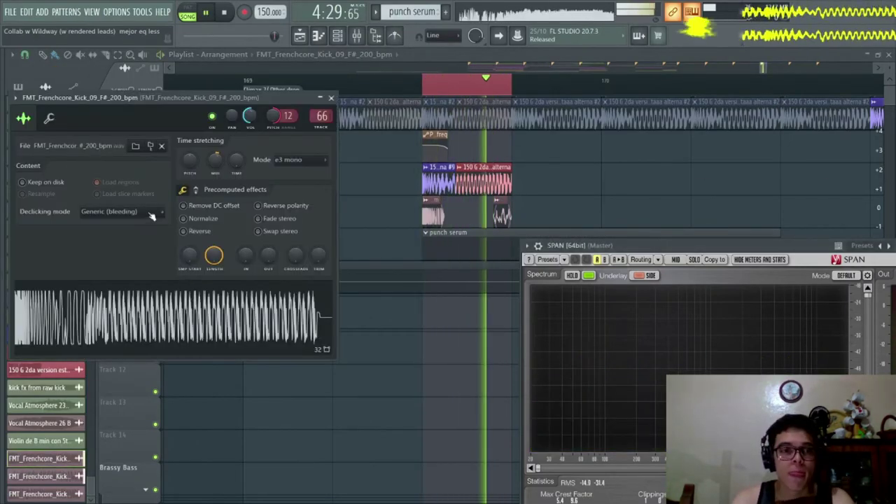
key("space")
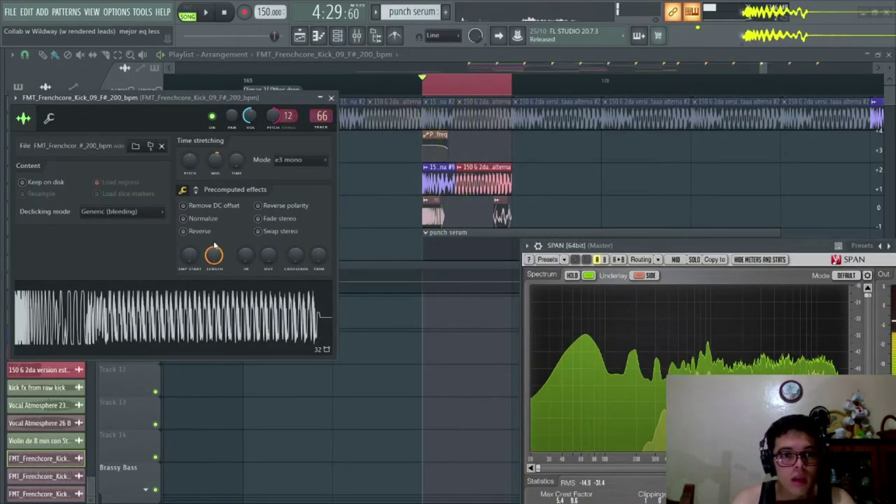
left_click(196, 189)
key("space")
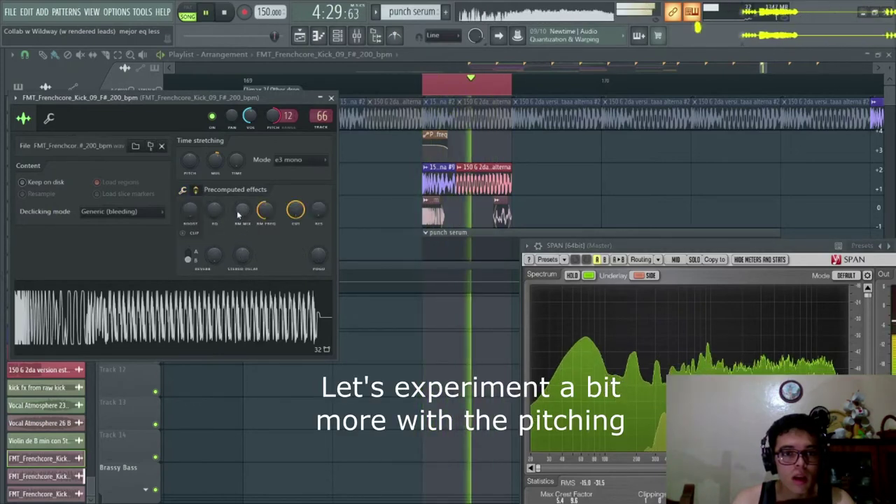
key("space")
key("space")
Try several Pogo amounts on the FMT_Frenchcore_Kick sample during playback and set the Pogo effect to 36%.
scroll(316, 259, "up", 3)
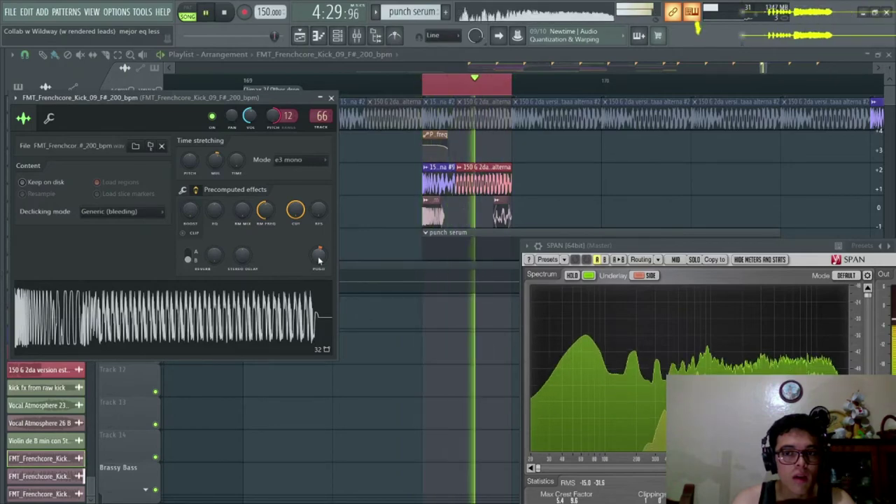
left_click_drag(319, 260, 319, 249)
scroll(319, 259, "up", 4)
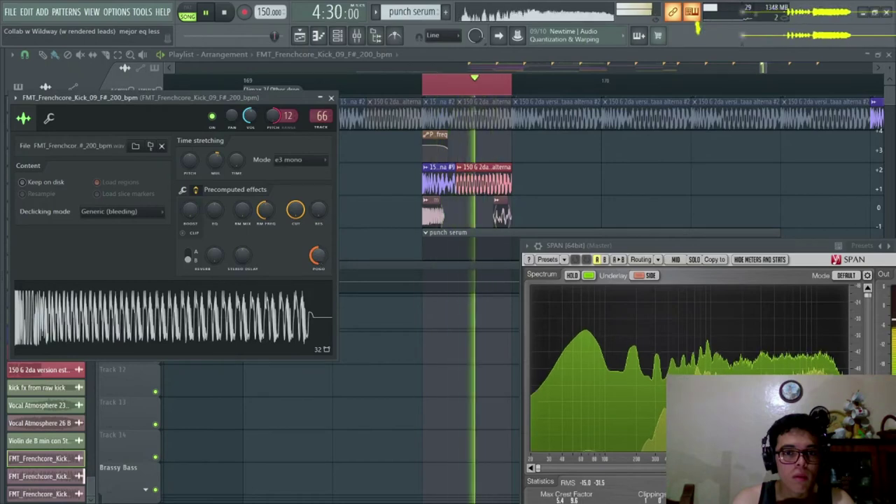
scroll(318, 256, "down", 10)
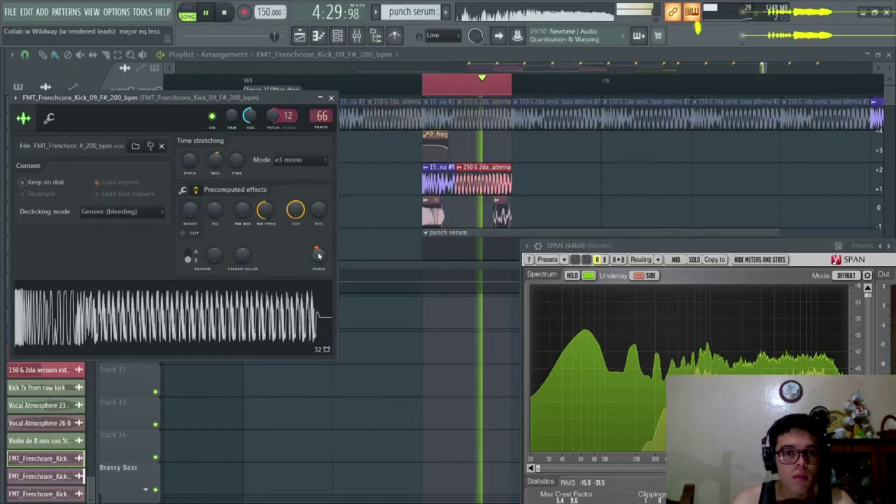
scroll(318, 255, "up", 3)
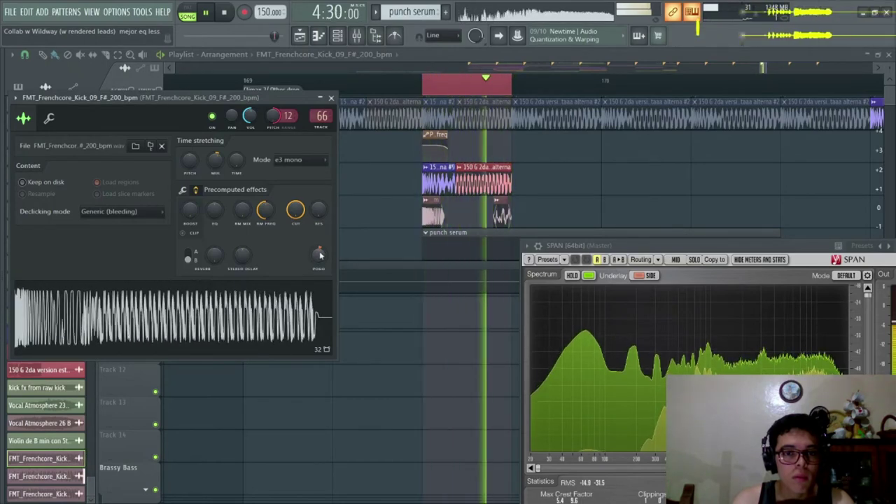
scroll(319, 254, "up", 3)
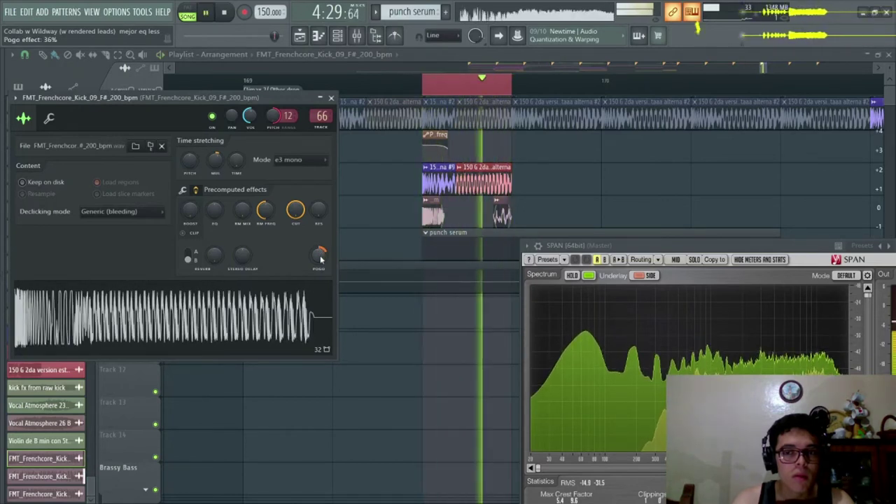
scroll(320, 256, "up", 5)
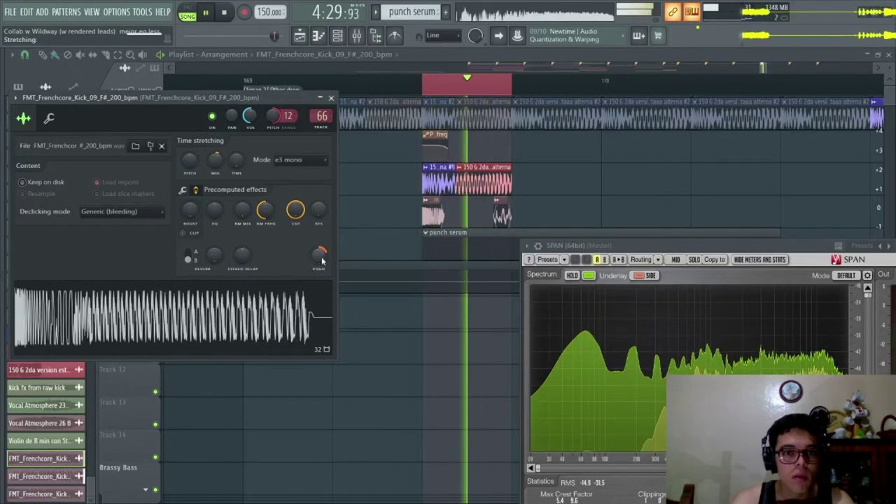
Reset the channel pitch of the FMT_Frenchcore_Kick sample to its default.
key("space")
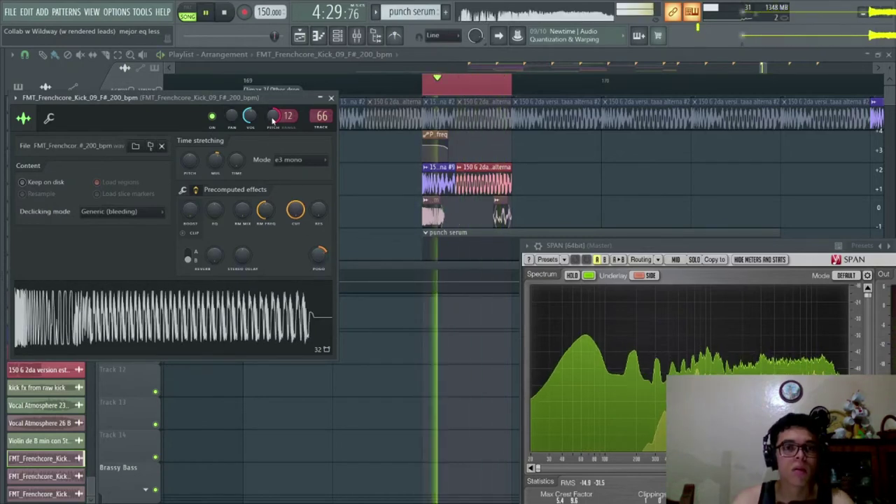
right_click(273, 119)
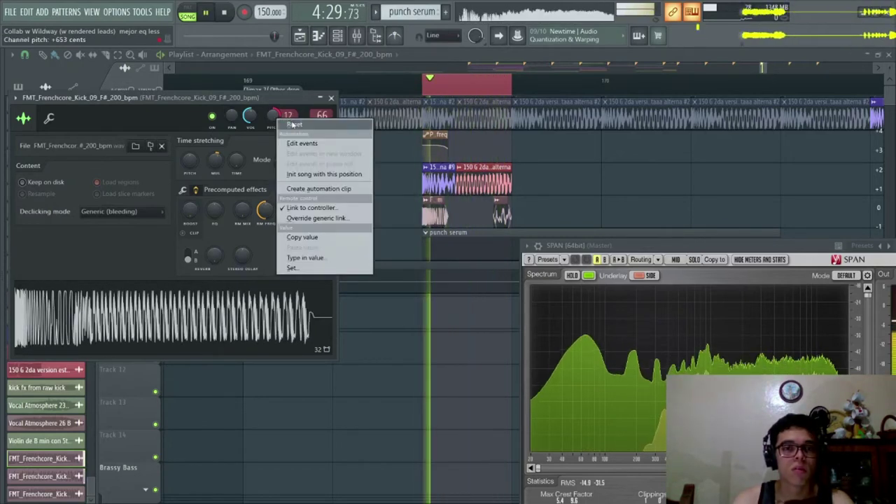
left_click(282, 126)
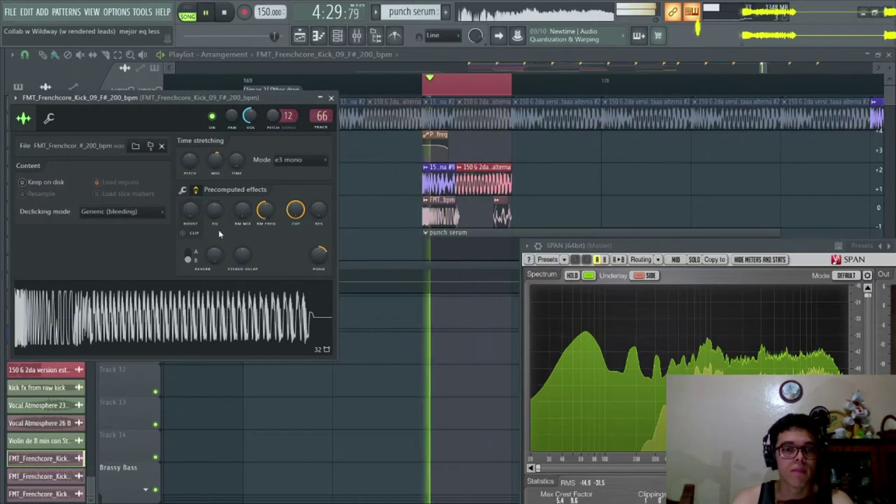
Fine-tune the time-stretching multiplier of the FMT_Frenchcore_Kick sample by ear while the loop plays.
scroll(217, 168, "down", 1)
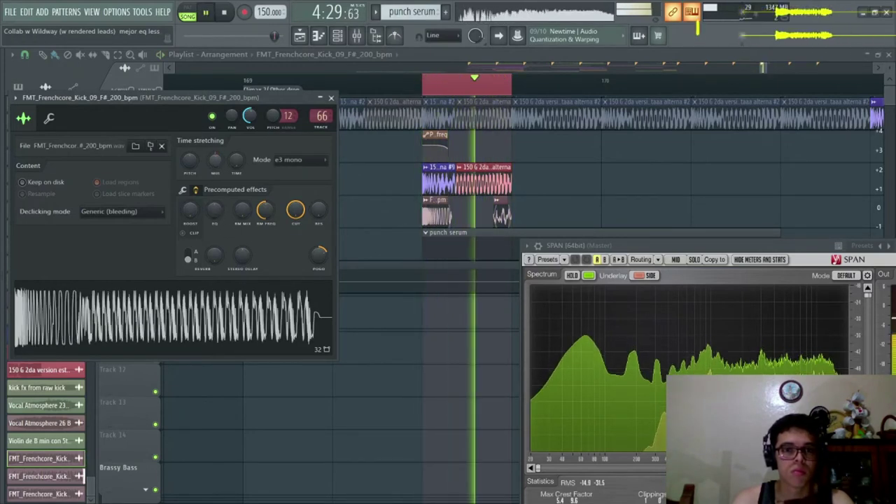
scroll(216, 166, "down", 1)
left_click_drag(215, 159, 216, 168)
scroll(216, 168, "down", 2)
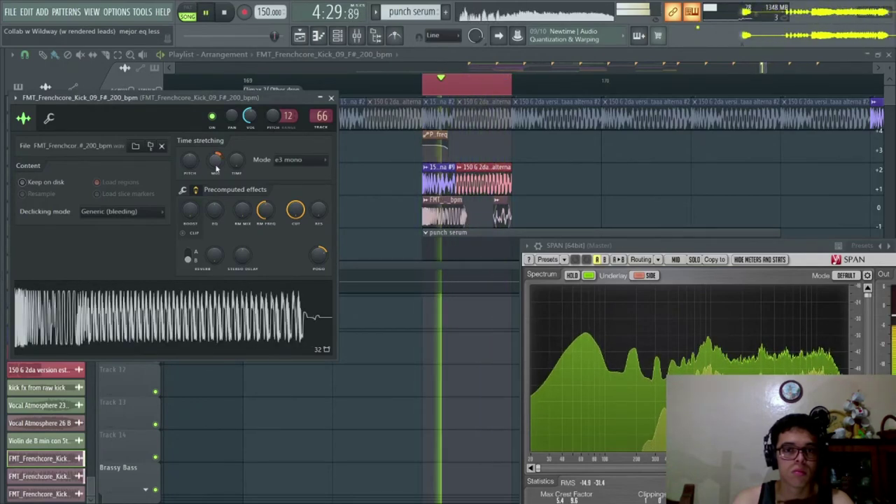
key("space")
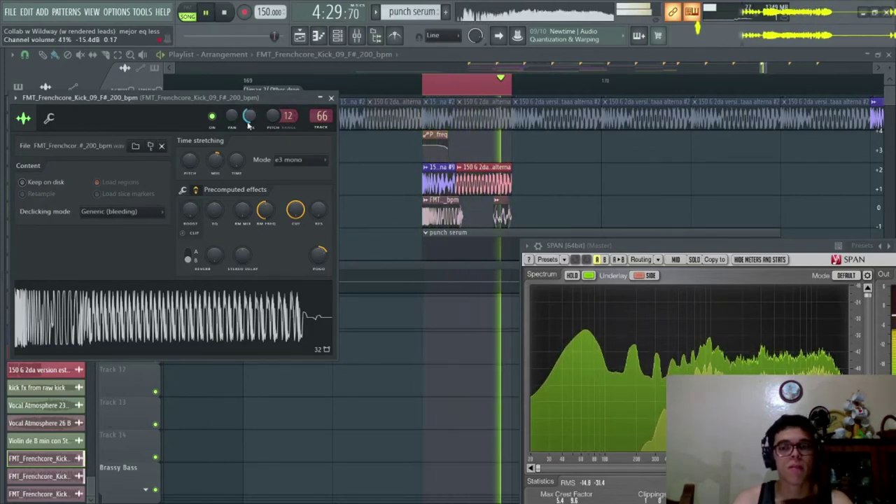
Close the channel settings, solo the Crash track to hear the kick layer alone, and play the loop with all tracks restored.
key("Escape")
key("space")
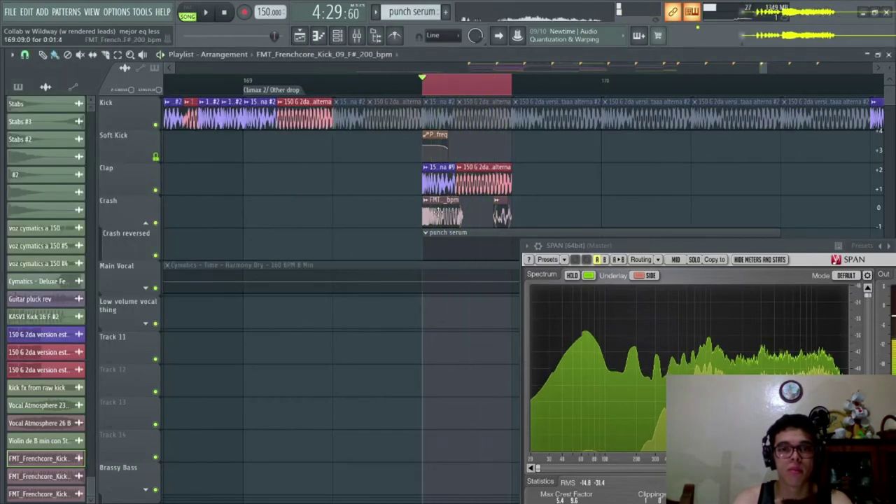
right_click(156, 223)
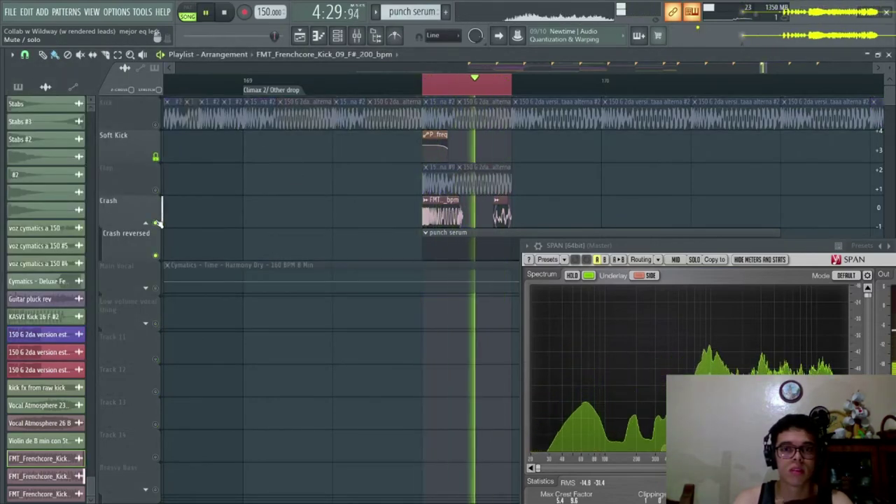
right_click(155, 223)
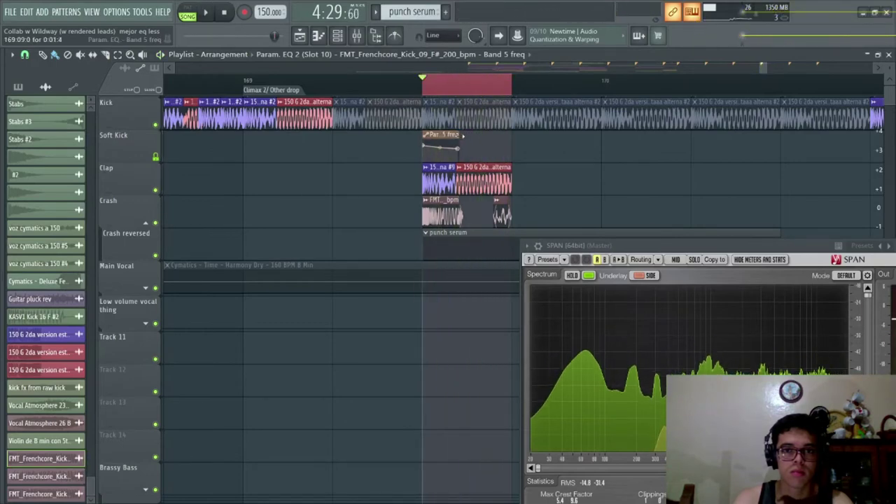
key("space")
Bring up the FMT_Frenchcore_Kick mixer track and raise the mix level of its slot 4 Fruity parametric EQ 2.
double_click(436, 200)
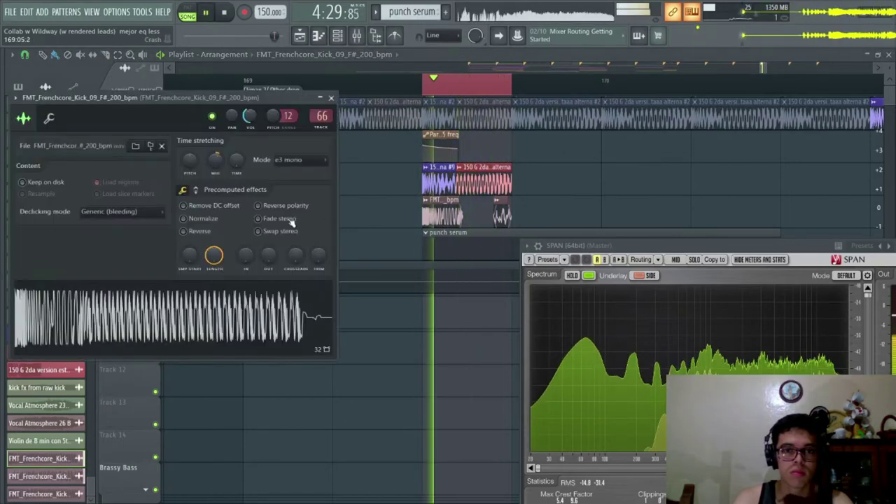
key("F9")
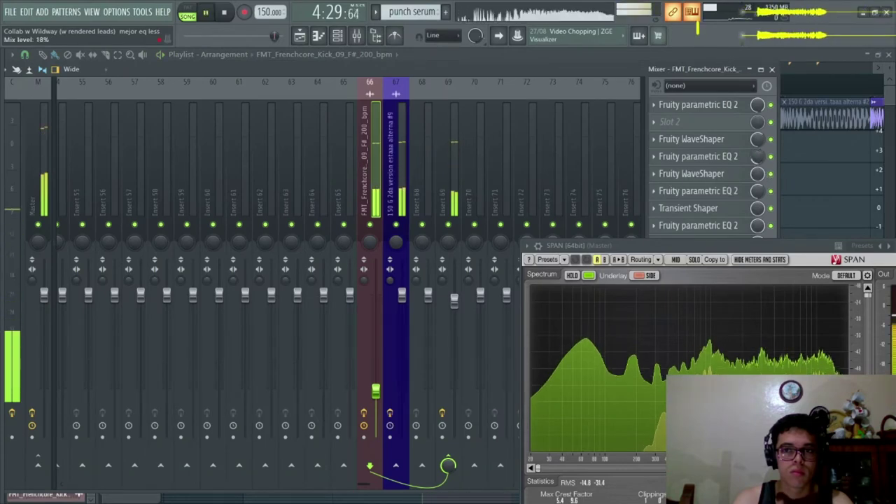
left_click_drag(757, 157, 757, 149)
key("space")
Audition the reference samples KASV1 Kick 15 G and Kick 18 A# (Victim Of Society), and play the project's kick for comparison.
mouse_move(71, 306)
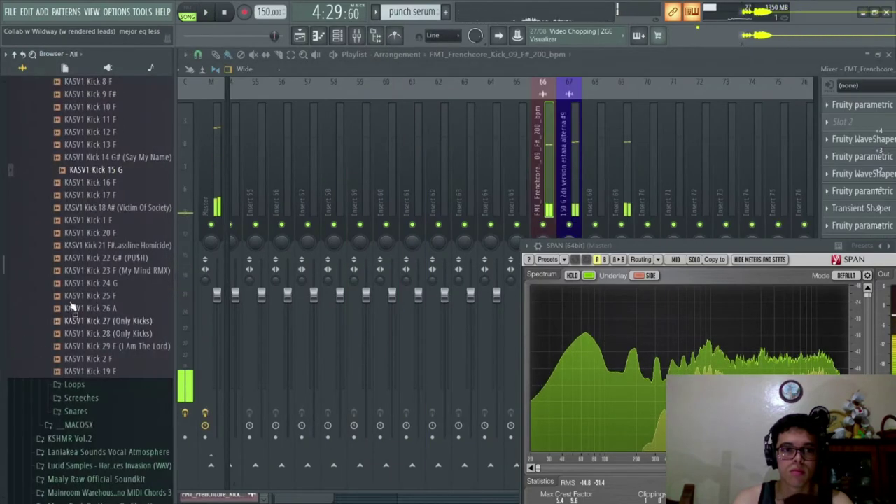
left_click(120, 173)
left_click(139, 208)
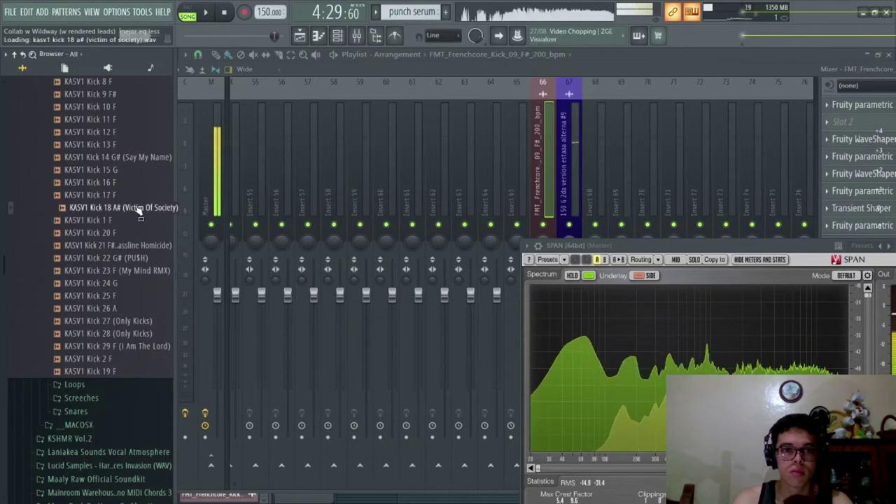
key("alt+F8")
key("space")
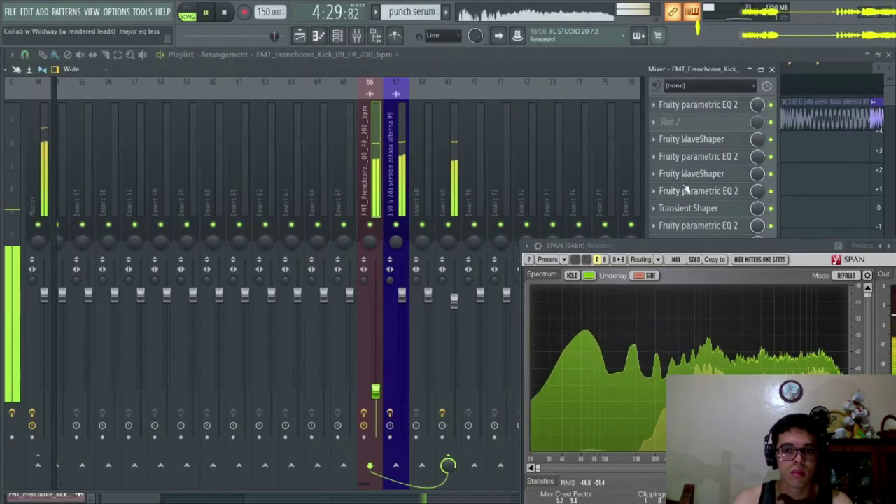
Open the kick track's slot 3 Fruity WaveShaper and compare the project's kick with KASV1 Kick 18 A# and Kick 21 F#.
left_click(726, 144)
key("alt+F8")
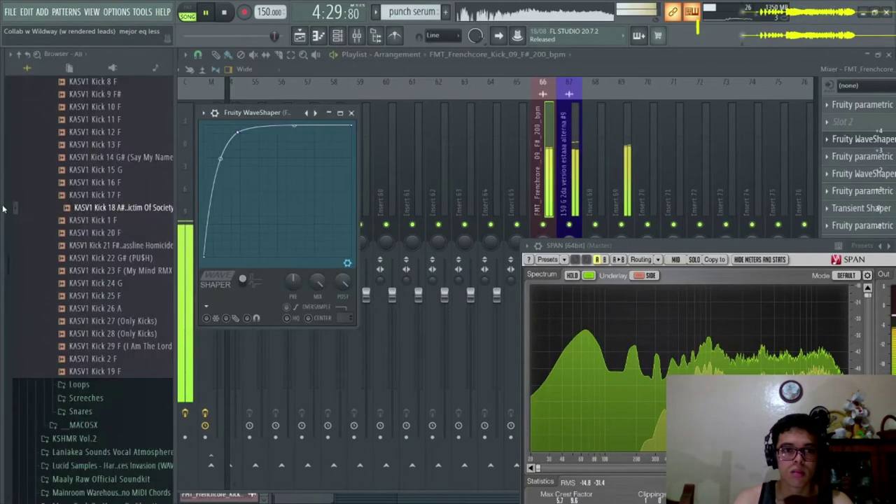
key("space")
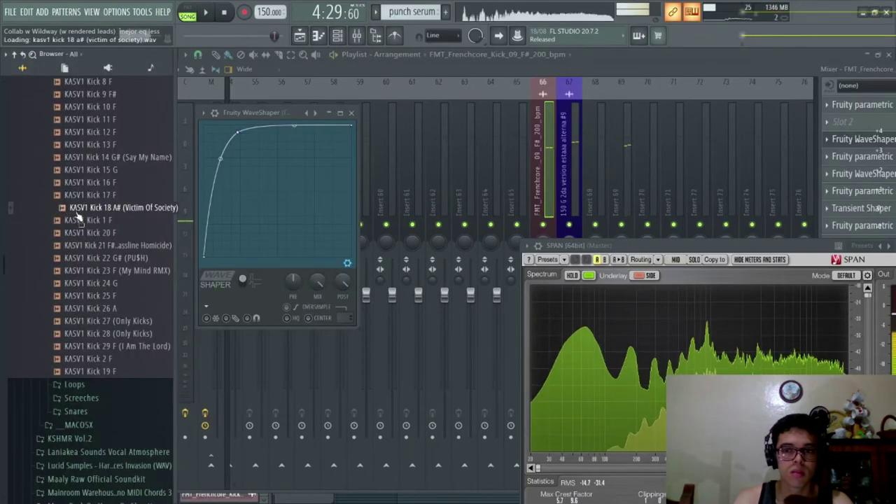
left_click(79, 219)
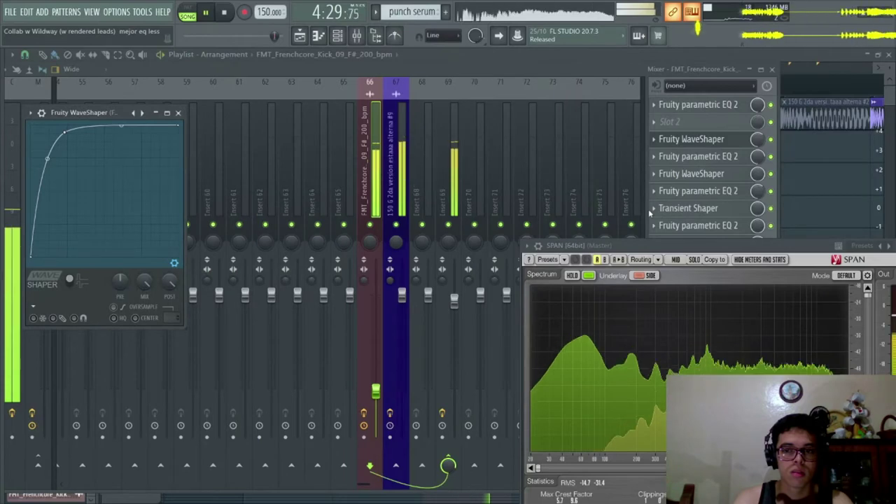
mouse_move(2, 224)
key("space")
left_click(85, 250)
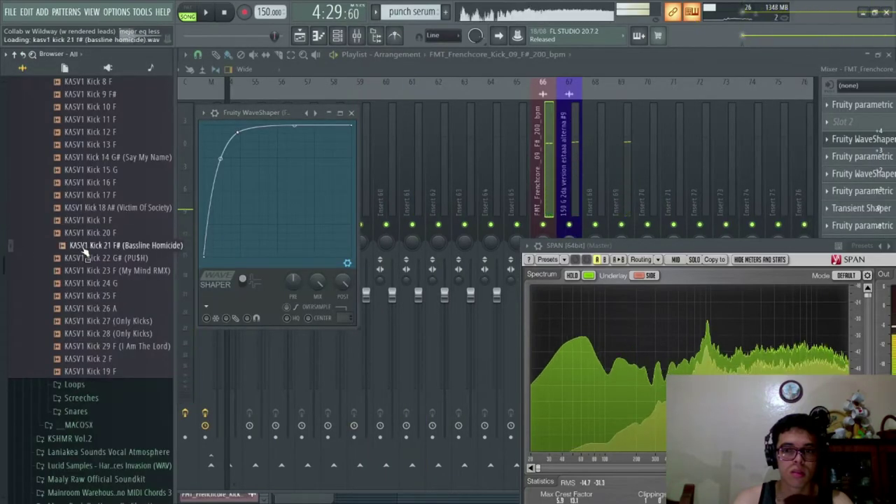
key("alt+F8")
key("space")
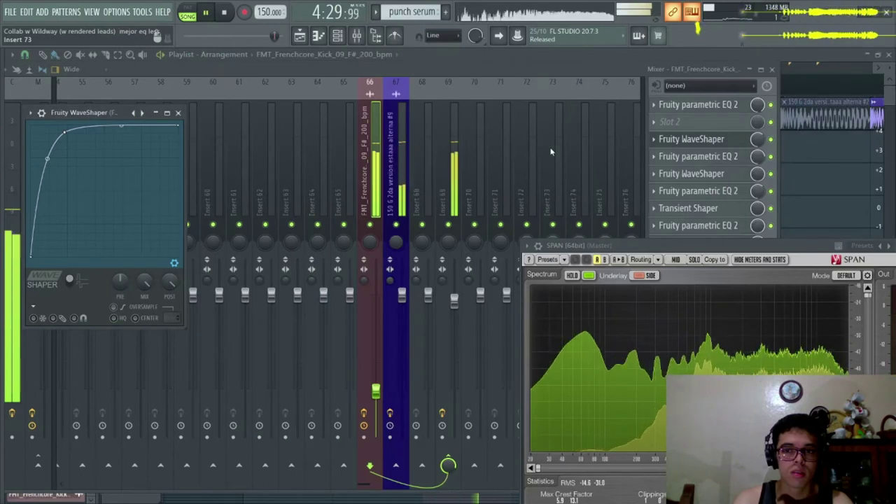
Open the slot 4 Fruity parametric EQ 2 on the kick's mixer track and play the loop through it.
key("space")
left_click(709, 156)
key("space")
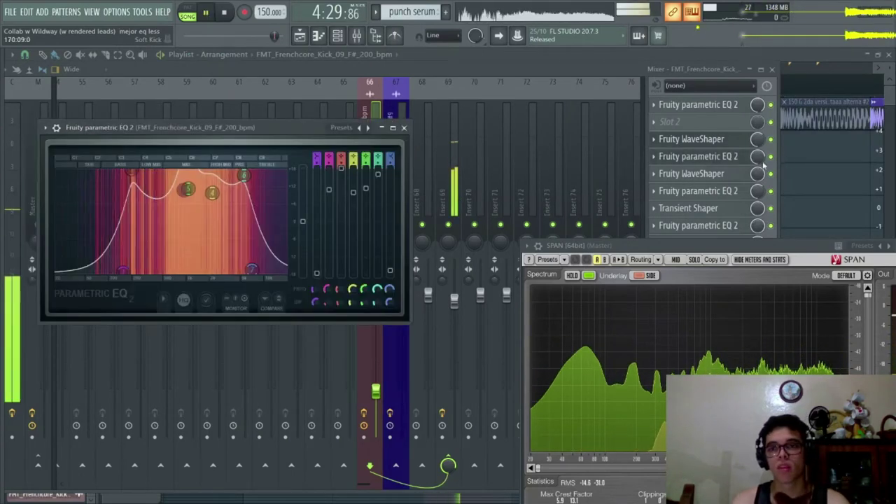
Close the slot 4 Fruity parametric EQ 2 on the kick track, lower its mix level and replay the loop.
key("space")
left_click(713, 156)
left_click_drag(757, 156, 758, 183)
key("space")
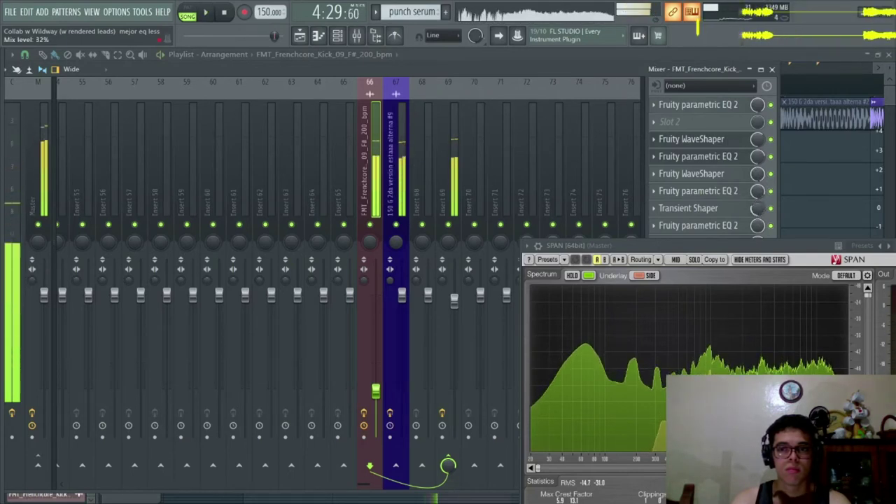
Set the mix level of the kick track's Transient Shaper to 85% and listen to the loop.
key("ctrl+s")
key("space")
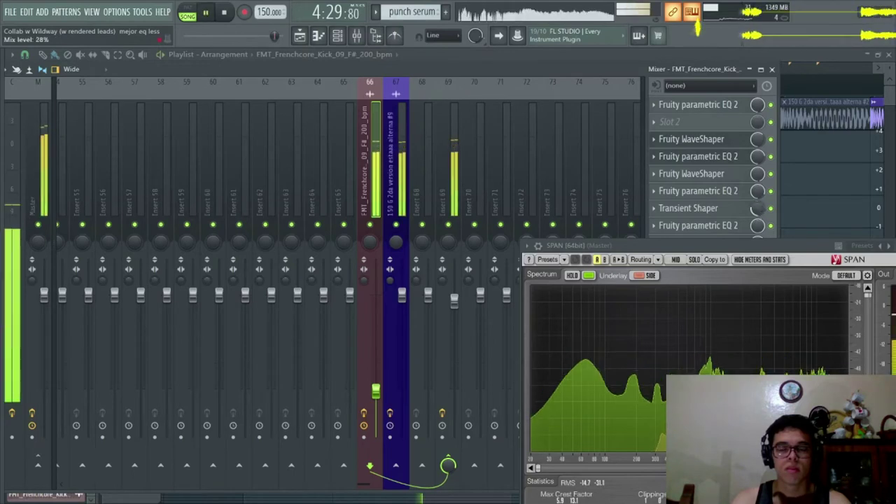
left_click_drag(758, 208, 758, 193)
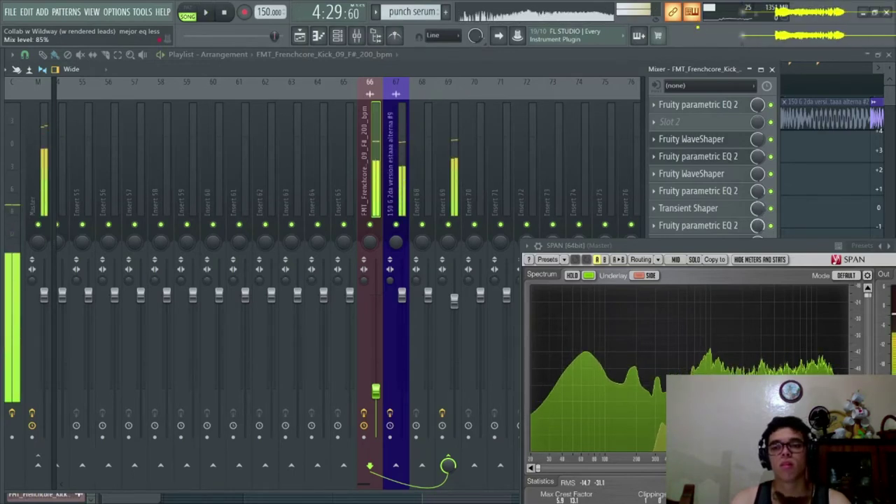
key("space")
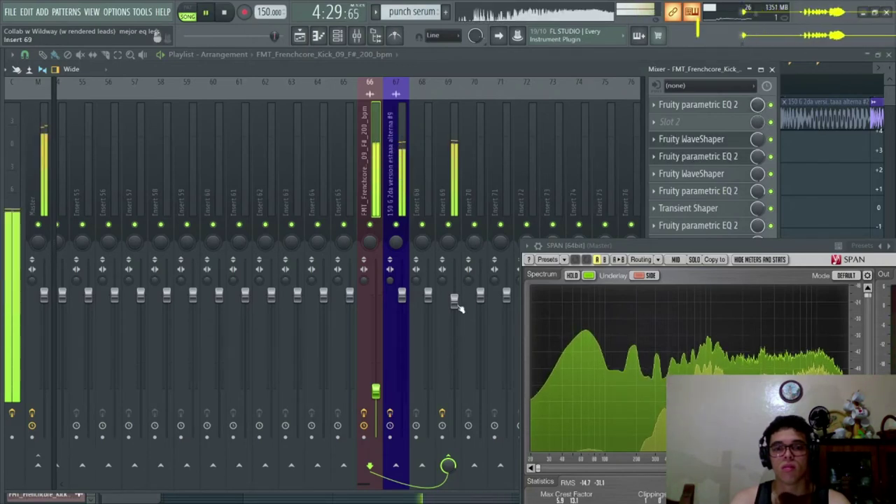
Lower the Insert 69 volume fader and audition the FMT_Frenchcore_Kick track with different effect mix levels.
left_click_drag(454, 303, 455, 321)
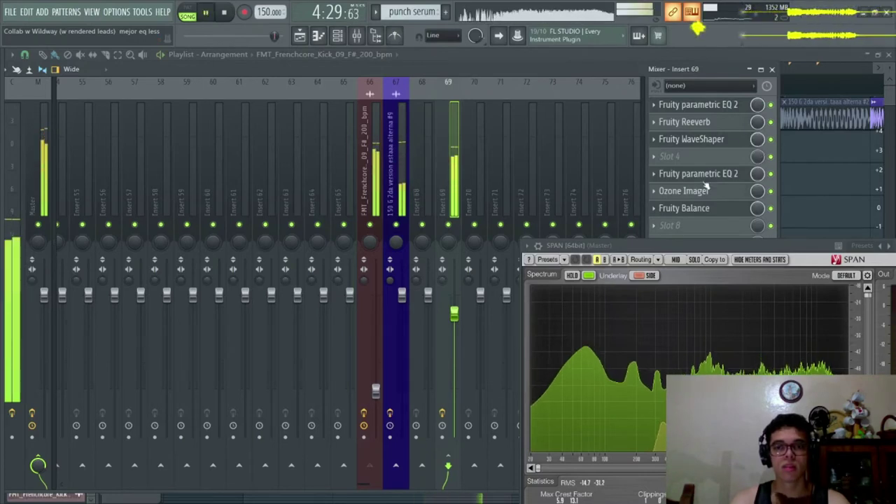
left_click(383, 159)
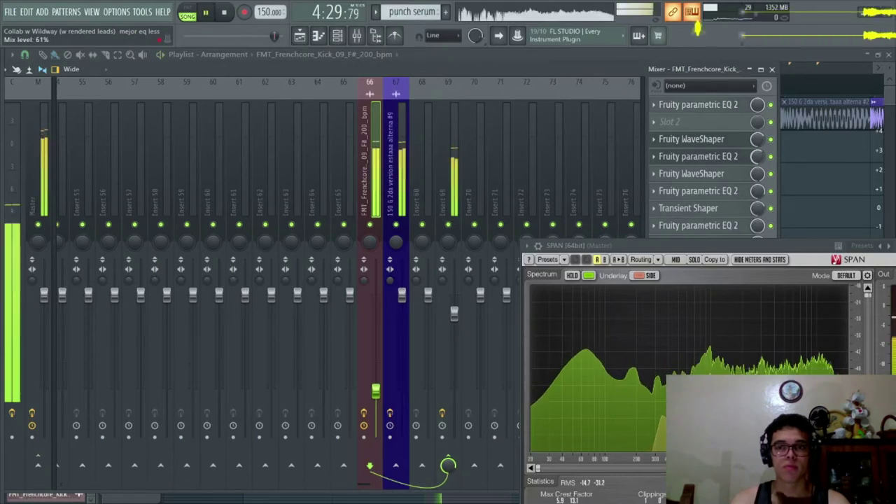
key("space")
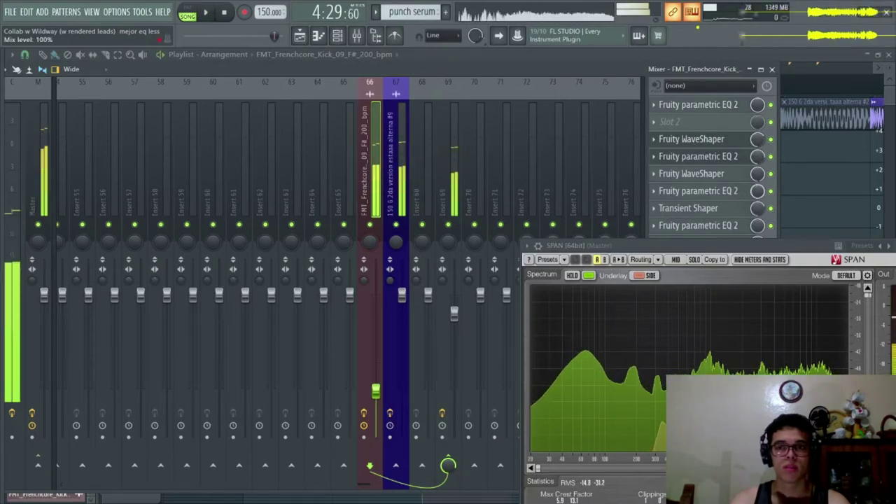
key("space")
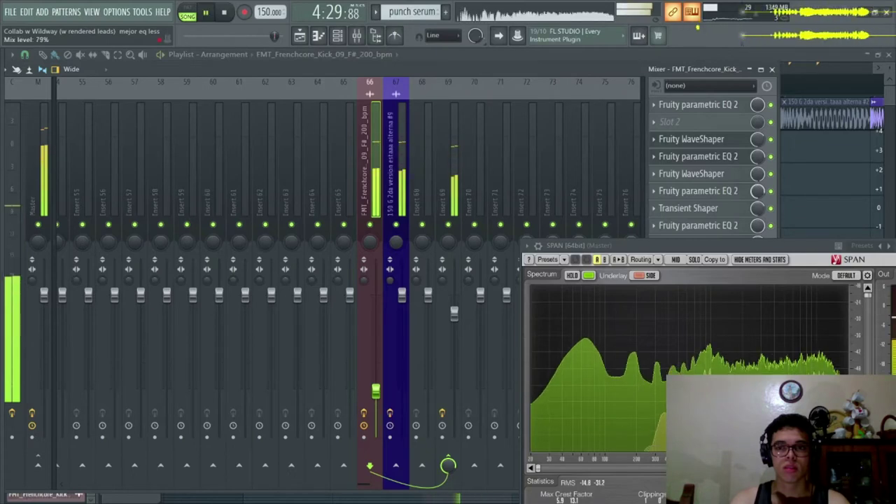
key("space")
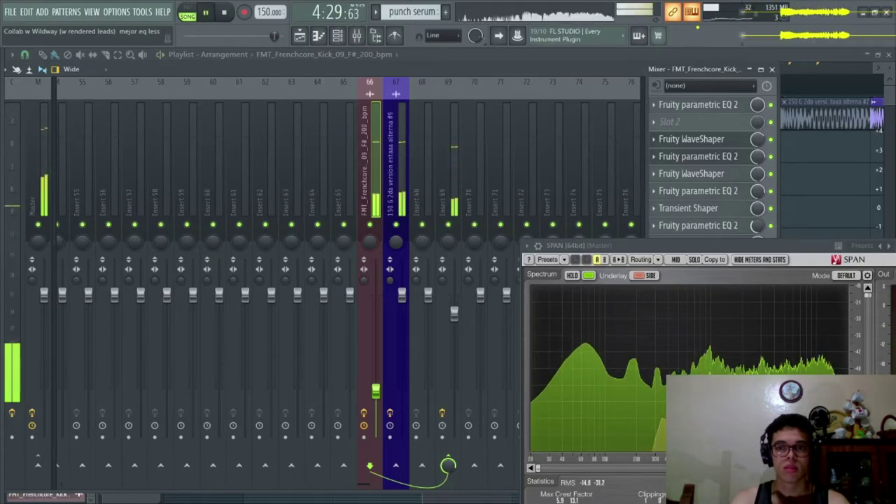
Move SPAN clear of the effect slots and place Fruity WaveShaper before Fruity Reeverb on Insert 69.
left_click_drag(699, 245, 688, 381)
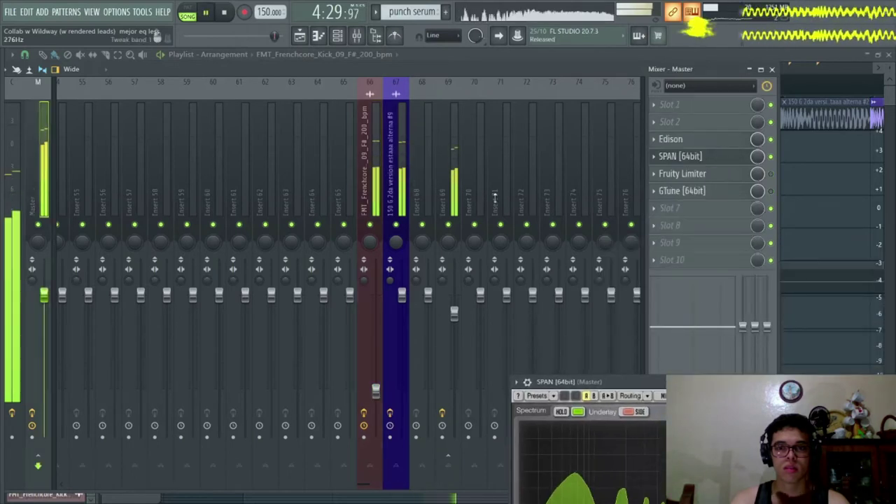
left_click(361, 168)
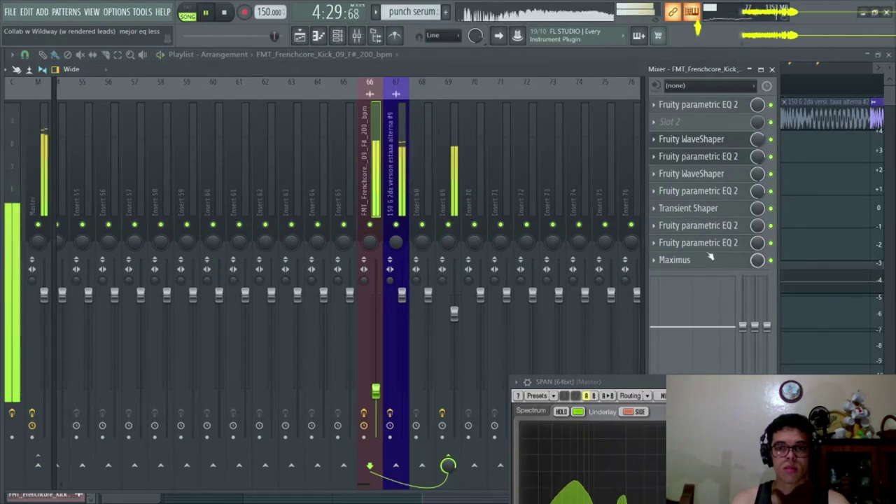
left_click(455, 170)
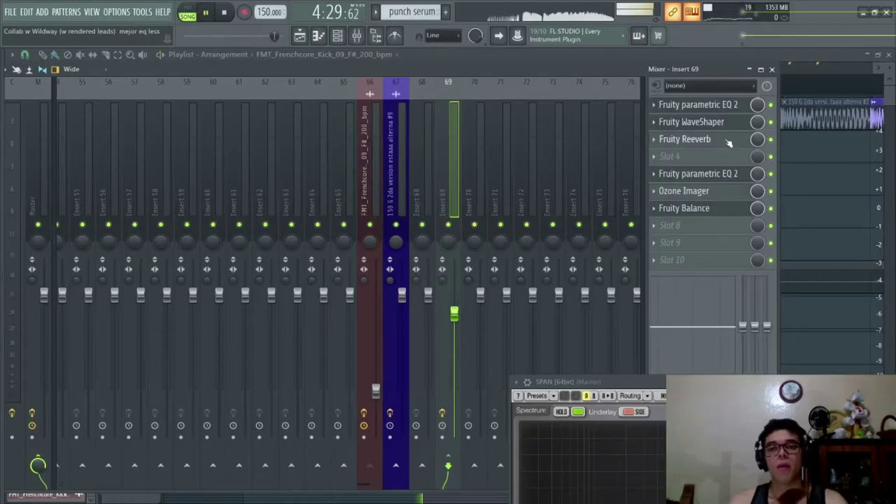
key("space")
scroll(729, 124, "down", 1)
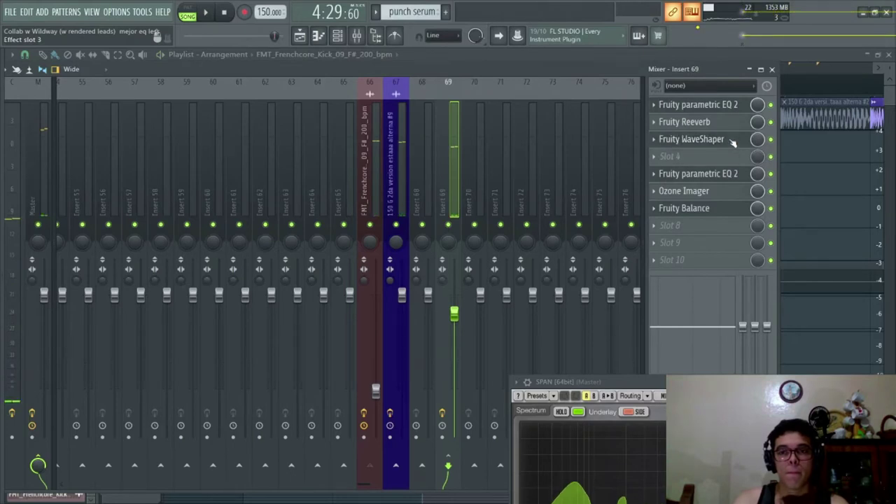
left_click_drag(731, 142, 773, 111)
key("space")
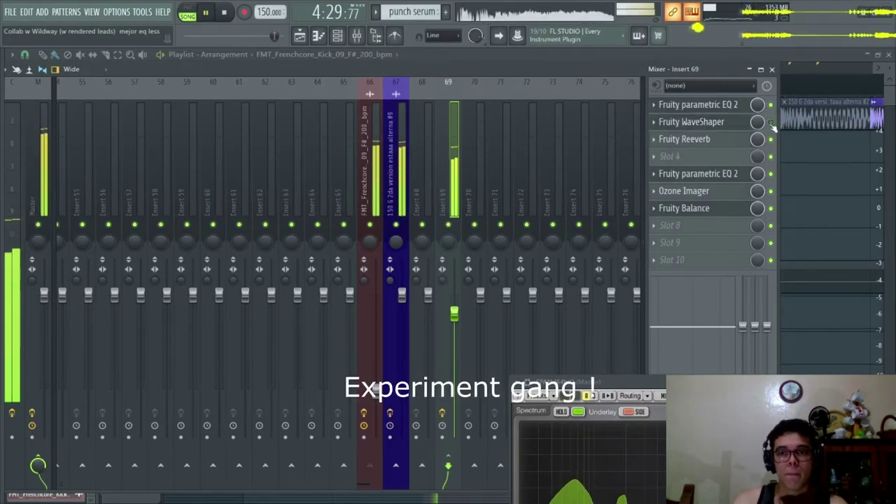
Open Insert 69's Fruity WaveShaper with its controls shown and check its curve against the playing loop.
left_click(692, 121)
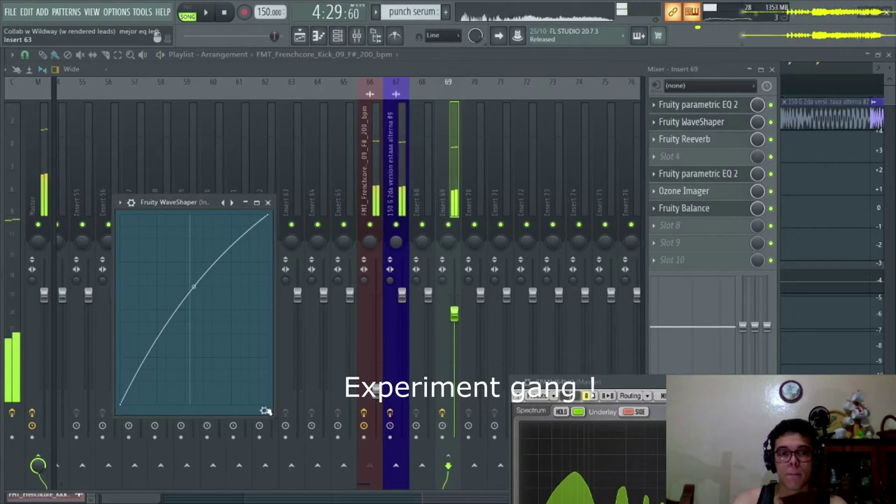
left_click(265, 411)
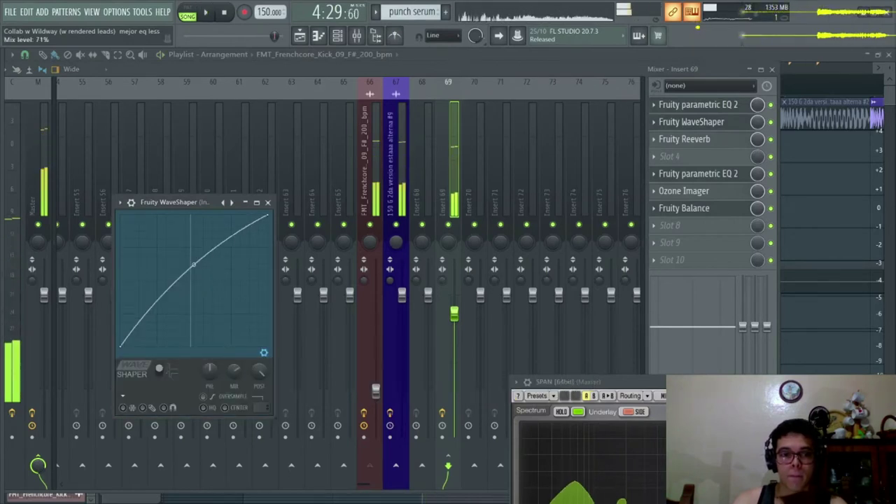
key("space")
left_click(707, 122)
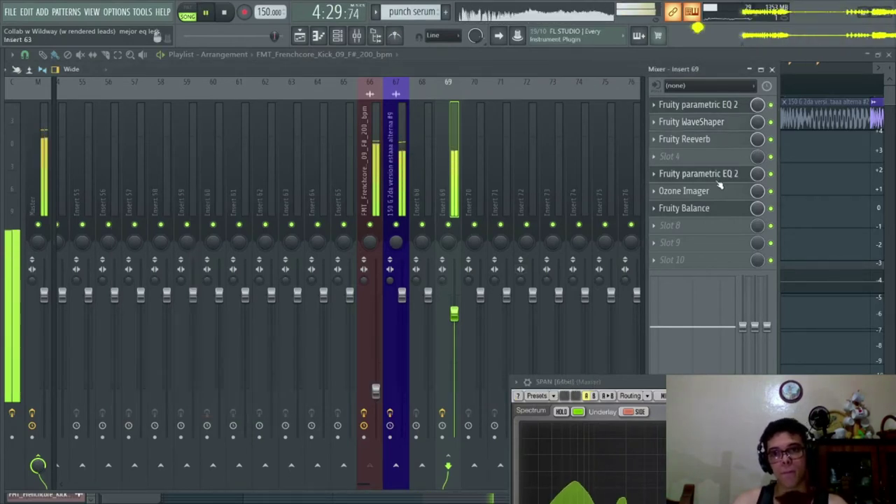
In Insert 69's slot 5 Fruity parametric EQ 2, move band 5 to a slight high-mid cut and boost band 3 in the mids.
left_click(716, 179)
key("space")
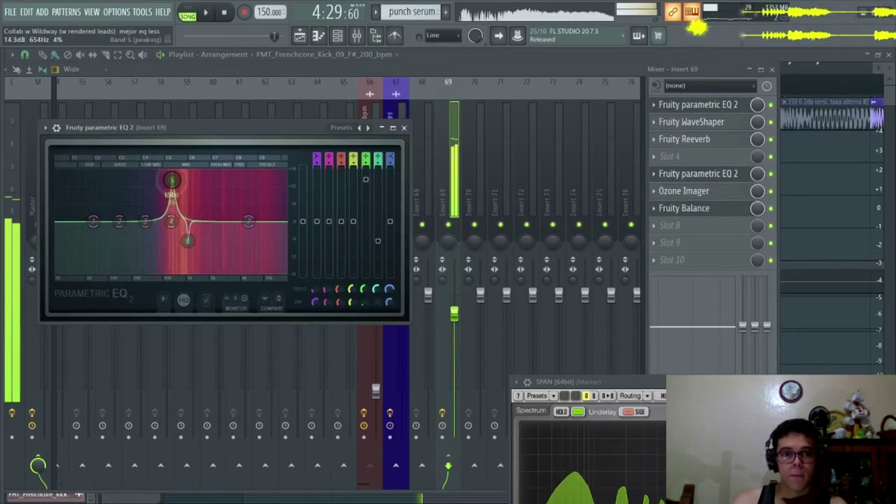
left_click_drag(203, 184, 222, 178)
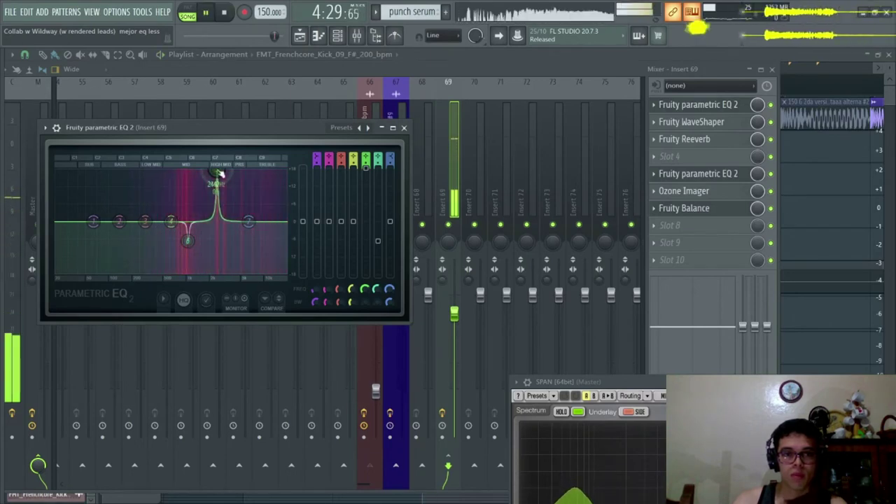
left_click_drag(219, 174, 216, 230)
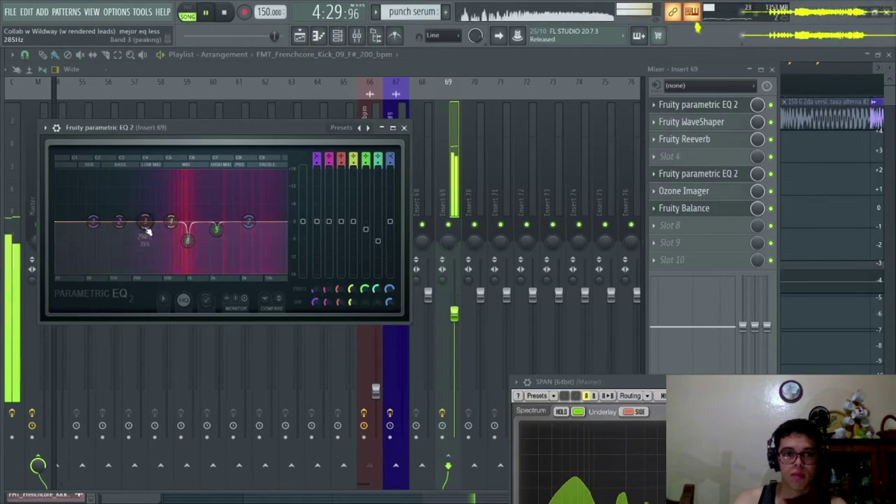
left_click_drag(146, 223, 168, 196)
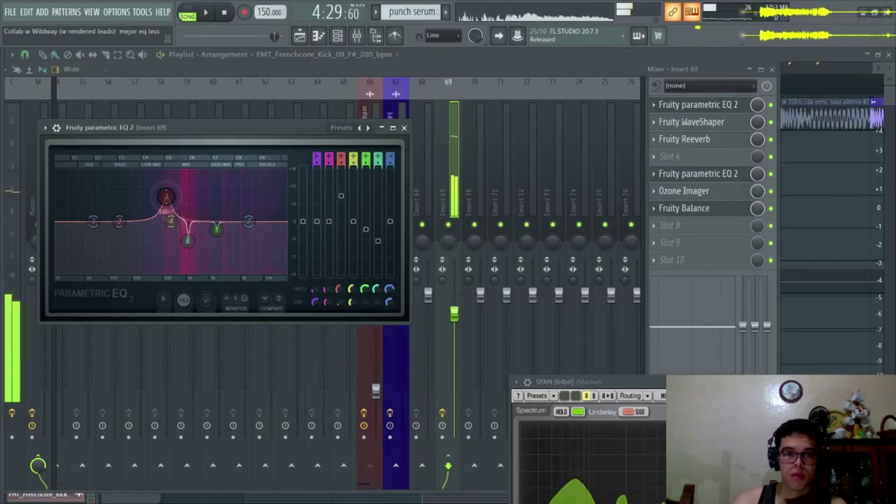
Create an automation clip for the band 3 frequency of Insert 69's slot 5 EQ and size it within the looped section.
scroll(166, 196, "down", 3)
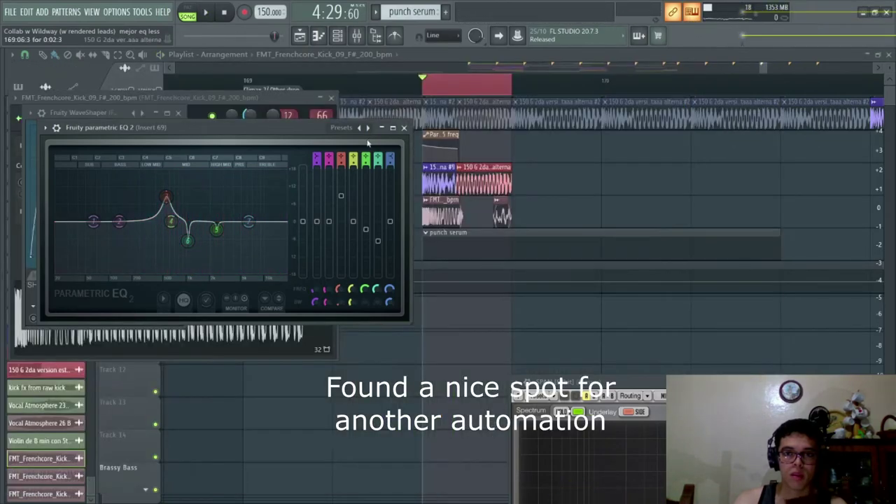
left_click(382, 360)
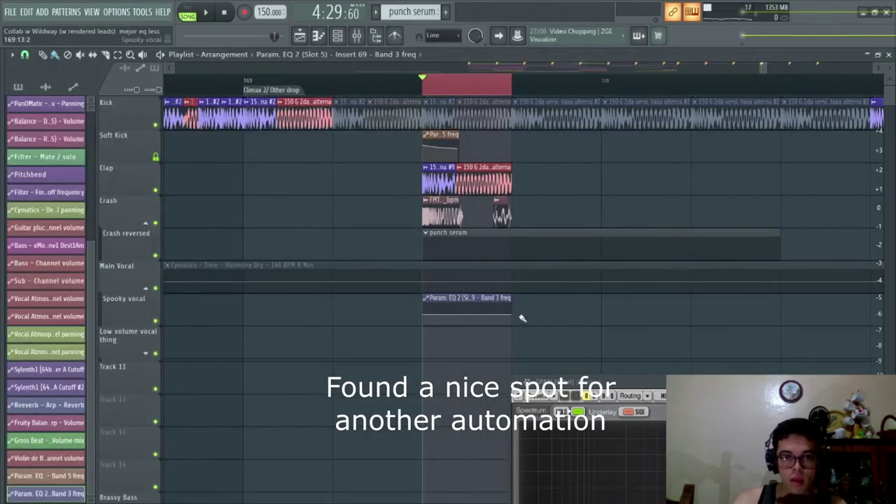
key("space")
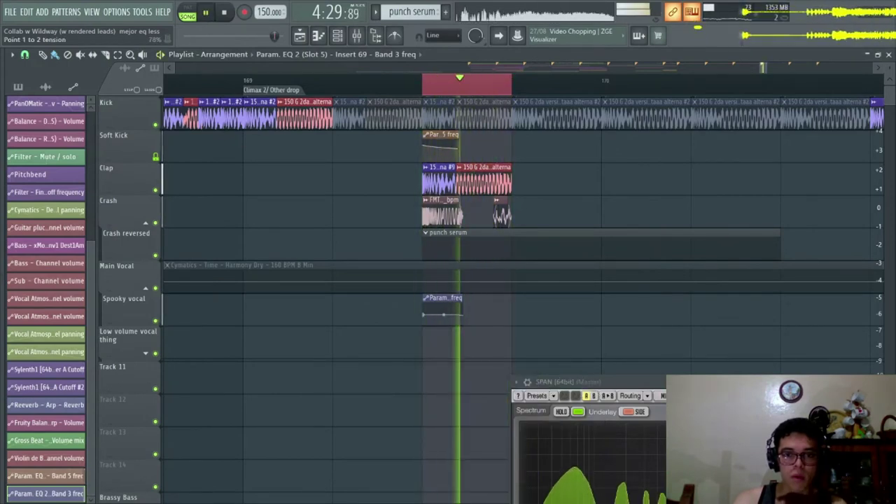
left_click_drag(469, 301, 500, 300)
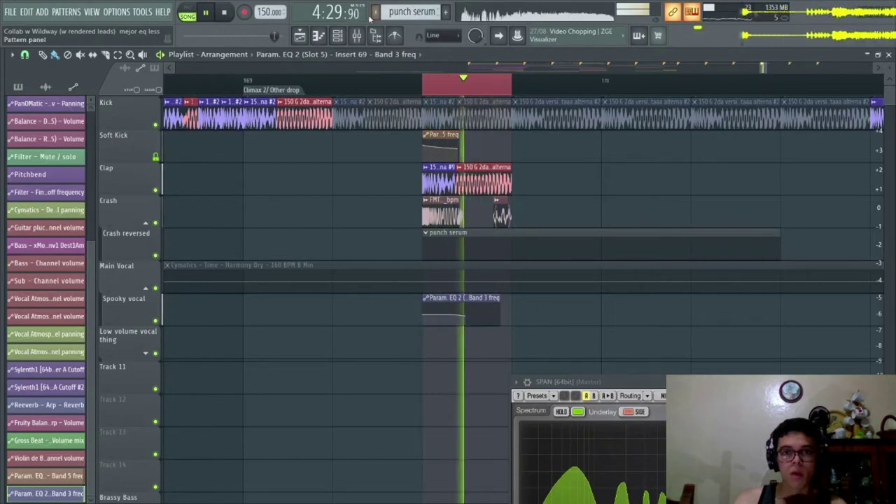
Bring SPAN back into view over the mixer and check the loop's spectrum and Insert 69's level during playback.
left_click(356, 36)
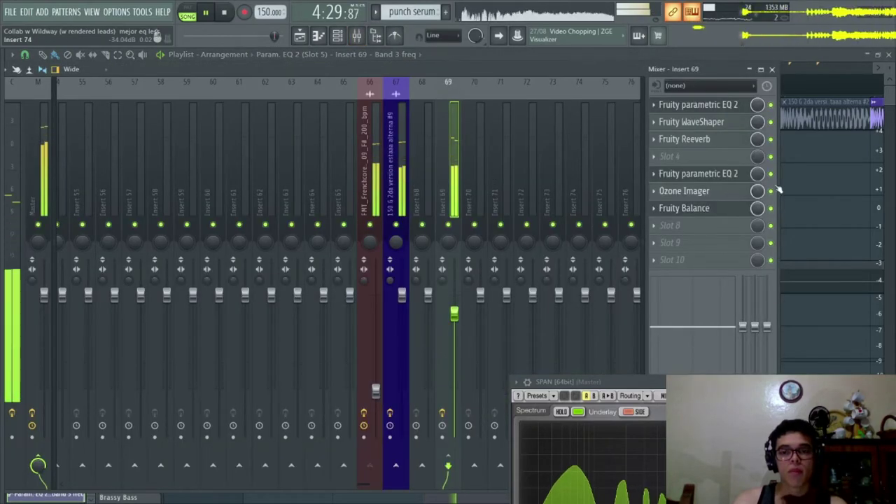
key("Escape")
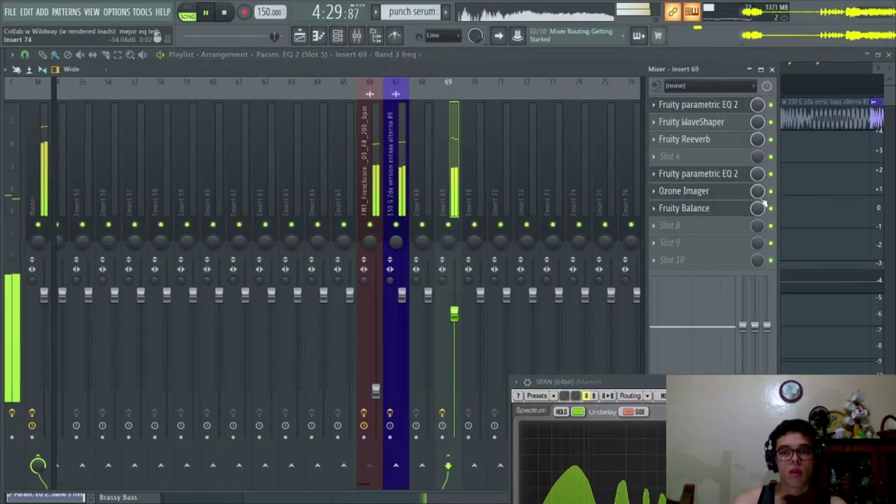
left_click_drag(784, 387, 778, 285)
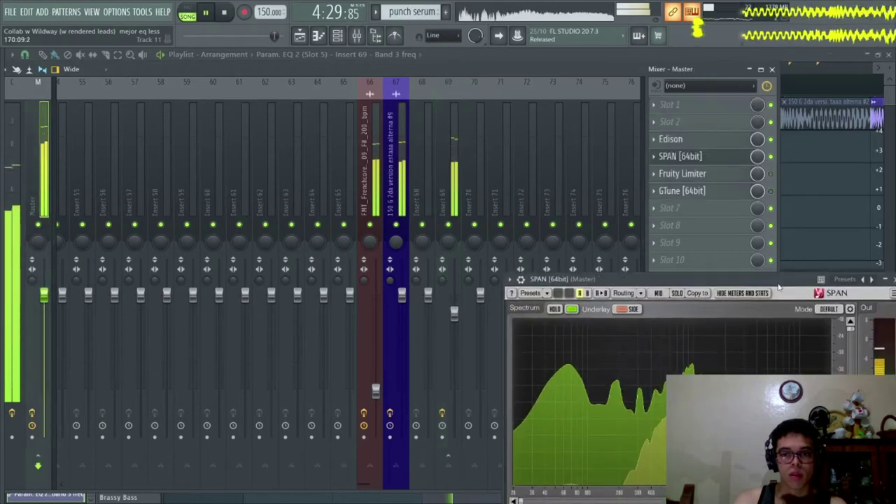
key("space")
key("XF86AudioRaiseVolume")
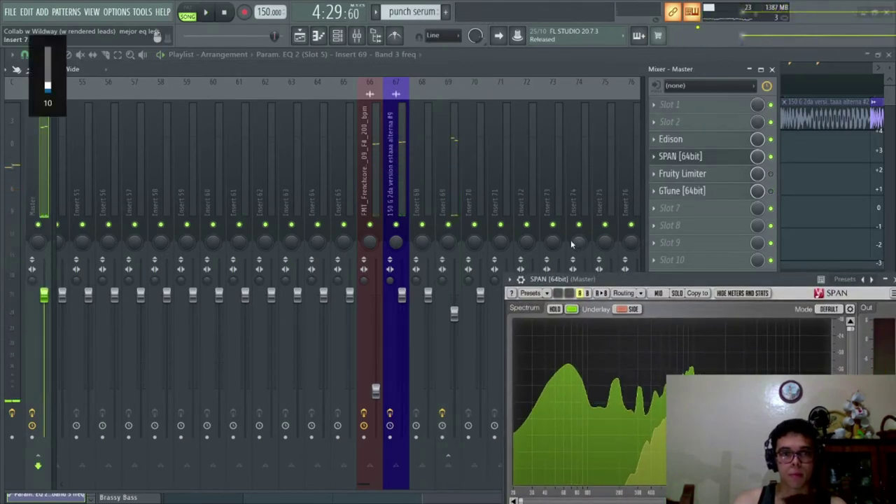
key("space")
left_click(457, 158)
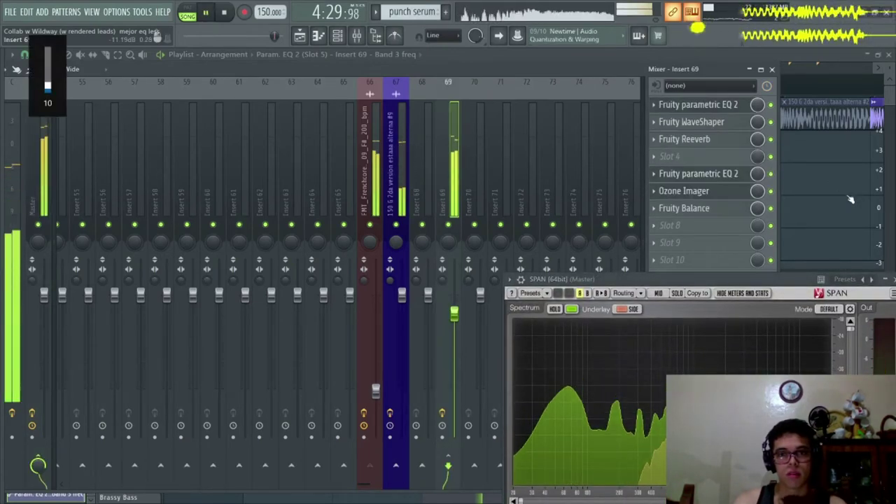
left_click(841, 202)
key("space")
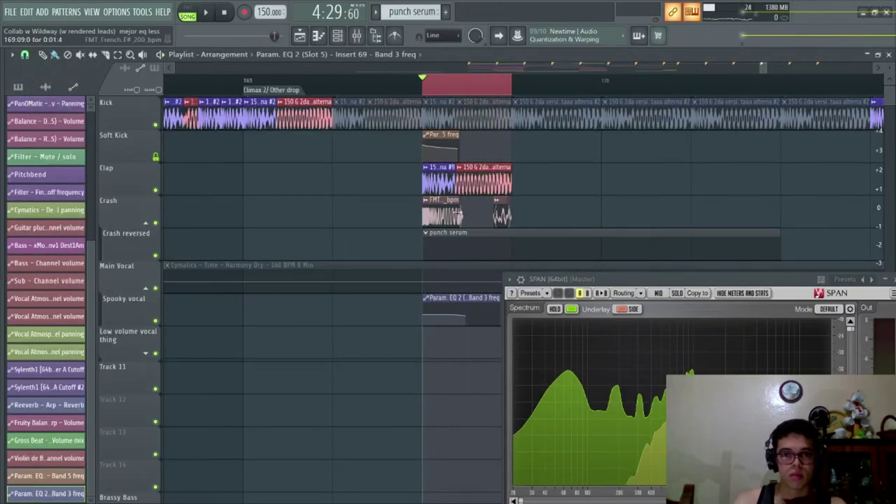
Open the sampler settings of the FMT_Frenchcore_Kick clip, set the pitch range to 4 and raise the time-stretching multiplier.
mouse_move(458, 212)
left_mouse_down()
mouse_move(446, 212)
mouse_move(460, 208)
left_mouse_up()
key("space")
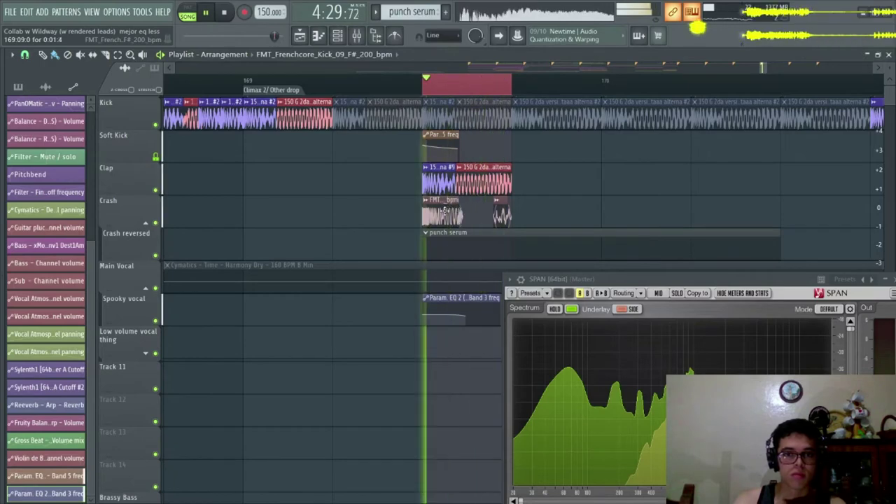
left_click(443, 211)
double_click(443, 210)
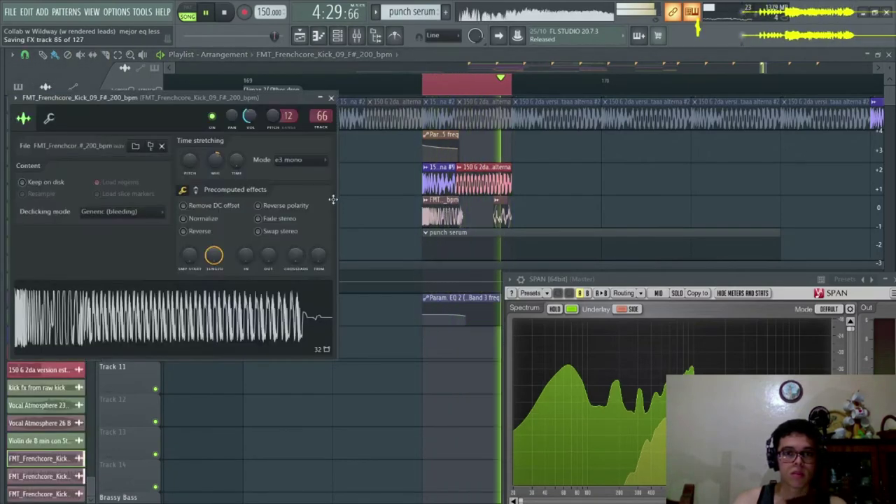
key("space")
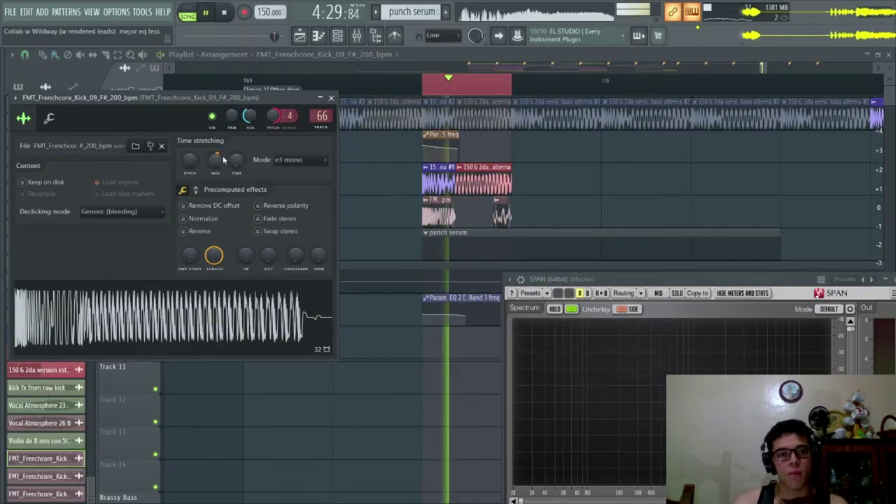
scroll(219, 167, "up", 2)
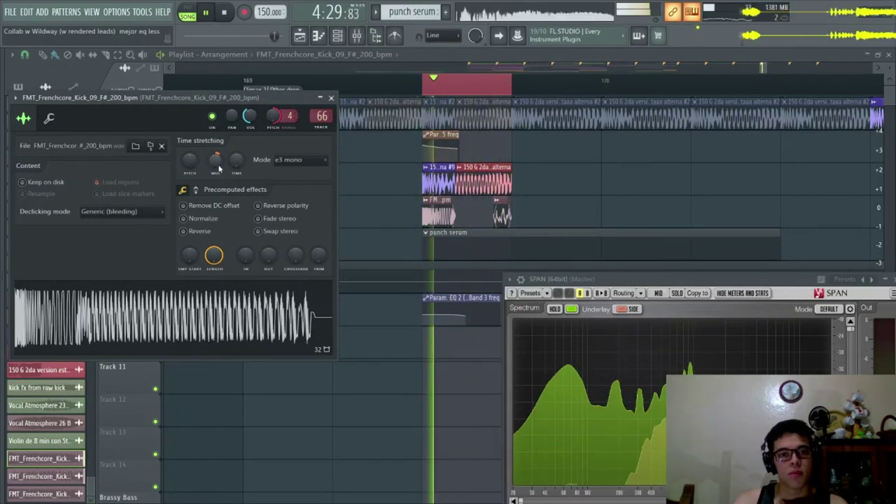
Try several time-stretching multiplier settings on the FMT_Frenchcore_Kick sample while auditioning the looped section.
scroll(218, 168, "down", 2)
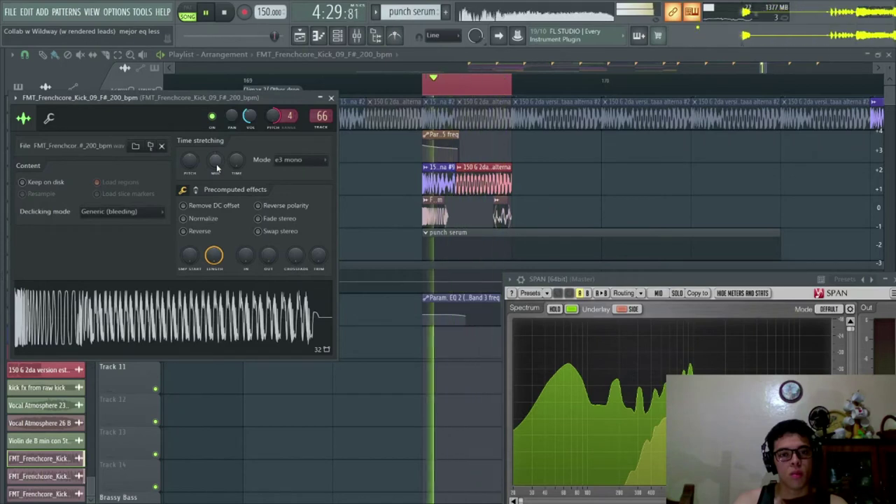
scroll(216, 164, "up", 1)
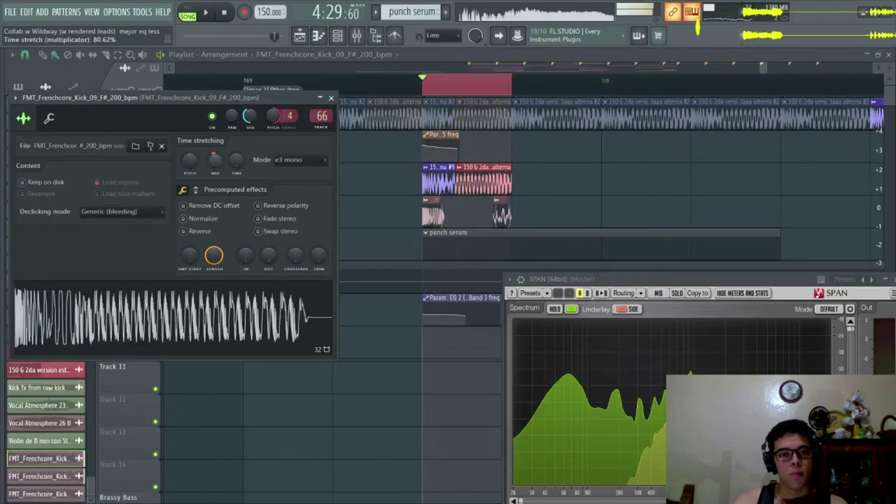
scroll(216, 165, "up", 1)
scroll(216, 167, "up", 1)
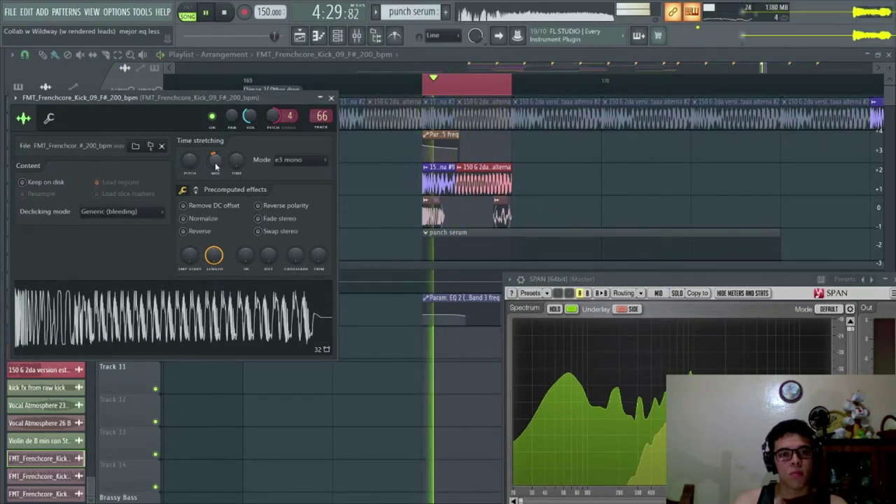
scroll(216, 166, "up", 1)
scroll(216, 165, "up", 2)
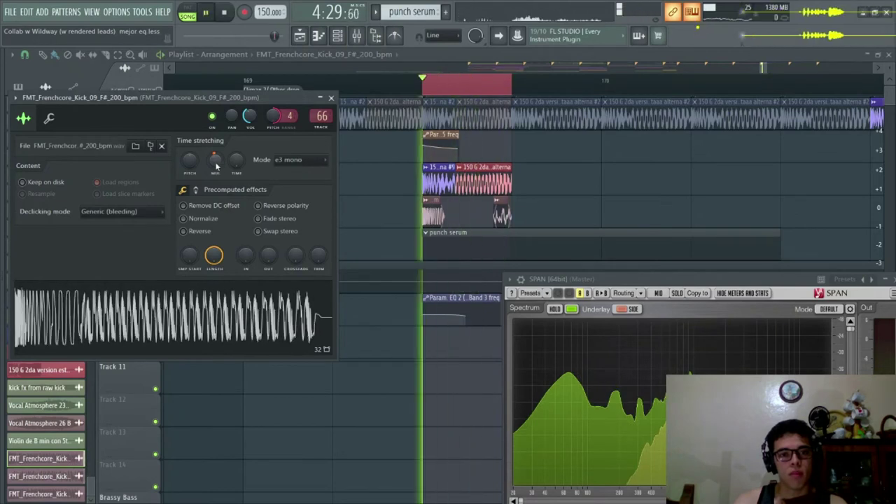
scroll(216, 165, "down", 1)
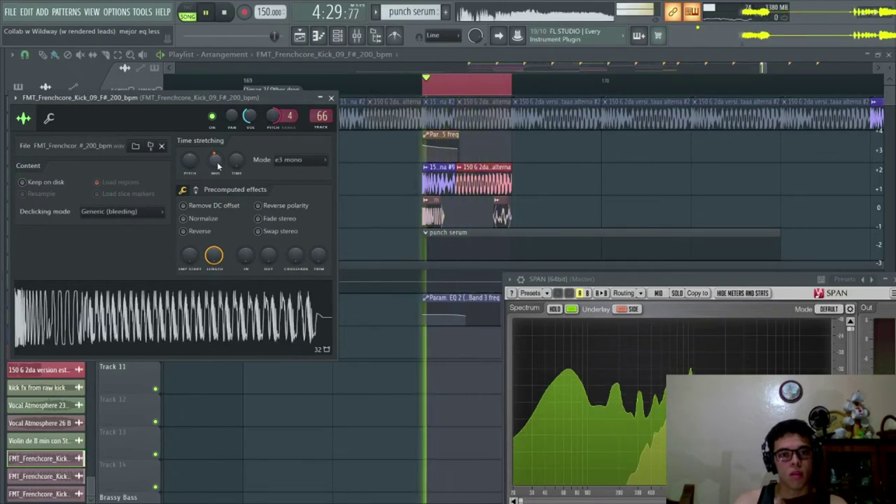
key("space")
scroll(218, 164, "up", 3)
key("space")
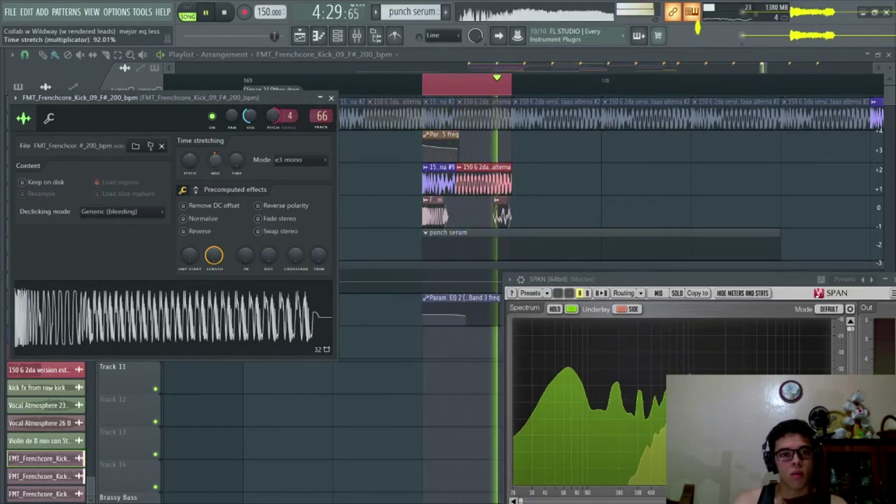
scroll(217, 166, "down", 2)
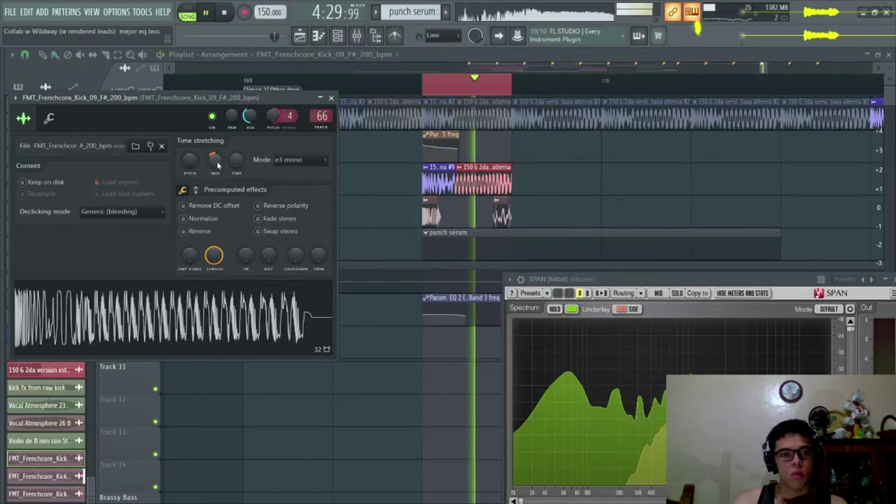
scroll(217, 165, "up", 2)
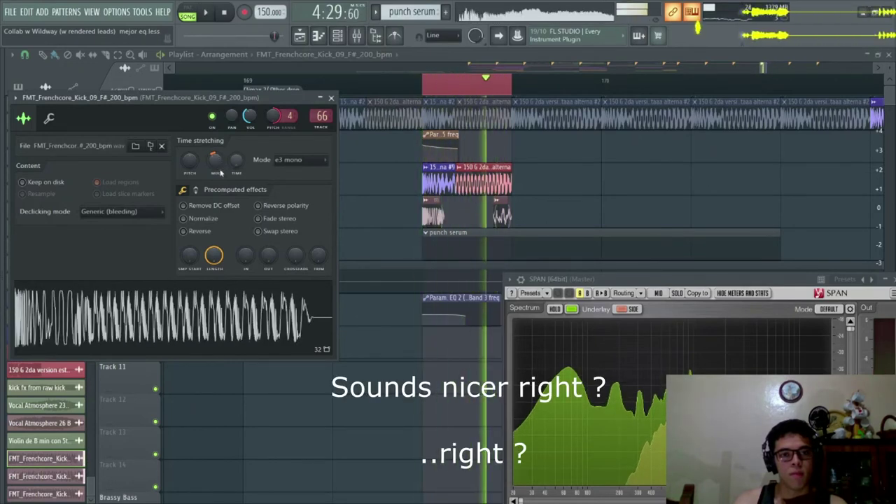
scroll(216, 167, "down", 1)
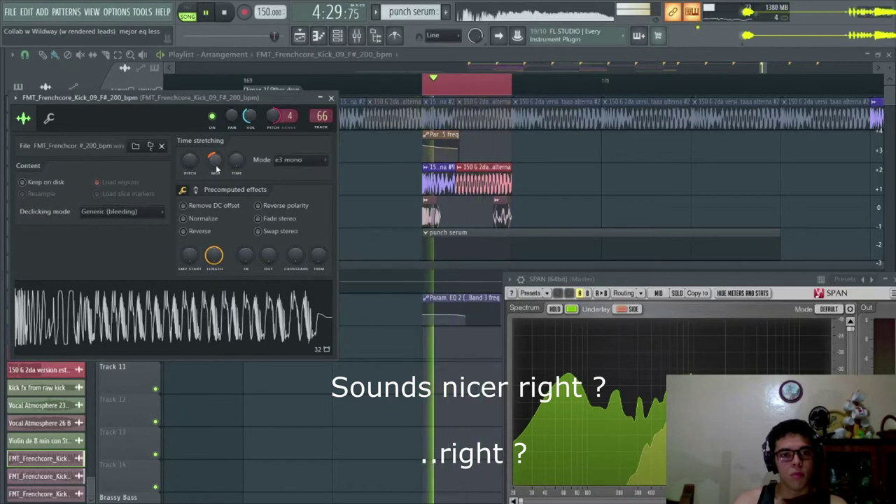
scroll(215, 165, "down", 2)
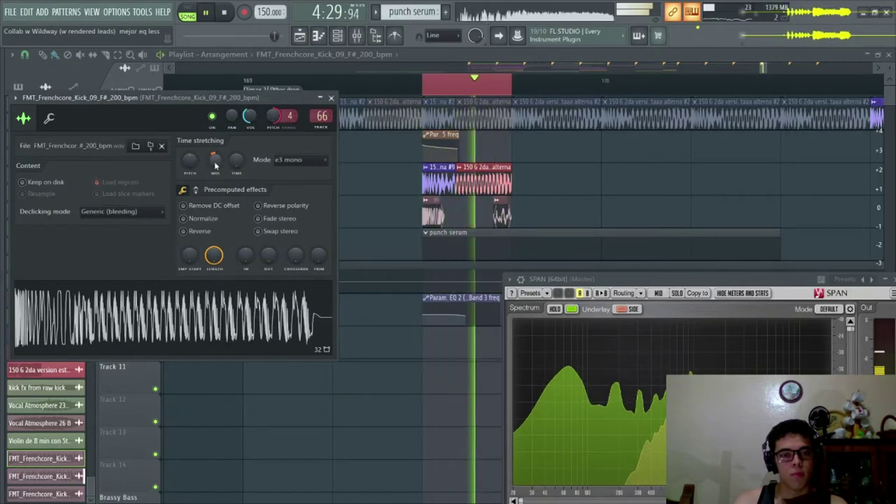
Lengthen the FMT_Frenchcore_Kick clip on the Crash track, try a higher time-stretching multiplier and undo that multiplier change.
left_click(456, 213)
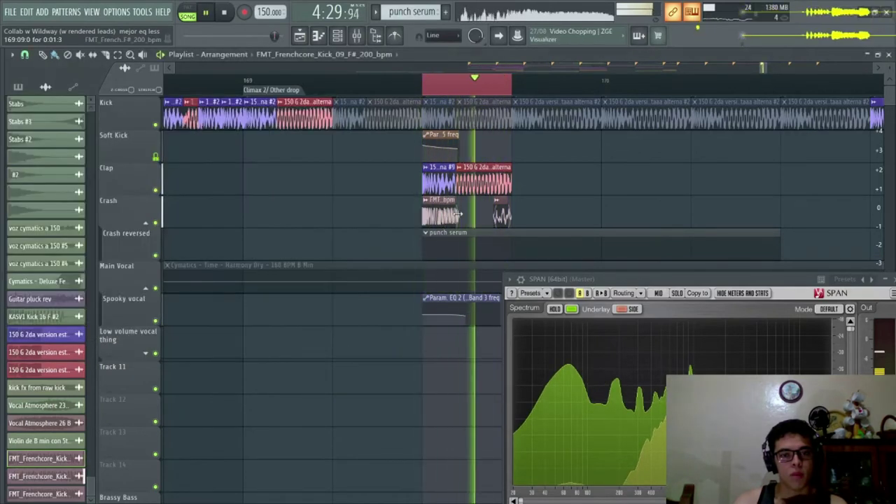
double_click(456, 213)
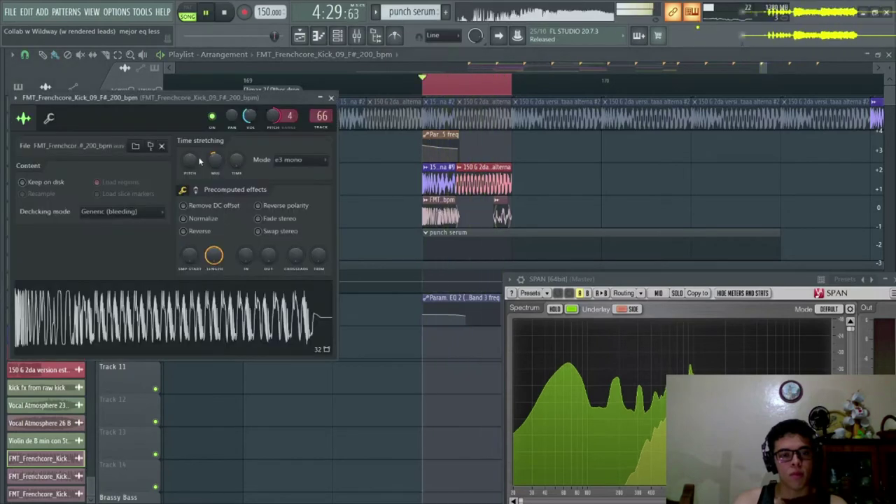
key("space")
scroll(216, 159, "up", 2)
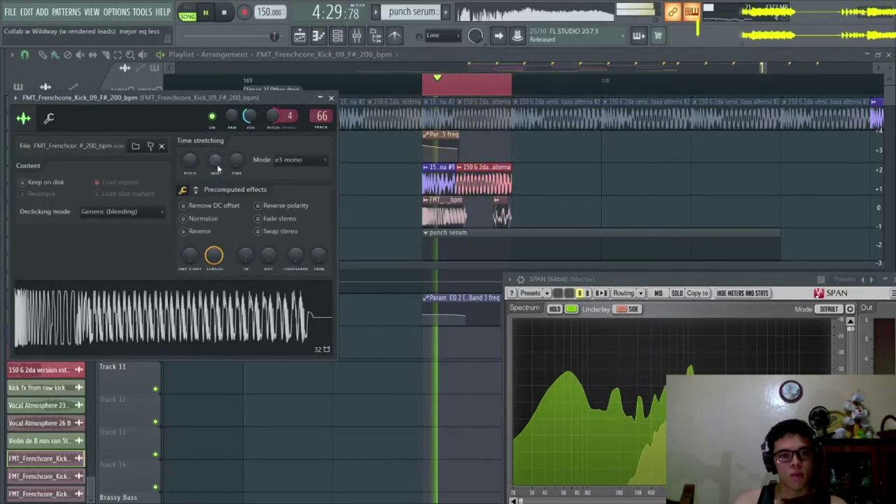
key("ctrl+z")
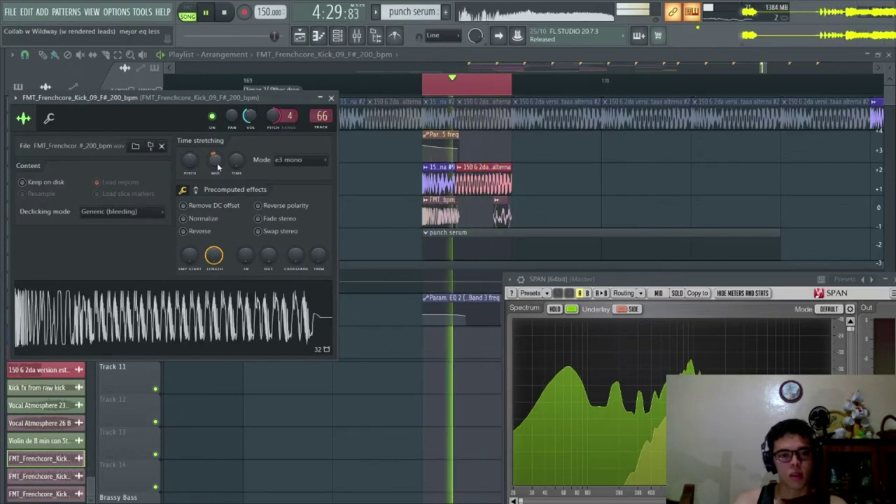
Lower the FMT_Frenchcore_Kick sample's time-stretching multiplier, close its sampler settings and audition the loop.
left_click_drag(215, 163, 212, 160)
key("space")
key("space")
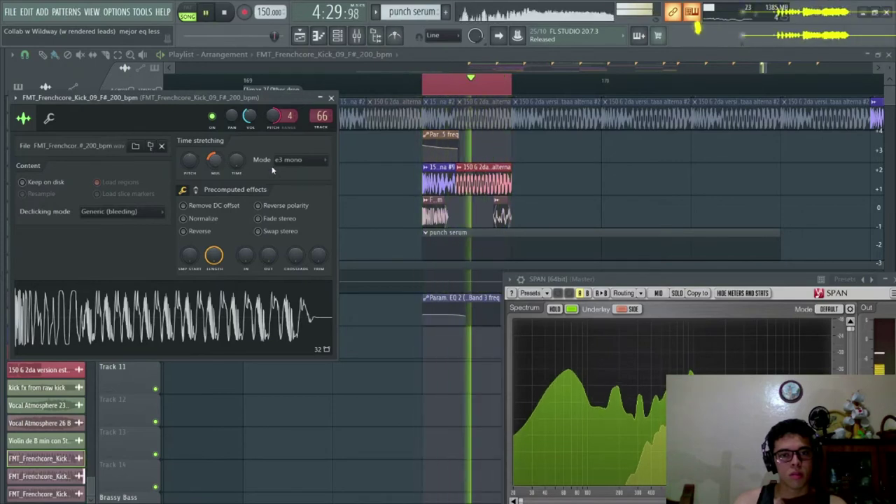
key("Escape")
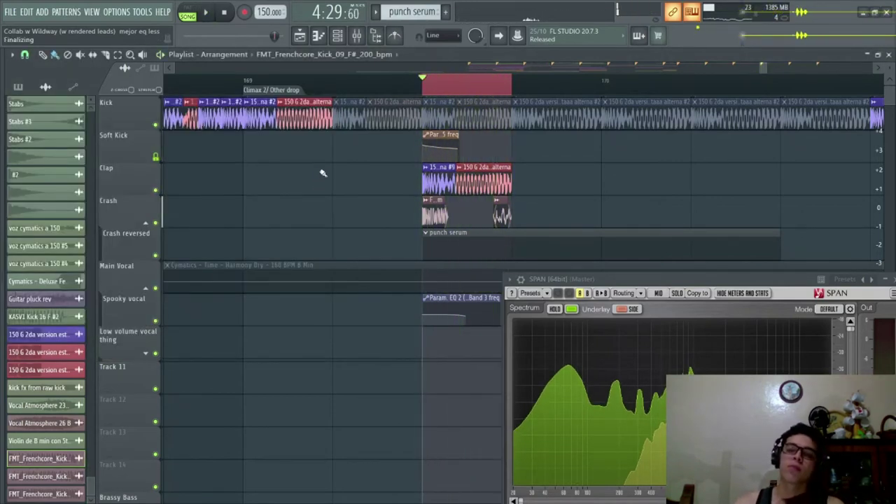
key("space")
key("space")
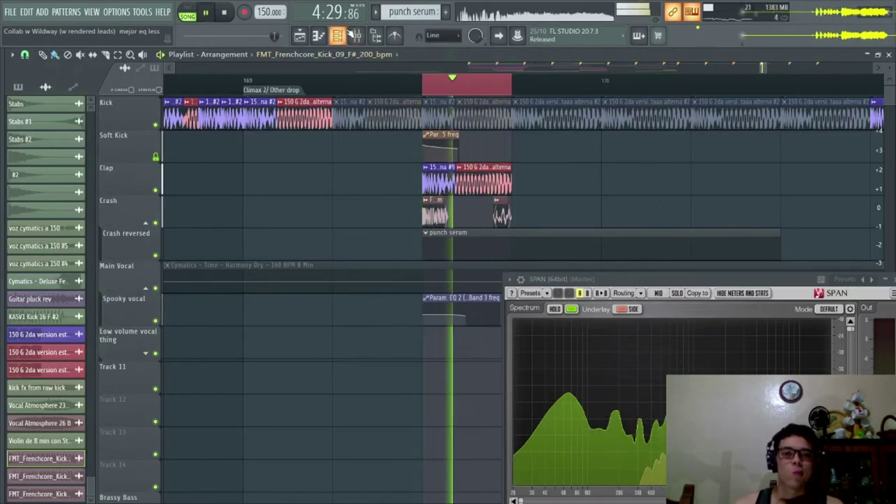
In mixer track 67's Fruity parametric EQ 2, cut band 4 to about -3.1 dB at 880 Hz and raise band 5 slightly.
left_click(338, 36)
left_click(356, 37)
left_click(338, 39)
left_click(394, 176)
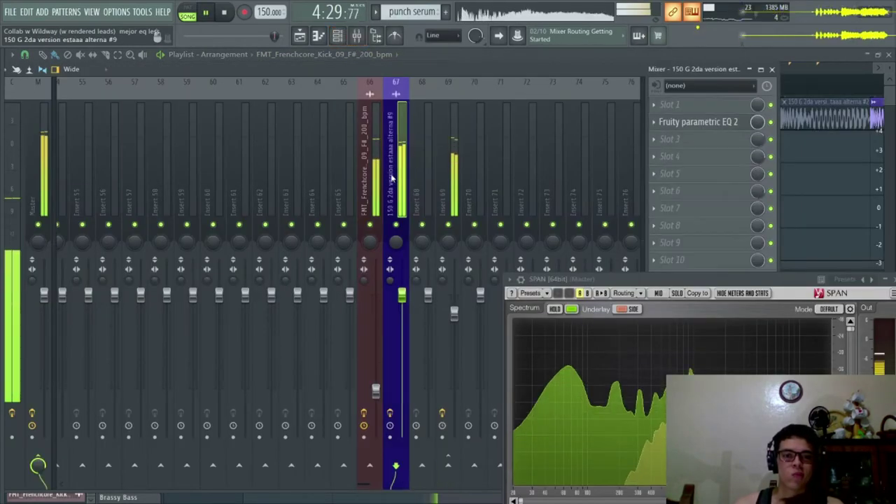
key("space")
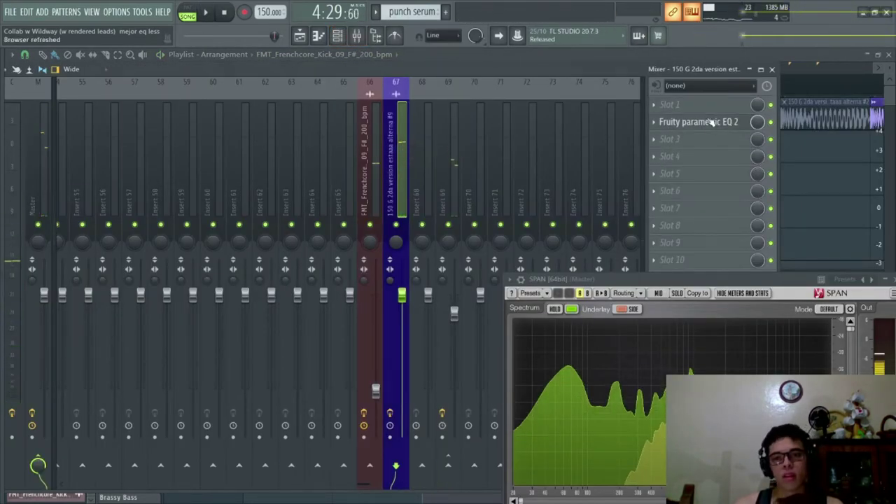
left_click(710, 122)
key("space")
left_click_drag(156, 257, 199, 209)
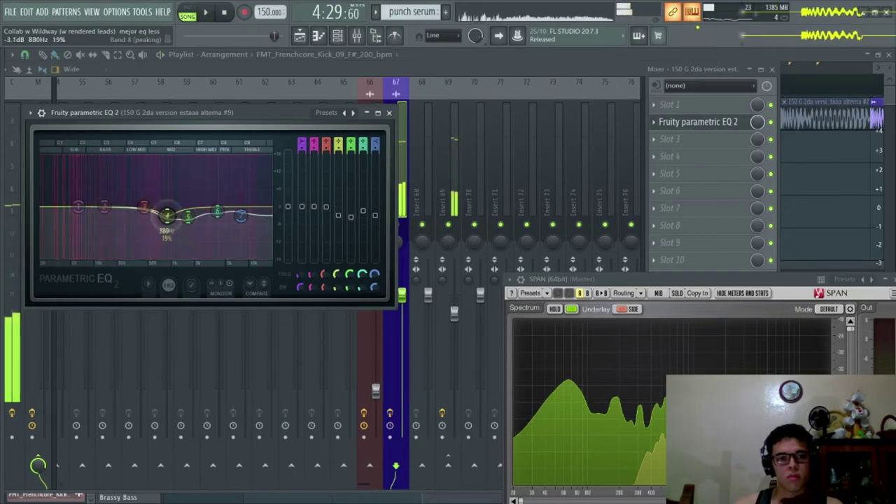
left_click_drag(188, 217, 188, 214)
left_click(399, 205)
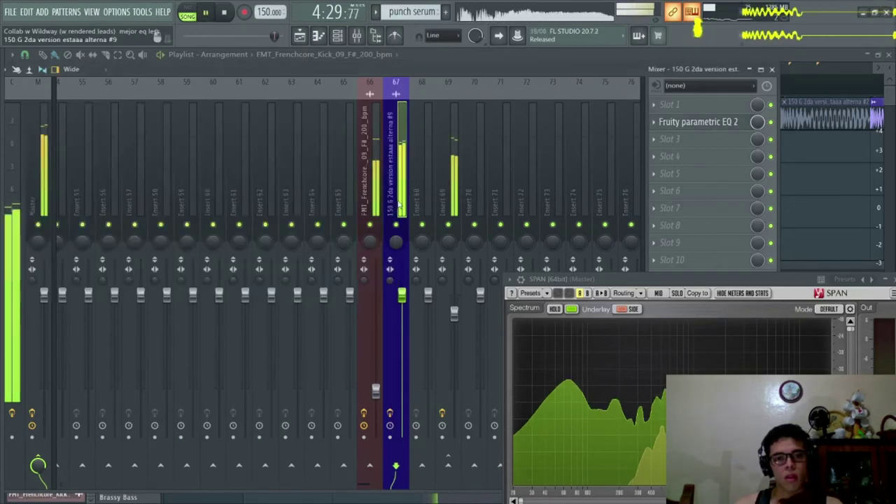
Lower the volume fader of mixer Insert 69 while the loop plays.
left_click(371, 160)
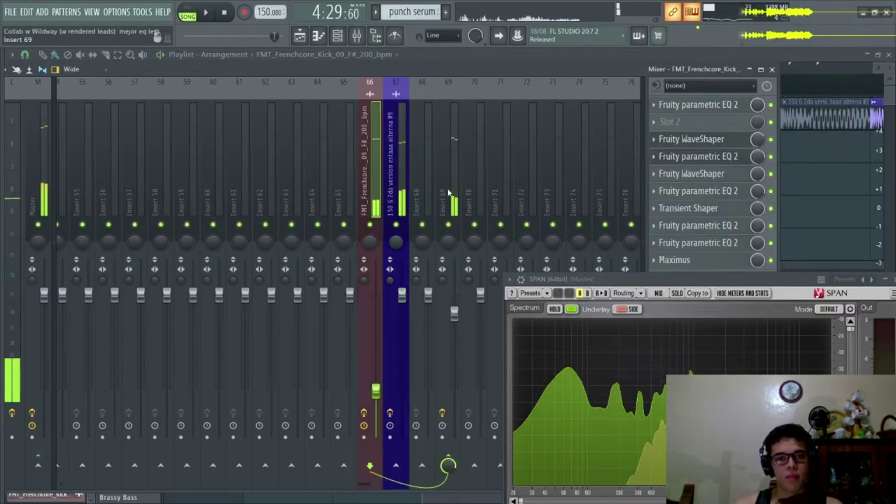
left_click(448, 193)
left_click_drag(453, 314, 454, 332)
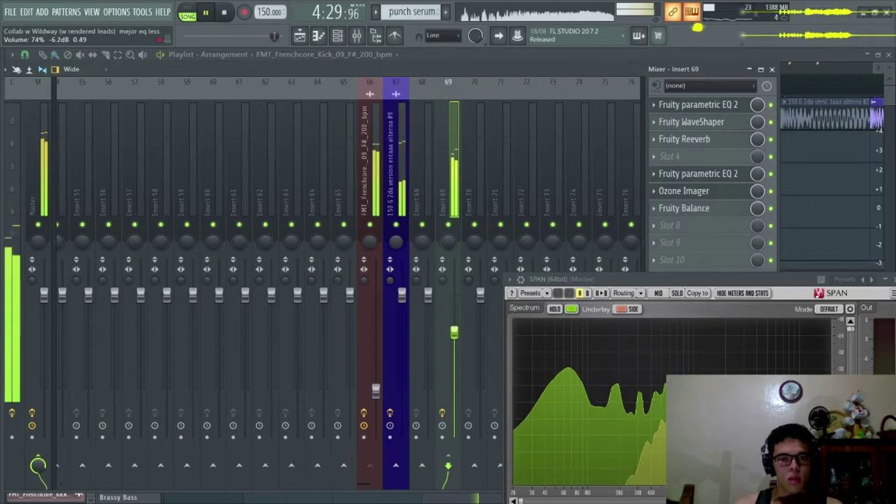
key("space")
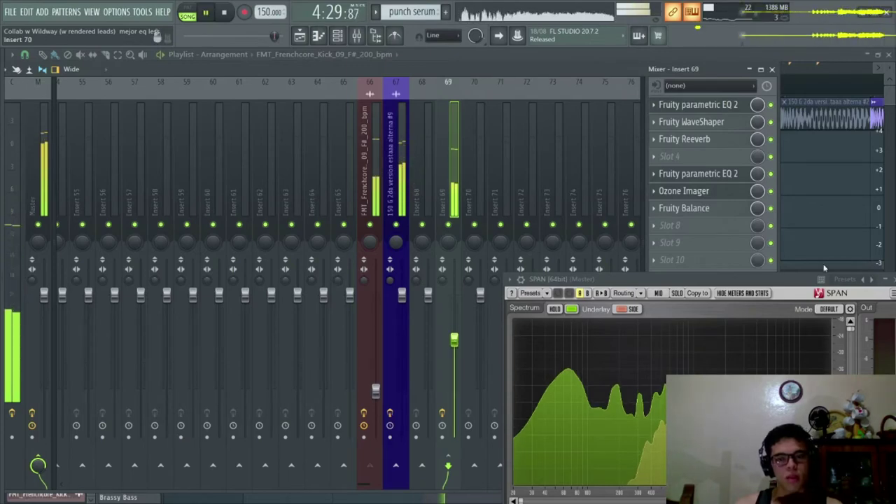
Audition the loop in the playlist and move the two kick clips on the Clap track out of it, past bar 170.
key("F9")
key("space")
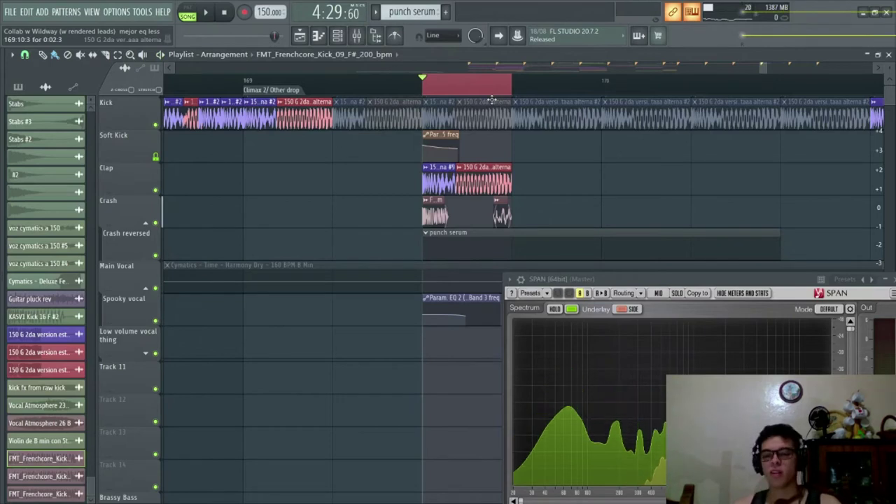
key("space")
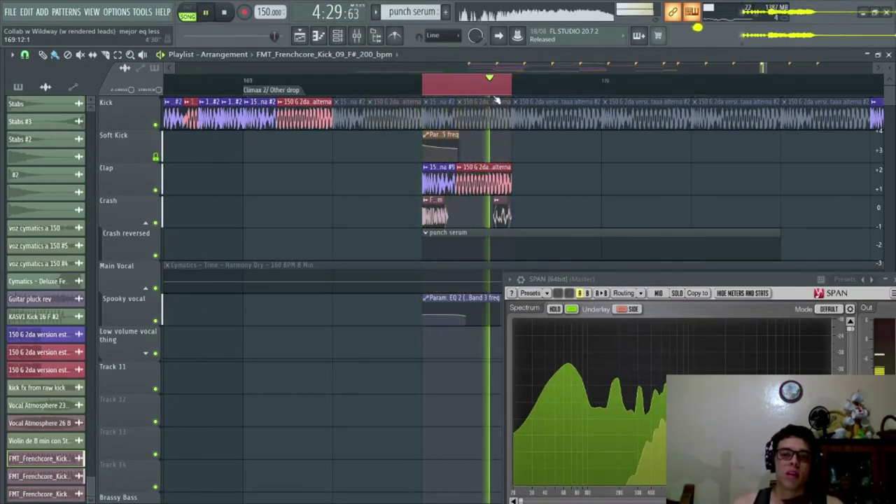
key("space")
left_click_drag(494, 189, 672, 194)
left_click(626, 187, "ctrl")
key("space")
Open the 3 kicks folder under Samples Creados in the browser and preview gated distroya parte 2 and gated distroya.
mouse_move(1, 214)
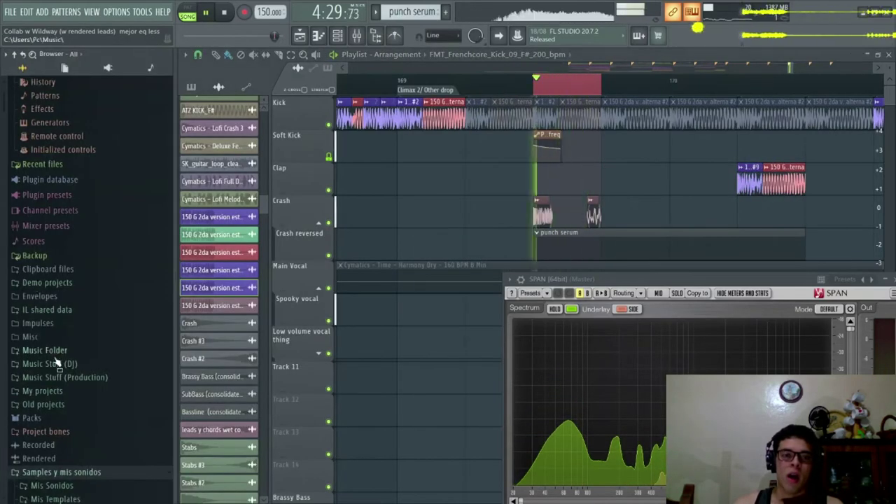
scroll(91, 175, "down", 8)
scroll(98, 174, "down", 5)
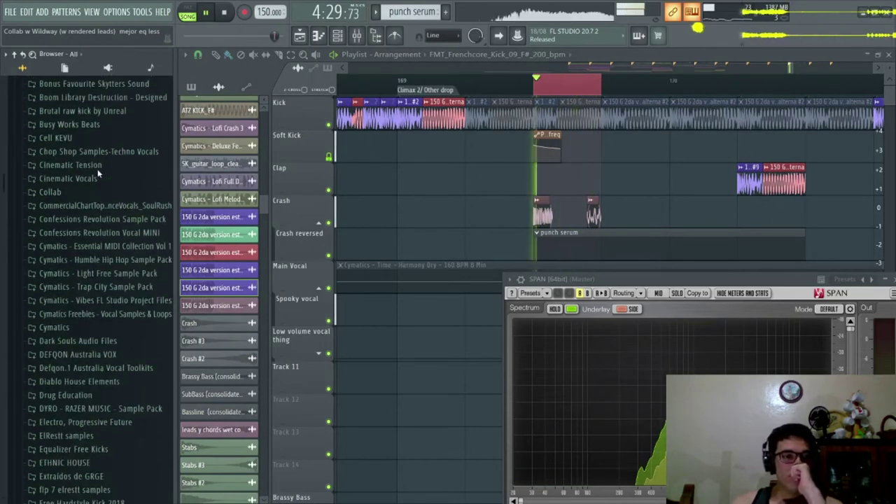
scroll(98, 174, "up", 5)
left_click(96, 110)
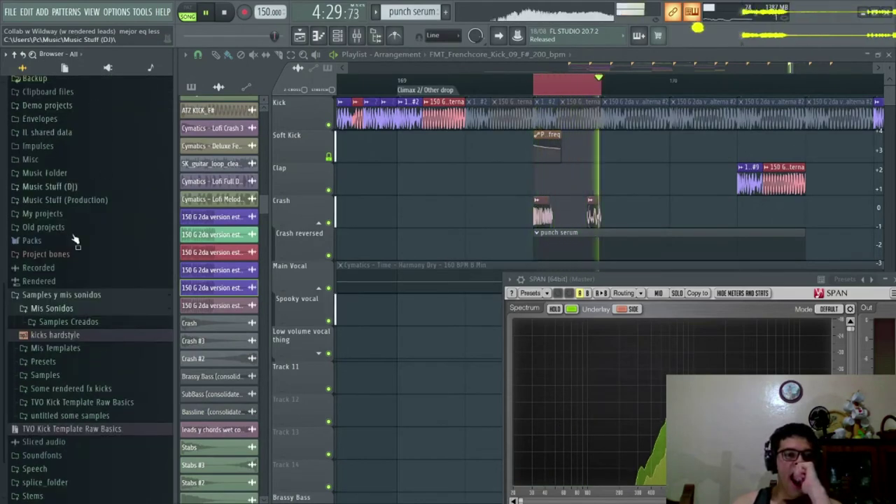
left_click(84, 322)
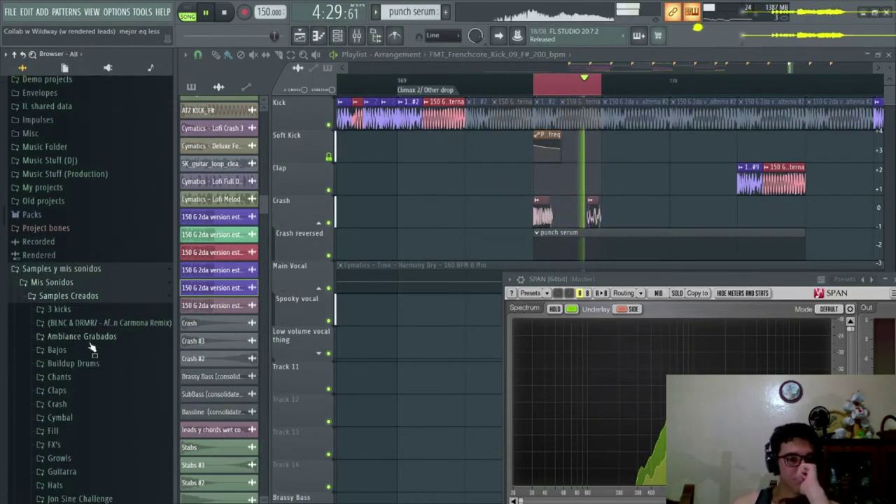
left_click(84, 309)
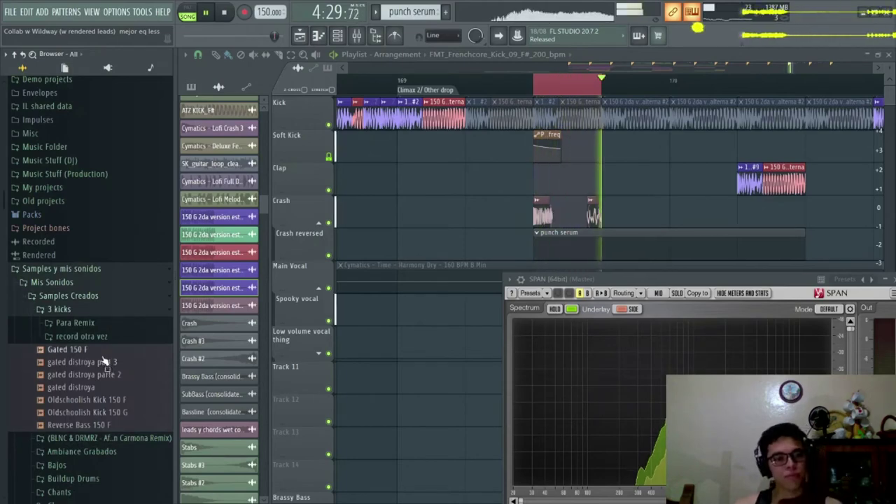
key("space")
left_click(113, 375)
left_click(111, 387)
Open the 2020 kick folder within Kicks and preview the El restt 155 psy raw sample chopped w feedback.
scroll(107, 385, "down", 2)
scroll(100, 351, "down", 3)
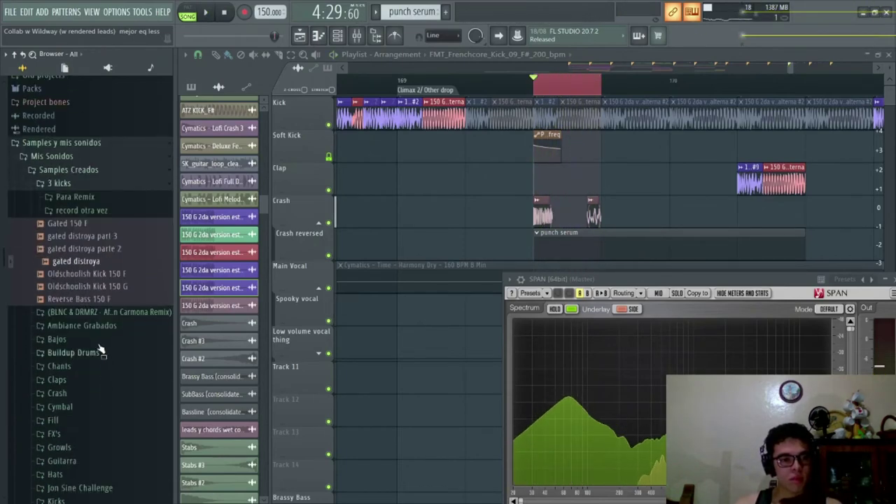
scroll(82, 416, "down", 5)
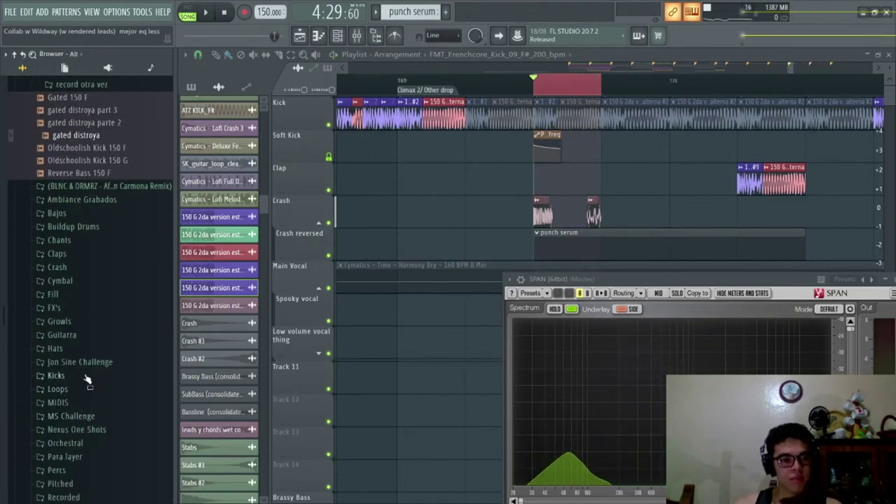
left_click(87, 377)
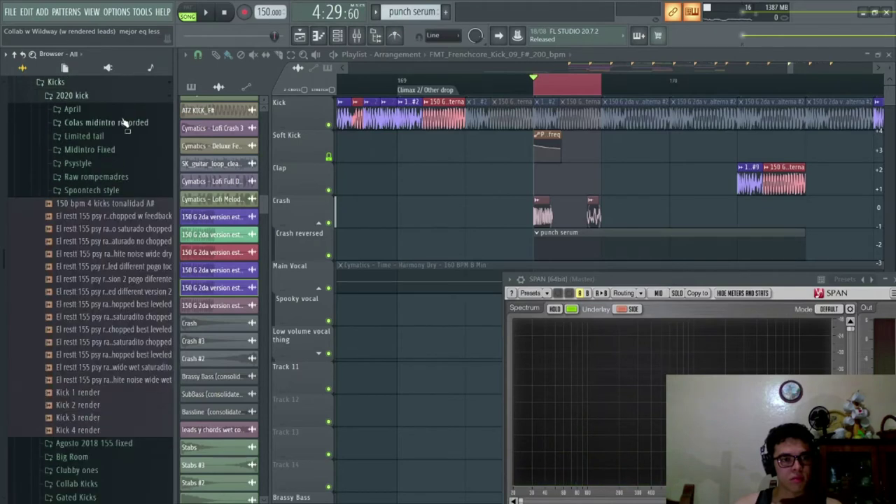
left_click(112, 218)
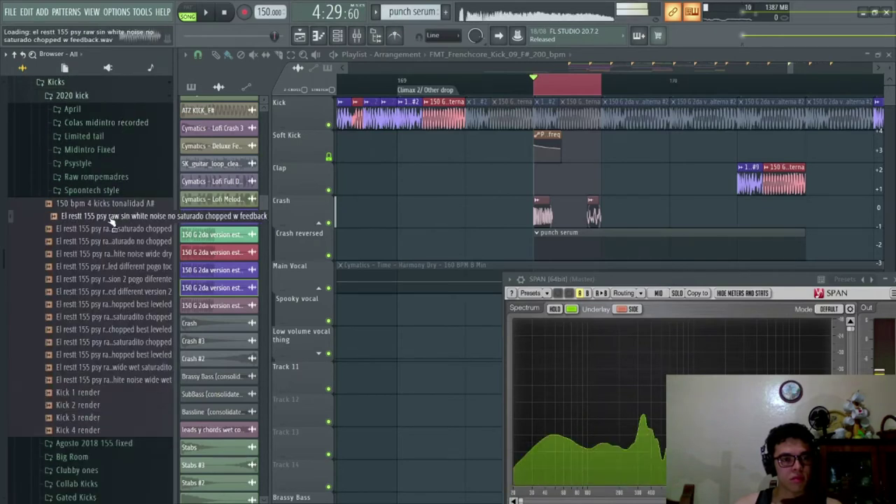
Open the Midintro Fixed folder, preview its kicks and place G Midintro originally 160 cola 3 on the Clap track at the loop start.
left_click(105, 150)
left_click(120, 176)
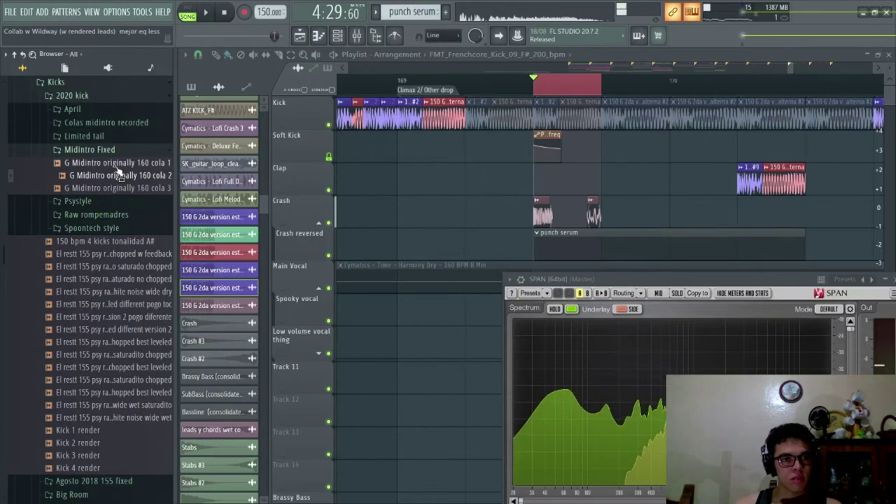
left_click(124, 188)
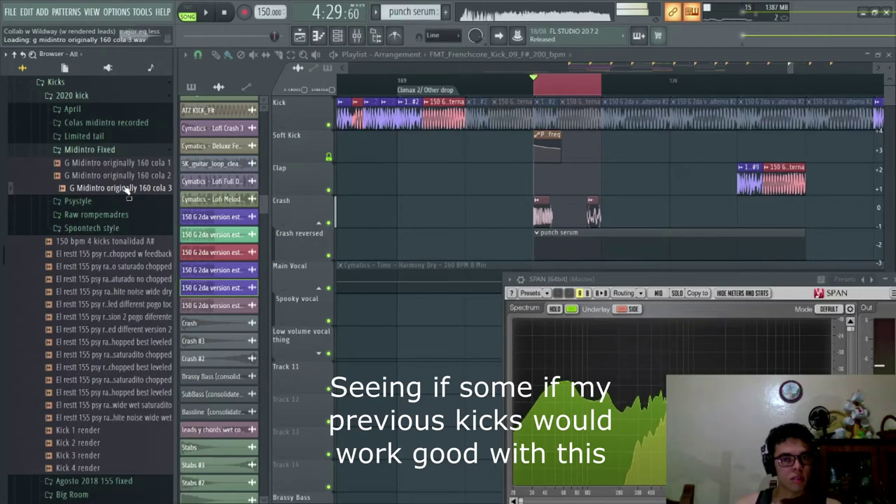
left_click_drag(126, 187, 443, 183)
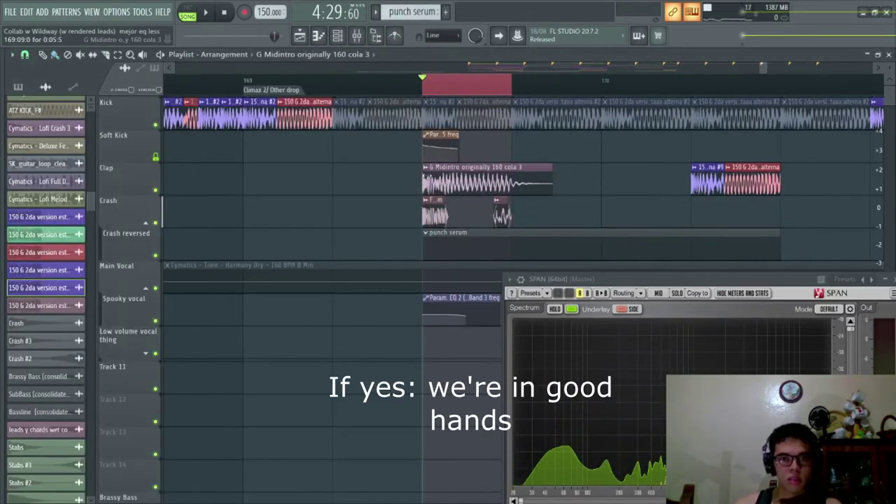
key("space")
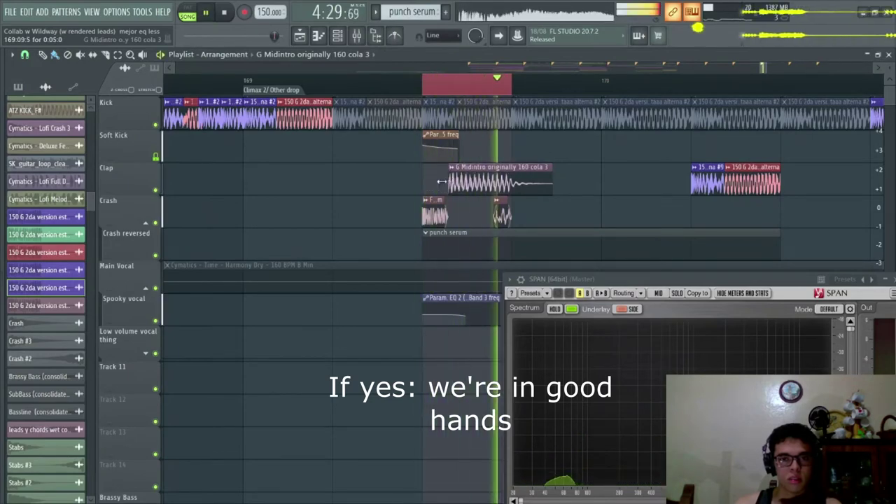
Try trimming the start of the cola 3 clip, restore it to the loop start and lower its channel volume while auditioning.
key("space")
left_click_drag(449, 180, 440, 181)
double_click(458, 179)
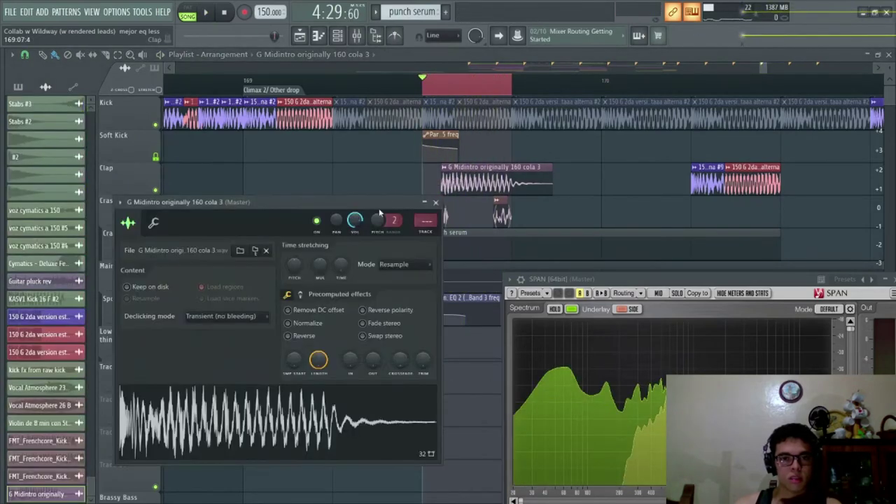
left_click_drag(356, 220, 355, 233)
key("space")
left_click_drag(448, 181, 434, 180)
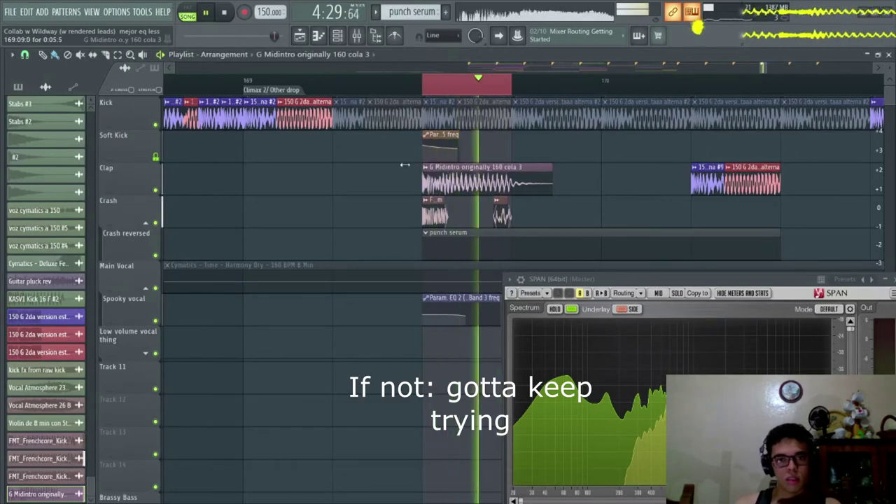
double_click(433, 180)
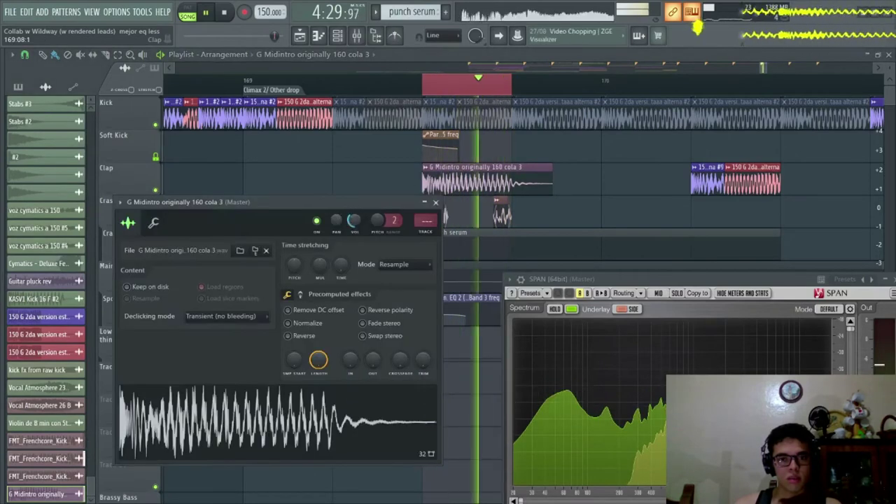
left_click(435, 202)
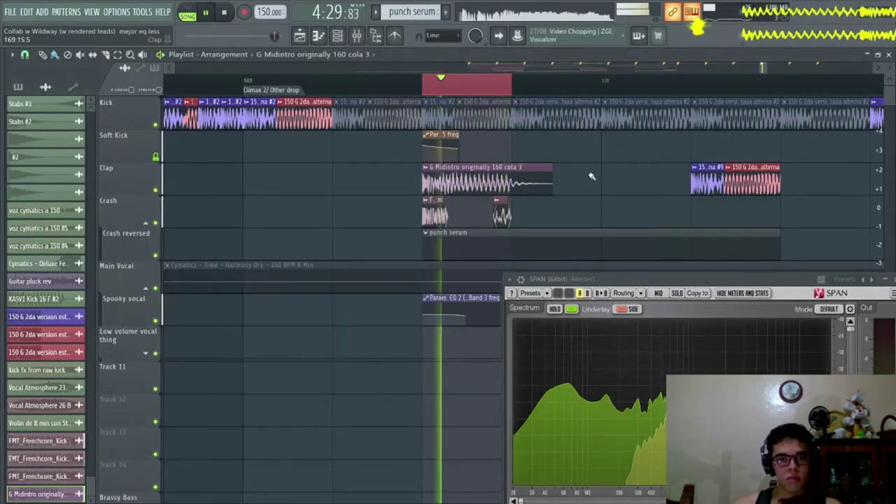
key("space")
Swap the Clap track's sample in the loop for G Midintro originally 160 cola 1 and audition it.
key("alt+F8")
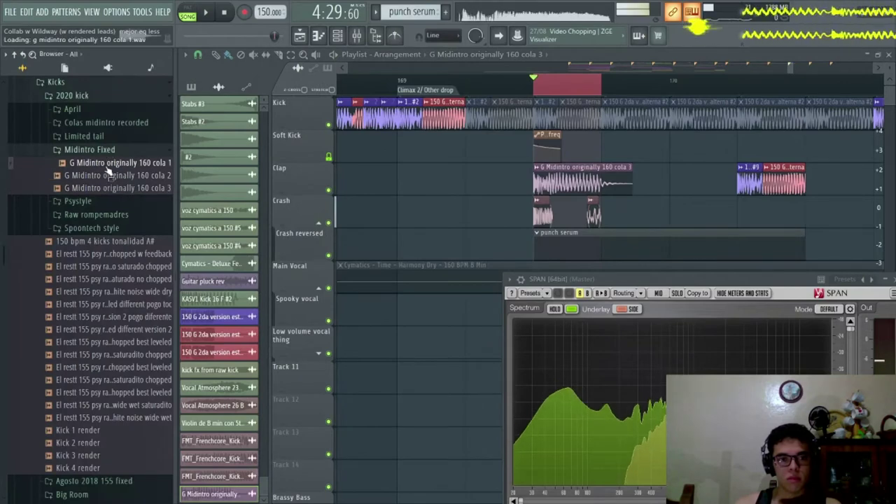
left_click_drag(112, 167, 444, 189)
key("space")
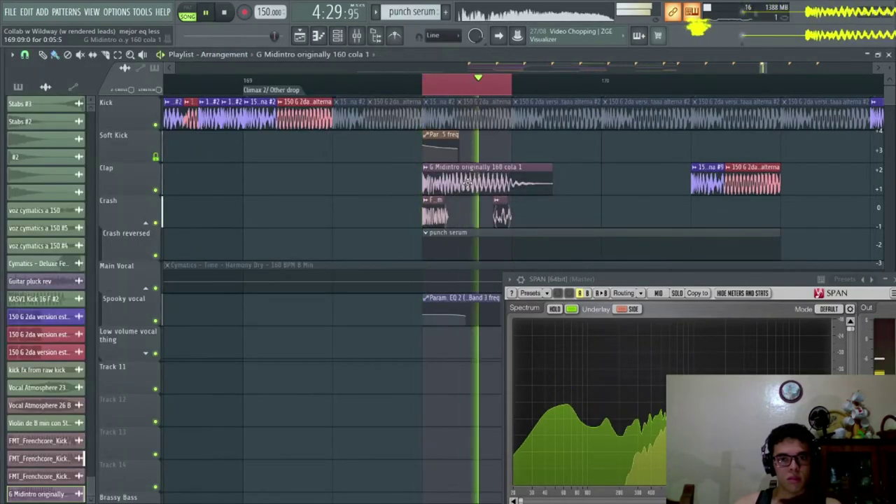
Preview Limited tail final version si raw in the Limited tail folder and open the Colas midintro recorded folder.
key("alt+F8")
left_click(84, 135)
left_click(112, 161)
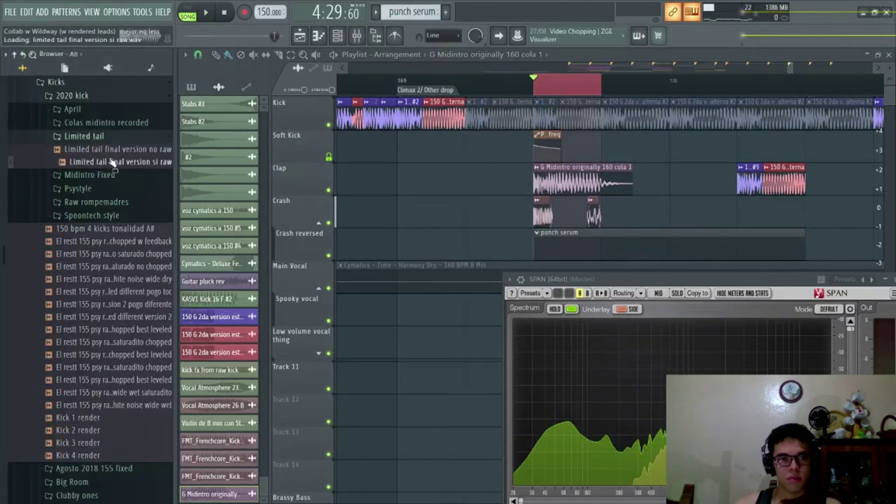
left_click(101, 125)
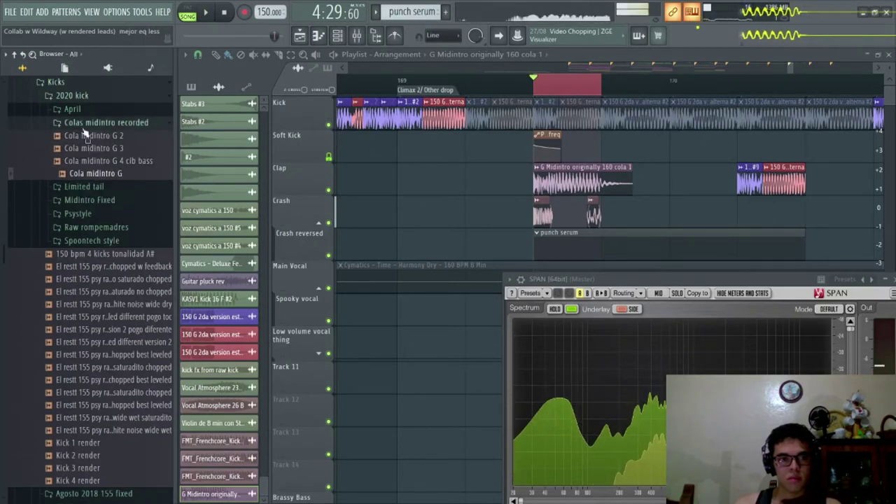
Open the April folder and preview its 150 A sharp kicks and 150 original but w more processing.
left_click(70, 108)
left_click(98, 121)
left_click(102, 148)
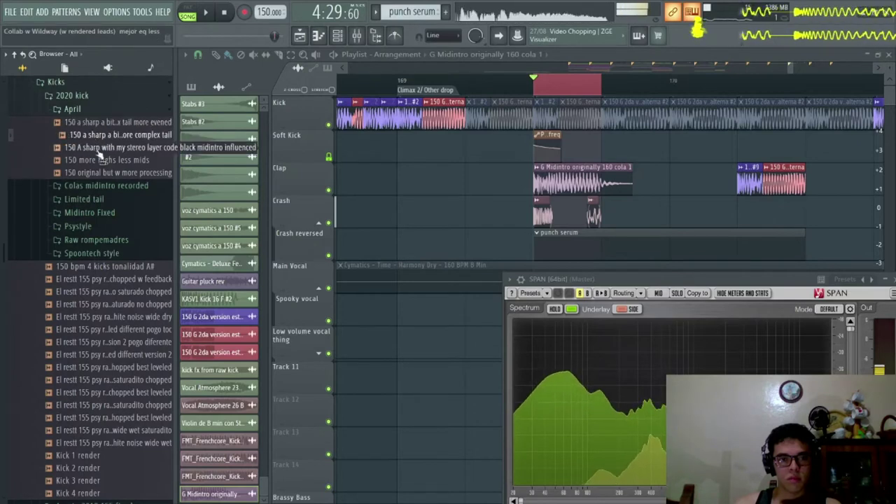
left_click(107, 173)
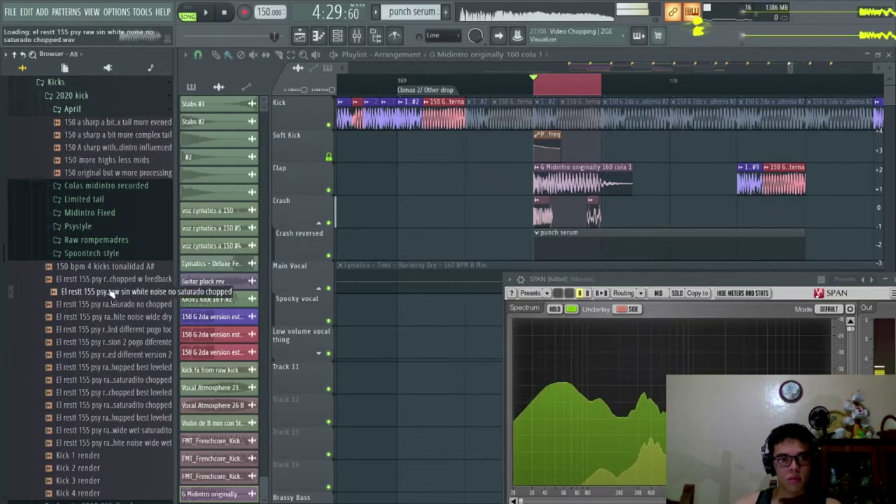
Open the Spoontech style folder and preview several El restt 155 psy raw kicks and the Kick renders in 2020 kick.
left_click(116, 256)
scroll(121, 270, "down", 3)
left_click(118, 317)
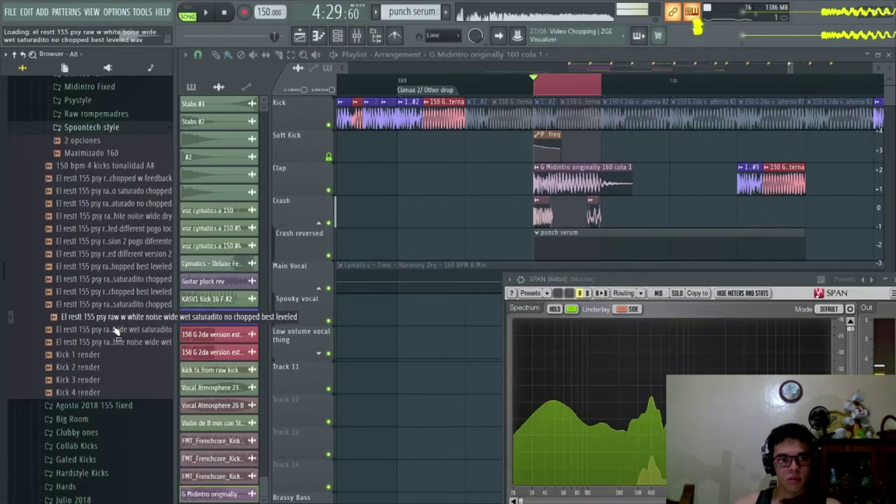
scroll(116, 332, "down", 3)
left_click(128, 203)
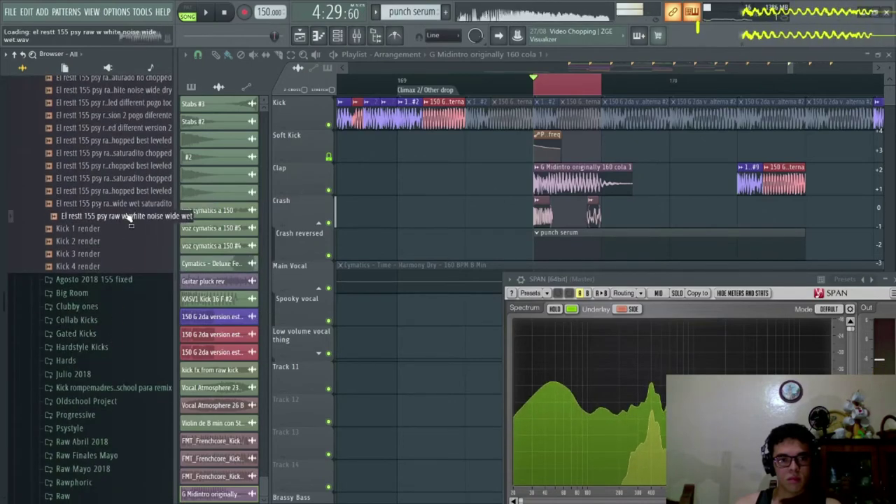
left_click(128, 231)
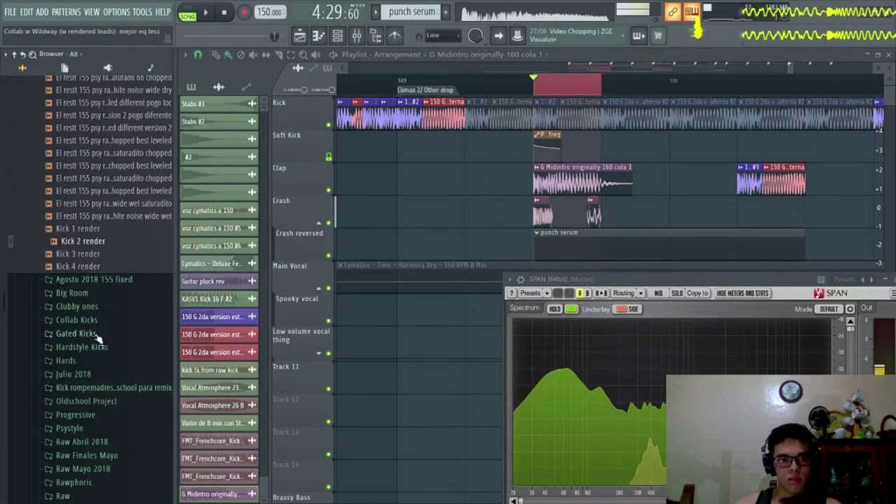
Move the cola 1 clip out of the loop and return the two 150 G 2da kick clips to the loop start on the Clap track.
key("alt+F8")
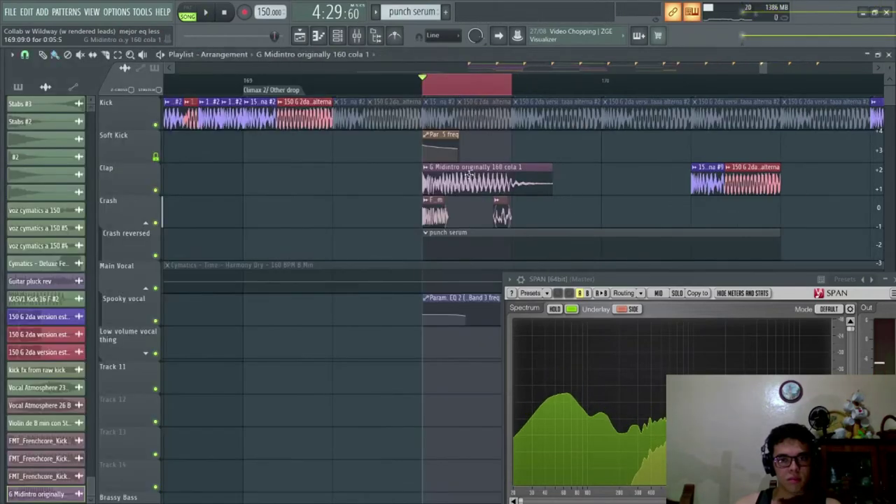
left_click_drag(467, 175, 557, 175)
key("space")
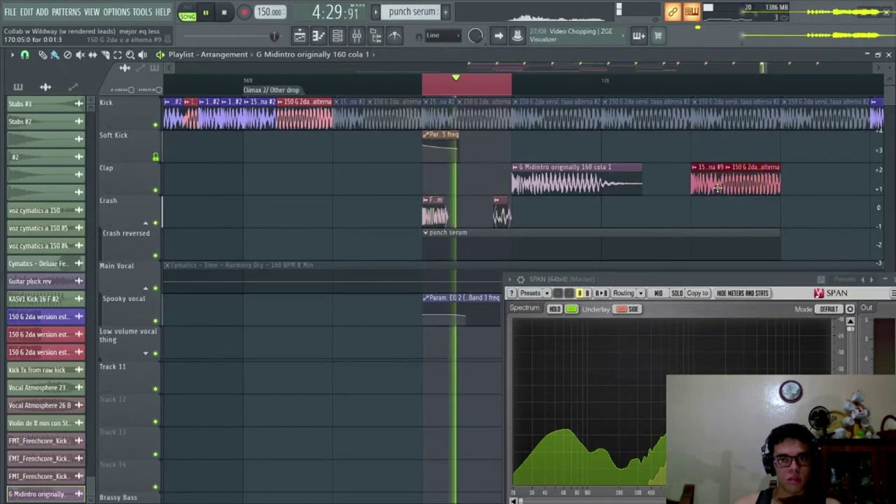
left_click_drag(717, 188, 448, 183)
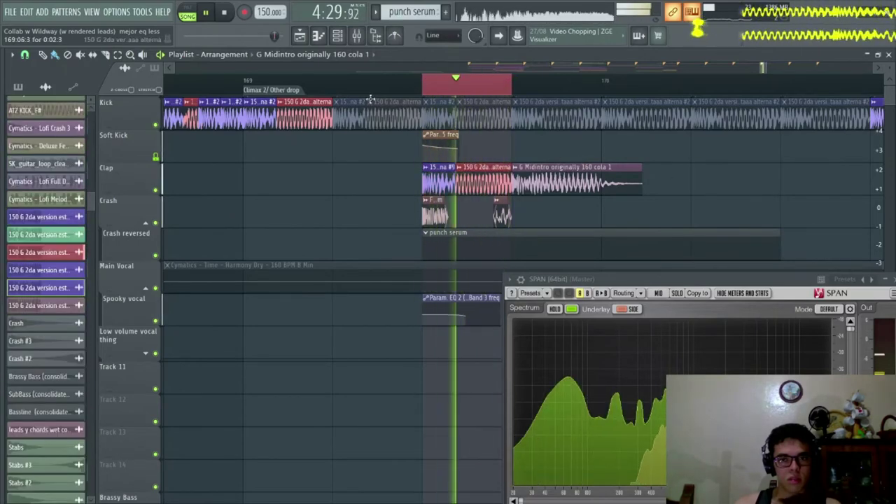
Open the Fruity parametric EQ 2 on mixer insert 67 and clear the leftover Midintro clip from the Clap track.
left_click(356, 35)
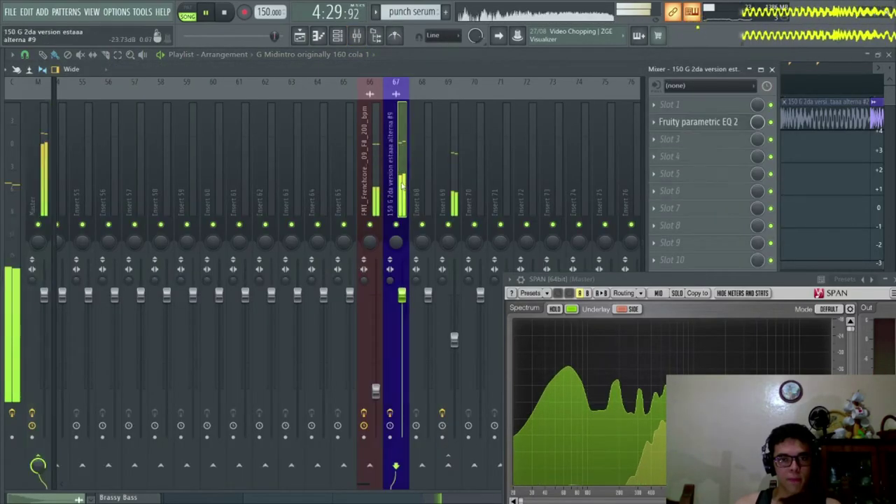
left_click(698, 122)
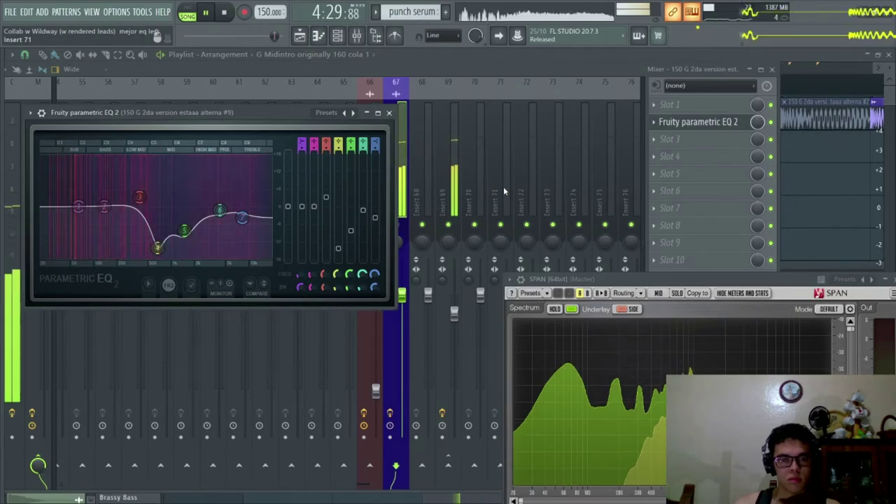
right_click(815, 181)
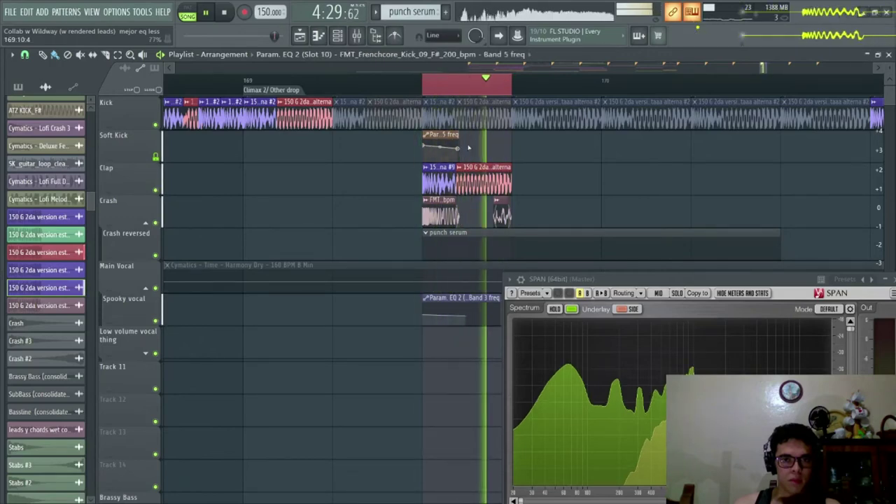
Lower the volume fader of mixer Insert 69 slightly while auditioning the loop.
key("F9")
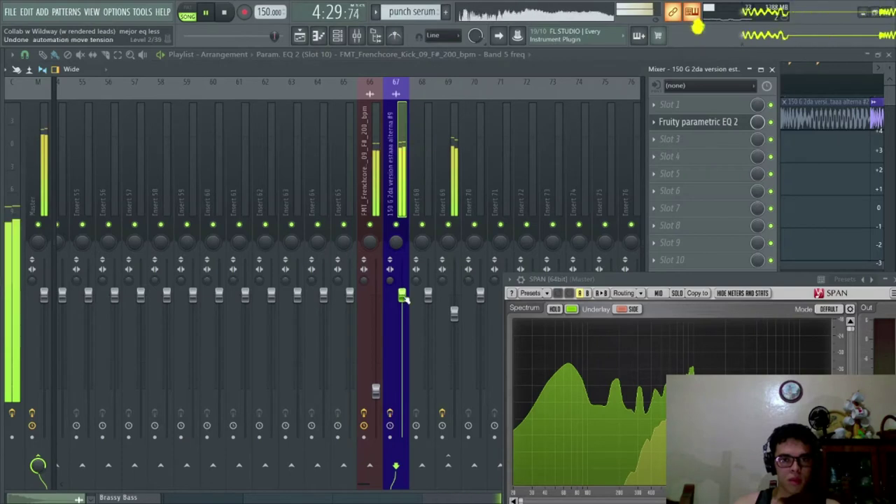
mouse_move(454, 311)
left_mouse_down()
mouse_move(454, 319)
mouse_move(454, 296)
mouse_move(454, 316)
left_mouse_up()
key("space")
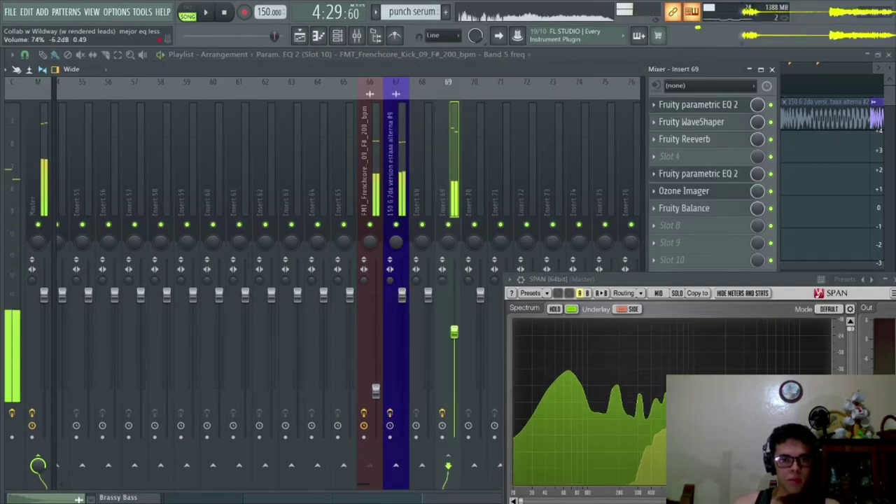
key("space")
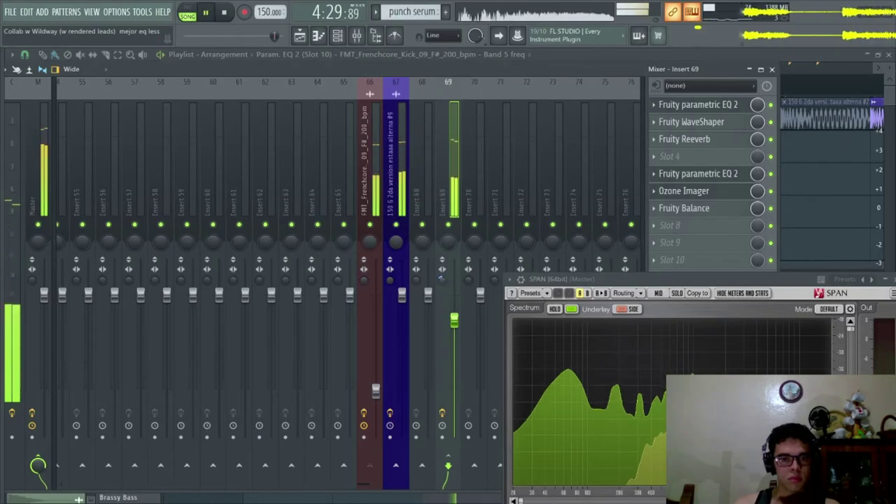
key("space")
Browse the Samples, mis sonidos, presets, templates folder within Music Stuff (Production) for further sounds.
key("alt+F8")
left_click(6, 242)
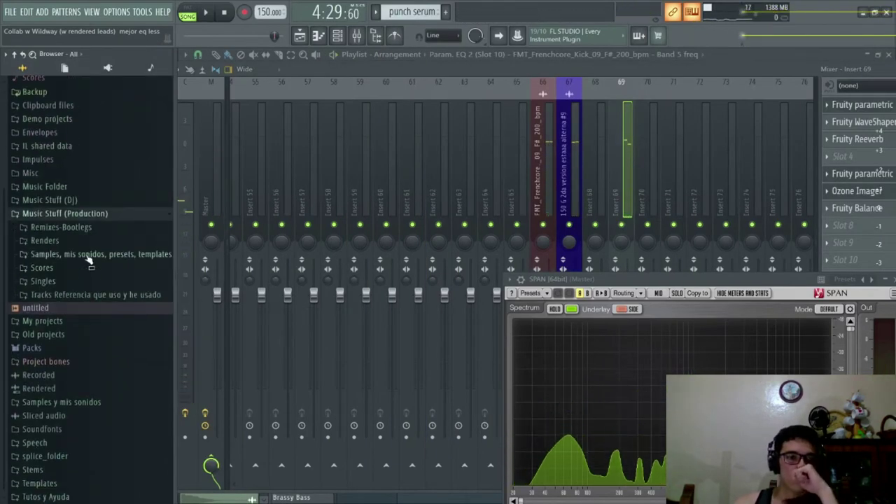
left_click(89, 257)
scroll(105, 182, "down", 3)
key("alt+F8")
Load Fruity Limiter into slot 9 of Insert 69, check its compressor settings and return it to limiter mode.
key("space")
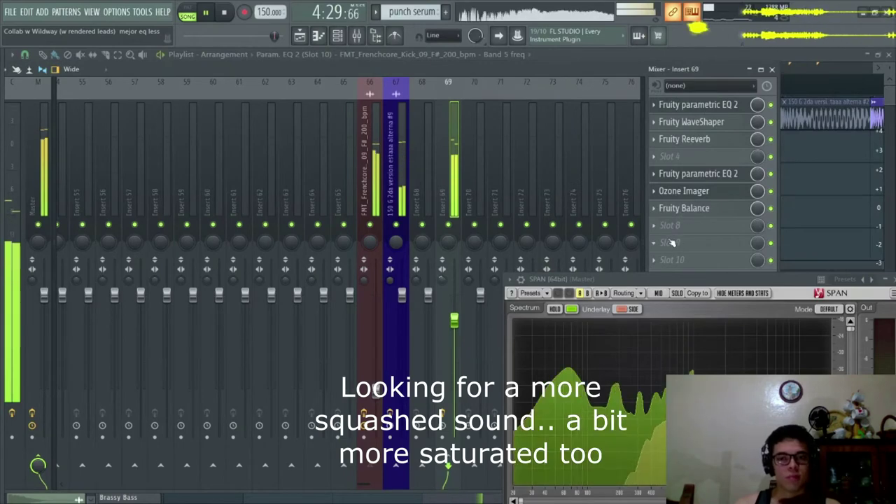
key("space")
left_click(671, 242)
left_click(116, 431)
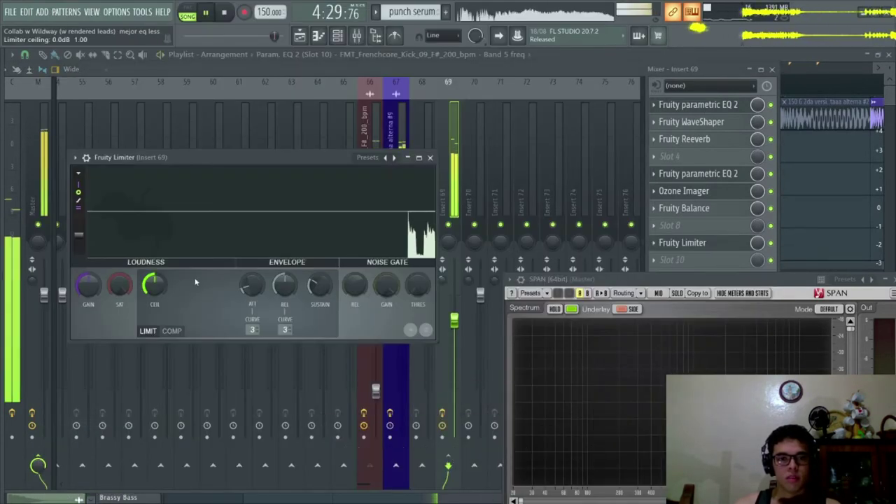
left_click(172, 332)
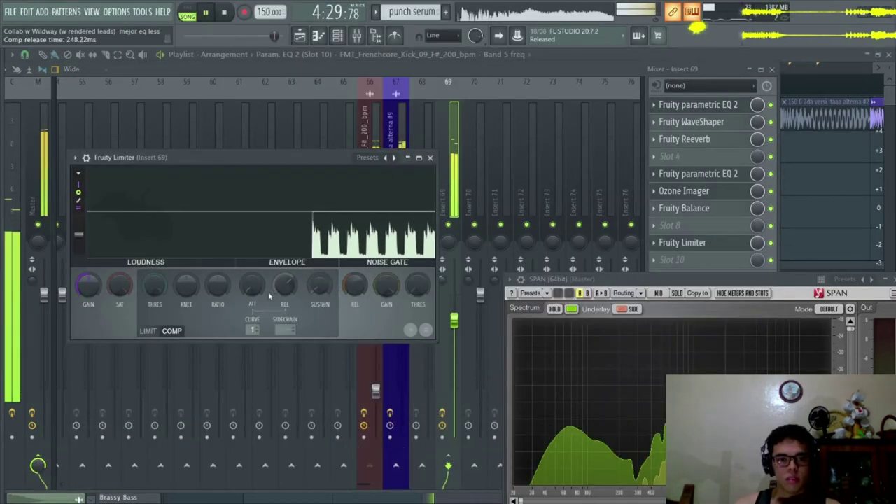
left_click(148, 330)
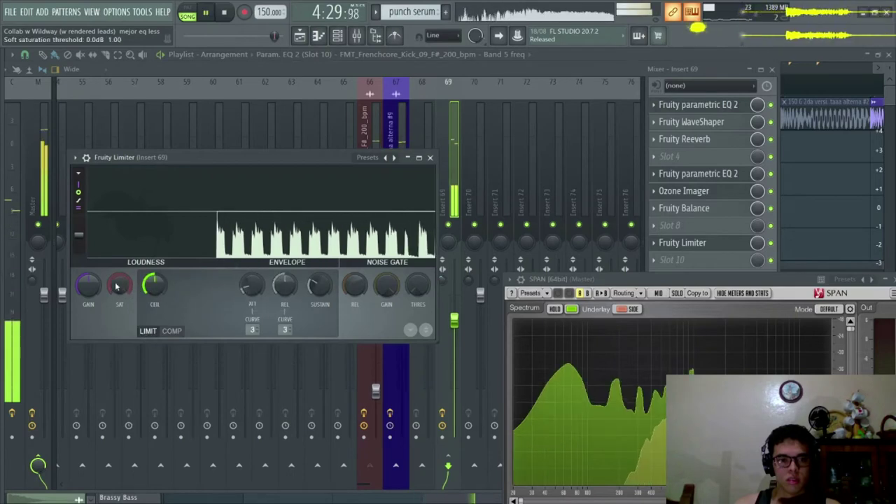
Lower the Insert 69 limiter's saturation threshold and ceiling, and adjust its attack time.
left_click_drag(119, 284, 154, 296)
left_click_drag(252, 284, 252, 275)
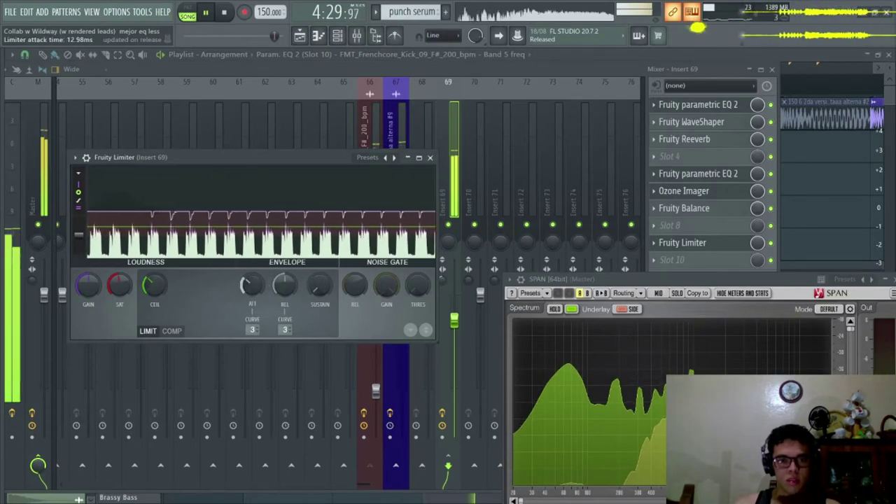
mouse_move(154, 284)
left_mouse_down()
mouse_move(154, 295)
mouse_move(119, 278)
mouse_move(151, 296)
mouse_move(151, 288)
left_mouse_up()
left_click_drag(254, 287, 253, 300)
left_click(720, 242)
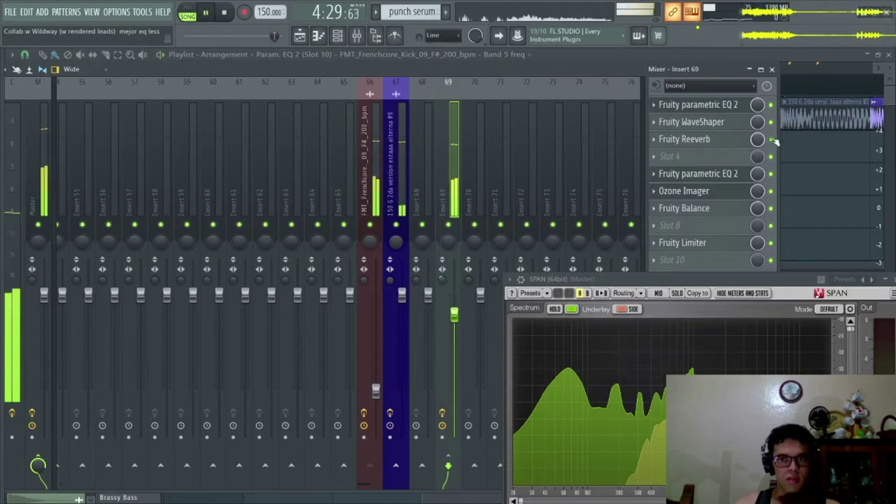
Check the Fruity Reeverb settings on Insert 69 while the loop plays, and select the Master channel.
key("space")
left_click(724, 140)
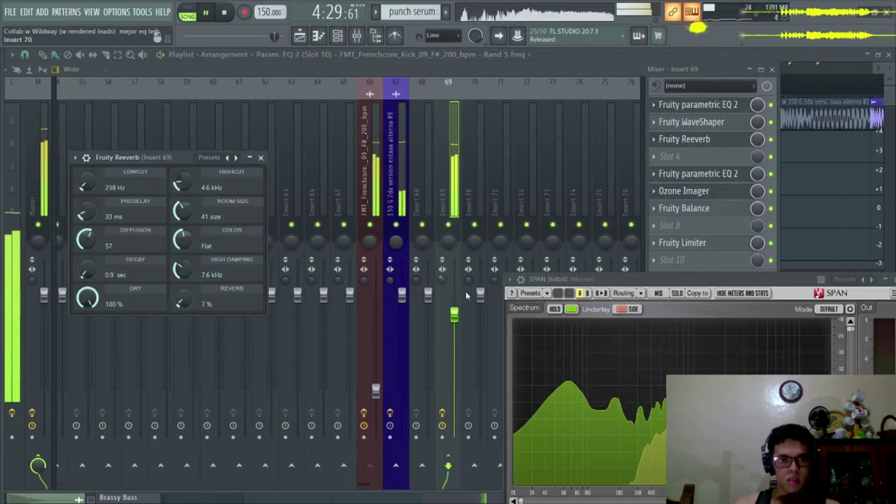
left_click(456, 310)
left_click(40, 186)
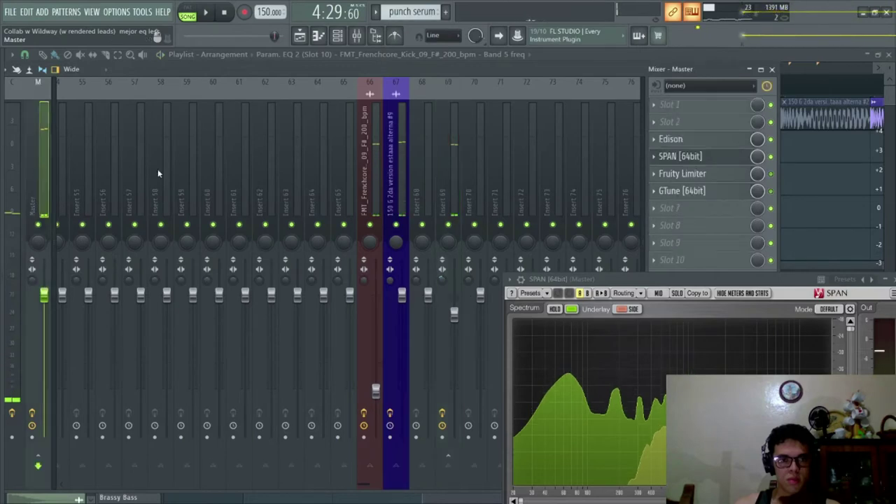
Clear the playlist's loop selection and audition the layered kick from shortly before it in bar 169.
key("space")
right_click(801, 201)
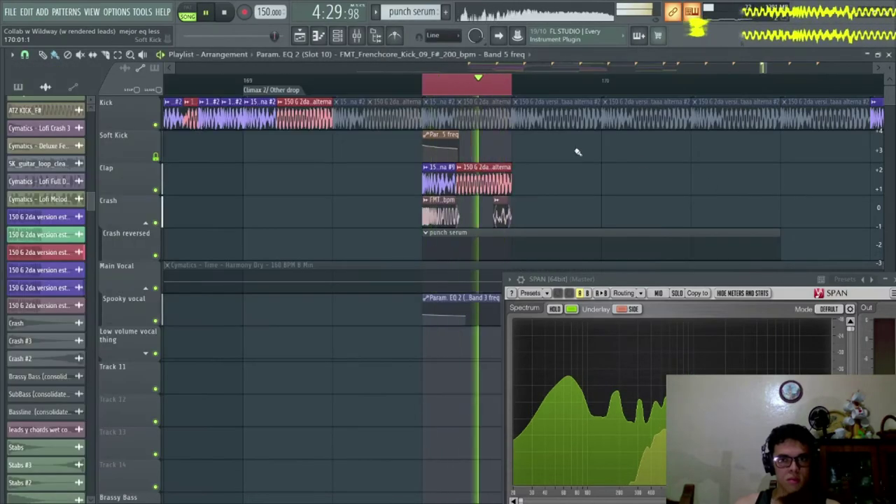
key("space")
right_click(459, 91)
scroll(422, 85, "down", 1)
left_click(387, 84)
key("space")
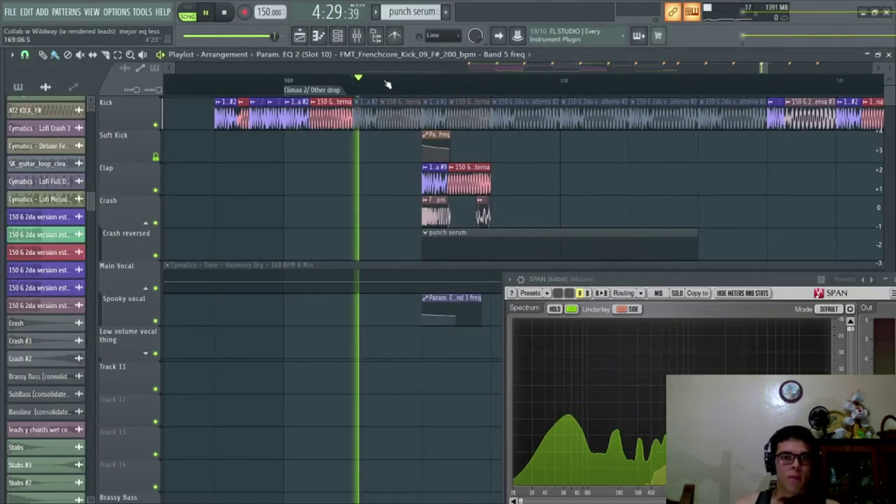
key("space")
key("space")
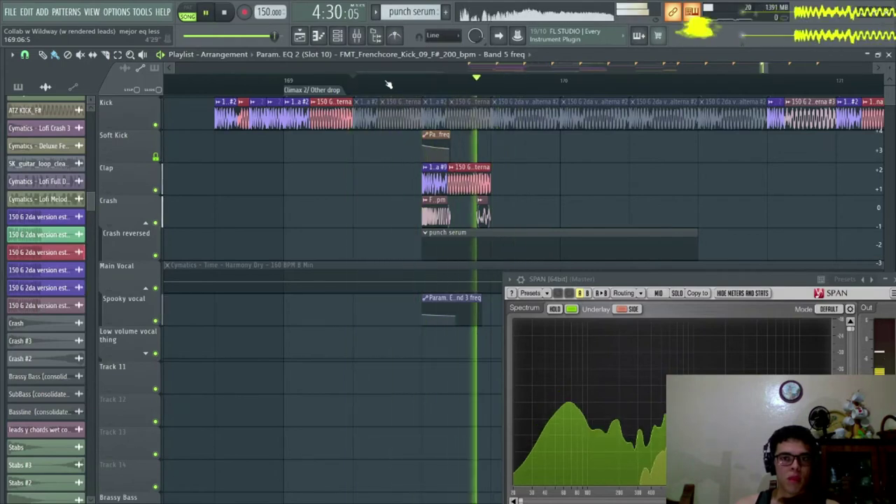
Try the kick without the short second Crash-track clip and the punch serum clip, undoing the removal after listening.
right_click(481, 213)
right_click(505, 231)
key("space")
key("space")
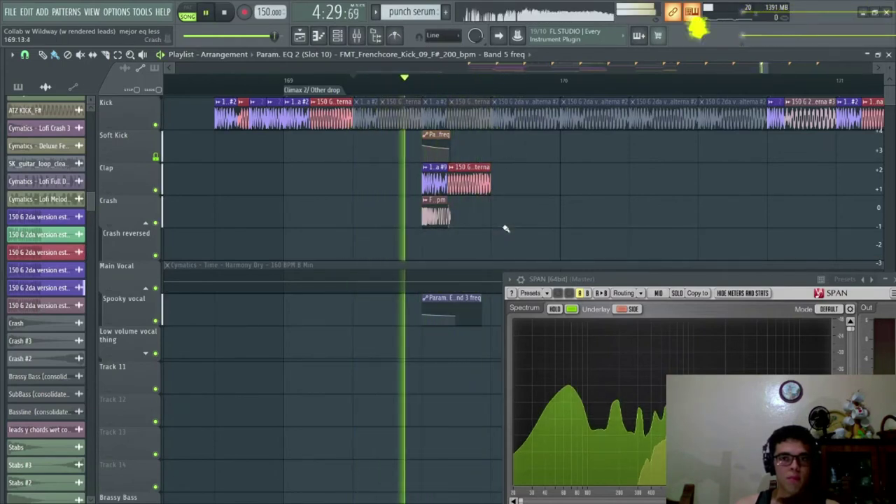
key("ctrl+z")
key("space")
key("space")
key("space")
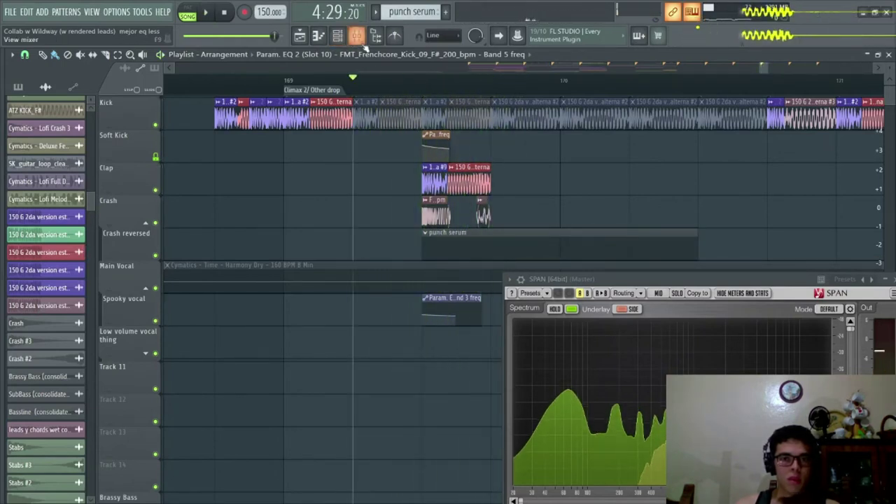
Record the layered kick from the playlist into Edison on the Master channel.
left_click(356, 35)
left_click(748, 142)
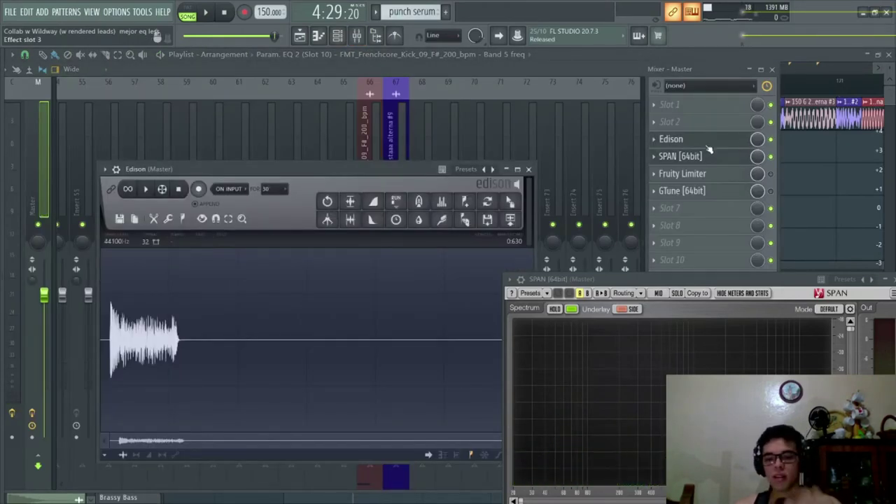
left_click(198, 189)
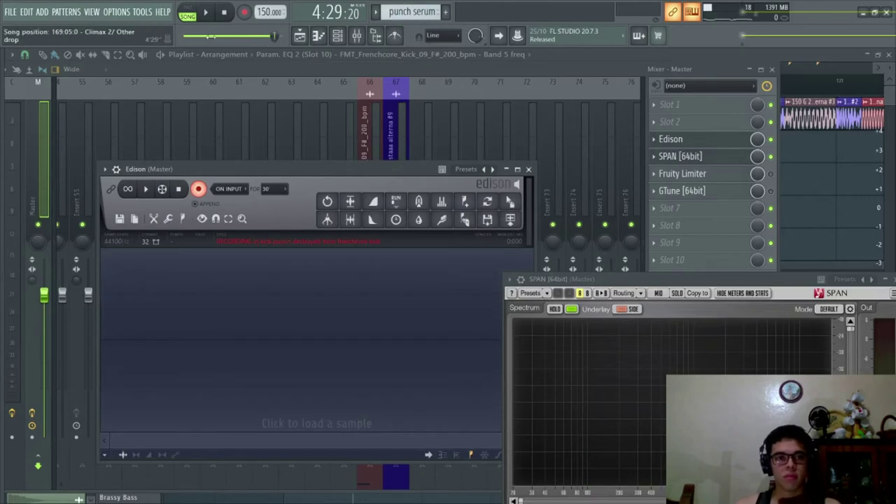
left_click(205, 12)
left_click(225, 13)
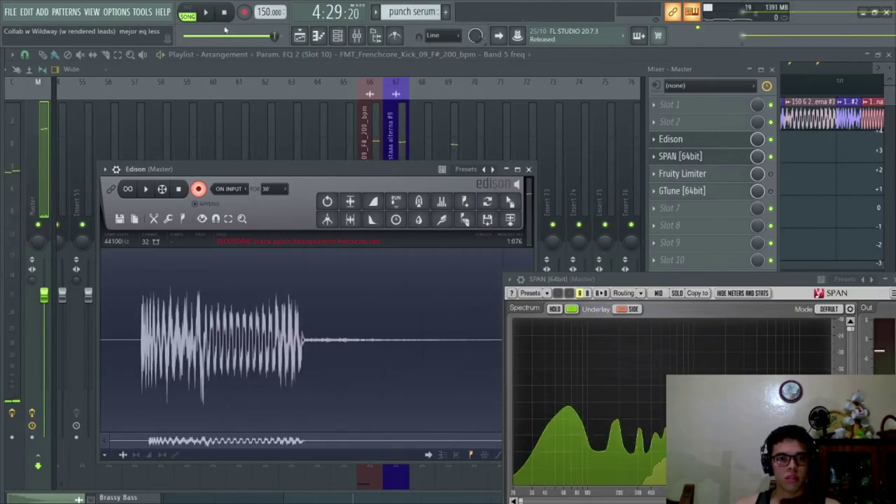
left_click(198, 189)
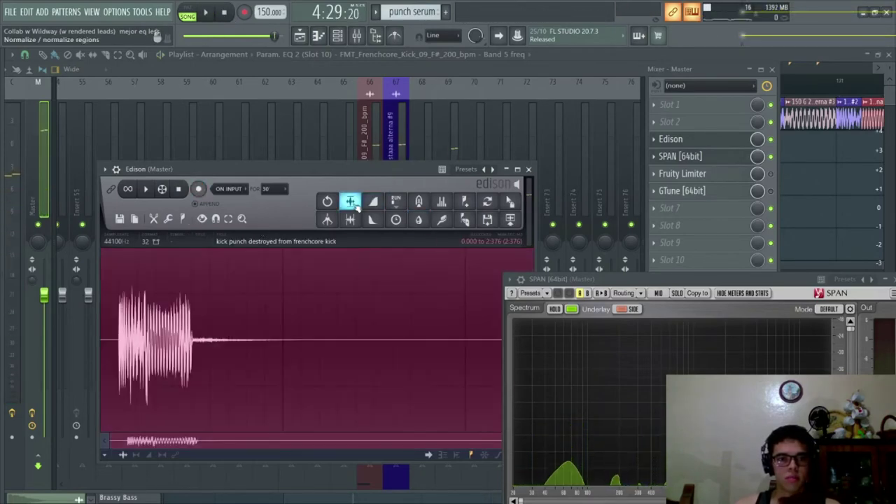
Normalize the Edison recording, select the kick from 0:000 to 0:394, play it looped and close Edison.
left_click(350, 219)
left_click_drag(395, 307, 102, 308)
left_click(145, 189)
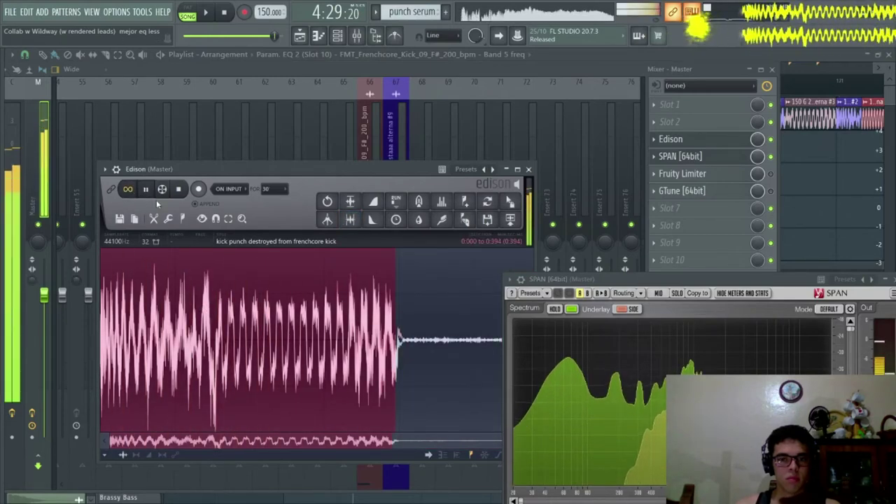
key("XF86AudioLowerVolume")
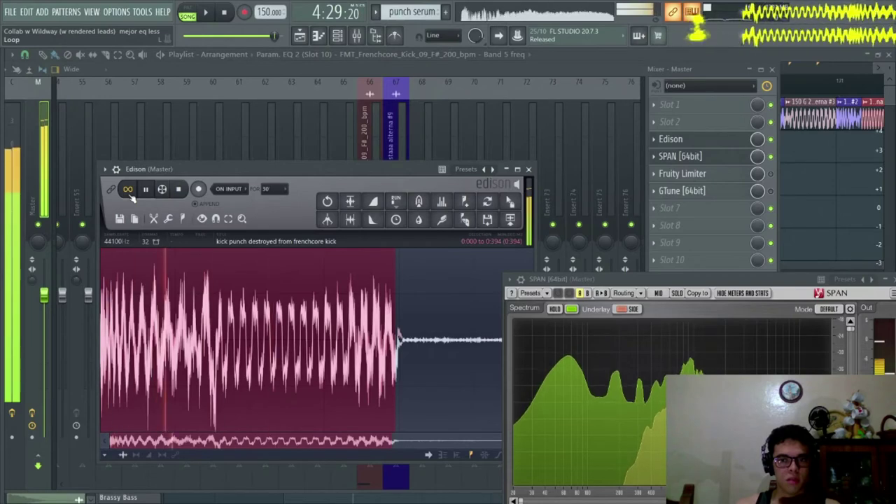
key("space")
left_click(528, 169)
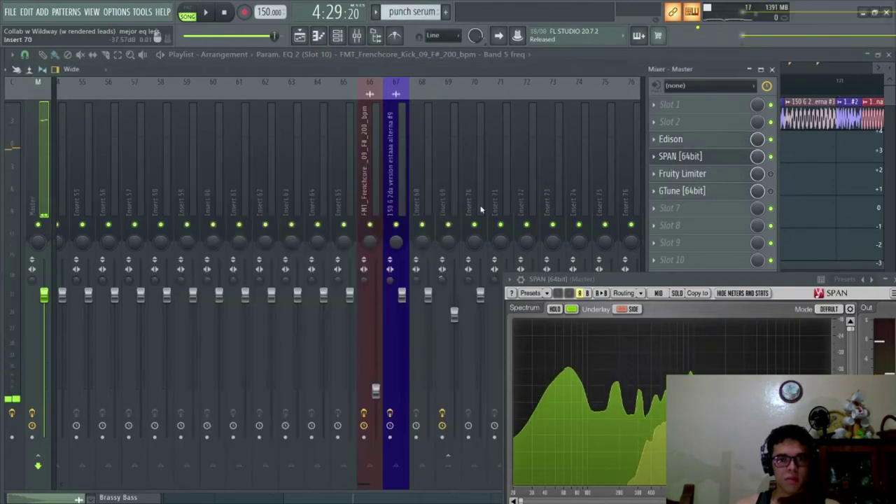
Load Fruity Parametric EQ 2 into slot 10 of Insert 69.
left_click(395, 197)
key("space")
left_click(450, 198)
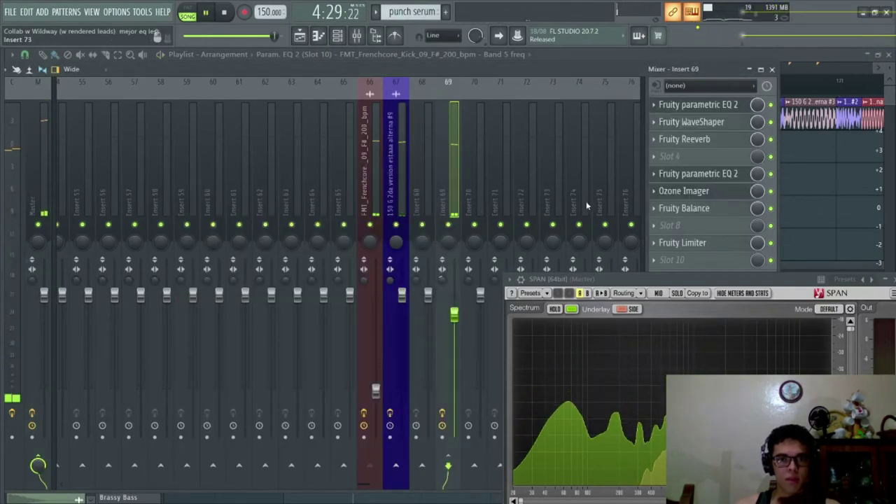
left_click(704, 260)
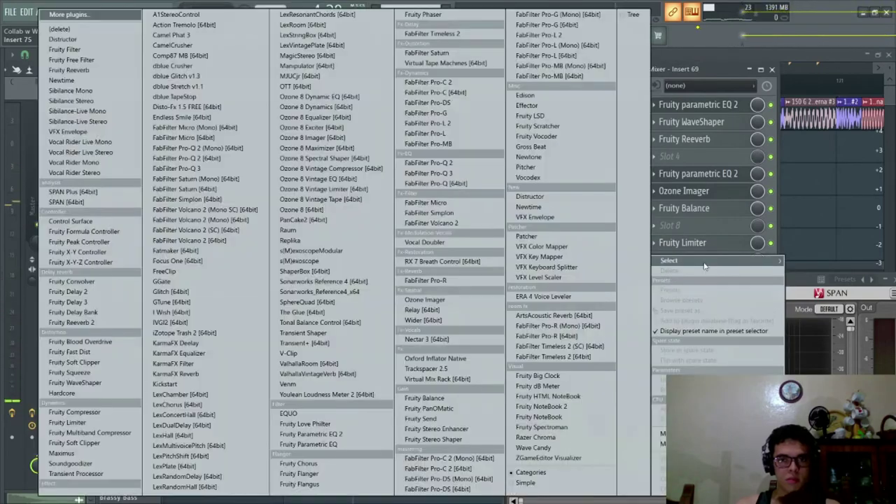
left_click(311, 434)
Loop the layered kick's section in the playlist and open the slot 10 Fruity Parametric EQ 2 on Insert 69.
key("F9")
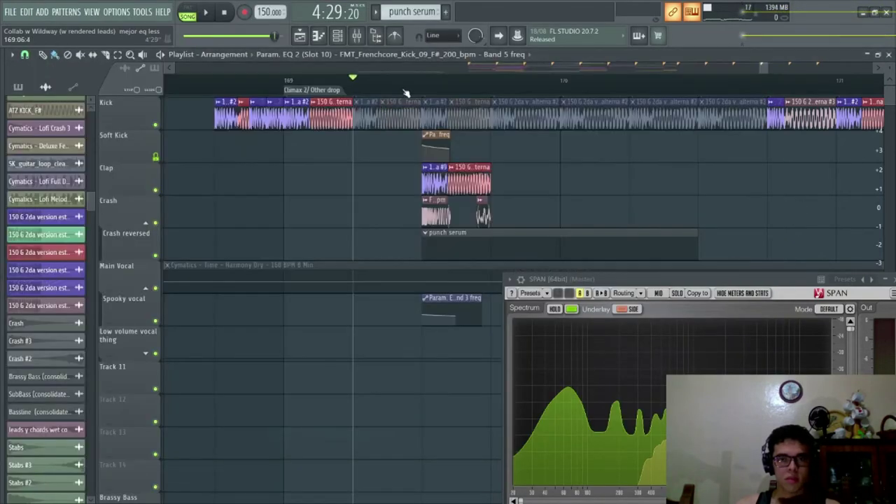
left_click_drag(429, 94, 462, 93)
key("space")
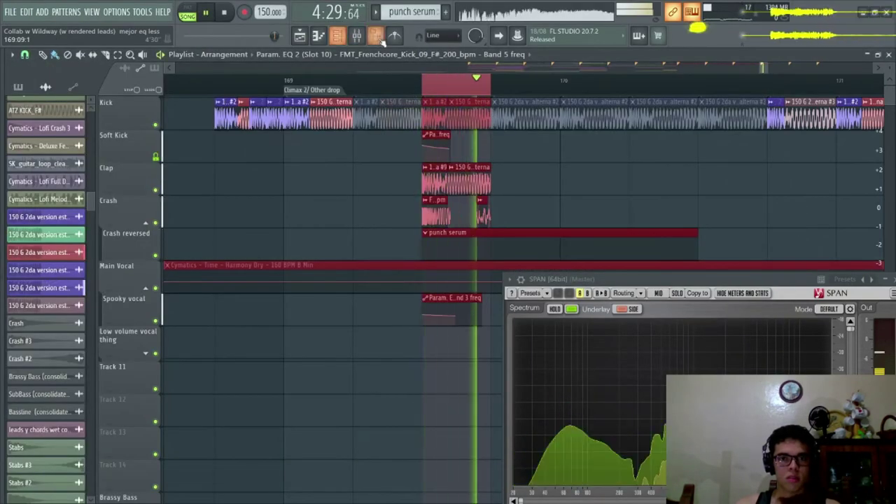
left_click(375, 36)
left_click(704, 262)
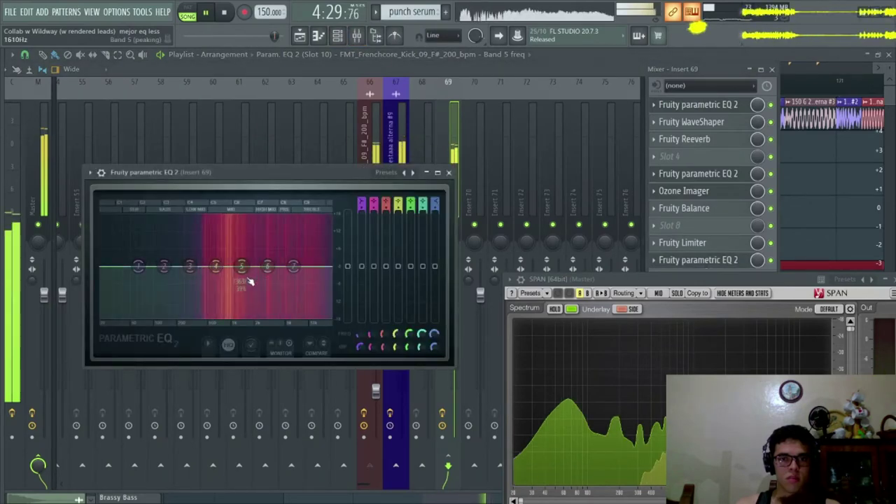
Sweep for harsh frequencies and cut them narrowly with band 5 near 12 kHz, band 6 near 14.4 kHz and band 3 near 1658 Hz.
left_click_drag(241, 266, 313, 235)
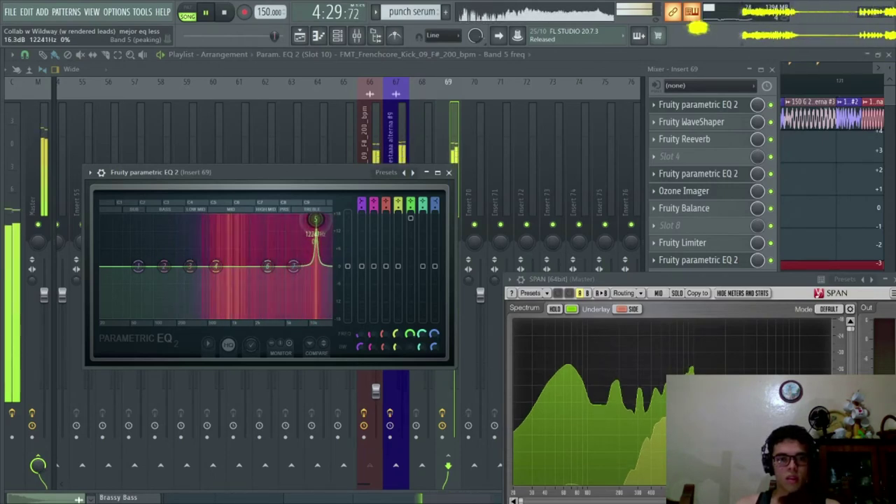
left_click_drag(316, 219, 268, 252)
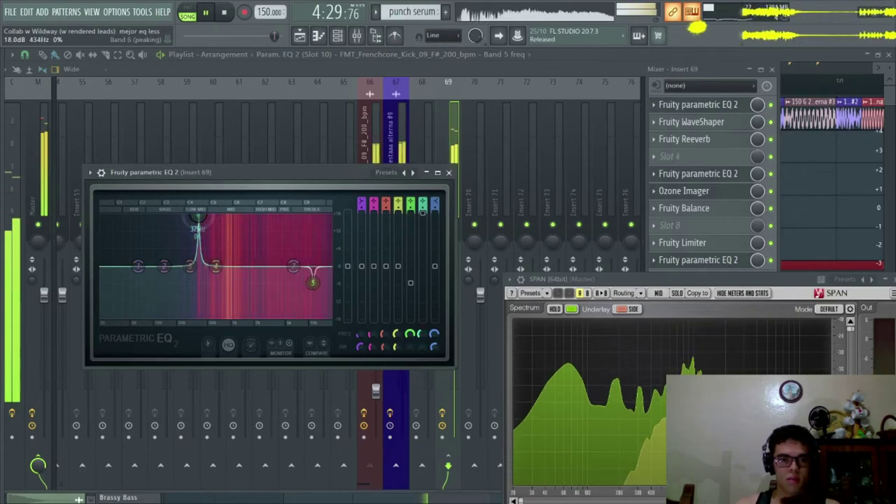
left_click_drag(197, 216, 242, 216)
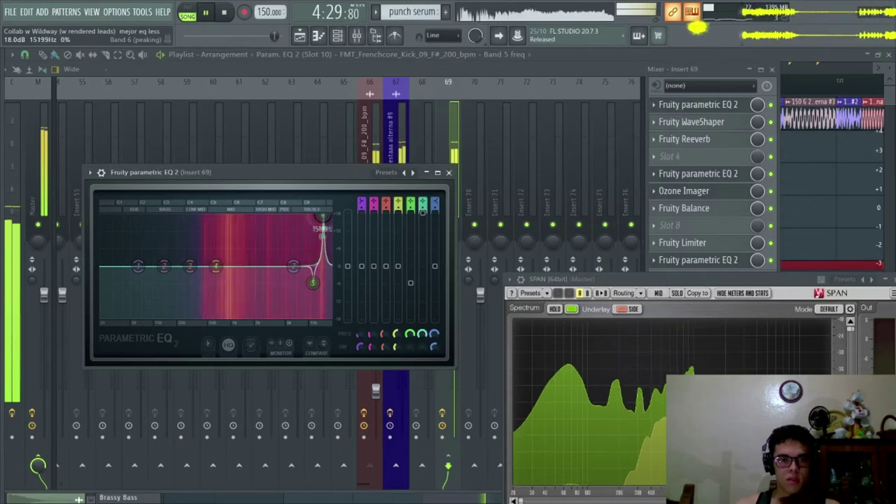
left_click_drag(423, 220, 422, 266)
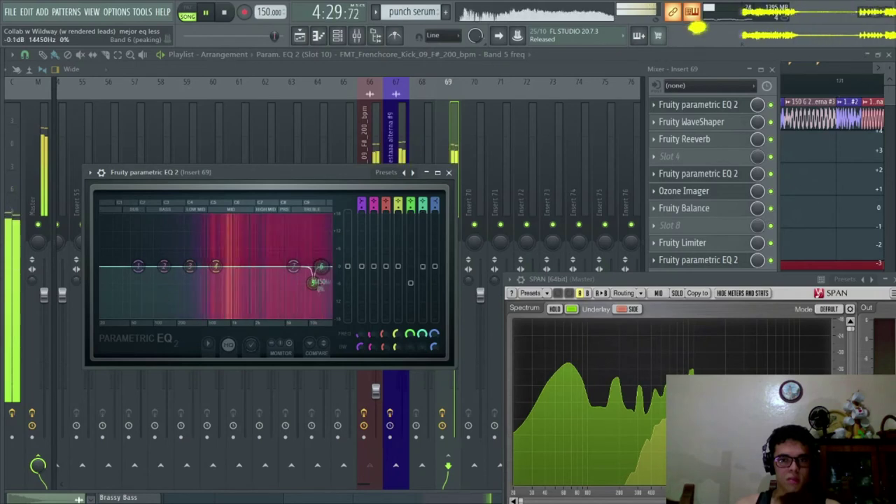
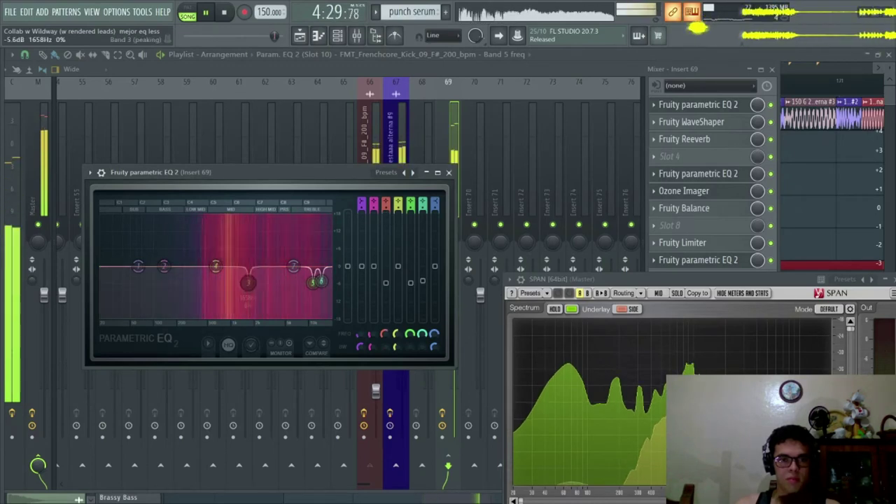
Sweep EQ band 2 from the bass into the highs, cut it narrowly near 10 kHz and close the equalizer.
left_click_drag(139, 267, 171, 253)
right_click(146, 255)
left_click(165, 268)
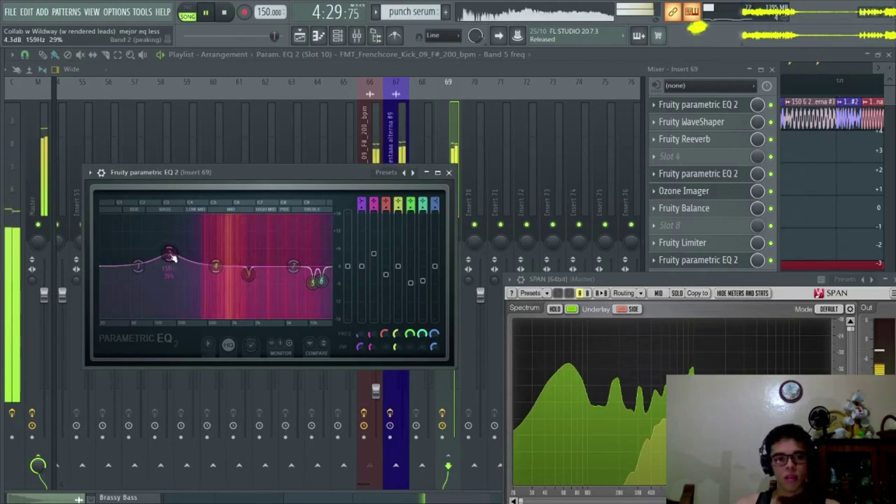
left_click_drag(250, 240, 285, 233)
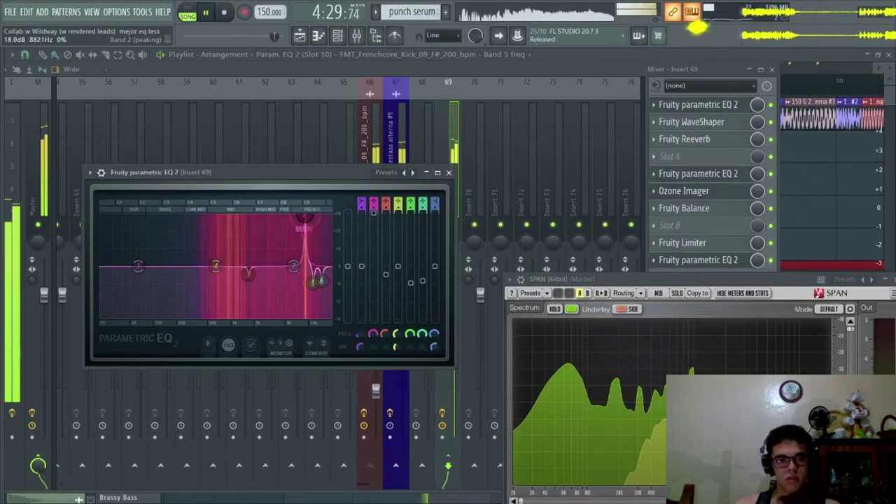
left_click_drag(305, 217, 316, 217)
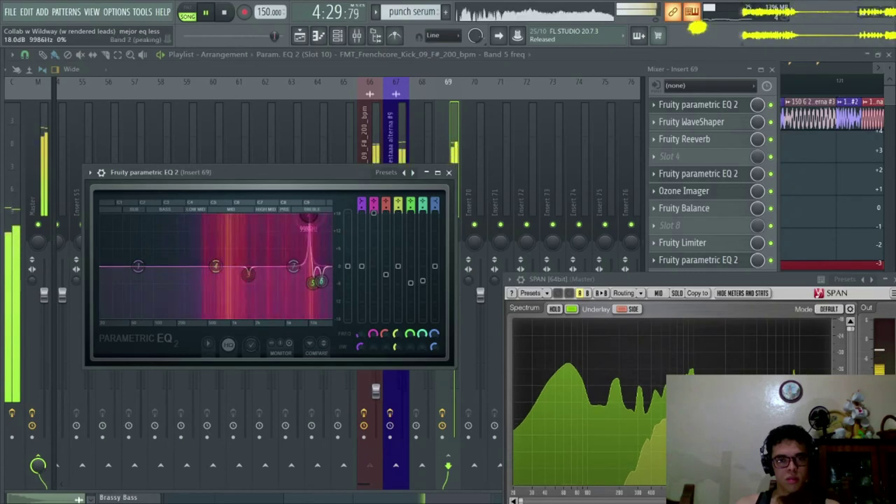
left_click_drag(310, 217, 316, 275)
left_click(728, 260)
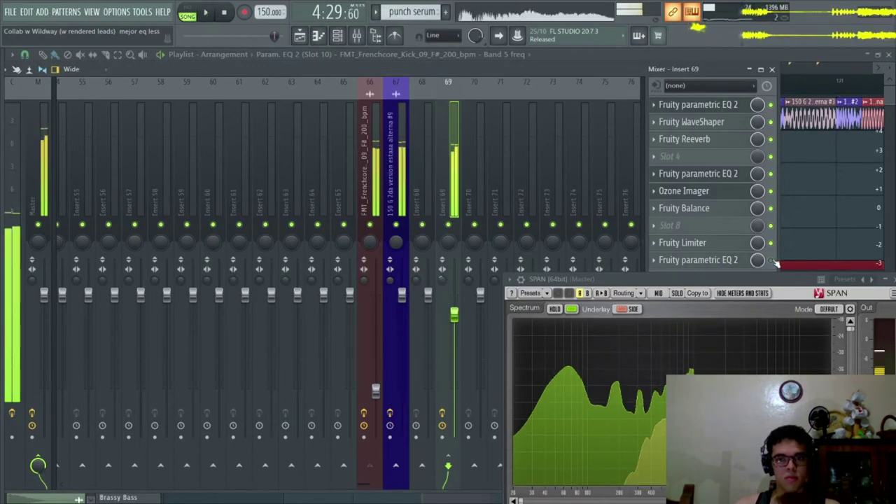
Compare Insert 69 with Fruity Limiter bypassed and try placing the limiter after the last parametric EQ.
key("space")
left_click(712, 244)
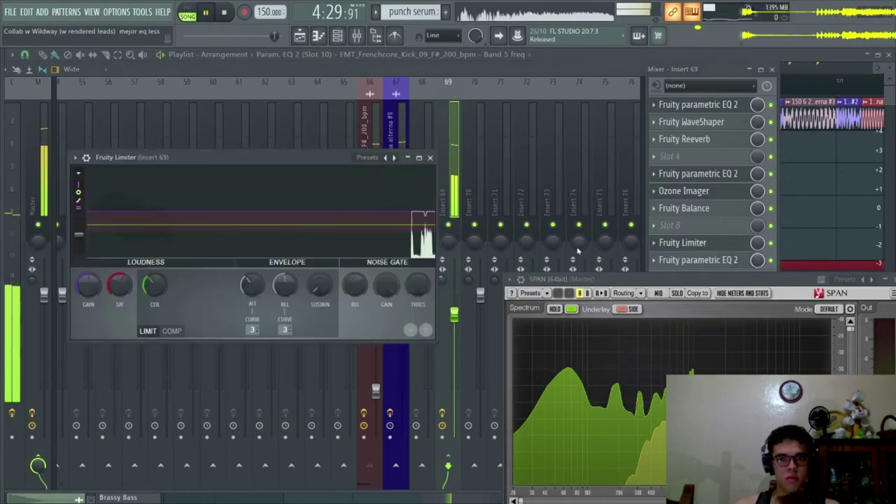
left_click(771, 243)
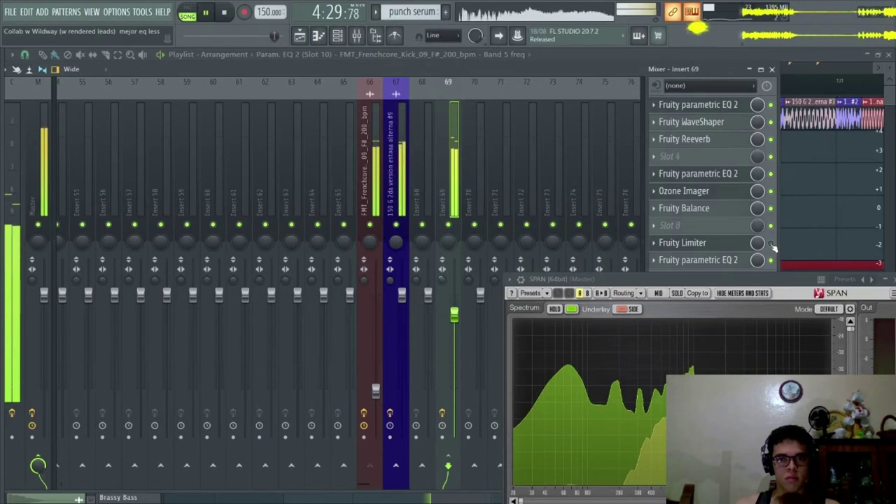
left_click_drag(773, 247, 782, 262)
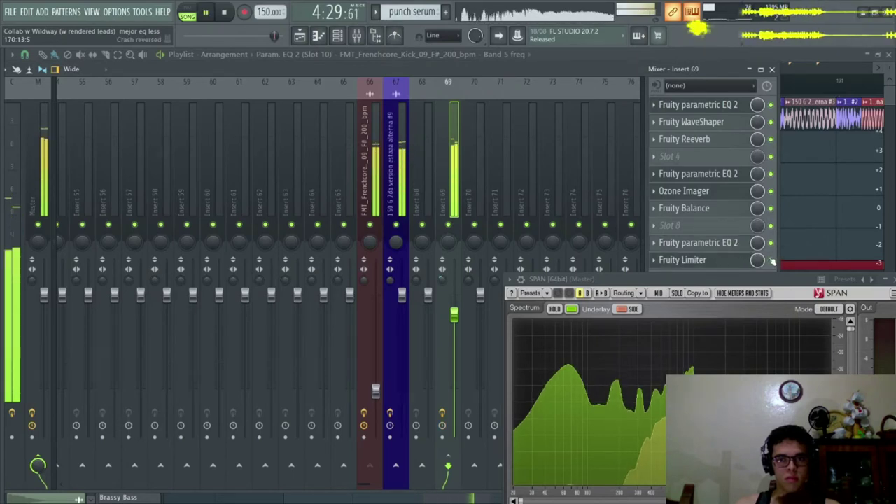
left_click(682, 260)
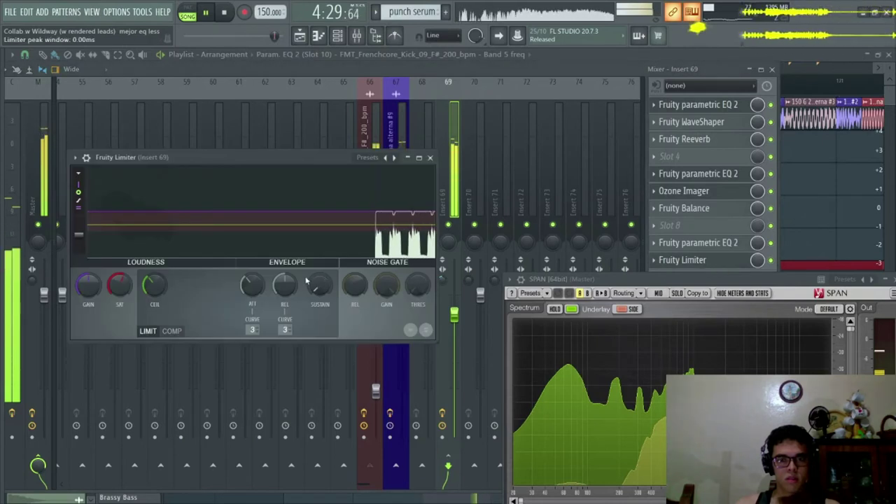
left_click(731, 261)
scroll(724, 262, "up", 1)
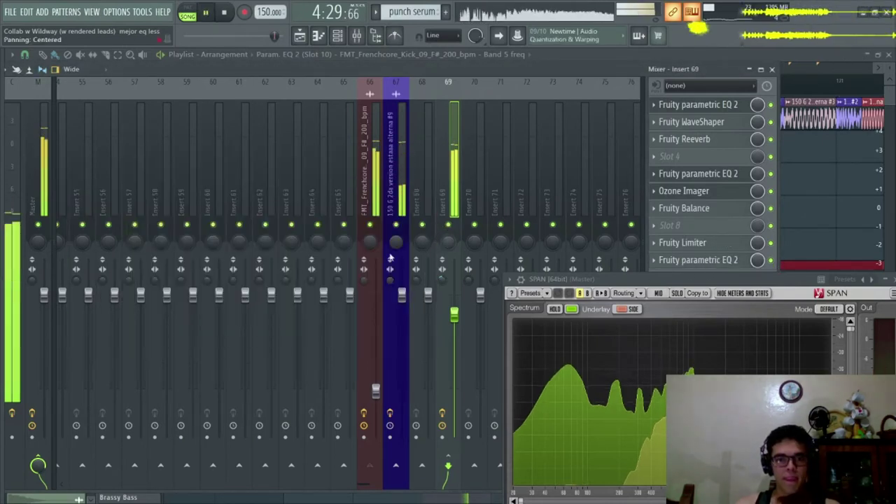
Audition the Master output, and move Fruity Reeverb to slot 10 at the end of Insert 69's effects chain.
key("space")
left_click(43, 190)
key("space")
key("space")
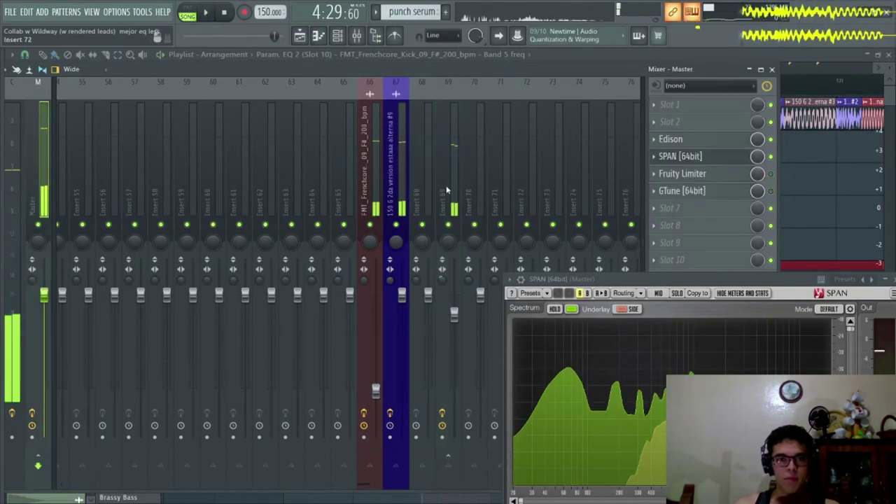
left_click(447, 189)
left_click_drag(706, 138, 706, 228)
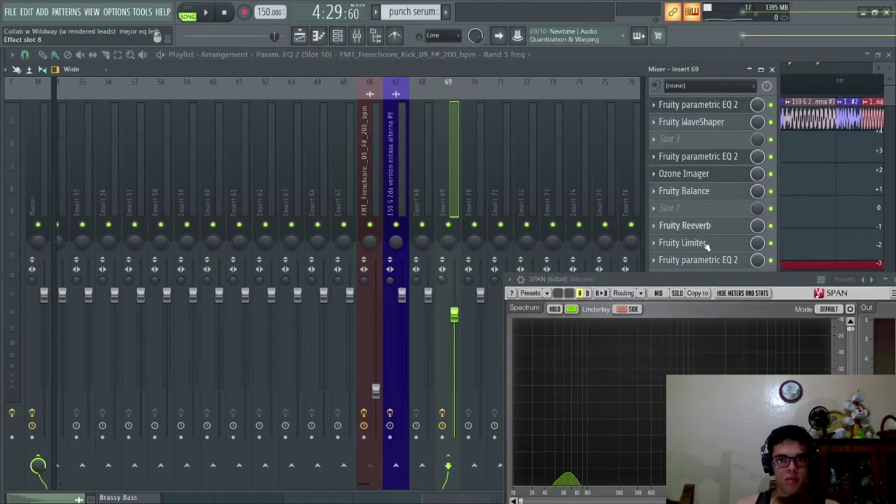
key("space")
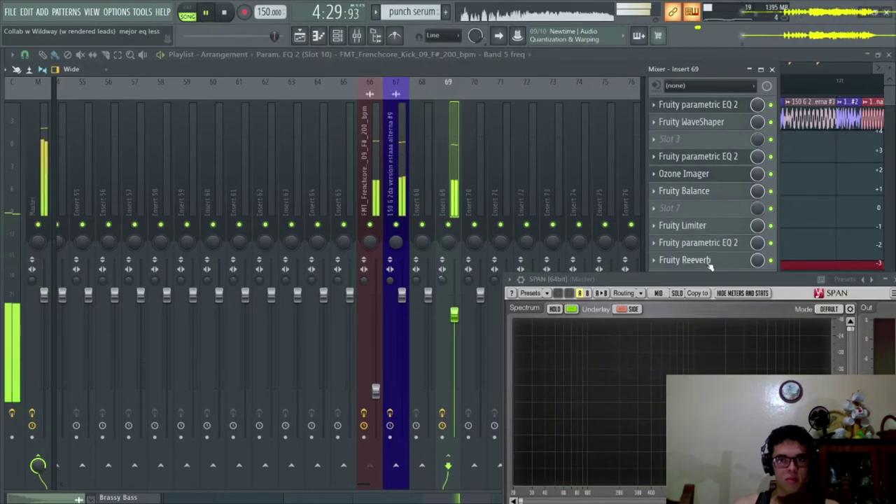
Readjust the Fruity Reeverb settings in slot 10 of Insert 69 while the kick loops.
left_click(709, 262)
mouse_move(182, 306)
left_mouse_down()
mouse_move(181, 294)
mouse_move(181, 315)
left_mouse_up()
left_click_drag(181, 281, 181, 317)
left_click(693, 260)
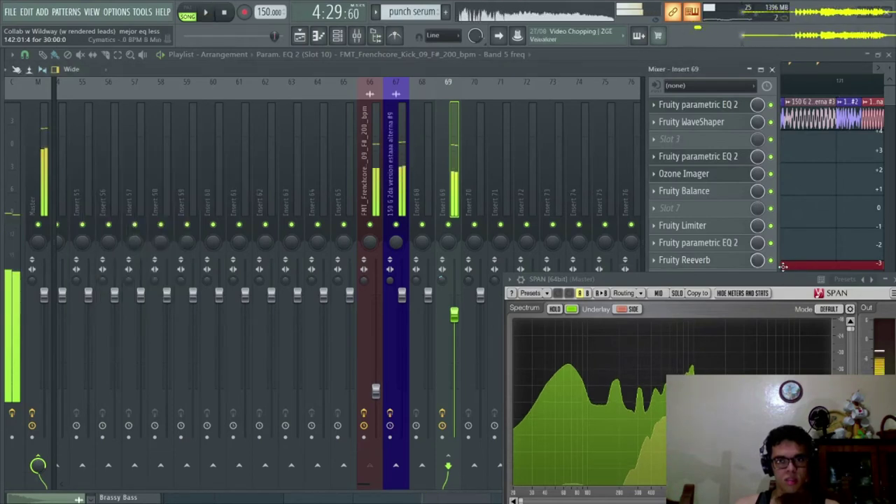
Raise Insert 69's level to about 91% (-2.1 dB) during playback and compare it soloed with track 67.
key("space")
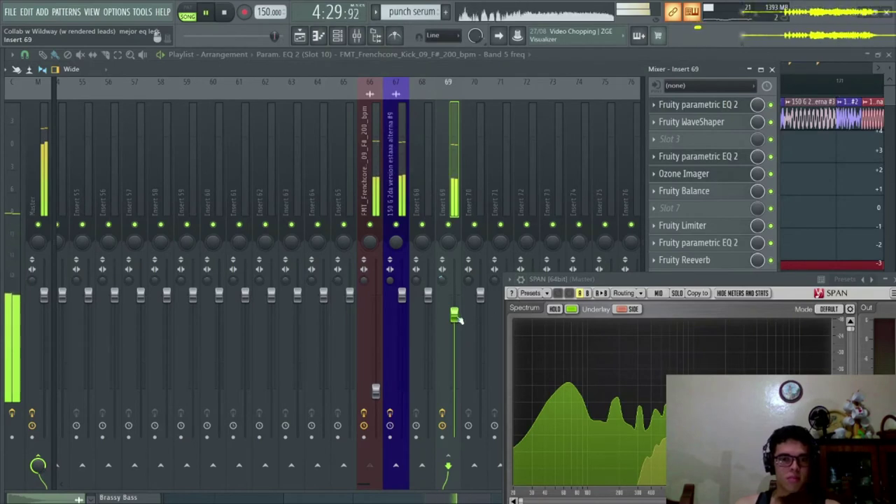
mouse_move(454, 316)
left_mouse_down()
mouse_move(454, 336)
mouse_move(454, 309)
left_mouse_up()
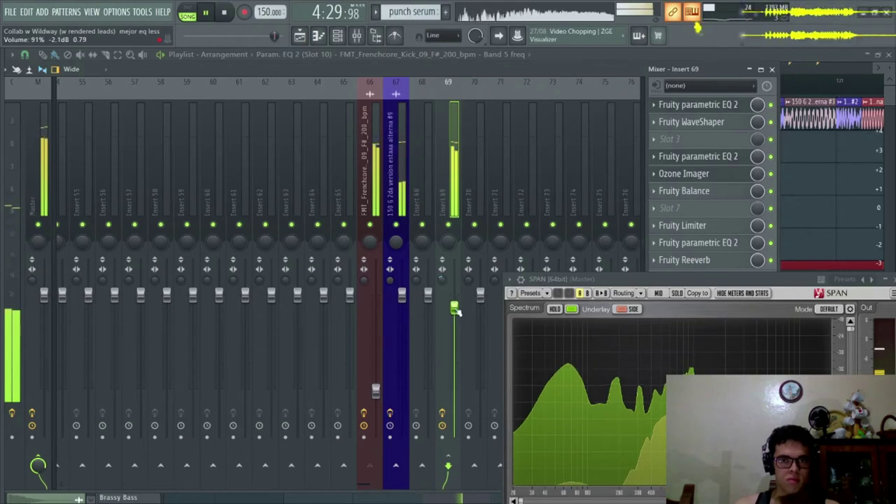
left_click(393, 183)
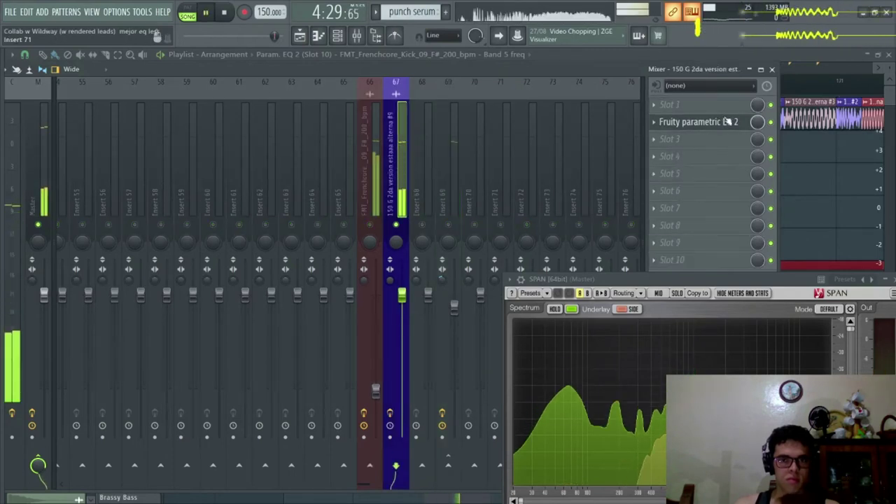
left_click(446, 171)
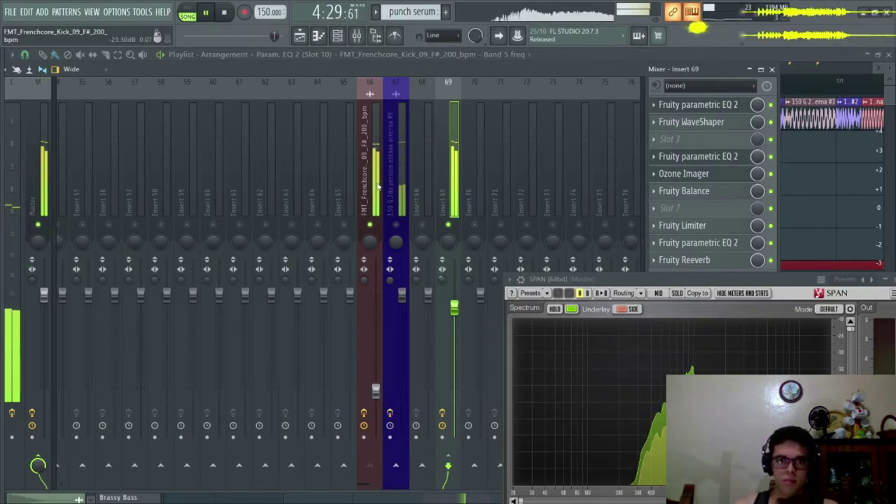
left_click(401, 230)
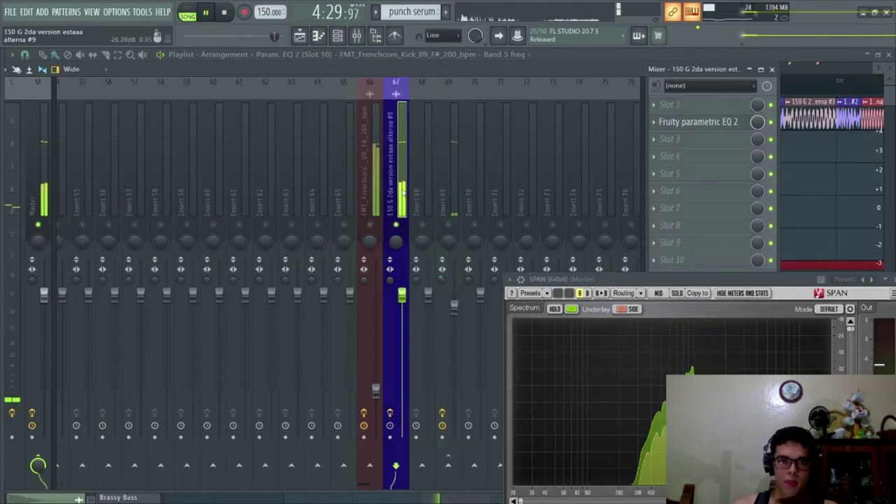
Try reshaping the mids in track 67's Fruity parametric EQ 2, moving band 4 near 1108 Hz and band 5 near 753 Hz.
left_click(709, 126)
scroll(161, 250, "up", 3)
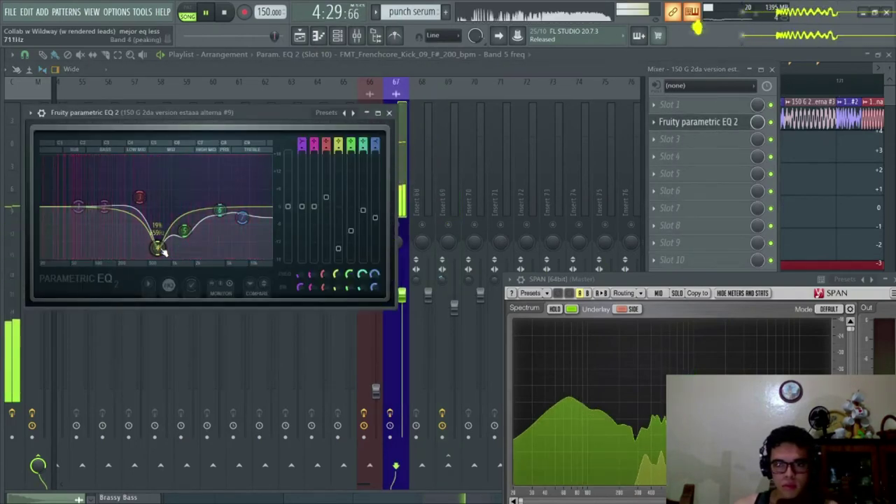
left_click_drag(162, 252, 174, 234)
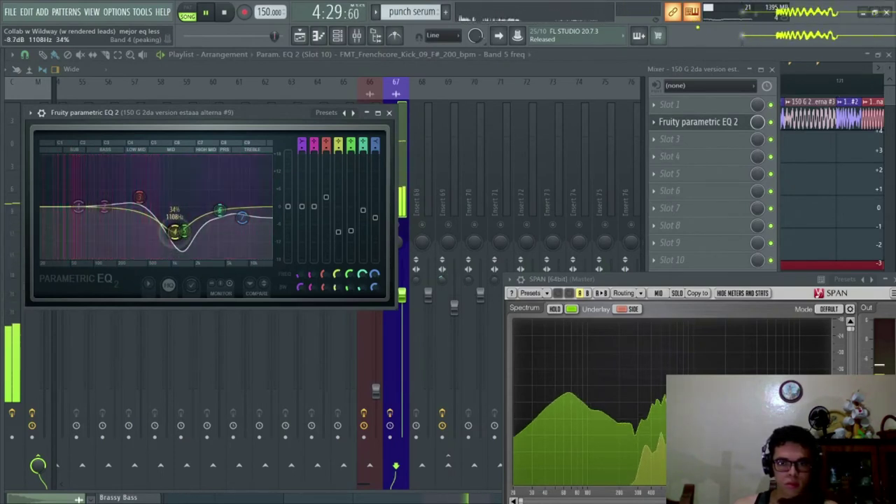
left_click_drag(175, 231, 156, 222)
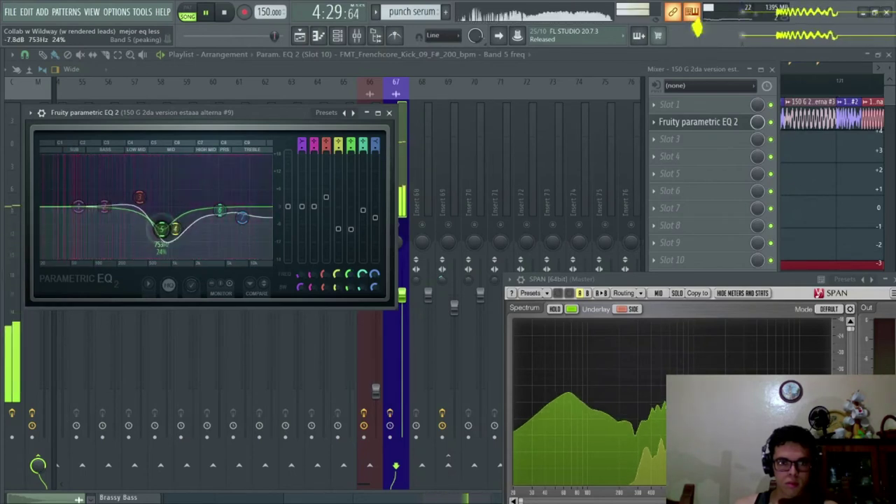
left_click_drag(161, 230, 154, 220)
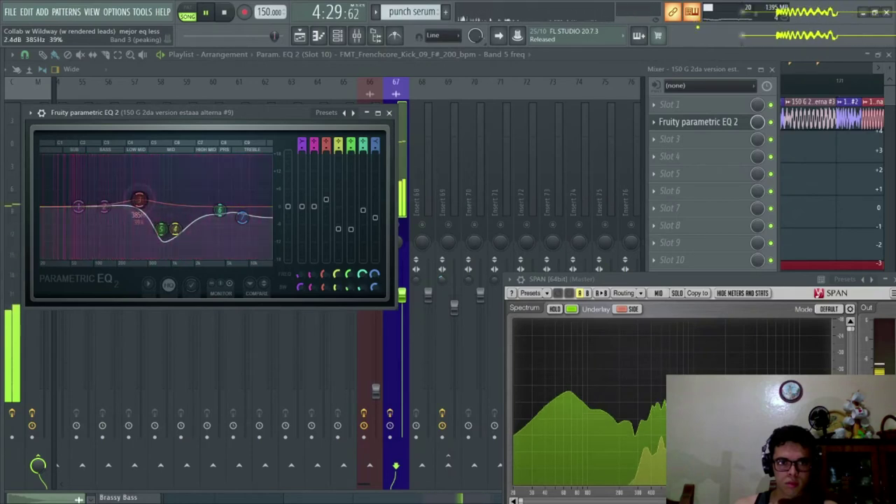
Try readjusting bands 6 and 7 in the highs of track 67's equalizer, and close it.
left_click_drag(220, 210, 210, 212)
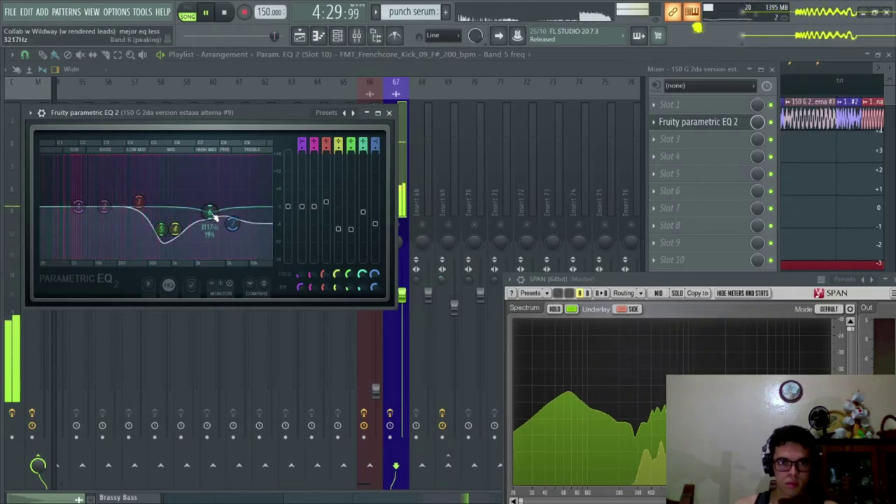
left_click_drag(203, 210, 224, 204)
left_click_drag(238, 236, 240, 241)
left_click(389, 113)
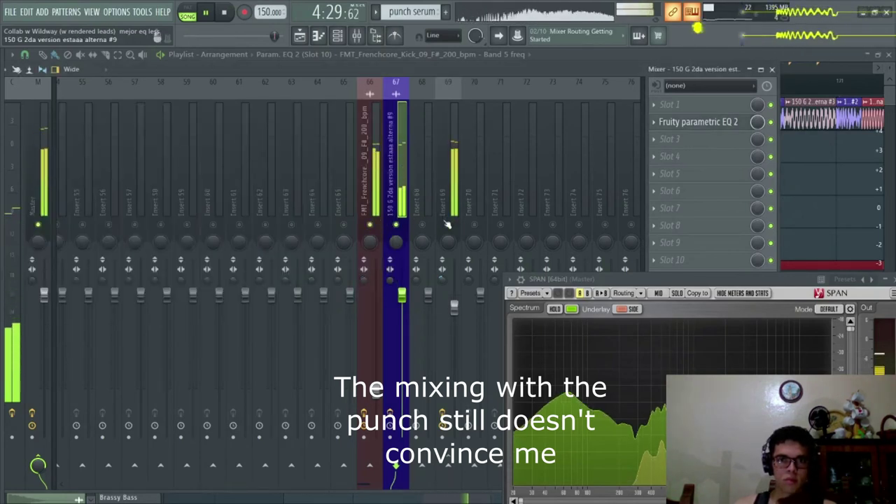
Unsolo track 67 to hear the full mix and look through the effects of Insert 69 and the frenchcore kick track.
right_click(395, 225)
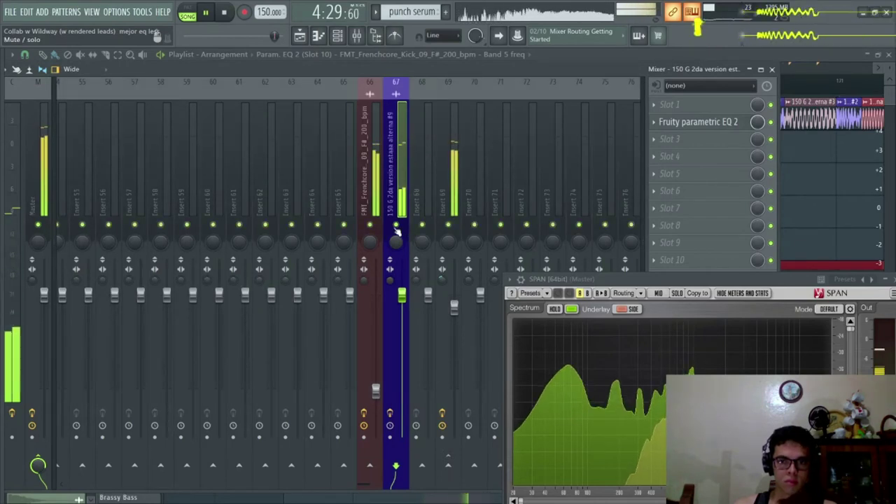
left_click(449, 175)
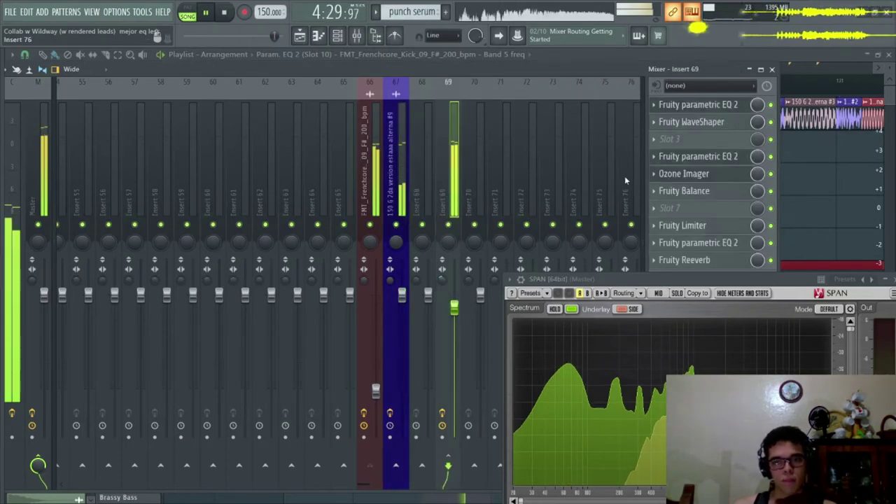
left_click(373, 175)
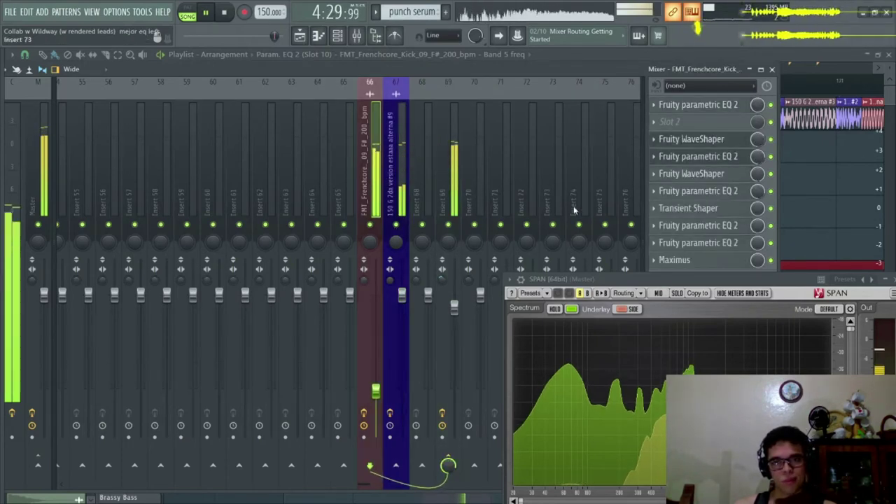
Undo the EQ changes on track 67, readjust its mid and high bands to a lighter cut, and close the equalizer.
left_click(395, 163)
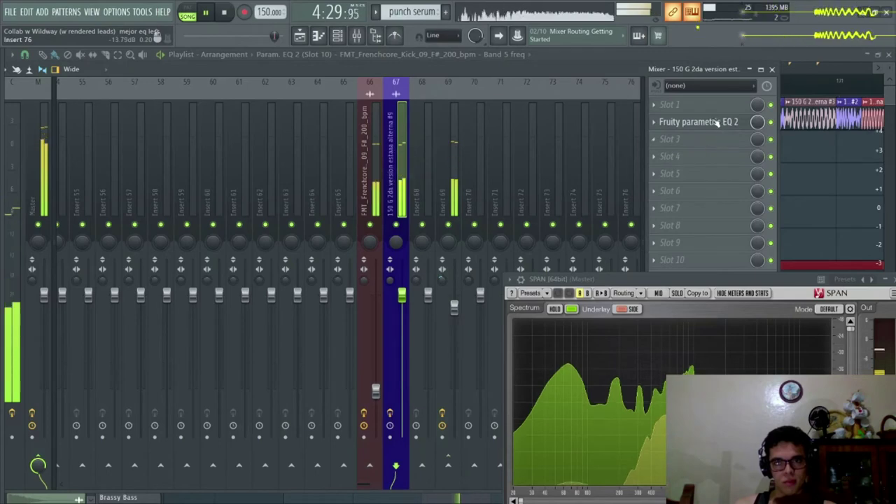
left_click(716, 123)
key("ctrl+z")
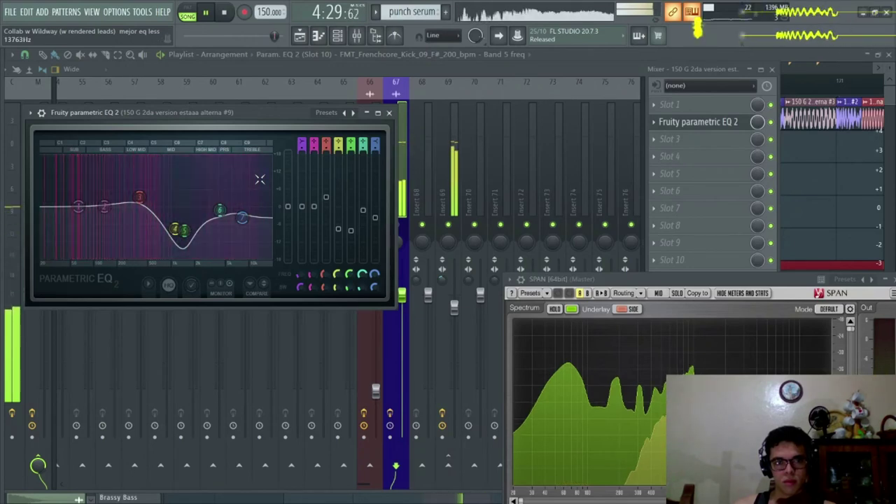
left_click_drag(175, 228, 235, 223)
key("Escape")
Check the last parametric EQ on Insert 69 and listen to the kick with Insert 69 muted.
left_click(448, 198)
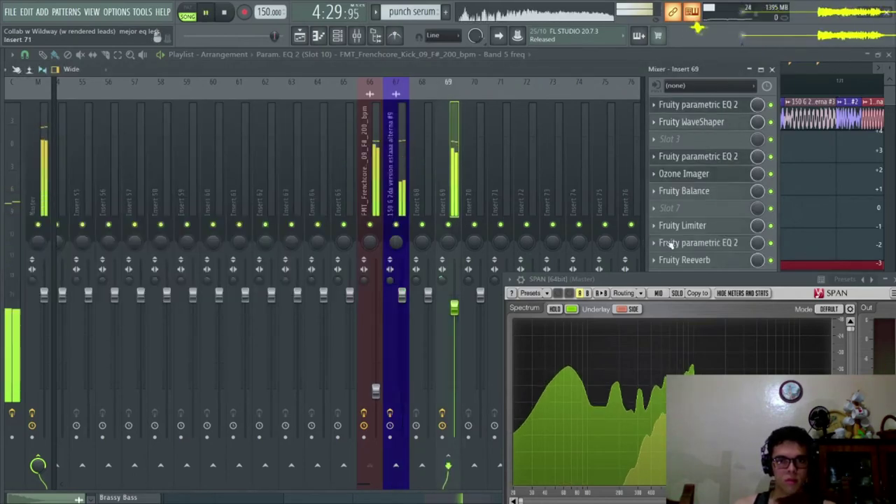
left_click(708, 245)
left_click(444, 171)
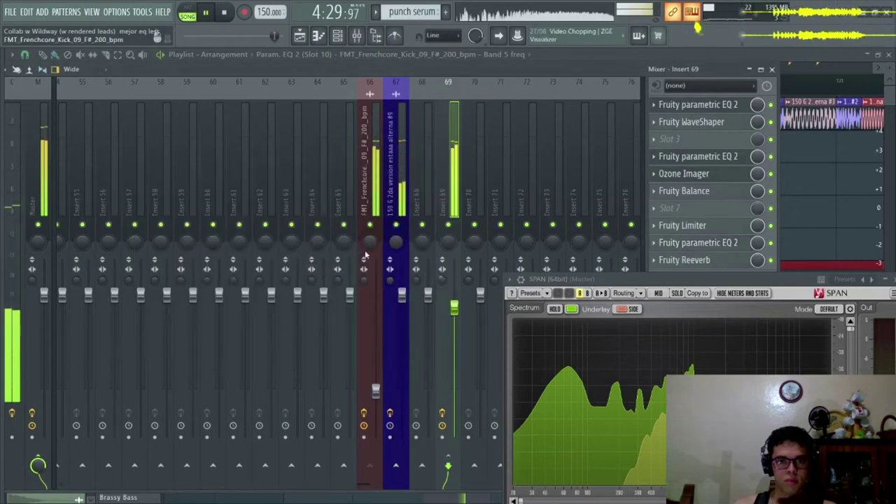
key("space")
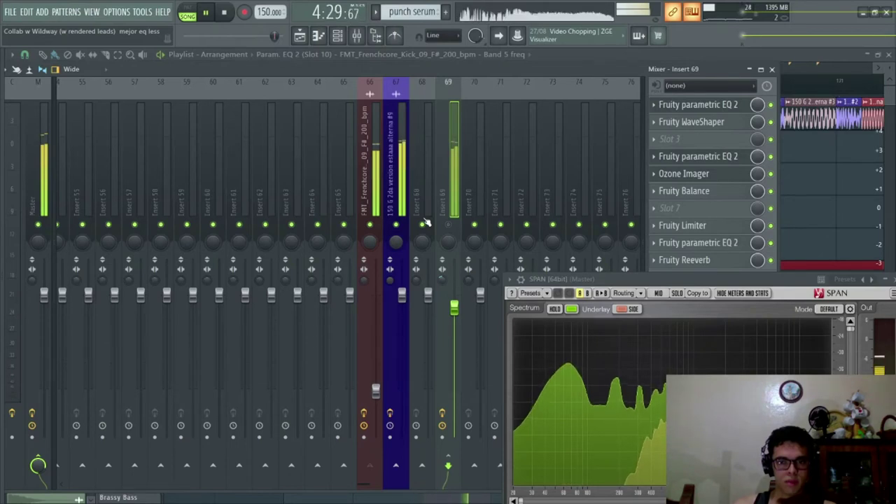
Soften the mid cut in track 67's equalizer by moving band 5 to about 1637 Hz and -1.3 dB, and close it.
left_click(387, 189)
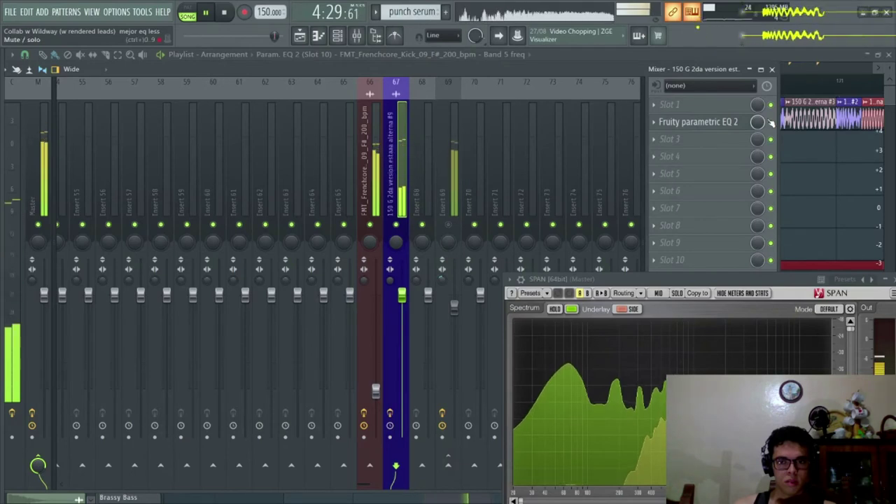
left_click(717, 122)
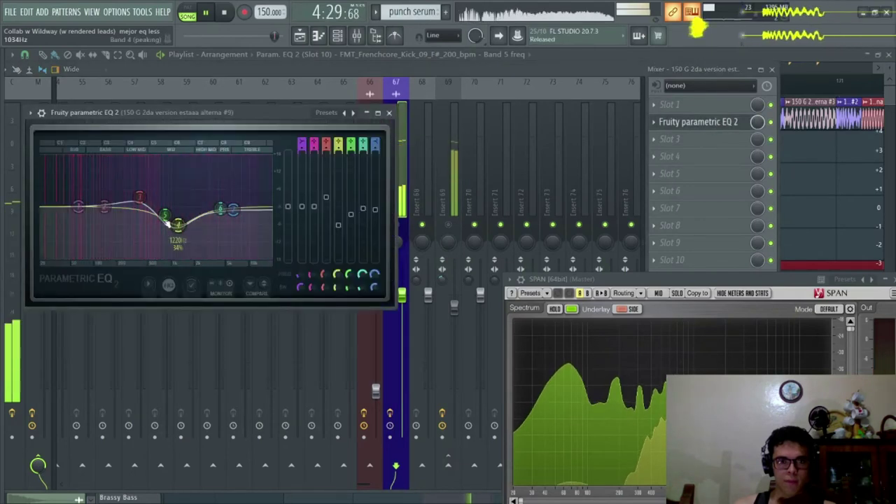
left_click_drag(165, 217, 188, 209)
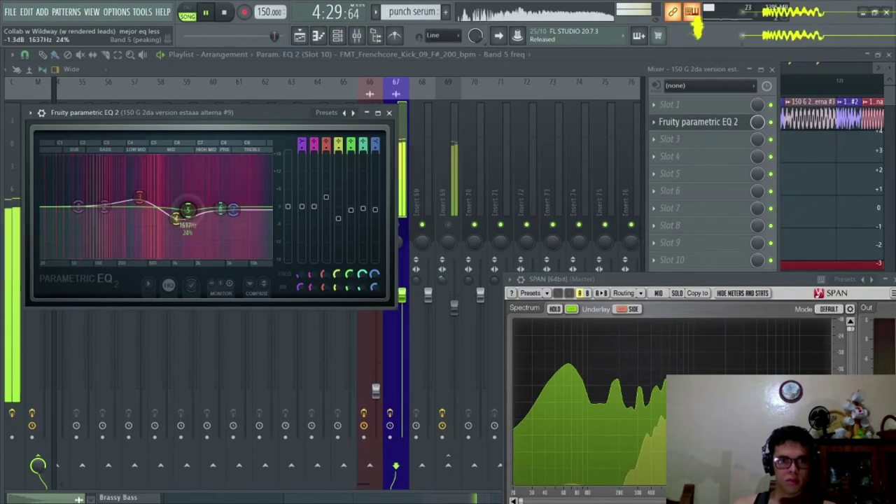
key("Escape")
Unmute Insert 69 and inspect its parametric EQ in slot 9 while the kick plays.
left_click(456, 221)
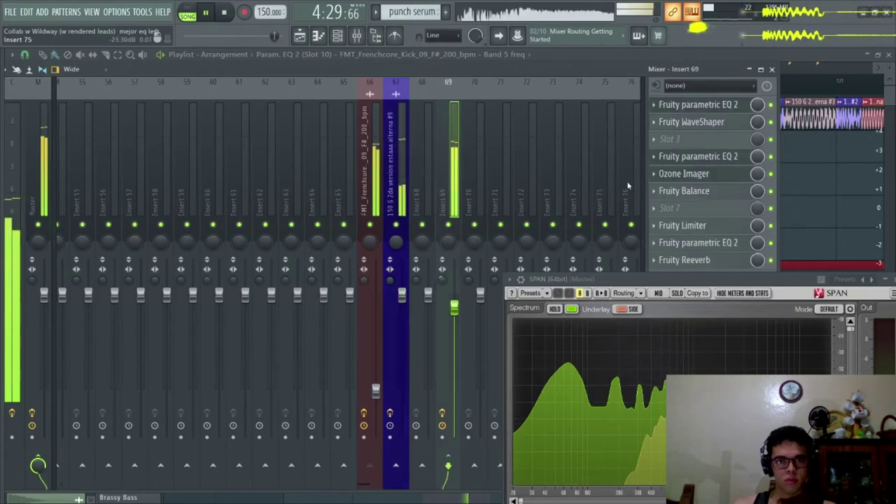
left_click(707, 242)
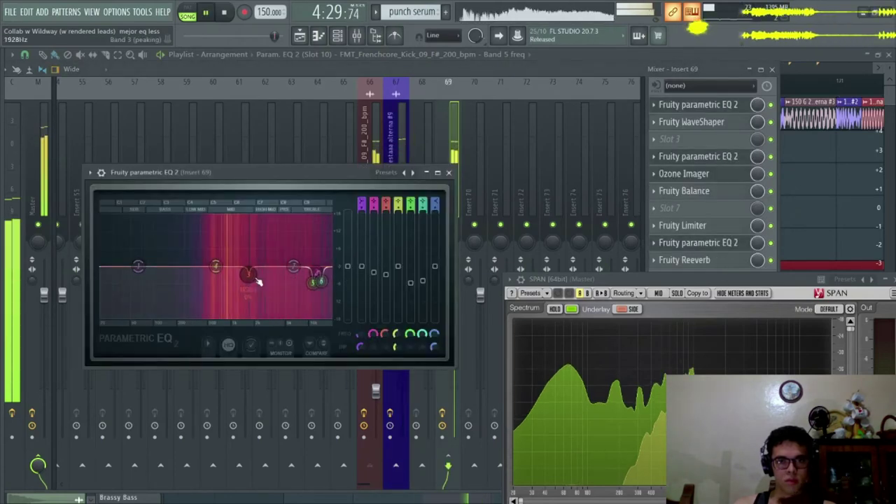
key("Escape")
left_click(715, 242)
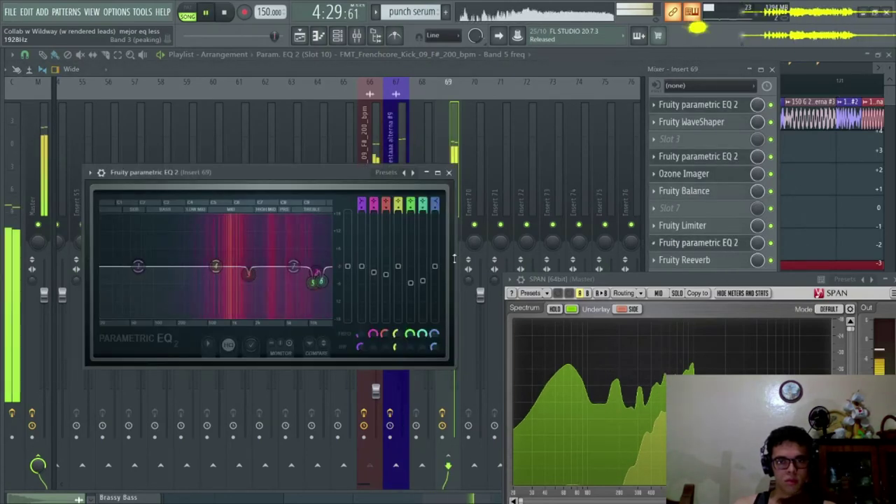
key("Escape")
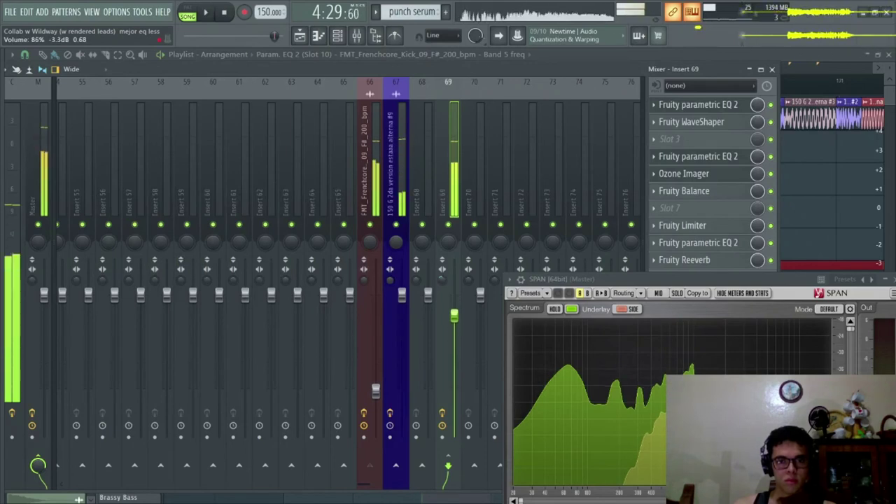
Lower Insert 69's level to about 81% (-4.5 dB), check it against the Master, and stop playback.
mouse_move(453, 316)
left_mouse_down()
mouse_move(453, 349)
mouse_move(453, 312)
left_mouse_up()
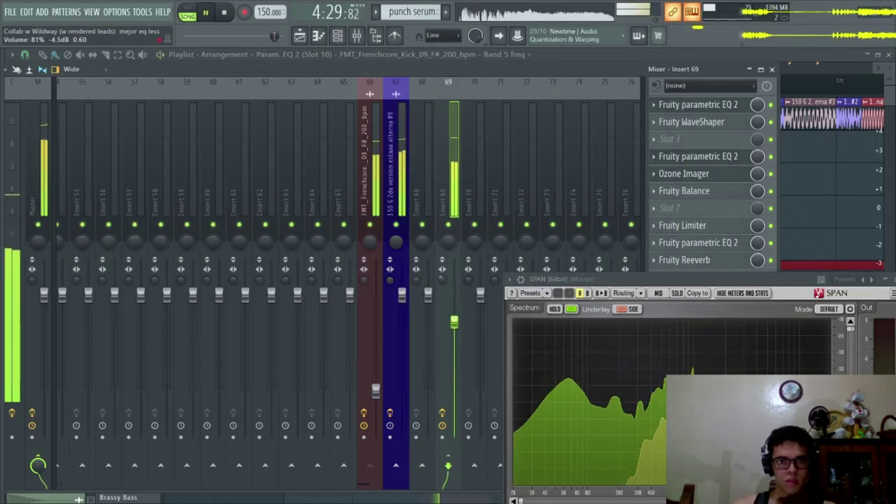
left_click(47, 175)
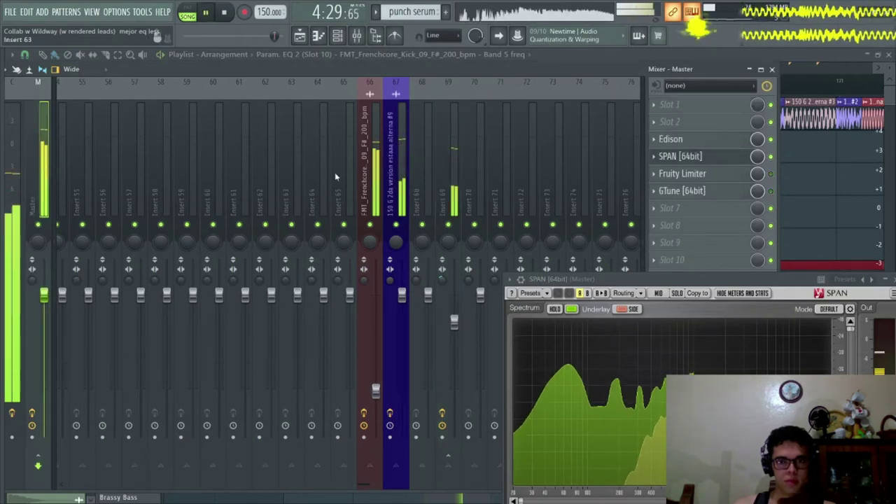
left_click(454, 192)
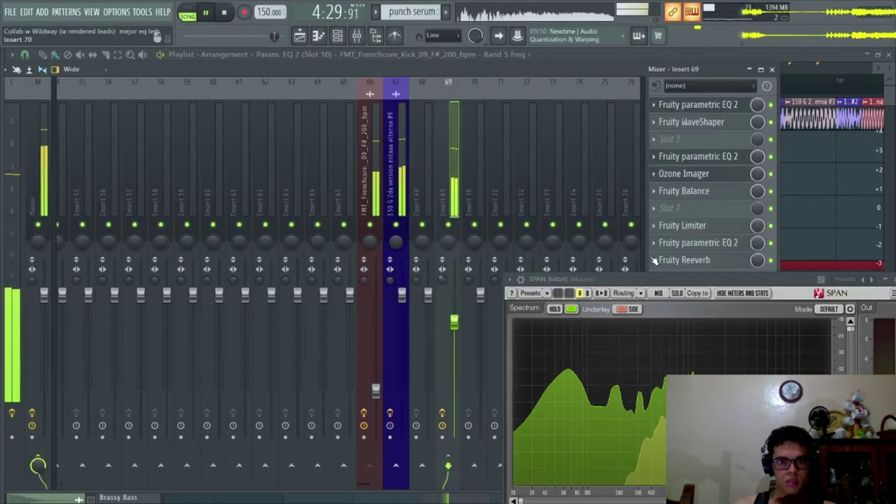
key("space")
Browse the sample library to the Kicks folder of Krowdexx Artist Series Vol. 1 for reference kicks.
mouse_move(15, 216)
scroll(60, 244, "down", 12)
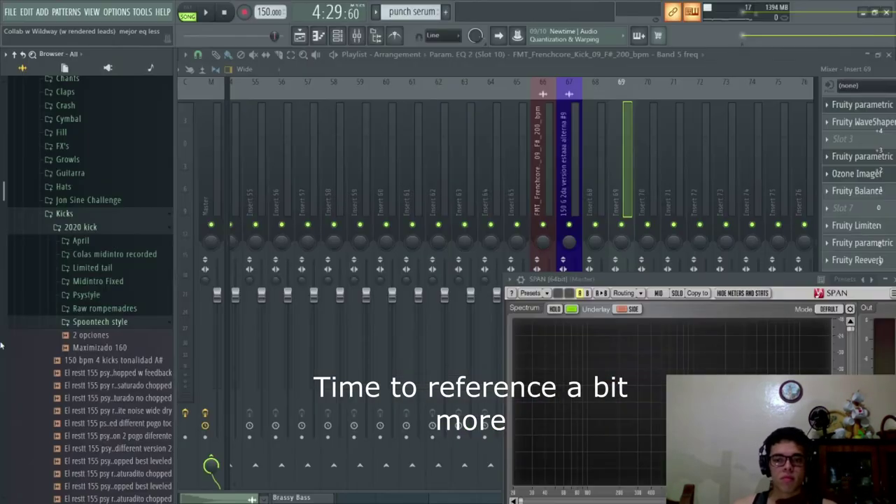
scroll(98, 350, "up", 3)
left_click(116, 355)
scroll(91, 194, "down", 20)
left_click(91, 211)
scroll(102, 221, "down", 7)
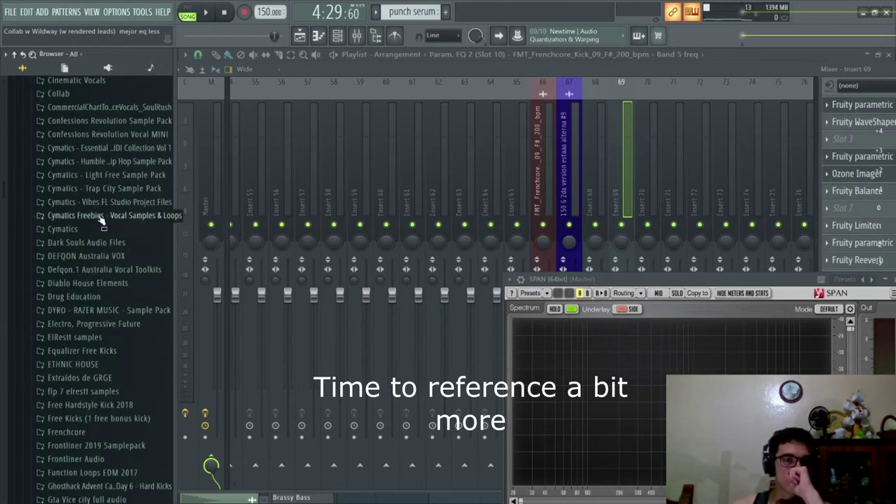
scroll(103, 220, "down", 12)
left_click(127, 184)
left_click(145, 146)
Audition several KASV1 kick samples down to Kick 18 A# (Victim Of Society) as references.
left_click(139, 186)
left_click(135, 272)
left_click(128, 296)
left_click(125, 334)
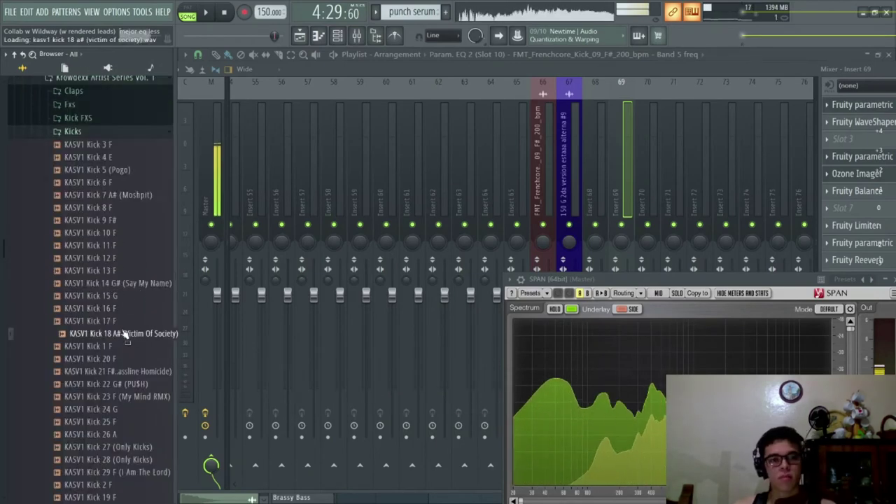
key("Up")
key("Up")
Compare the looping kick with KASV1 Kick 21 F#, Kick 22 G# (PU$H) and Kick 23 F (My Mind RMX).
left_click(125, 373)
left_click(123, 399)
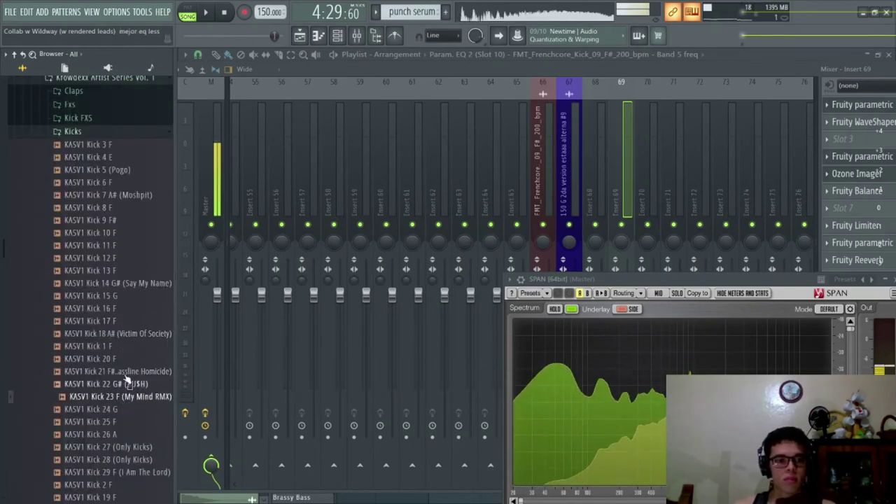
left_click(128, 374)
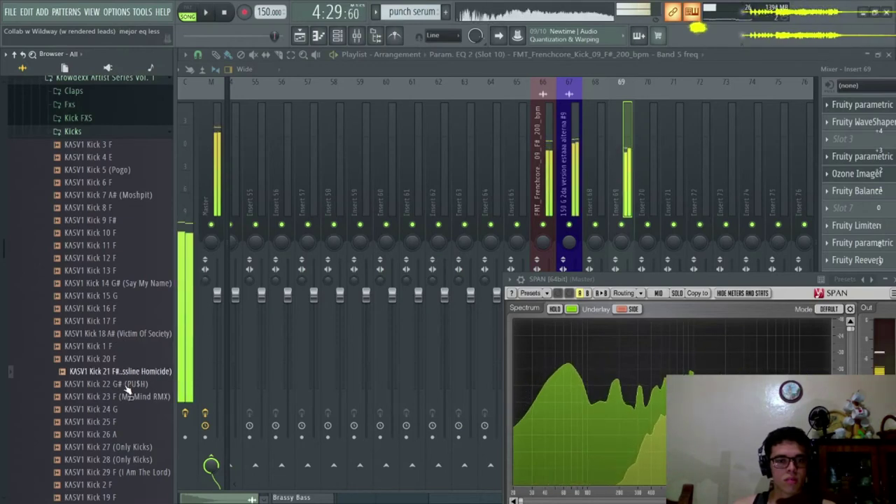
left_click(126, 386)
left_click(129, 396)
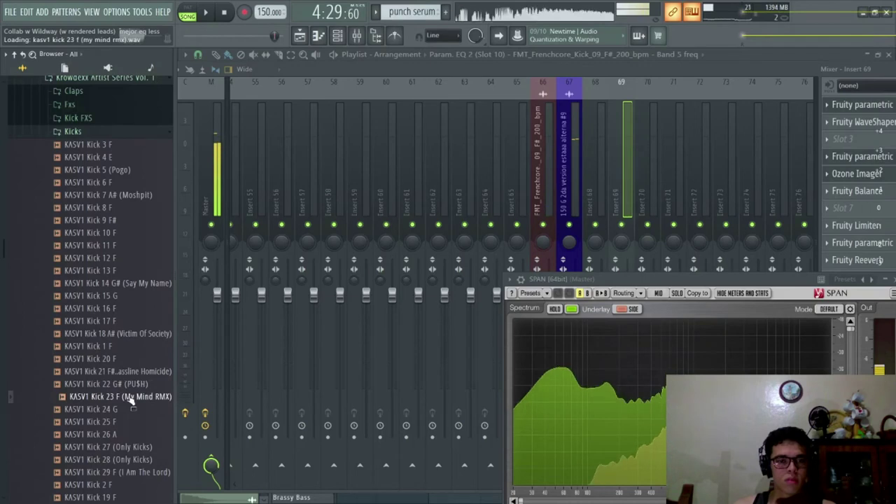
Compare the looping kick with reference samples KASV1 Kick 25 F, 26 A, 28 and 27 (Only Kicks), and 18 A# (Victim Of Society).
scroll(129, 392, "down", 3)
left_click(128, 297)
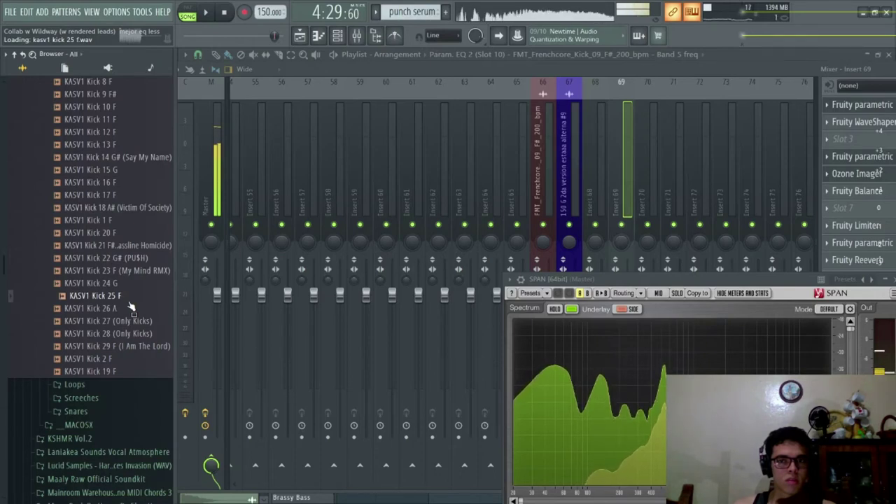
key("space")
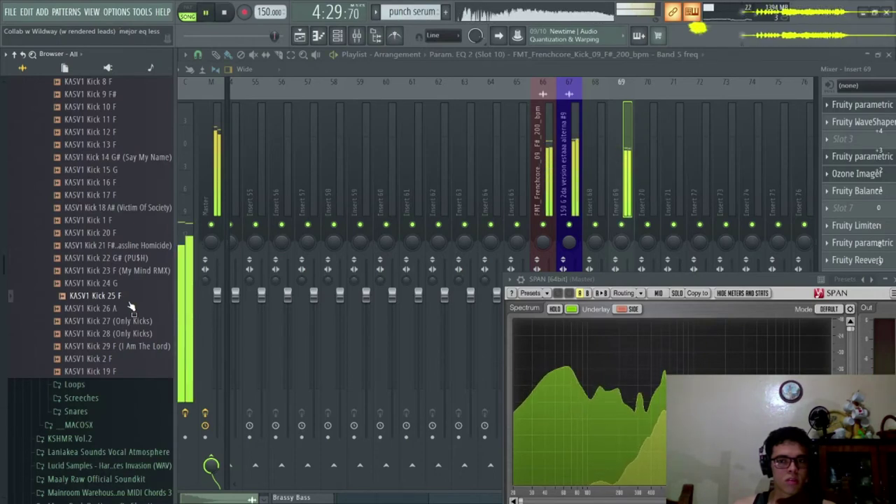
key("space")
left_click(133, 310)
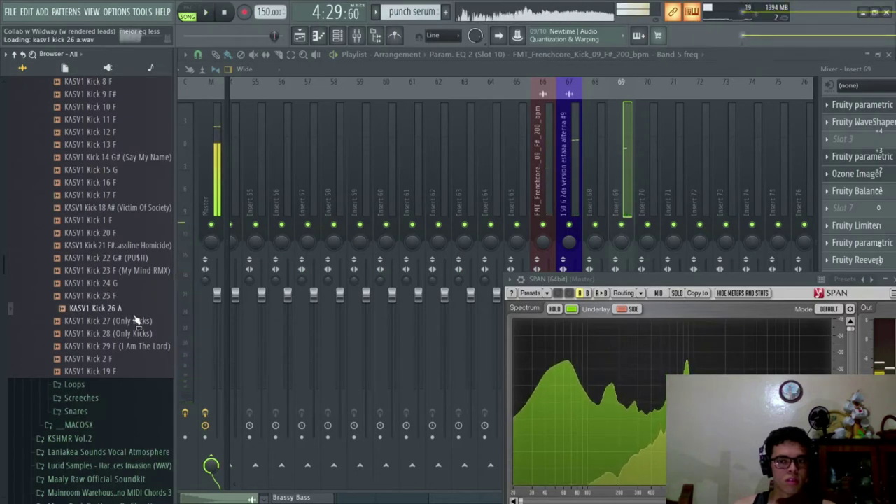
left_click(140, 334)
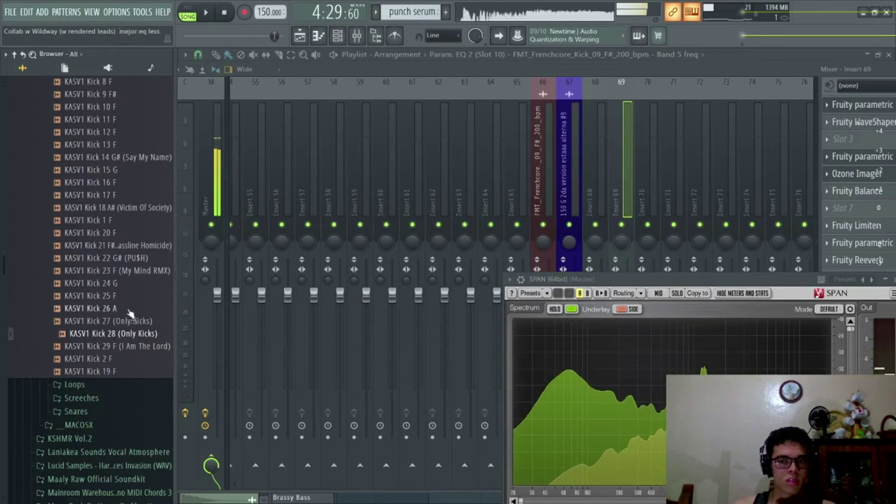
left_click(136, 322)
left_click(126, 208)
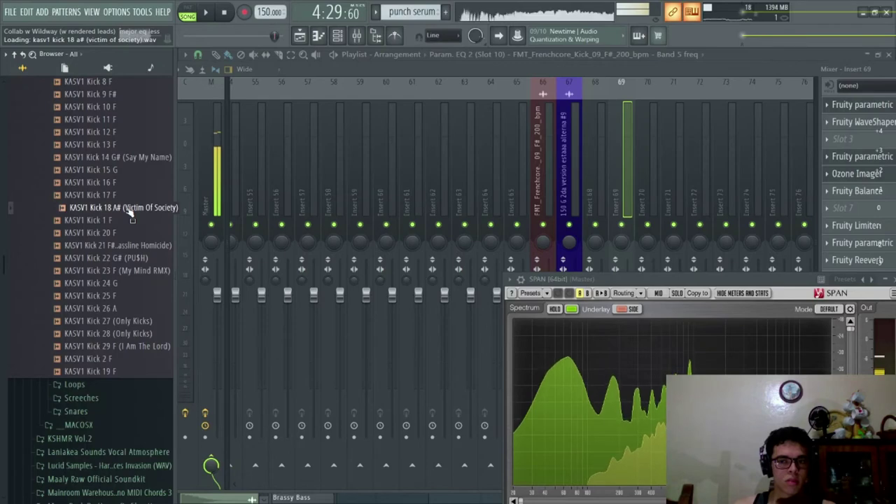
Hide the sample browser, play the looped kick, deselect all playlist clips and check the Insert 69 level in the mixer.
key("alt+F8")
key("space")
key("F9")
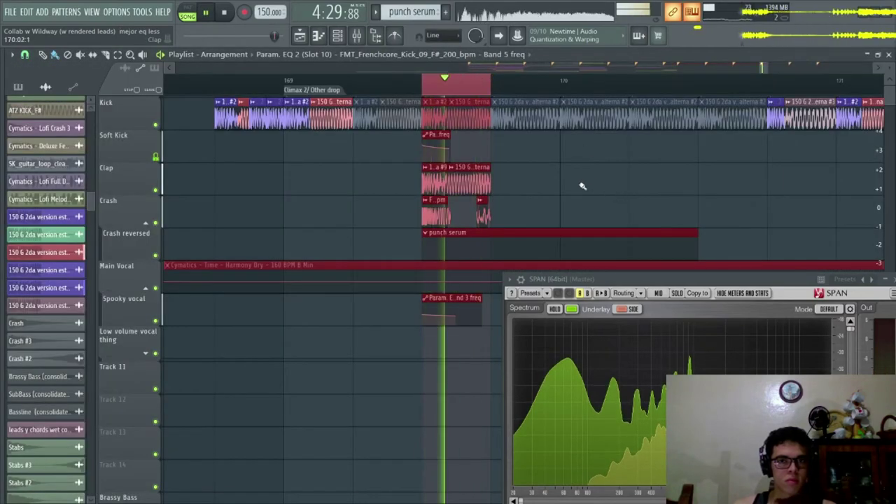
key("ctrl+d")
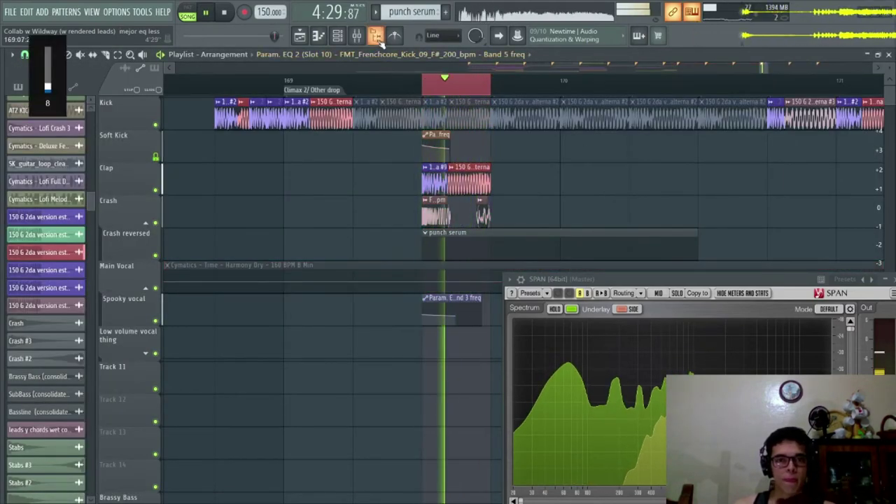
left_click(357, 36)
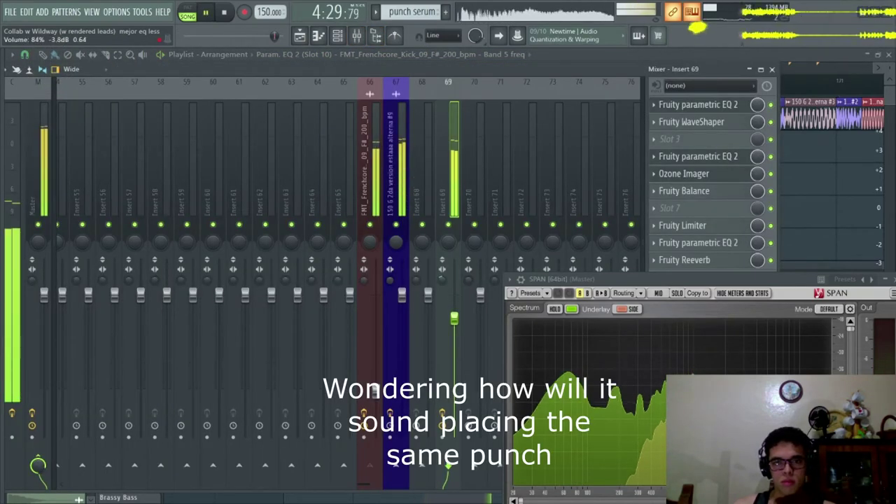
key("F9")
Copy the FMT_Frenchcore_Kick punch clip to bar 170 on the Crash track, make it unique and inspect its channel settings.
scroll(483, 199, "up", 2)
left_click(421, 211)
left_click(587, 205)
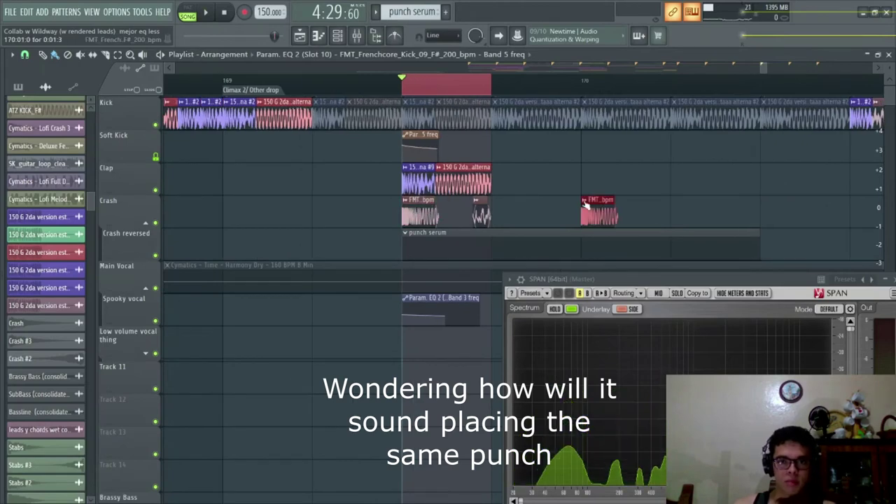
left_click(584, 200)
left_click(595, 216)
double_click(596, 213)
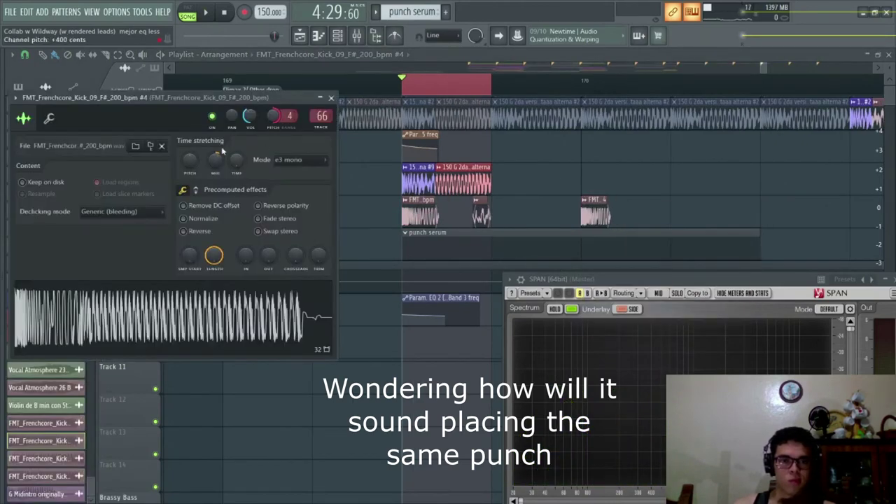
key("Escape")
Place the copied punch on the Crash reversed track at 169:09:1, slightly after the original, comparing the loop with and without it.
key("space")
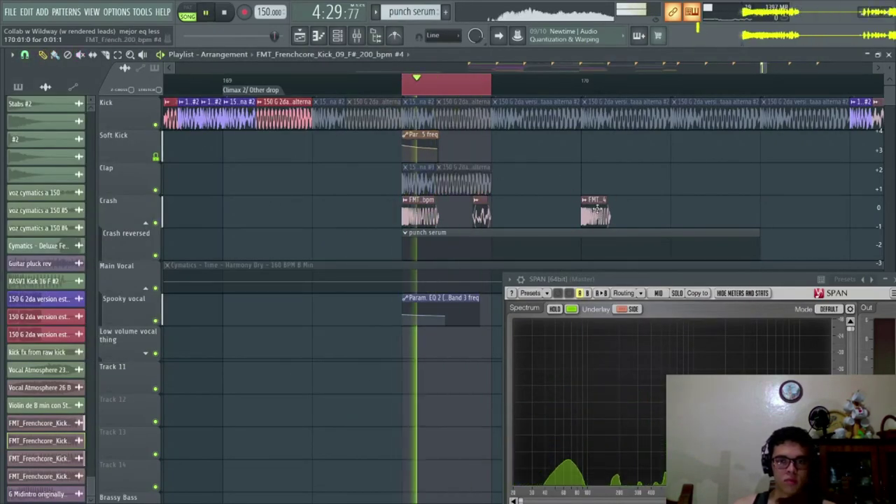
left_click_drag(596, 210, 415, 249)
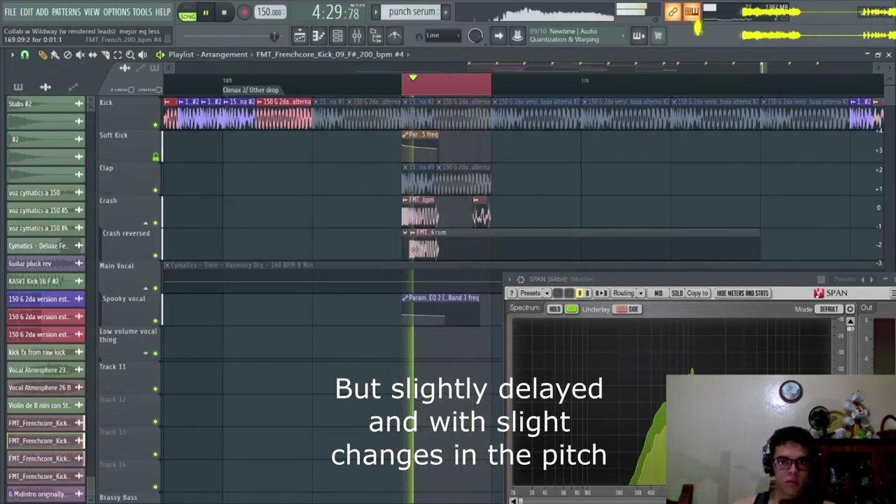
right_click(418, 252)
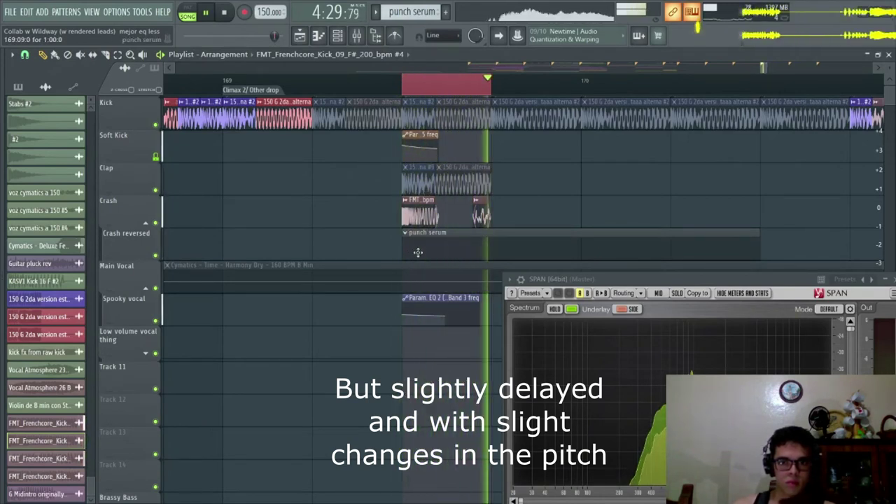
key("ctrl+z")
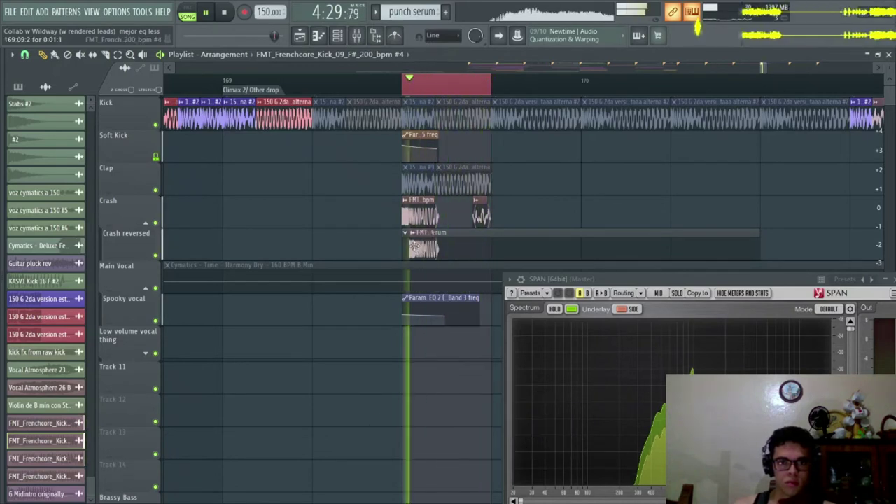
mouse_move(415, 245)
left_mouse_down()
mouse_move(405, 241)
mouse_move(429, 240)
mouse_move(409, 237)
left_mouse_up()
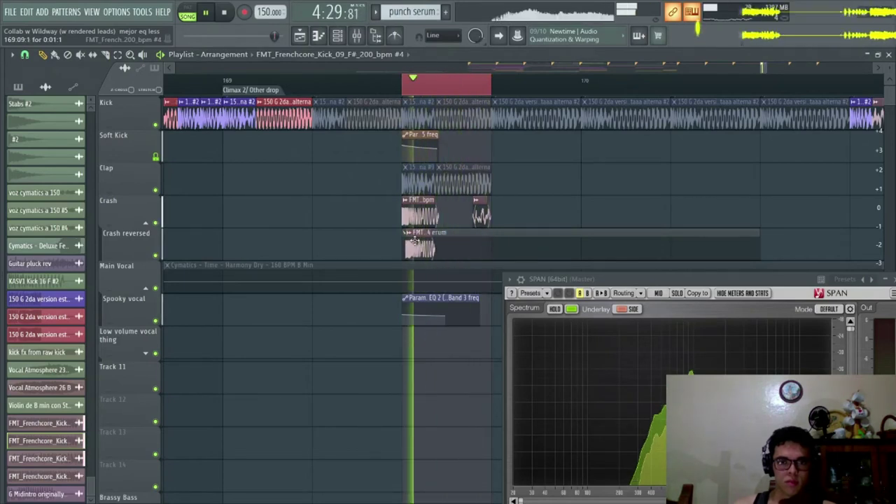
Adjust the time-stretch multiplier of the delayed punch copy and lengthen its playlist clip.
double_click(414, 242)
left_click_drag(216, 159, 219, 167)
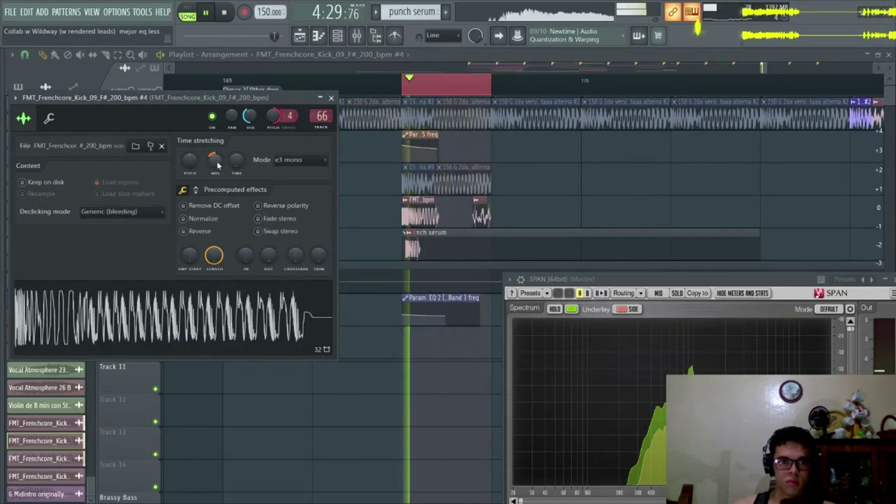
key("Escape")
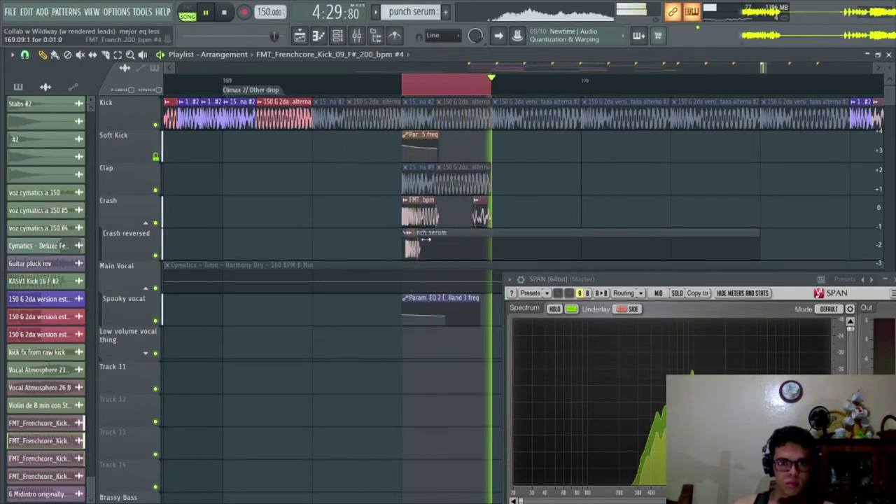
left_click_drag(417, 242, 430, 238)
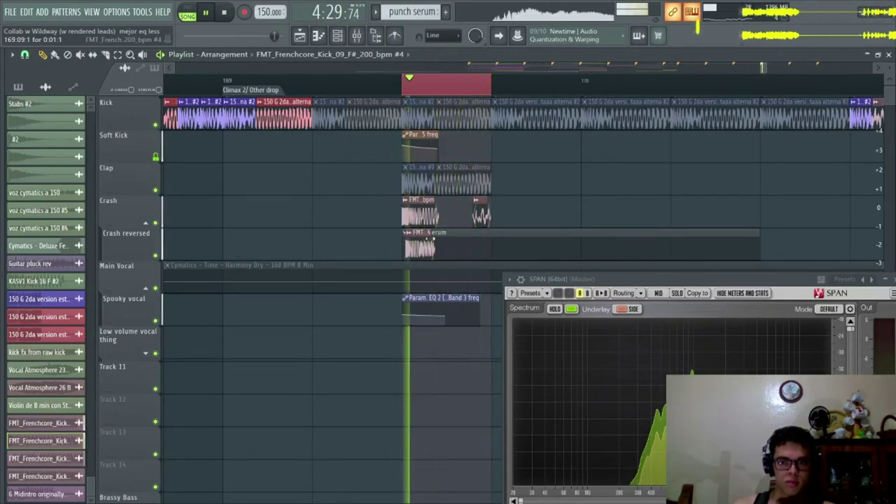
Trim the start of the delayed punch copy to 169:09:3 and compare the loop with and without it.
left_click_drag(406, 245, 414, 246)
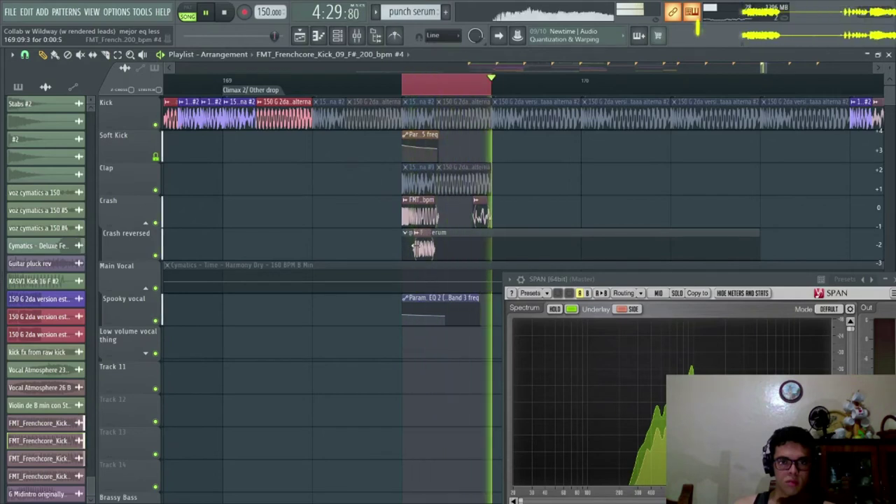
right_click(425, 246)
left_click(426, 244)
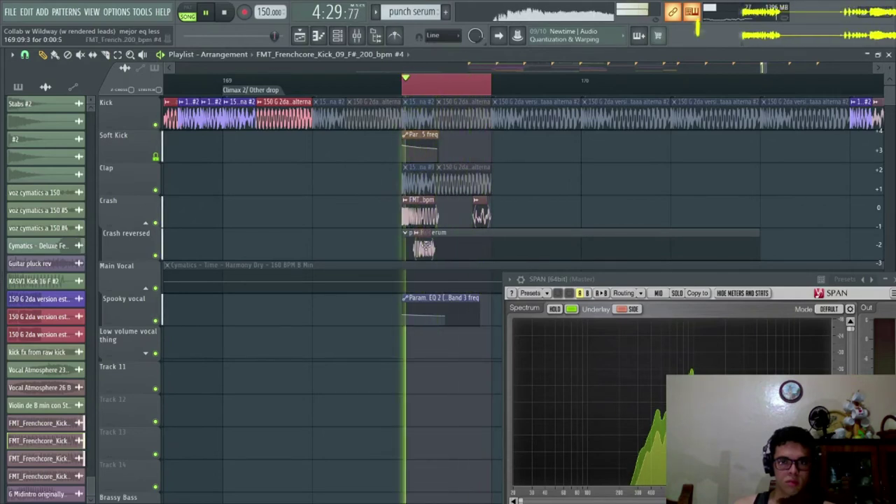
Unmute the two kick clips on the Clap track and play the full layered kick.
key("space")
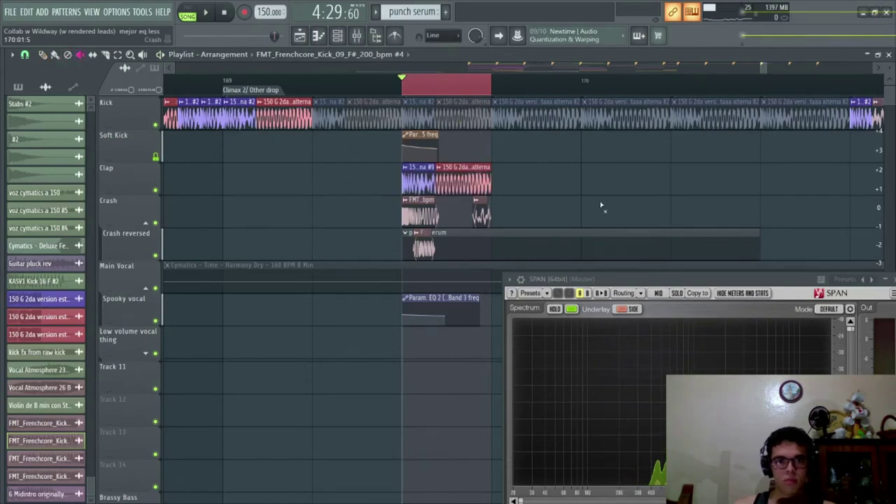
key("space")
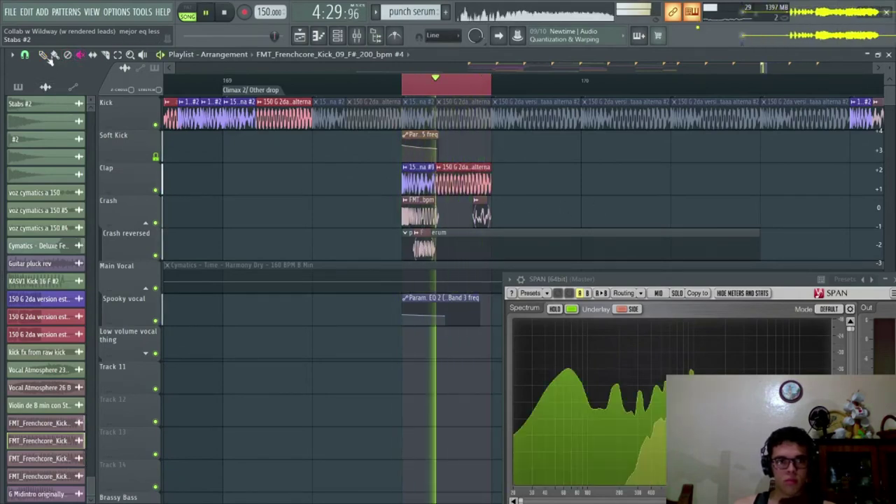
key("space")
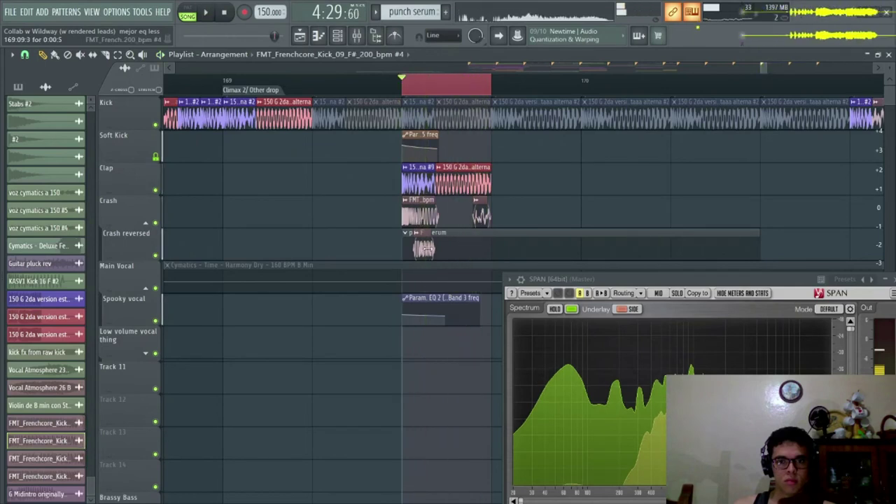
Rebalance the delayed punch copy's channel volume against the looping kick, trying 64% (-9.7 dB), and close its channel settings.
double_click(425, 242)
key("space")
left_click_drag(250, 117, 250, 154)
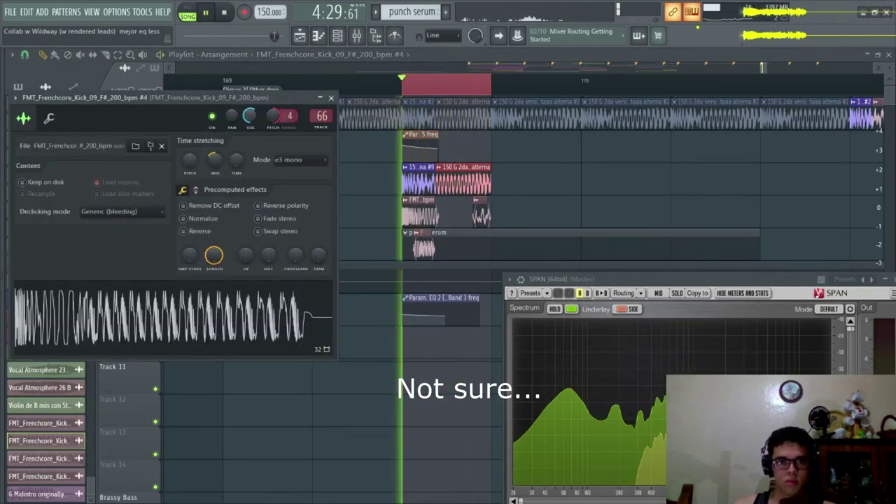
key("space")
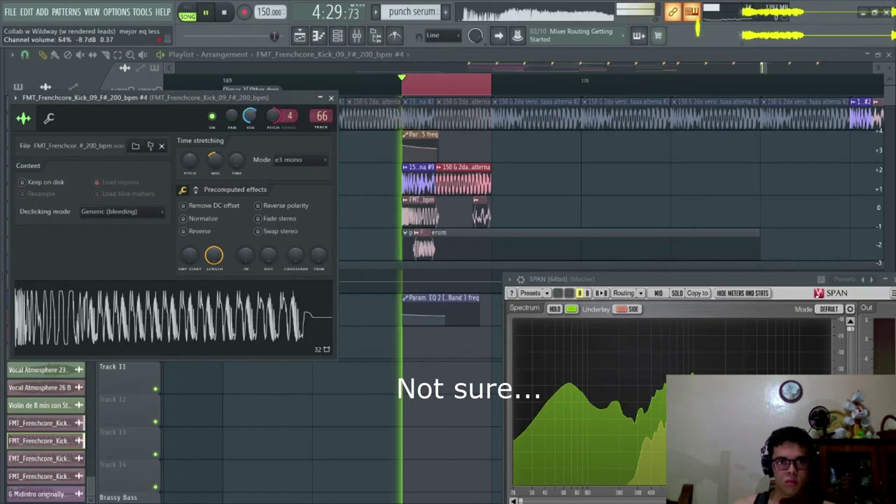
left_click_drag(249, 117, 250, 111)
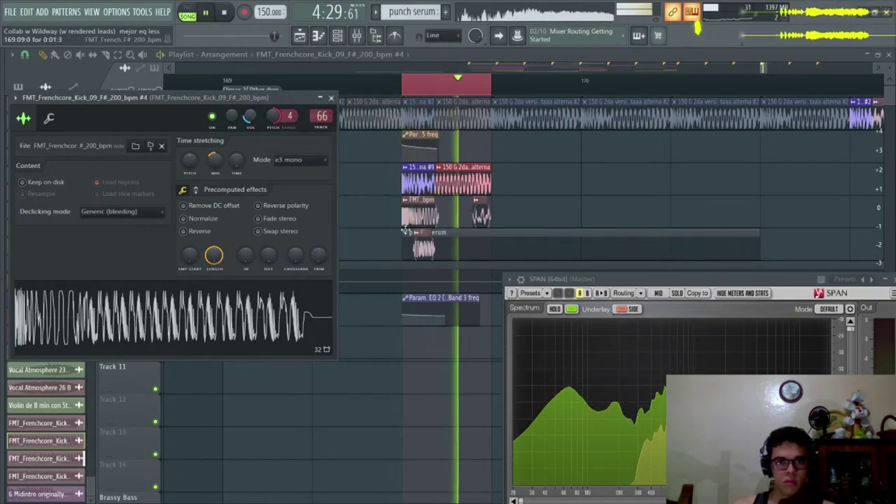
left_click(331, 98)
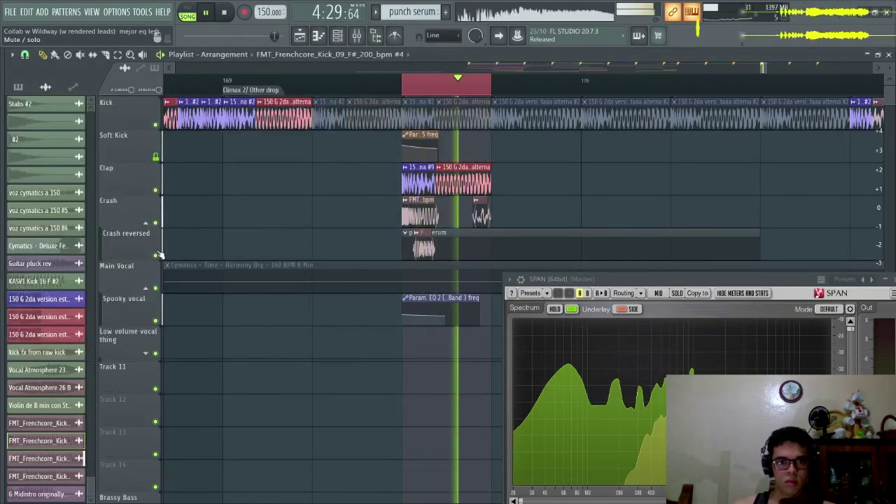
Solo the Crash track group to hear both punch layers, restore all tracks, check the mixer and stop playback.
right_click(157, 224)
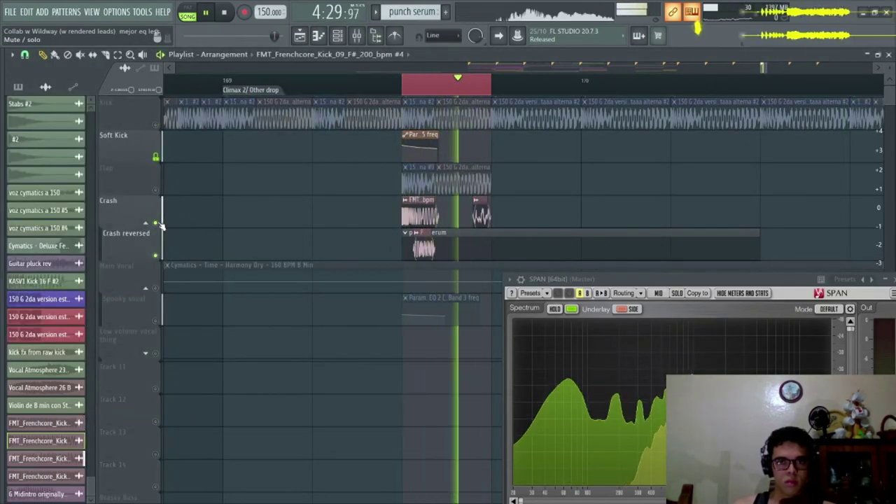
right_click(157, 224)
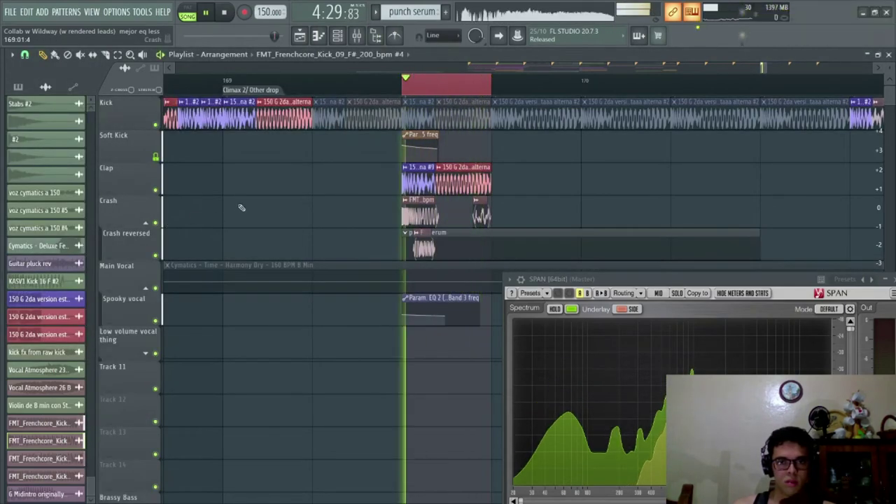
left_click(357, 35)
key("F9")
key("space")
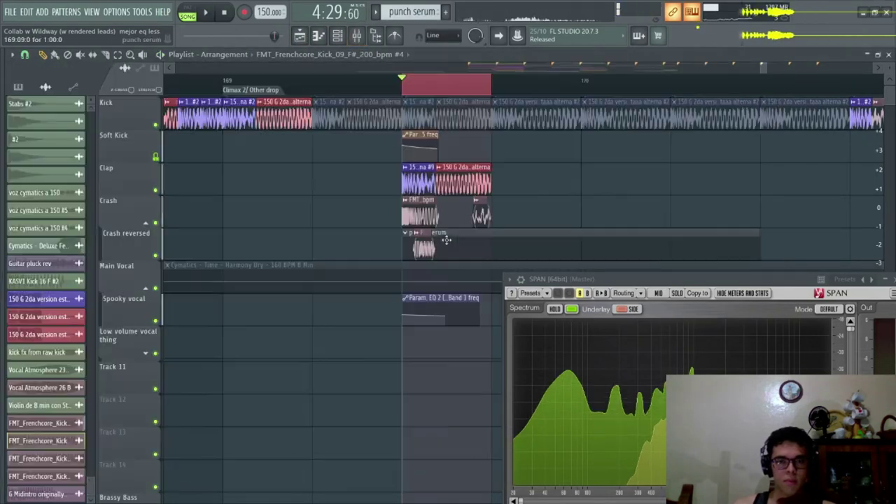
Shift the delayed punch copy on the Crash reversed track to 169:09:5 while listening to the loop.
key("space")
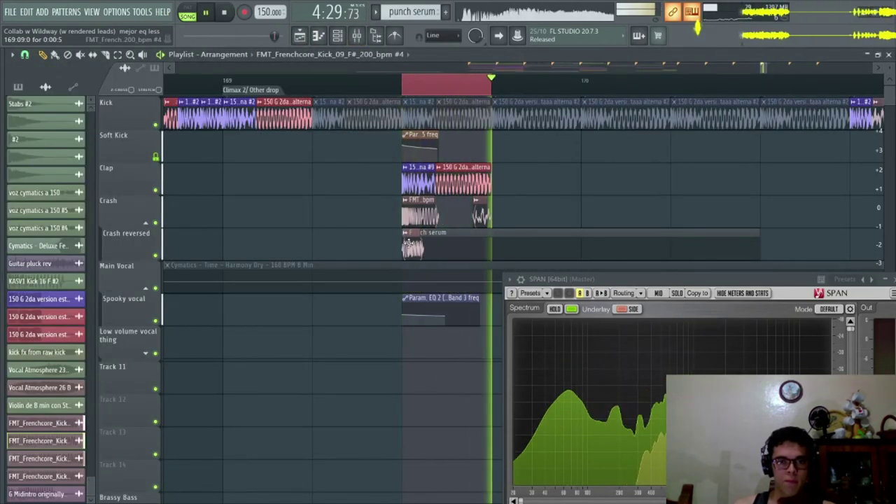
left_click_drag(408, 243, 419, 243)
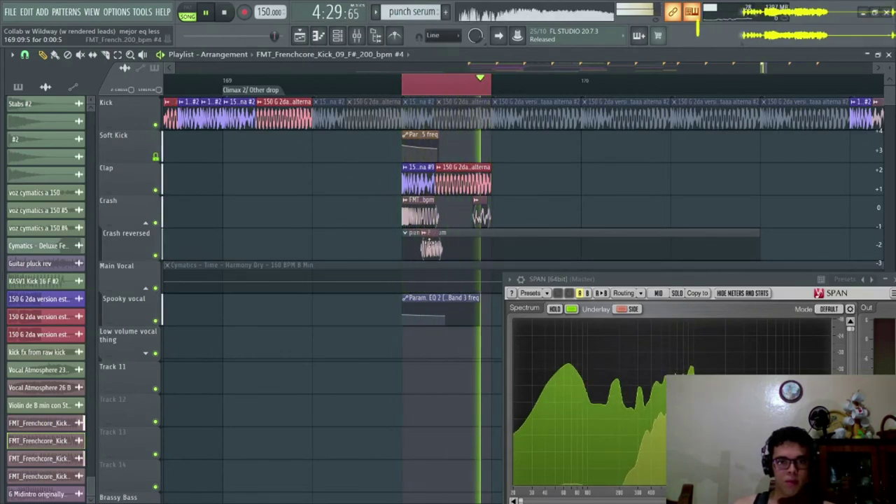
key("space")
Reopen the KASV1 Kicks folder under Music Stuff (Production) in the browser and audition Kick 21 F# as a reference.
key("ctrl+h")
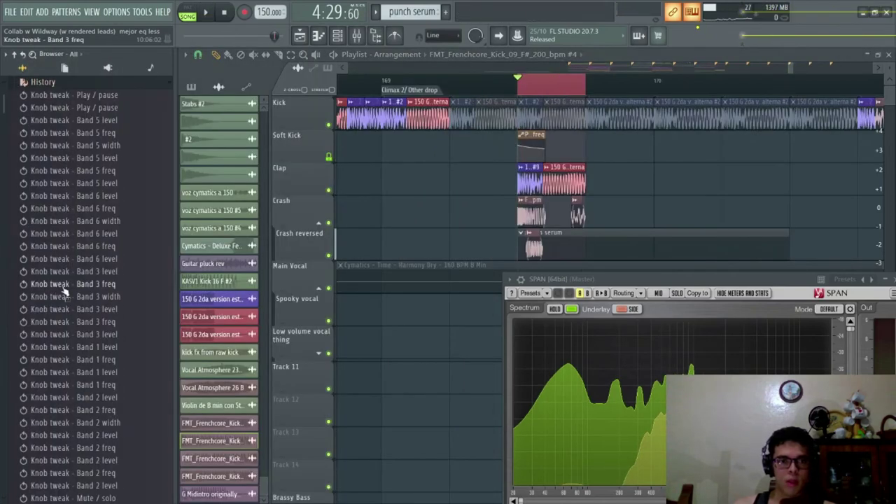
scroll(68, 291, "down", 10)
scroll(75, 288, "down", 5)
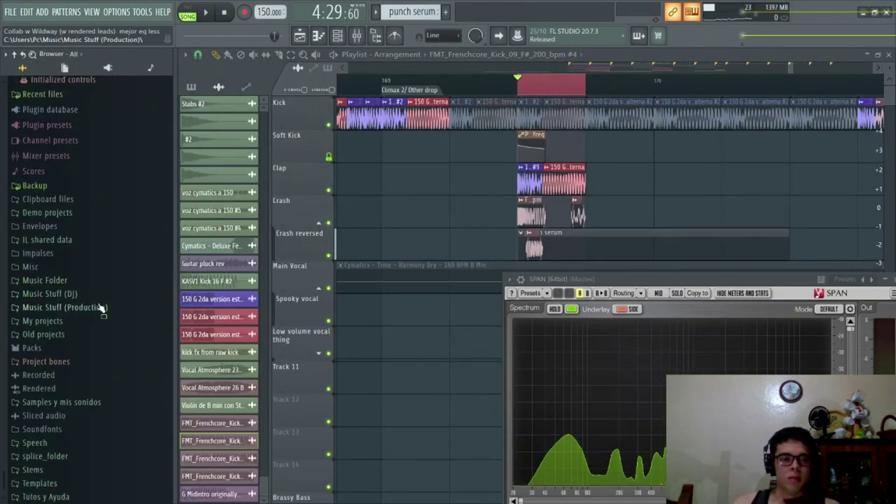
left_click(100, 307)
scroll(91, 302, "down", 20)
left_click(88, 263)
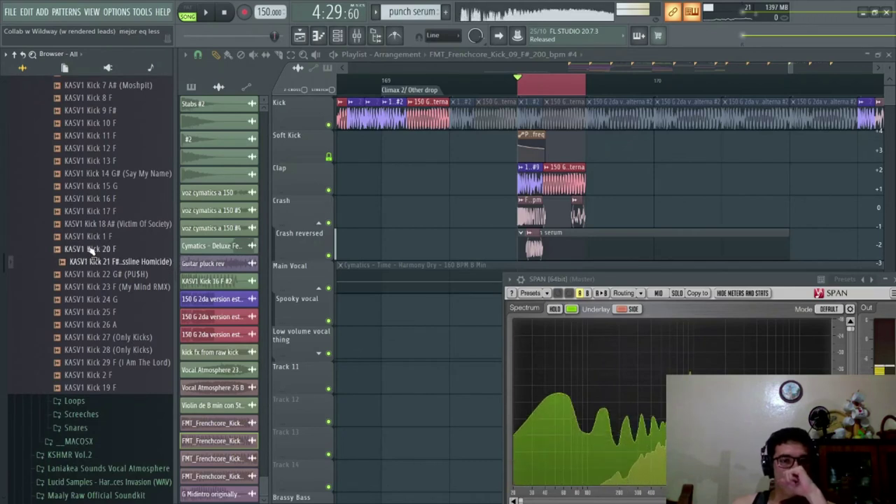
Audition several reference kicks in the KASV1 Kicks folder, including Kick 21 F# (Bassline Homicide), 12 F, 8 F, 7 A# (Moshpit) and 26 A.
left_click(91, 250)
left_click(112, 263)
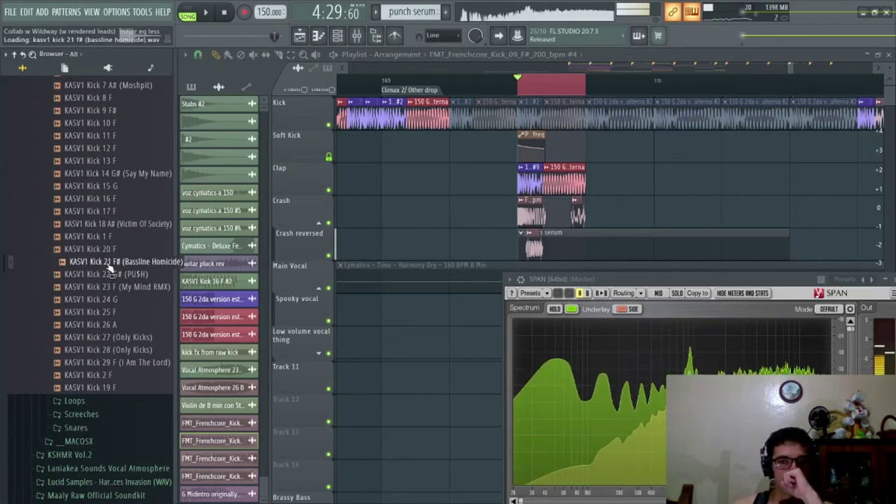
left_click(94, 185)
left_click(96, 174)
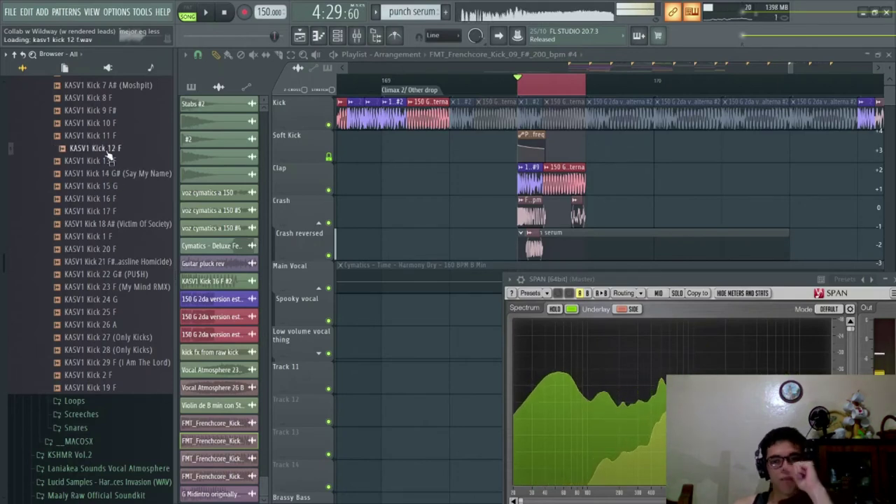
left_click(105, 110)
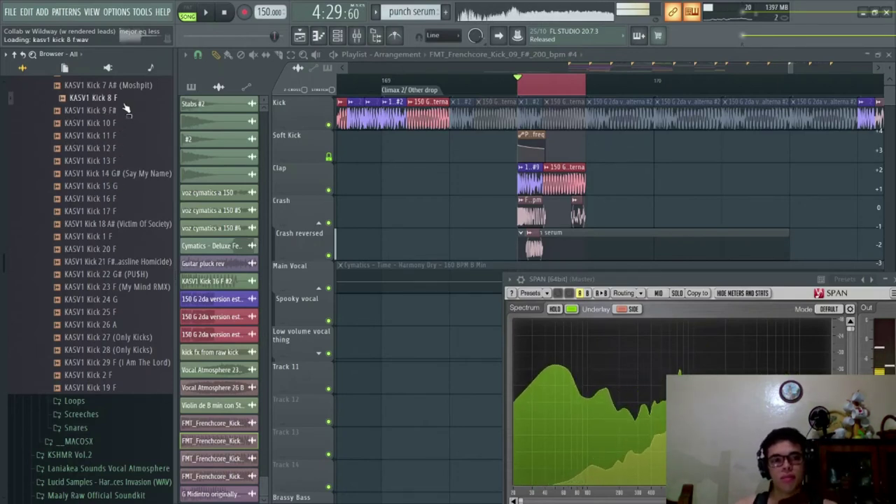
left_click(126, 91)
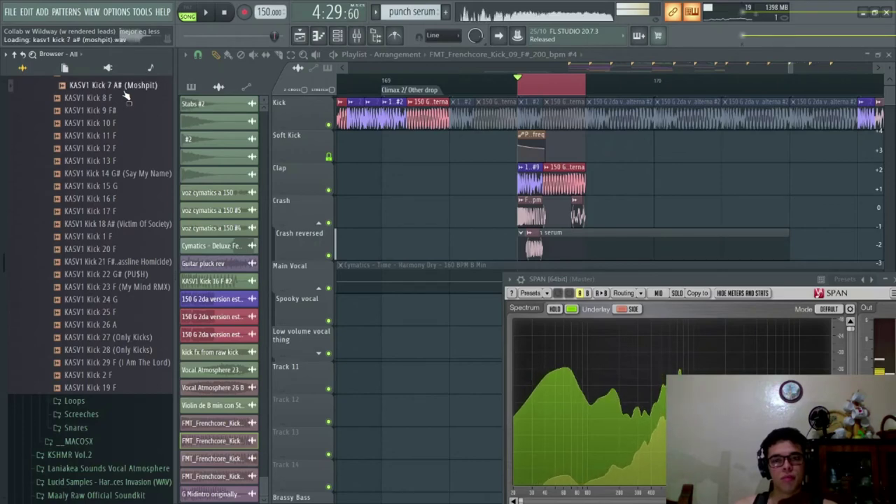
left_click(123, 324)
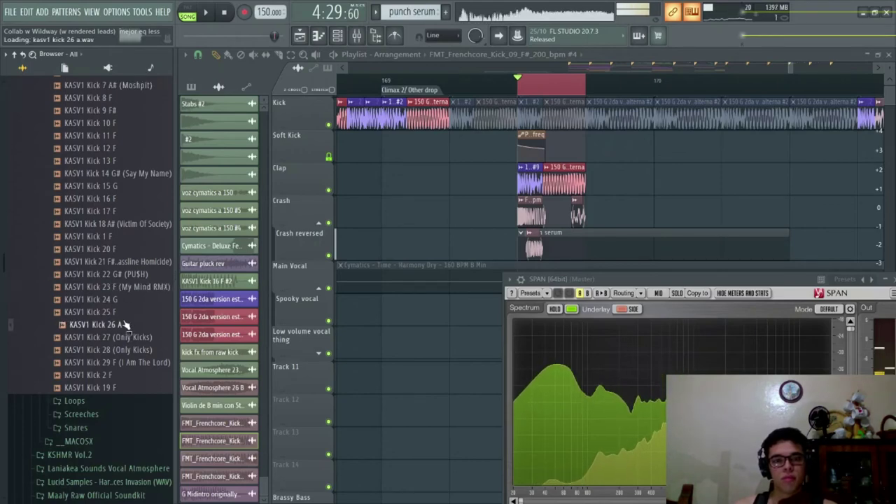
Play the layered kick loop and compare it with the KASV1 Kick 23 F (My Mind RMX) sample.
key("space")
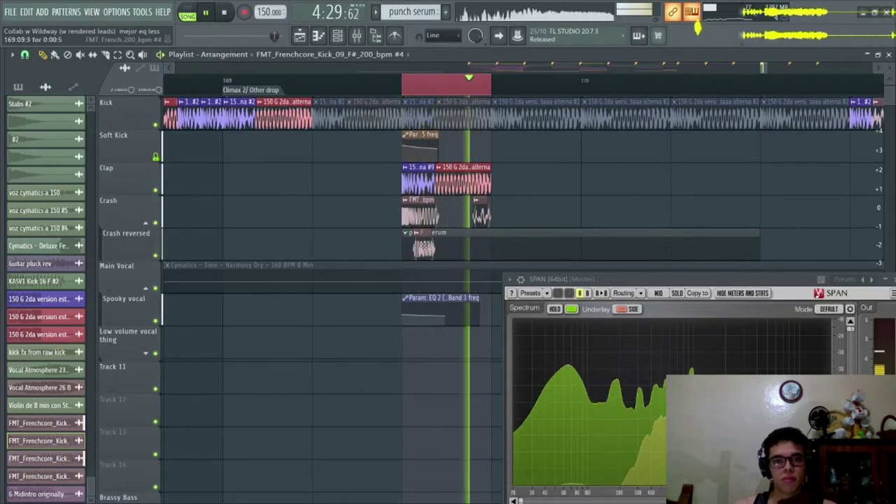
left_click(3, 143)
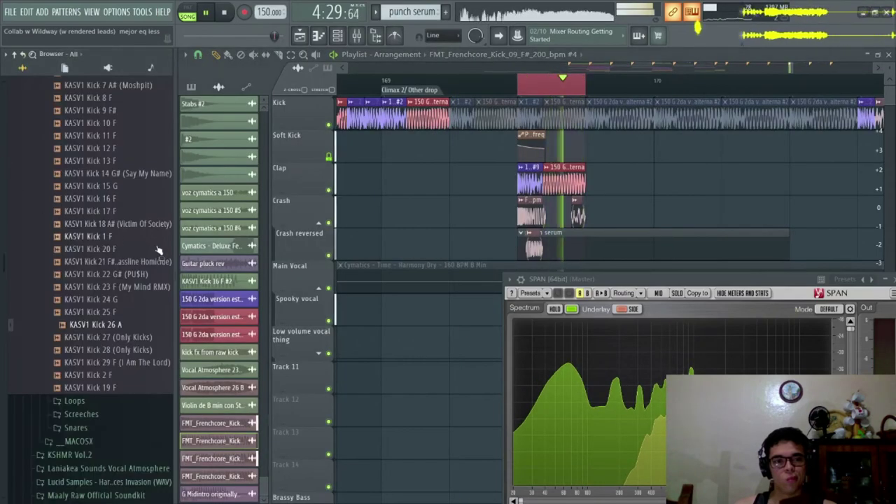
key("space")
left_click(153, 288)
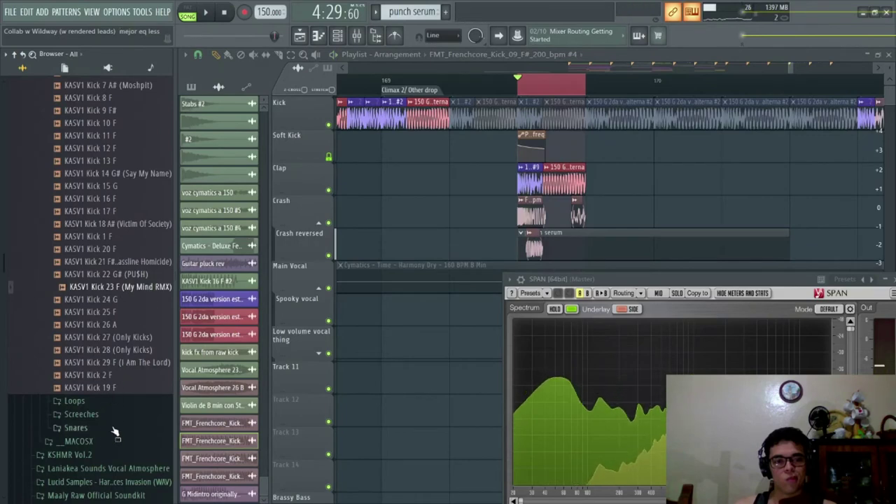
Audition samples in the KASV1 Snares folder and place KASV1 Snare 6 on the Low volume vocal thing track at 169:09:0.
left_click(114, 428)
scroll(105, 315, "down", 5)
left_click(133, 207)
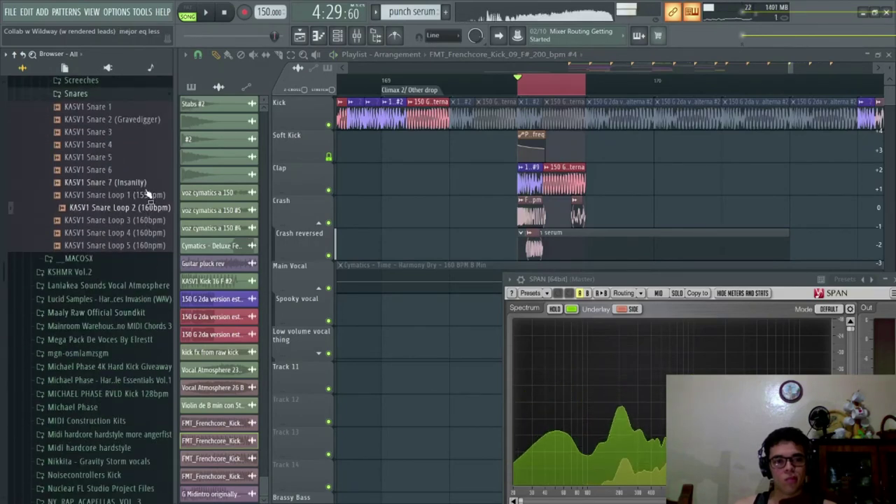
left_click(152, 182)
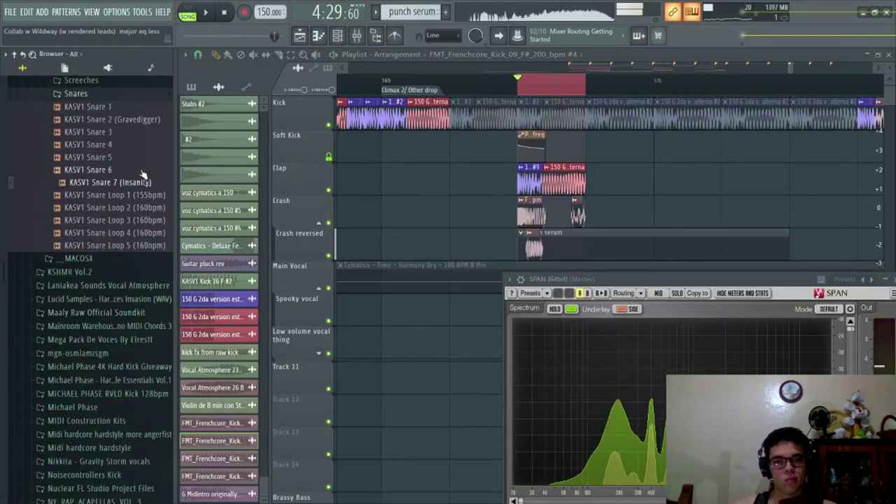
left_click(141, 170)
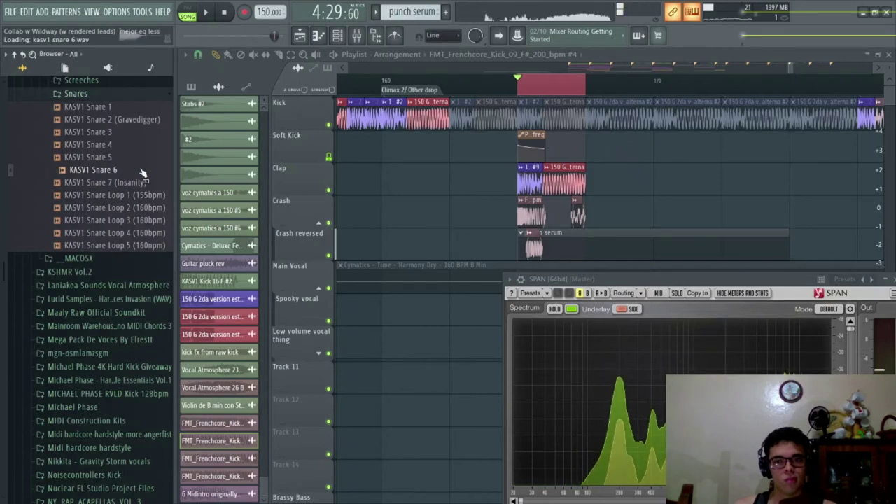
left_click_drag(141, 172, 450, 328)
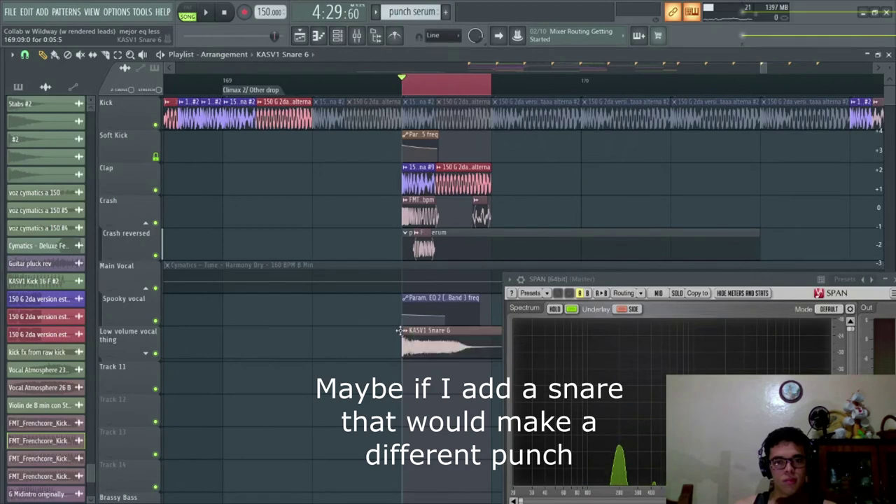
Route the KASV1 Snare 6 channel to mixer track 66 with the punch layers and preview its sound.
double_click(419, 330)
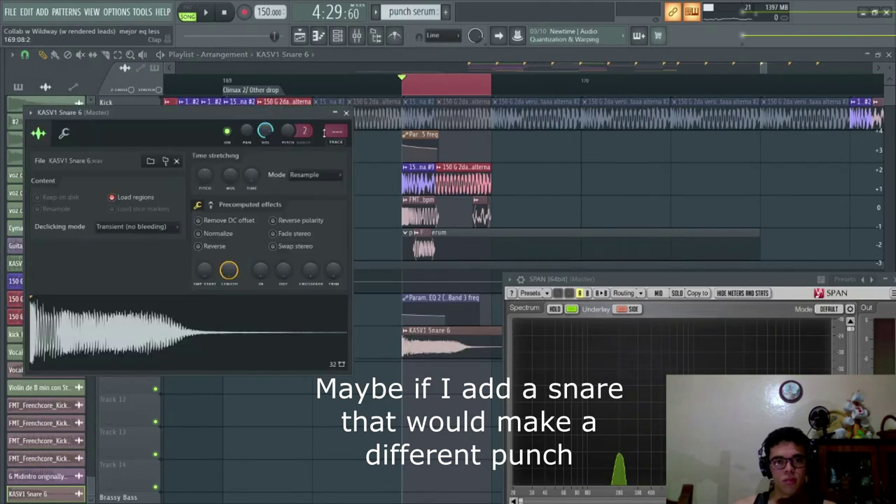
left_click(357, 39)
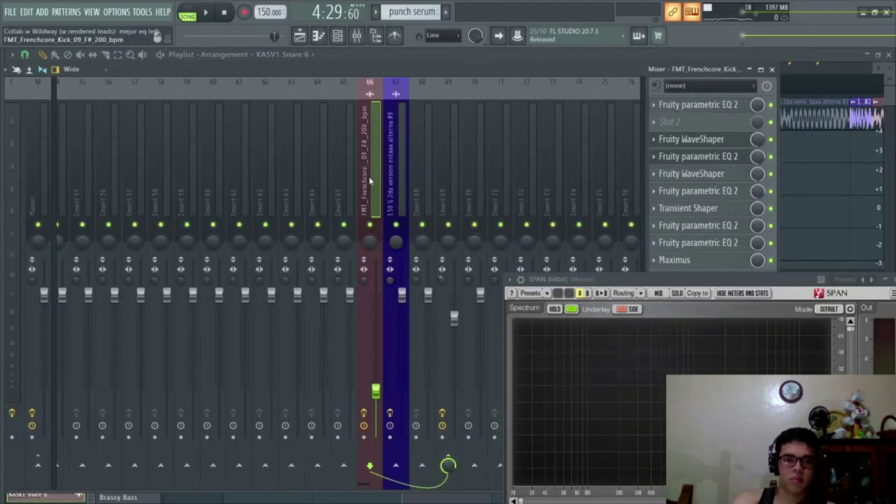
key("Escape")
key("Escape")
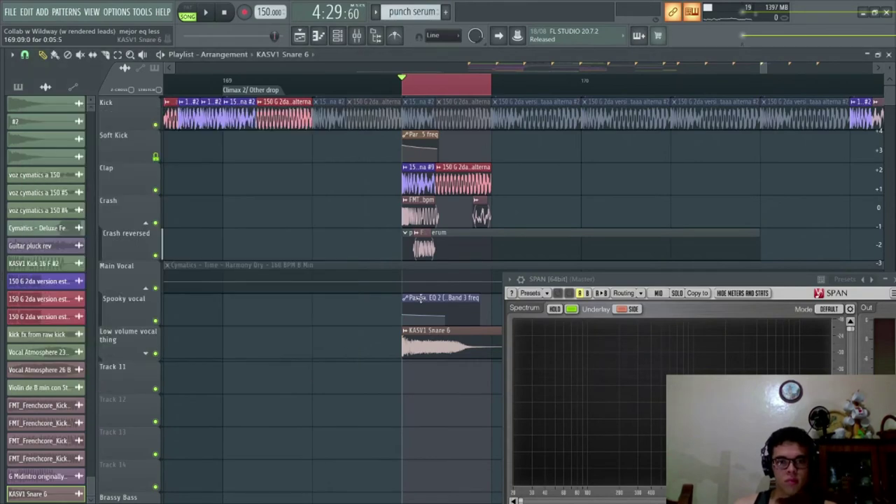
double_click(420, 329)
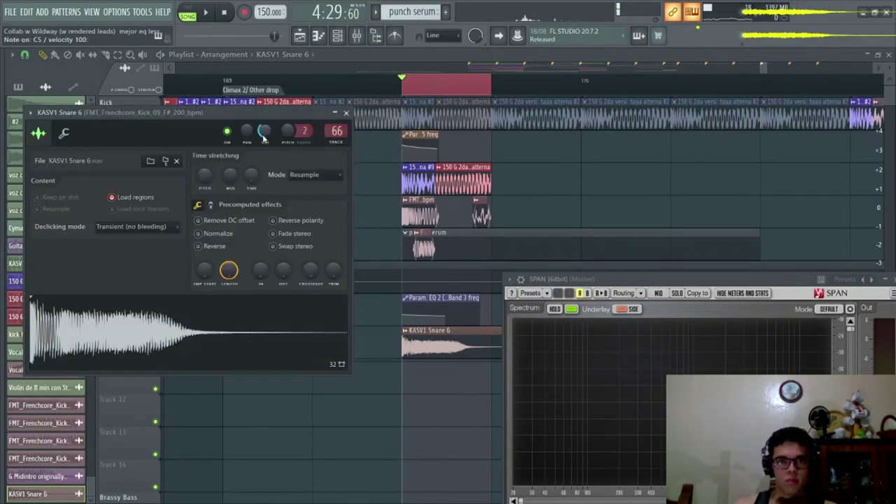
key("Escape")
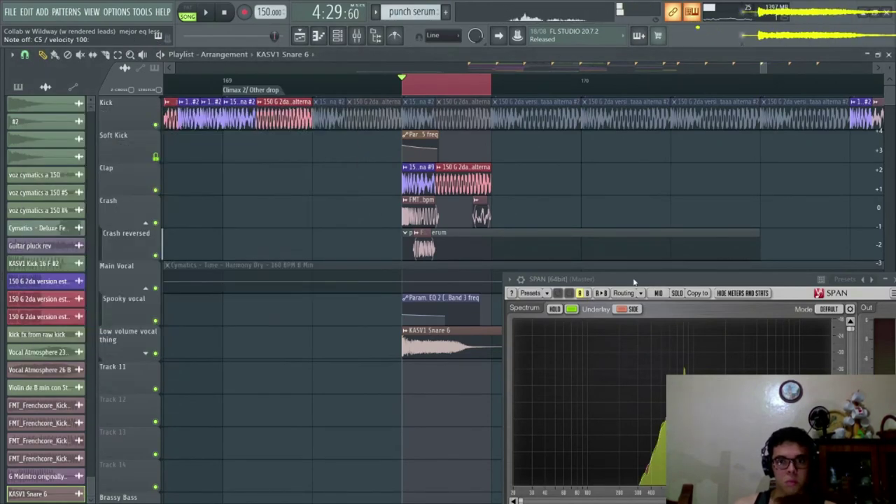
Move the SPAN window clear of the playlist and set the Snare 6 channel's declicking mode to Generic (bleeding).
left_click_drag(634, 282, 653, 327)
left_click_drag(426, 345, 345, 311)
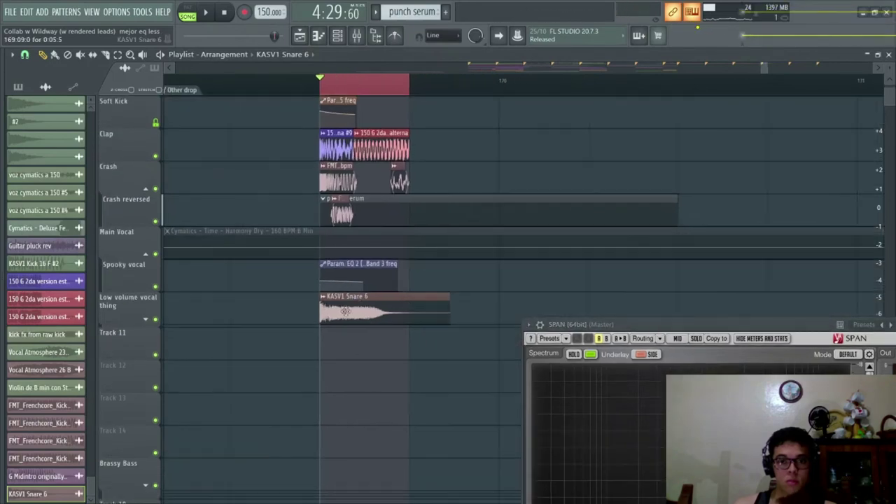
double_click(333, 308)
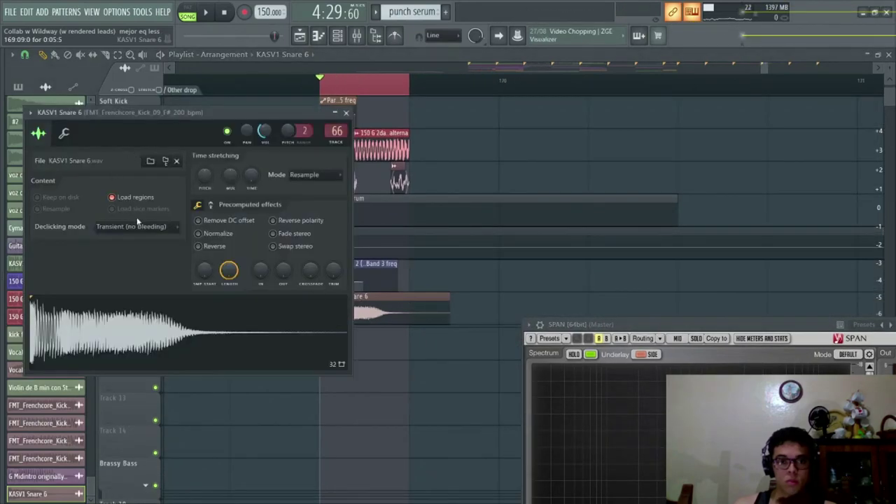
left_click(147, 226)
left_click(148, 271)
key("Escape")
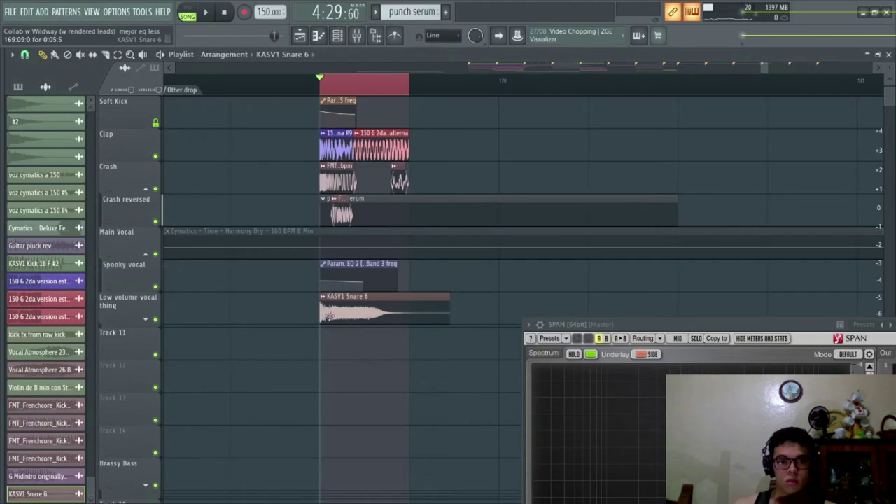
Trim the Snare 6 clip to 0:01:2 starting at 169:08:5 and delete the delayed punch copy from the Crash reversed track.
key("space")
left_click_drag(449, 313, 328, 311)
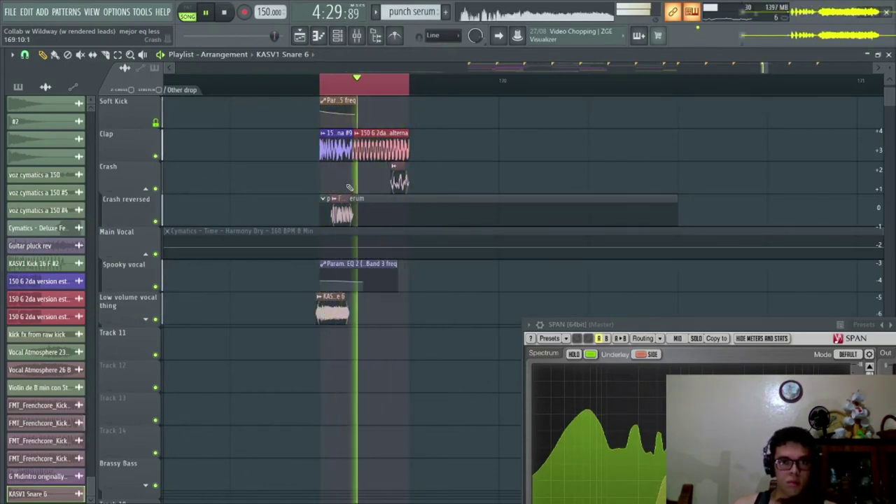
right_click(340, 202)
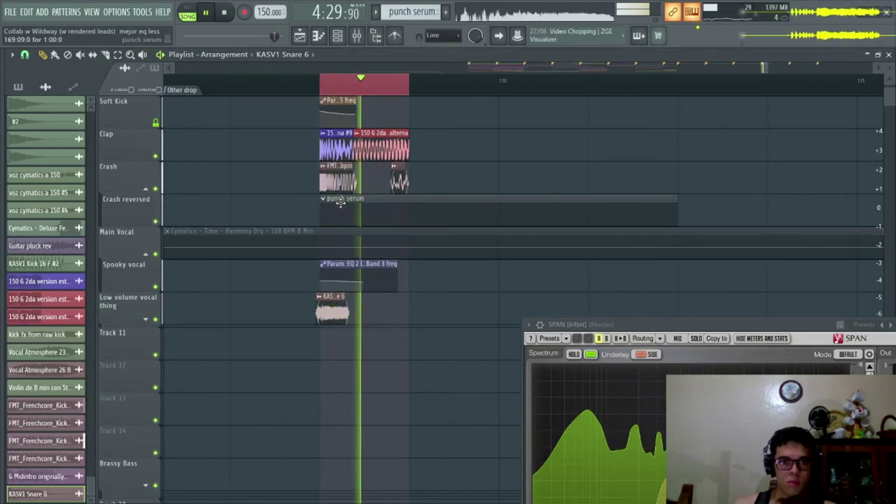
key("space")
left_click(331, 296)
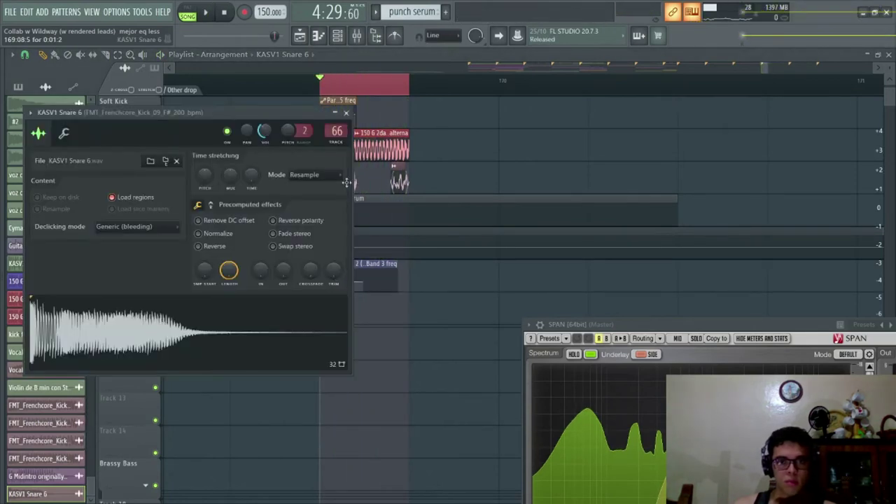
key("Escape")
Try the loop without the main punch clip on the Crash track, restore the clip and mute it.
key("space")
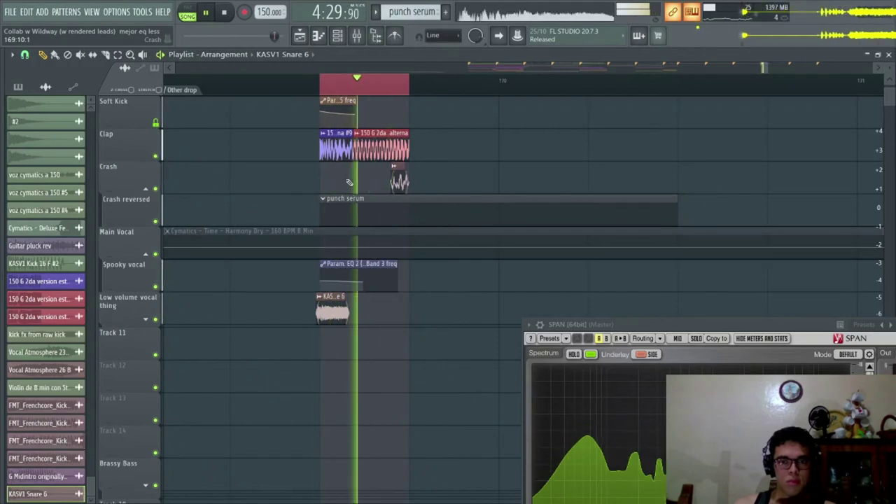
left_click(349, 182)
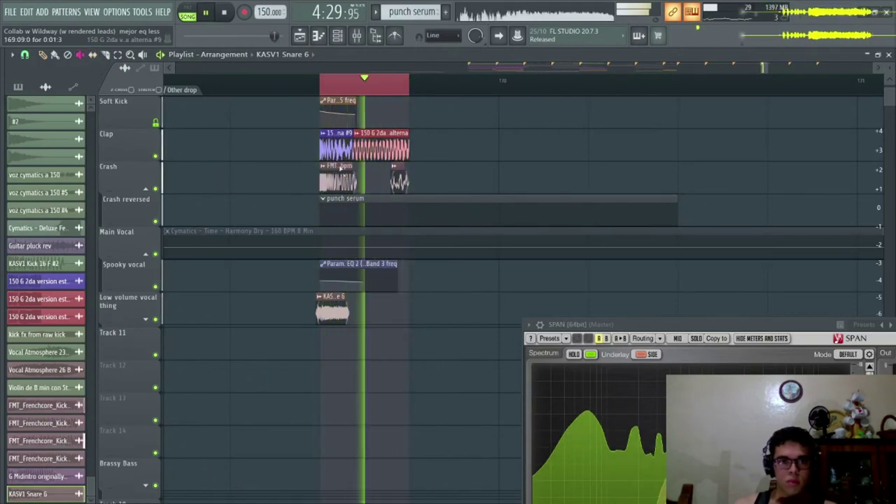
left_click(340, 168)
left_click(44, 55)
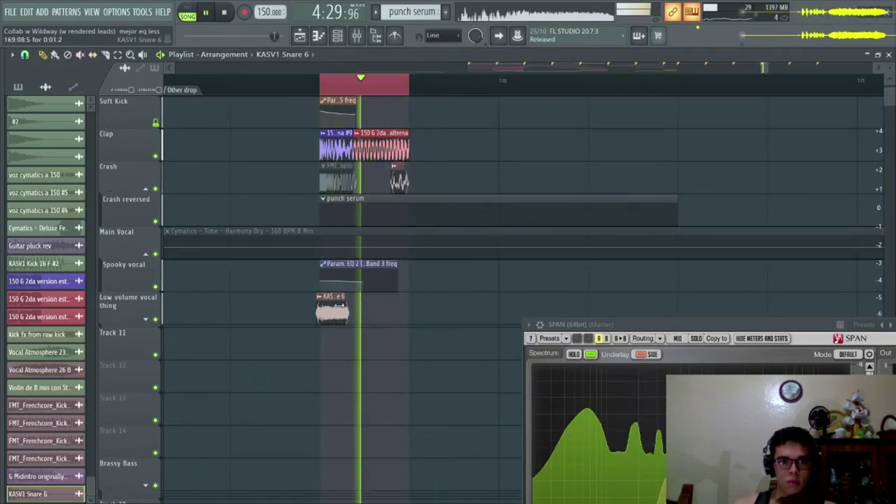
Try a longer Snare 6 clip, shorten it again to 0:01:2 and set its channel's quick fade out to 40%.
left_click_drag(338, 305, 382, 306)
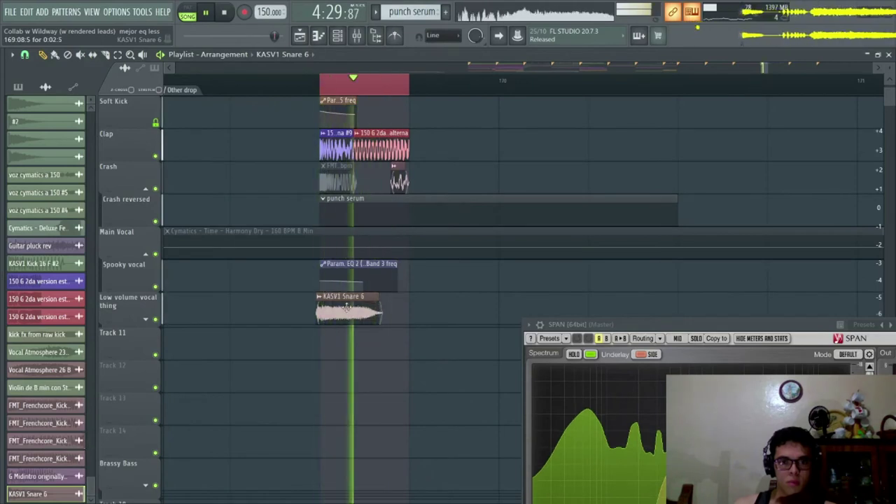
key("space")
double_click(336, 308)
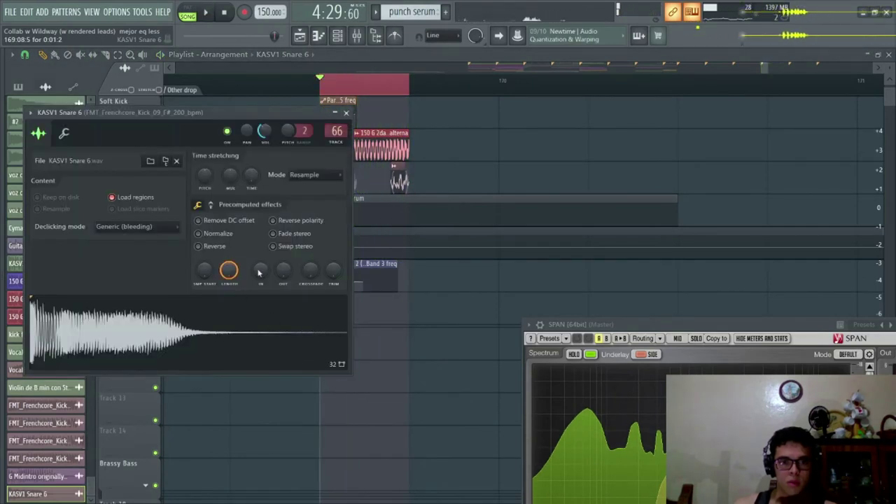
left_click_drag(283, 271, 285, 270)
key("space")
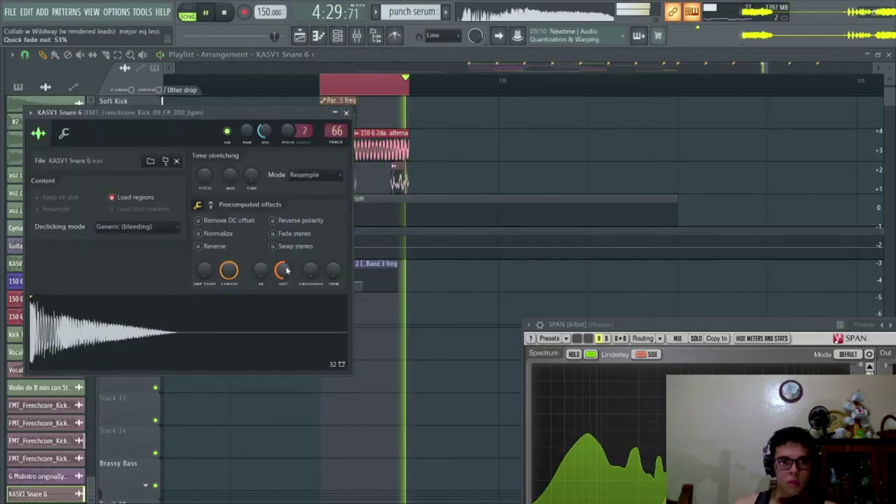
scroll(283, 270, "down", 4)
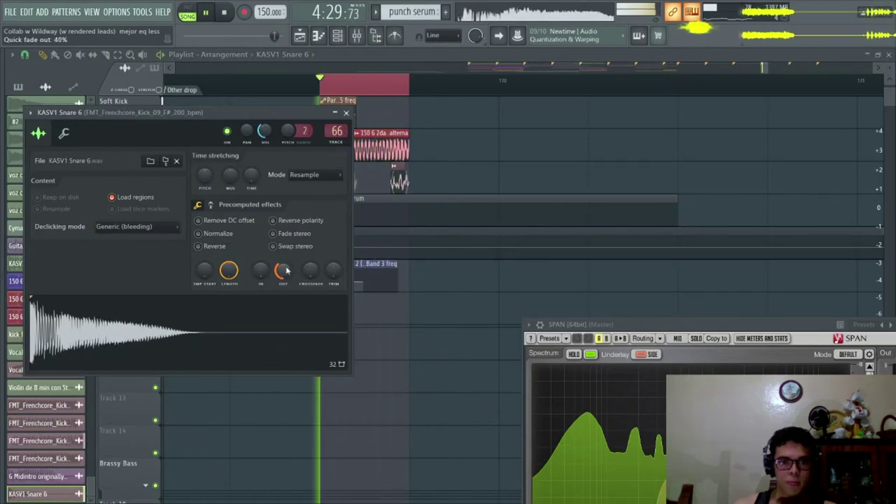
key("Escape")
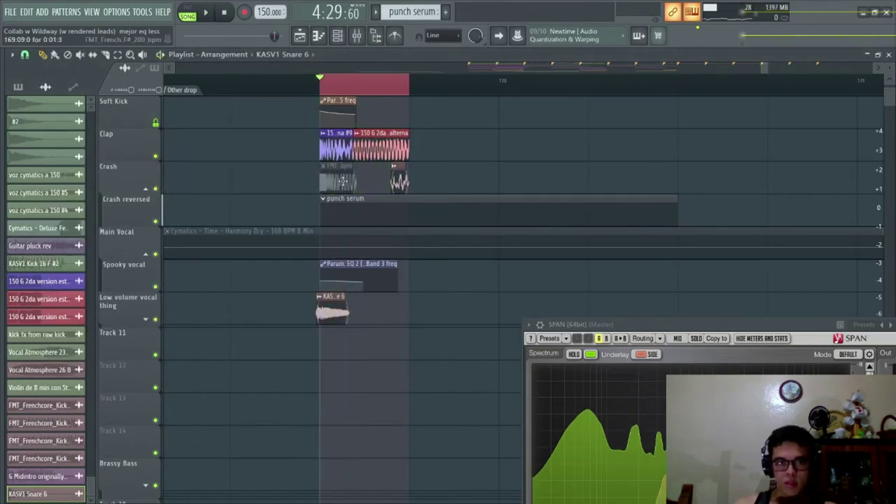
Place a reversed copy of the muted FMT_Frenchcore_Kick_09 clip over Snare 6 on the Low volume vocal thing track and extend it.
left_click(336, 179)
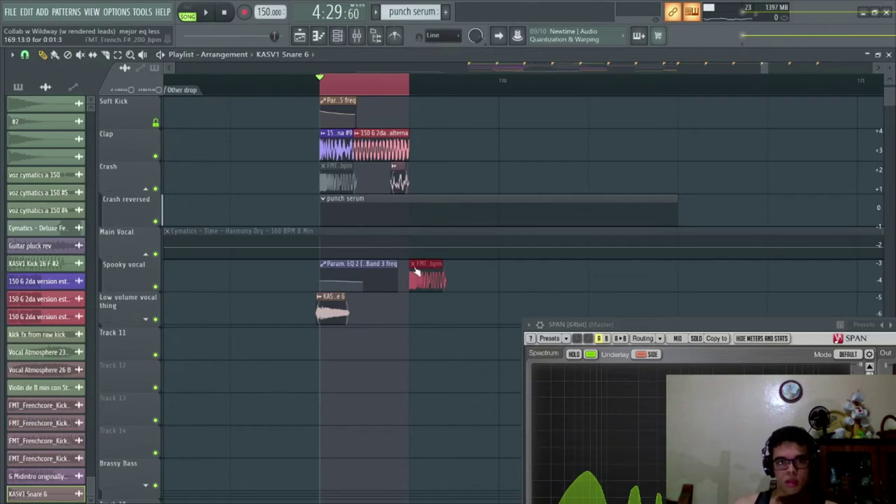
left_click(415, 272)
left_click(423, 304)
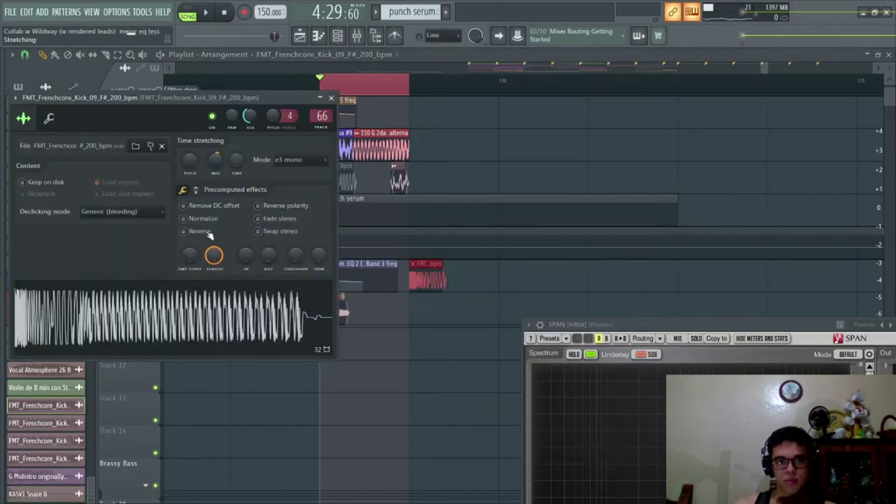
left_click(184, 231)
key("Escape")
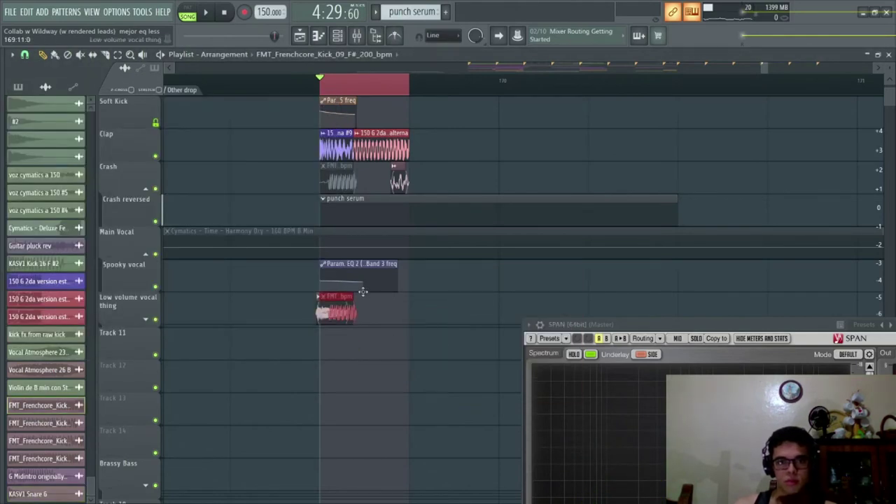
left_click_drag(350, 303, 462, 310)
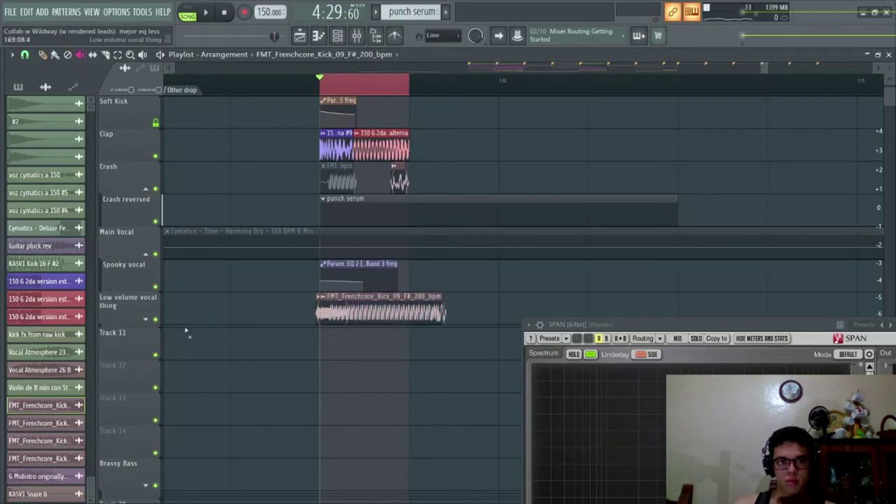
Solo the Low volume vocal thing track, trim the reversed kick clip to a short piece around the loop's end, and unsolo the track.
right_click(155, 319)
key("space")
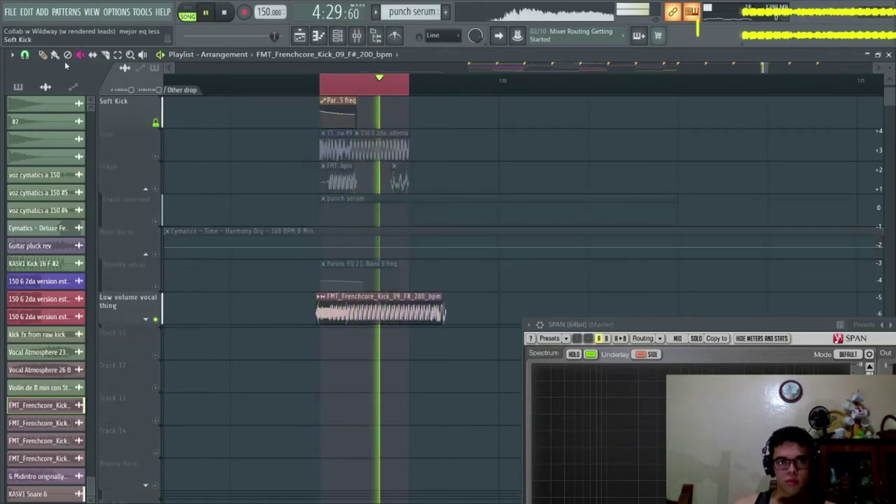
left_click_drag(384, 309, 343, 309)
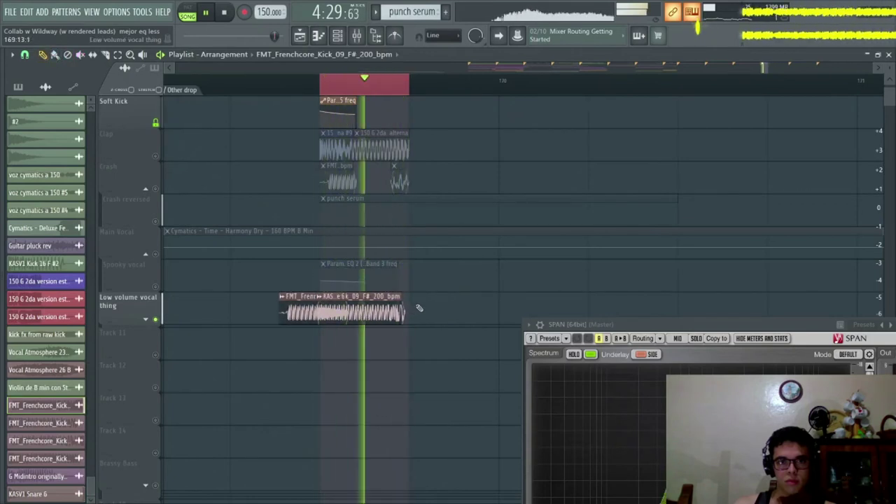
mouse_move(402, 307)
left_mouse_down()
mouse_move(461, 308)
mouse_move(390, 301)
left_mouse_up()
left_click_drag(278, 309, 404, 312)
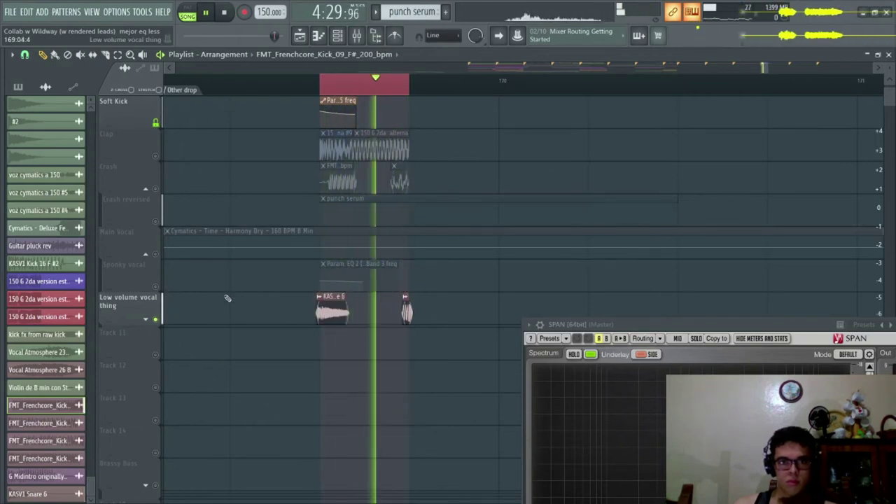
right_click(157, 286)
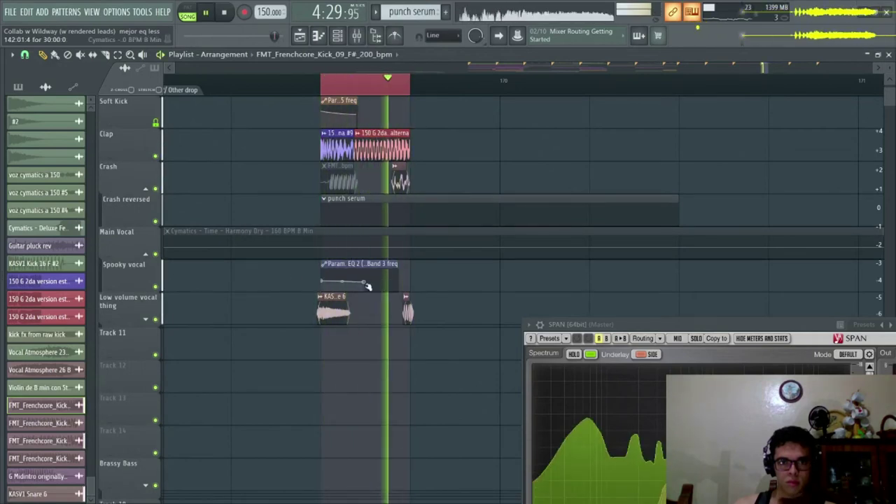
Set the reversed FMT_Frenchcore_Kick_09 channel's volume to 24% and the KASV1 Snare 6 channel's volume to 48%.
double_click(405, 303)
left_click_drag(249, 118, 248, 183)
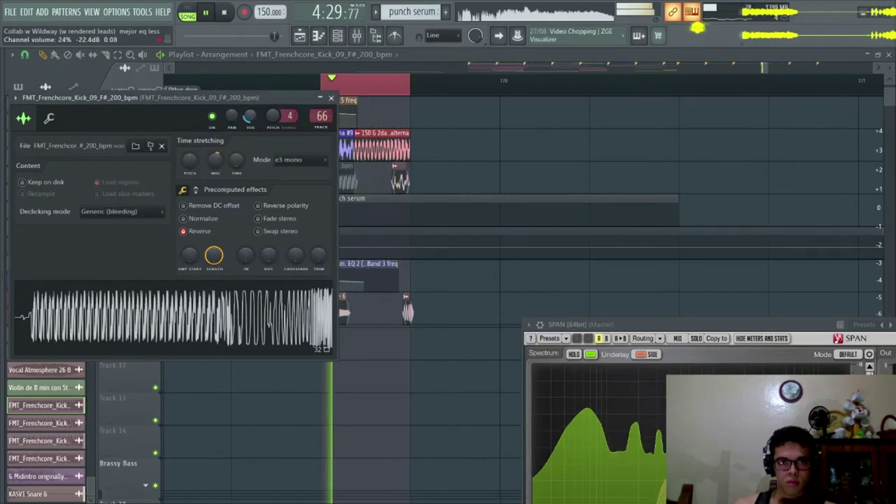
key("Escape")
double_click(338, 305)
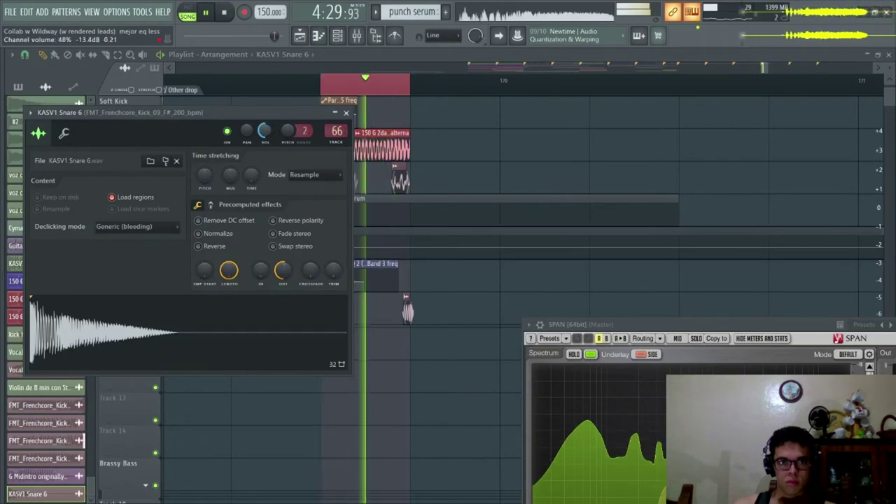
left_click_drag(264, 131, 264, 133)
key("Escape")
Trim the start of the Snare 6 clip to 169:09:0 for a length of 0:01:1 and play the loop.
key("space")
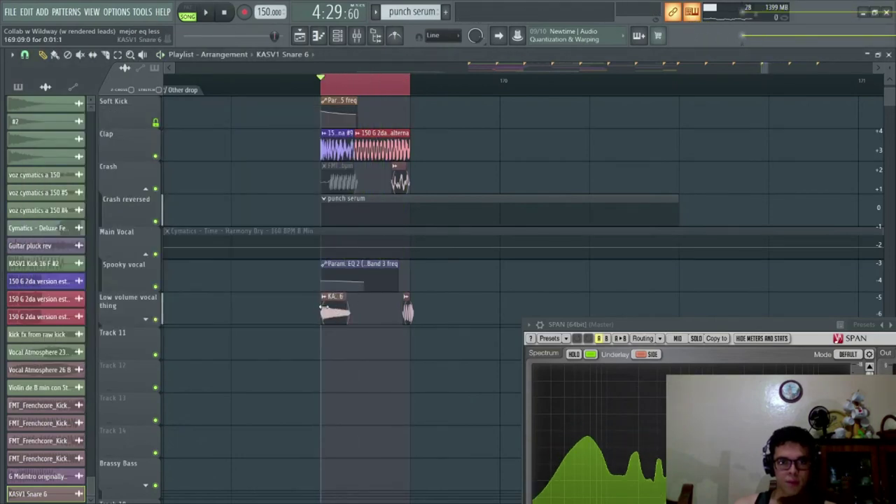
key("space")
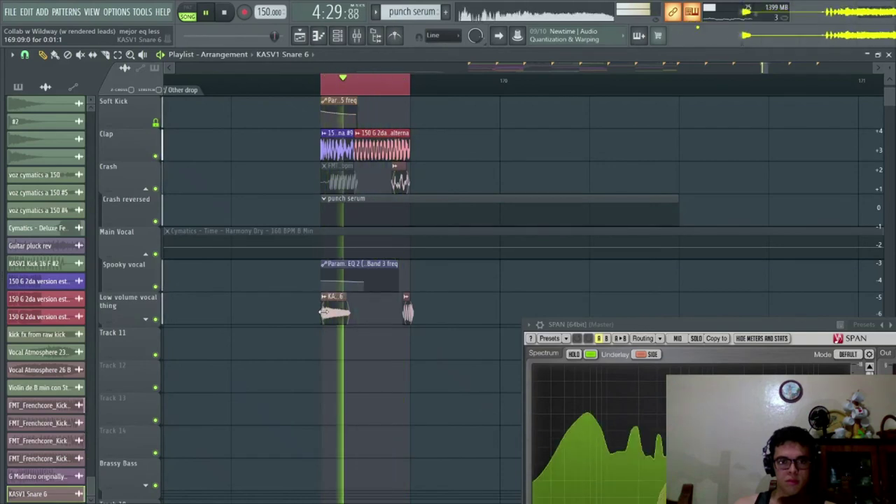
key("space")
Try lengthening the Snare 6 clip to 0:03:0 and undo the change.
double_click(333, 305)
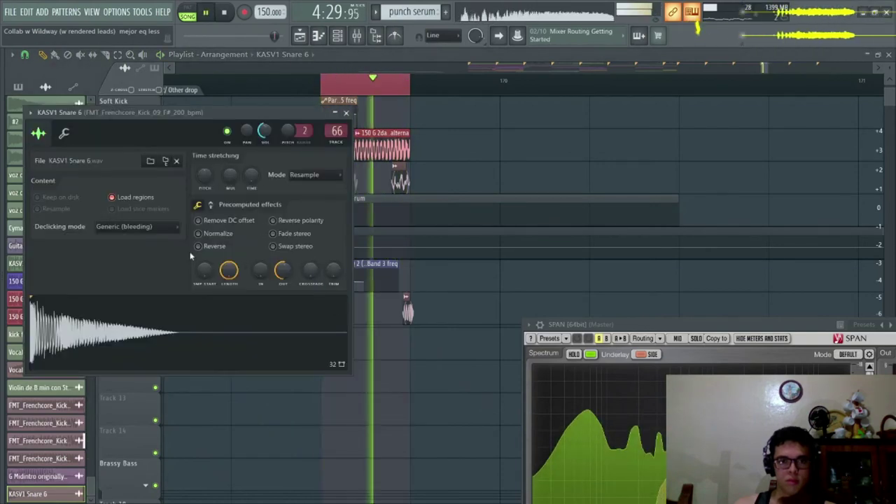
key("Escape")
left_click_drag(342, 319, 384, 320)
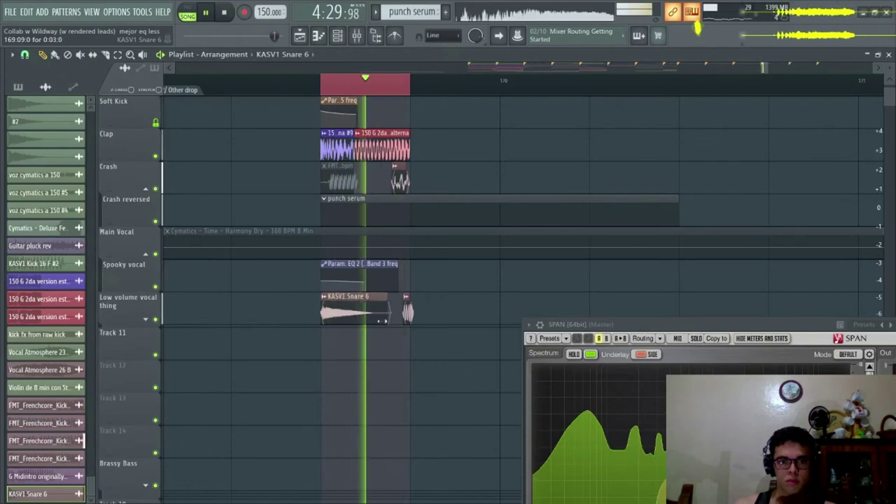
key("ctrl+z")
left_click(366, 314)
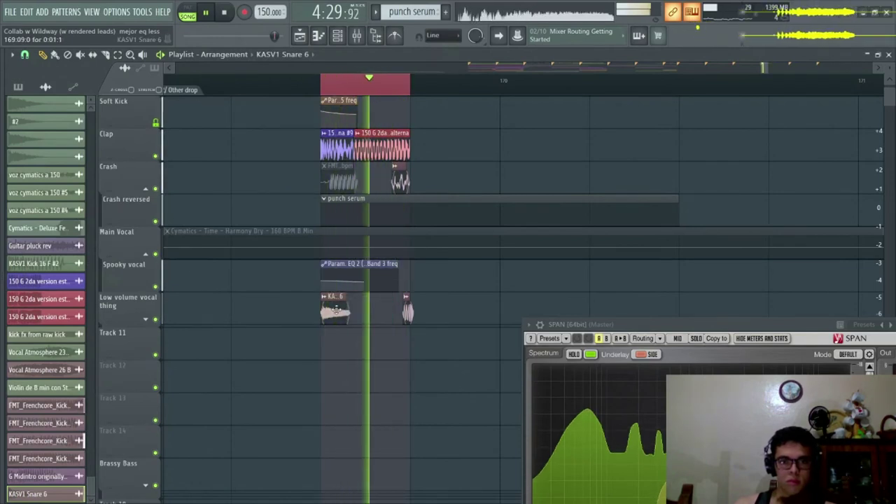
Set the KASV1 Snare 6 channel's quick fade out to 94% and replay the loop.
double_click(331, 312)
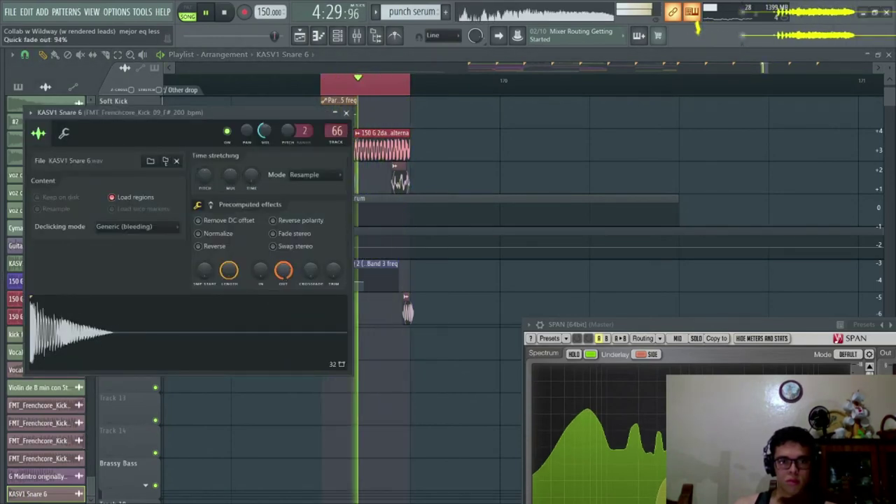
scroll(284, 270, "up", 4)
key("Escape")
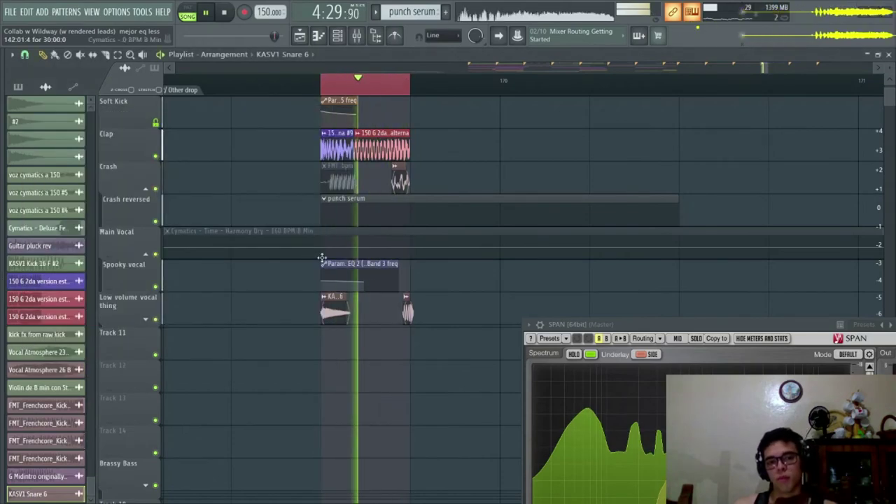
key("space")
scroll(282, 334, "up", 2)
key("space")
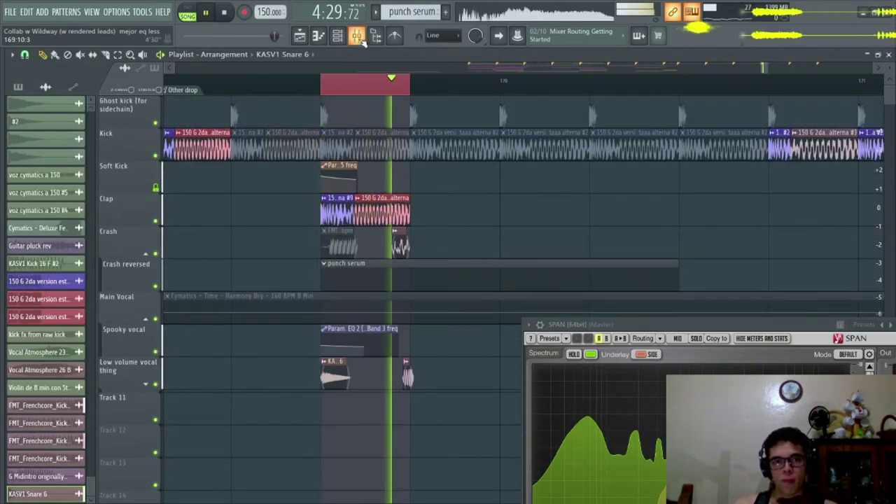
Bypass Fruity parametric EQ 2 on mixer insert 67 and audition the FMT_Frenchcore_Kick_09 insert soloed, restoring the full mix.
left_click(357, 36)
left_click(397, 166)
key("space")
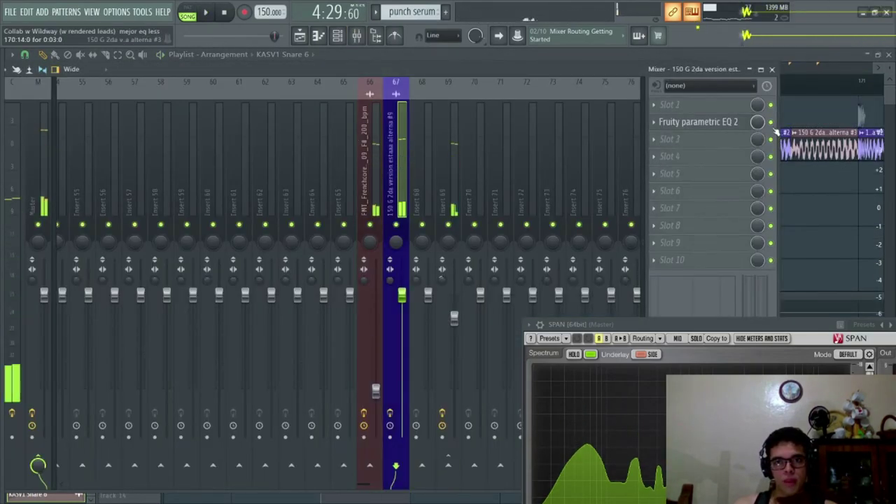
right_click(369, 224)
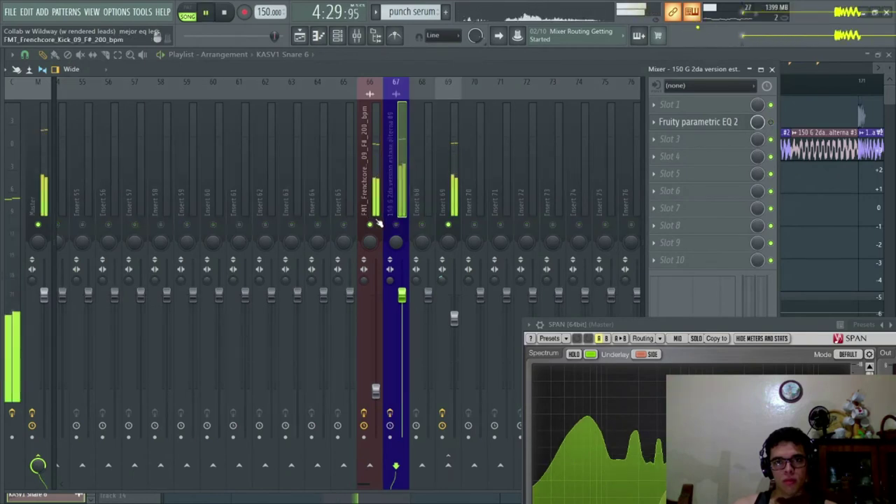
left_click(376, 192)
right_click(370, 224)
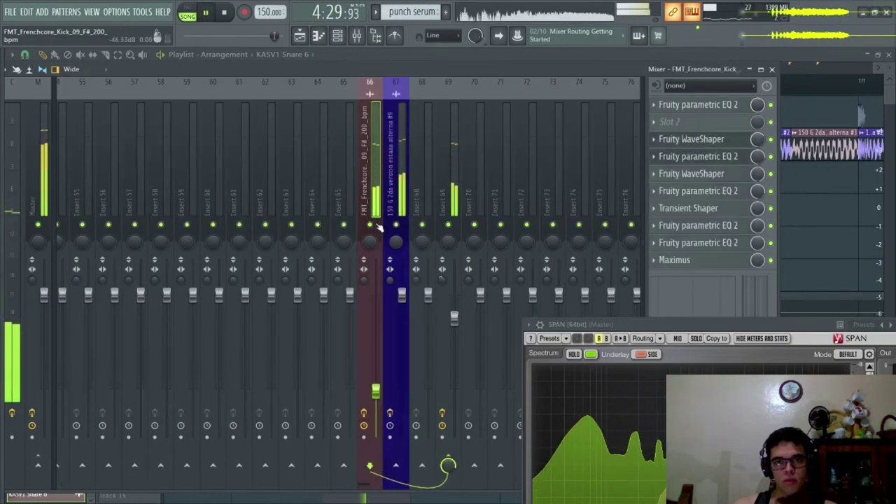
Lower the volume of Insert 69 to 77% while the loop plays, select mixer insert 67 and stop playback.
left_click_drag(453, 316, 454, 404)
key("space")
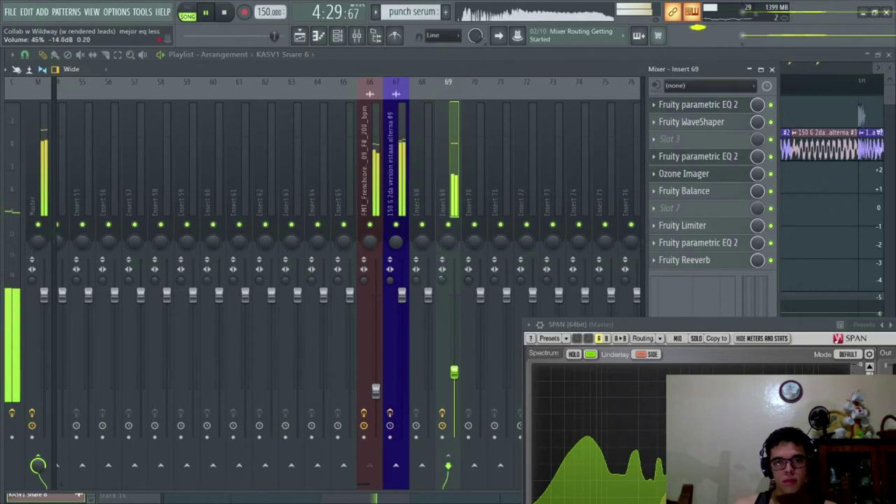
left_click_drag(453, 372, 454, 329)
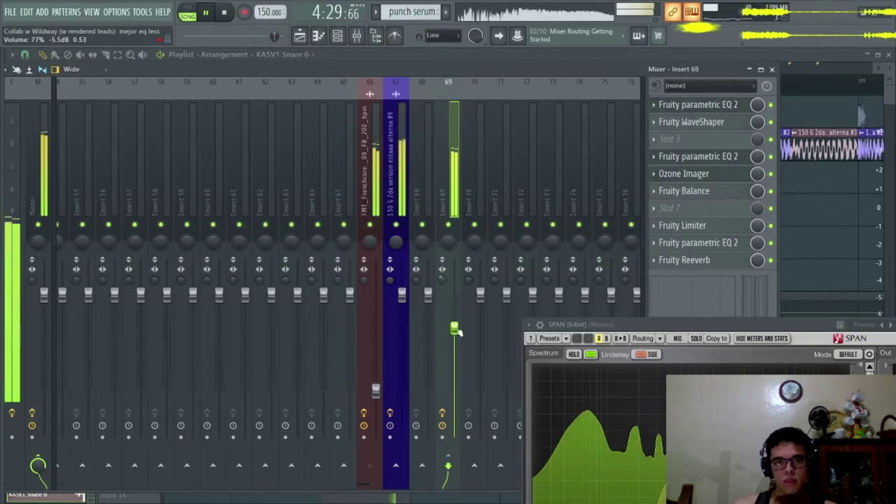
left_click(396, 315)
key("space")
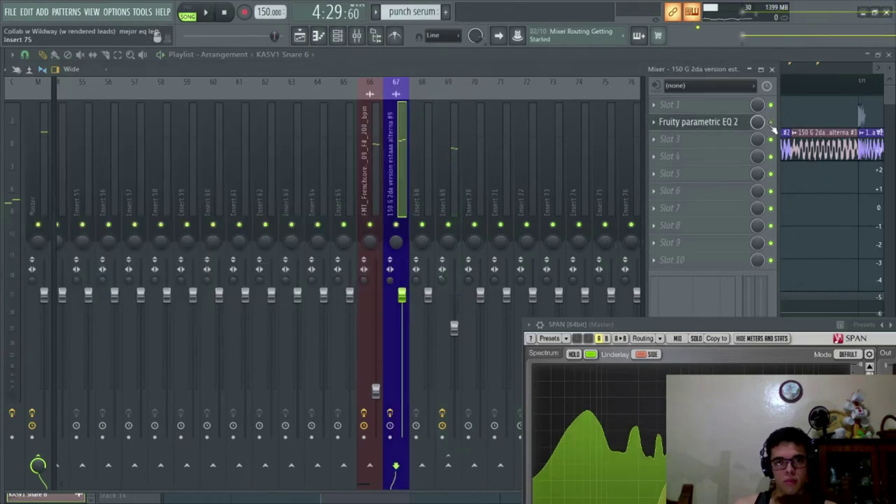
Play the looped drop section in the playlist with the browser hidden to hear the kick.
left_click(719, 128)
key("space")
left_click_drag(176, 217, 155, 214)
key("F5")
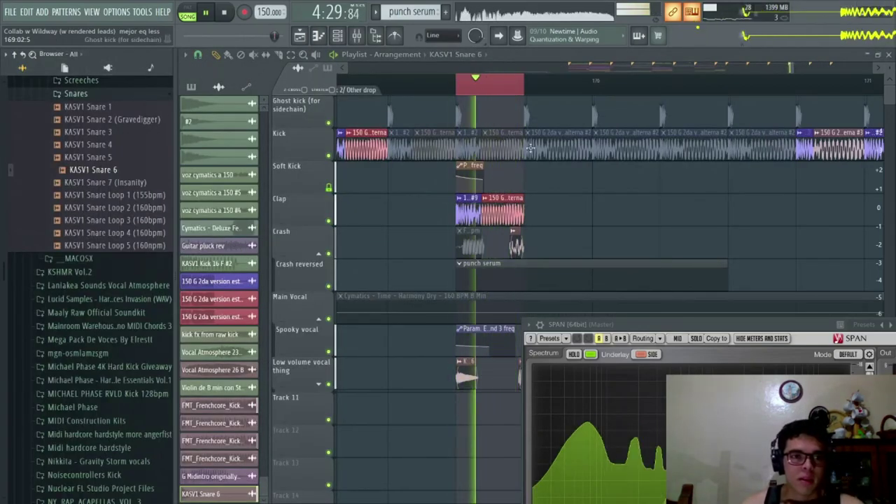
key("alt+F8")
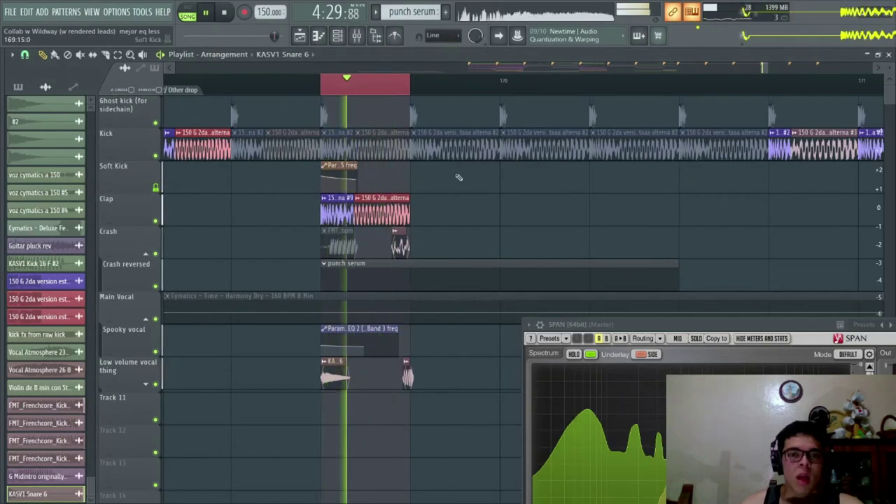
key("space")
key("space")
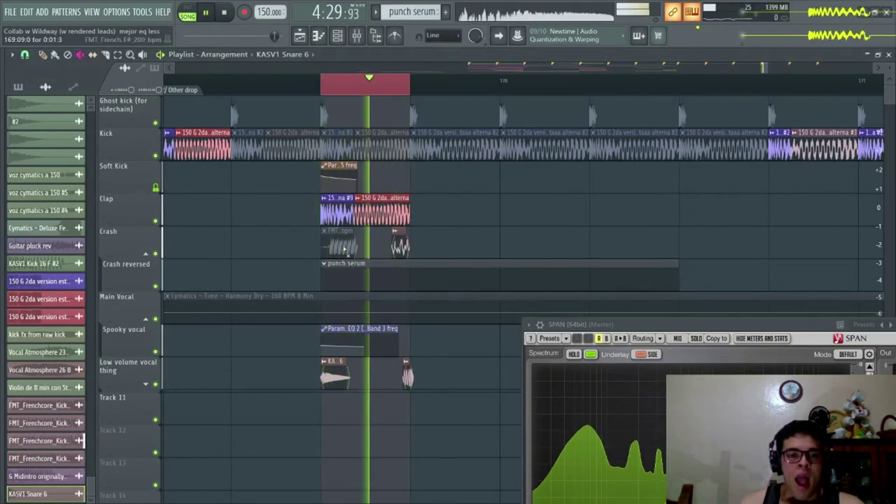
key("space")
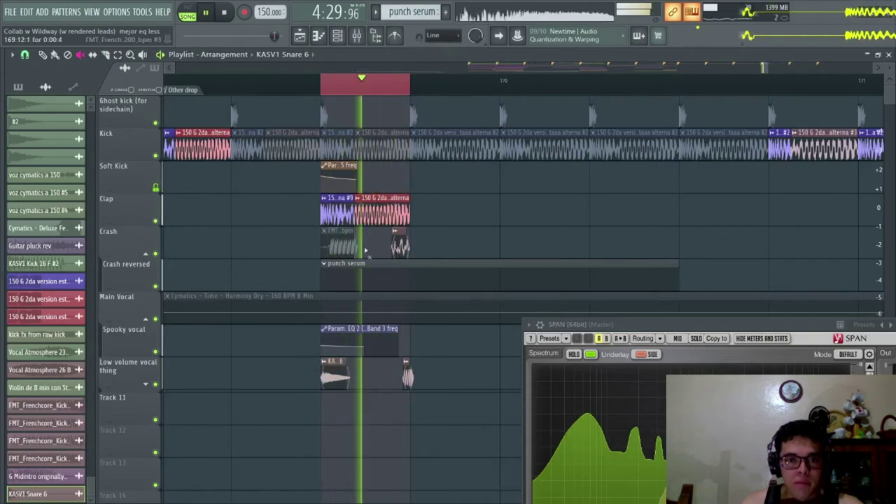
Inspect the Fruity parametric EQ 2 on mixer insert 67 during playback.
key("F9")
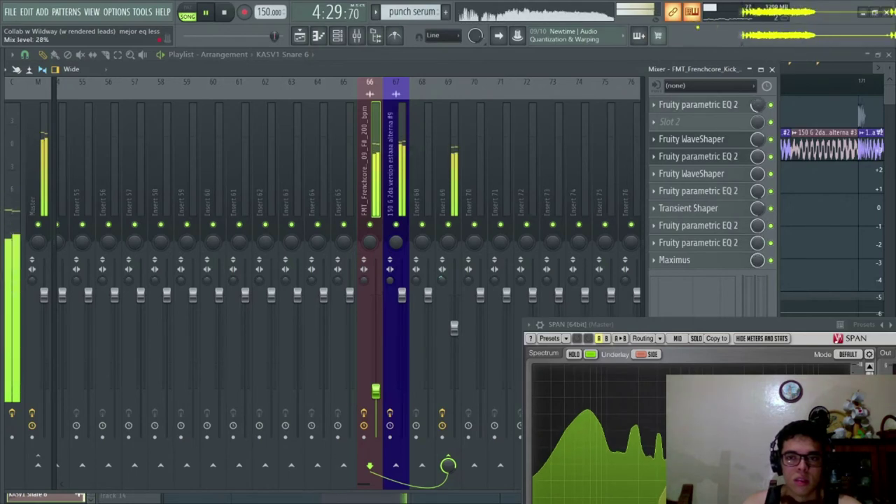
left_click(403, 165)
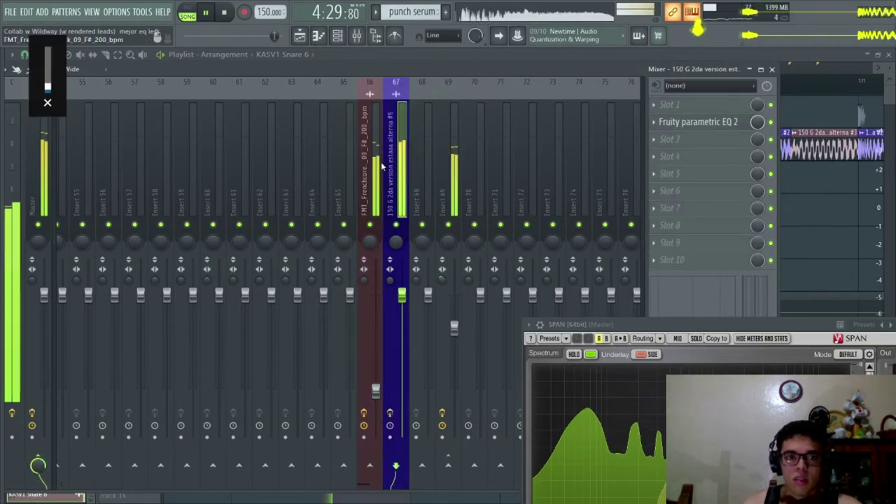
left_click(733, 125)
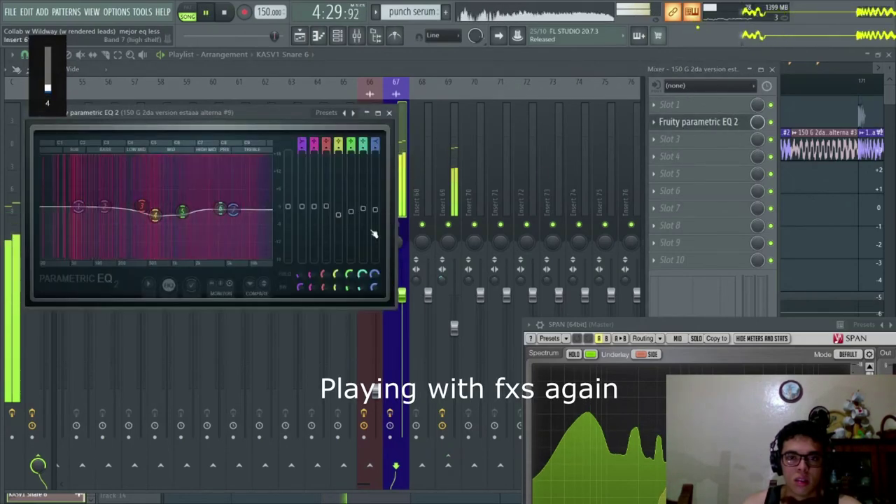
Audition the effect chain on mixer insert 69, soloing the insert and restoring the full mix.
left_click(453, 198)
left_click_drag(759, 105, 759, 142)
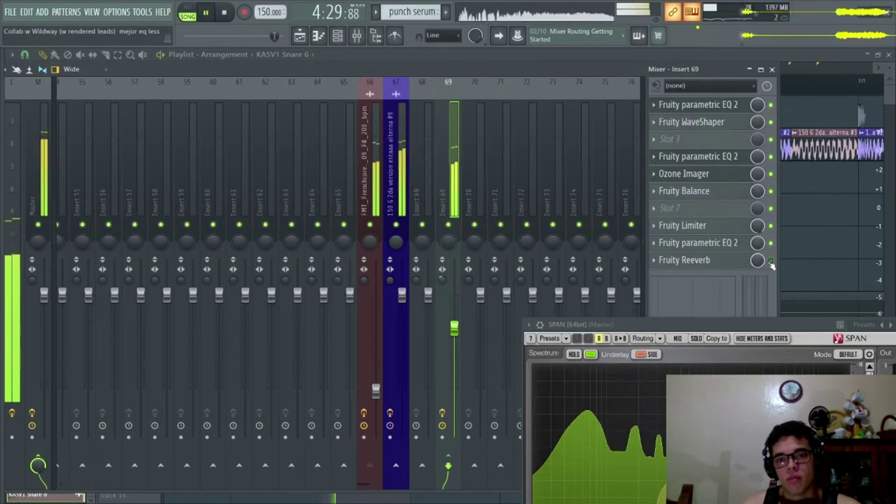
right_click(455, 225)
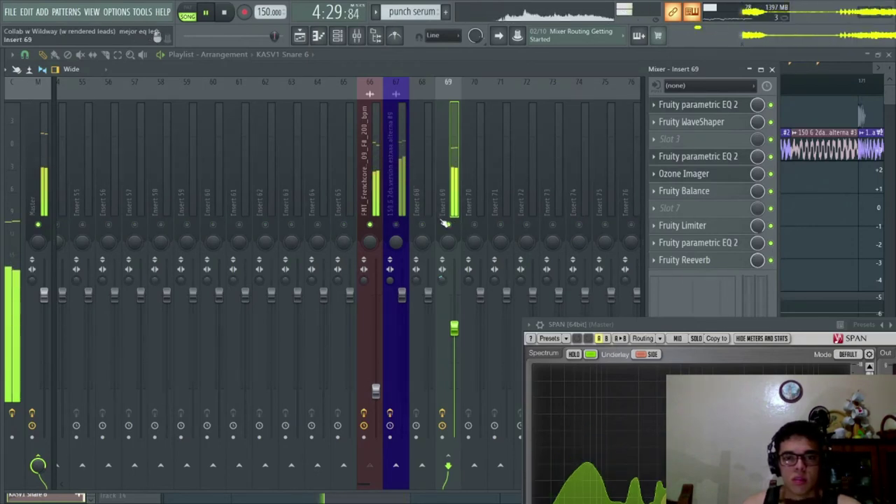
right_click(445, 224)
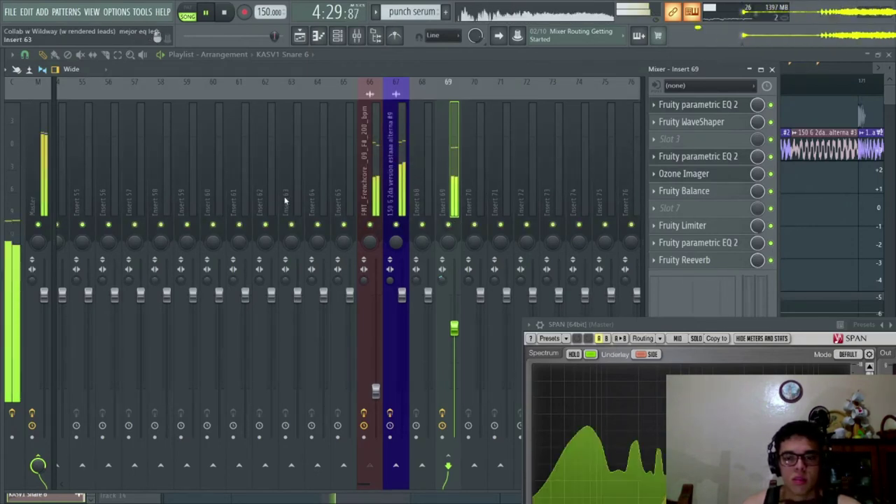
Stop playback and place the KASV1 Snare 7 (Insanity) sample on Track 11 of the playlist beneath the looped kick.
key("F9")
key("F5")
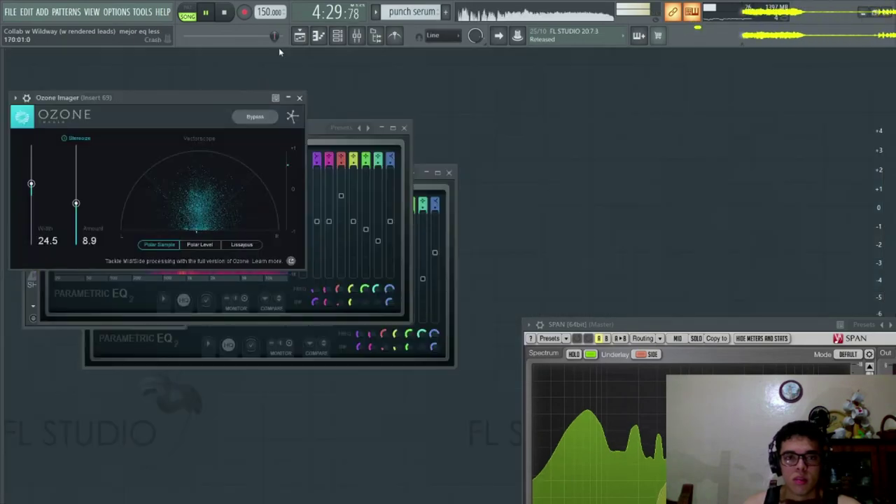
left_click(300, 37)
key("space")
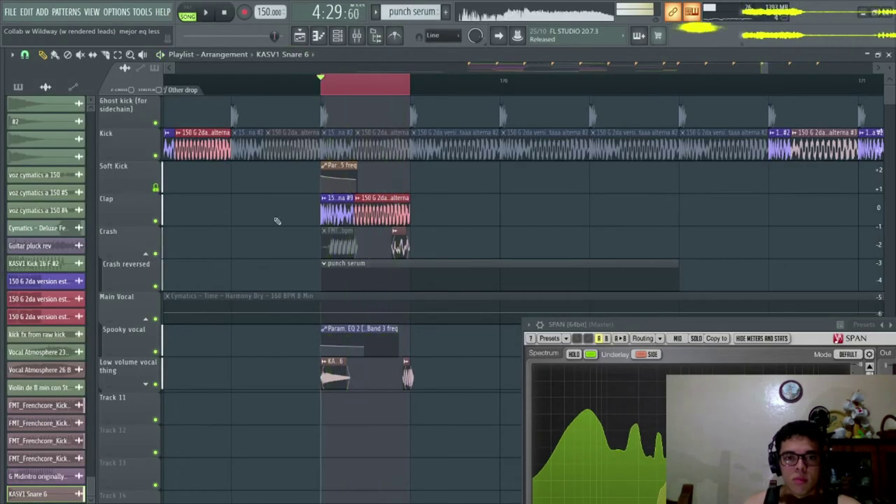
key("alt+F8")
left_click_drag(132, 184, 435, 409)
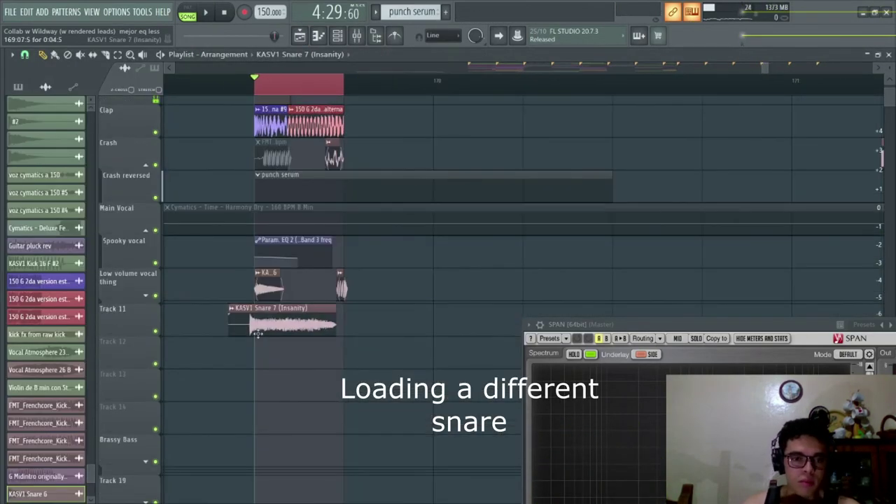
Copy the channel volume value of KASV1 Snare 6.
double_click(268, 287)
right_click(267, 130)
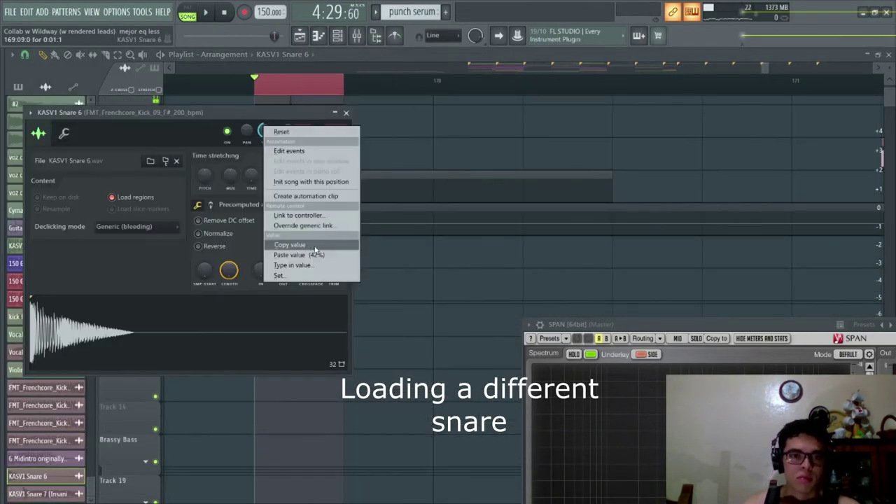
left_click(314, 246)
left_click(351, 113)
Mute the KASV1 Snare 6 clip and route KASV1 Snare 7 (Insanity) to mixer track 66.
left_click(268, 287)
double_click(246, 326)
key("space")
left_click_drag(351, 146, 351, 97)
key("z")
key("Escape")
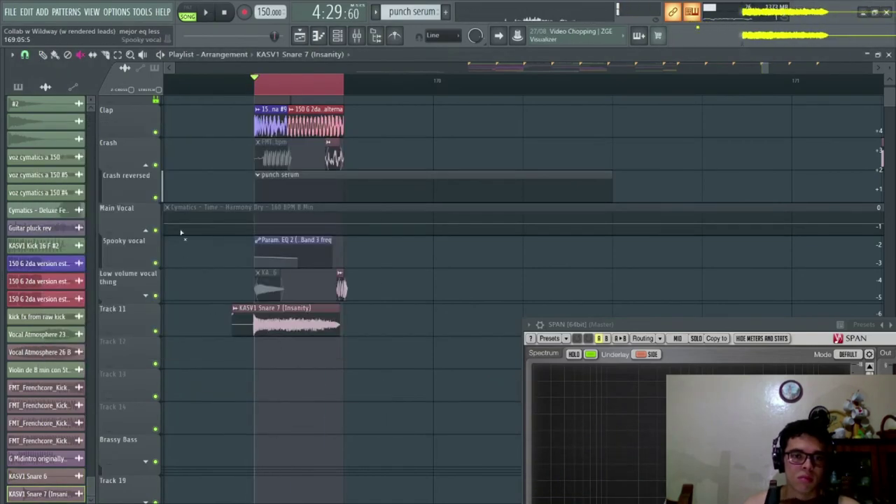
Lengthen the fade-out of KASV1 Snare 7 (Insanity) to shorten its tail and audition the loop.
double_click(266, 318)
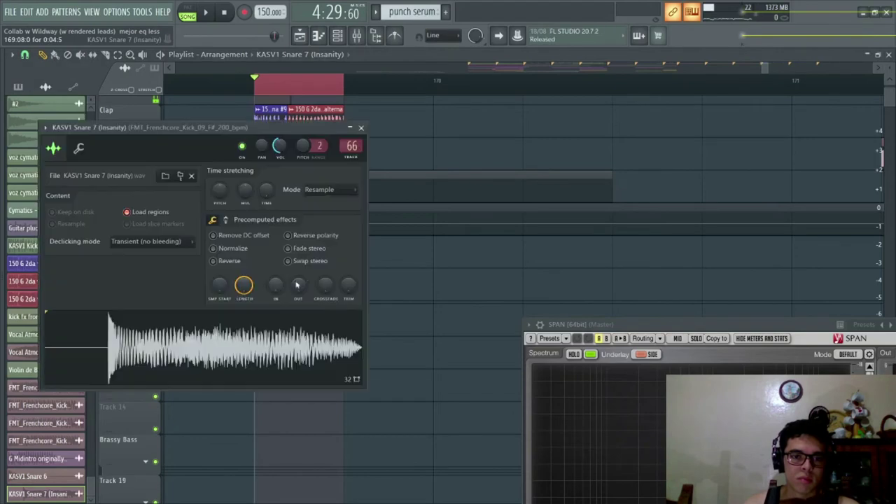
left_click_drag(300, 287, 299, 266)
key("space")
key("Escape")
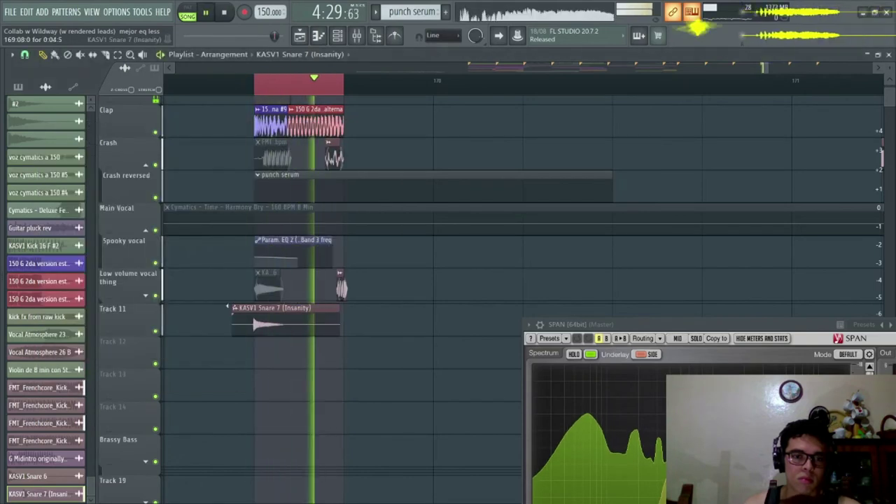
key("space")
key("space")
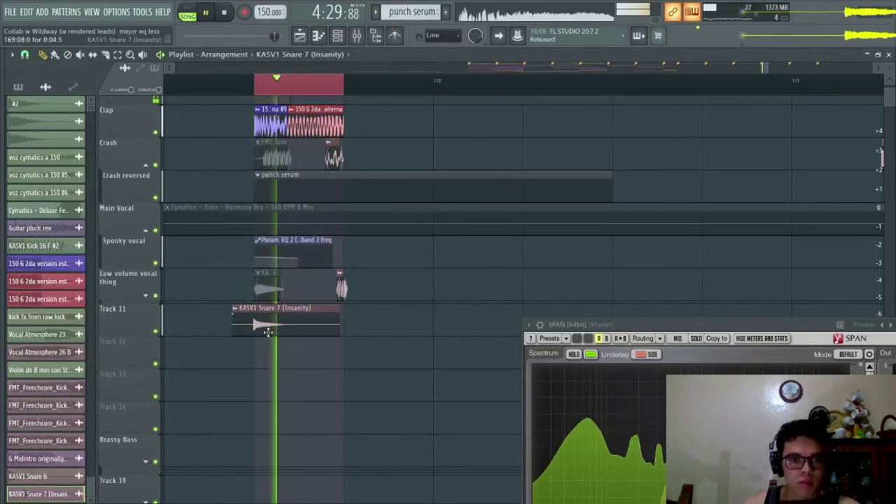
Set the time-stretching mode of KASV1 Snare 7 (Insanity) to e3 mono and raise its pitch.
double_click(266, 329)
left_click(319, 189)
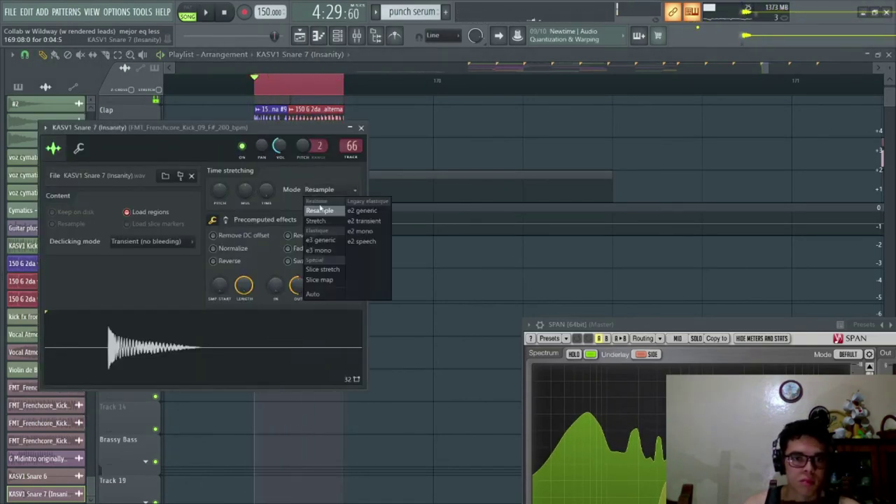
left_click(321, 251)
key("space")
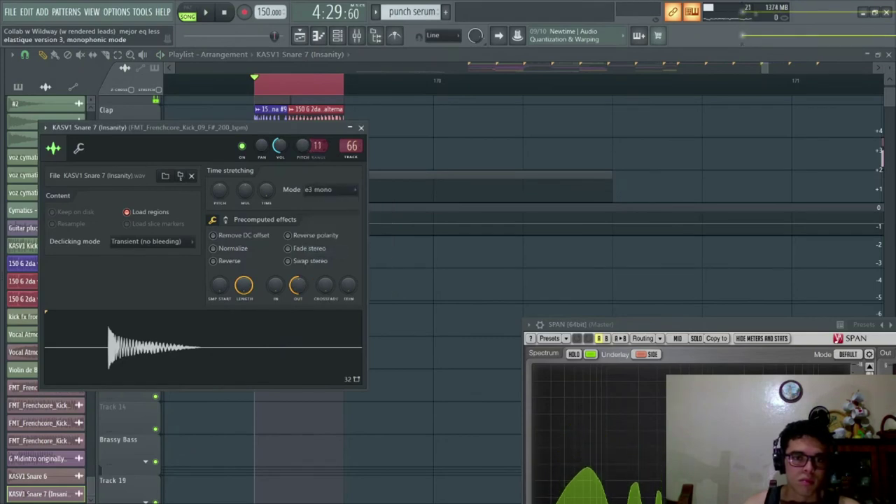
key("space")
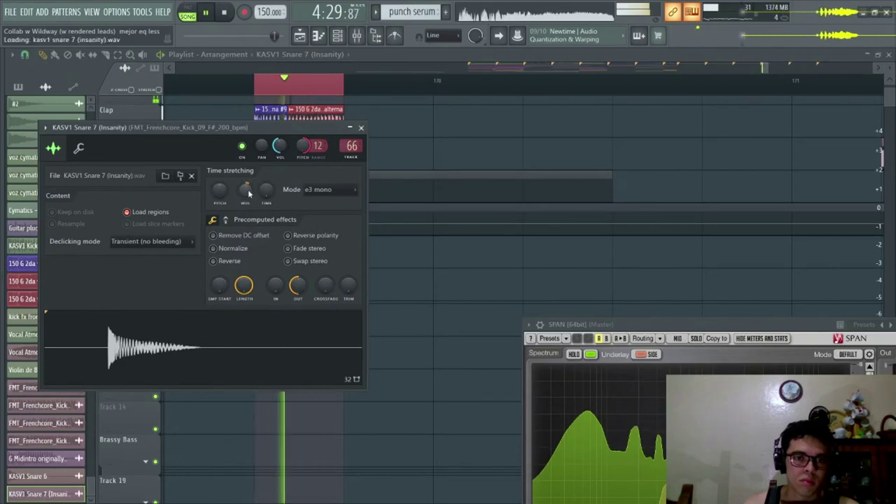
Lower the time-stretch multiplier of KASV1 Snare 7 (Insanity) while auditioning the loop.
left_click_drag(247, 189, 253, 190)
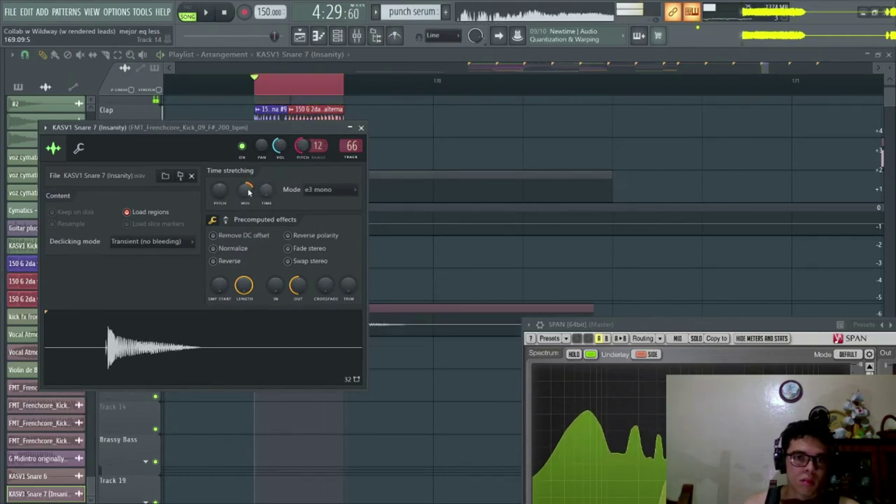
key("space")
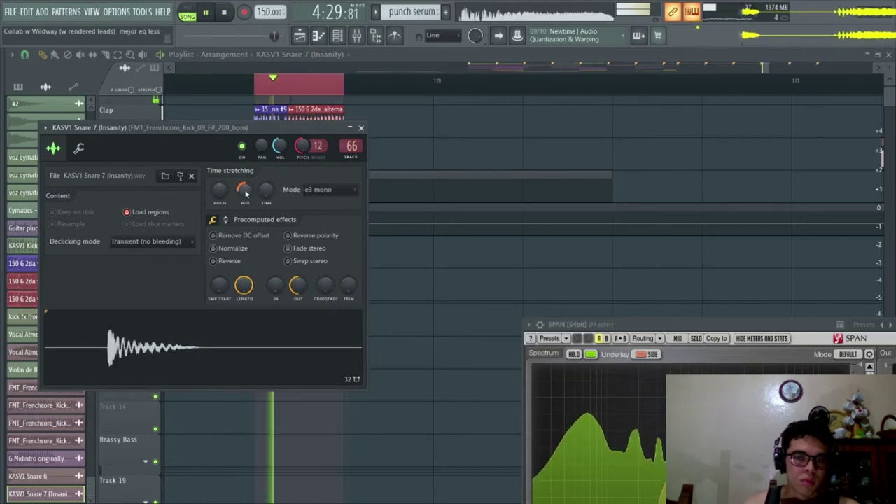
key("space")
scroll(245, 193, "down", 1)
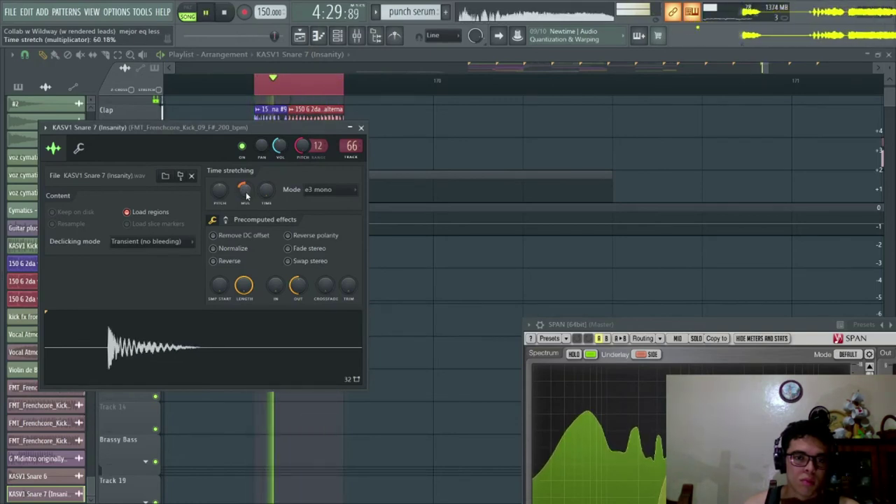
scroll(247, 195, "down", 1)
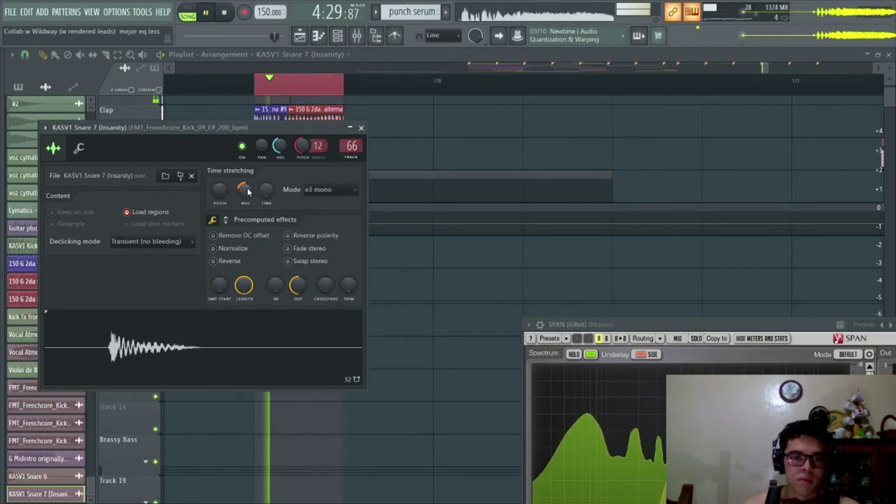
Unmute the KASV1 Snare 6 clip and shift the KASV1 Snare 7 (Insanity) clip slightly earlier on Track 11 to line them up.
key("Escape")
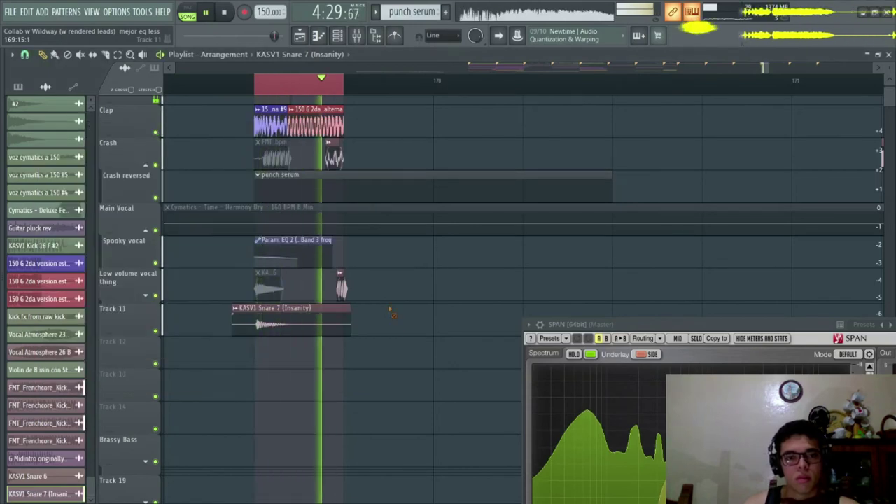
key("space")
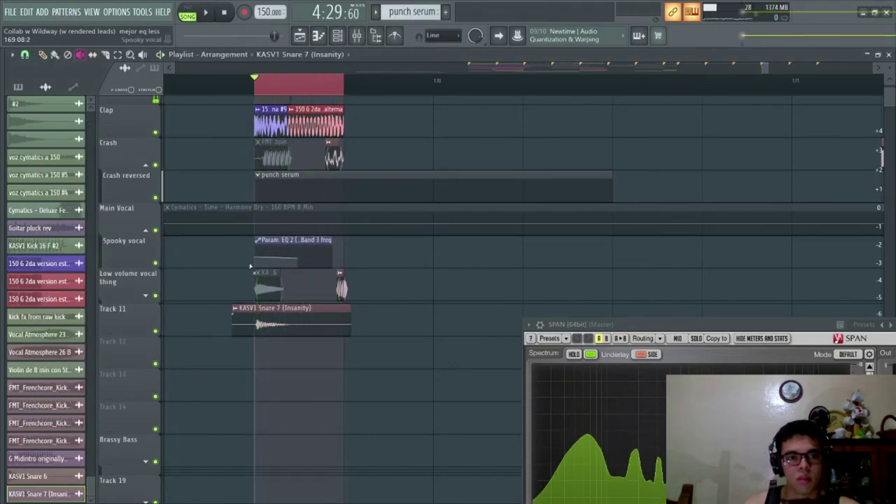
key("space")
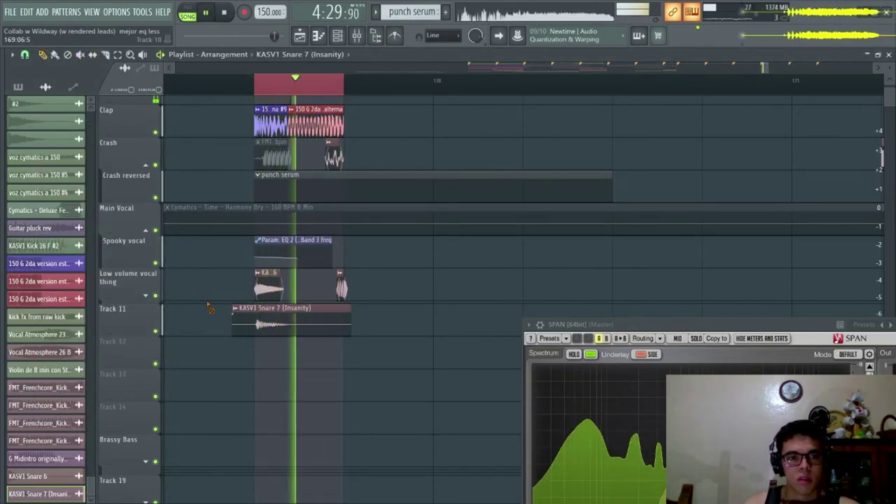
left_click_drag(288, 326, 292, 327)
mouse_move(265, 288)
left_mouse_down()
mouse_move(280, 288)
mouse_move(264, 289)
left_mouse_up()
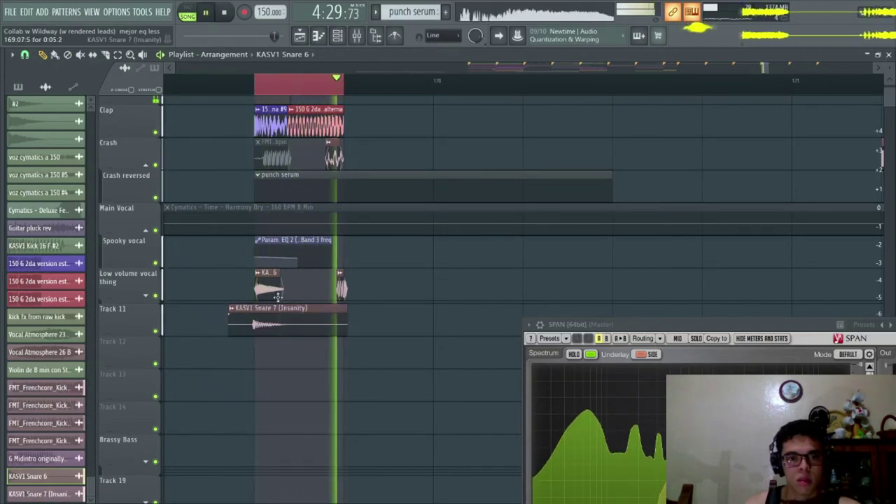
right_click(278, 298)
left_click(274, 294)
Adjust the ring modulation mix in the precomputed effects of KASV1 Snare 7 (Insanity) during playback.
double_click(273, 322)
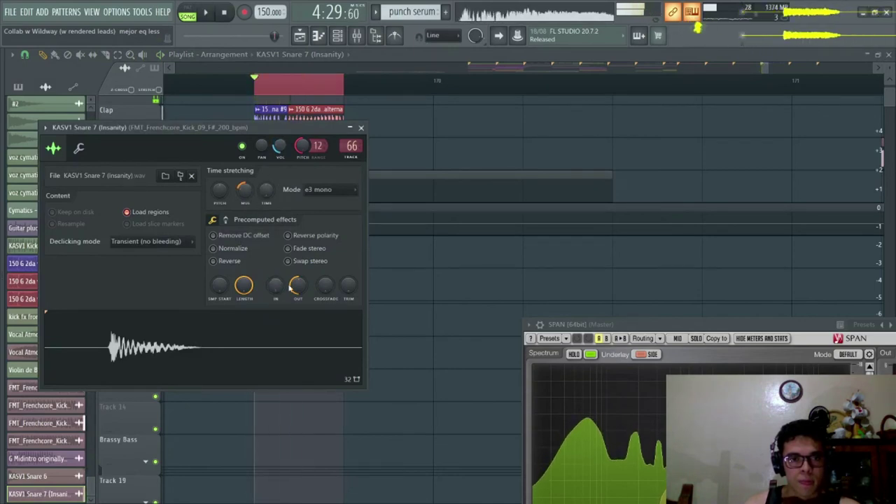
left_click(225, 220)
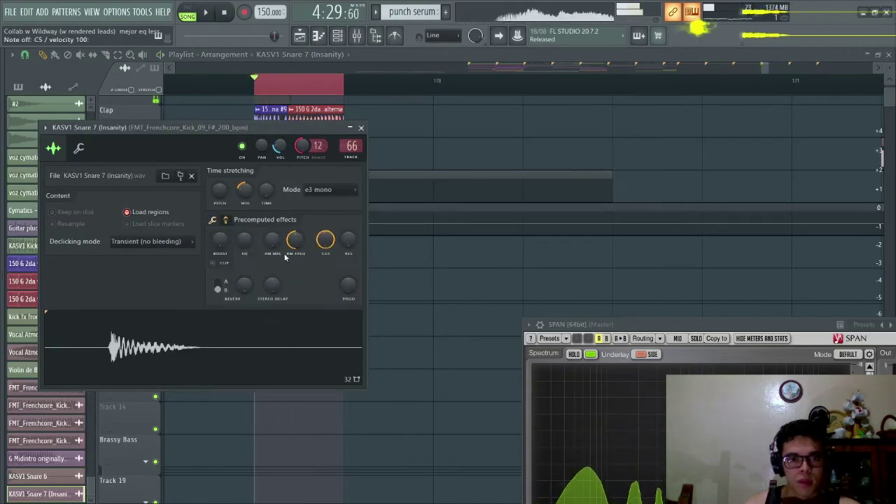
key("space")
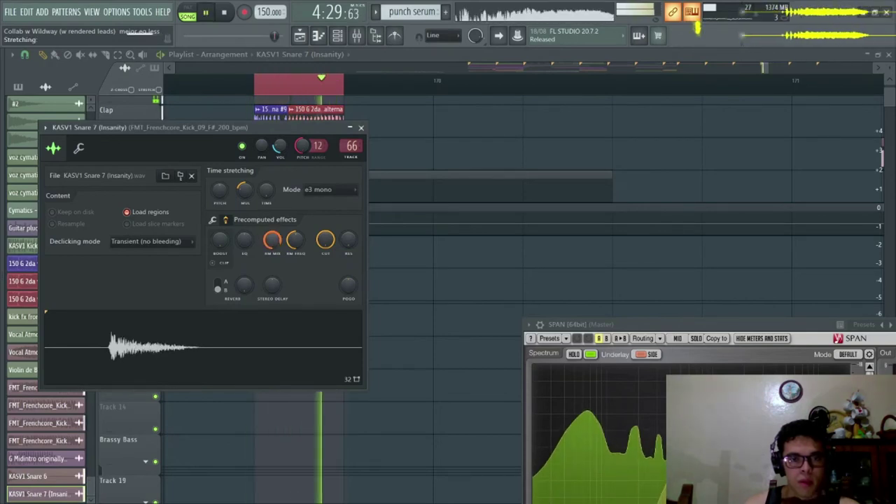
left_click_drag(272, 240, 273, 270)
left_click(361, 128)
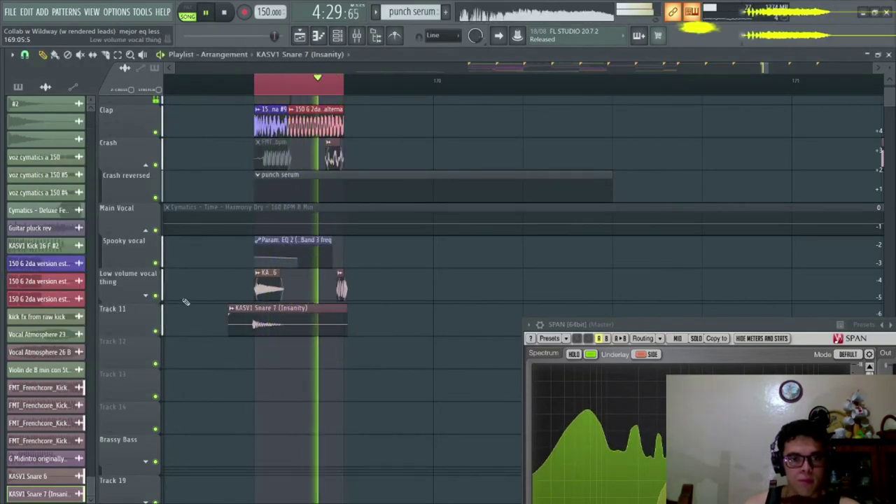
Replay the loop with both snares layered at a changed system volume and open the mixer.
key("space")
key("space")
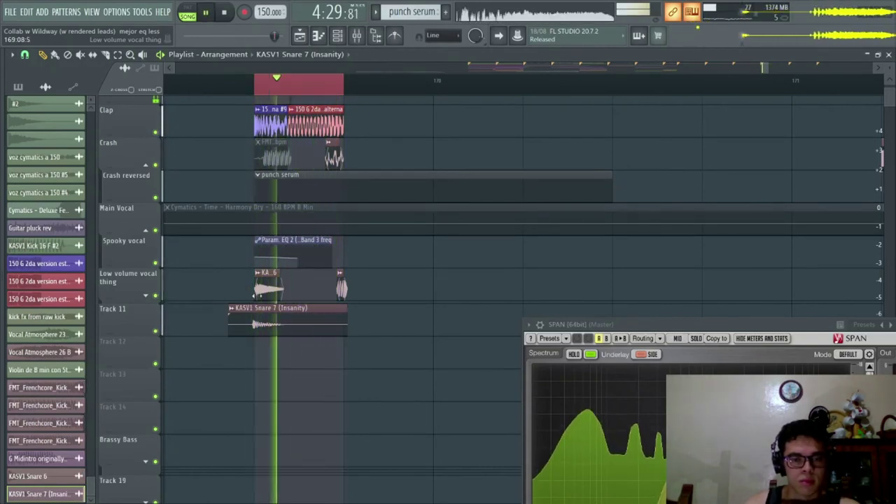
key("XF86AudioLowerVolume")
left_click(355, 40)
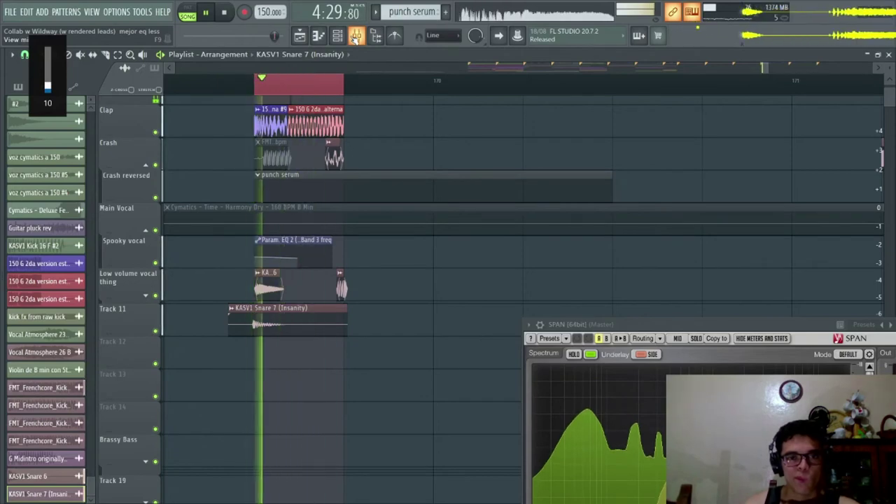
Show the mixer around inserts 66 to 71 and raise the system volume for listening to the loop.
left_click(355, 36)
key("XF86AudioLowerVolume")
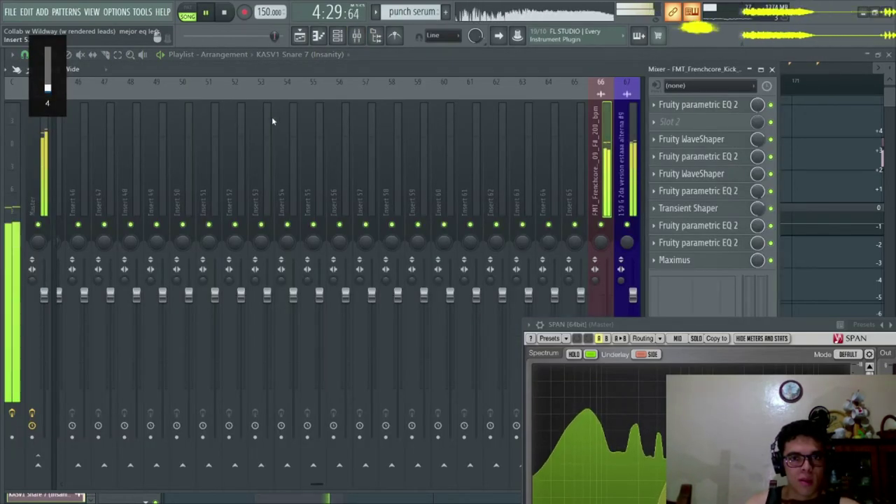
key("XF86AudioRaiseVolume")
key("XF86AudioRaiseVolume")
key("XF86AudioRaiseVolume")
left_click(624, 175)
scroll(625, 176, "down", 2)
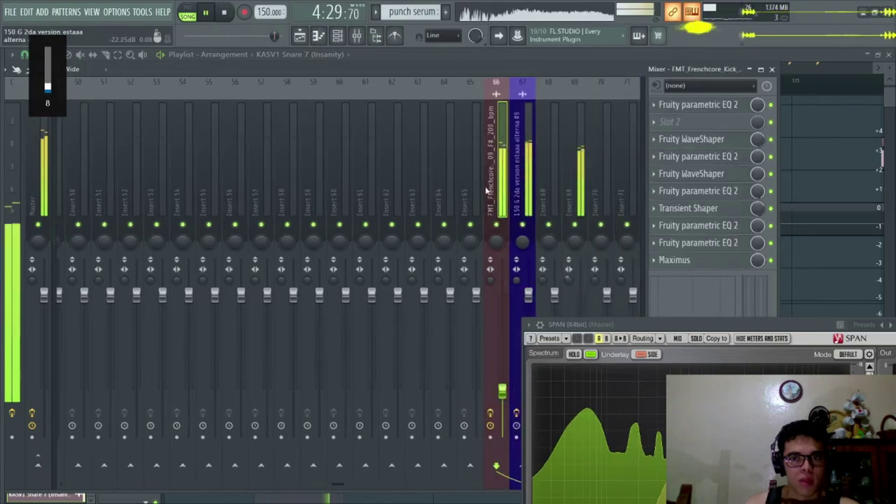
Boost band 6 in the slot 4 Parametric EQ 2 on Insert 69 after checking its first EQ and WaveShaper.
key("space")
left_click(707, 105)
key("space")
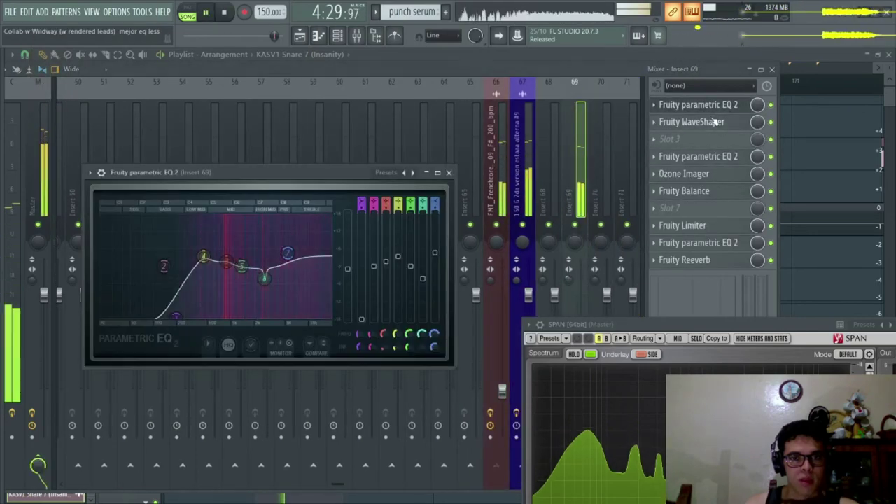
left_click(692, 123)
left_click(700, 157)
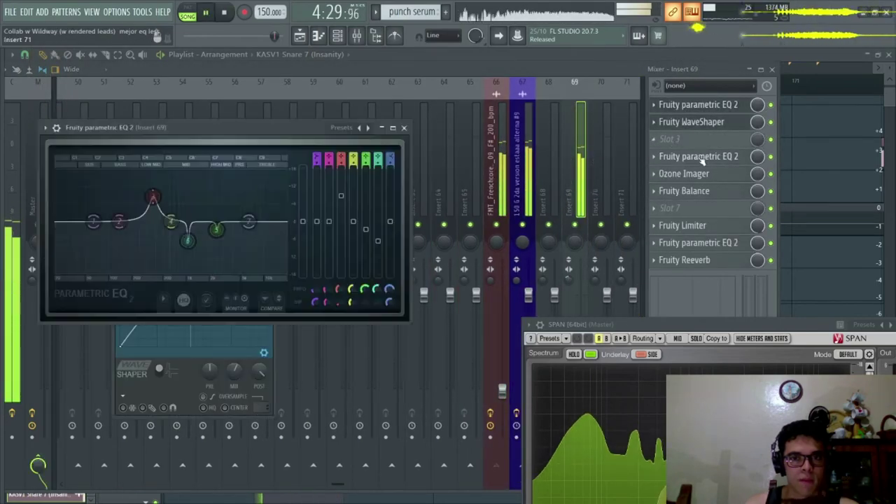
left_click_drag(188, 240, 183, 211)
key("space")
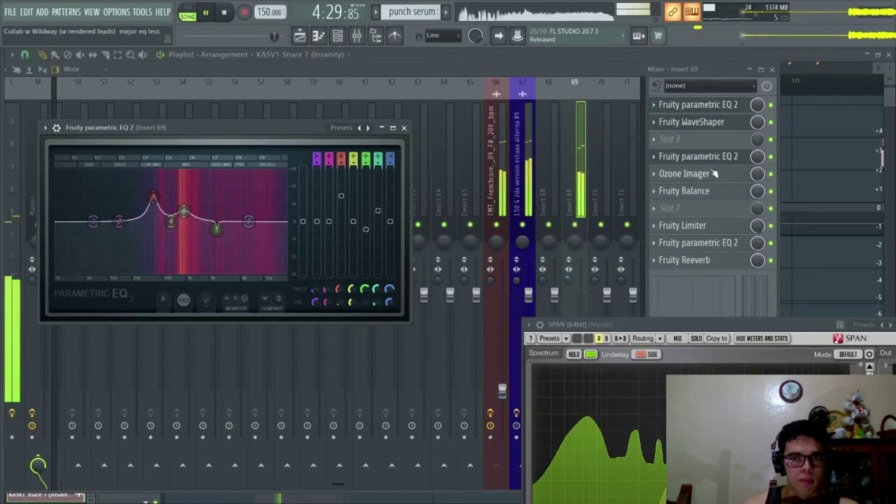
Examine the Ozone Imager, Fruity Limiter, slot 9 Parametric EQ 2 and Fruity Reeverb on Insert 69 during playback.
left_click(712, 173)
left_click(714, 173)
key("space")
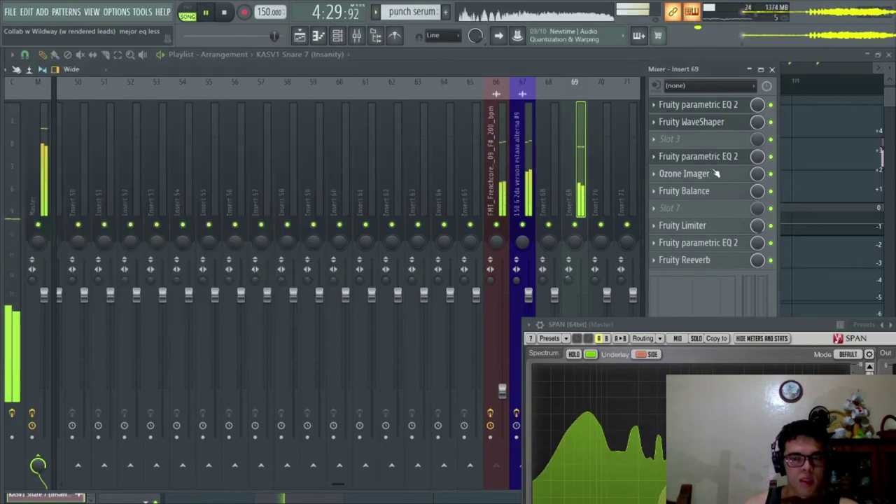
left_click(718, 227)
left_click(726, 242)
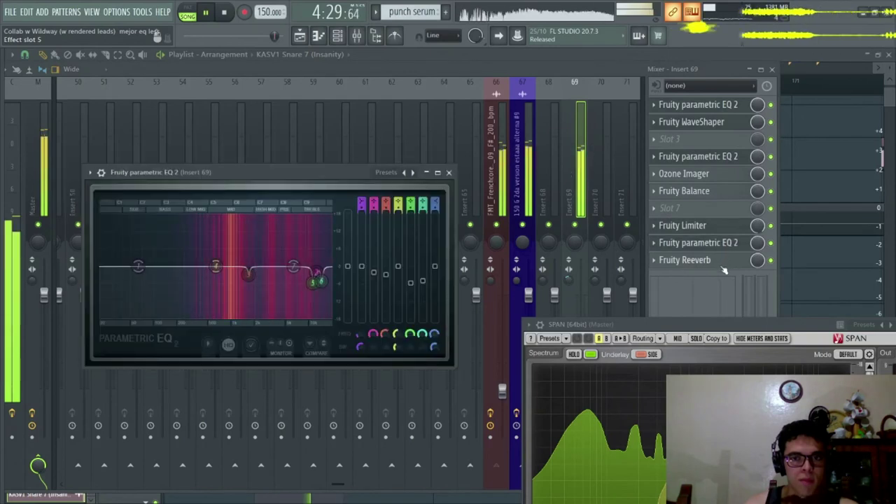
left_click(722, 267)
left_click(722, 265)
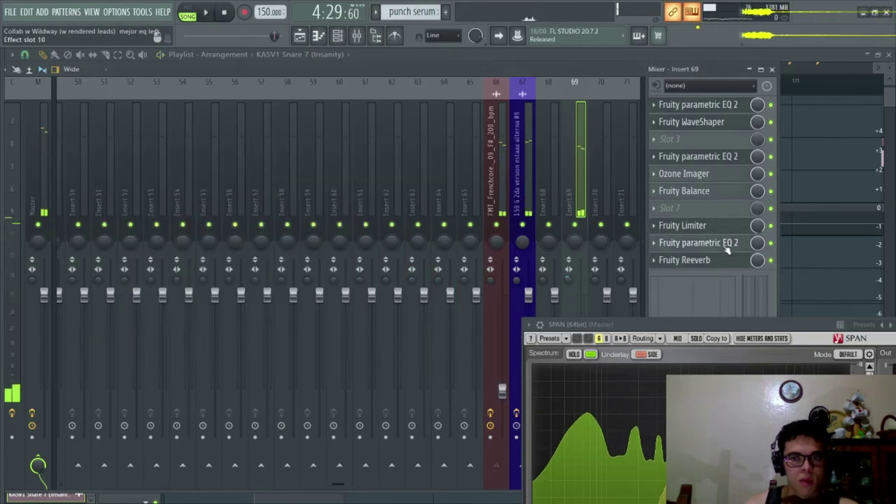
Cut band 4 by about 5 dB near 500 Hz in the slot 9 Parametric EQ 2 on Insert 69.
left_click(727, 242)
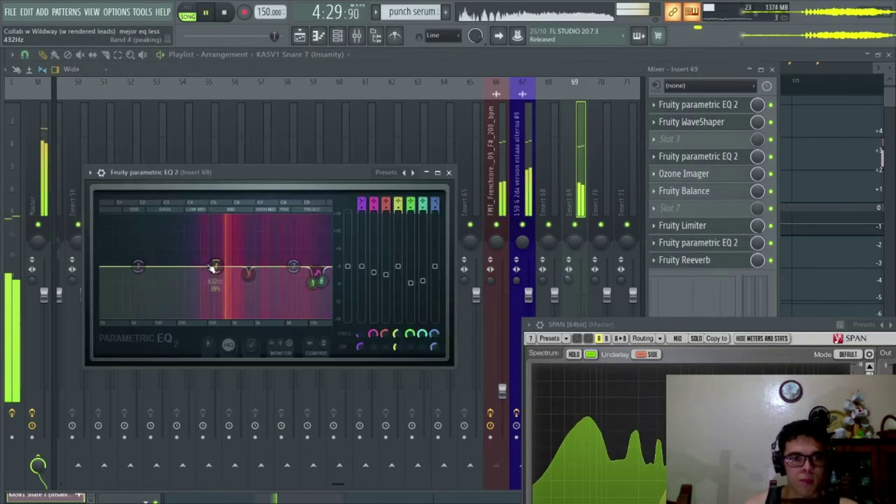
left_click_drag(209, 272, 206, 293)
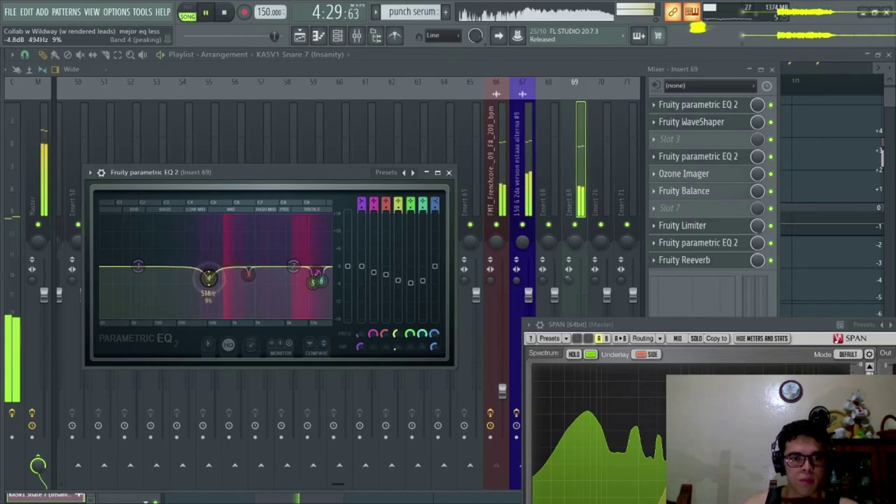
left_click_drag(207, 280, 207, 281)
key("Escape")
Try a different frequency for band 4 in the first EQ on the FMT_Frenchcore_Kick insert and undo the move.
left_click(479, 183)
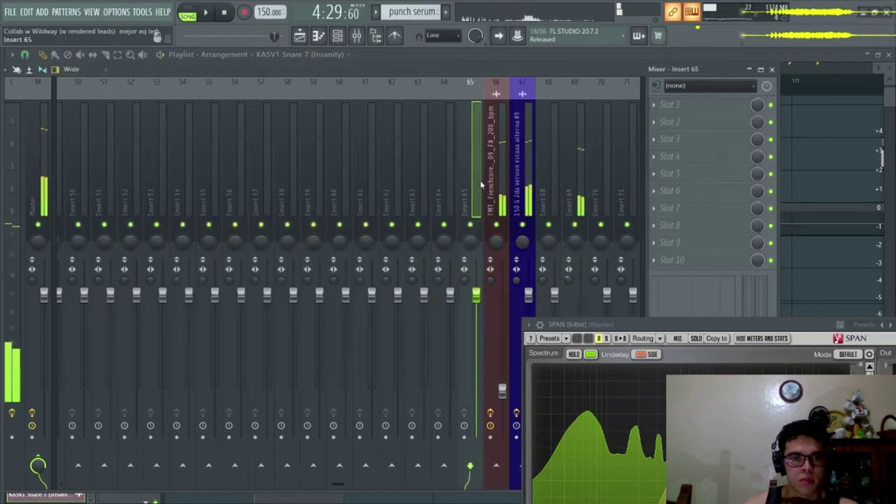
left_click(506, 161)
left_click(700, 106)
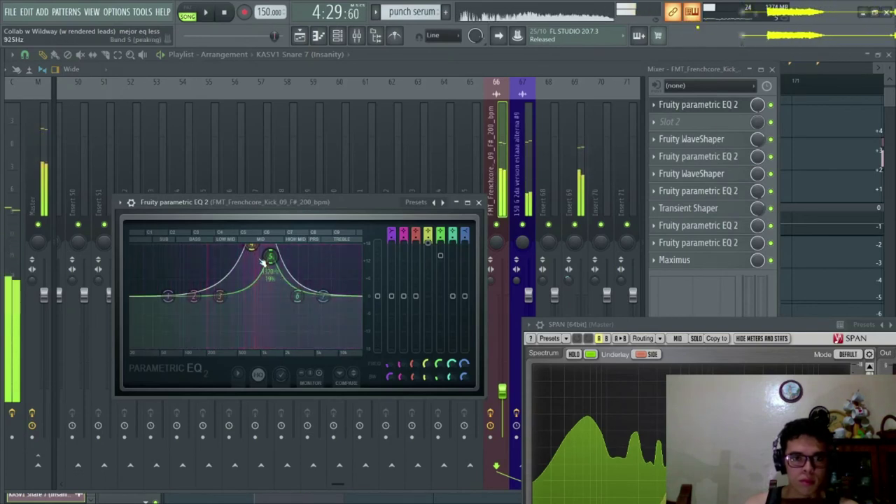
mouse_move(252, 245)
left_mouse_down()
mouse_move(267, 247)
mouse_move(236, 247)
mouse_move(248, 247)
left_mouse_up()
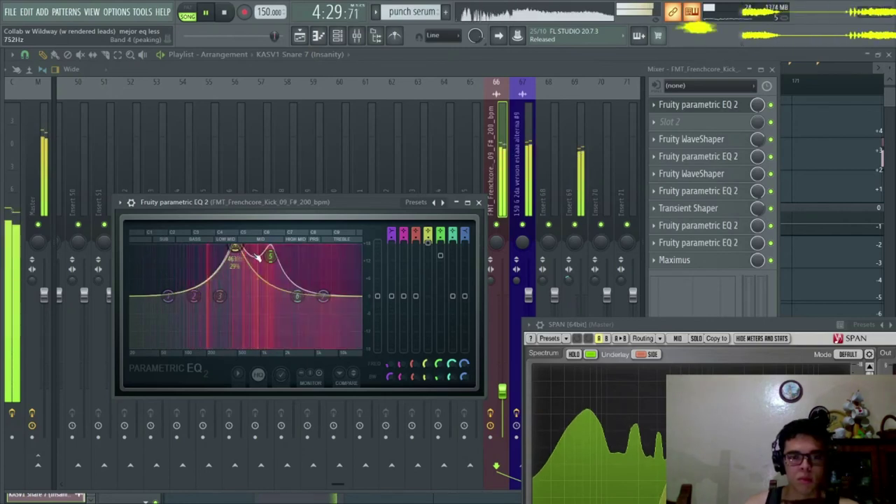
key("ctrl+z")
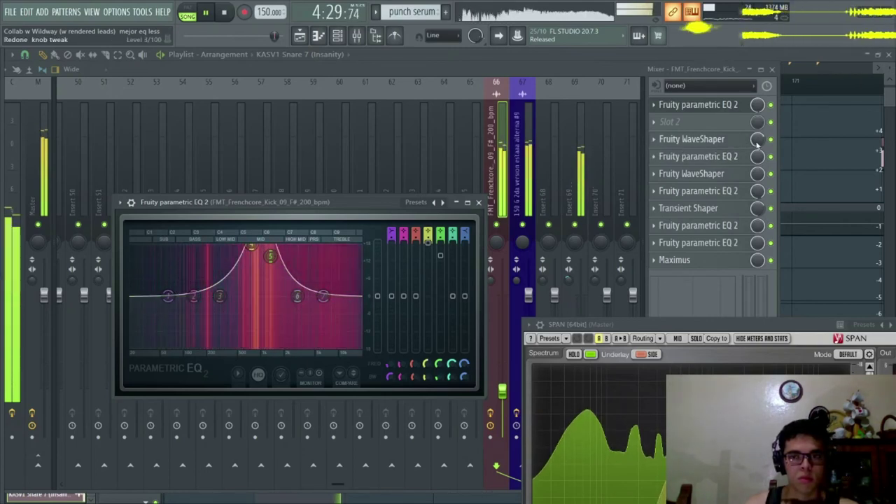
Move band 3 of the slot 4 Parametric EQ 2 on the FMT_Frenchcore_Kick insert to about 387 Hz at 18 dB.
key("space")
left_click(728, 140)
key("space")
left_click(757, 140)
key("space")
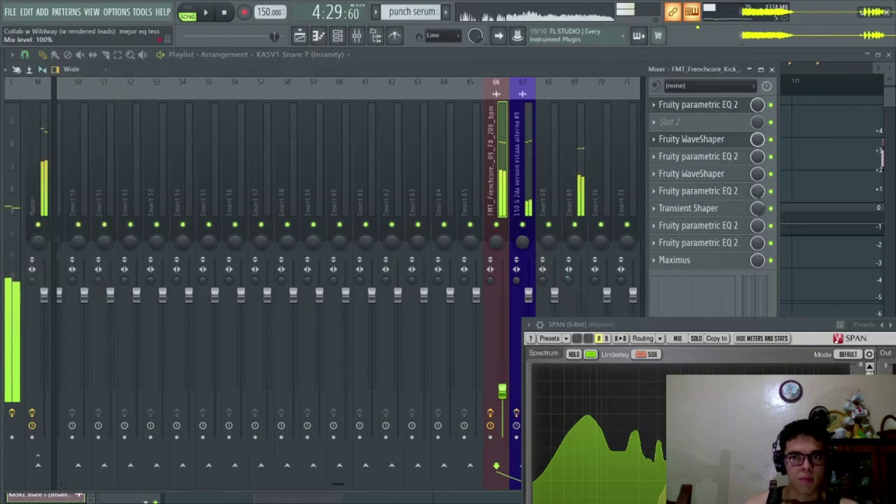
left_click(753, 158)
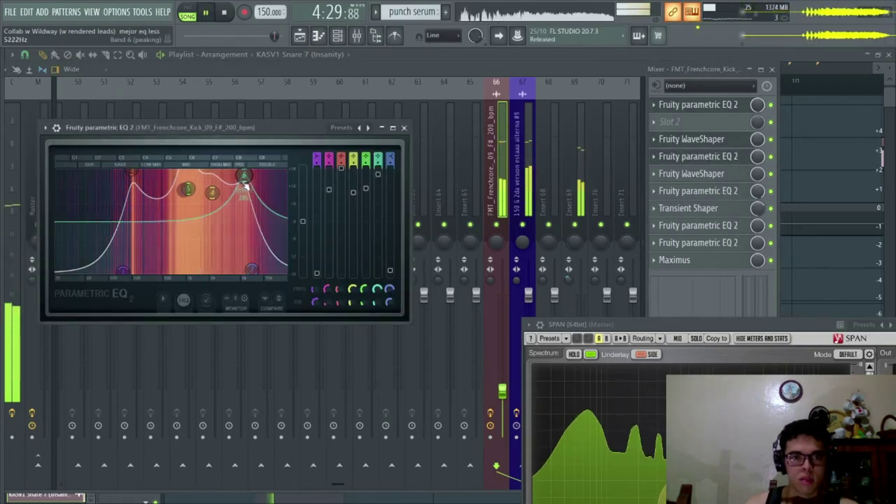
left_click_drag(132, 172, 143, 171)
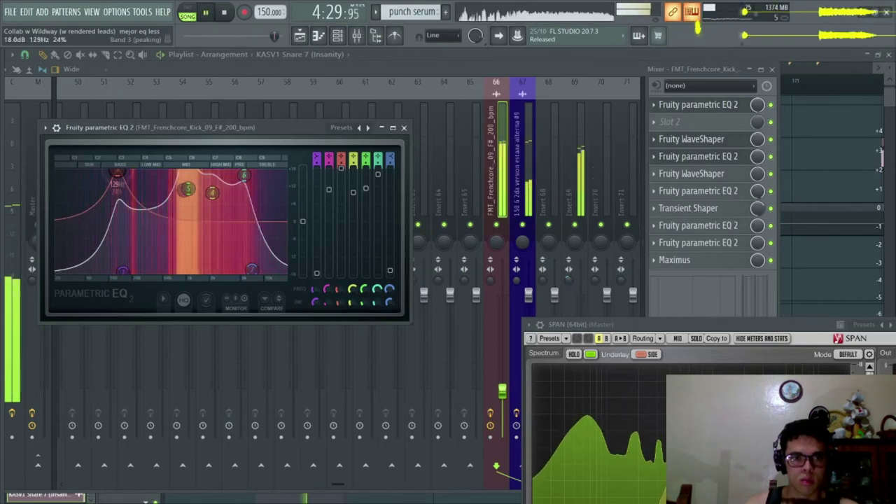
mouse_move(197, 172)
left_mouse_down()
mouse_move(215, 172)
mouse_move(199, 172)
left_mouse_up()
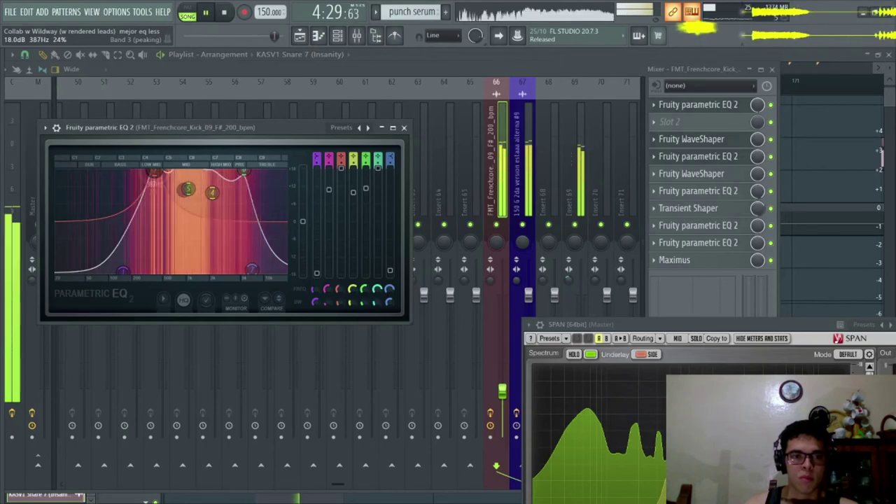
Reshape the slot 6 Parametric EQ 2 on the kick insert, setting band 4 to about 3.7 dB near 3935 Hz.
left_click(672, 156)
left_click(676, 175)
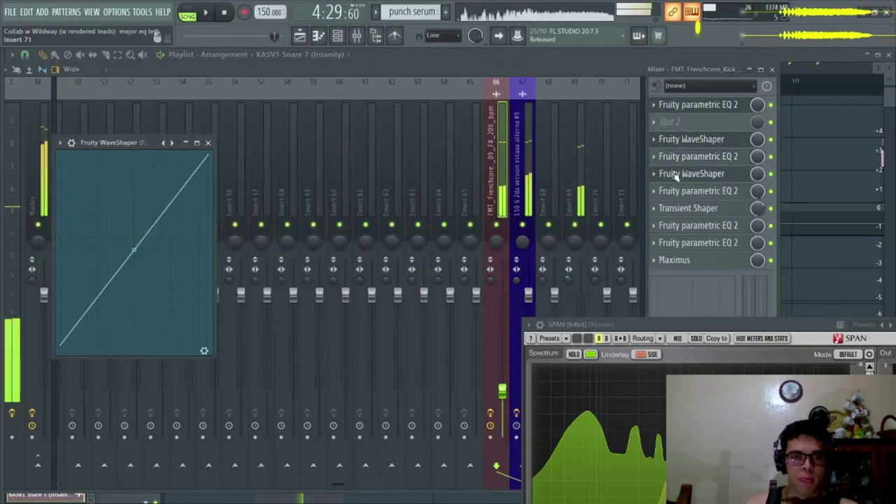
left_click(741, 198)
key("space")
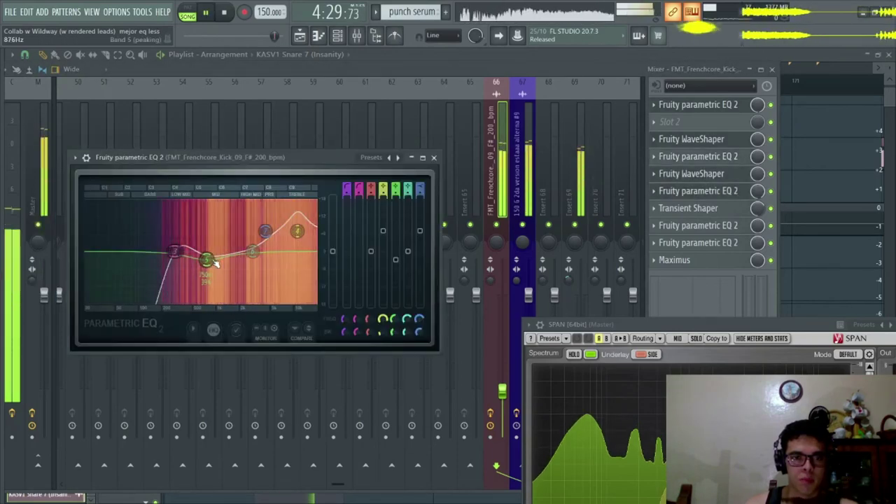
left_click_drag(301, 247, 297, 258)
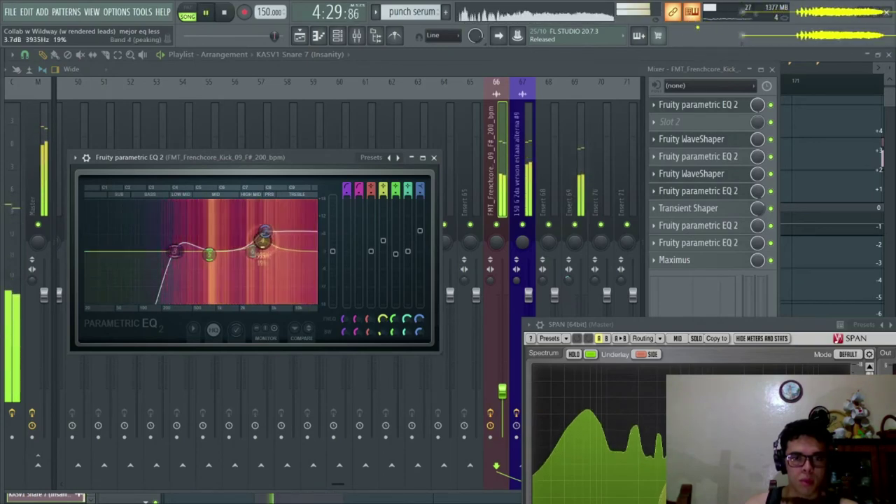
key("space")
left_click(725, 194)
Sweep band 3 in the slot 8 Parametric EQ 2 on the kick insert and settle on a shallow low-mid cut.
left_click(715, 224)
key("space")
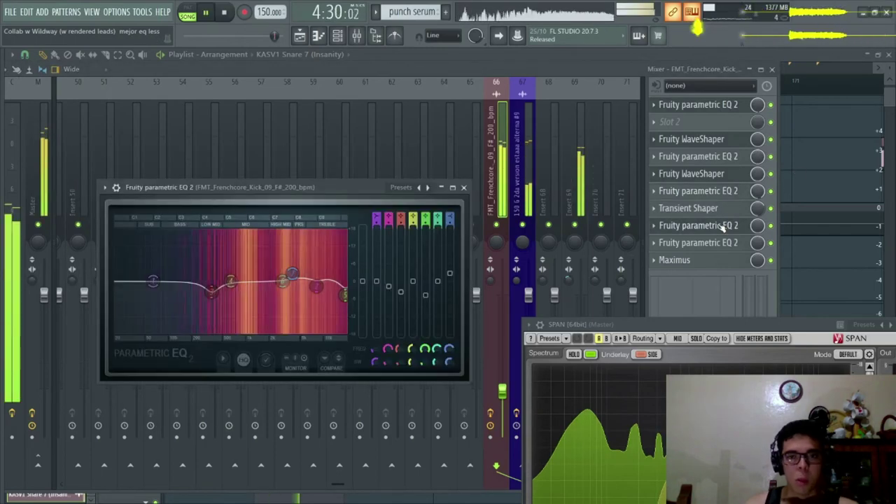
left_click_drag(205, 306, 207, 271)
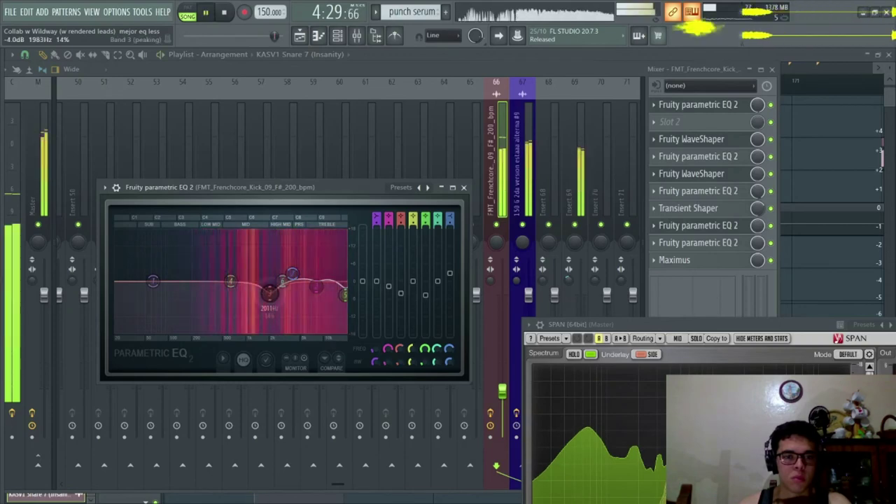
left_click_drag(270, 293, 222, 289)
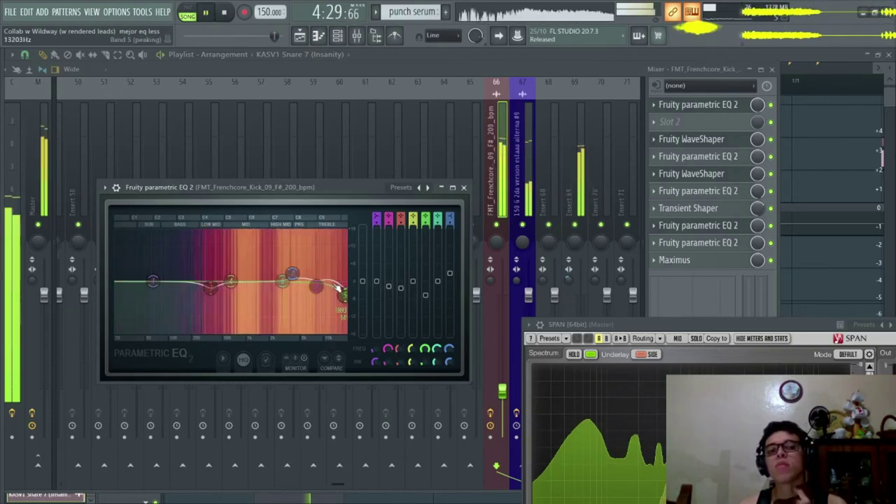
mouse_move(291, 273)
left_mouse_down()
mouse_move(299, 249)
mouse_move(296, 273)
left_mouse_up()
left_click(706, 225)
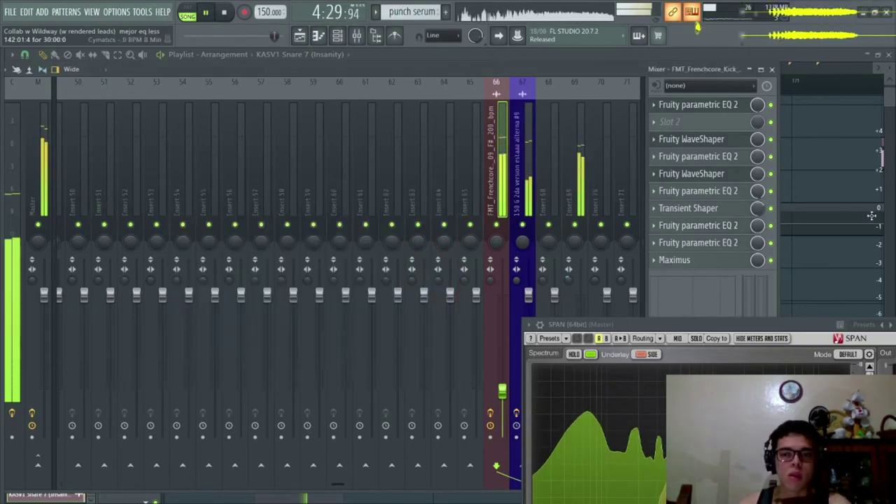
In the slot 9 Parametric EQ 2 on the kick insert, lower the treble with band 7 and boost band 3 about 2.2 dB near 422 Hz.
left_click(721, 242)
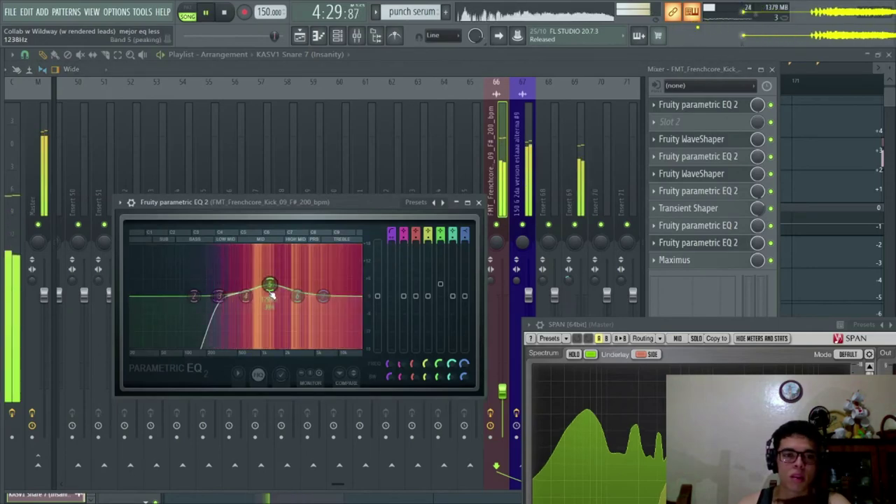
left_click_drag(272, 294, 327, 320)
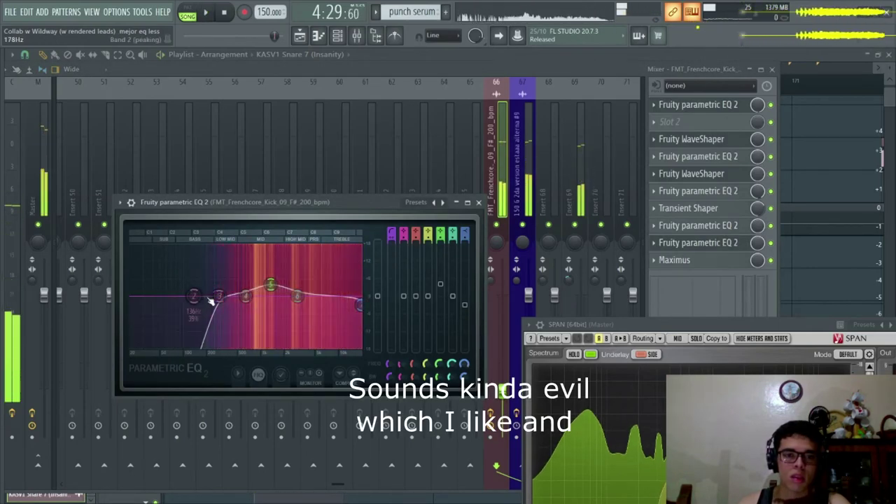
key("space")
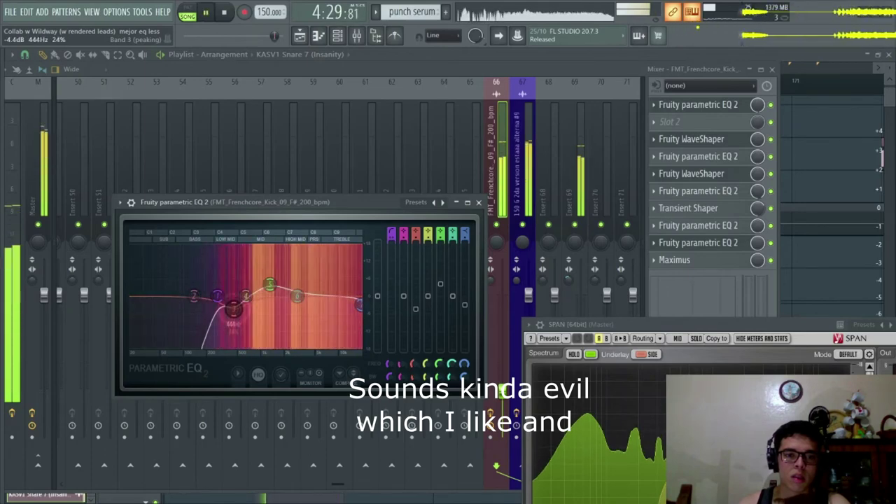
left_click_drag(232, 279, 232, 279)
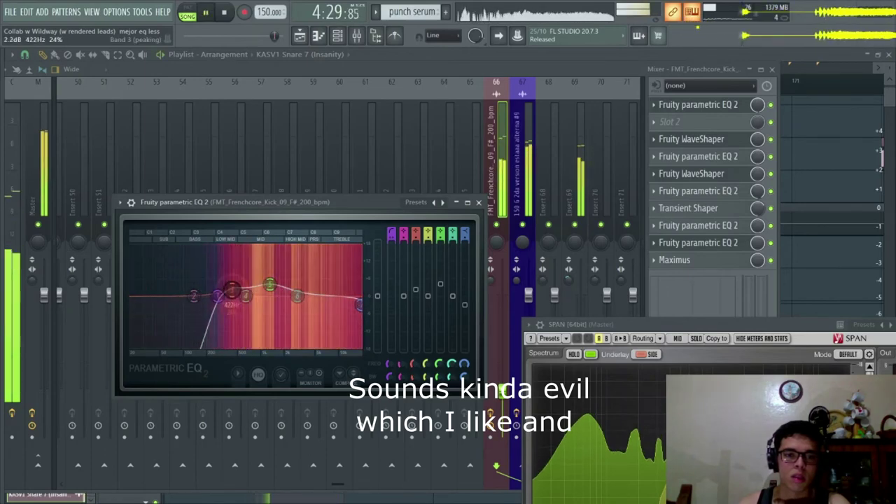
key("space")
left_click(479, 202)
Examine Maximus on the kick insert and compare the loop with it bypassed and active.
left_click(702, 262)
key("space")
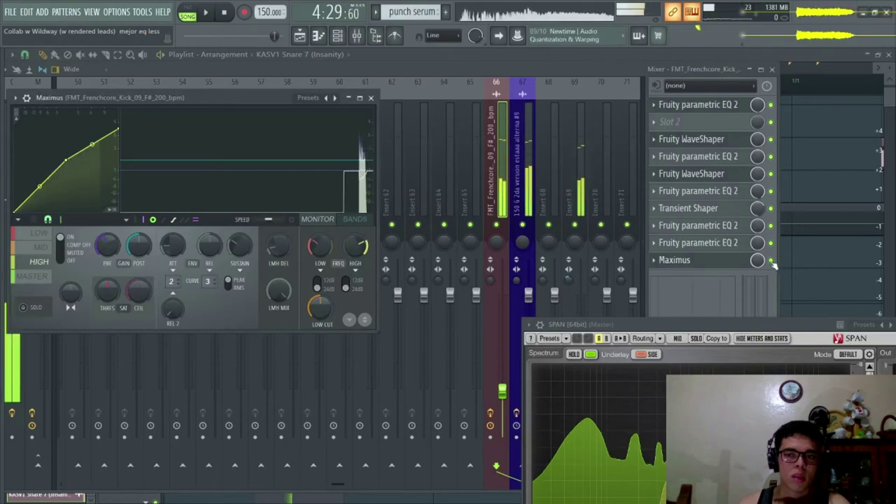
left_click(771, 261)
left_click(573, 172)
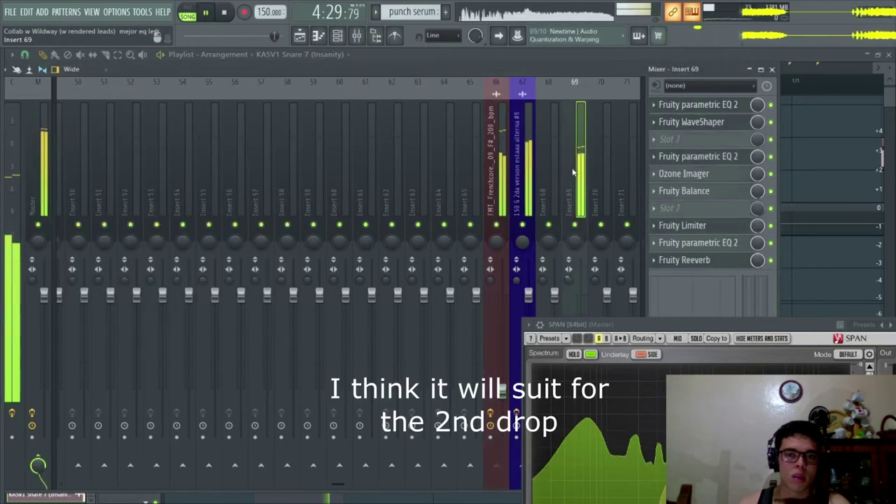
left_click(509, 179)
left_click(696, 259)
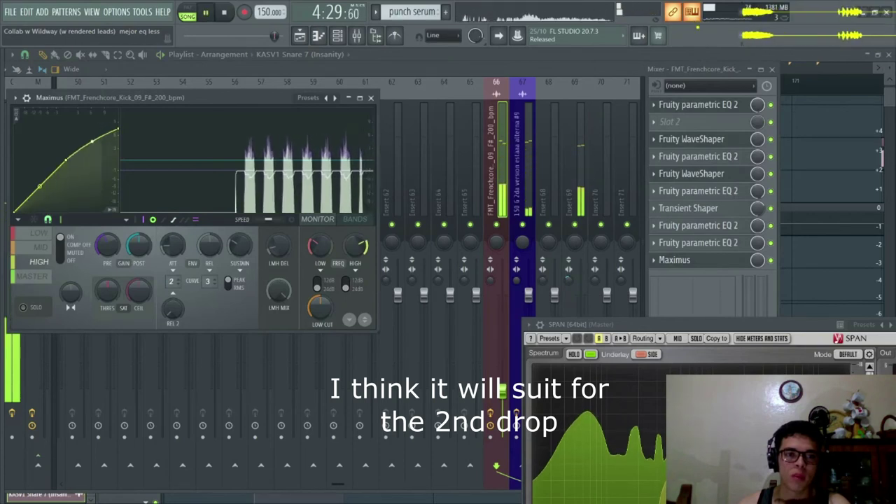
left_click(695, 259)
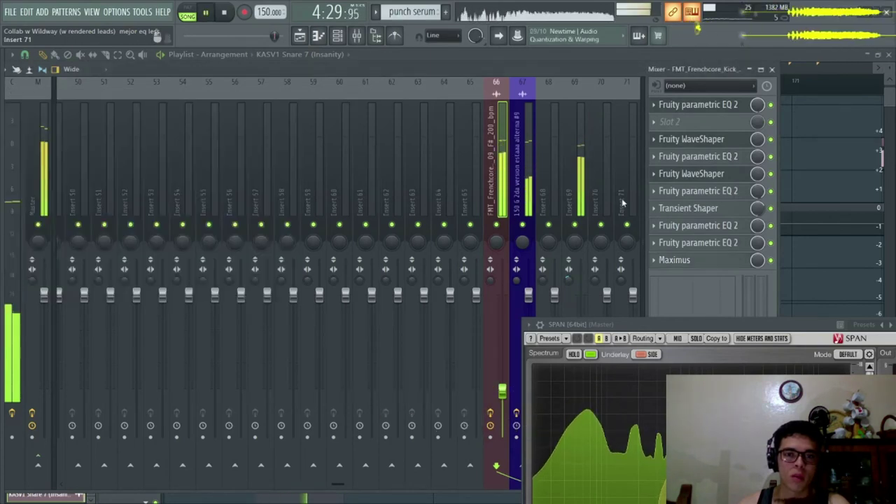
In the slot 1 Parametric EQ 2 on insert 69, slightly lower bands 4 and 7, and check the Fruity WaveShaper.
left_click(580, 175)
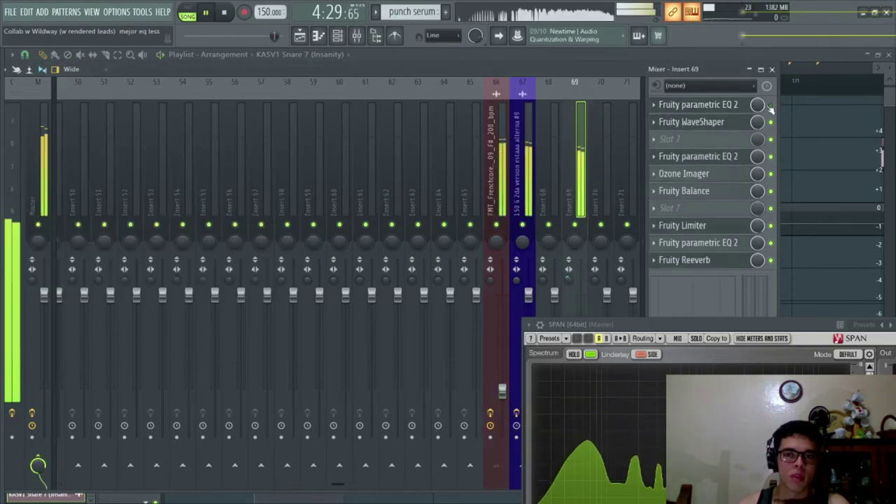
left_click(714, 105)
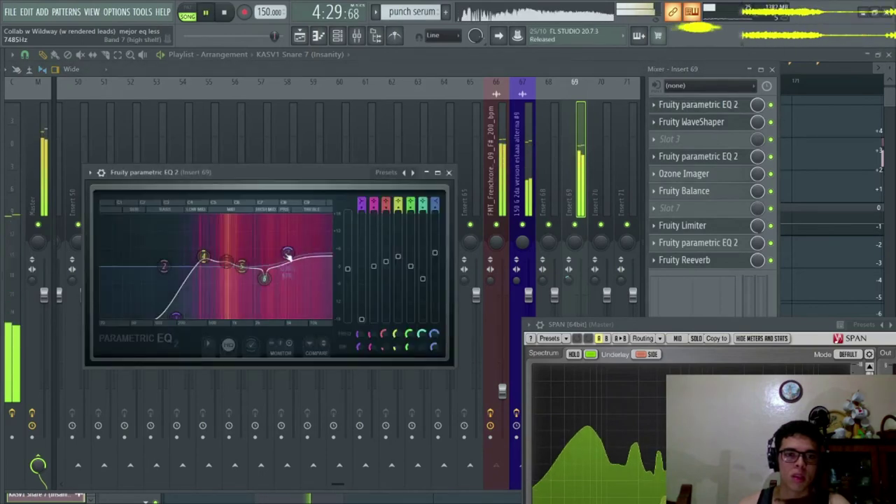
mouse_move(202, 256)
left_mouse_down()
mouse_move(276, 235)
mouse_move(280, 256)
mouse_move(310, 266)
mouse_move(198, 263)
left_mouse_up()
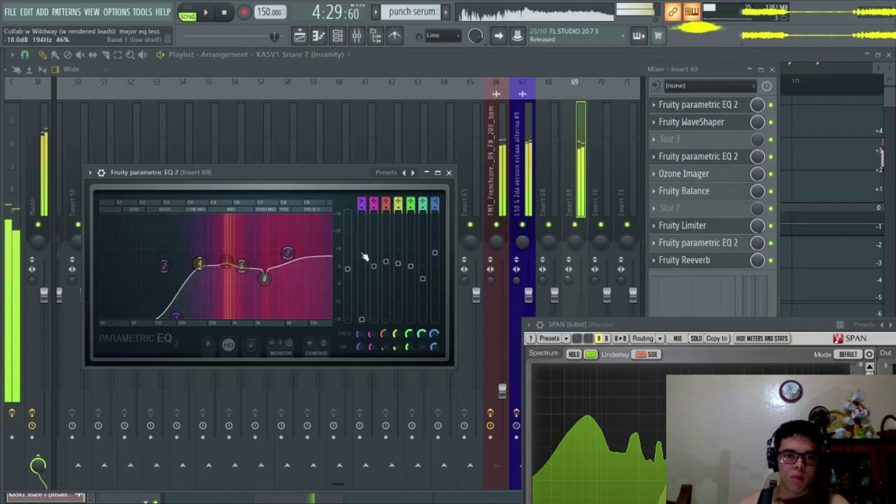
mouse_move(287, 253)
left_mouse_down()
mouse_move(291, 271)
mouse_move(290, 257)
left_mouse_up()
left_click(733, 106)
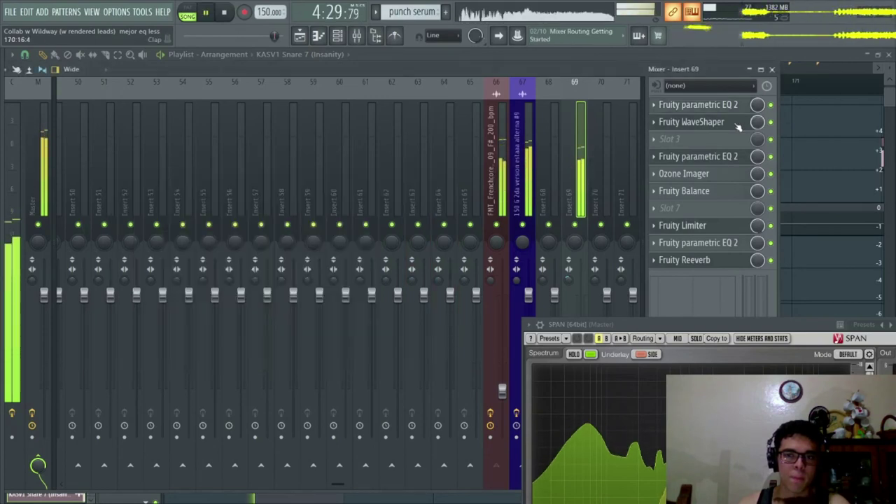
left_click(699, 122)
key("Escape")
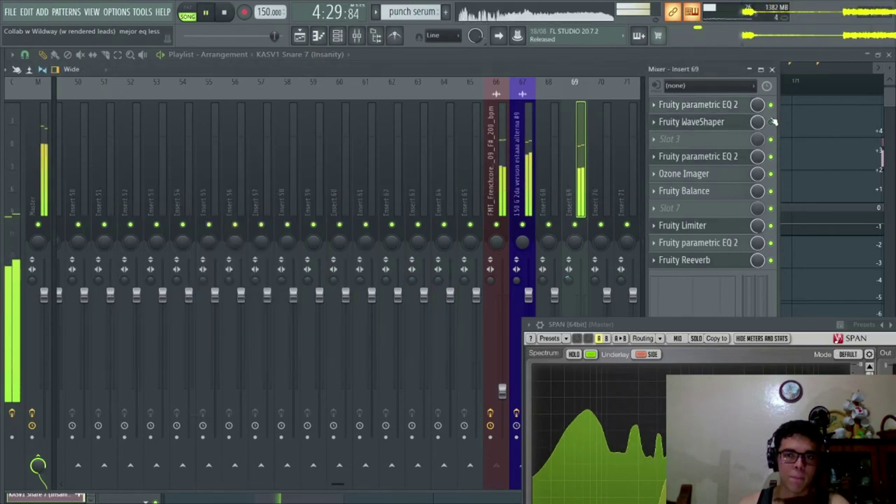
In the slot 4 Parametric EQ 2 on insert 69, boost band 6 and cut the highs with band 7 by 18 dB near 9518 Hz.
left_click(759, 160)
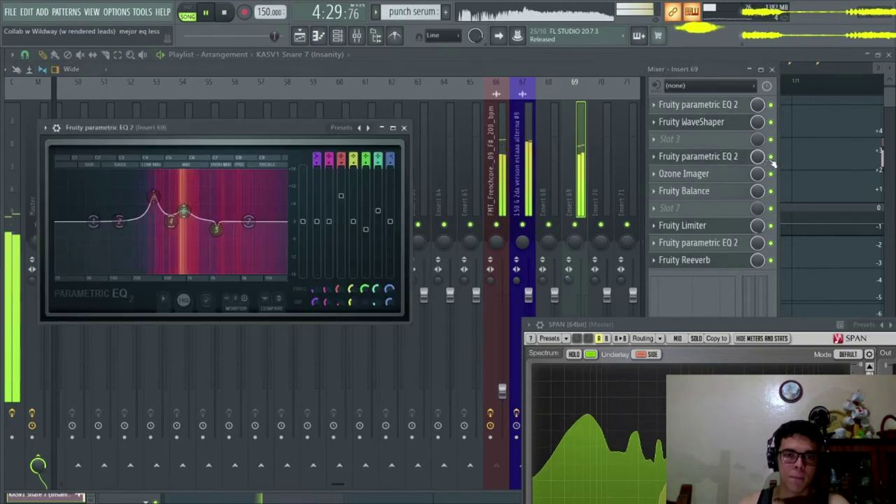
key("space")
left_click_drag(158, 199, 157, 265)
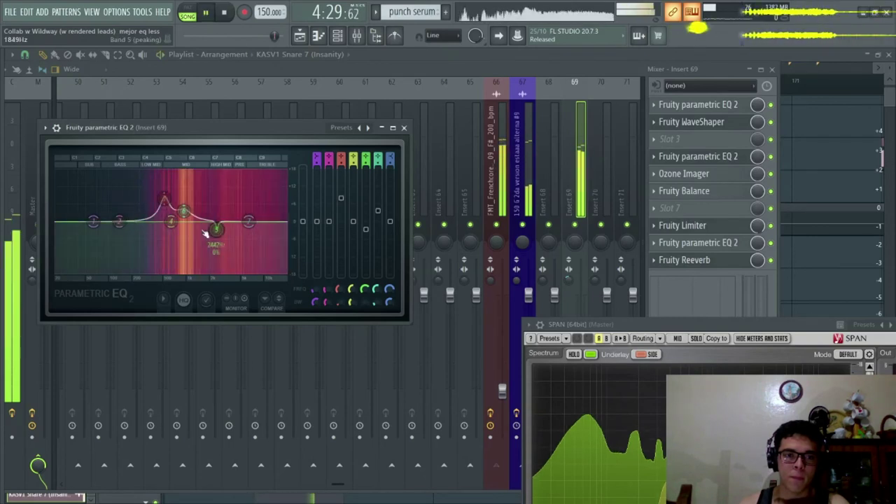
key("space")
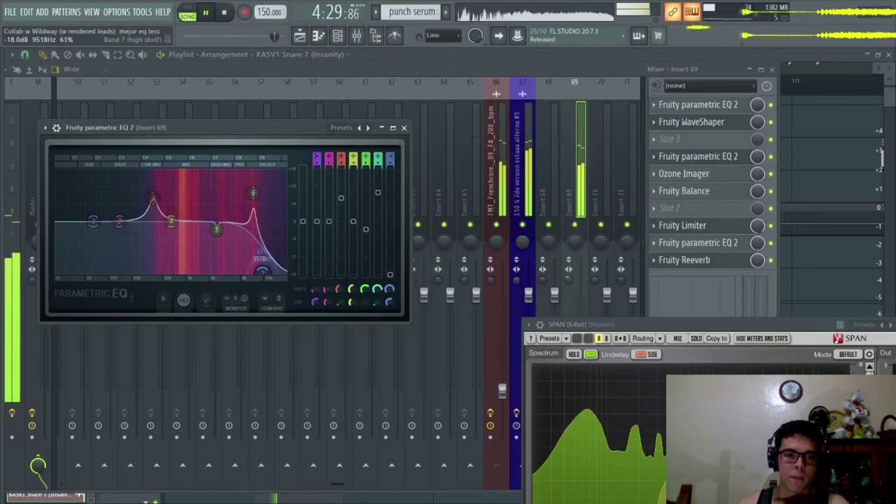
left_click(733, 161)
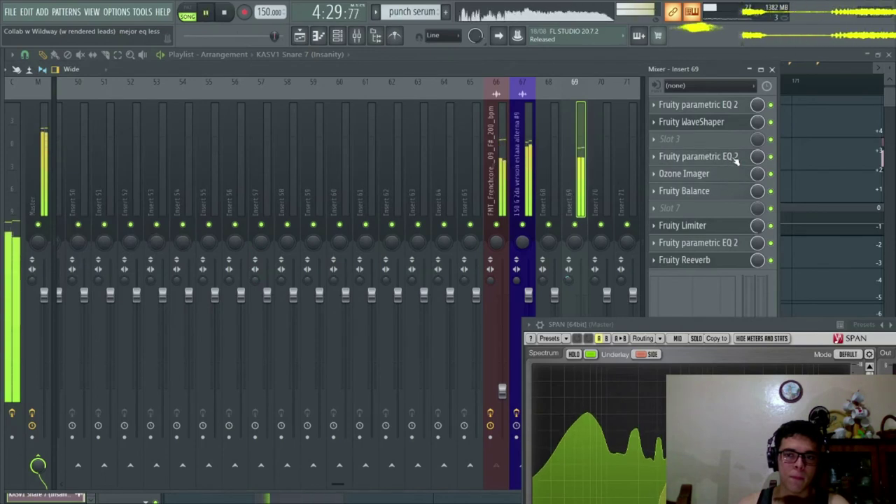
Widen band 6 of the slot 4 Parametric EQ 2 to about 55% near 7256 Hz and reduce its boost.
left_click(733, 157)
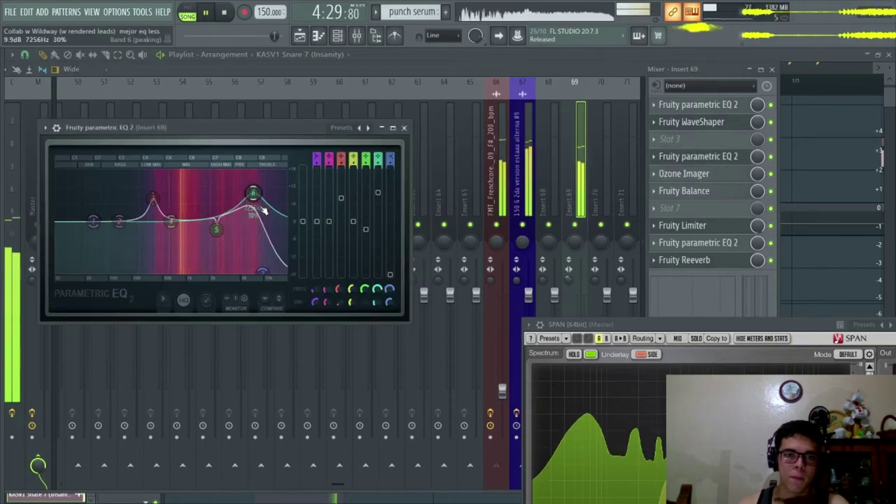
left_click_drag(259, 196, 259, 209)
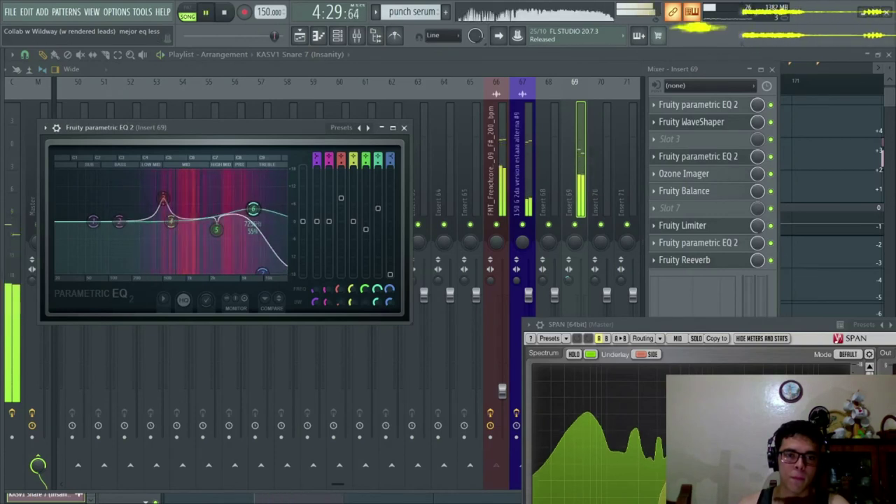
left_click(403, 128)
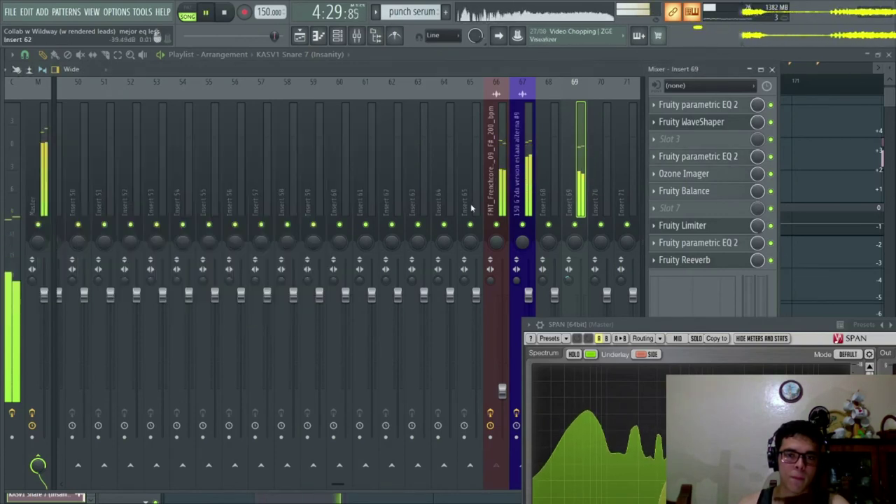
Examine Fruity Balance and Fruity Limiter on insert 69, comparing the loop with the limiter bypassed and active.
left_click(702, 191)
key("Escape")
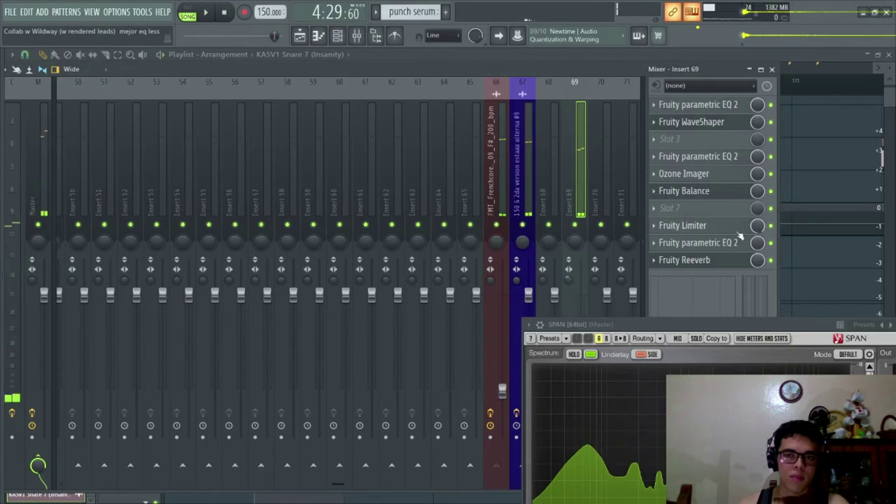
left_click(735, 227)
left_click(735, 227)
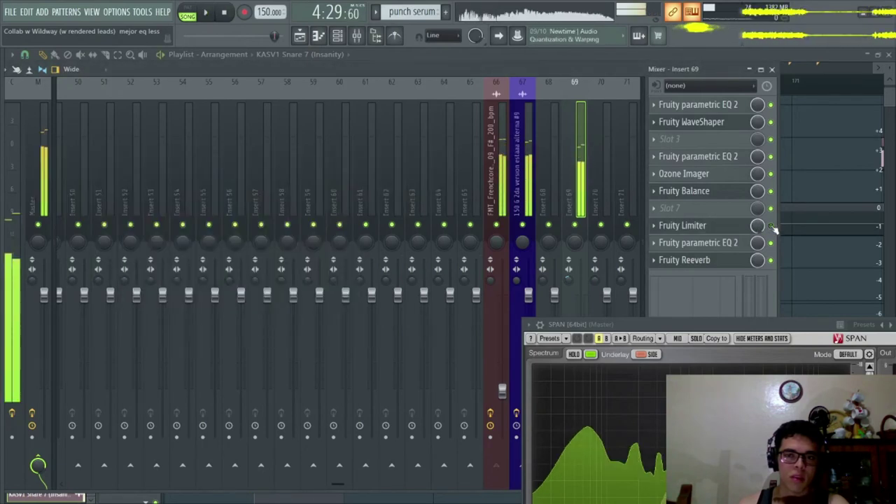
left_click(738, 227)
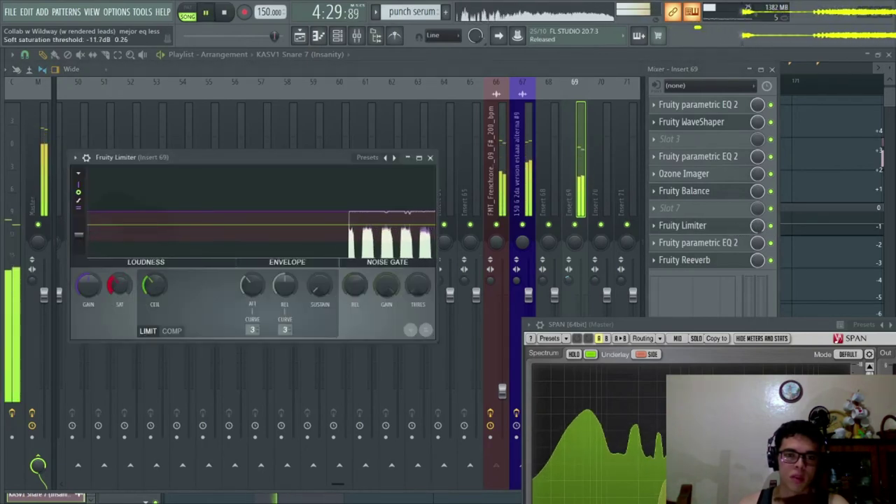
In the slot 9 Parametric EQ 2 on insert 69, turn the mid cuts of bands 3 and 4 into small boosts and raise the band 7 high shelf.
left_click(731, 243)
left_click(732, 243)
left_click(732, 243)
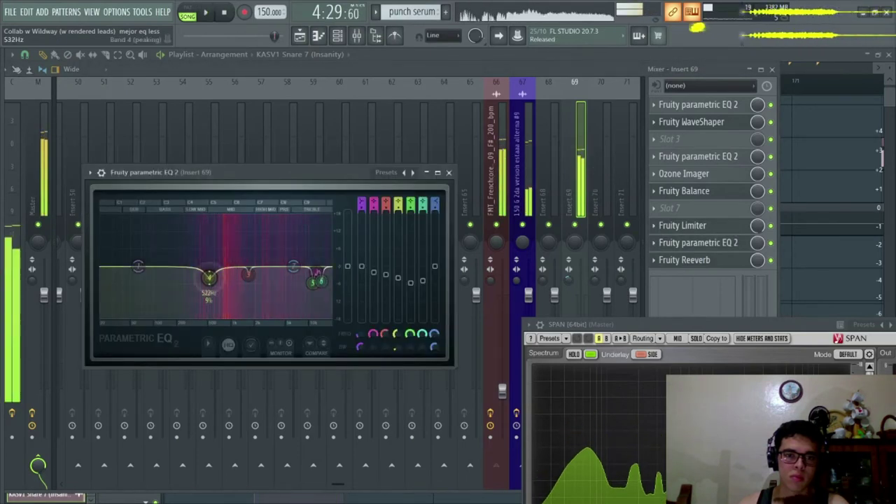
left_click_drag(209, 278, 289, 255)
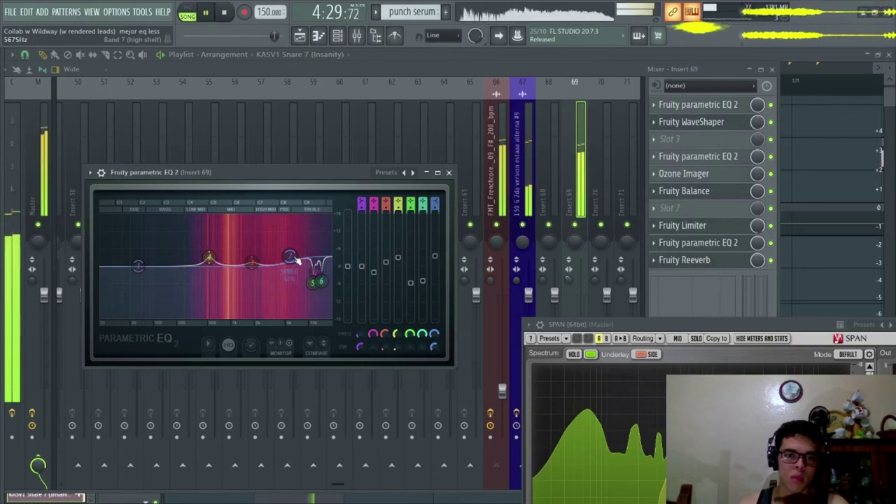
key("space")
left_click(698, 242)
Compare the loop with Fruity Reeverb on insert 69 bypassed and active, and examine its settings.
left_click(699, 260)
left_click(702, 260)
key("space")
left_click(770, 260)
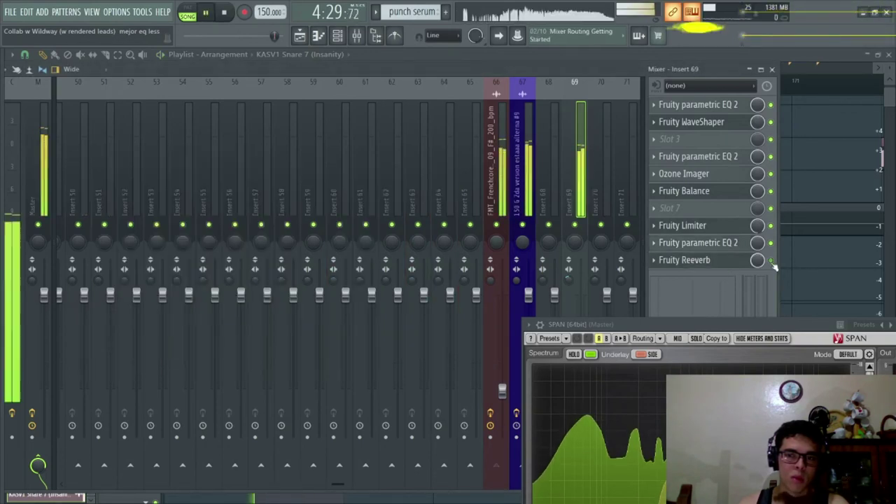
left_click(728, 262)
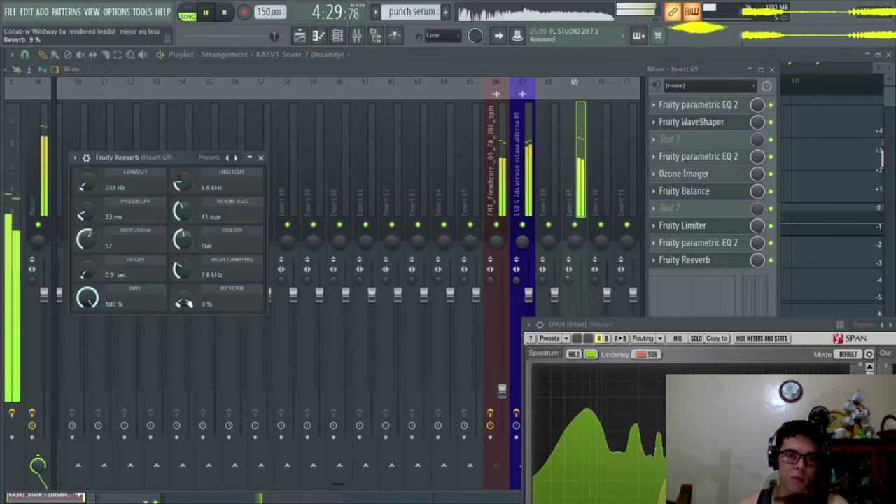
key("Escape")
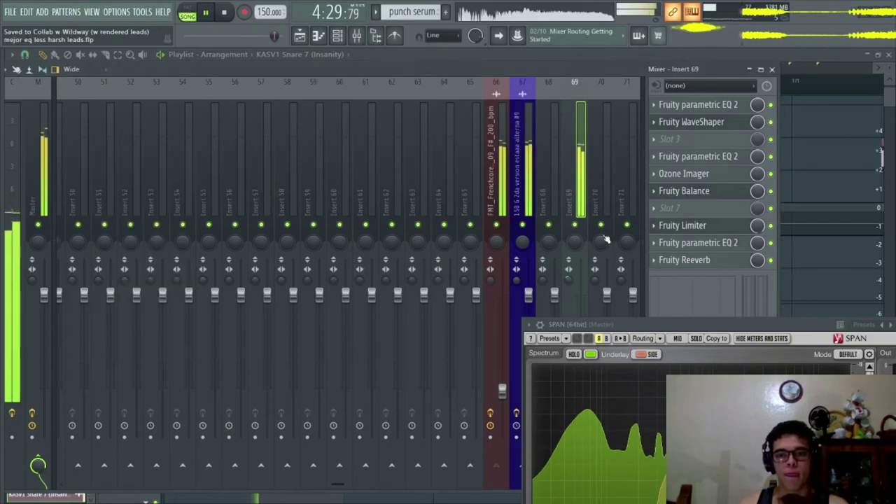
Return to the playlist and mute the first KASV1 Snare 6 clip on the Low volume vocal thing track while the loop plays.
key("space")
key("Escape")
key("Escape")
key("Escape")
key("space")
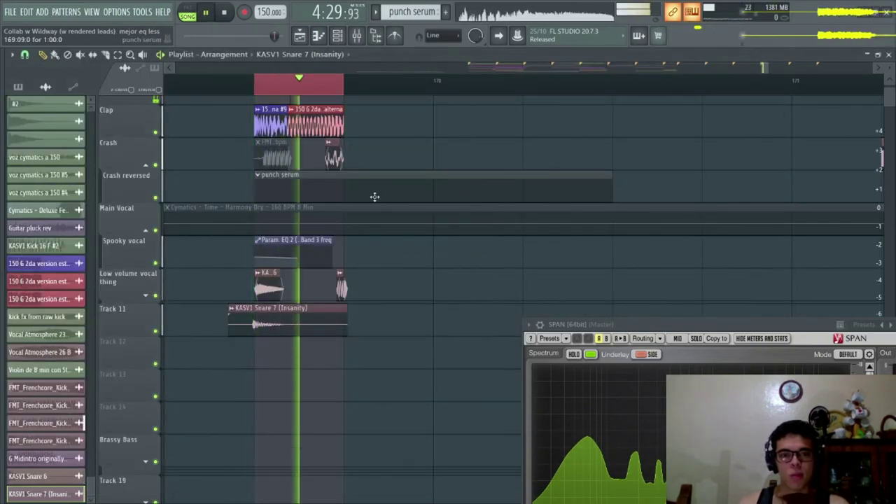
key("space")
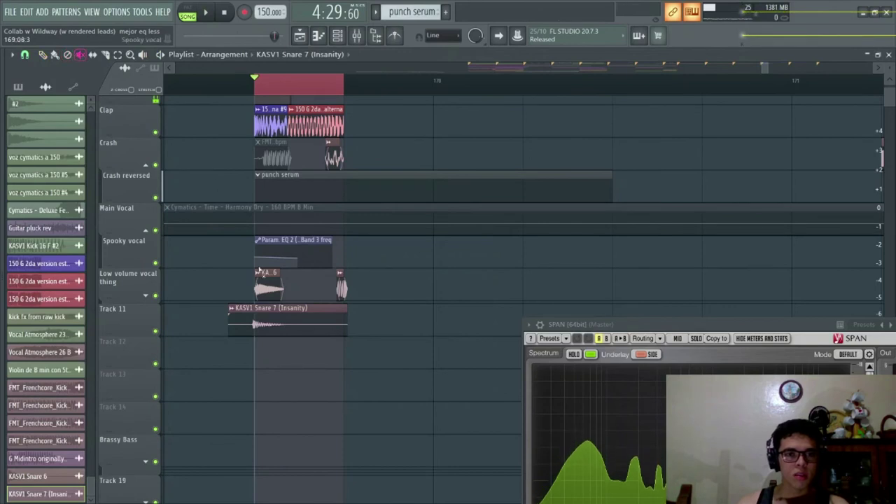
key("space")
left_click(300, 315)
left_click(265, 289)
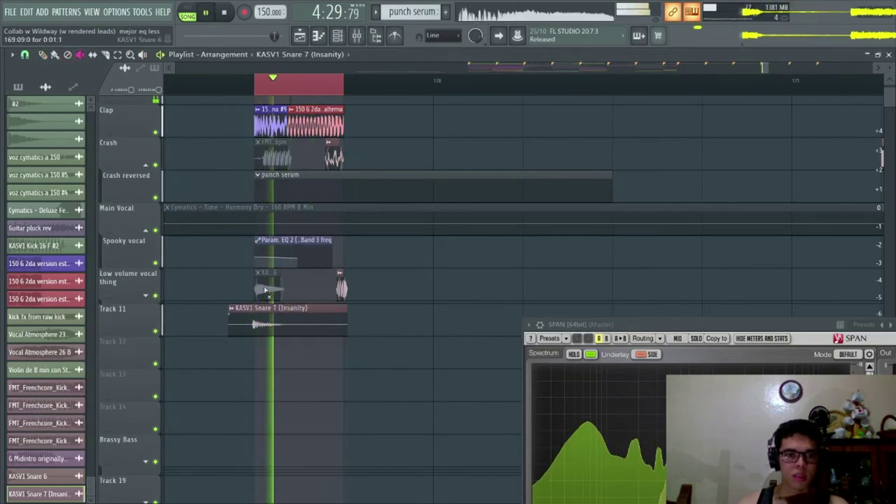
left_click(42, 55)
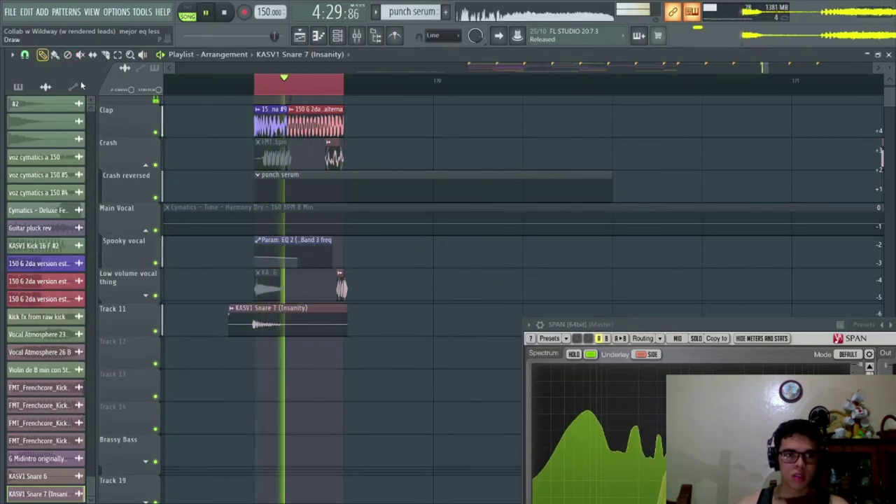
Set the KASV1 Snare 7 (Insanity) time-stretch multiplier to about 181.03% and shift its Track 11 clip so the hit lands on the loop start.
double_click(275, 307)
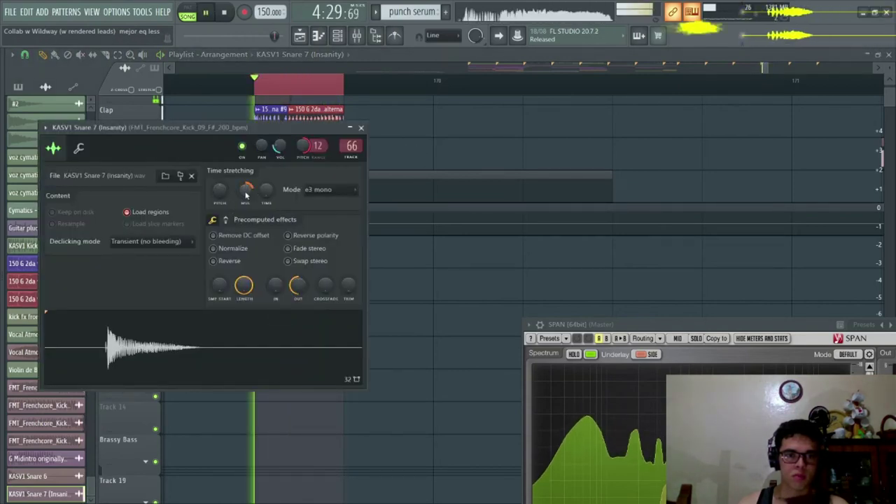
left_click_drag(258, 128, 708, 128)
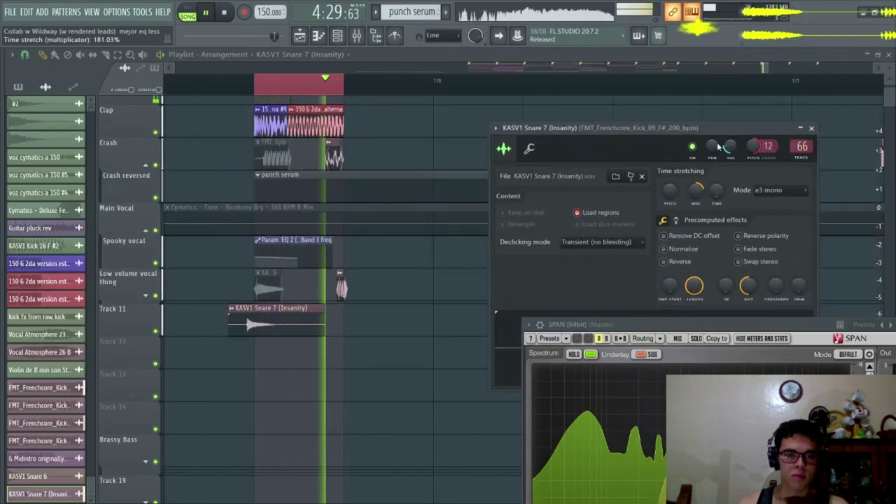
key("space")
left_click_drag(290, 320, 298, 321)
double_click(298, 321)
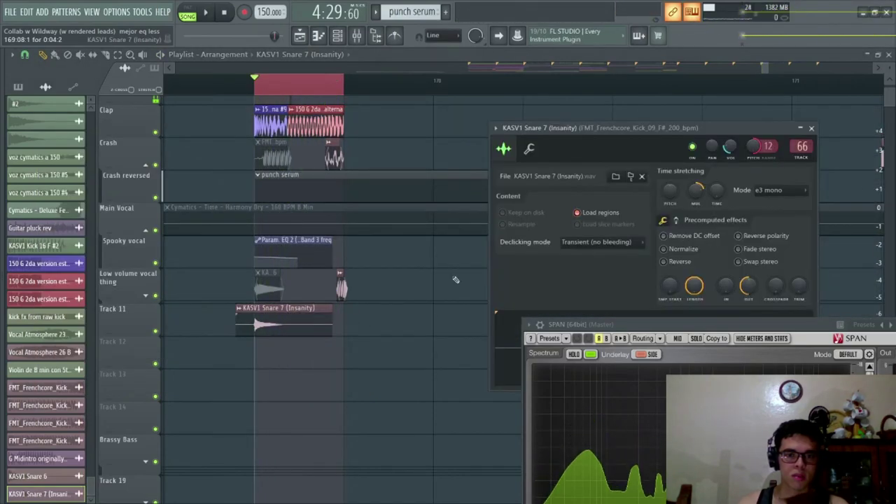
key("space")
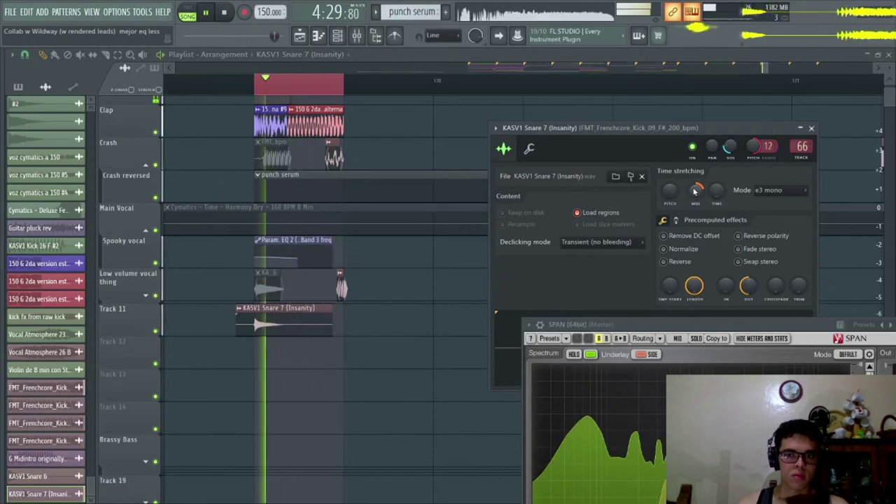
Try a longer time stretch on the KASV1 Snare 7 sample and move its clip earlier to match the loop start.
left_click_drag(695, 190, 700, 130)
key("space")
key("space")
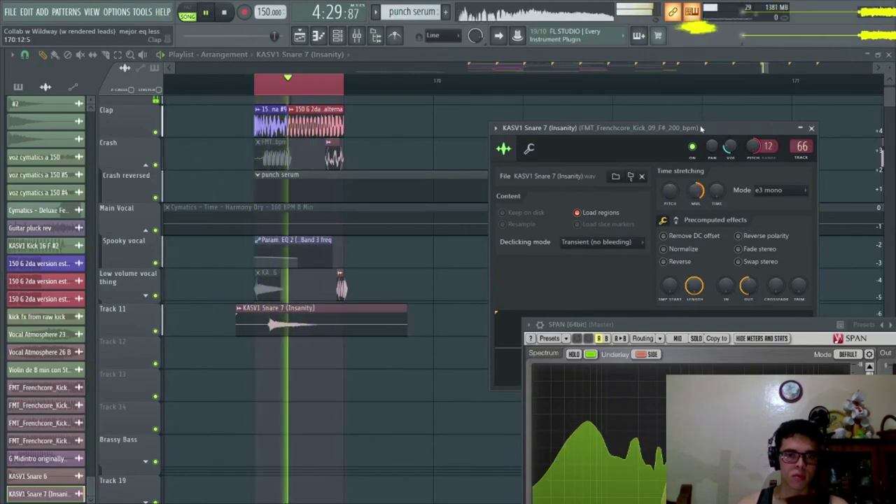
left_click(361, 317)
left_click_drag(361, 317, 358, 315)
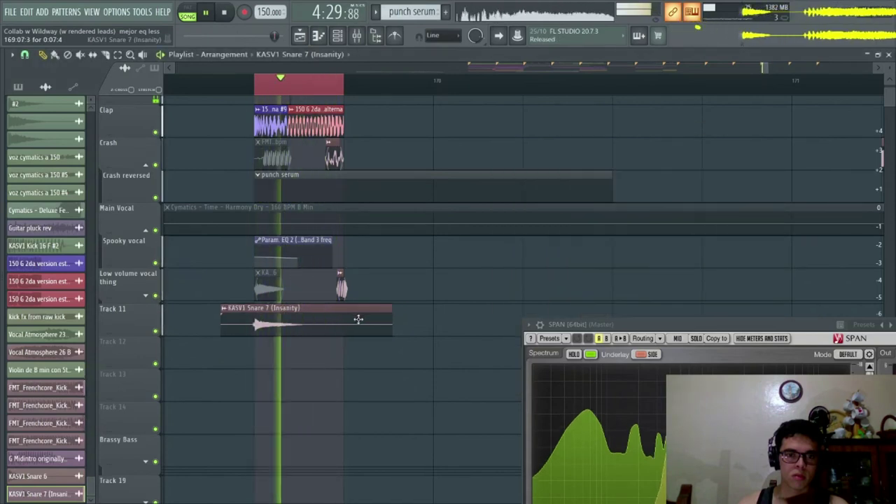
Shorten the KASV1 Snare 7 time stretch in two passes, realigning its Track 11 clip with the loop start each time.
double_click(358, 316)
left_click_drag(697, 191, 699, 194)
left_click_drag(301, 320, 312, 329)
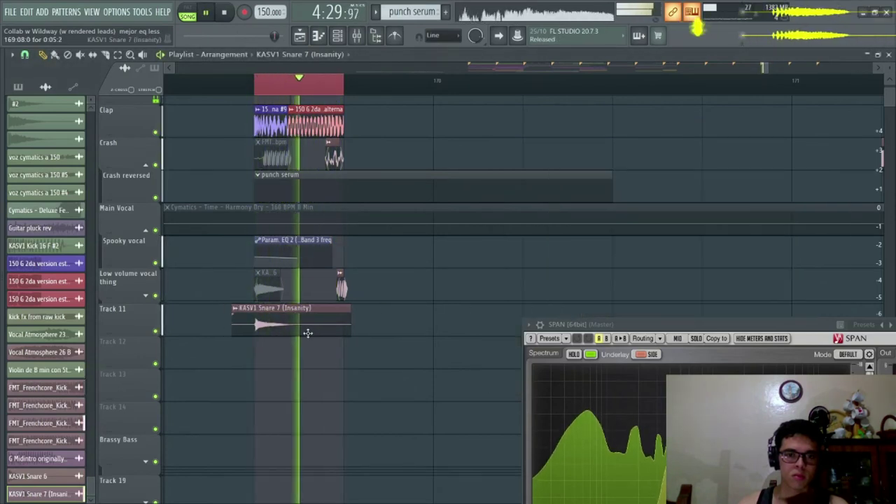
double_click(304, 327)
left_click_drag(694, 193, 694, 199)
left_click_drag(293, 326, 298, 327)
Set the KASV1 Snare 7 pitch range to 6, adjust its pitch and stretch, and realign the clip's hit with the loop start.
double_click(295, 326)
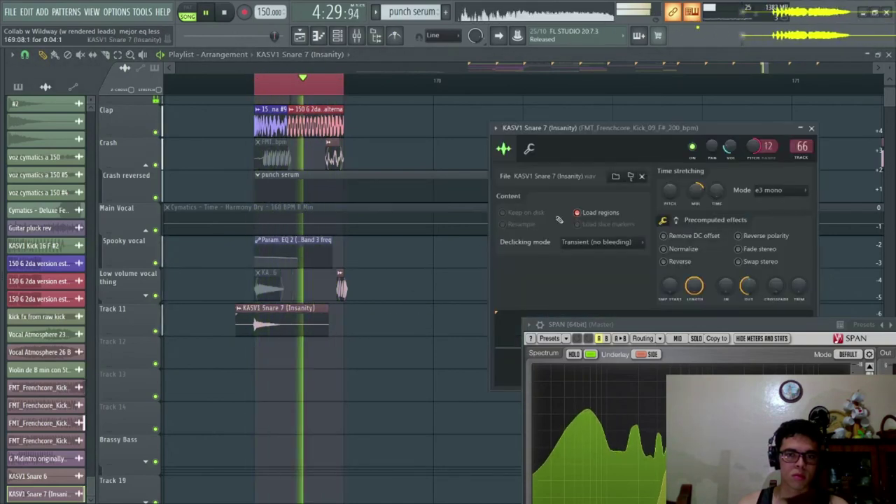
left_click_drag(751, 149, 768, 157)
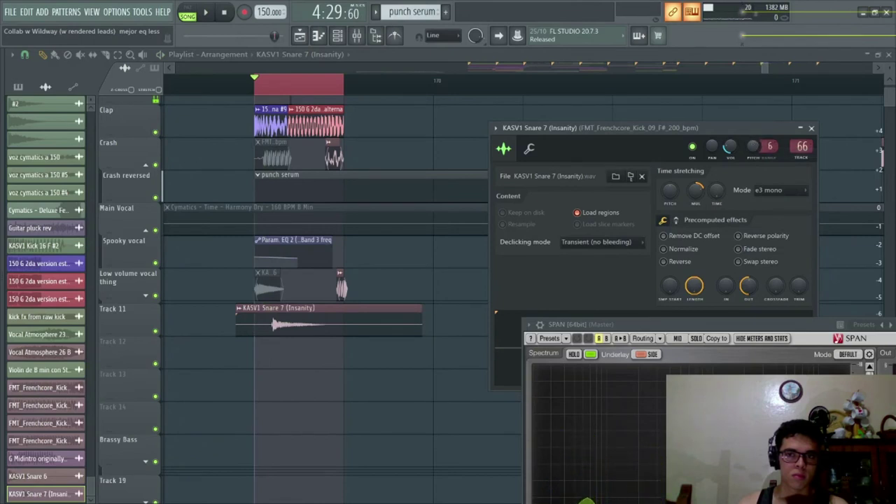
left_click(305, 320)
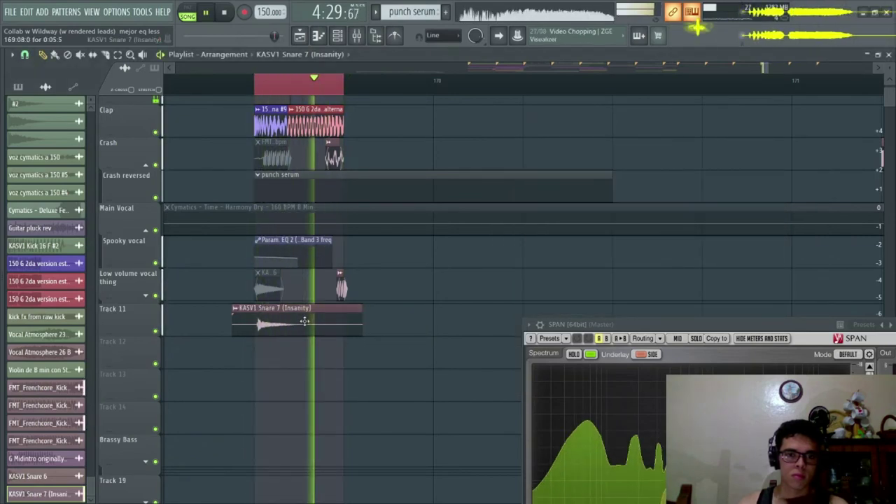
left_click(298, 323)
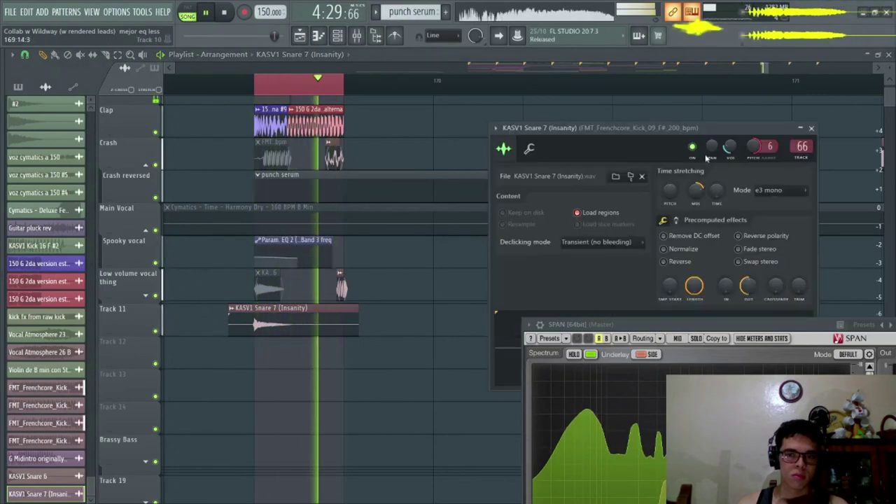
Shorten the KASV1 Snare 7 (Insanity) time stretch further and realign its Track 11 clip so the hit lands on the loop start.
left_click_drag(261, 327, 265, 329)
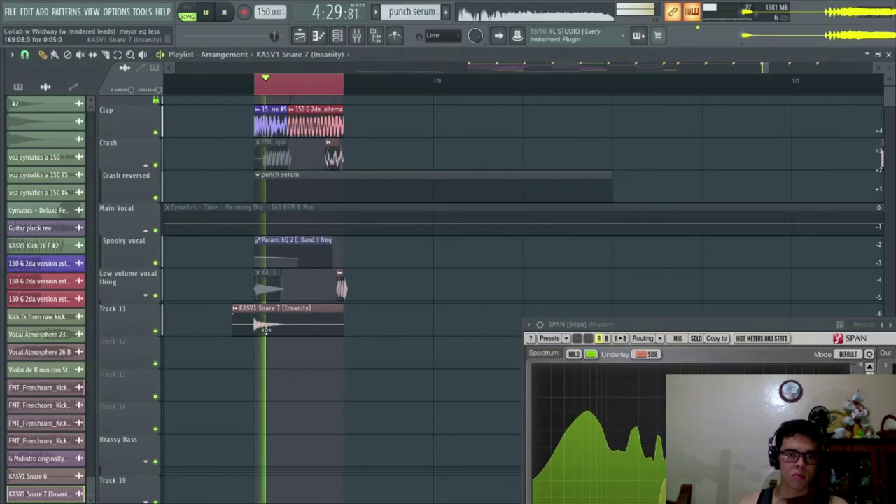
left_click(305, 321)
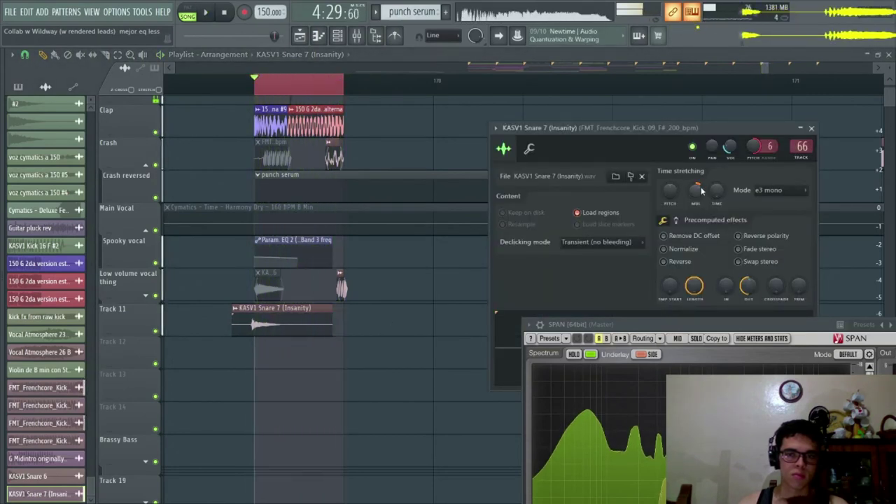
left_click_drag(286, 316, 294, 316)
key("space")
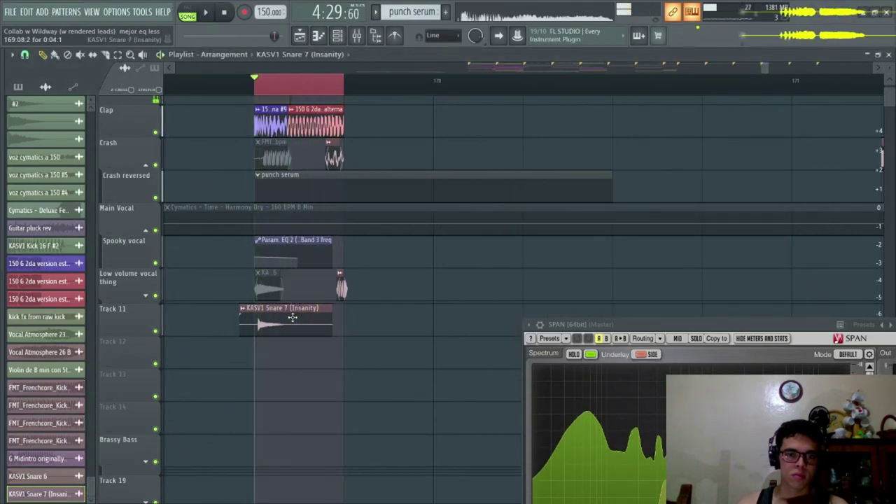
double_click(292, 316)
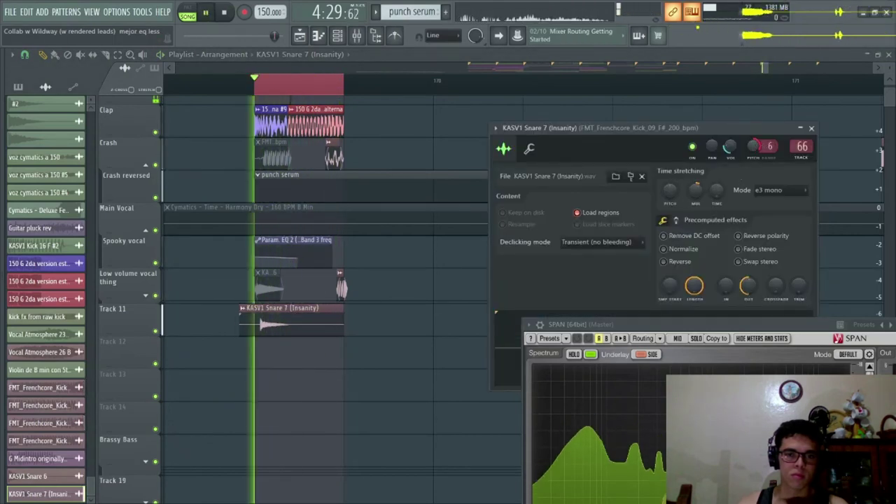
left_click_drag(294, 319, 290, 323)
key("space")
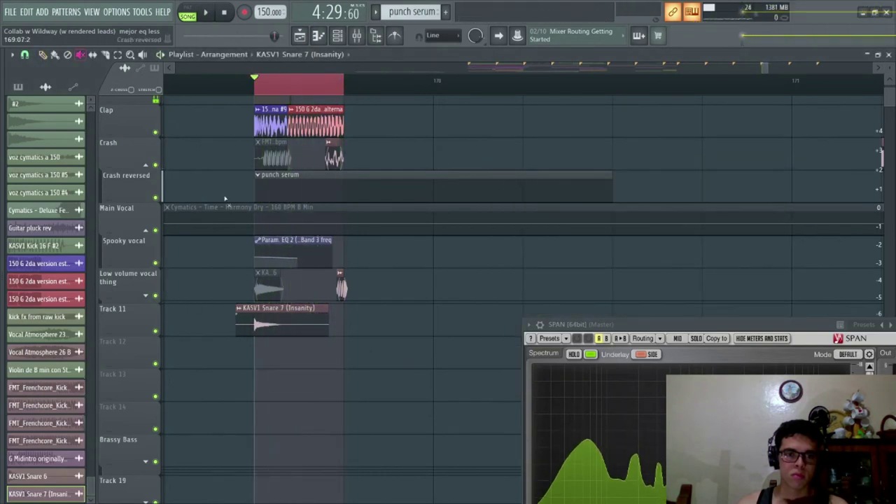
Unmute the KASV1 Snare 6 clip and adjust the KASV1 Snare 7 (Insanity) channel volume to about 30%.
key("space")
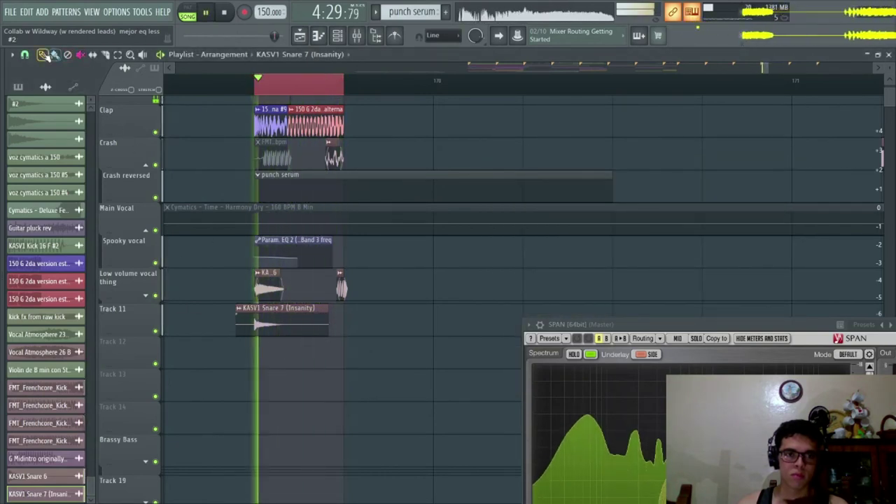
key("space")
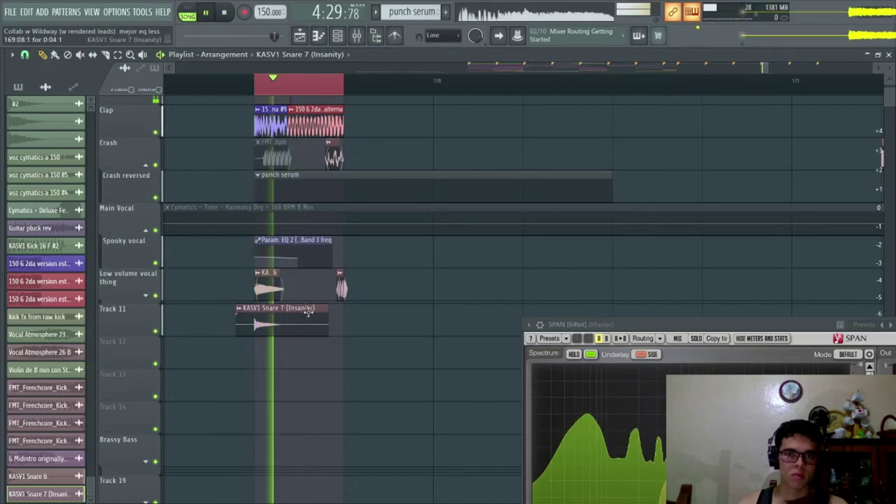
double_click(308, 312)
key("space")
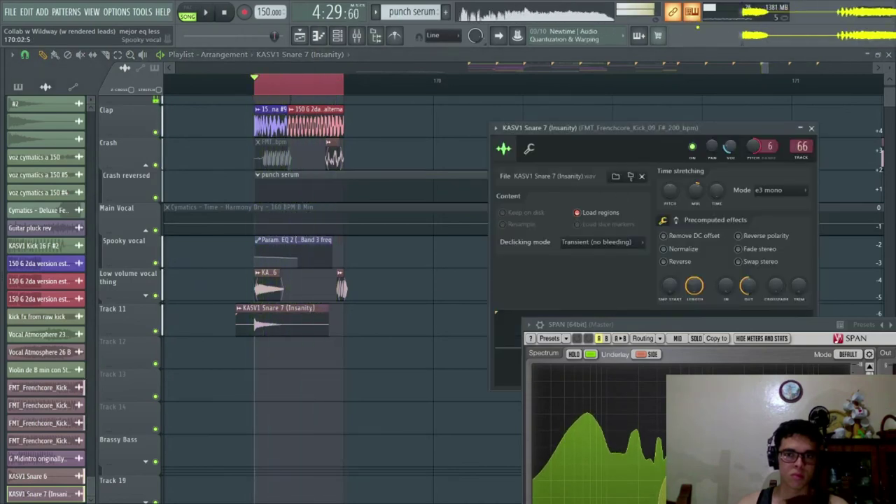
key("space")
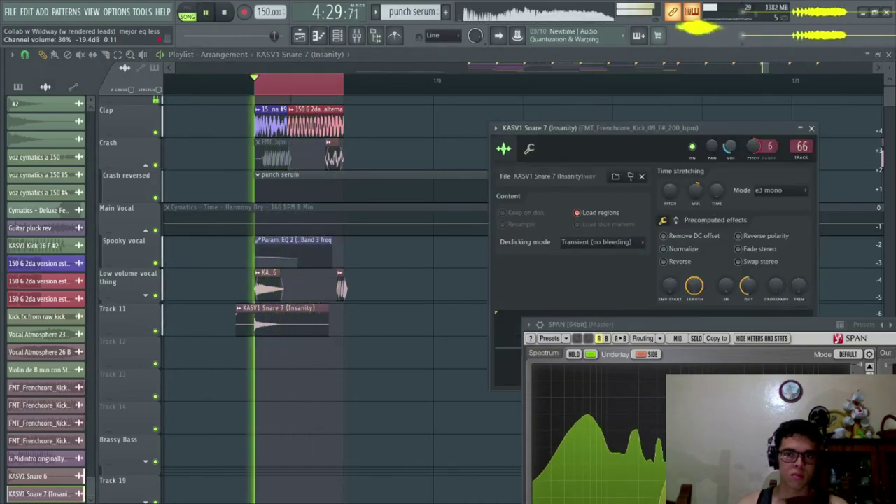
double_click(308, 308)
Set the KASV1 Snare 6 channel volume to about 33% and close its sample settings.
double_click(269, 273)
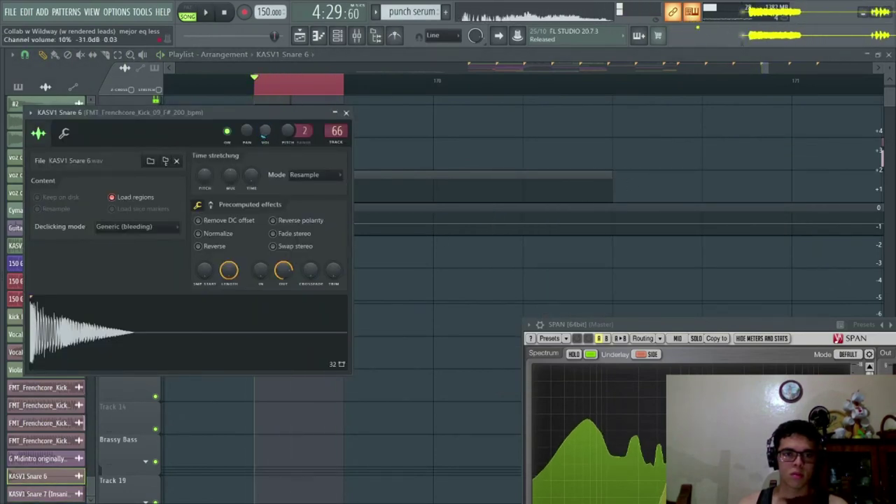
key("space")
left_click_drag(264, 131, 265, 112)
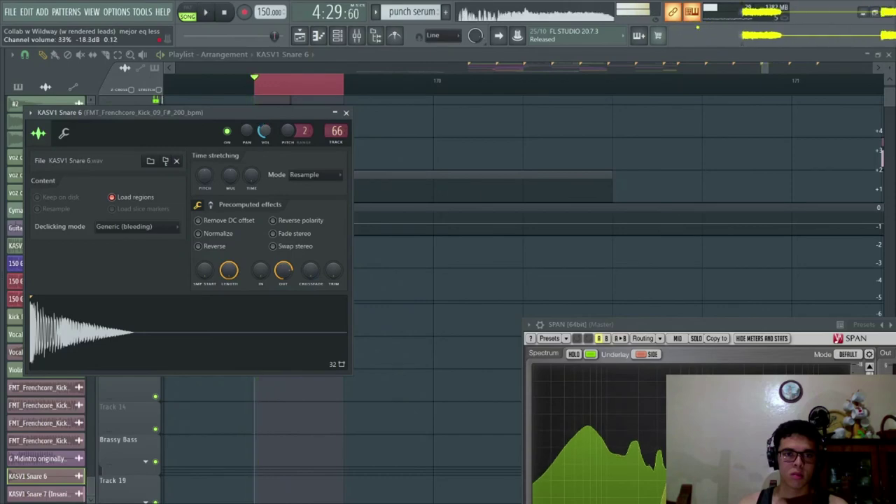
key("space")
left_click(345, 112)
Lower the Insert 69 mixer volume slightly while auditioning the kick layers, and return to the playlist.
left_click(357, 35)
key("space")
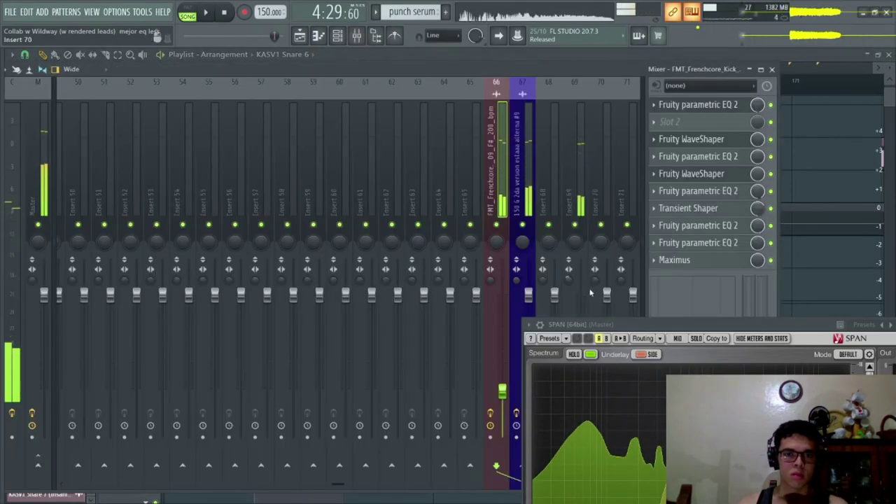
key("space")
left_click_drag(606, 326, 727, 328)
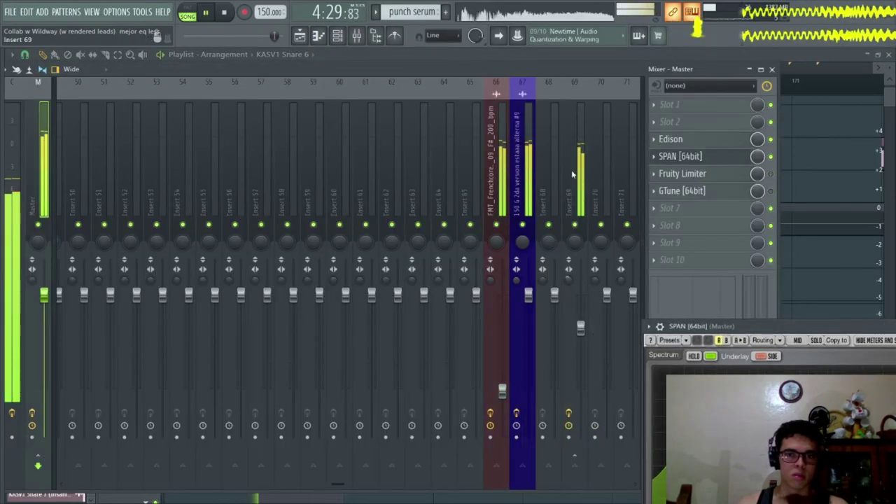
left_click(580, 326)
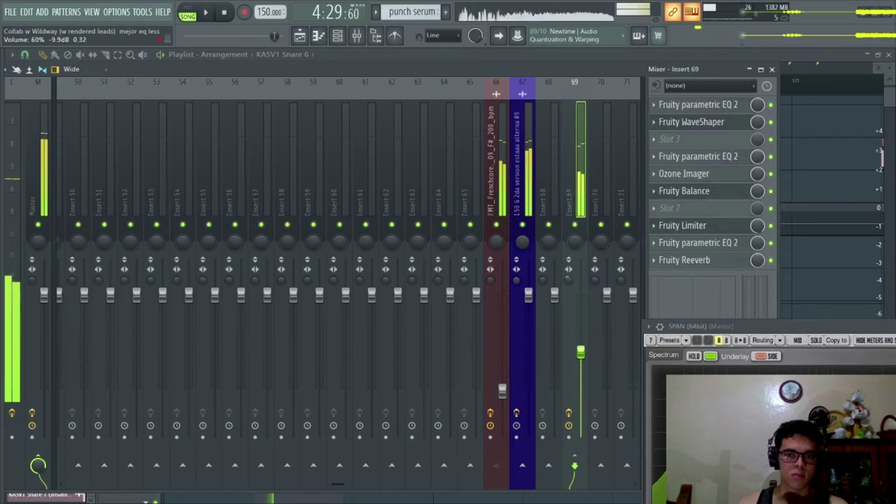
left_click_drag(581, 352, 580, 334)
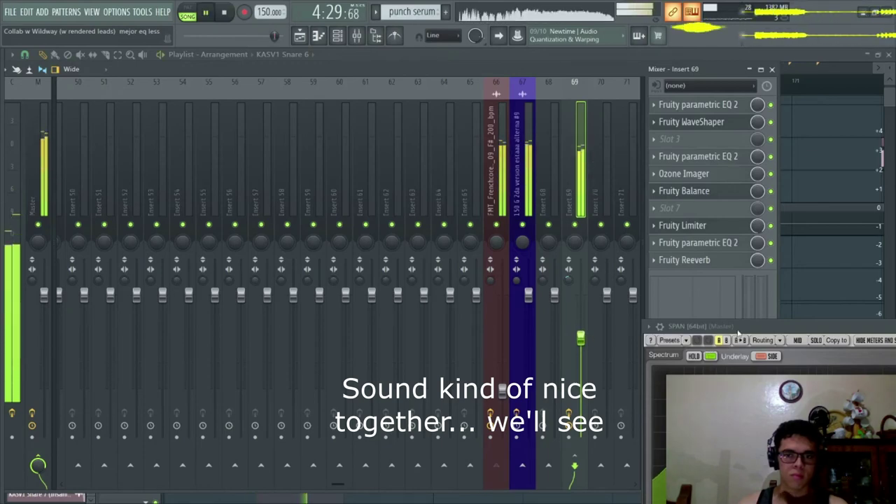
left_click_drag(738, 333, 484, 307)
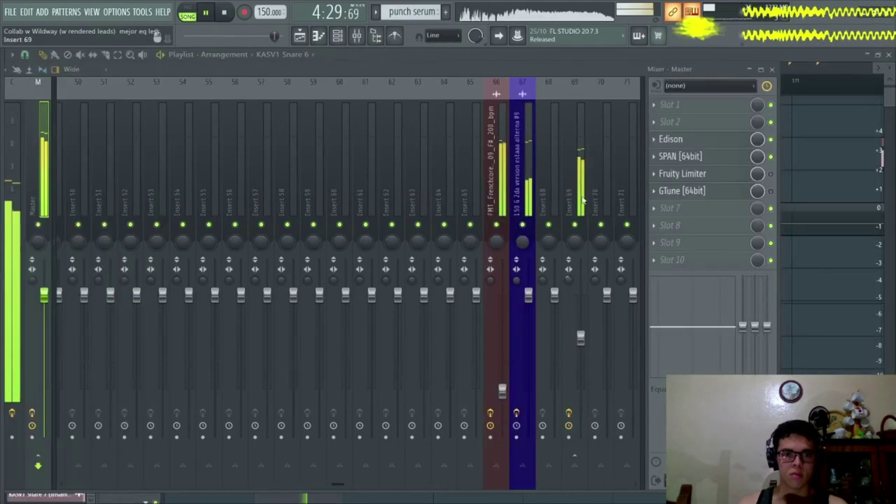
key("F5")
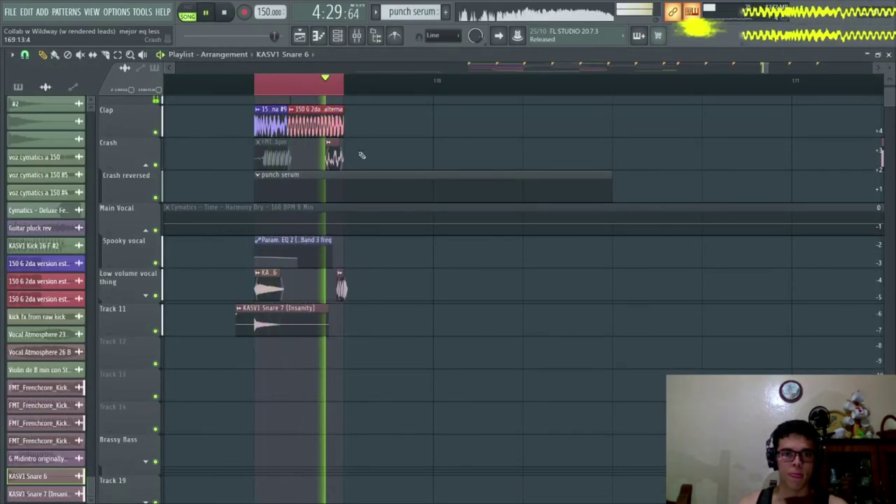
Try a channel volume of 30% on the reversed FMT_Frenchcore_Kick_09_F#_200_bpm sample at the loop's end.
key("space")
double_click(341, 286)
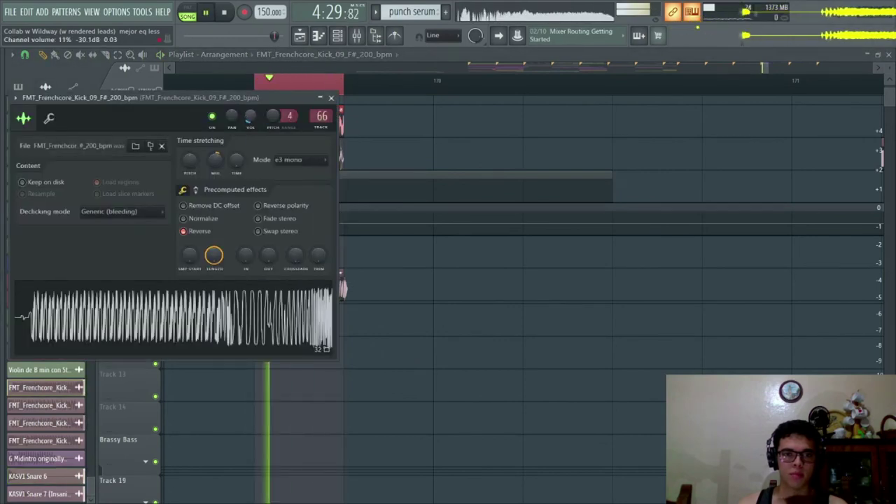
left_click_drag(249, 116, 250, 119)
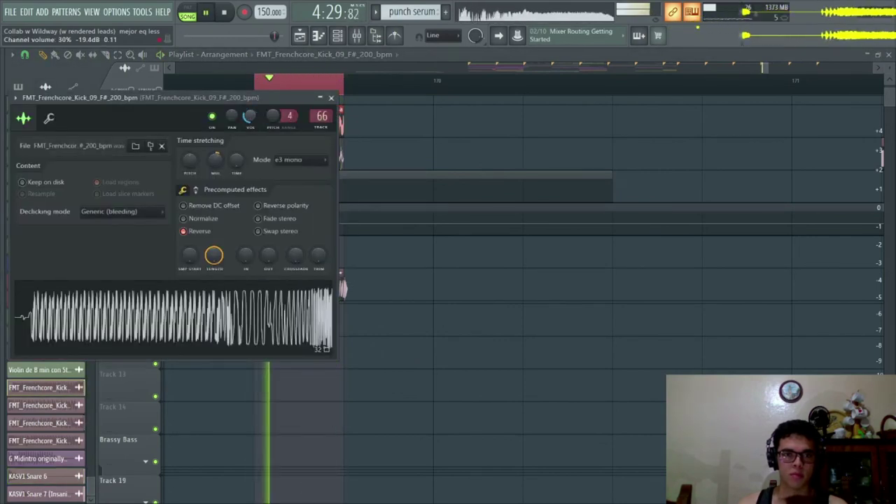
left_click(331, 98)
key("space")
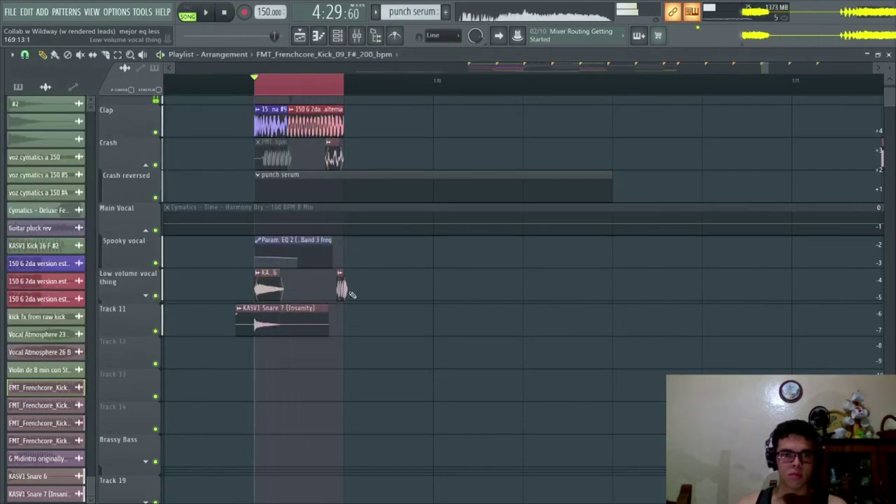
Set the modulation X offset of the reversed FMT_Frenchcore_Kick_09_F#_200_bpm sample to about -33%.
double_click(341, 285)
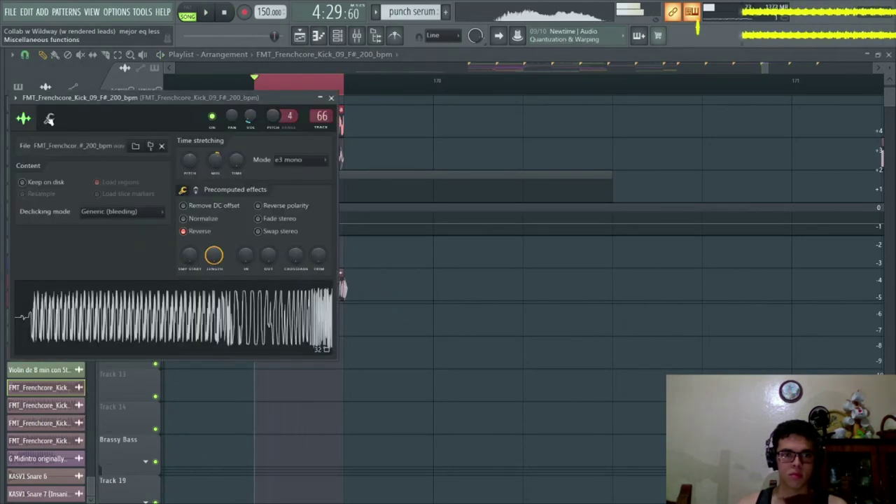
left_click(49, 119)
key("space")
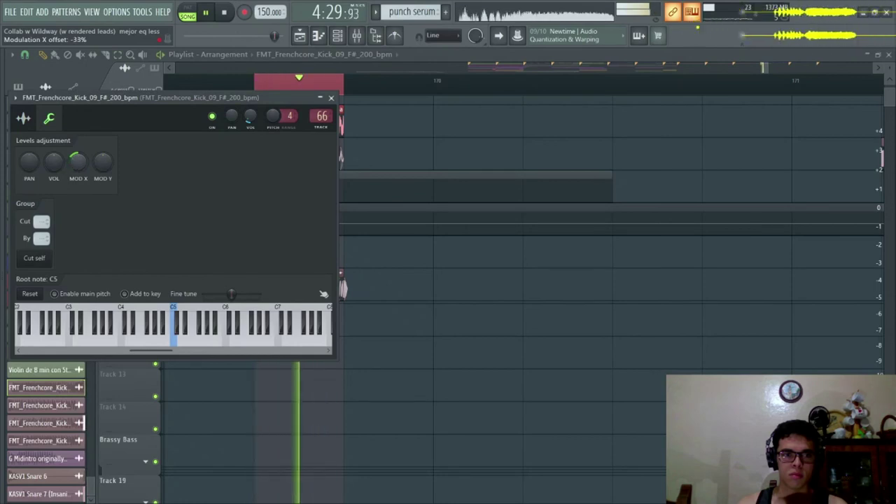
left_click(331, 97)
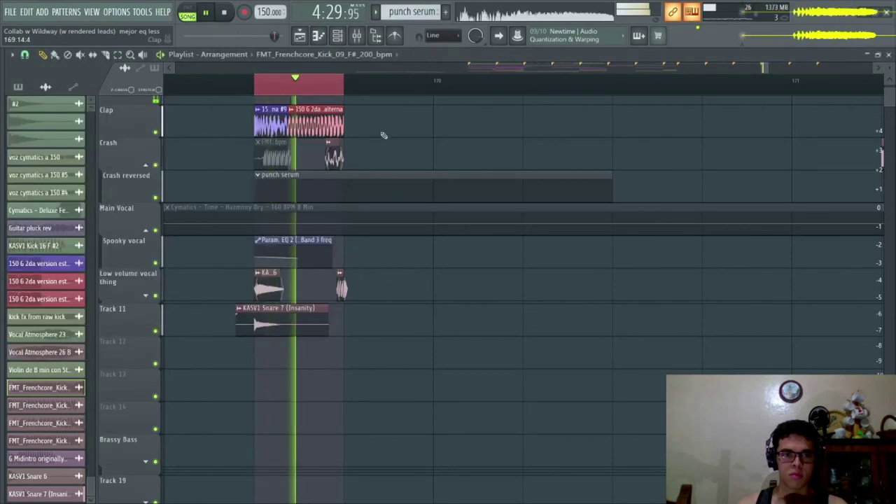
Set the channel volume of the FMT_Frenchcore_Kick_09_F#_200_bpm #3 sample on the Crash track to 12%.
key("space")
double_click(334, 153)
right_click(326, 195)
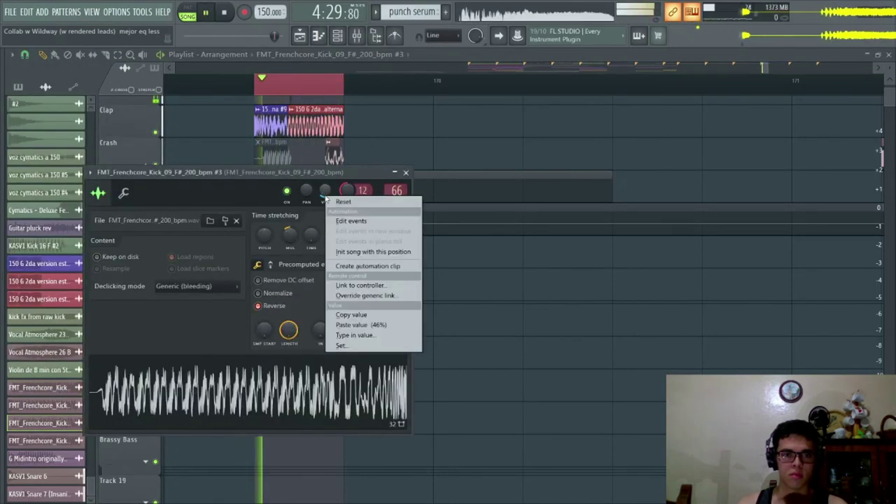
left_click(324, 196)
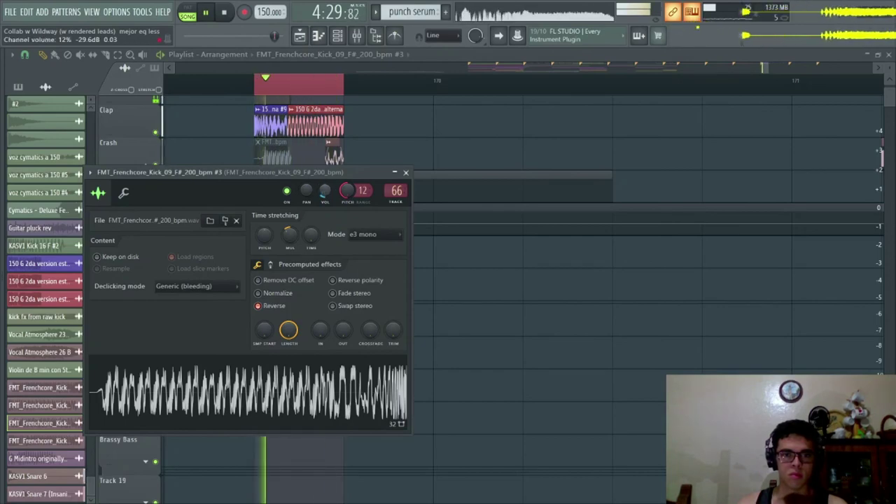
left_click(406, 172)
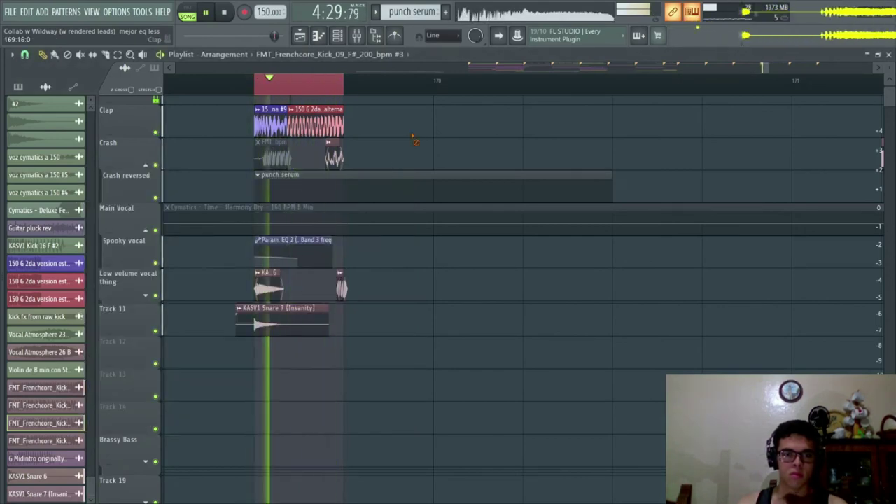
Bend the Band 3 frequency automation curve on the Spooky vocal track to a point 1 to 2 tension of about 32%.
scroll(284, 264, "up", 2)
key("space")
key("space")
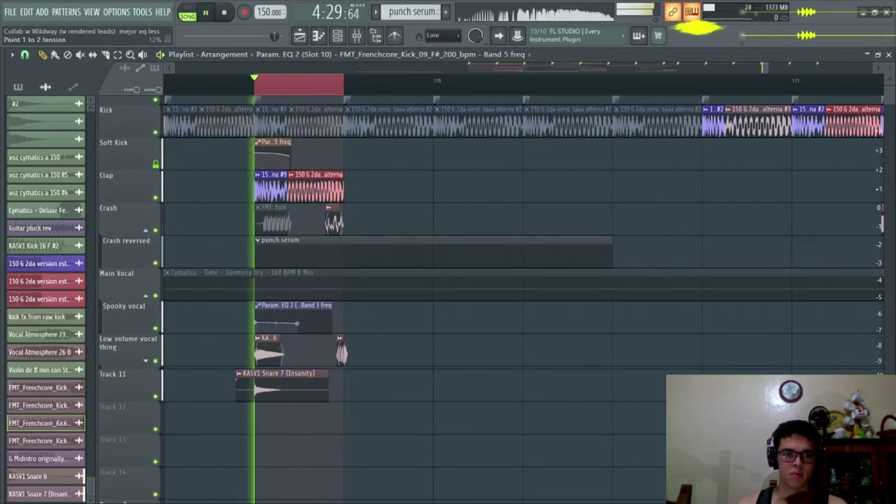
key("space")
key("space")
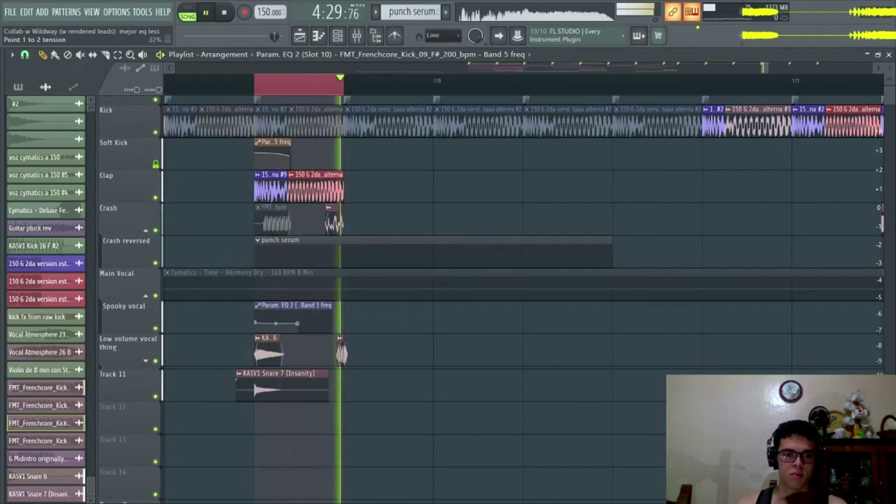
Set the system playback volume to 8 while auditioning the looped kick.
key("XF86AudioLowerVolume")
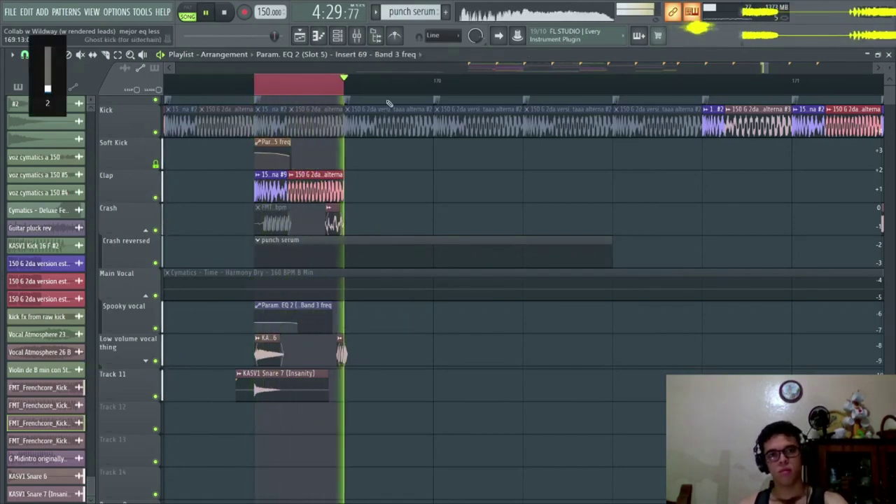
scroll(386, 82, "down", 4)
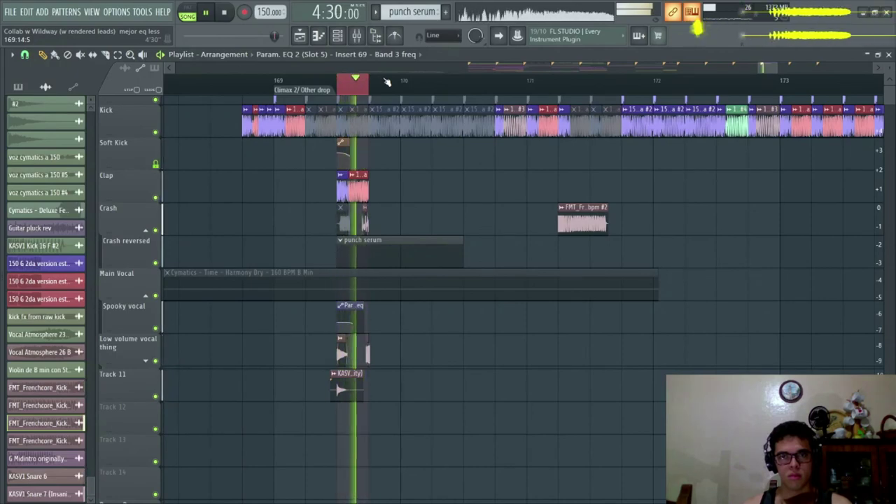
key("XF86AudioRaiseVolume")
key("XF86AudioRaiseVolume")
key("XF86AudioRaiseVolume")
scroll(358, 87, "up", 3)
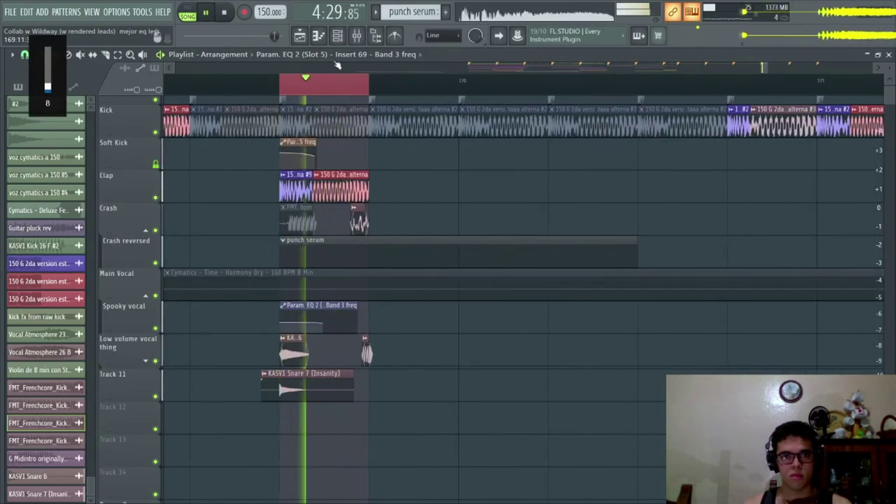
Raise the highest band slightly in the Fruity parametric EQ 2 on mixer insert 67 and return to the playlist.
key("F9")
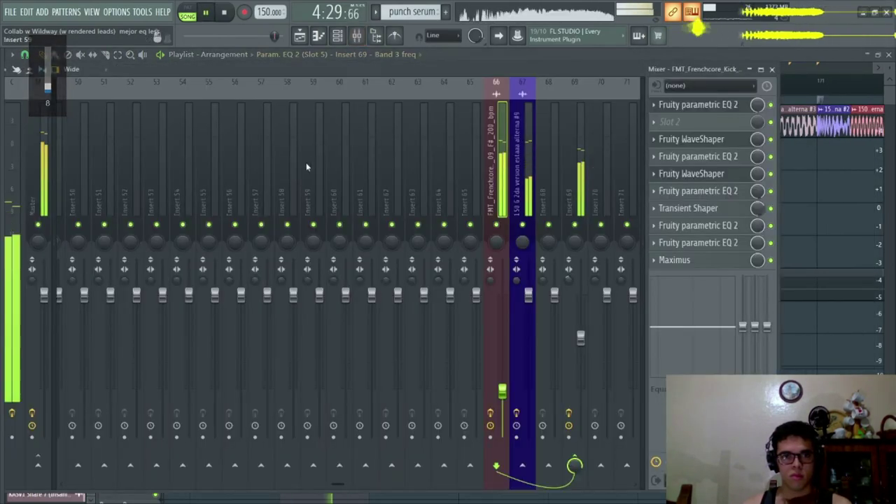
left_click(519, 183)
key("space")
left_click(700, 122)
key("space")
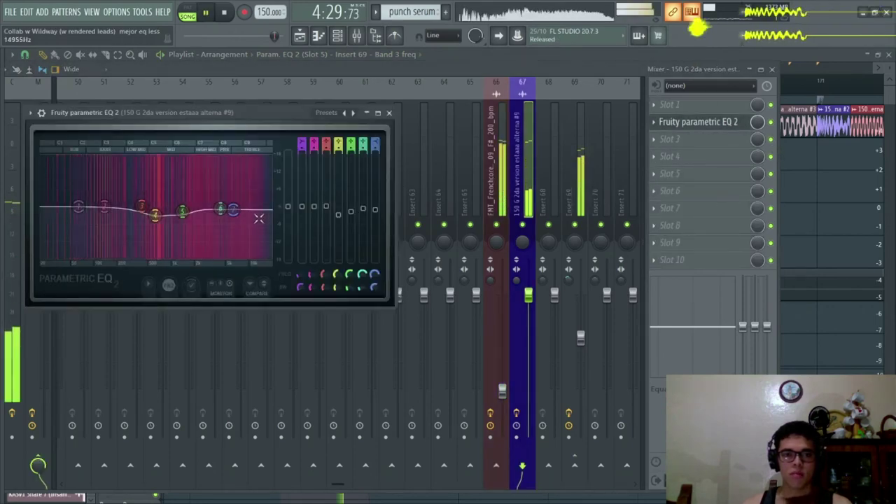
mouse_move(233, 209)
left_mouse_down()
mouse_move(250, 192)
mouse_move(240, 203)
left_mouse_up()
key("Escape")
key("Escape")
key("space")
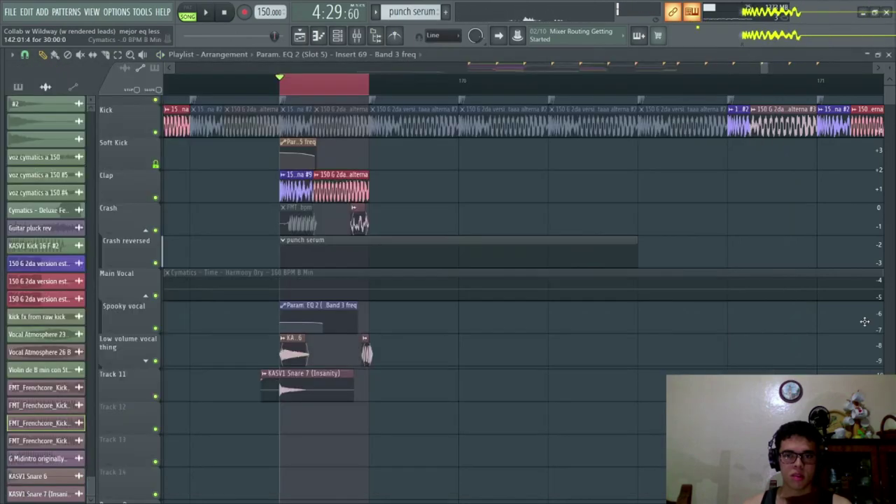
left_click(357, 35)
key("F9")
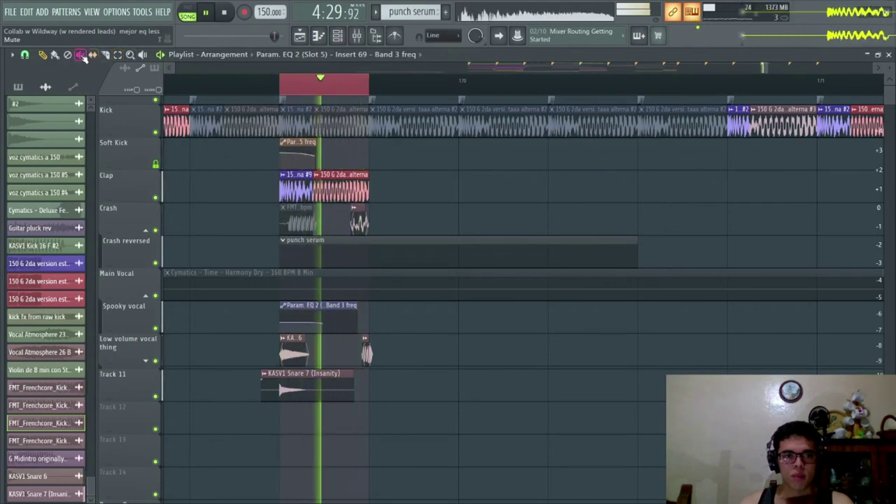
Audition the looped kick with the KASV1 Snare 7 (Insanity) and KASV1 Snare 6 clips muted one at a time, unmuting each again.
key("space")
key("space")
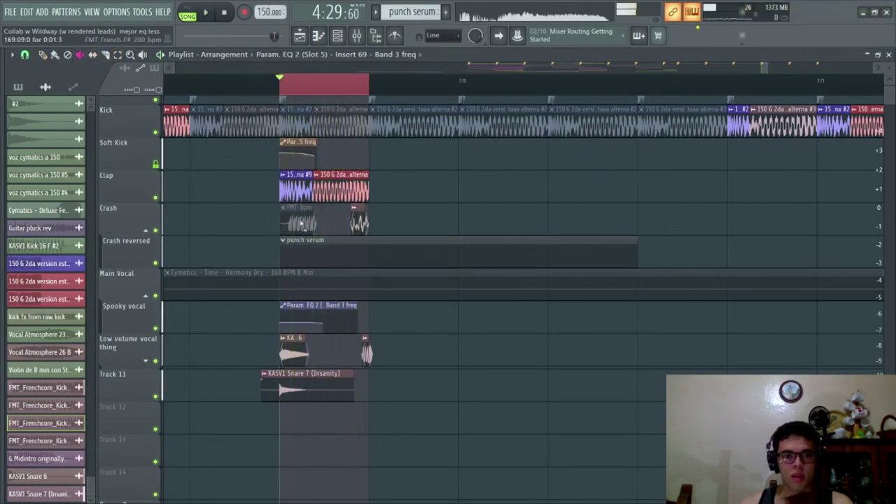
left_click(301, 390)
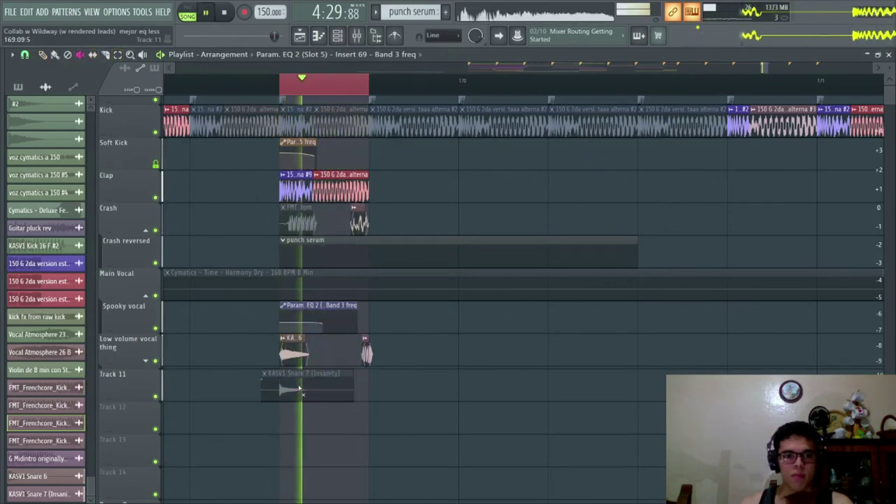
left_click(300, 390)
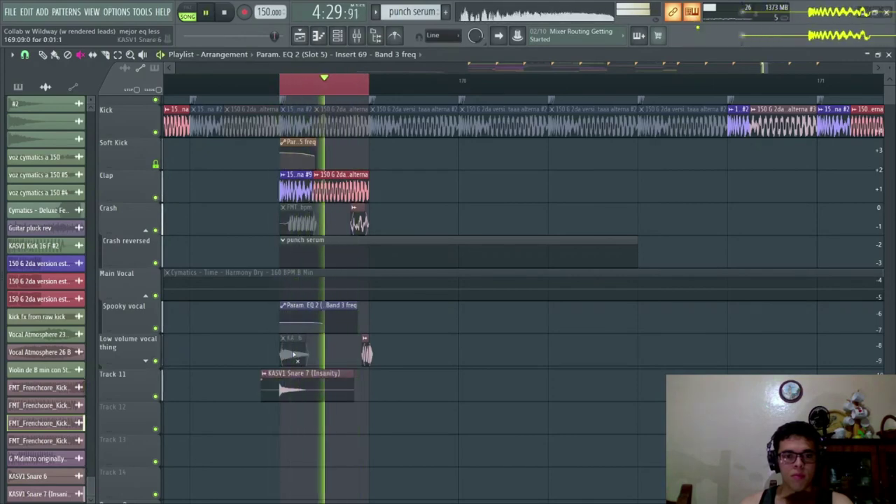
left_click(296, 356)
left_click(296, 356)
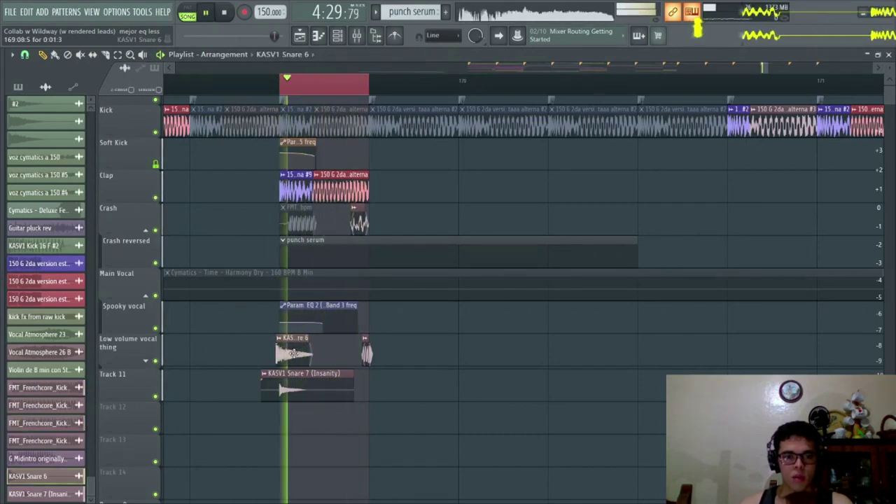
Realign the KASV1 Snare 6 clip with the loop start, extend its length, and set the sample's quick fade out to about 45%.
left_click_drag(298, 352, 301, 352)
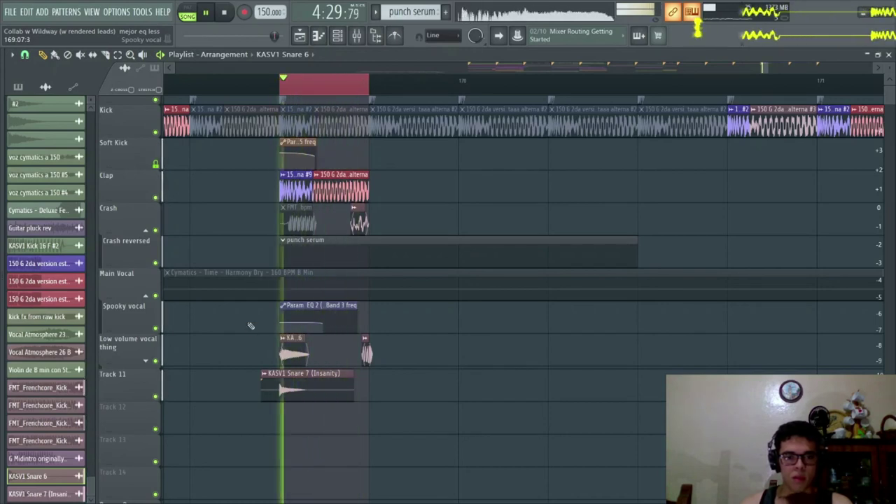
key("space")
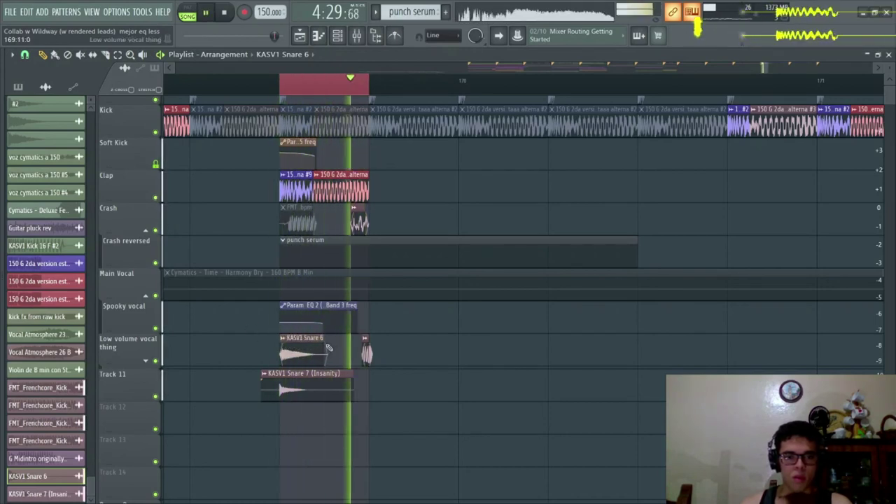
double_click(305, 343)
left_click_drag(283, 287, 284, 274)
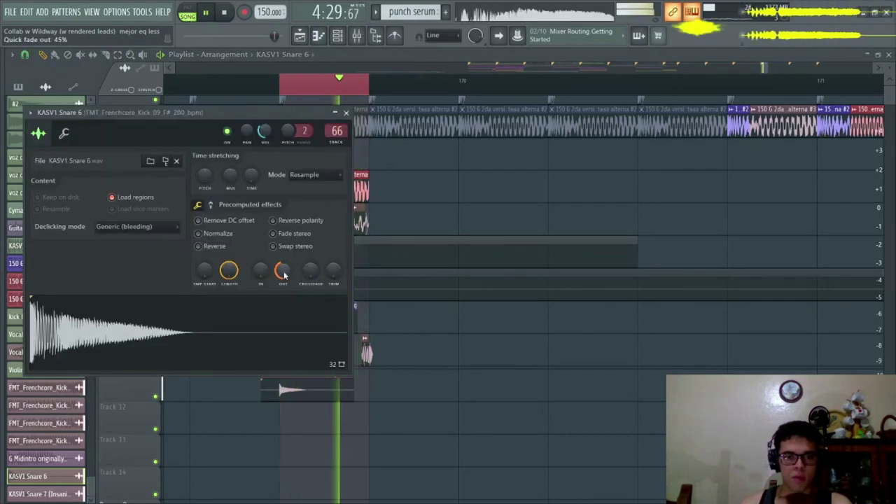
key("Escape")
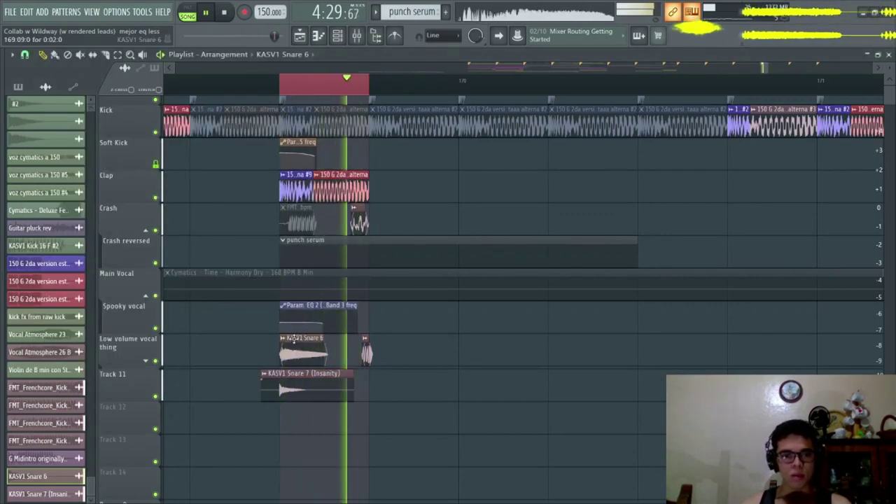
Create a channel volume automation clip for KASV1 Snare 6, reveal it on Track 10, and shape its curve to fall off after the hit.
key("space")
double_click(293, 354)
right_click(266, 129)
left_click(324, 204)
key("Escape")
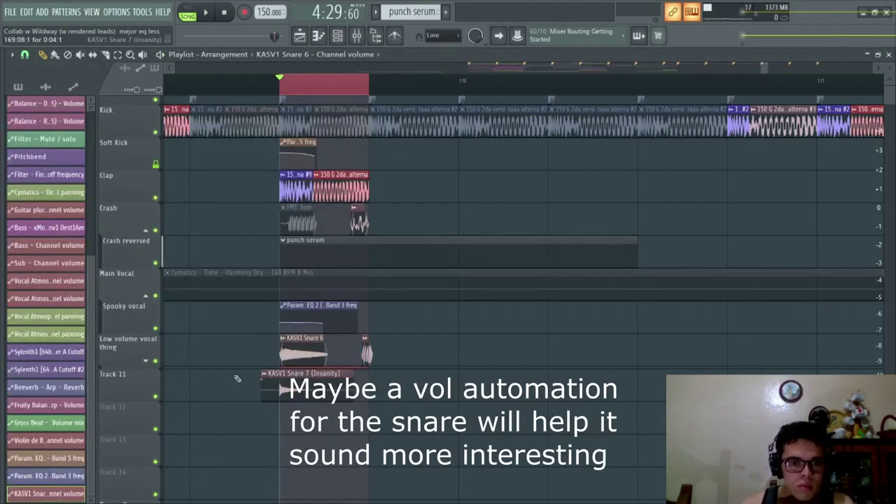
left_click(146, 361)
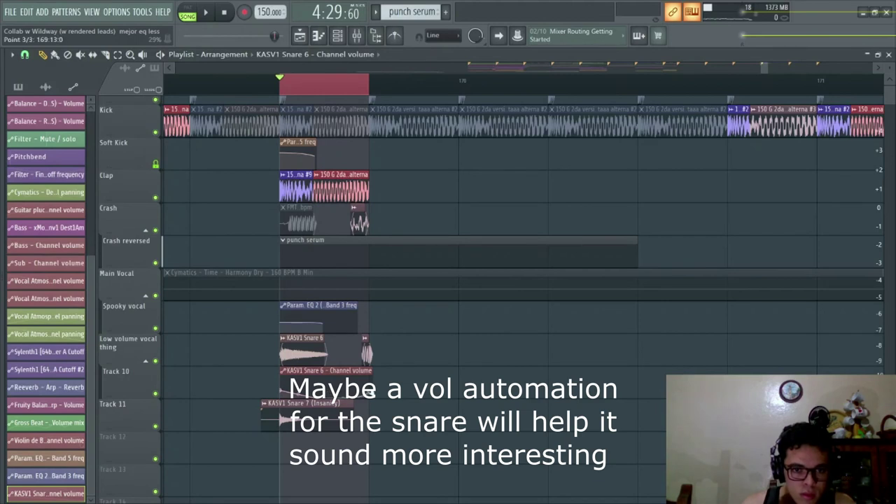
right_click(324, 392)
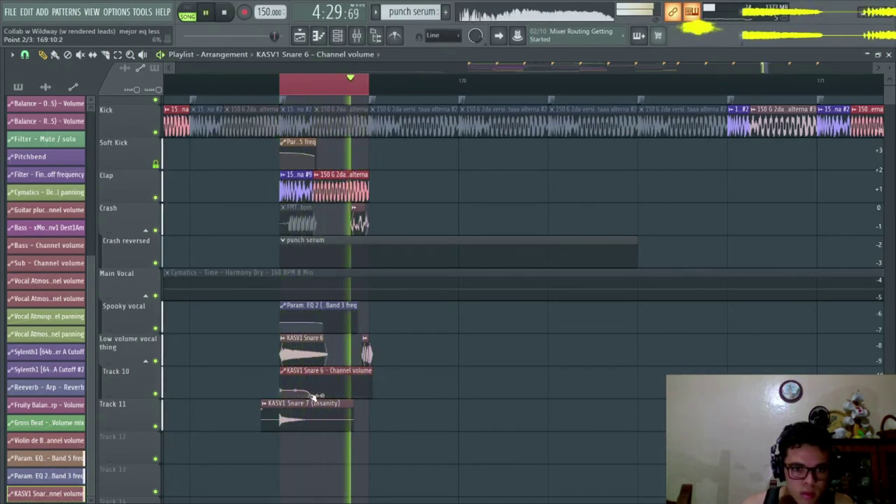
key("space")
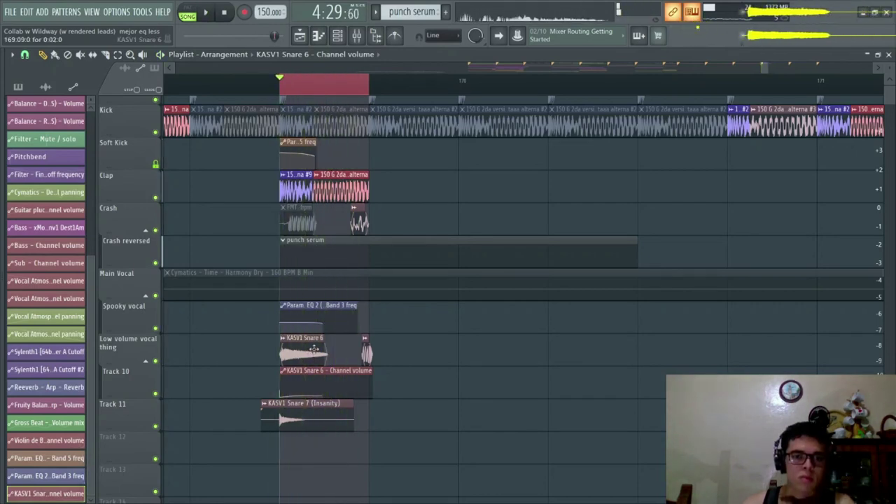
Audition the loop with the KASV1 Snare 6 clip and its volume automation clip removed in turn, undoing each deletion.
right_click(312, 345)
key("space")
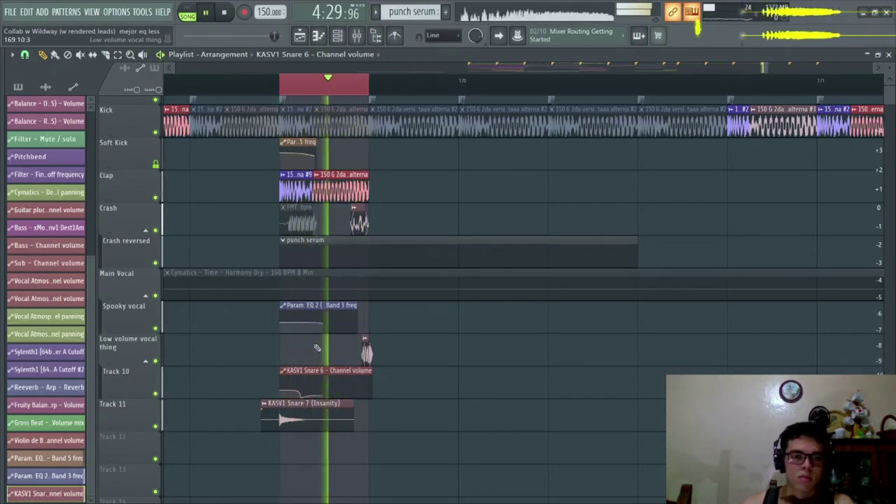
key("ctrl+z")
key("space")
right_click(319, 373)
key("space")
key("ctrl+z")
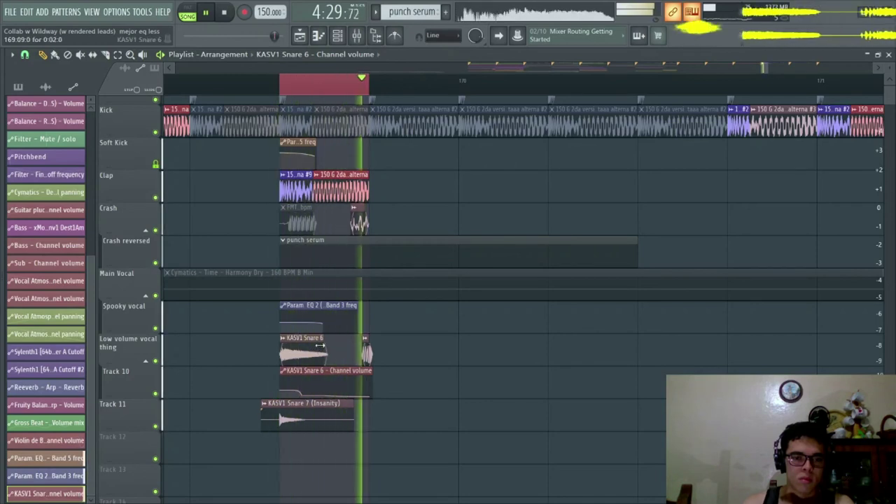
Adjust a point near the tail of the KASV1 Snare 6 channel volume automation curve on Track 10.
right_click(323, 394)
left_click(343, 311)
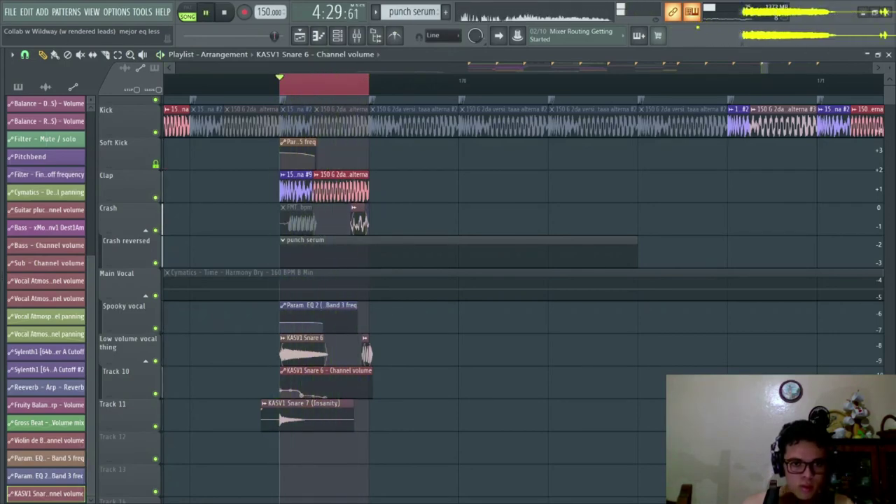
Lower the mixer fader of insert 66 slightly and try insert 69 at about 75% volume while the loop plays.
key("F9")
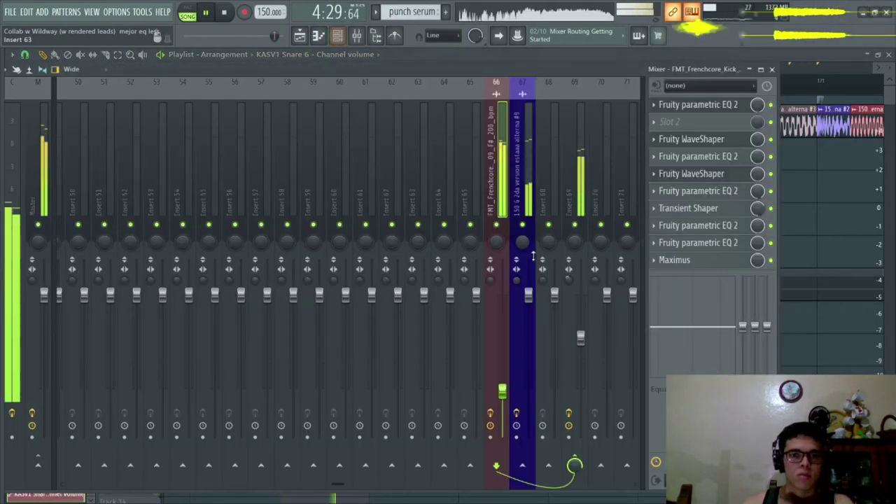
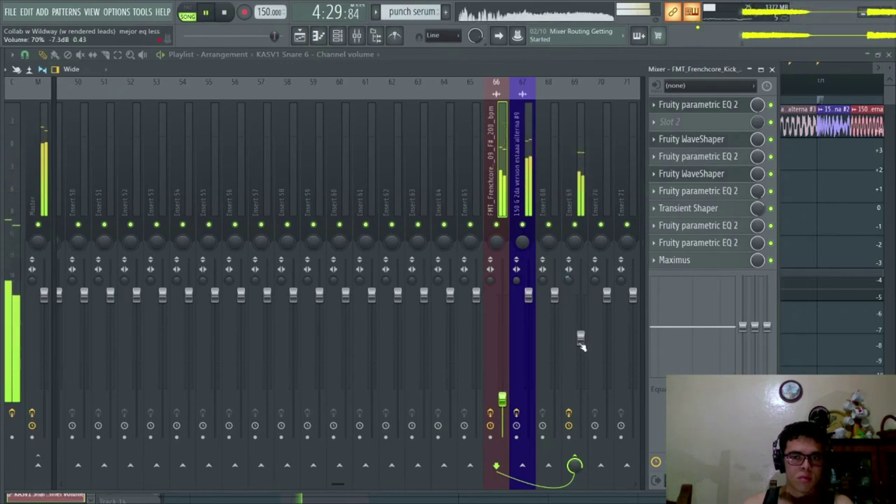
left_click_drag(580, 337, 580, 312)
key("space")
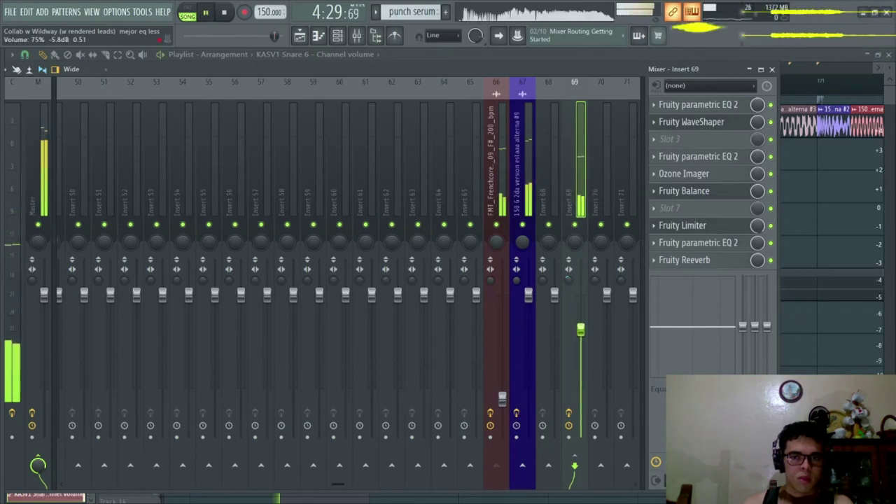
Open the SPAN analyzer on the master track and place its window clear of the insert 69 fader.
left_click(46, 172)
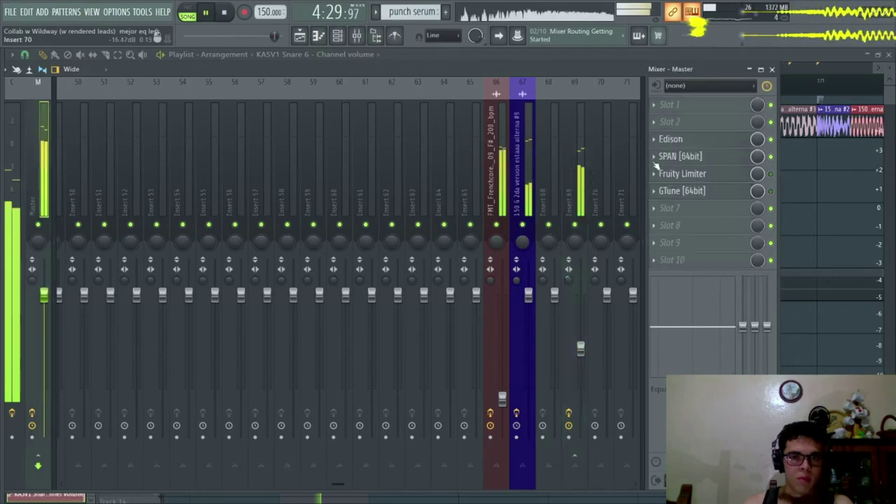
left_click(697, 157)
left_click_drag(654, 306, 403, 259)
Raise the fader of insert 69 slightly while watching the spectrum, and return to the playlist.
left_click(578, 149)
key("space")
left_click(573, 183)
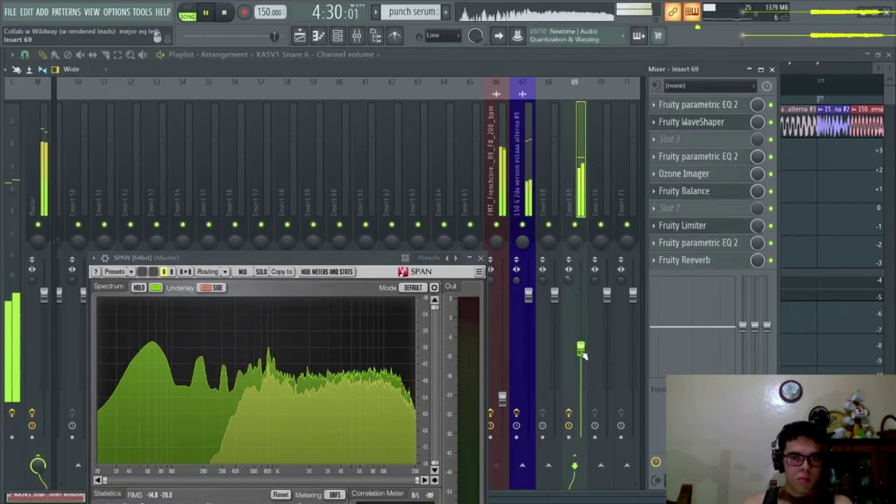
left_click_drag(580, 346, 580, 341)
key("F9")
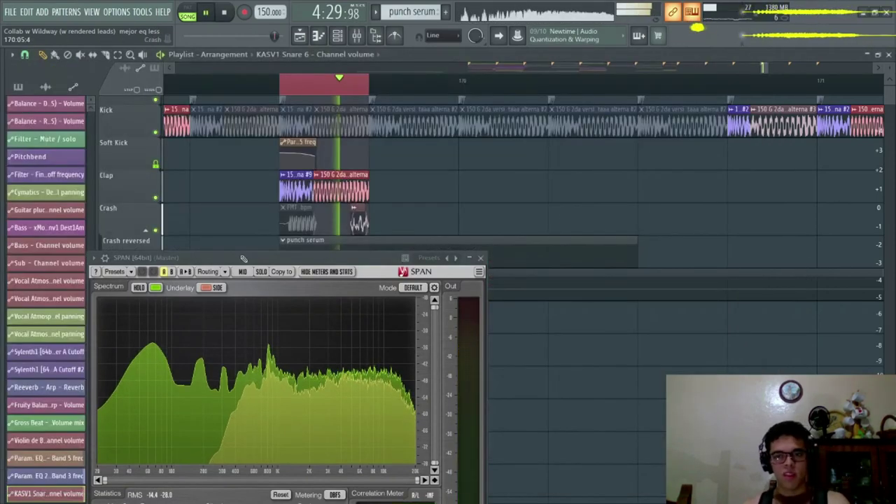
Preview several KASV1 reference kicks from the Kicks folder in the browser and compare their spectrum in SPAN with the looped kick.
mouse_move(18, 279)
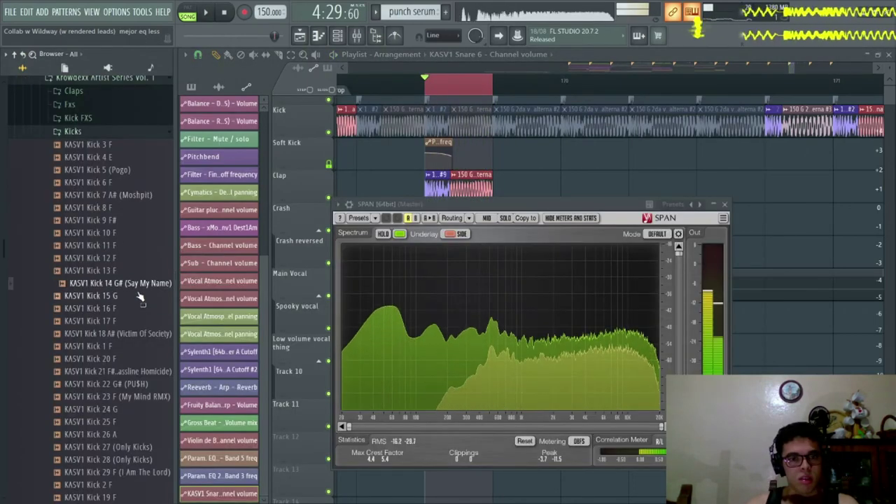
left_click(133, 335)
left_click(126, 384)
left_click(123, 372)
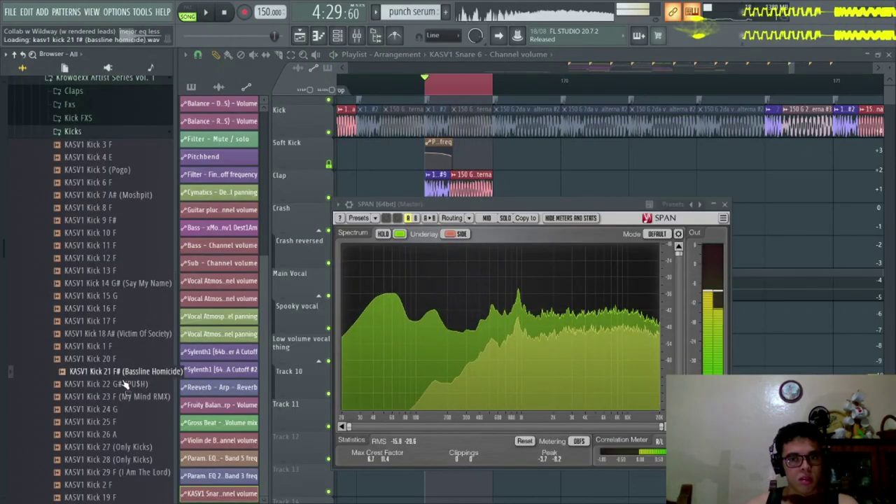
left_click(122, 381)
left_click(121, 373)
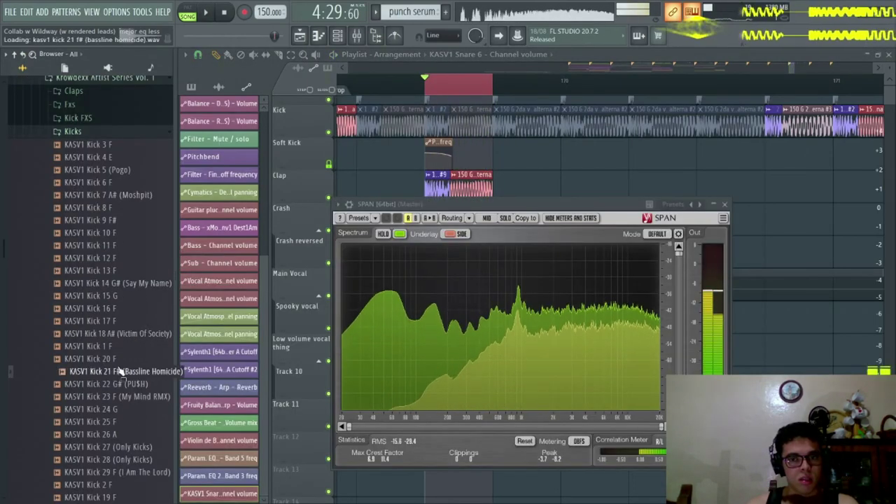
left_click(125, 409)
left_click(132, 397)
left_click(135, 435)
left_click(139, 460)
left_click(144, 472)
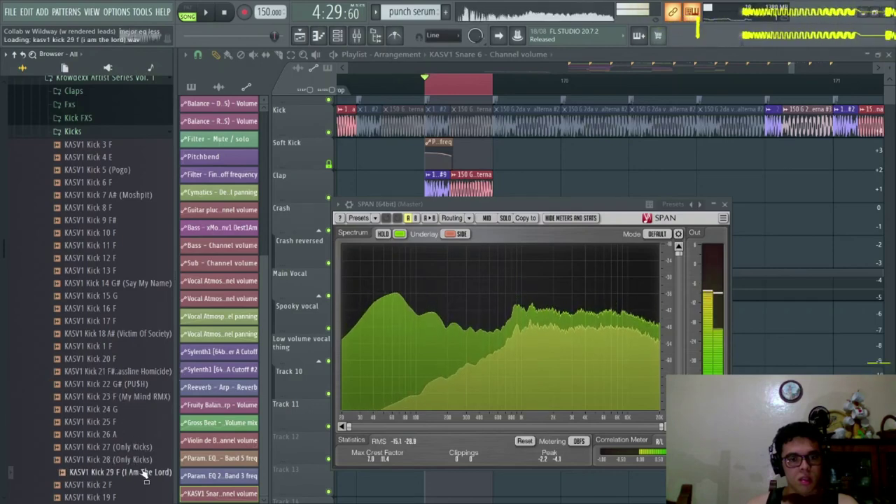
left_click(143, 447)
left_click(130, 282)
left_click(128, 245)
left_click(129, 257)
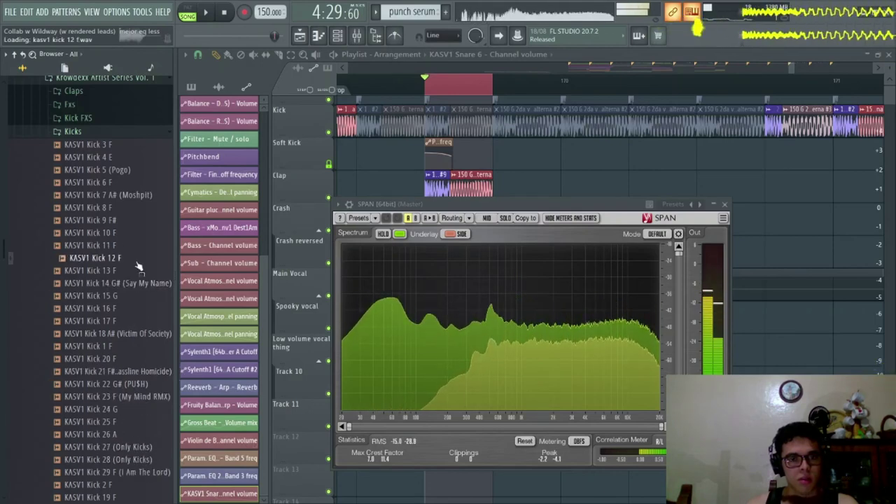
left_click(130, 233)
key("space")
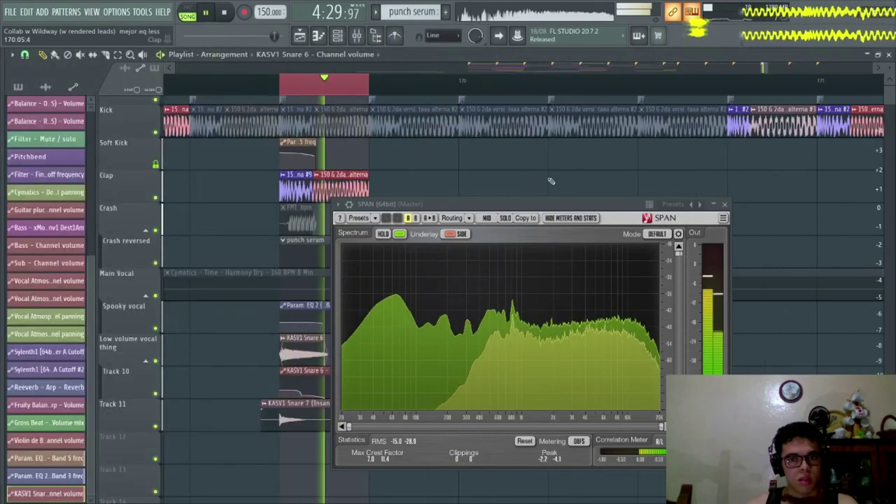
key("XF86AudioLowerVolume")
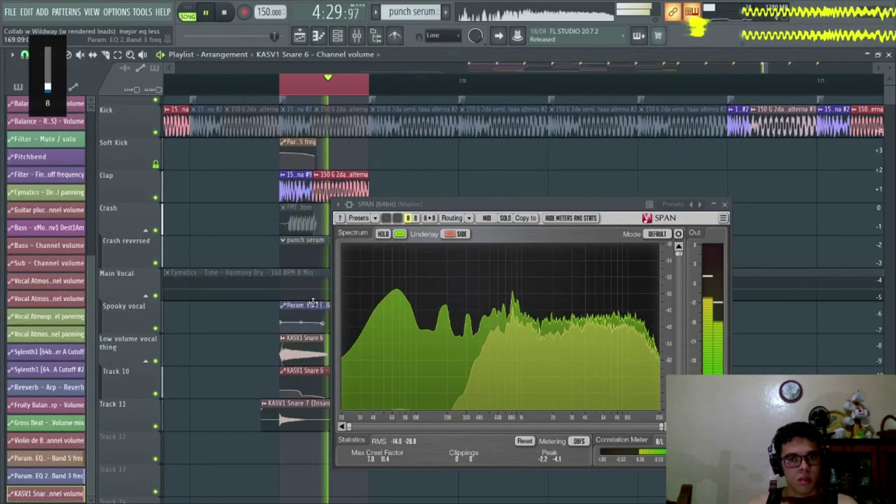
Check the KASV1 Snare 6 channel settings, save the project, and close the channel window.
double_click(302, 353)
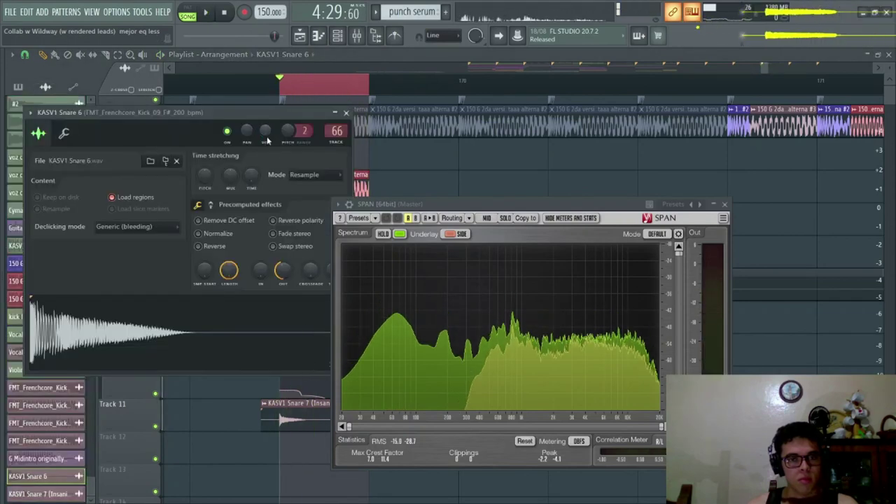
key("space")
key("ctrl+s")
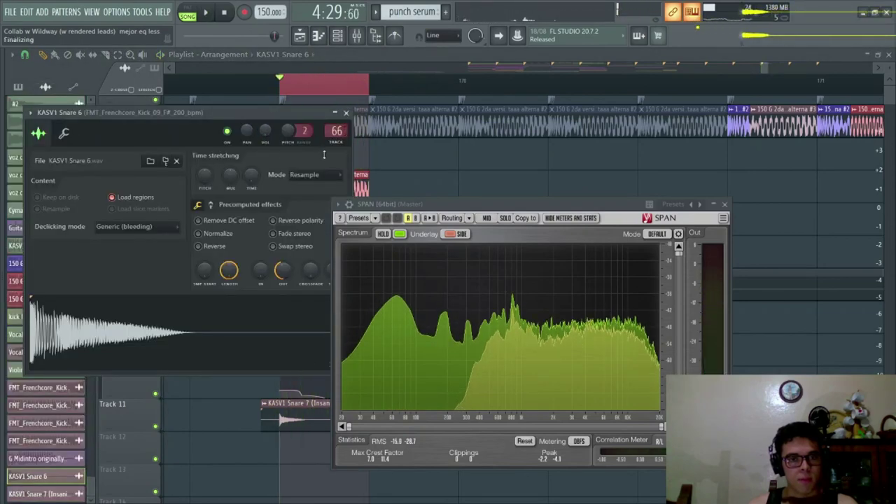
key("Escape")
Bring up the mixer, close the SPAN analyzer, and select insert 69 to display its effects chain.
left_click(356, 35)
key("space")
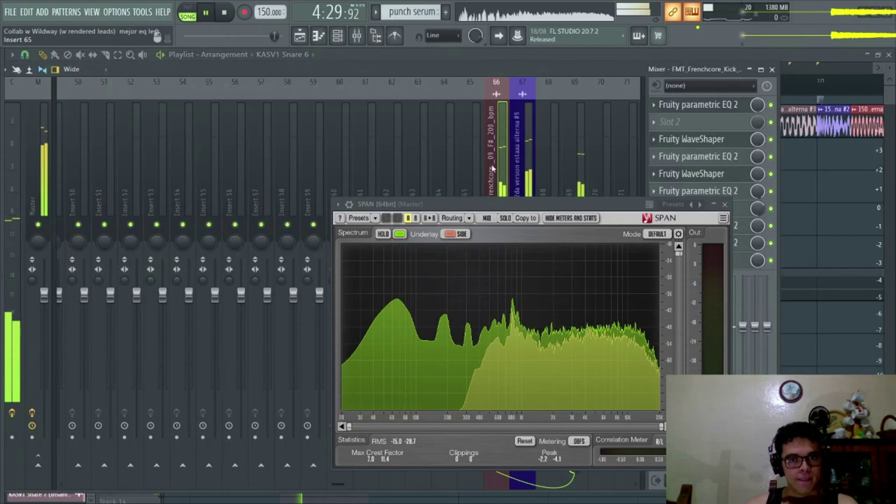
left_click(560, 207)
key("Escape")
left_click(523, 192)
left_click(579, 188)
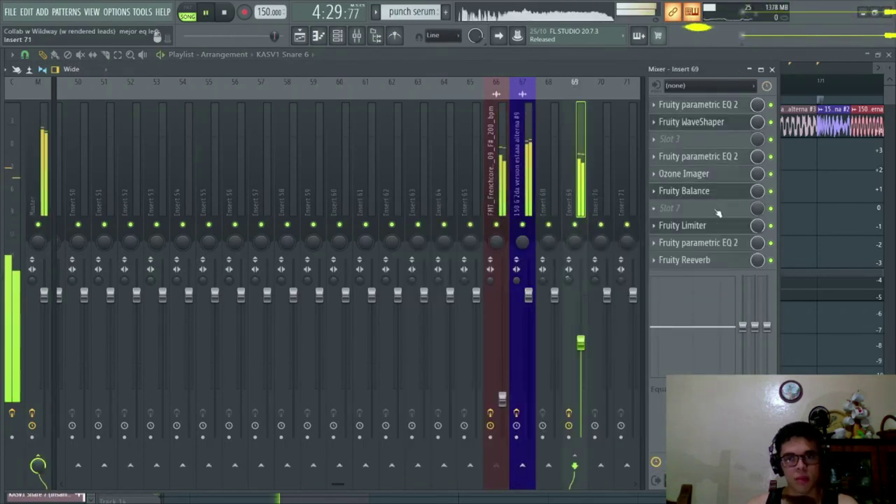
Open the Fruity parametric EQ 2 in slot 9 of insert 69 and set the Band 2 level to 0.0 dB.
key("space")
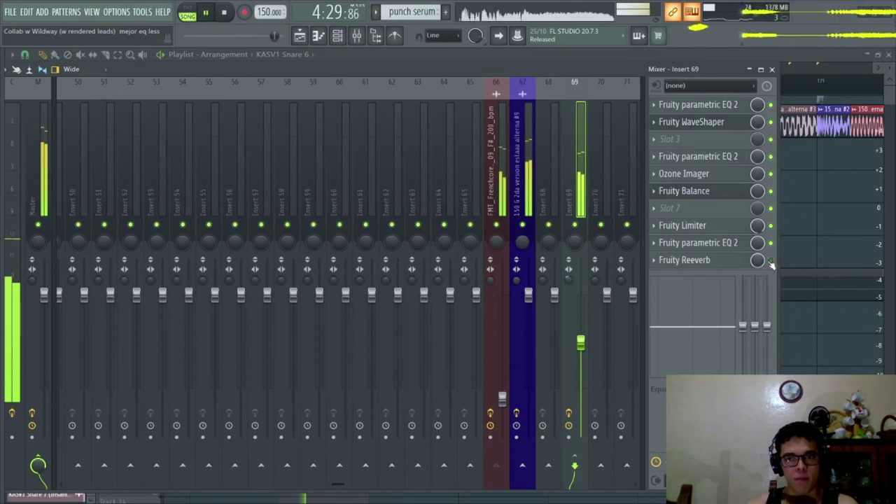
left_click(728, 244)
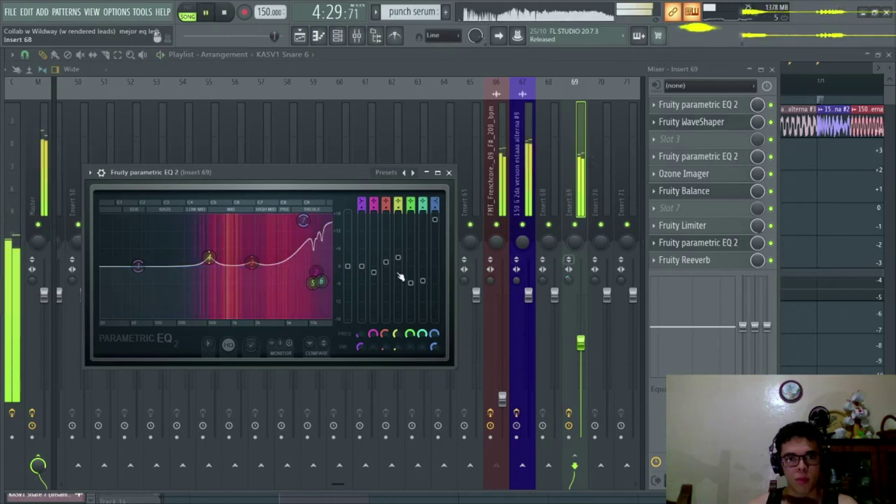
key("space")
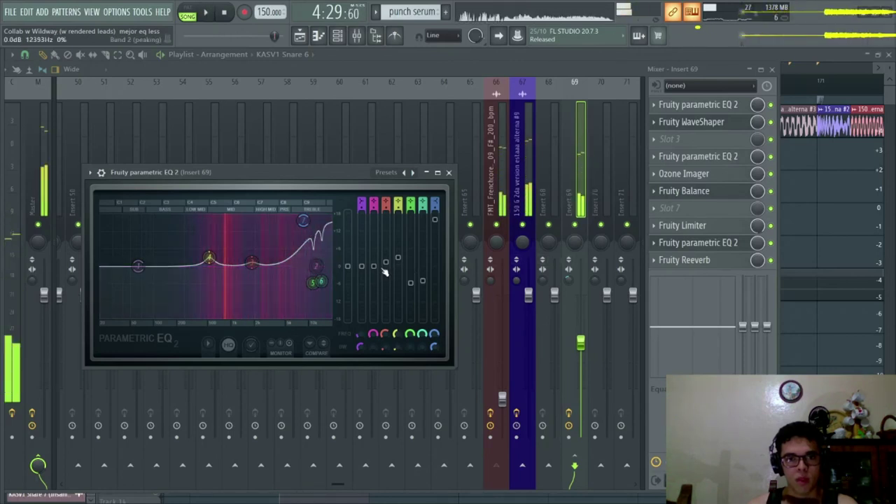
Lower the Band 7 high shelf and ease the Band 5 and 6 cuts in insert 69's slot 9 EQ, and return to the playlist.
key("space")
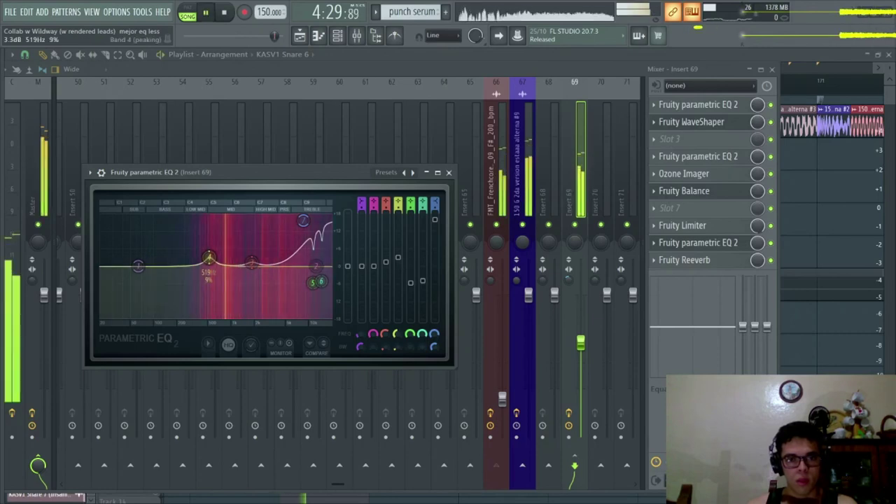
left_click_drag(411, 283, 423, 272)
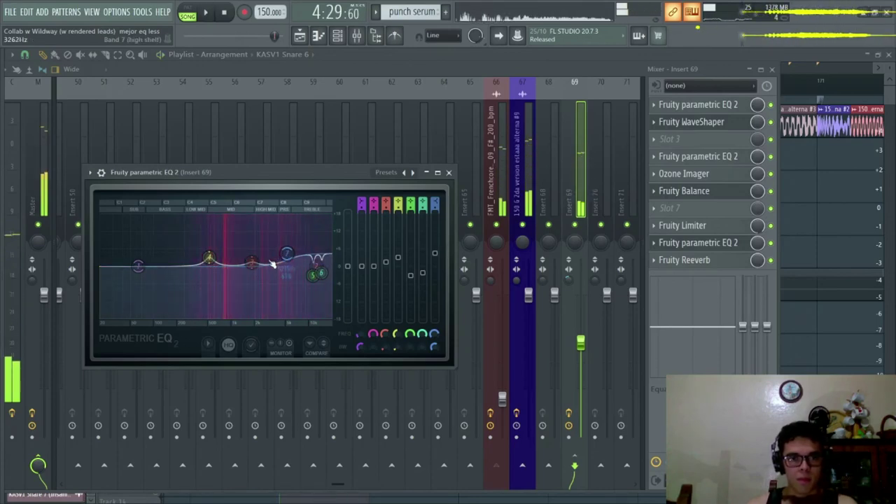
key("Escape")
key("Escape")
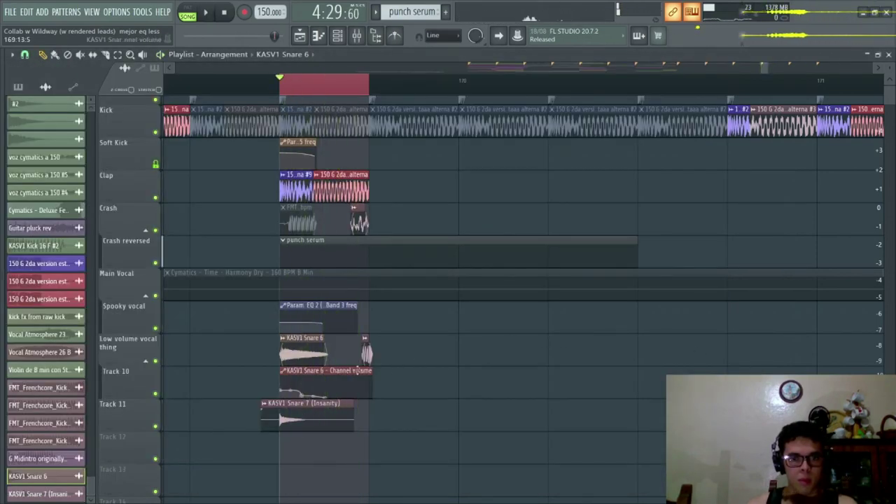
Shorten the first KASV1 Snare 6 clip to roughly the length of the blue kick clip on the Clap track and audition the loop.
key("space")
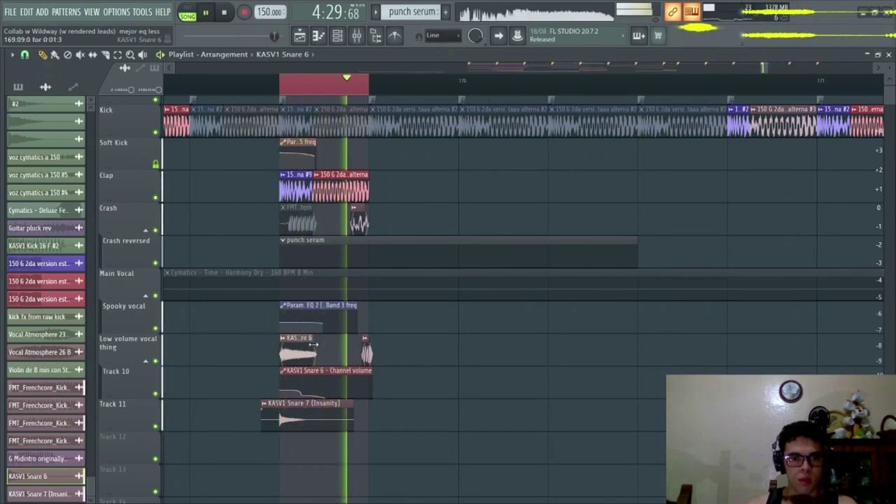
left_click_drag(312, 344, 313, 368)
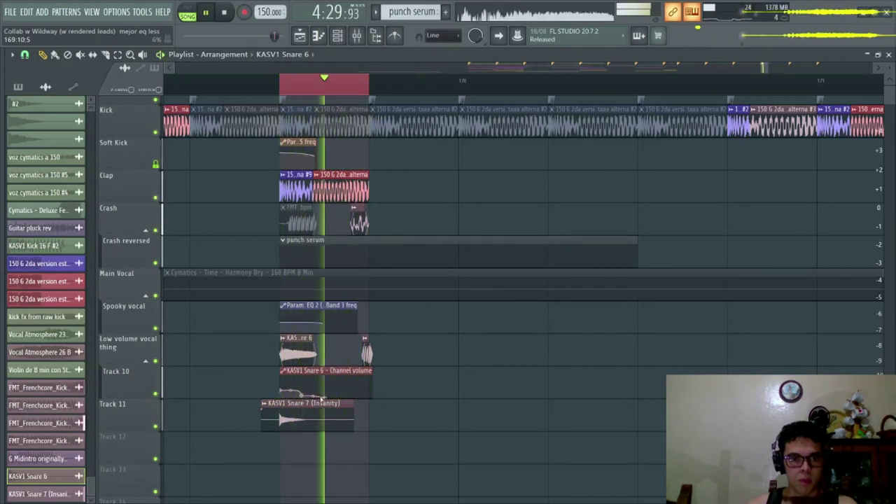
key("space")
key("space")
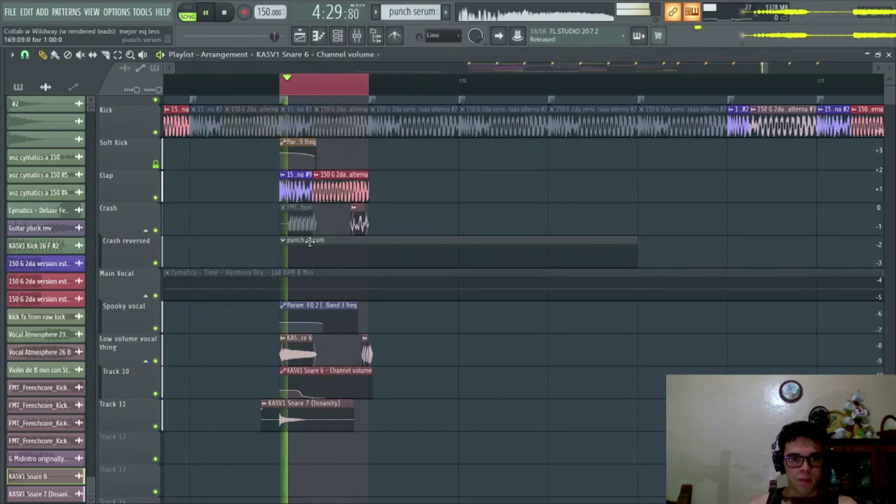
mouse_move(290, 189)
left_mouse_down()
mouse_move(293, 371)
mouse_move(294, 186)
left_mouse_up()
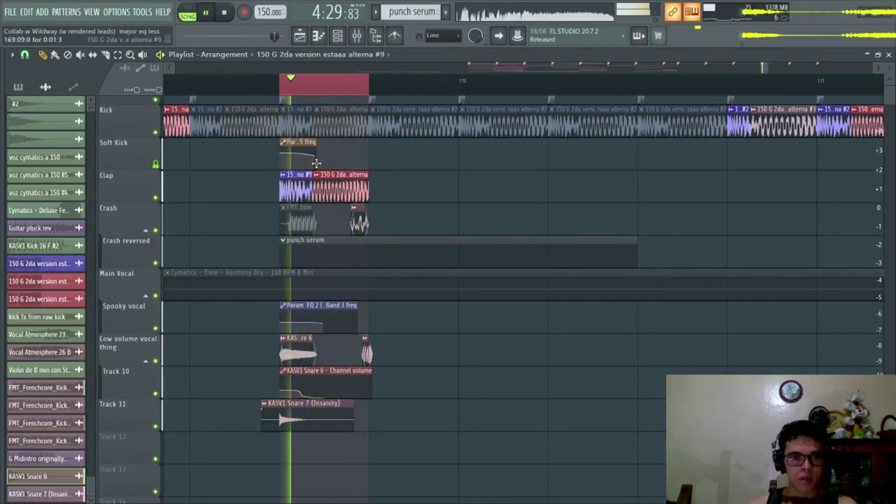
Change the declicking mode of KASV1 Snare 7 (Insanity) and trim its Track 11 clip to end just before the blue kick clip does.
key("space")
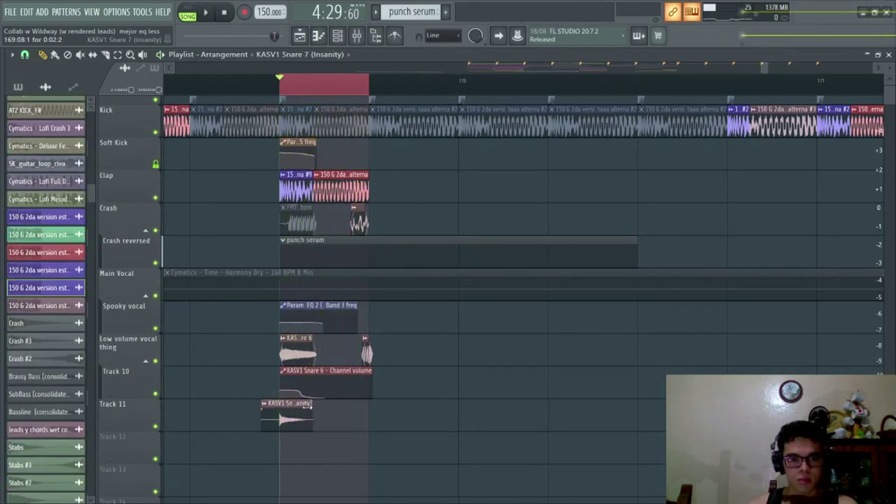
double_click(286, 414)
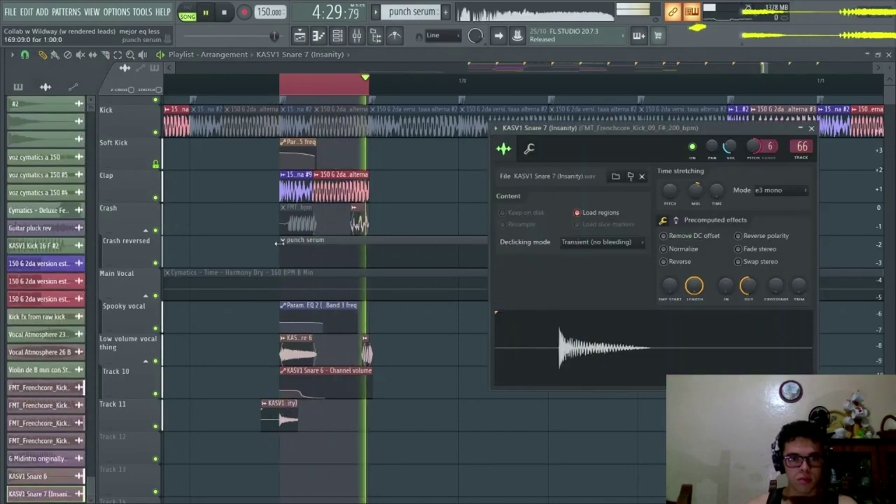
left_click(594, 244)
left_click(594, 286)
key("Escape")
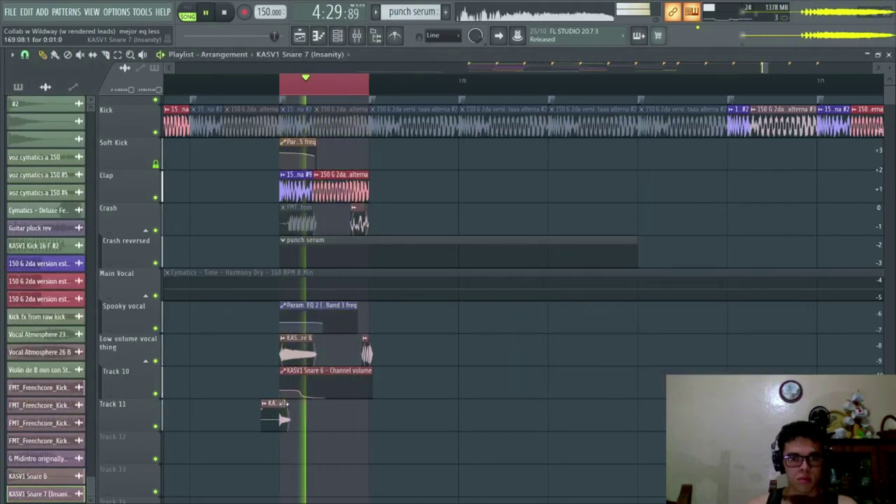
left_click_drag(283, 404, 304, 405)
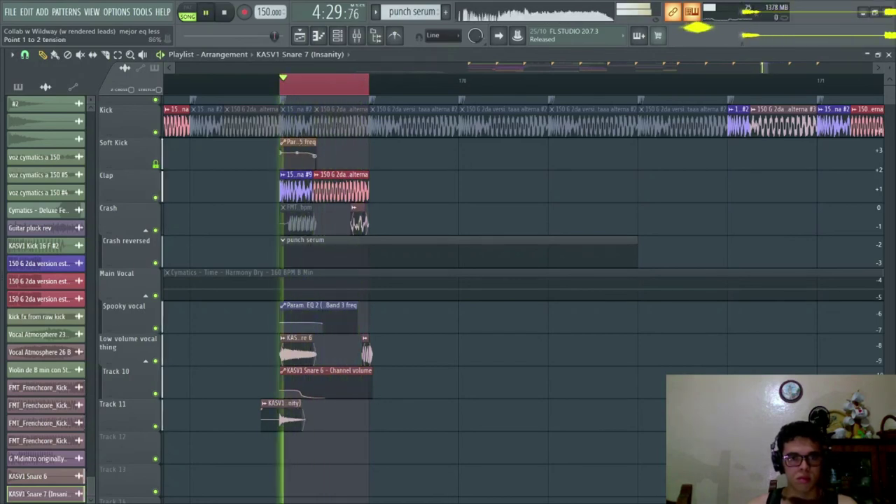
Adjust the curve tension of the Param. EQ 2 Band 5 freq automation clip on the Soft Kick track while auditioning the loop.
key("space")
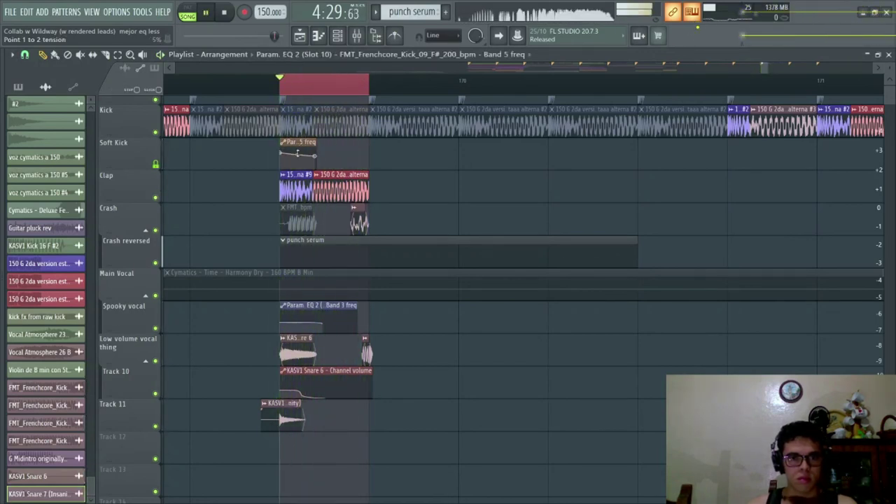
key("space")
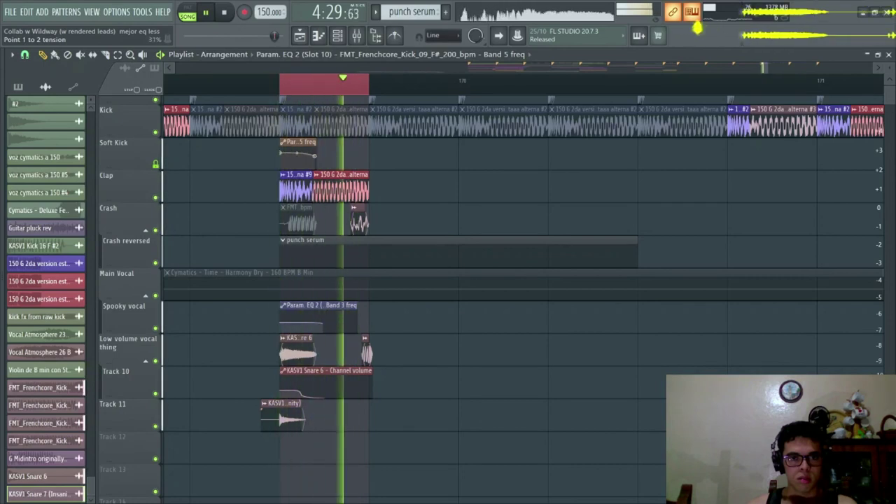
key("space")
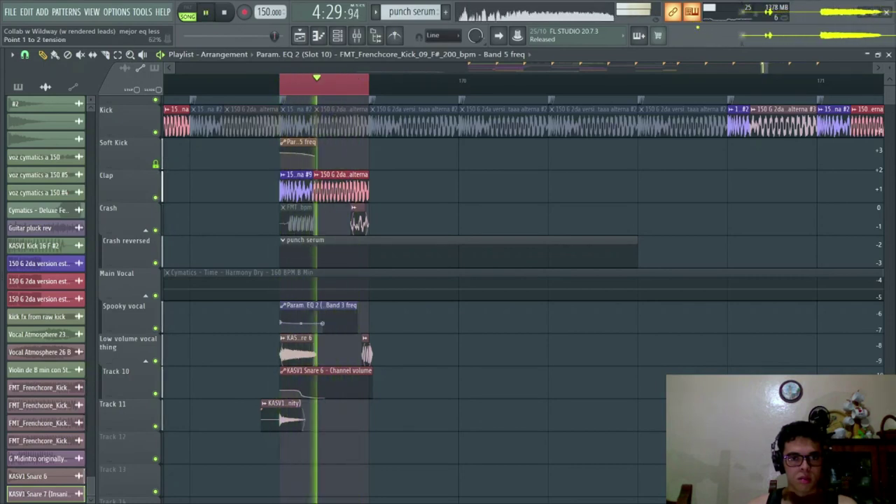
Bring up the mixer and inspect the slot 8 EQ on insert 66, the slot 2 EQ on insert 67 and insert 69's effects chain.
left_click(356, 36)
left_click(693, 226)
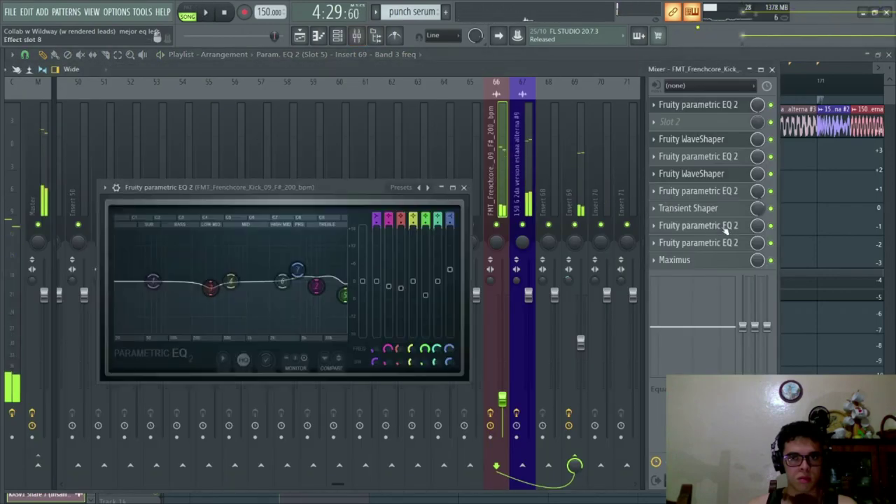
key("Escape")
left_click(529, 156)
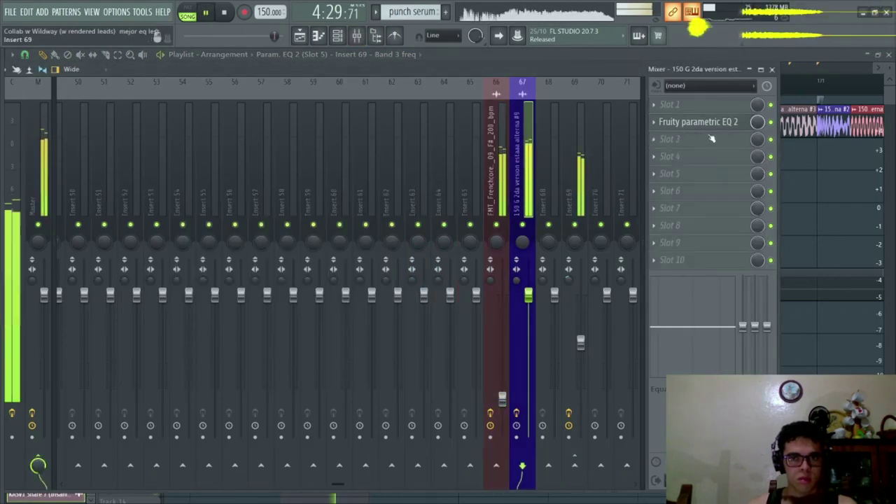
left_click(714, 125)
left_click(582, 165)
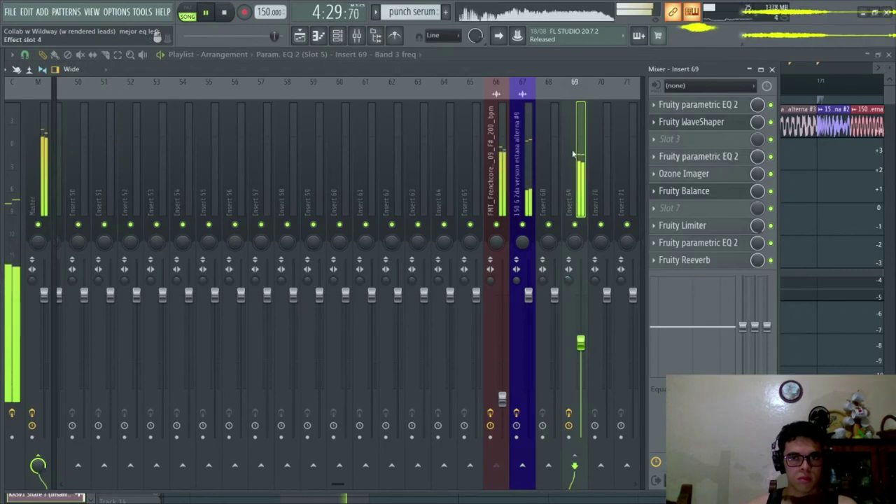
In insert 67's parametric EQ, move Band 5 to about 2.3 kHz and set Band 4 to about -2 dB at 1015 Hz with 19% bandwidth.
left_click(528, 168)
left_click(706, 126)
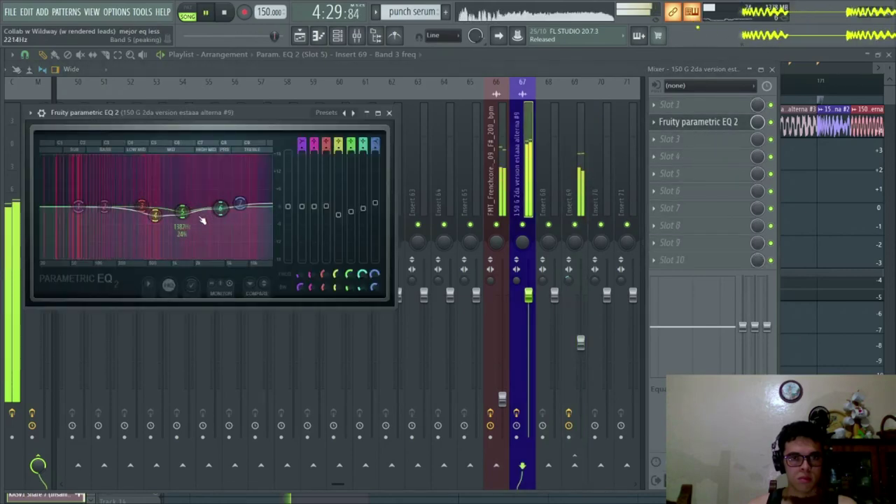
left_click_drag(195, 224, 198, 224)
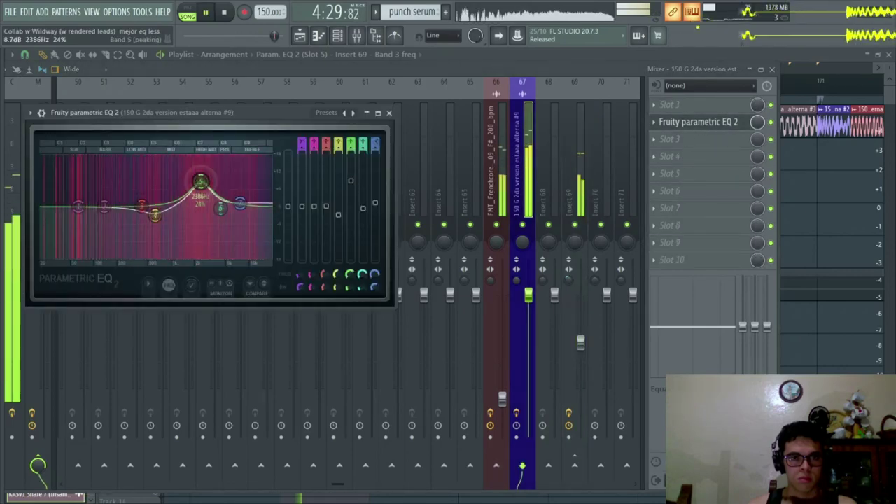
mouse_move(240, 203)
left_mouse_down()
mouse_move(240, 222)
mouse_move(230, 211)
mouse_move(240, 204)
left_mouse_up()
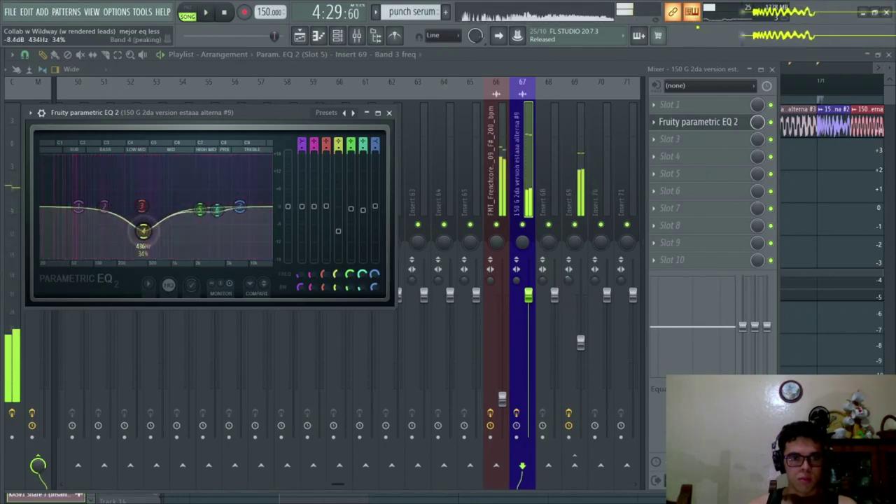
left_click_drag(143, 231, 168, 219)
scroll(171, 226, "up", 1)
key("space")
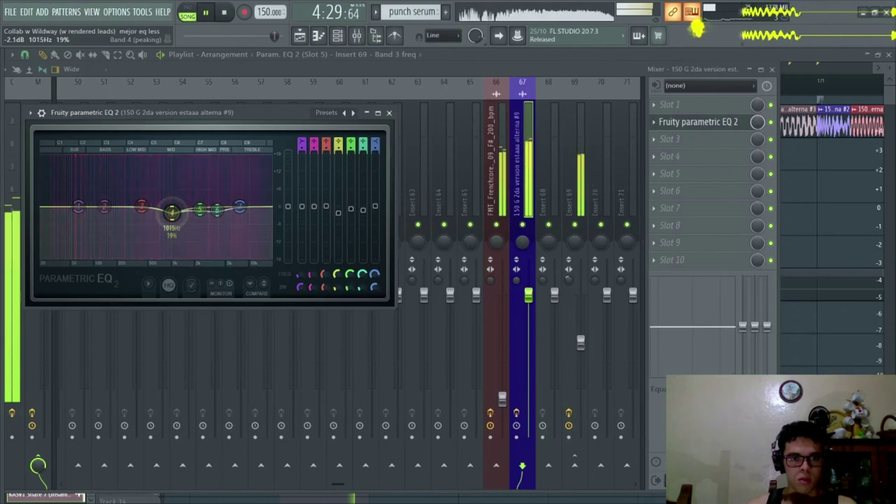
Check insert 66's effects chain and the slot 9 EQ on insert 69 during playback.
left_click(509, 174)
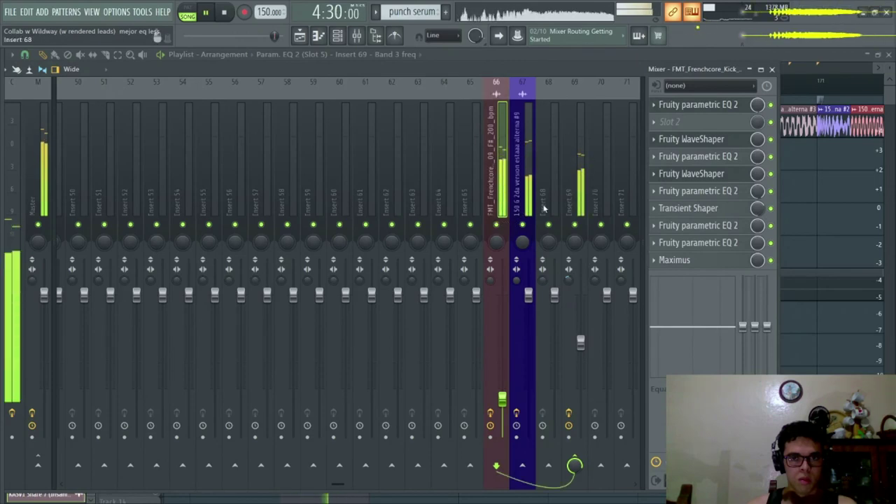
left_click(581, 200)
left_click(725, 244)
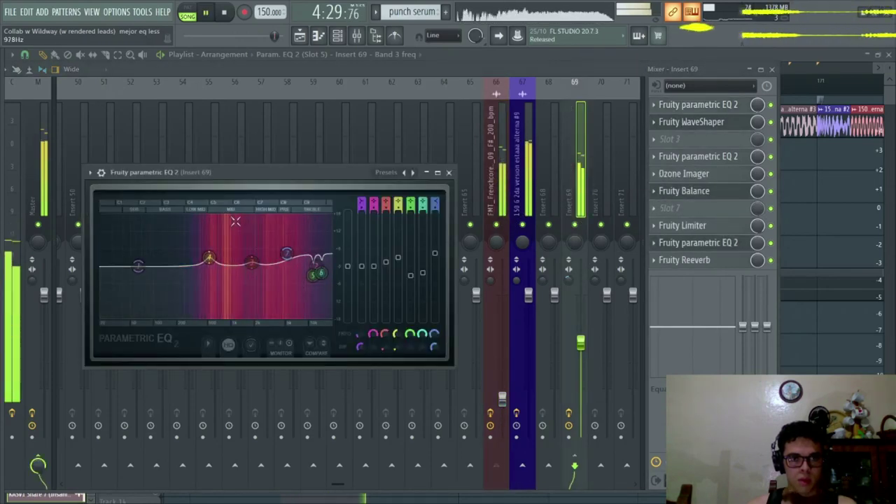
key("Escape")
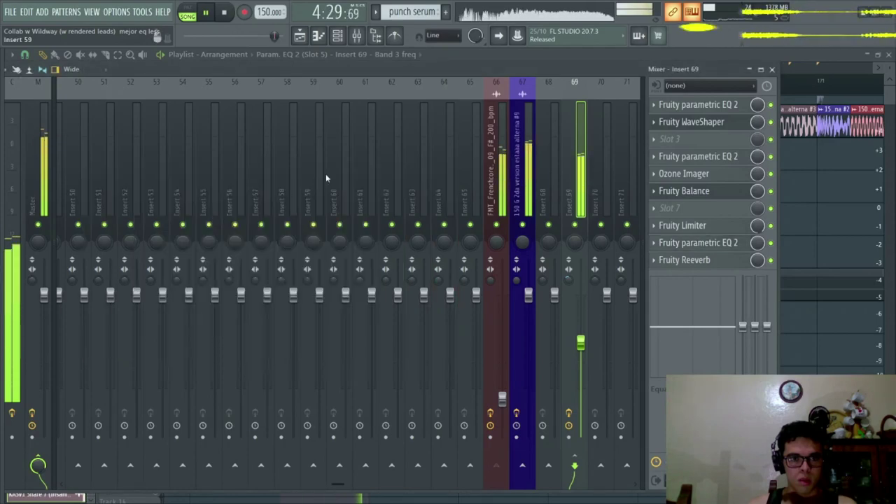
Set Band 4 of insert 67's parametric EQ to about -2.6 dB at 930 Hz and close the EQ.
left_click(530, 181)
left_click(689, 121)
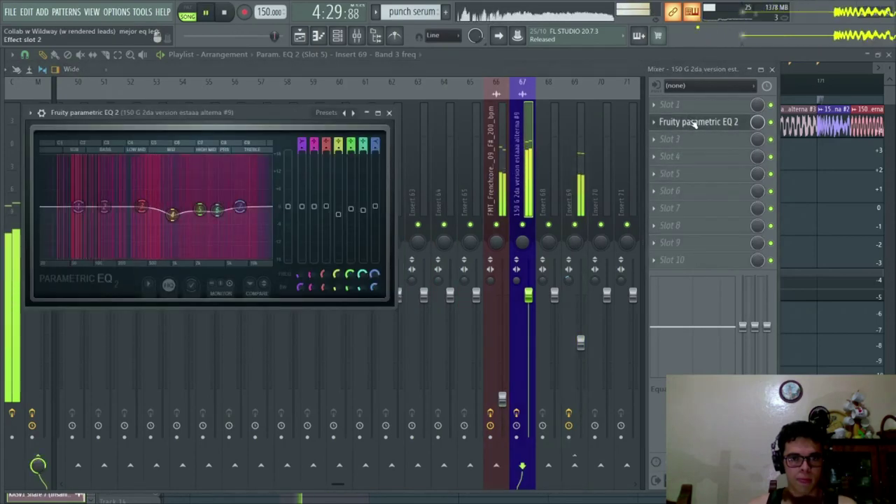
left_click_drag(163, 214, 170, 212)
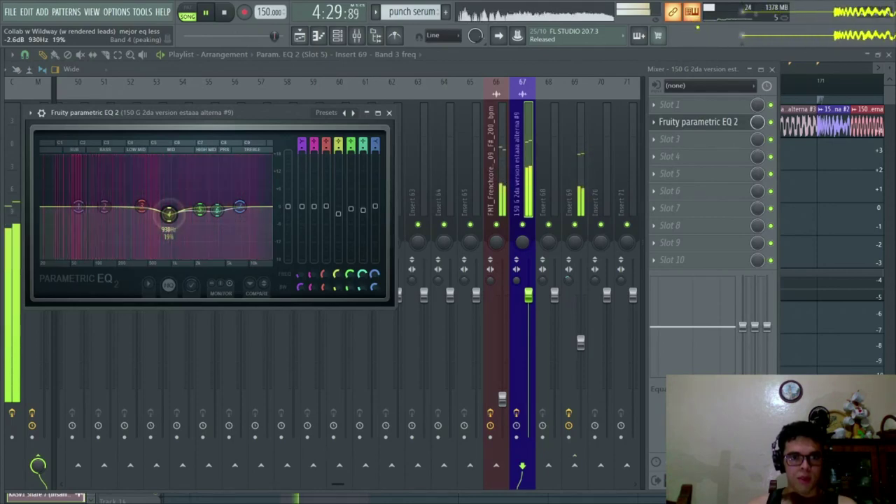
key("space")
left_click(389, 113)
key("space")
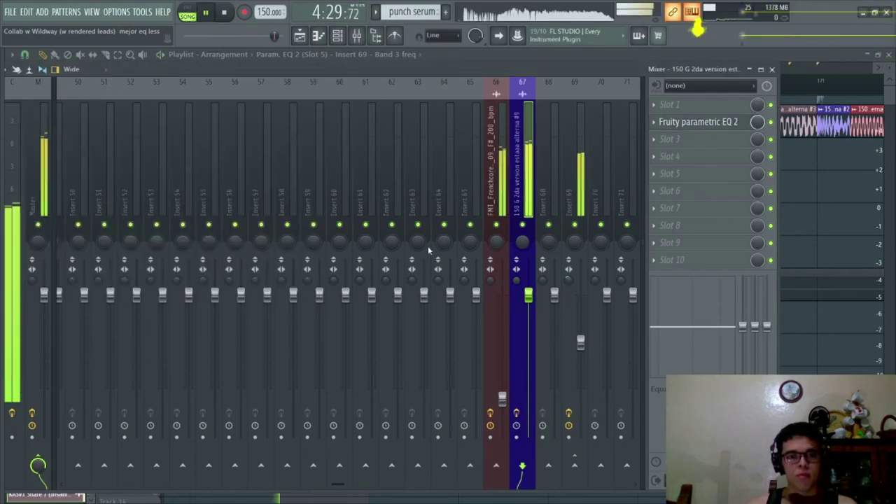
Return to the playlist, delete the blue 150 G 2da version estaaa alterna #9 clip on the Clap track, and place it back.
key("F9")
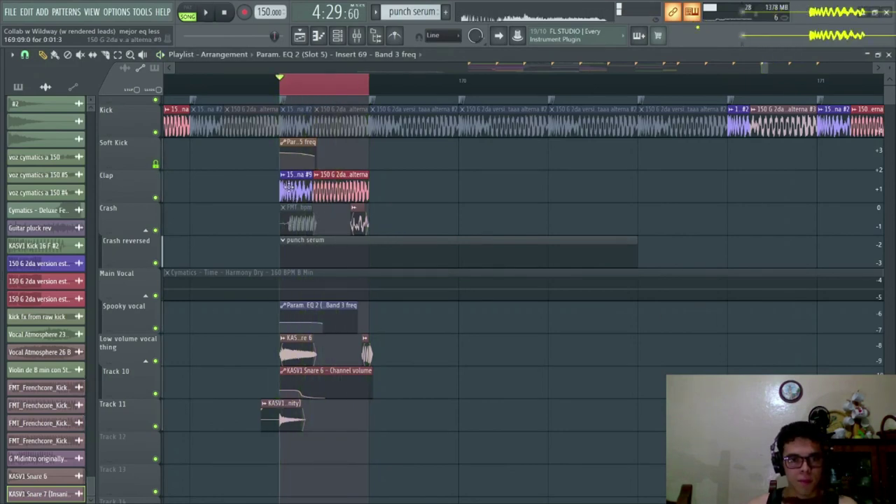
right_click(292, 190)
left_click(292, 191)
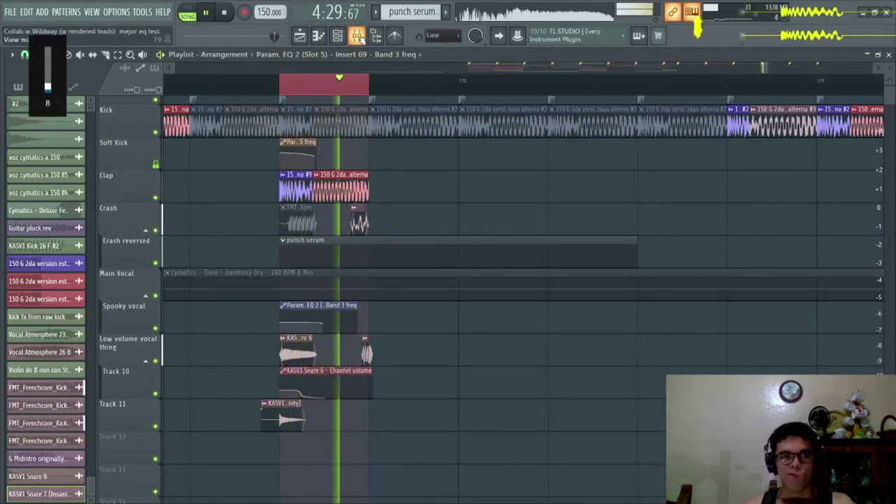
Bring up the mixer, switch to OBS to check the desktop audio level, and return to FL Studio.
left_click(357, 37)
key("alt+Tab")
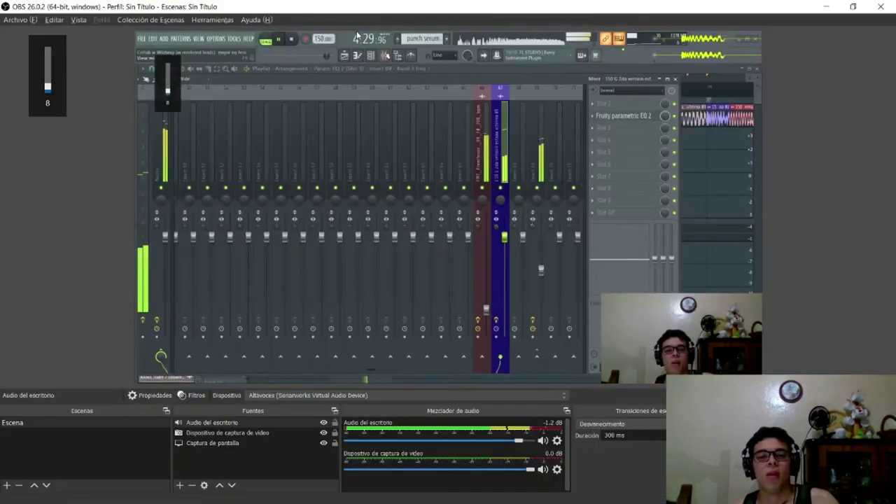
key("alt+Tab")
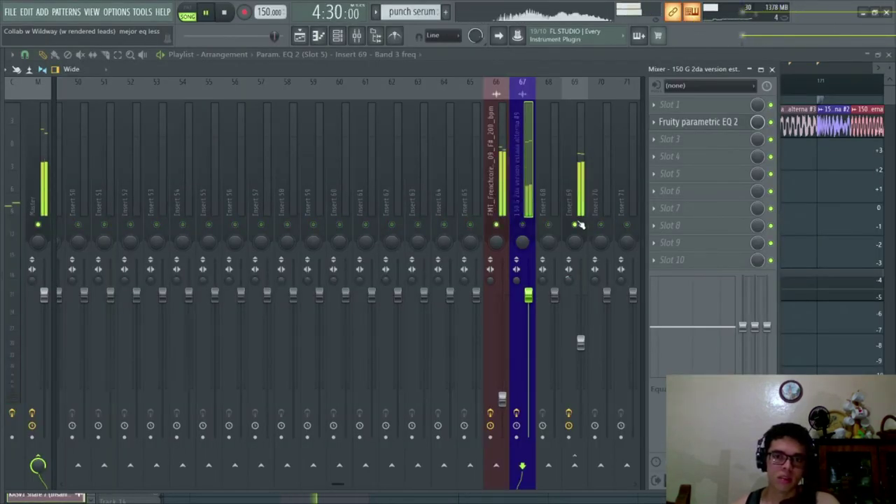
Open the slot 1 EQ on insert 69, try a lower Band 1 low-cut frequency, and undo the change.
left_click(575, 162)
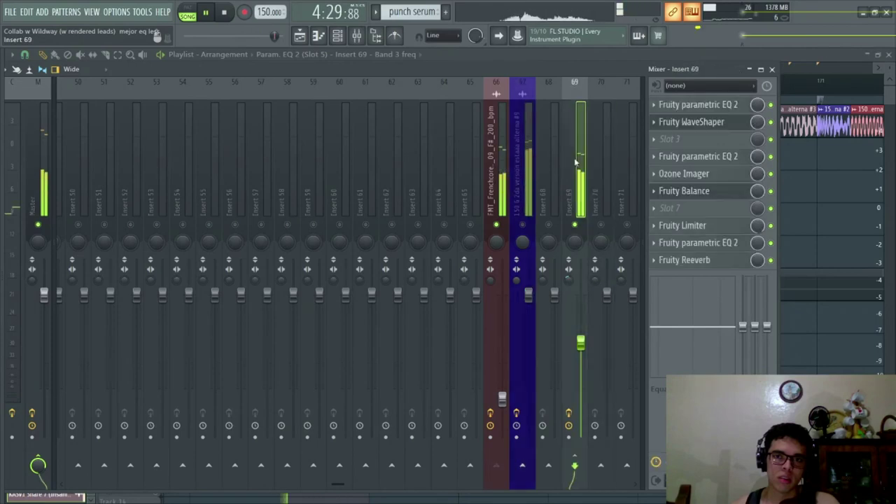
left_click(709, 107)
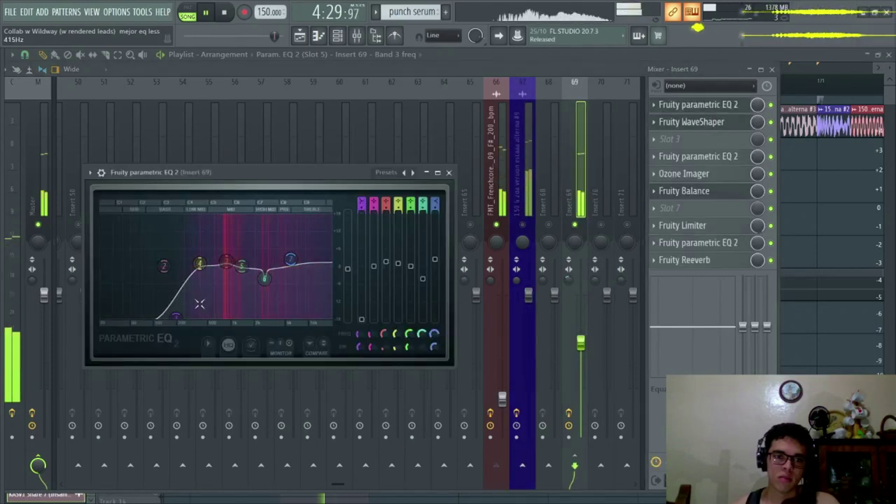
left_click_drag(176, 318, 164, 317)
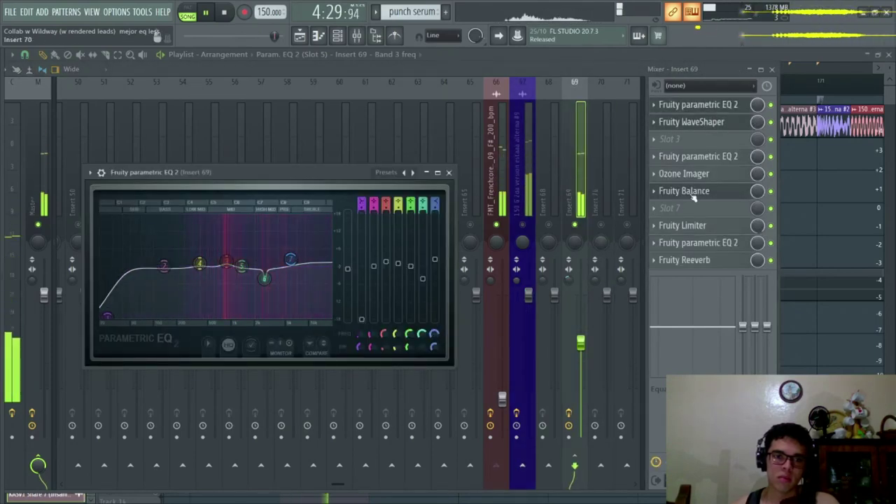
key("ctrl+z")
In the slot 4 EQ on insert 69, lower the gain of Band 3 to a slight boost around 337 Hz.
left_click(734, 157)
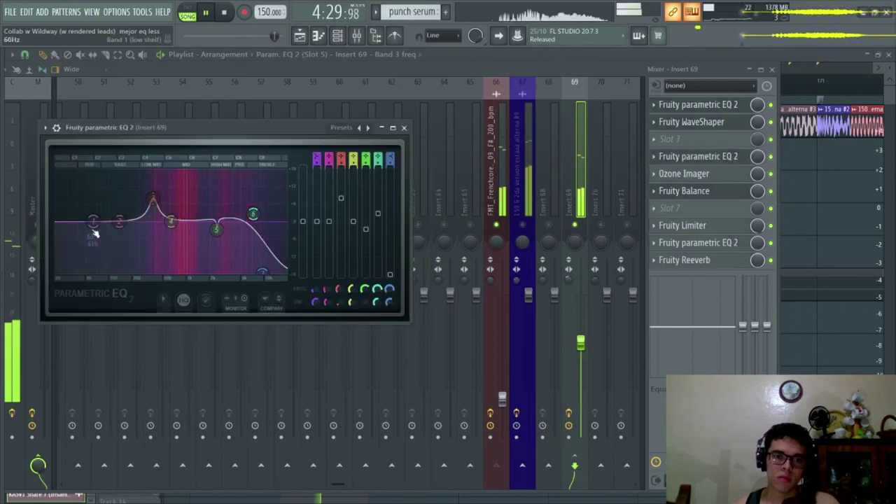
left_click_drag(341, 198, 341, 220)
mouse_move(168, 221)
left_mouse_down()
mouse_move(150, 180)
mouse_move(166, 171)
mouse_move(160, 210)
left_mouse_up()
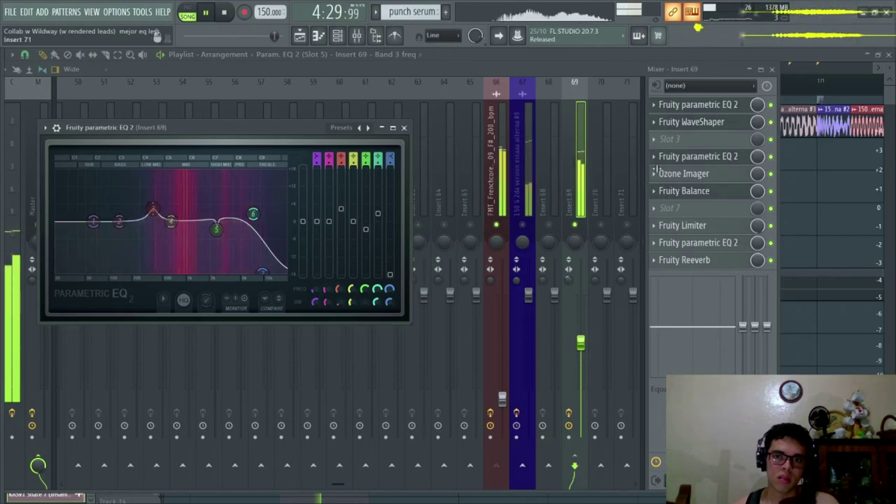
left_click(710, 157)
left_click(710, 156)
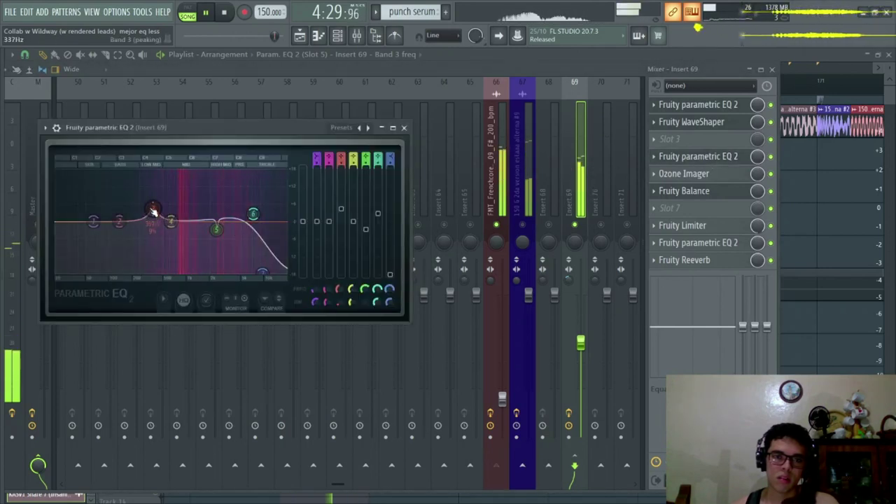
left_click_drag(342, 209, 342, 214)
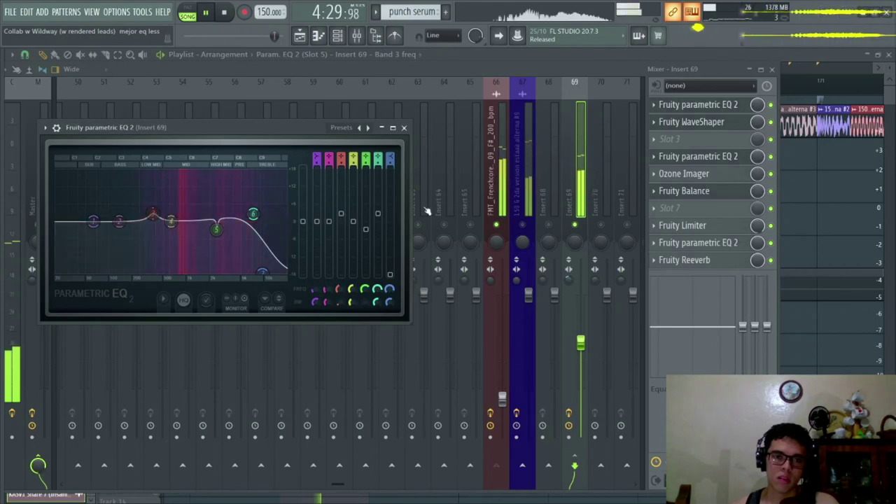
Examine the Ozone Imager stereo image on insert 69 and the SPAN spectrum on the Master, and close both plugins.
left_click(722, 175)
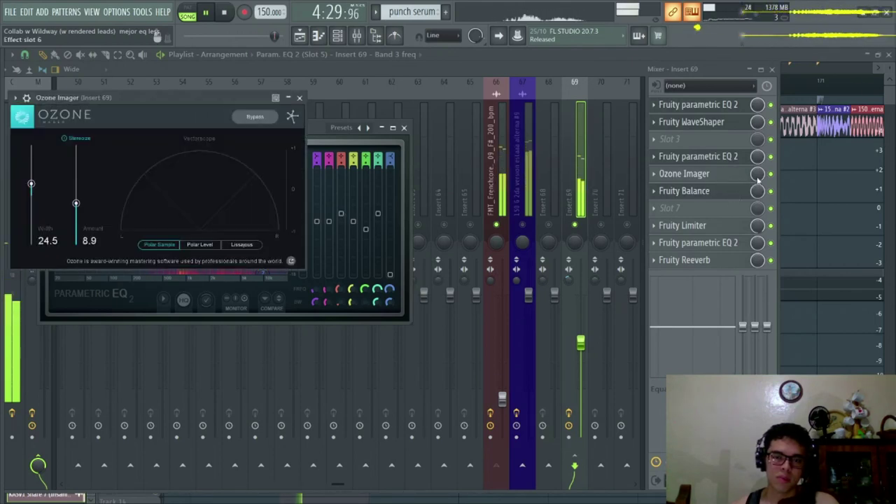
left_click(728, 174)
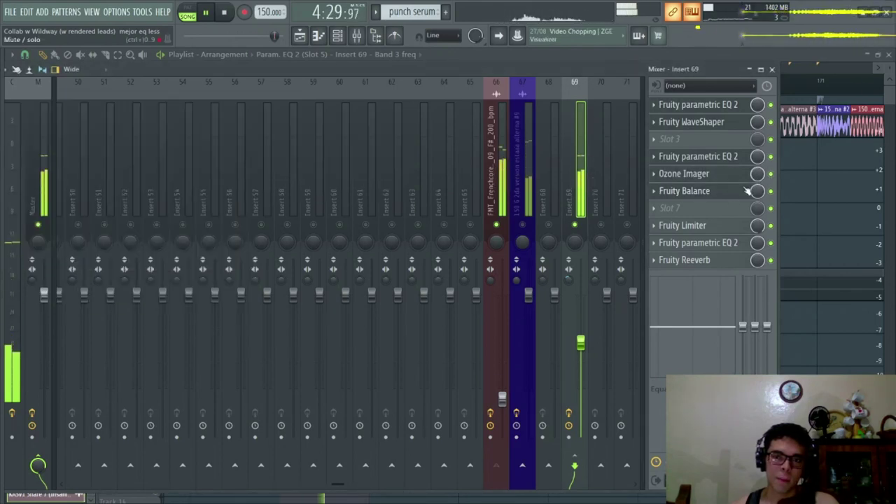
left_click(44, 147)
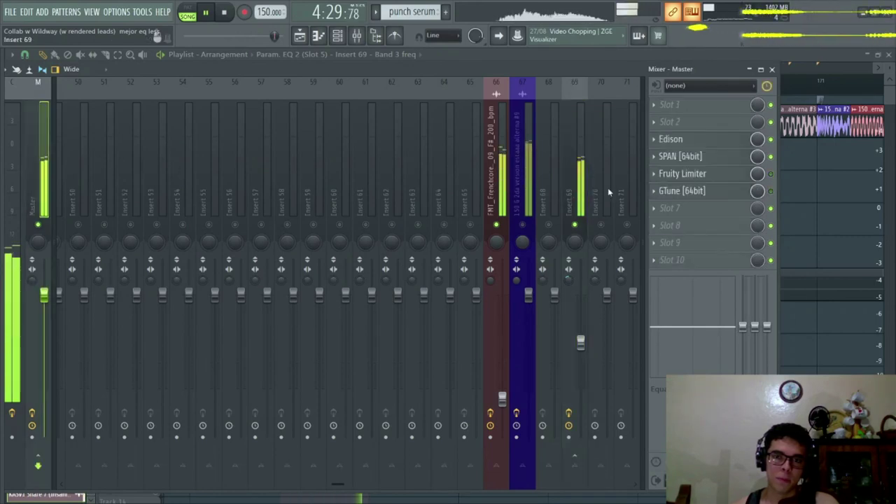
left_click(680, 157)
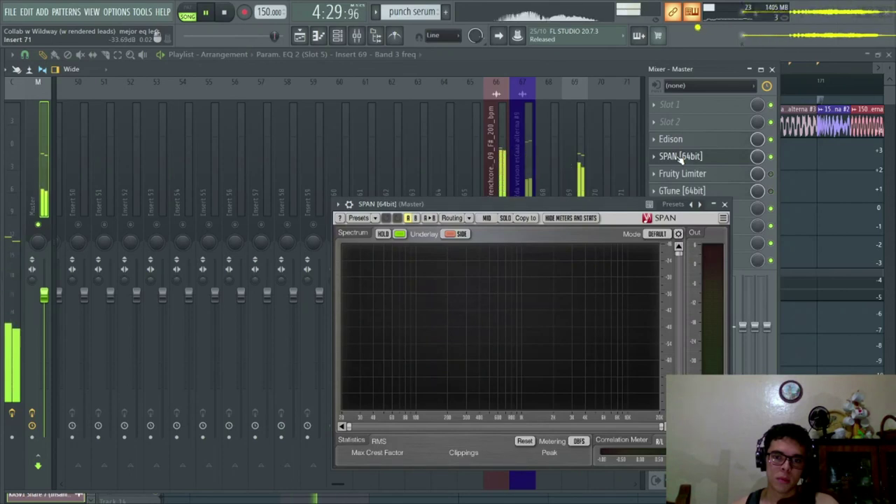
left_click(680, 157)
left_click(557, 146)
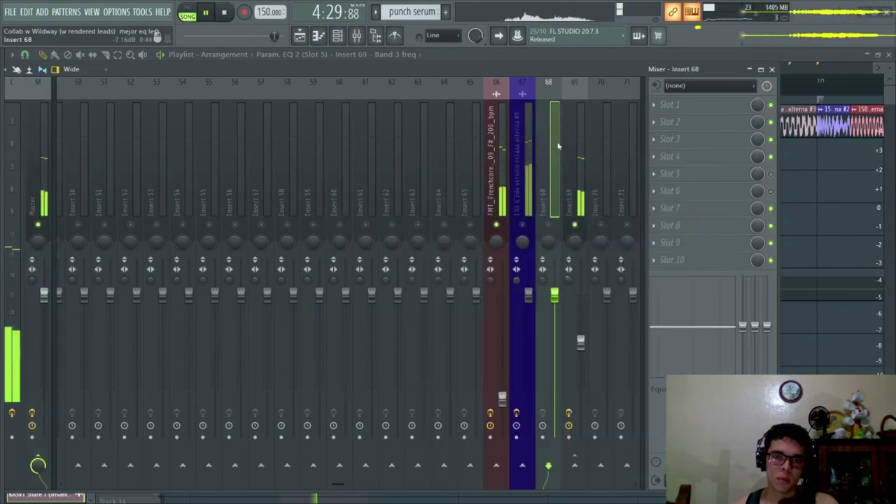
left_click(591, 157)
left_click(575, 120)
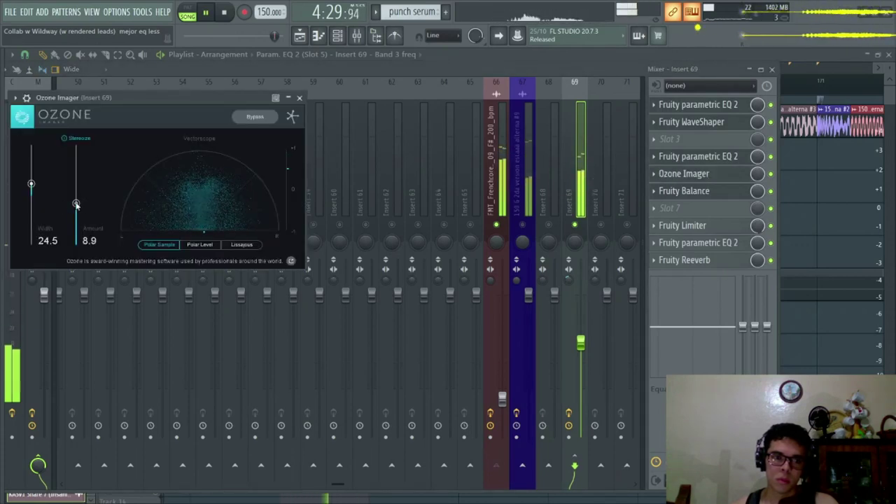
left_click(300, 98)
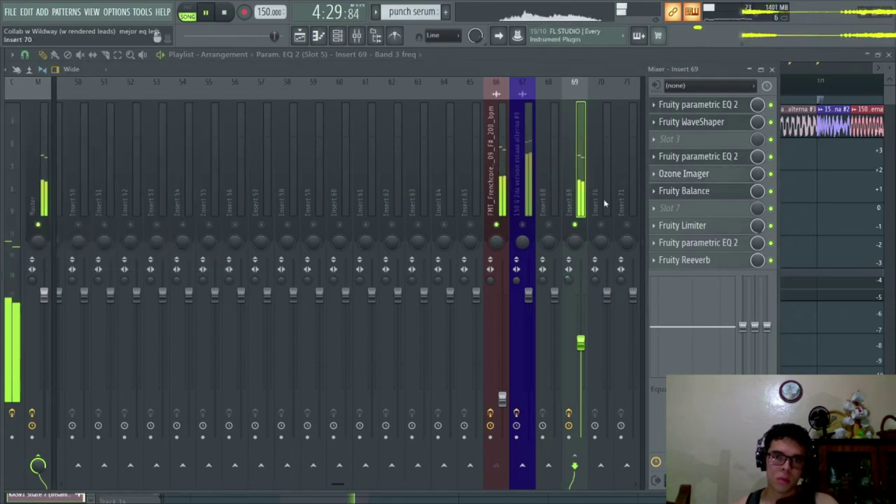
Lower the ceiling slightly in the Fruity Limiter on insert 69 and close it, keeping the mixer open.
left_click(709, 197)
left_click(719, 227)
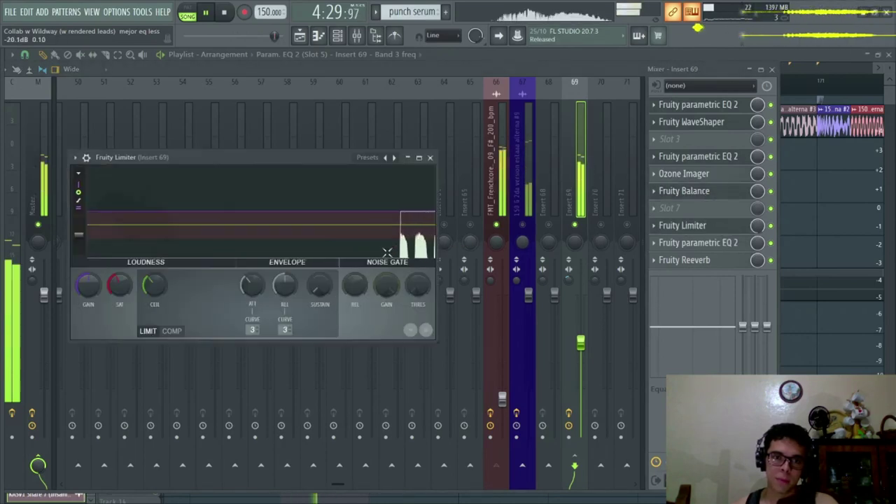
mouse_move(147, 282)
left_mouse_down()
mouse_move(146, 300)
mouse_move(147, 291)
left_mouse_up()
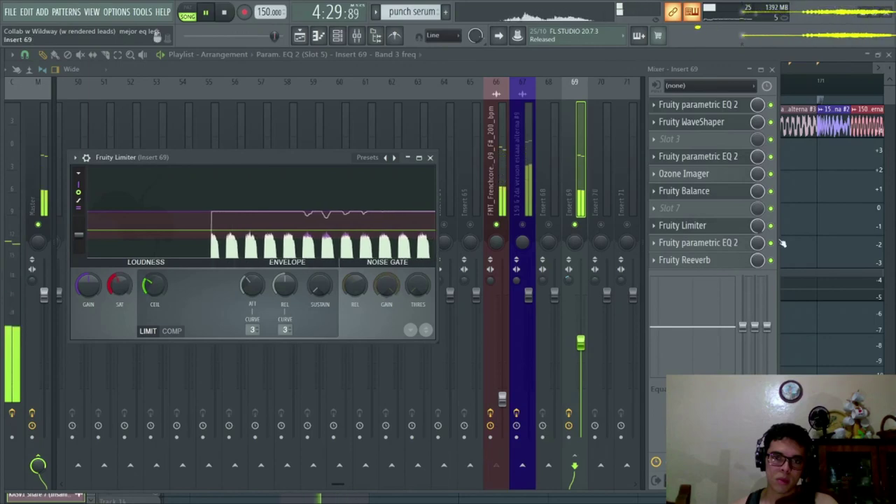
key("Escape")
key("Escape")
left_click(357, 36)
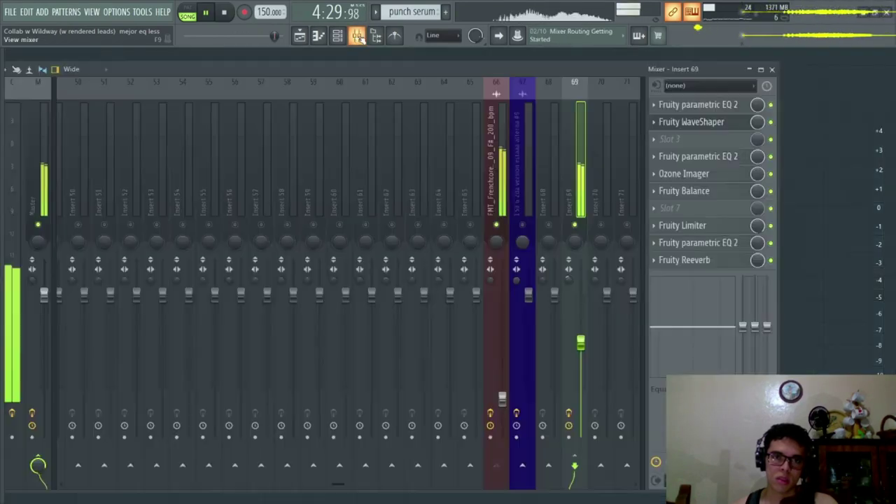
Adjust Band 4 in the slot 9 EQ on insert 69 and close the EQ.
left_click(702, 241)
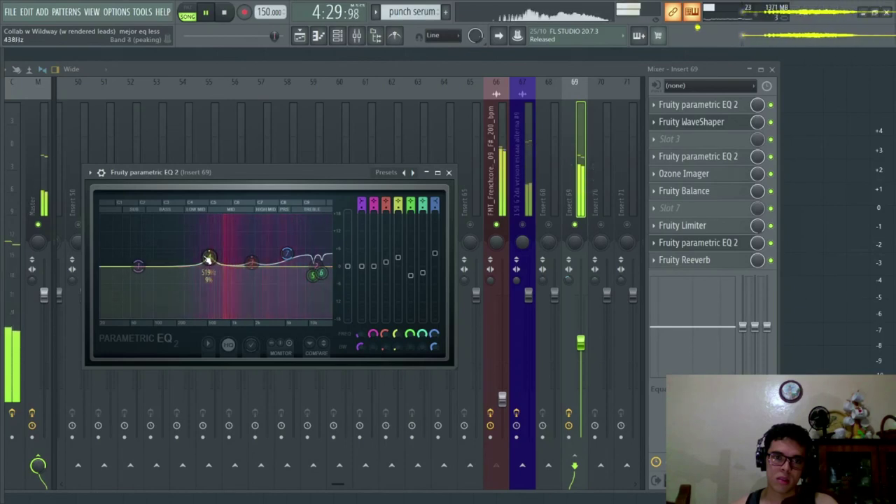
left_click_drag(208, 258, 265, 259)
left_click(727, 242)
Set the reverb level to 18% in the Fruity Reeverb on insert 69 and turn off the insert's solo.
left_click(731, 260)
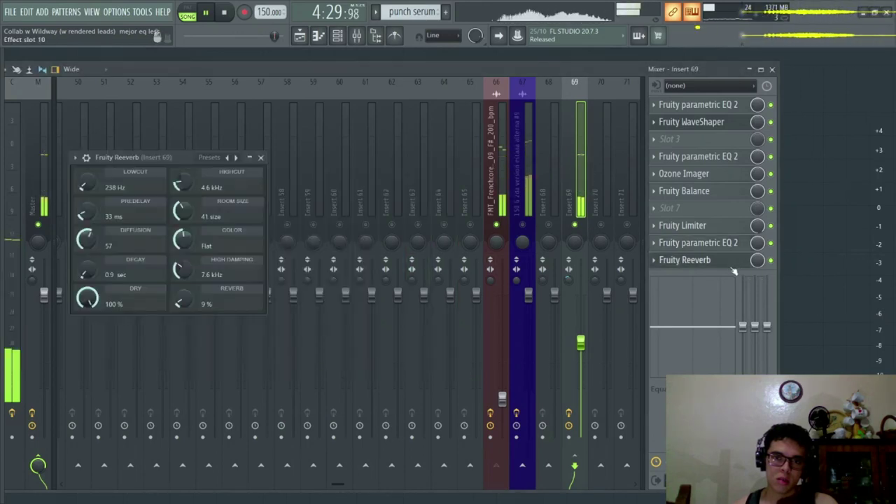
left_click(771, 260)
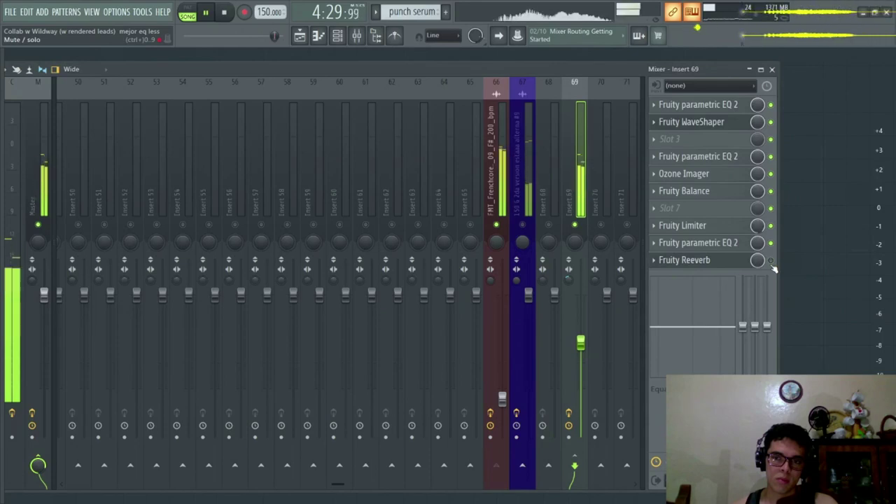
left_click(733, 263)
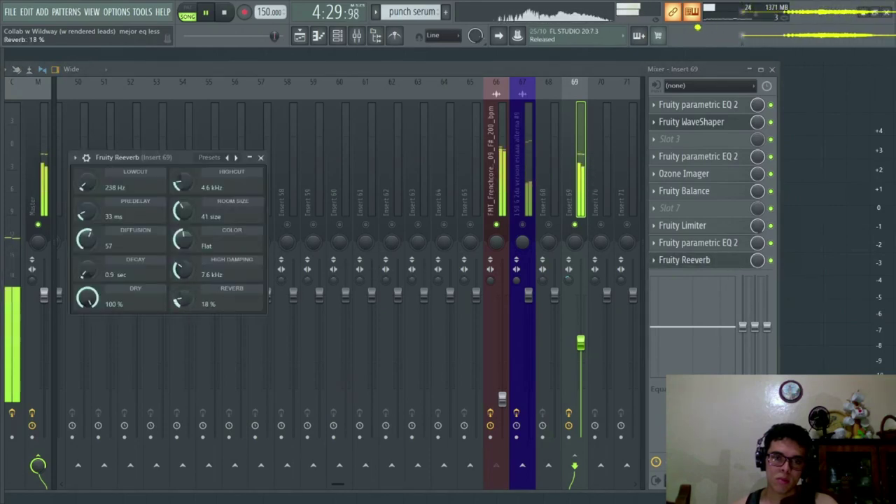
key("Escape")
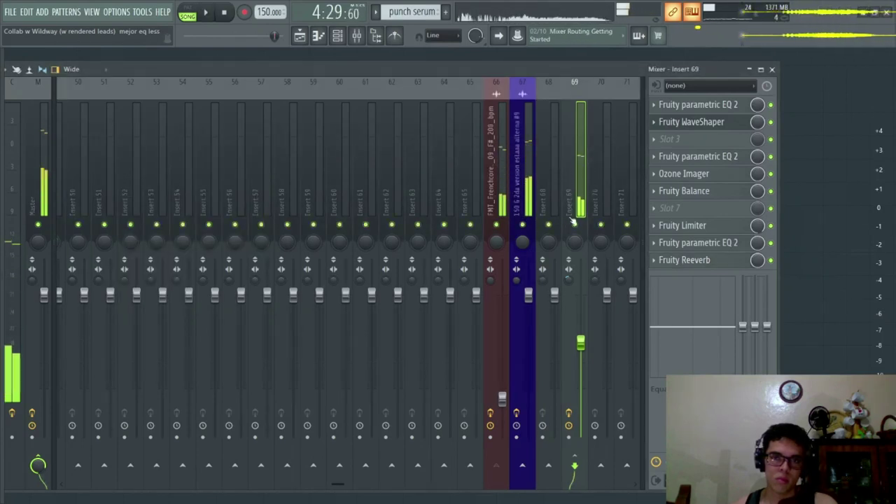
Return to the playlist, replace the KASV1 Snare 6 clip on the Low volume vocal thing track, and add a short clip near the loop's end.
key("F9")
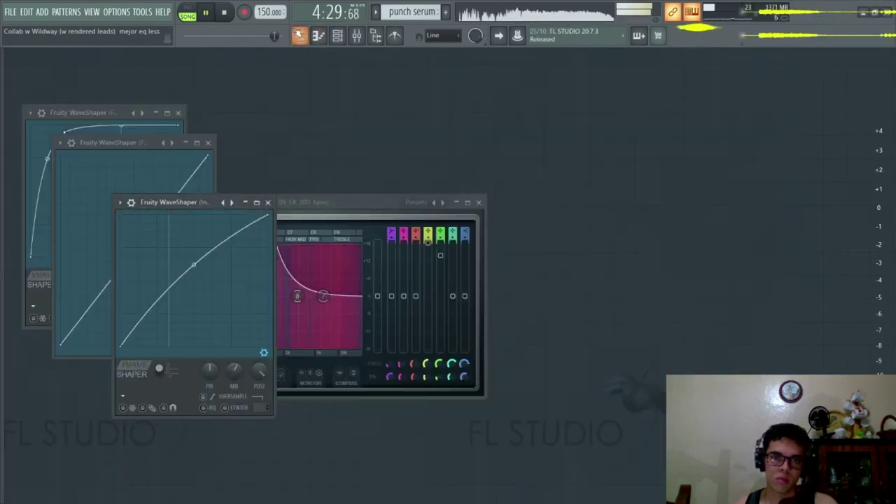
key("F5")
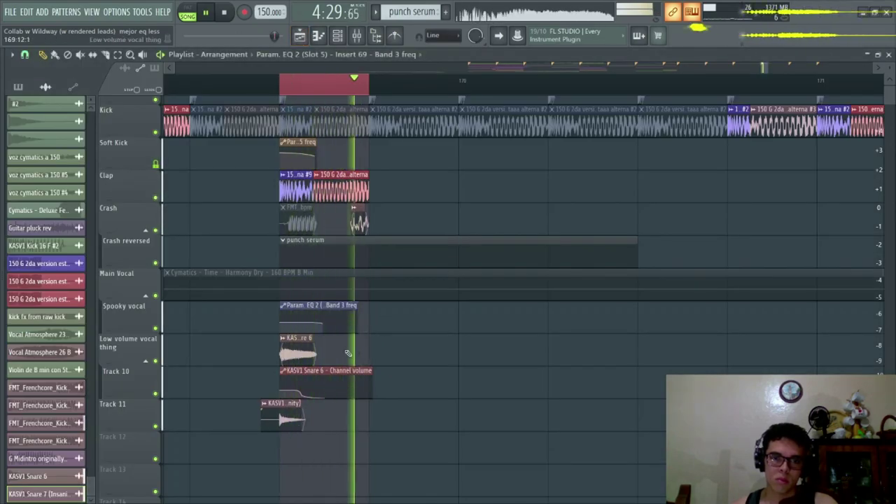
right_click(308, 349)
left_click(307, 349)
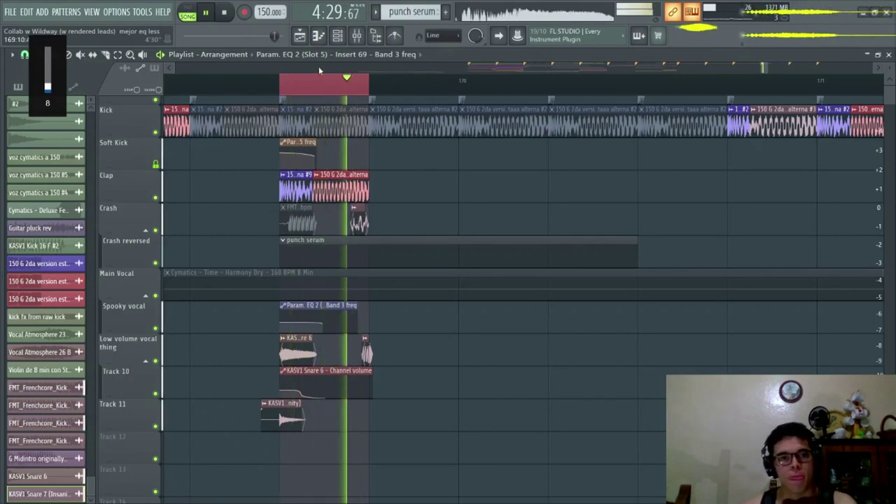
Open the slot 2 EQ on mixer insert 67, shift two bands to lower frequencies and gains, and close it.
left_click(359, 36)
left_click(502, 148)
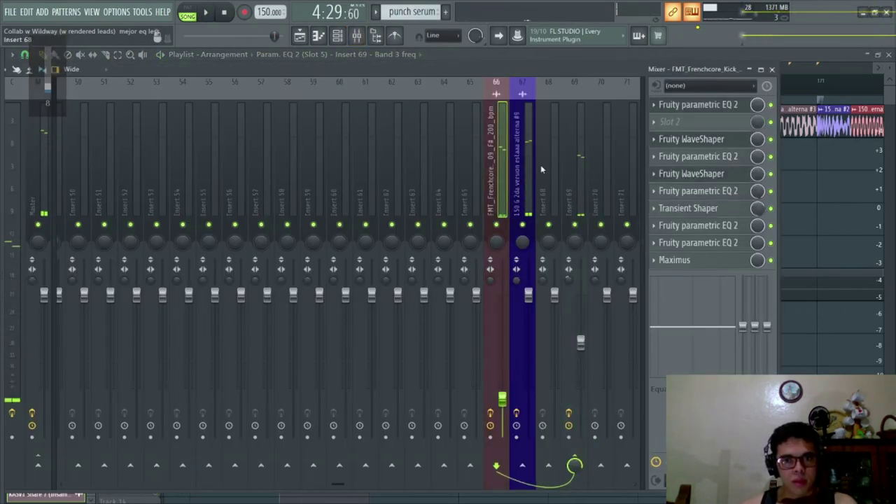
left_click(525, 153)
left_click(698, 122)
left_click_drag(170, 209, 153, 226)
left_click_drag(200, 208, 181, 230)
key("Escape")
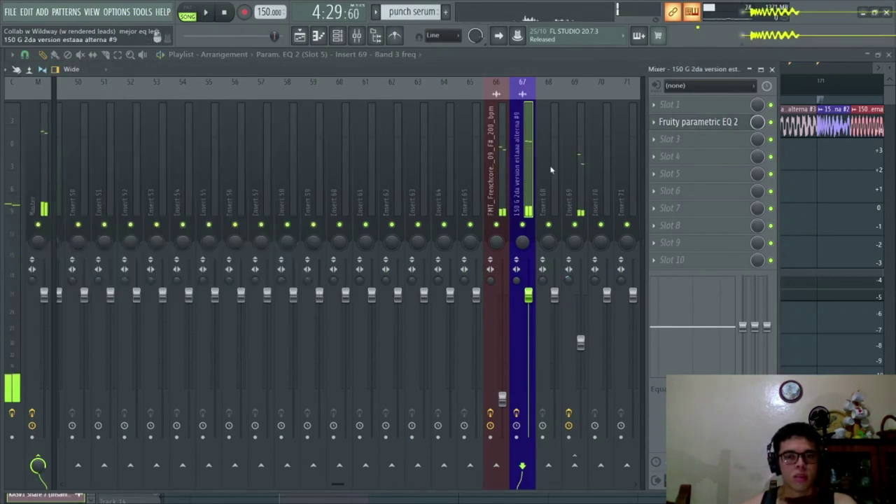
Set Band 4 to about 1.7 dB at 922 Hz in the slot 4 EQ on insert 69, and return to the playlist.
left_click(581, 186)
left_click(697, 156)
key("space")
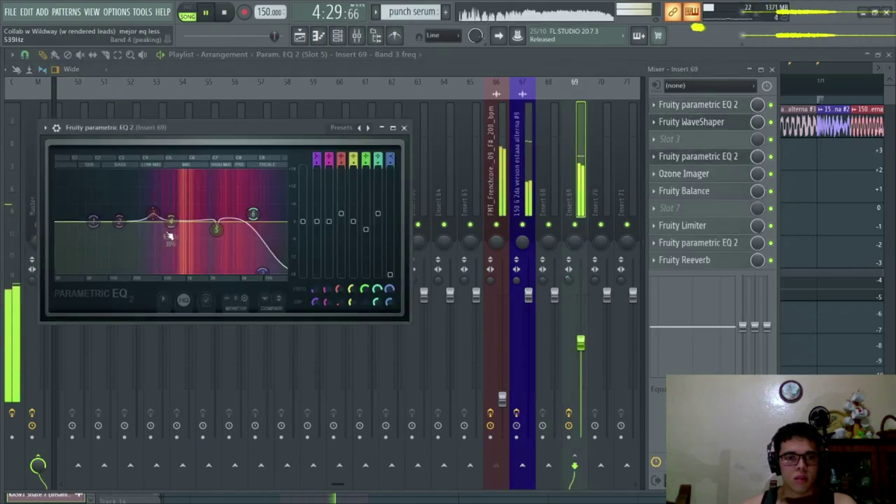
mouse_move(170, 220)
left_mouse_down()
mouse_move(182, 200)
mouse_move(184, 214)
left_mouse_up()
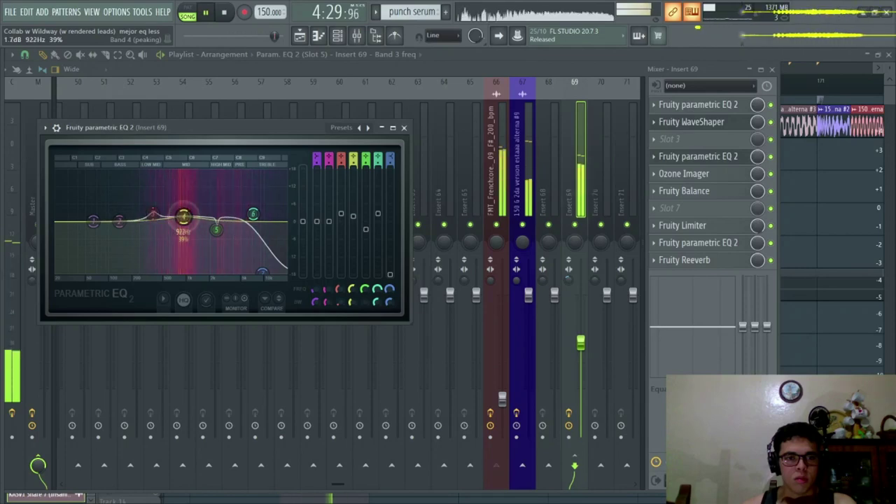
key("Escape")
key("Escape")
key("space")
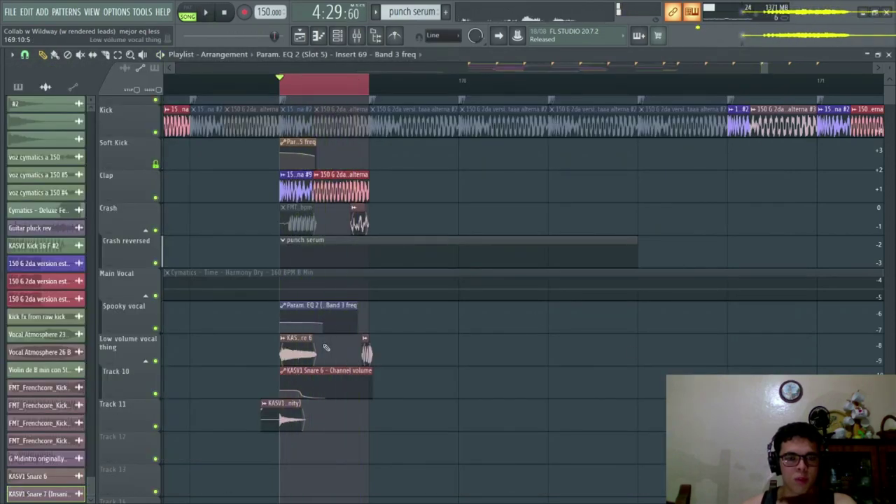
Adjust the sample fade-out in the KASV1 Snare 6 channel settings while the loop plays, and close the settings.
double_click(306, 345)
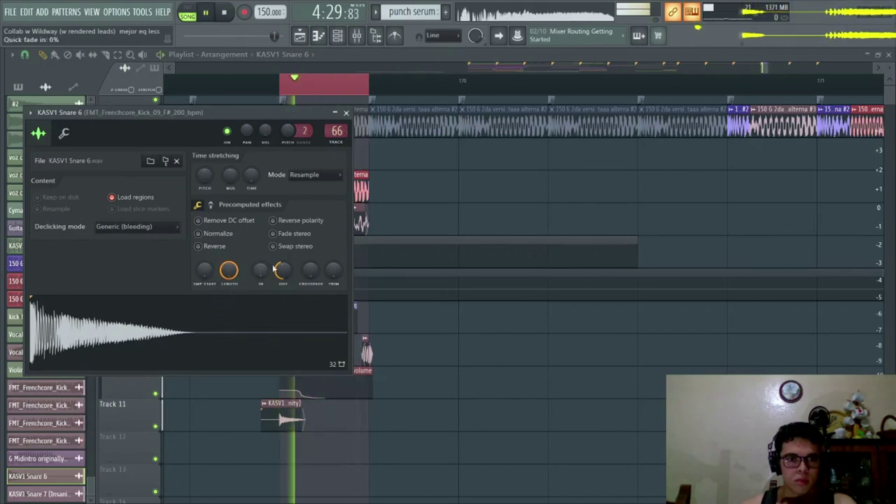
key("space")
mouse_move(280, 278)
left_mouse_down()
mouse_move(279, 297)
mouse_move(274, 262)
left_mouse_up()
key("Escape")
key("space")
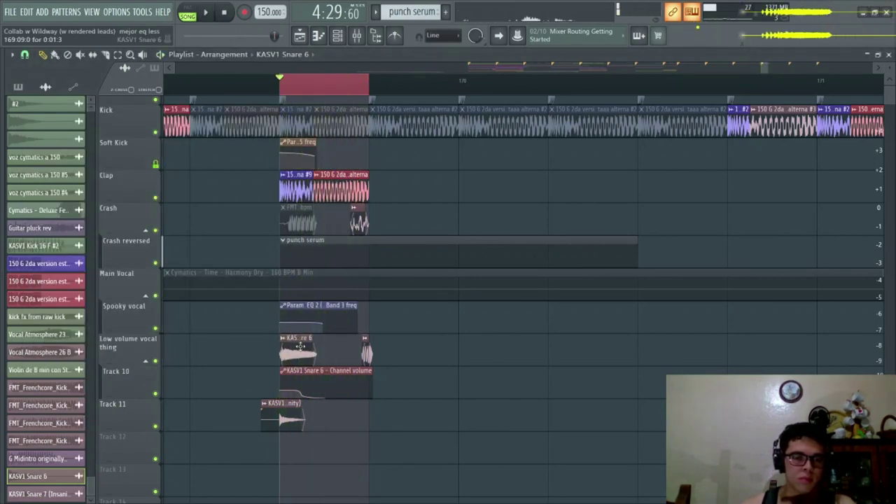
Set KASV1 Snare 6's time-stretching mode to e3 mono, with a pitch range of 12 and a channel pitch of about -539 cents.
double_click(299, 344)
key("space")
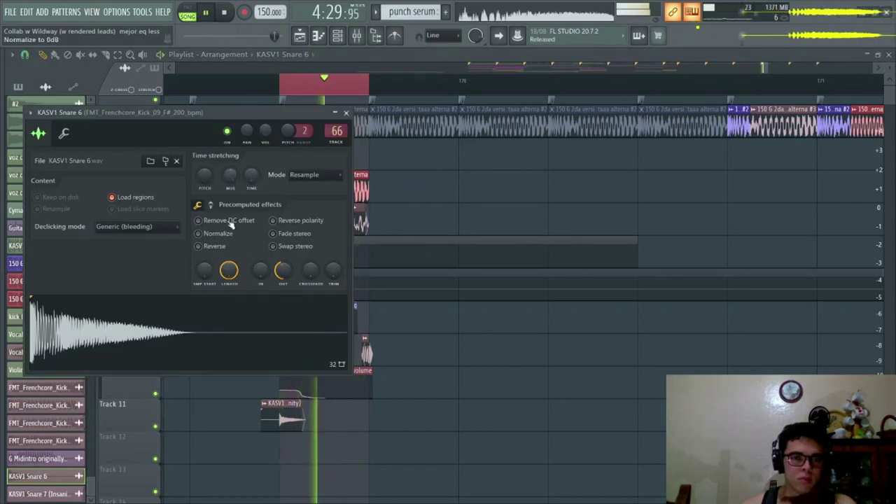
left_click(303, 174)
left_click(308, 235)
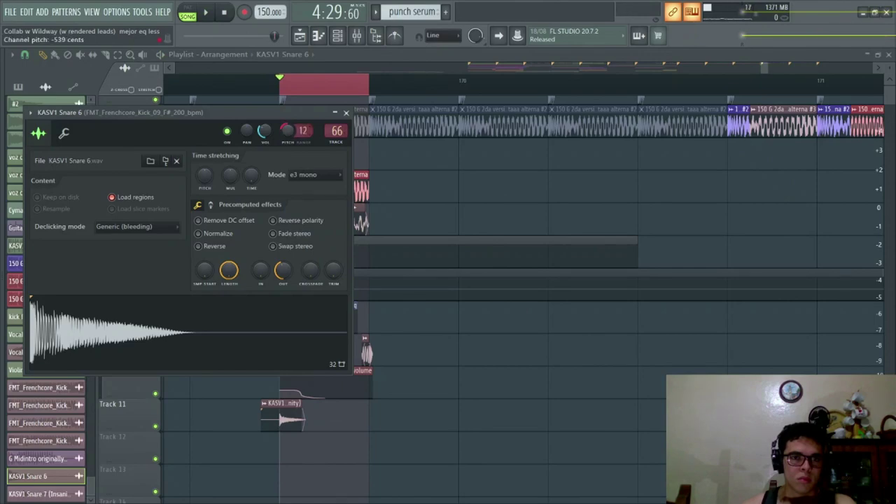
Move the KASV1 Snare 6 settings clear of the playlist clips and set the time-stretch multiplier to about 49%.
left_click_drag(283, 112, 743, 108)
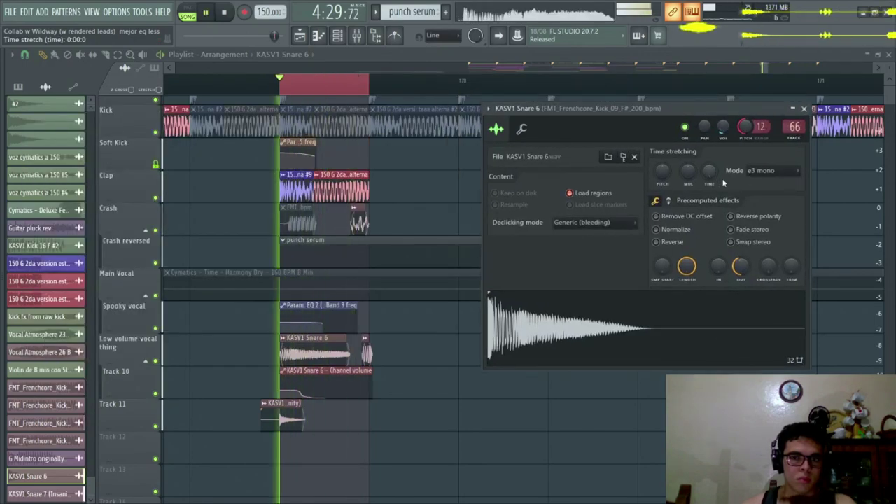
key("space")
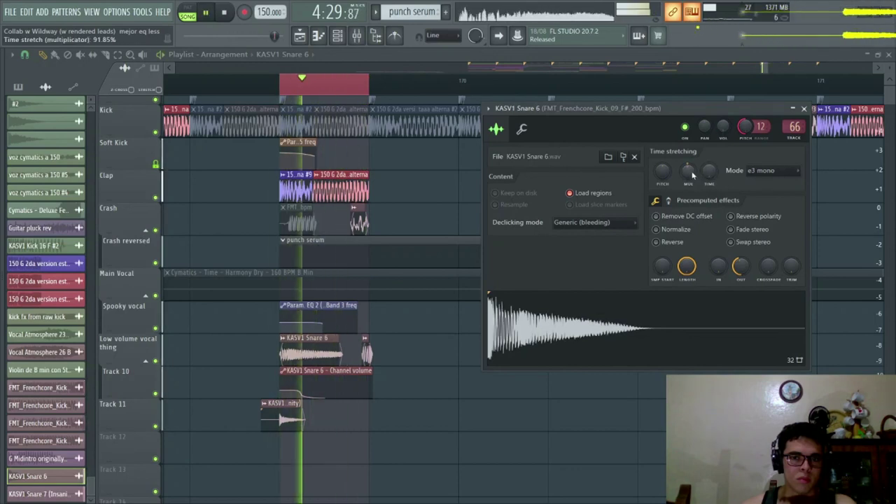
scroll(691, 175, "down", 3)
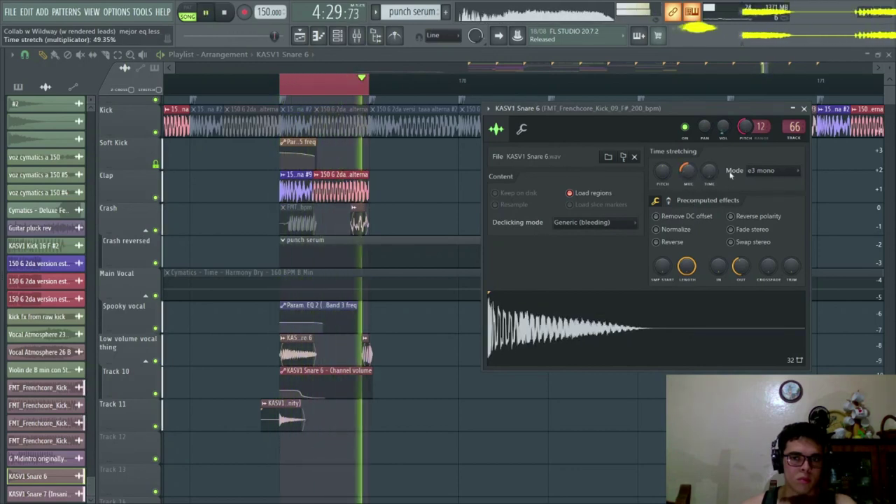
Try a pitch range of 6 for KASV1 Snare 6 with a channel pitch of -600 cents and different time-stretch multipliers.
right_click(744, 124)
left_click(761, 129)
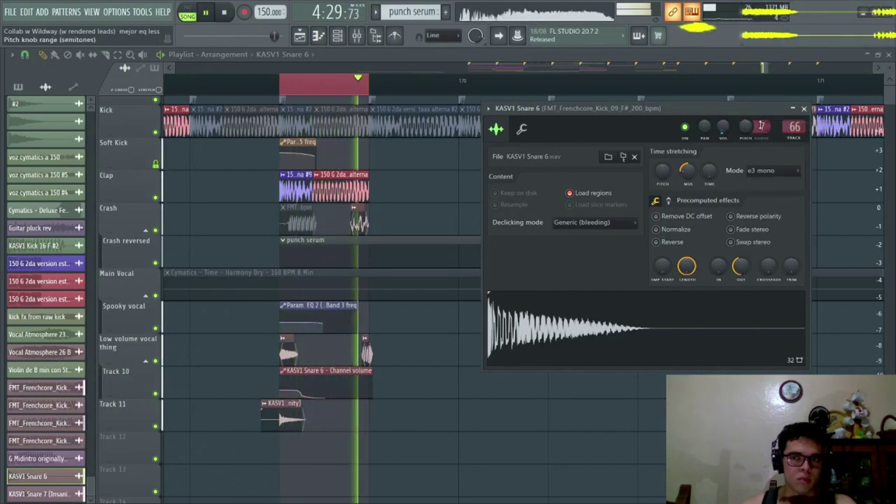
left_click_drag(761, 125, 748, 133)
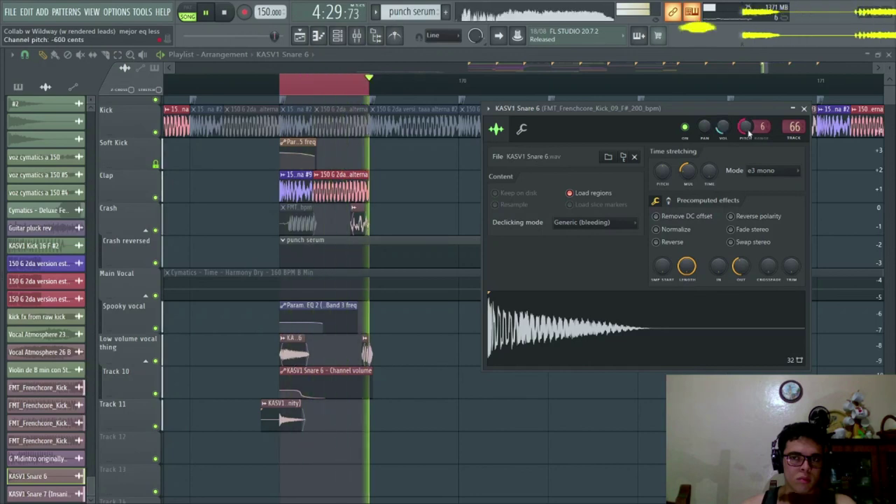
scroll(687, 171, "down", 3)
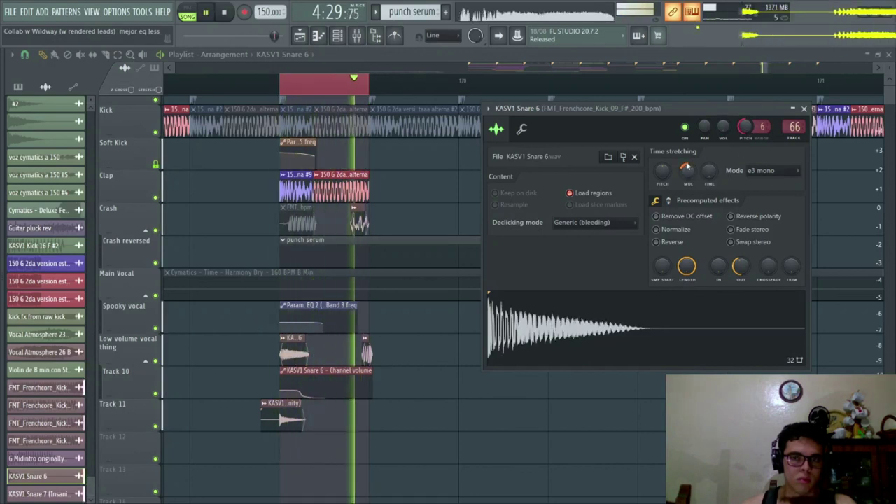
scroll(687, 172, "up", 4)
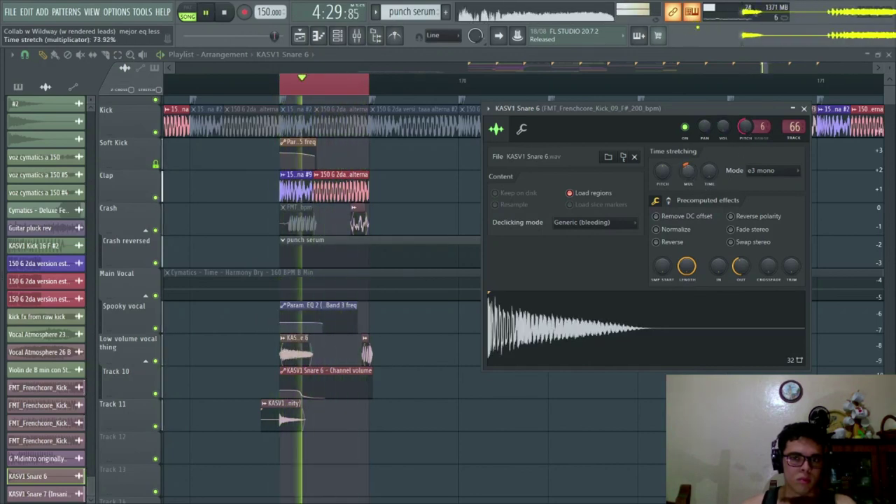
scroll(689, 173, "down", 5)
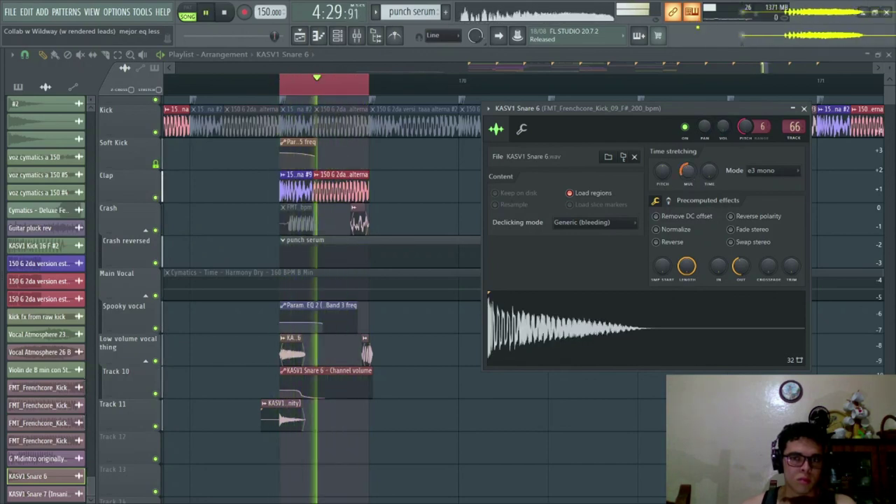
key("ctrl+z")
Reset KASV1 Snare 6's channel pitch, set the pitch range to 4 and lower the pitch to about -395 cents while adjusting the stretch multiplier.
right_click(747, 131)
left_click(752, 135)
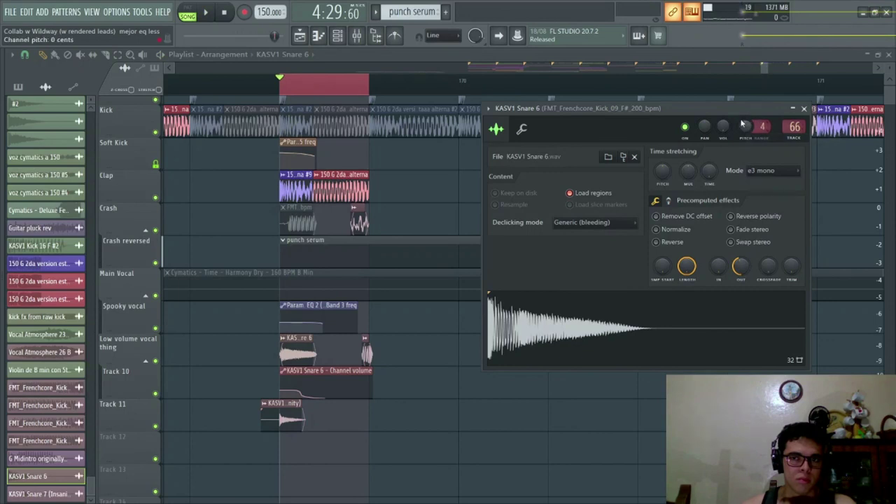
key("space")
scroll(688, 172, "down", 3)
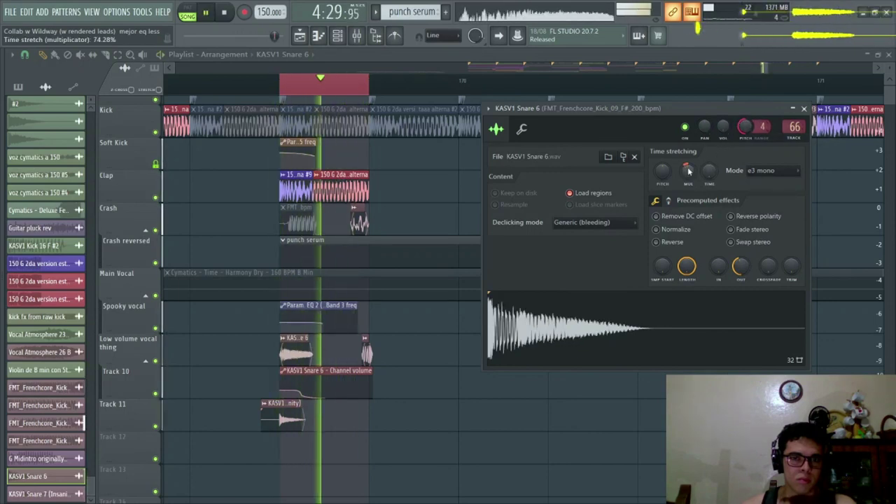
left_click_drag(688, 171, 690, 175)
key("space")
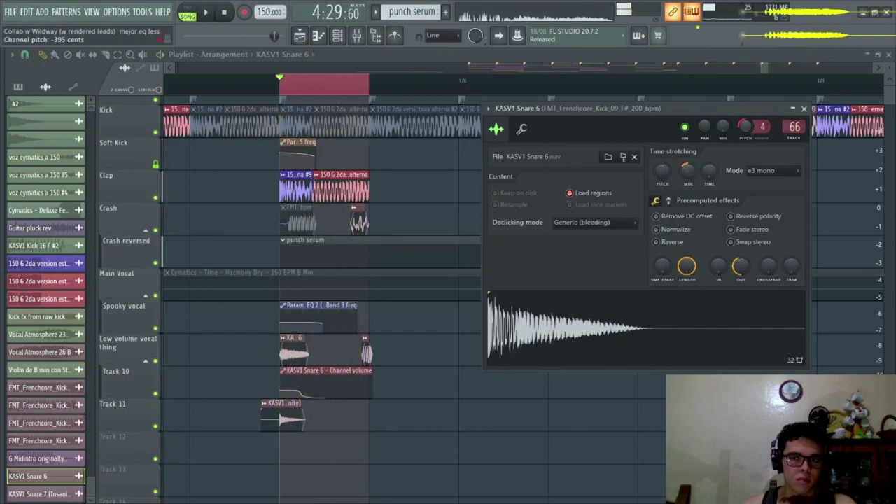
Adjust KASV1 Snare 6's time-stretch multiplier while the loop plays, trying values from about 78% to about 110%.
left_click_drag(689, 172, 688, 168)
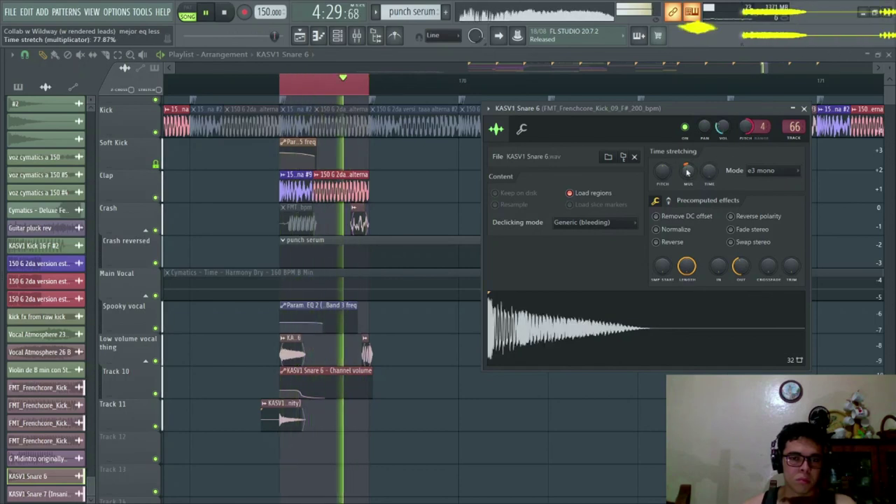
scroll(684, 179, "up", 2)
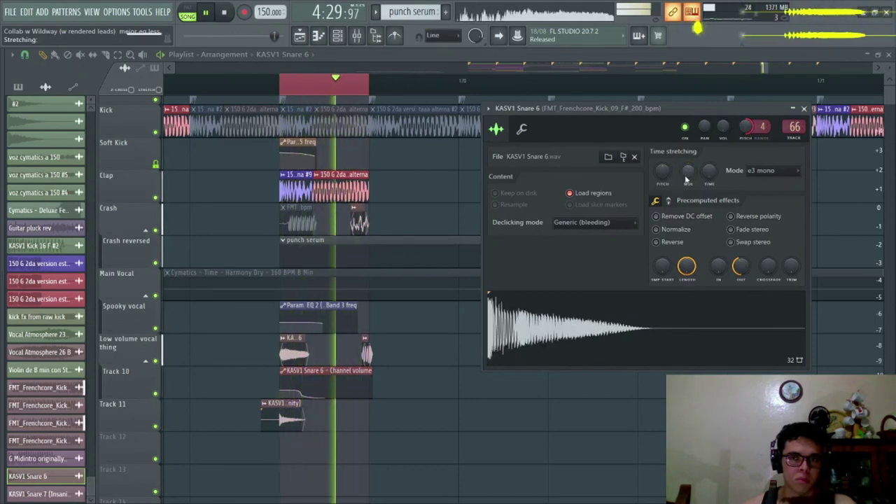
scroll(686, 177, "up", 3)
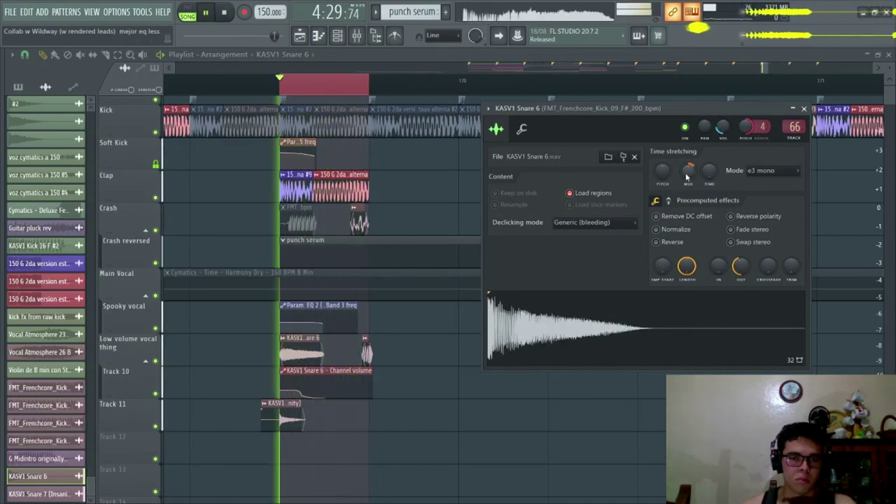
scroll(687, 178, "down", 3)
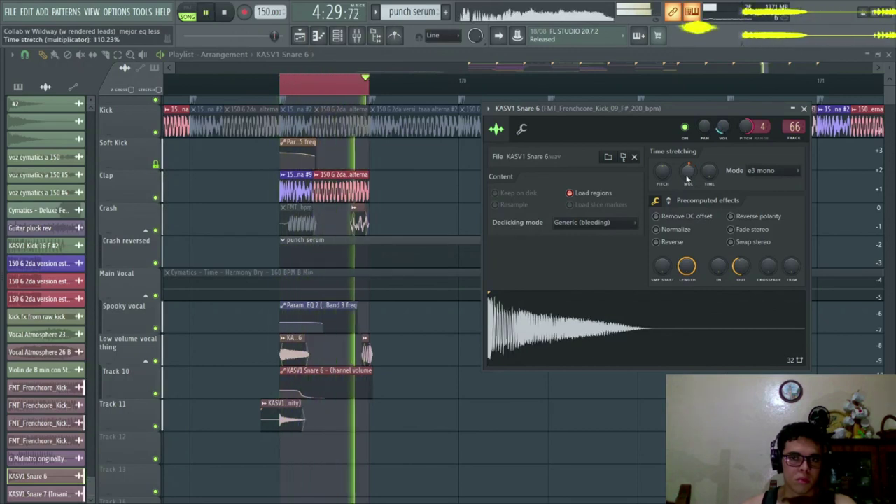
scroll(687, 177, "down", 2)
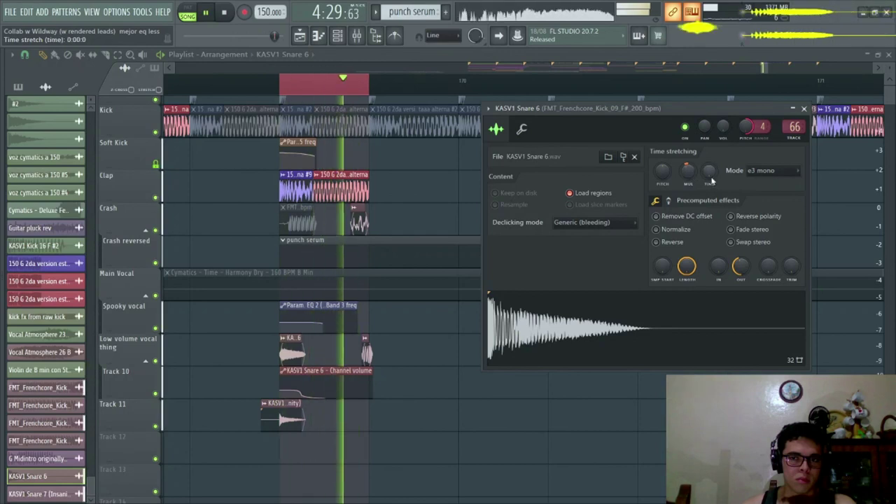
Adjust the KASV1 Snare 6 clip's length, set its channel pitch to about +155 cents, and close the channel settings.
left_click_drag(301, 346, 315, 348)
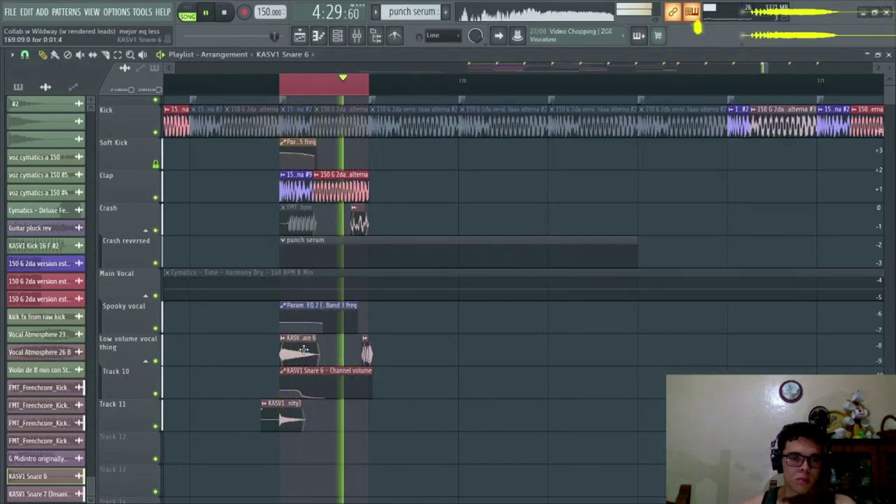
double_click(303, 349)
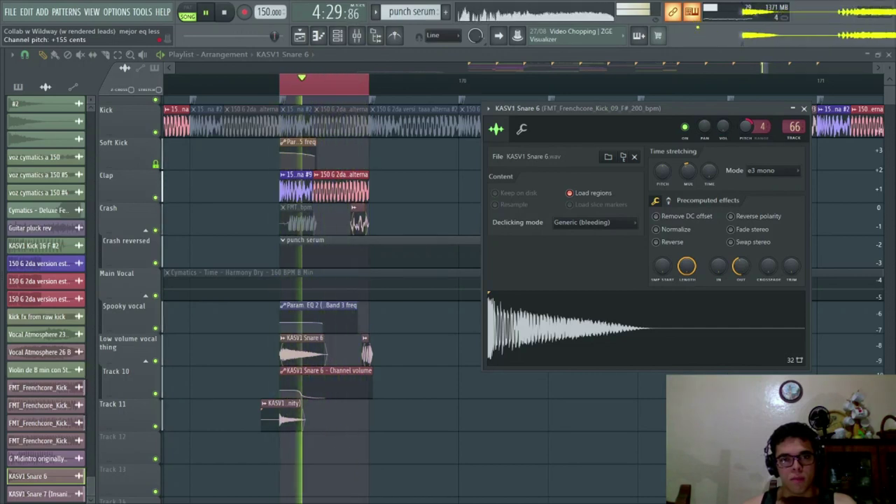
key("space")
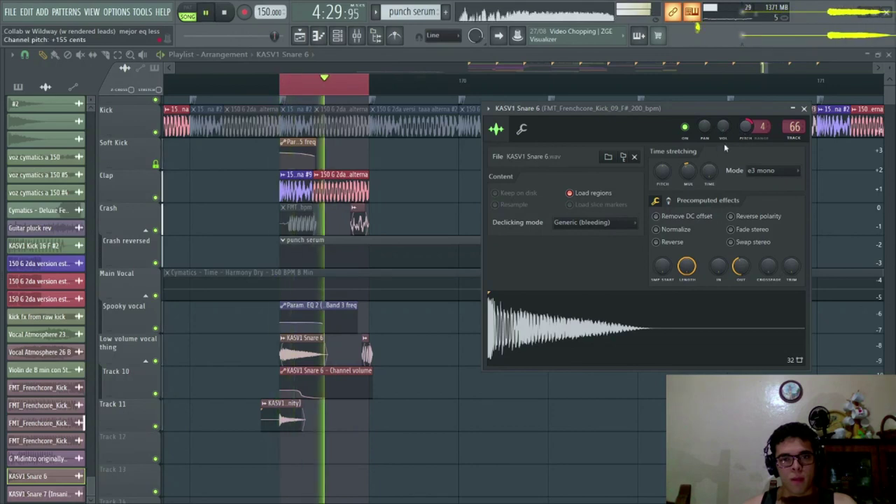
key("Escape")
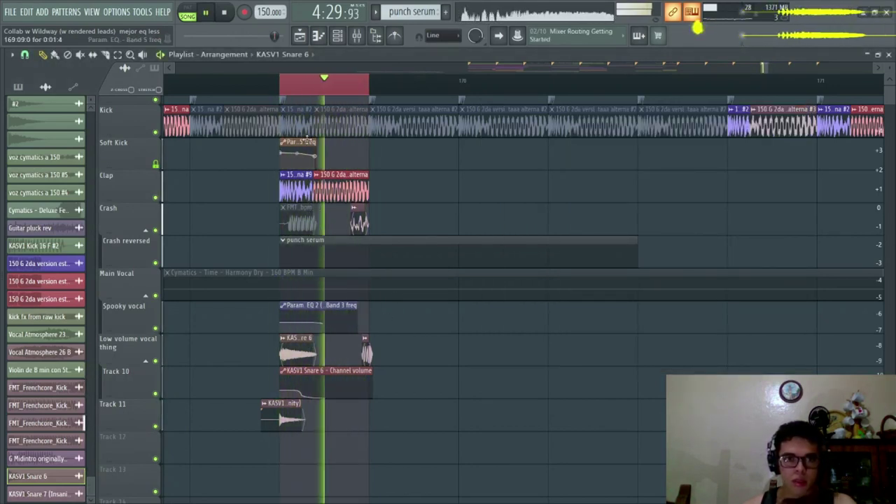
Solo Track 11 and the Low volume vocal thing track to audition the snare layers, and bring all tracks back.
right_click(277, 420)
key("ctrl+z")
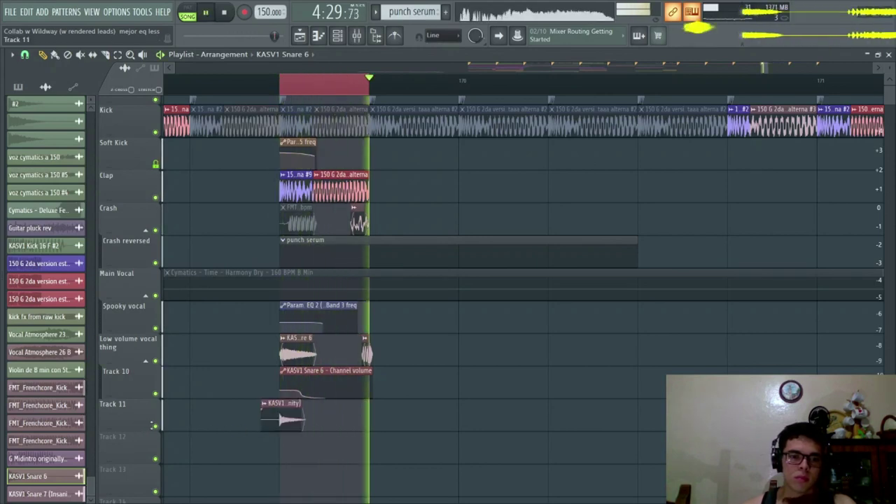
right_click(156, 426)
left_click(157, 362)
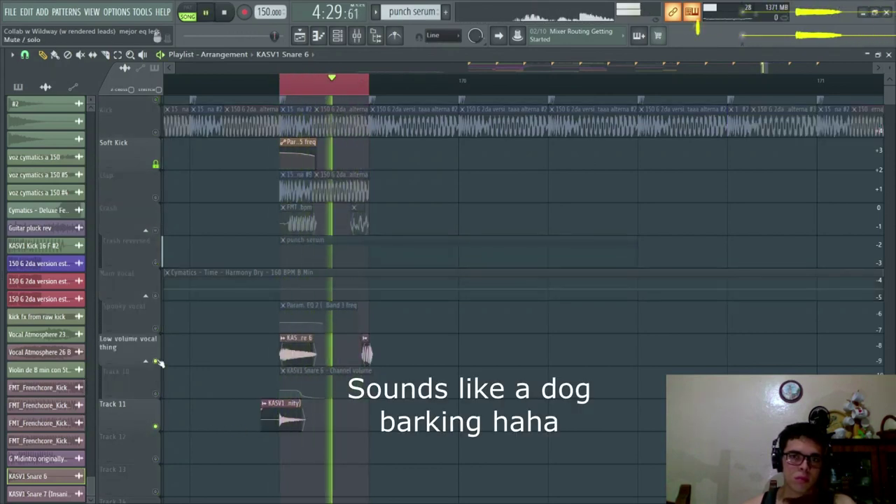
right_click(157, 362)
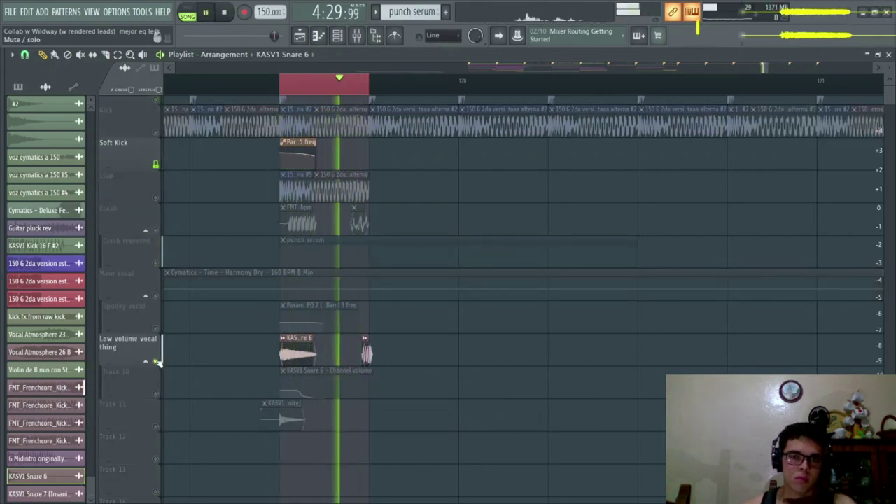
right_click(157, 362)
key("space")
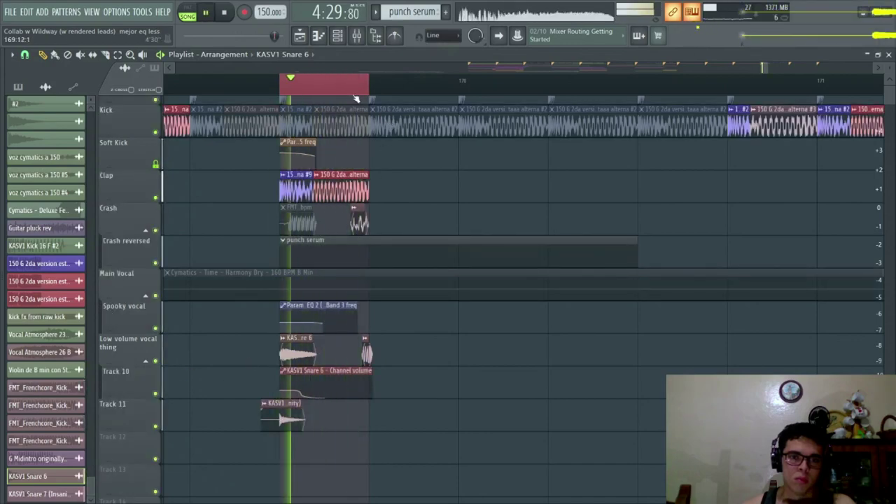
Reduce the mid-range cut around Bands 4 and 5 in the Fruity parametric EQ 2 on insert 67, and replay the loop.
left_click(361, 41)
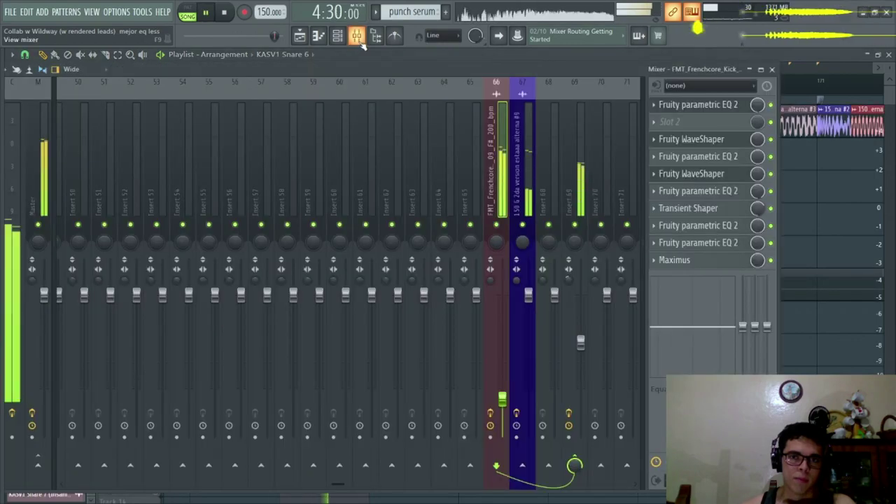
left_click(515, 183)
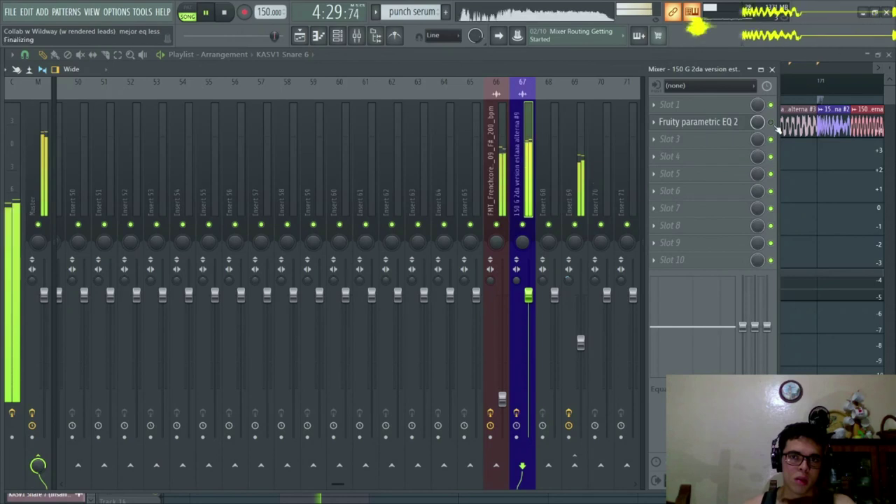
left_click(743, 127)
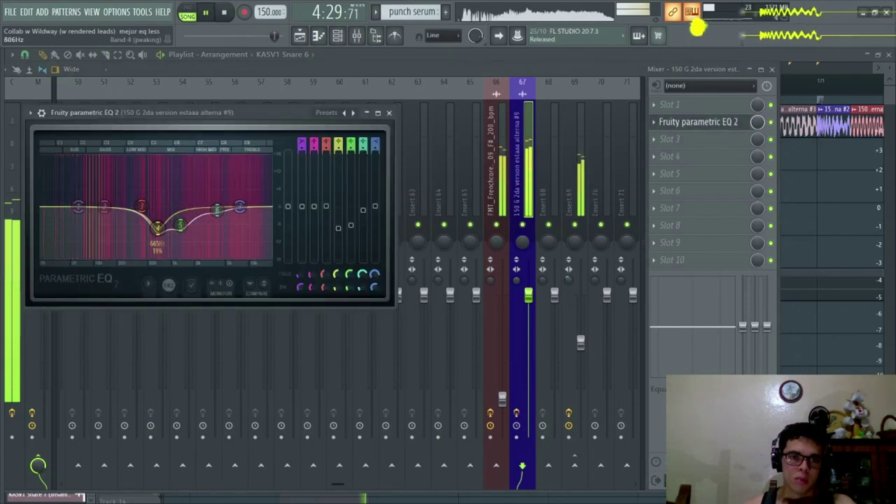
left_click_drag(158, 229, 181, 221)
key("Escape")
key("space")
key("space")
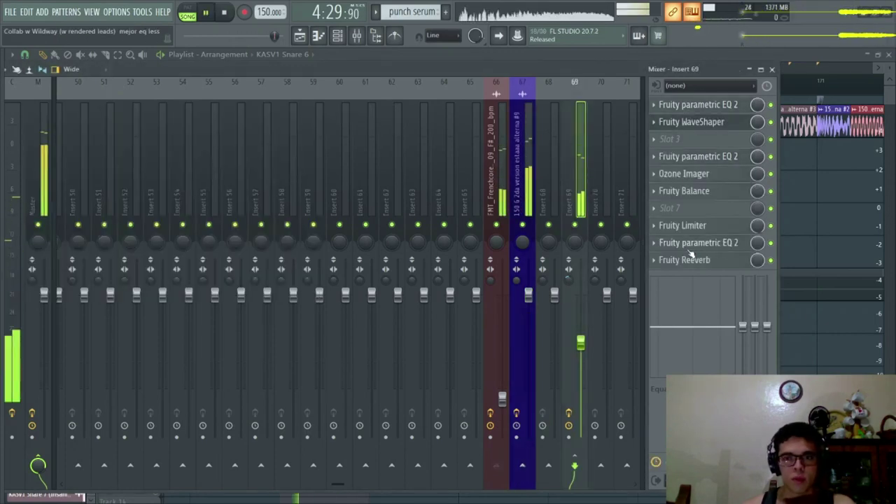
Check insert 69's slot 9 EQ, and set insert 67's EQ Band 6 to -1.6 dB at 2558 Hz and Band 7 to 1.1 dB at 9387 Hz.
left_click(686, 243)
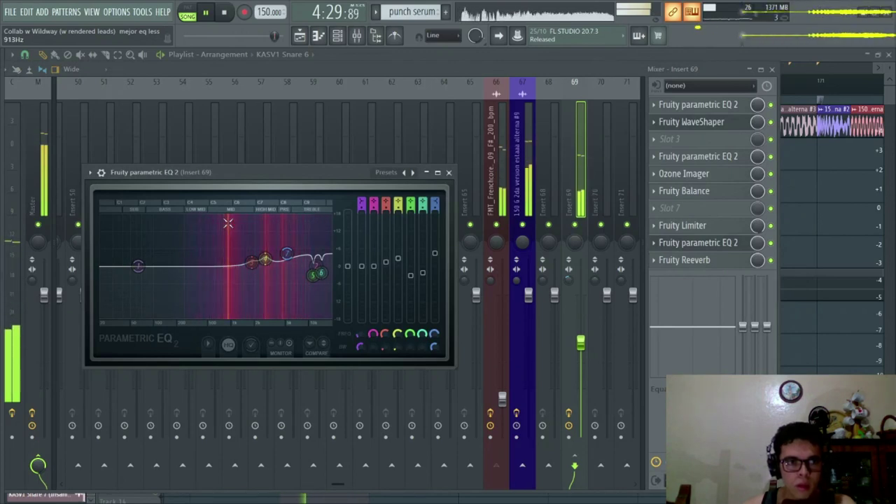
left_click(448, 172)
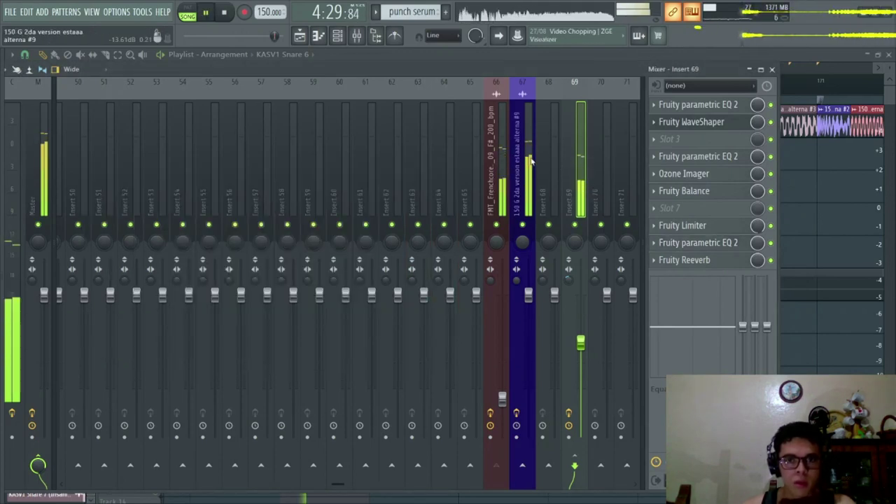
left_click(728, 122)
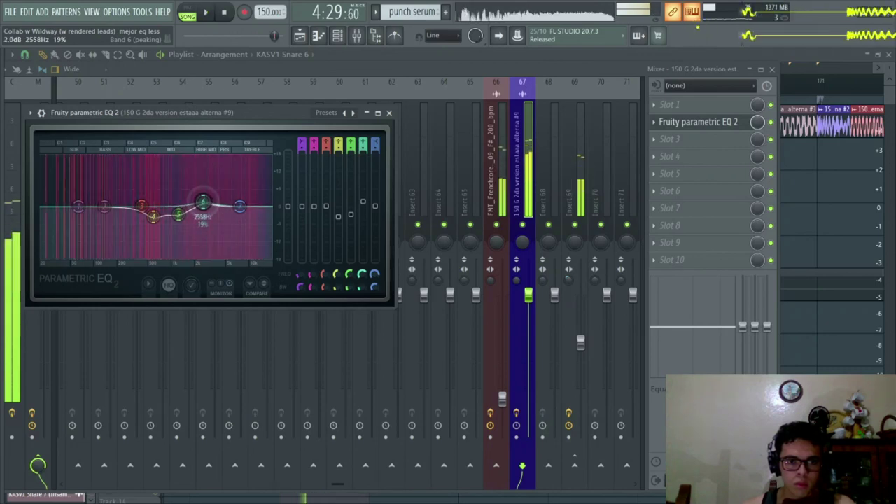
left_click_drag(203, 193, 203, 214)
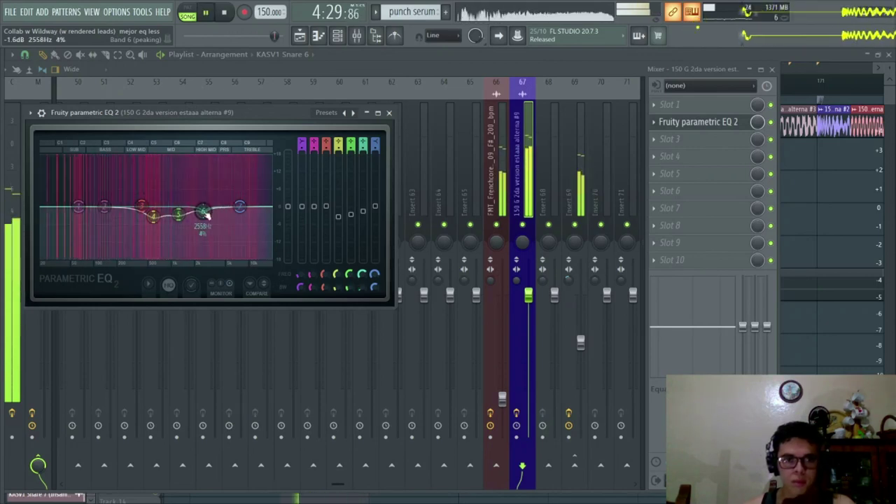
left_click_drag(238, 209, 247, 205)
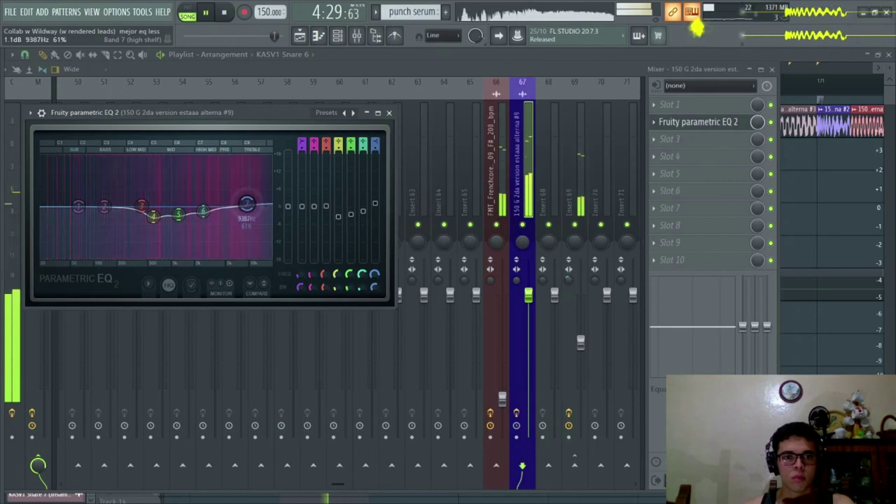
key("Escape")
Raise insert 69's fader slightly and check the full mix's spectrum in SPAN on the master.
left_click(586, 341)
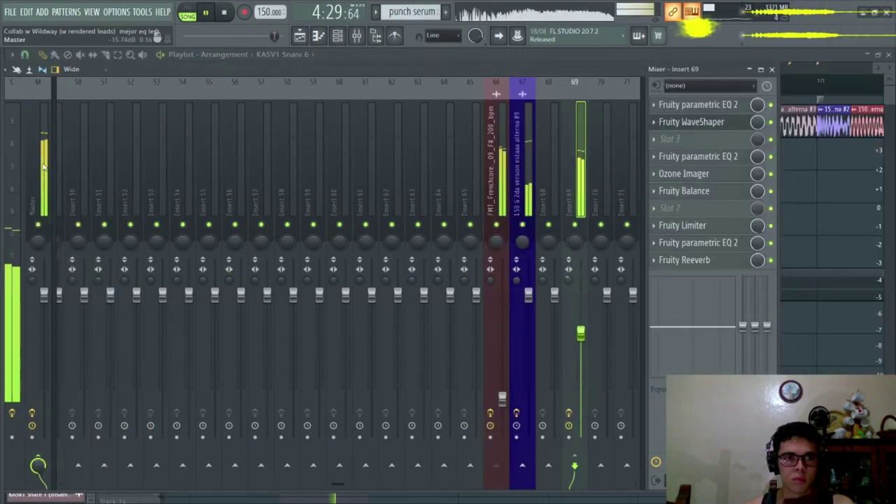
left_click(44, 166)
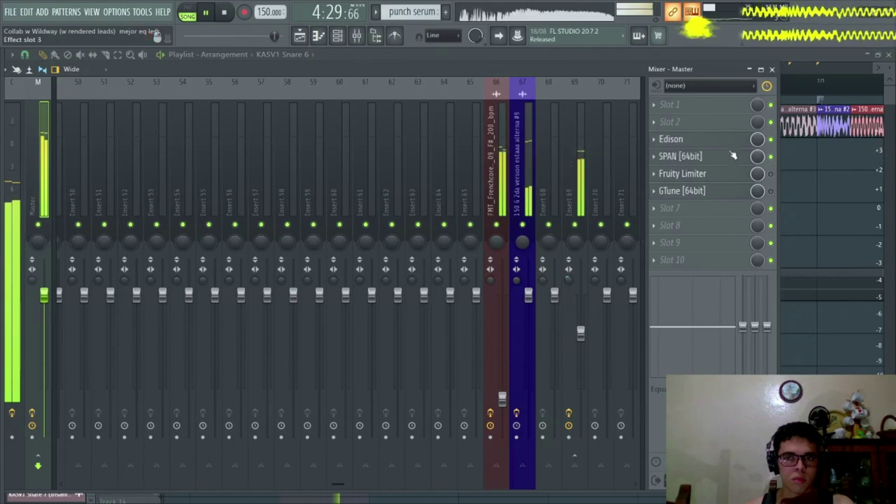
left_click(732, 156)
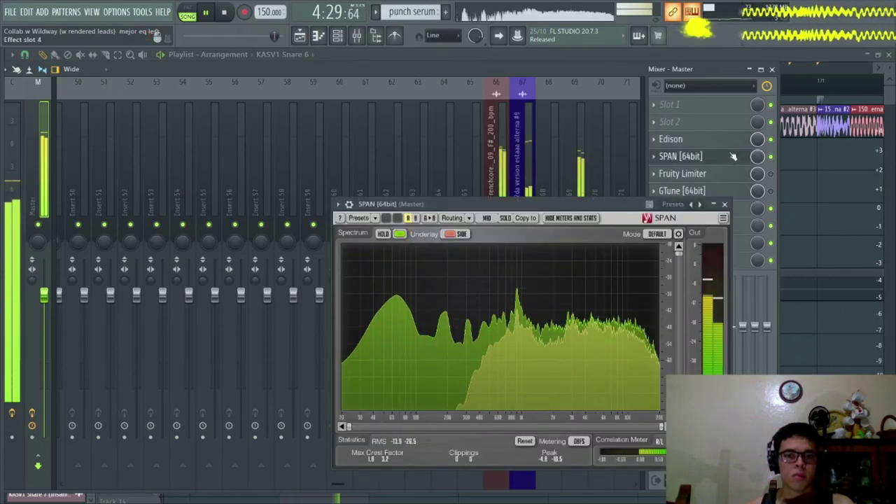
left_click(733, 156)
Lower insert 69's fader a touch, replay the loop and select the master track to check its level.
left_click(581, 333)
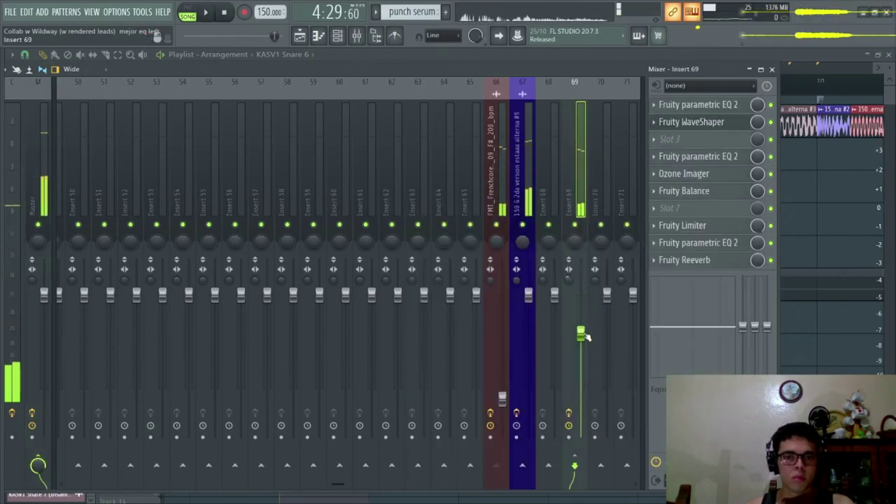
key("space")
key("space")
left_click(40, 190)
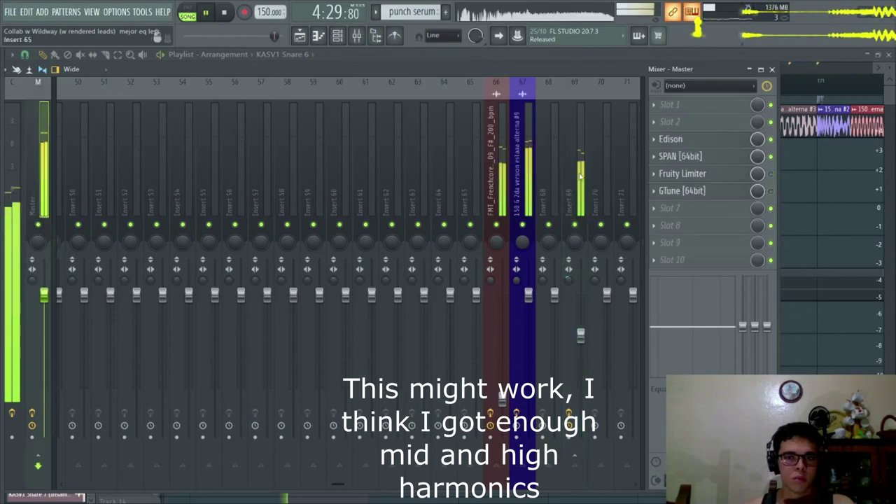
Check the mix in SPAN on the master and compare it with browser samples KASV1 Kick 18 A#, Kick 20 F and Kick 22 G#.
left_click(679, 157)
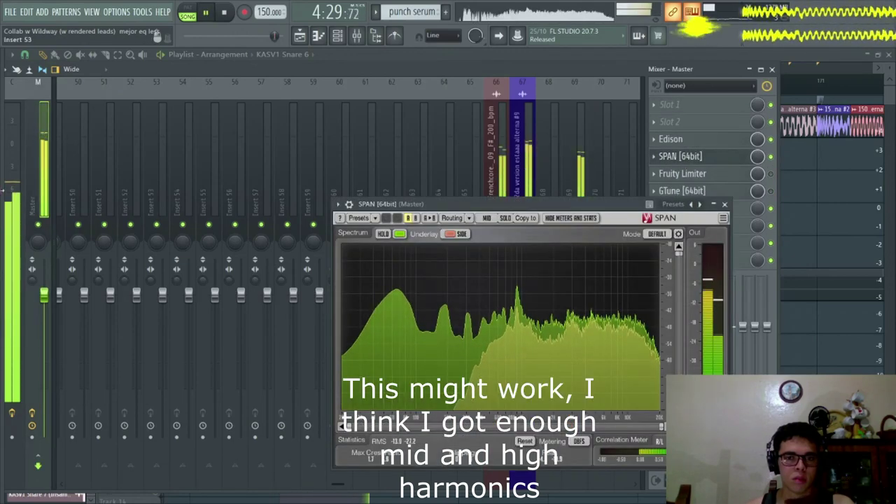
mouse_move(3, 190)
key("space")
scroll(39, 433, "down", 15)
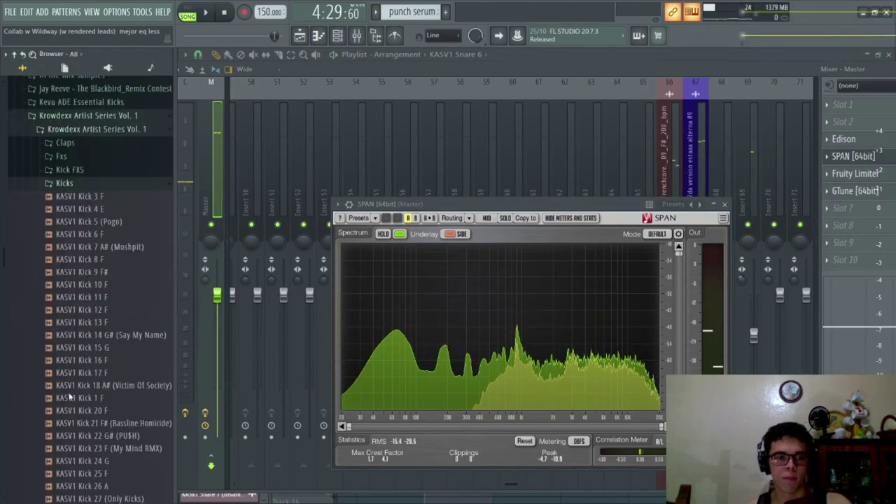
scroll(70, 396, "down", 3)
left_click(89, 348)
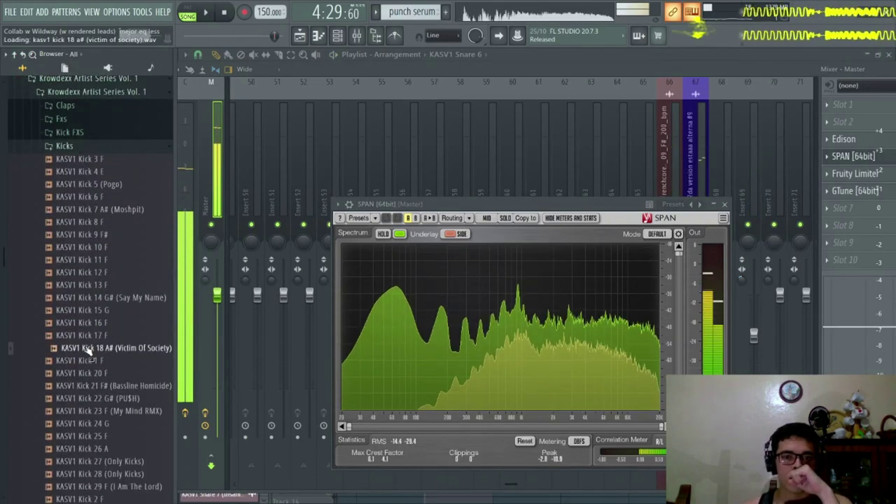
left_click(100, 374)
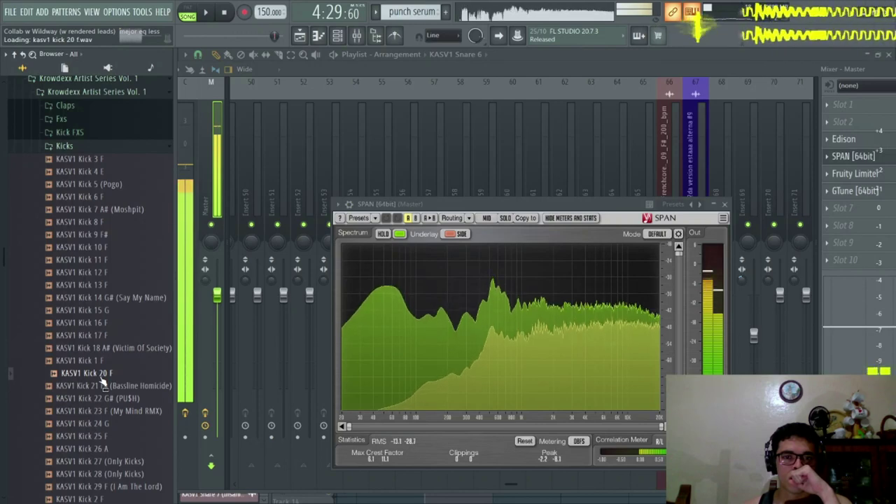
left_click(98, 398)
key("alt+F8")
Replay the layered kick with the master spectrum open, stop playback and save the project.
key("space")
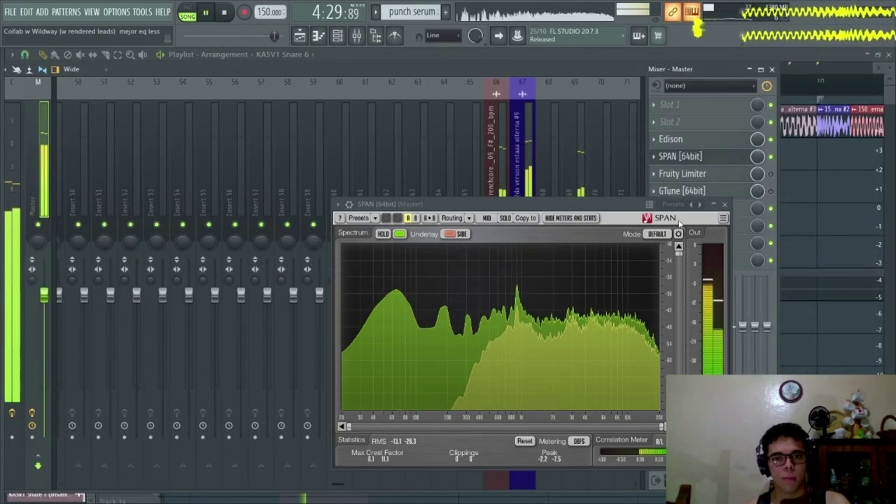
right_click(838, 220)
key("space")
key("ctrl+s")
Play the arrangement from just before the layered kick, moving SPAN aside to uncover the playlist clips.
right_click(370, 92)
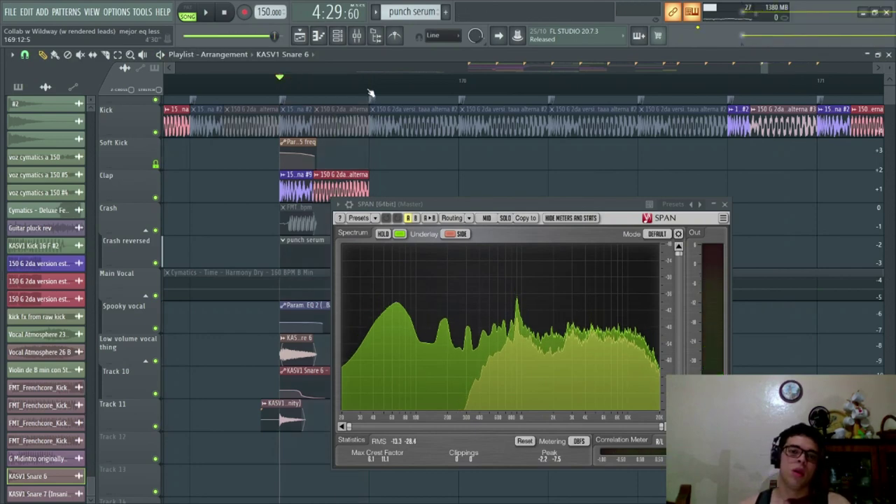
scroll(371, 92, "down", 3)
left_click(280, 91)
key("space")
left_click_drag(441, 205, 658, 208)
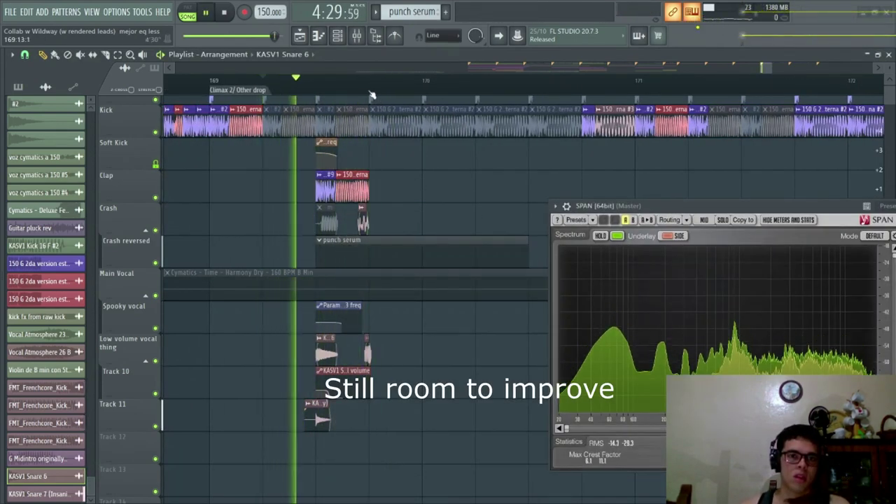
scroll(371, 101, "up", 2)
Stop playback and open Edison on the mixer's master track.
left_click(357, 35)
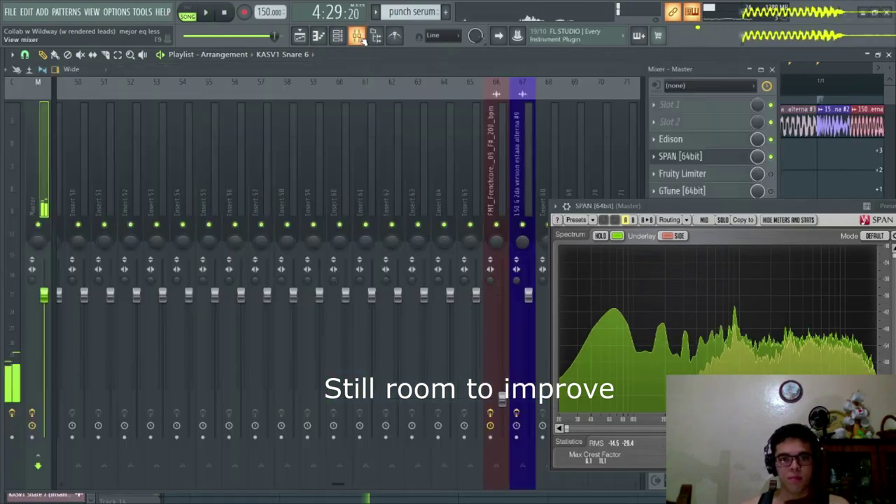
key("space")
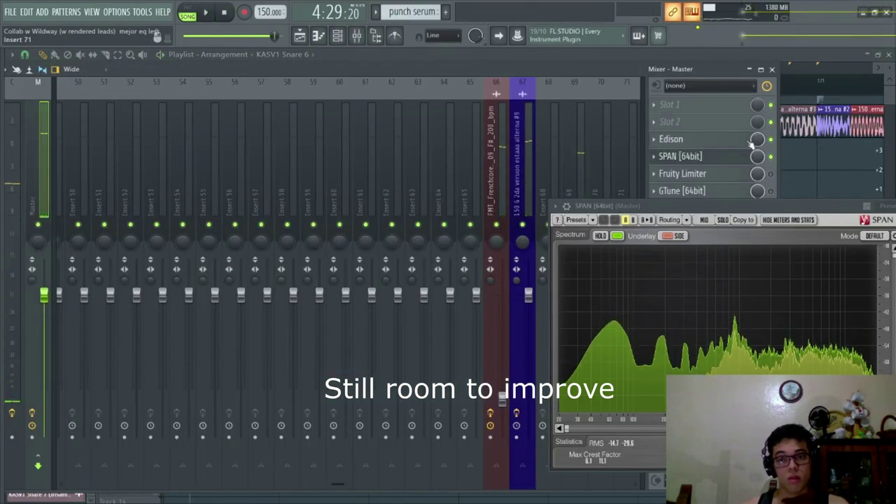
left_click(746, 141)
left_click(745, 141)
left_click(745, 141)
Record the layered kick in Edison right after the existing frenchcore kick sample, and stop the recording.
left_click(463, 299)
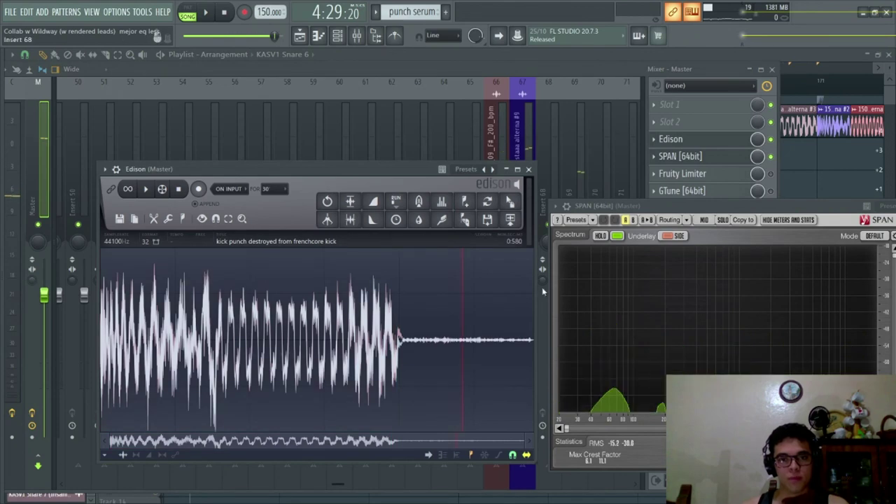
left_click(199, 190)
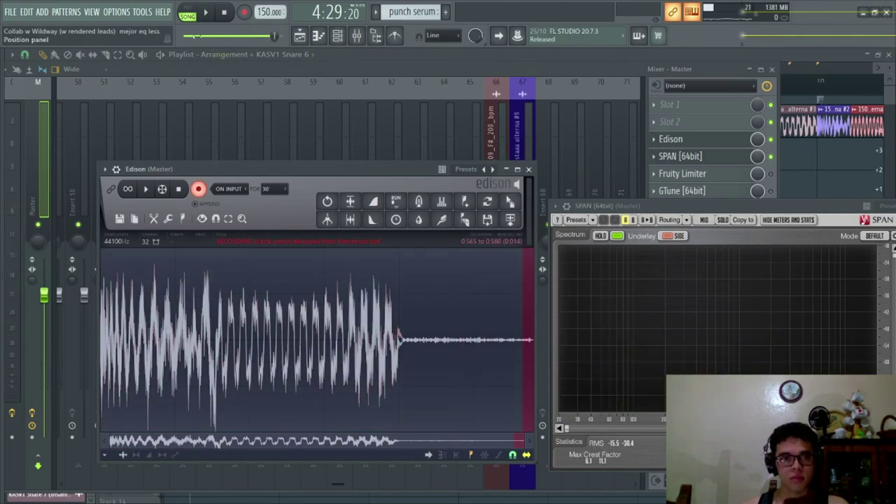
left_click(206, 14)
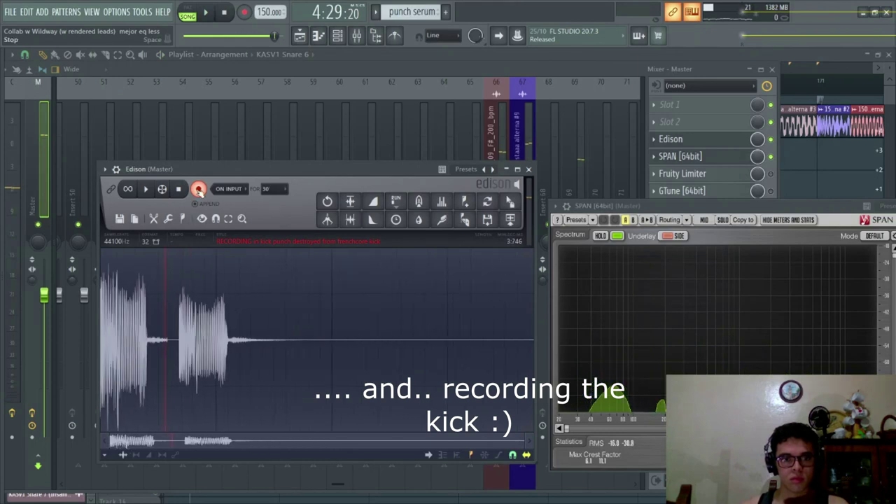
left_click(179, 189)
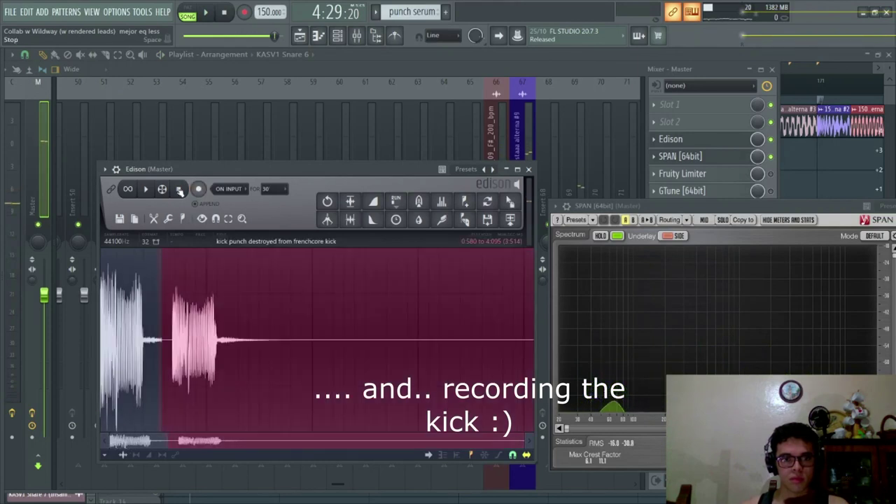
Normalize the newly recorded kick in Edison and trim the silence around it.
left_click(348, 203)
left_click(350, 220)
left_click(258, 275)
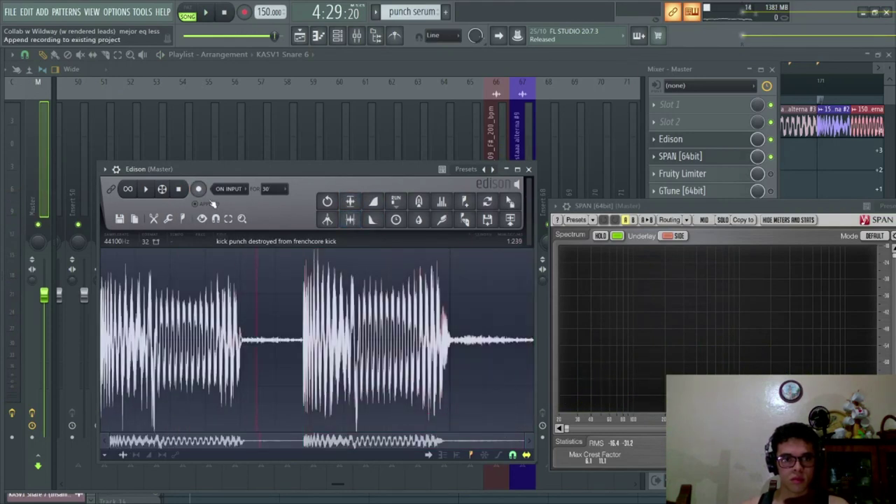
Play both kicks in Edison for comparison, select the second one and turn on looped playback.
key("space")
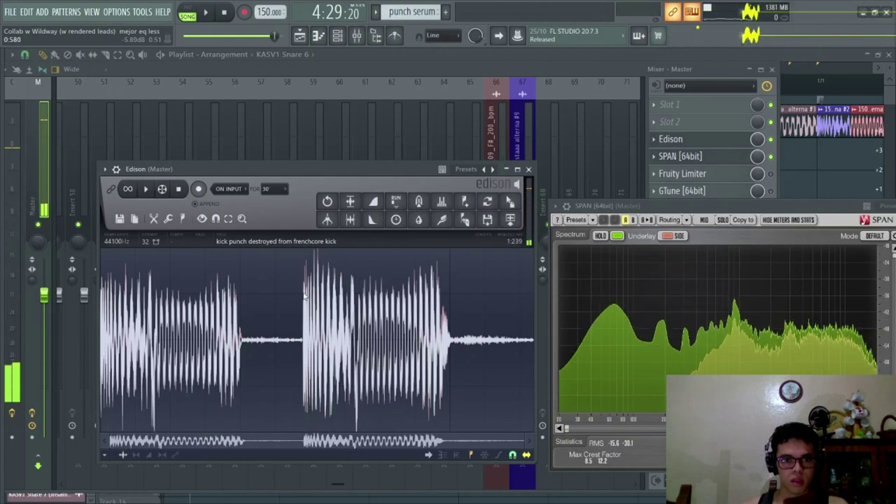
left_click_drag(302, 301, 450, 306)
key("space")
scroll(449, 305, "up", 1)
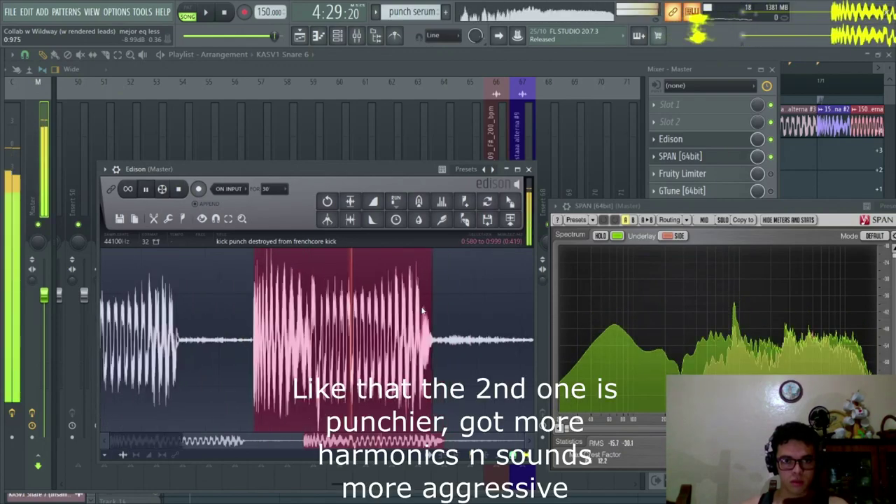
left_click(128, 189)
scroll(340, 301, "up", 4)
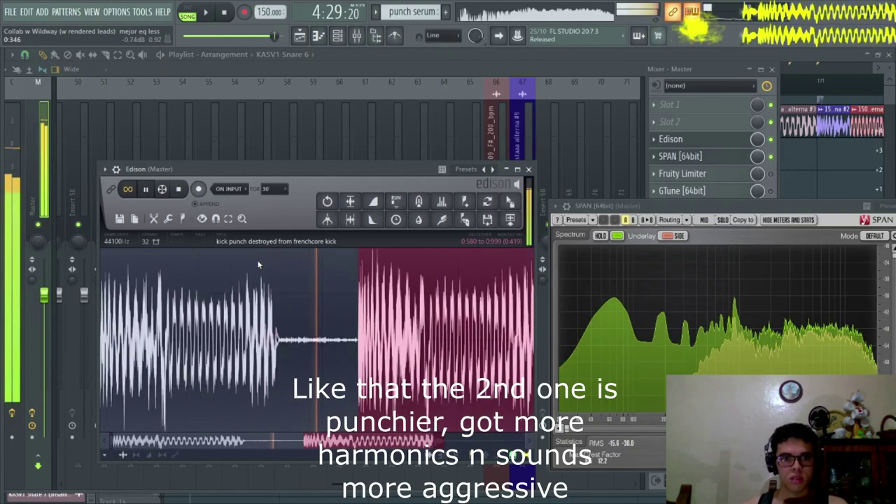
Tighten the selection to the second kick's body, leaving out its tail, and audition it in a loop.
left_click_drag(322, 300, 425, 303)
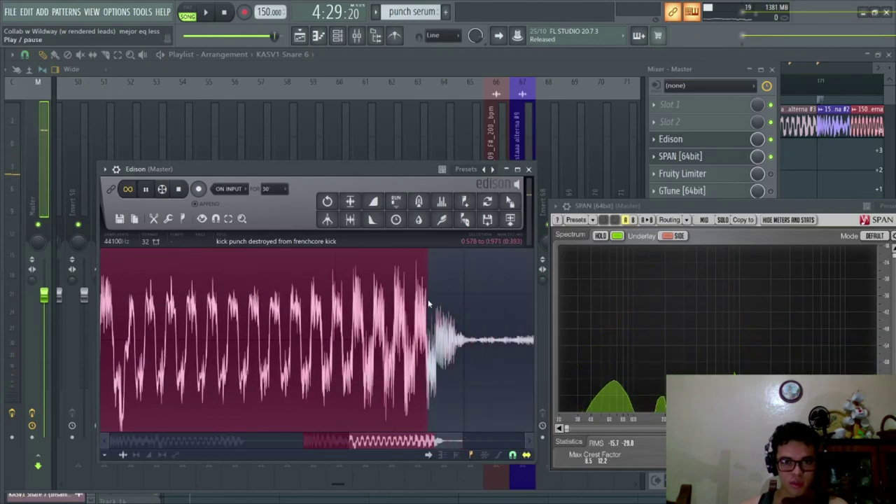
key("space")
scroll(427, 303, "down", 4)
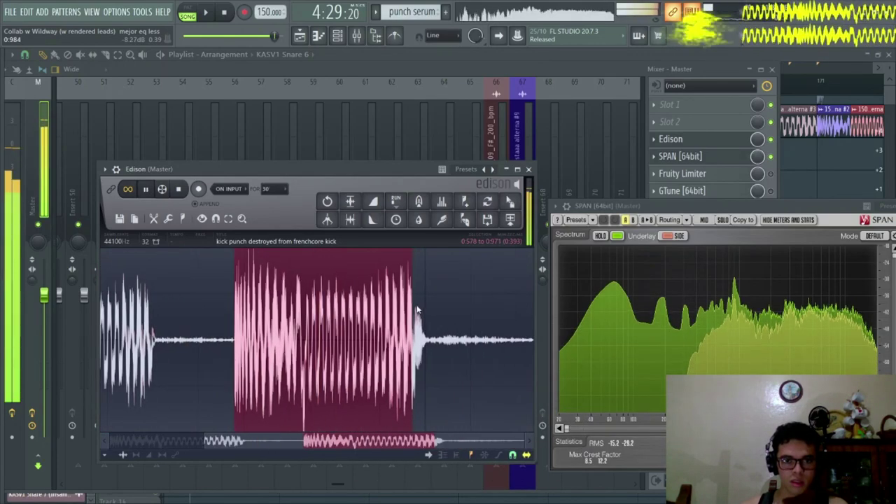
left_click(134, 189)
key("space")
left_click_drag(484, 311, 496, 306)
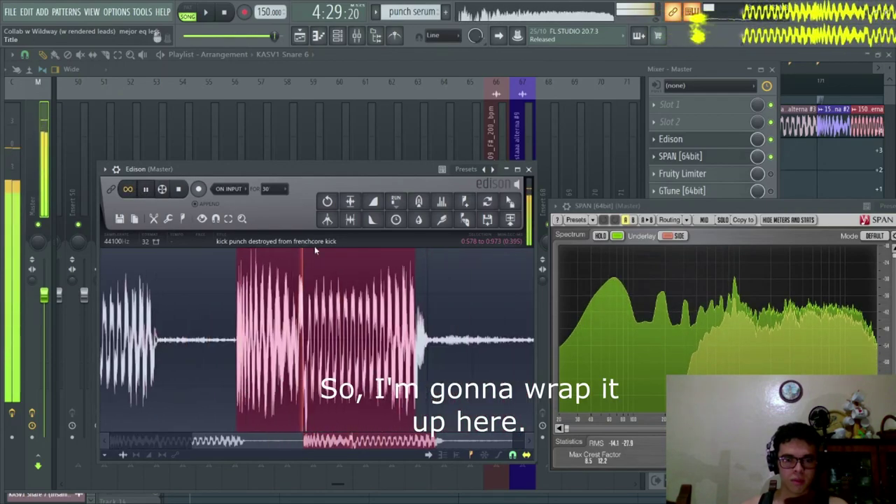
Clear the waveform selection, show both kicks in full and switch to OBS.
left_click(286, 294)
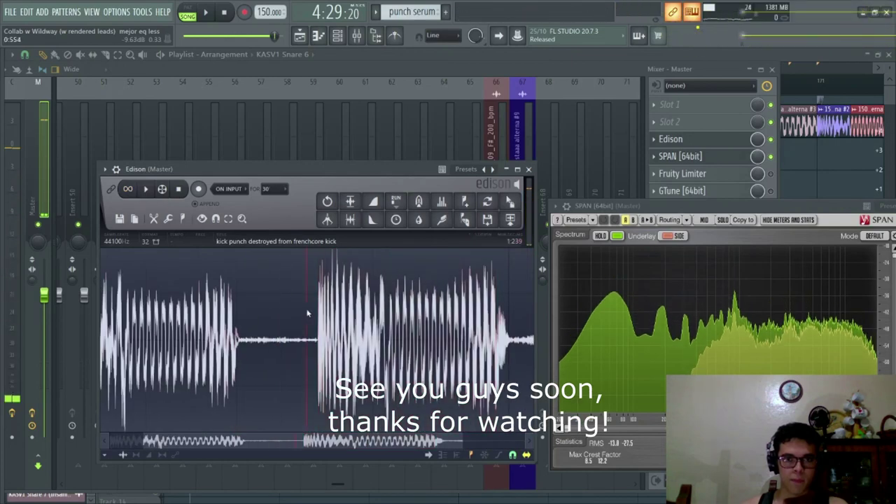
scroll(289, 299, "down", 3)
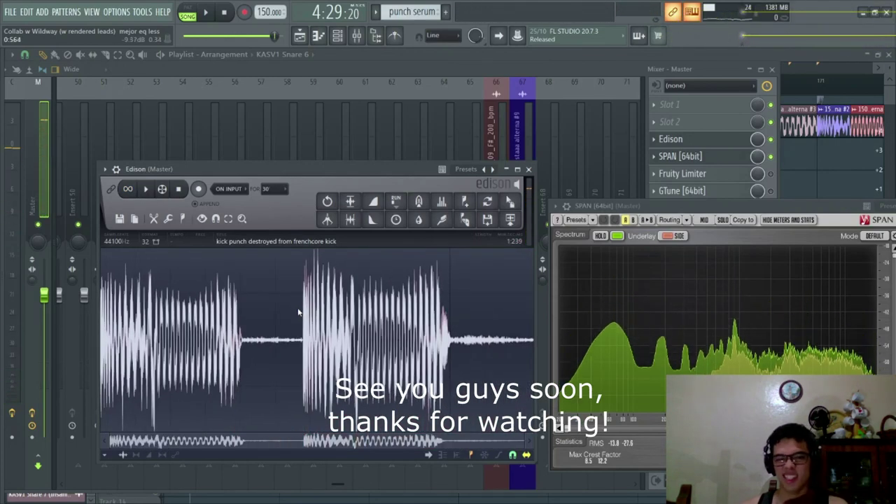
key("alt+Tab")
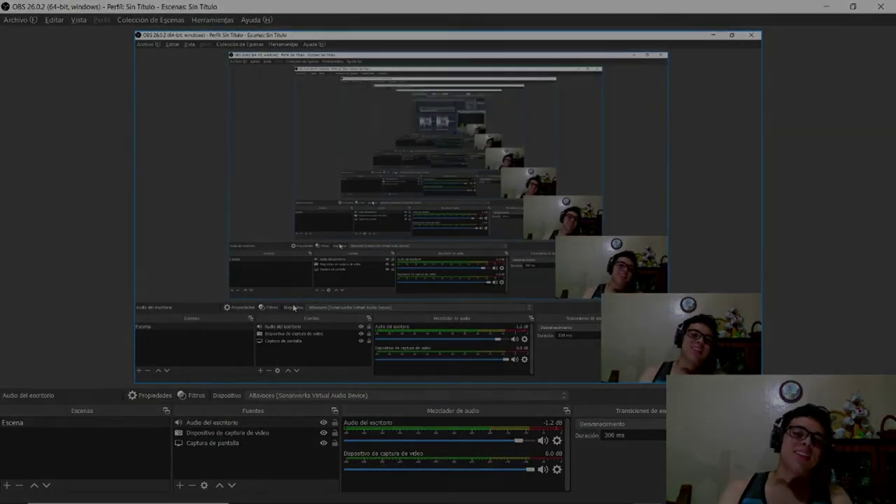